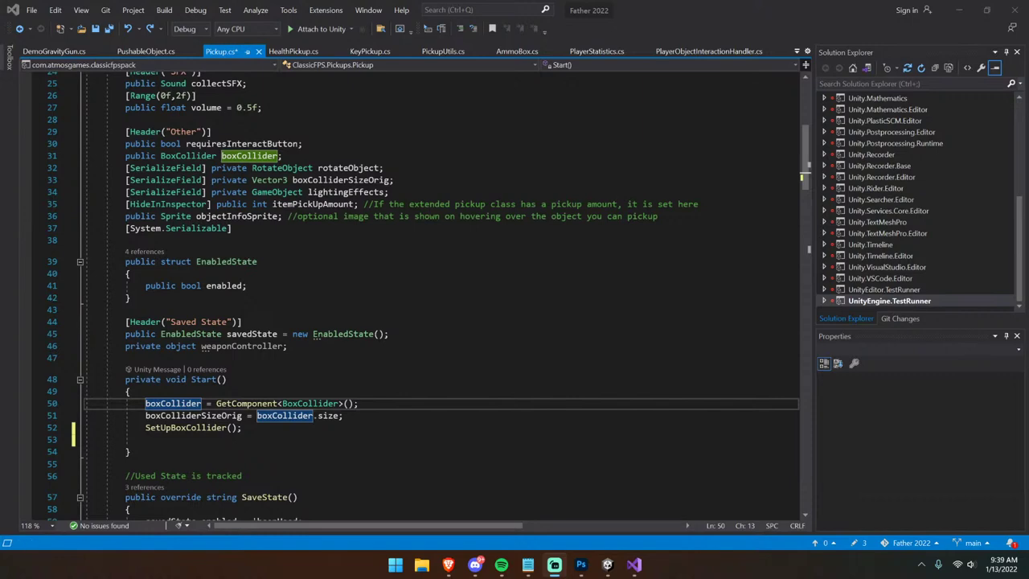
Step: Switch to the Unity editor, show the Game view and widen it
{"action": "left_click", "coordinate": [604, 566]}
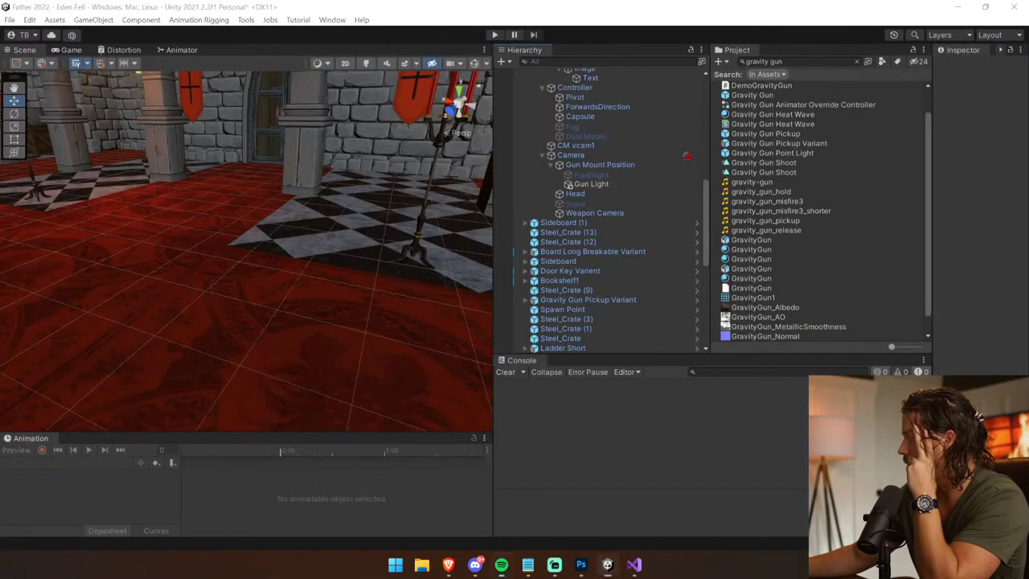
{"action": "left_click", "coordinate": [501, 566]}
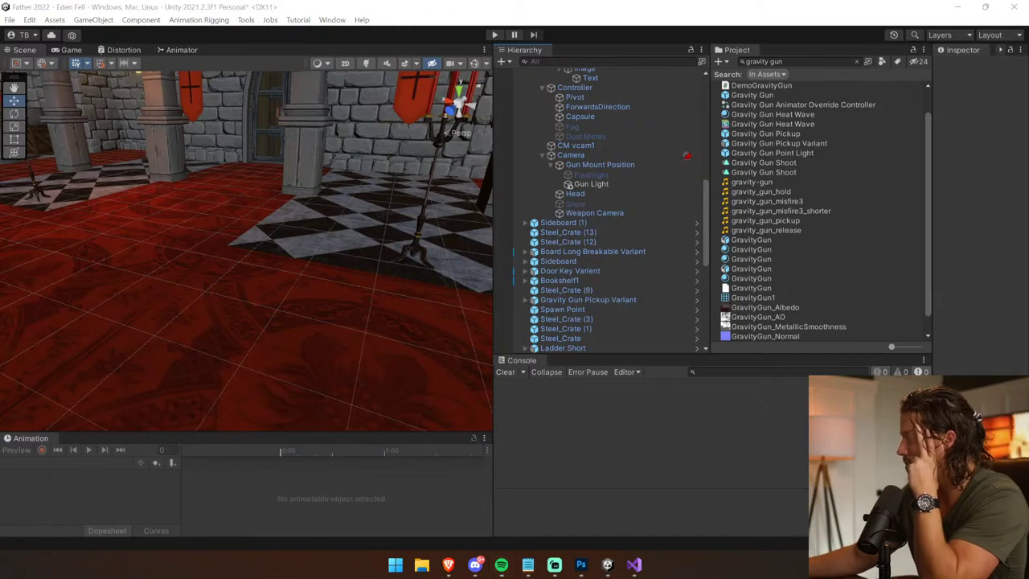
{"action": "key", "text": "super+d"}
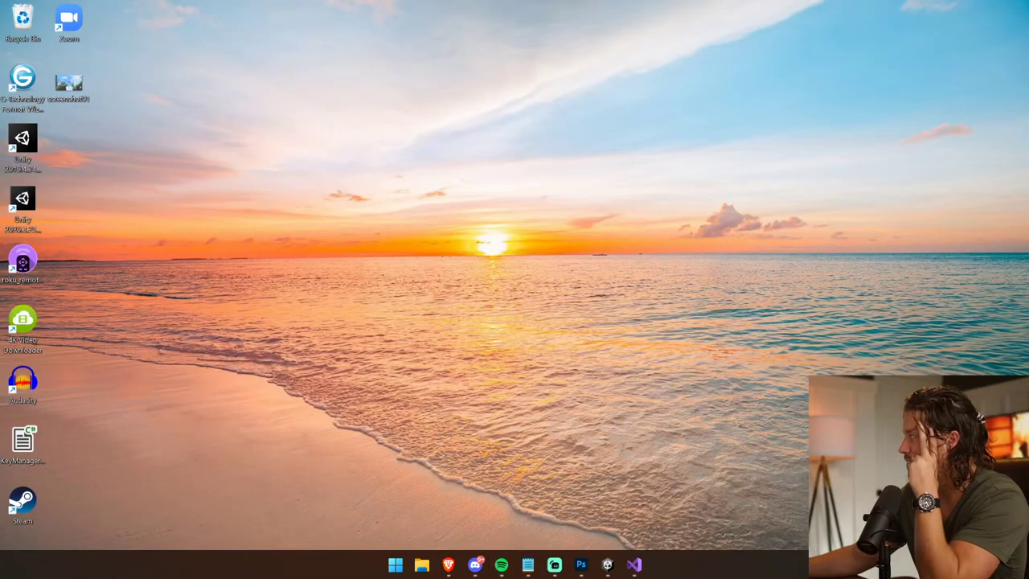
{"action": "key", "text": "super+d"}
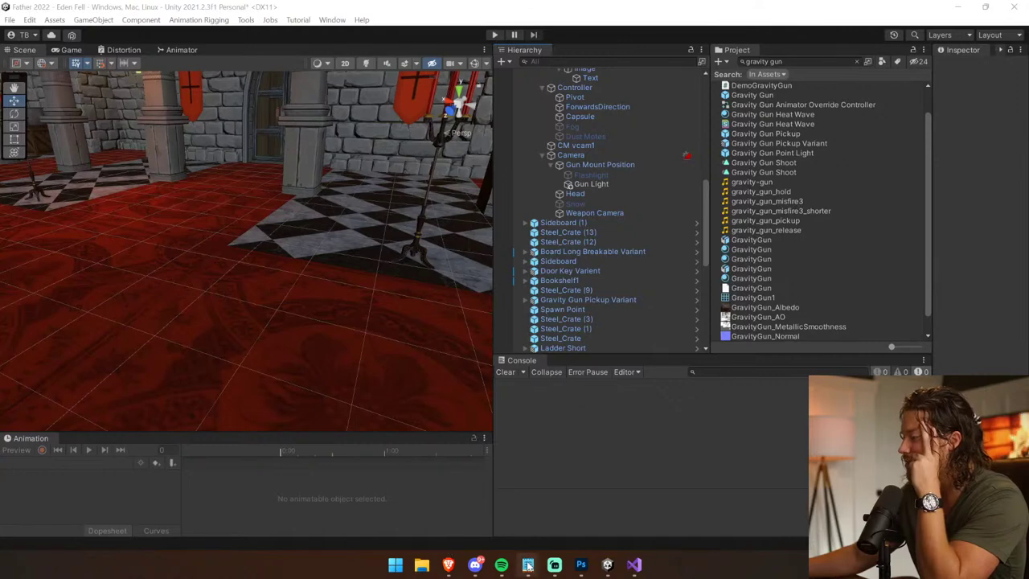
{"action": "mouse_move", "coordinate": [524, 565]}
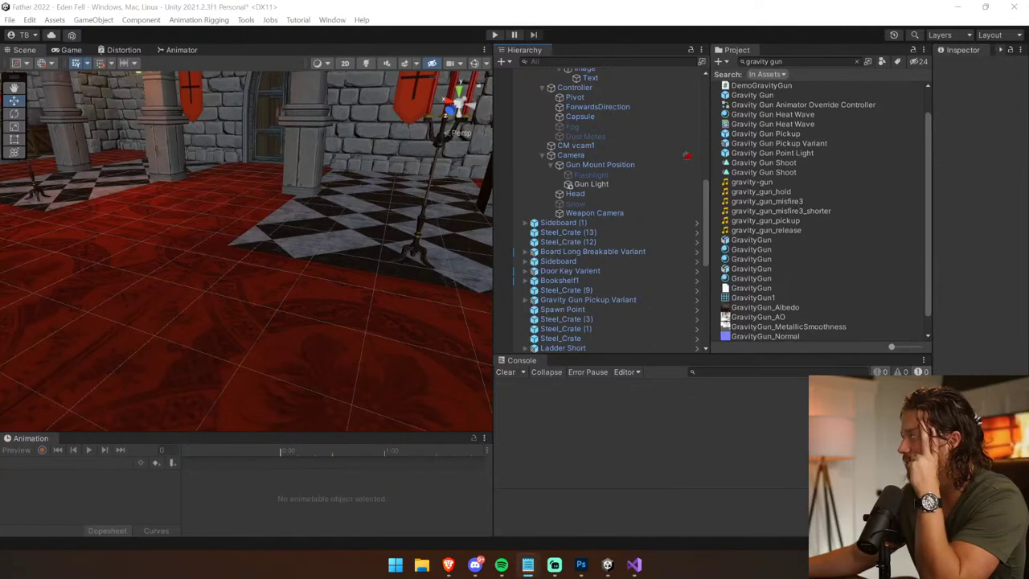
{"action": "left_click", "coordinate": [67, 50]}
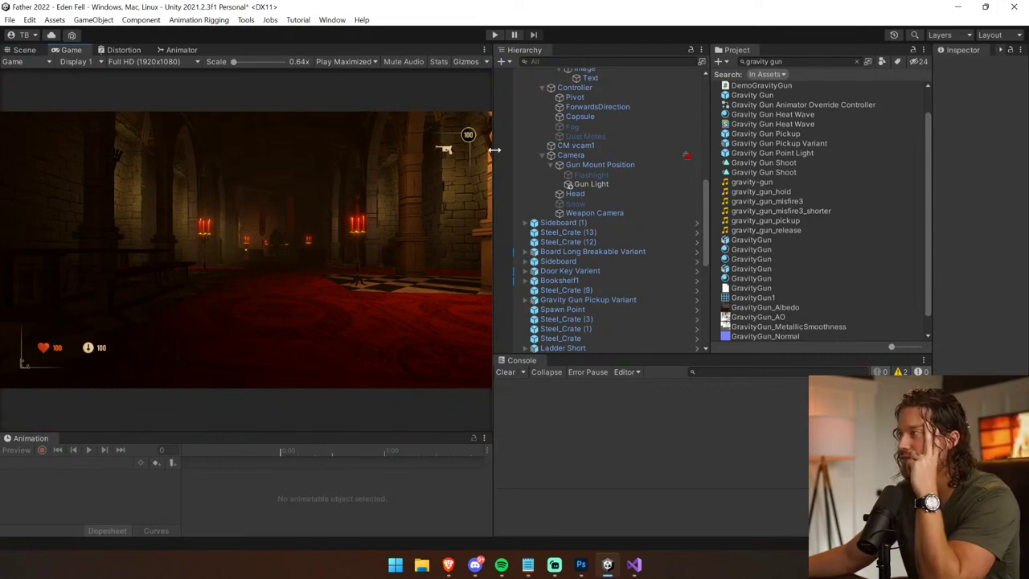
{"action": "left_click_drag", "start_coordinate": [494, 150], "coordinate": [593, 154]}
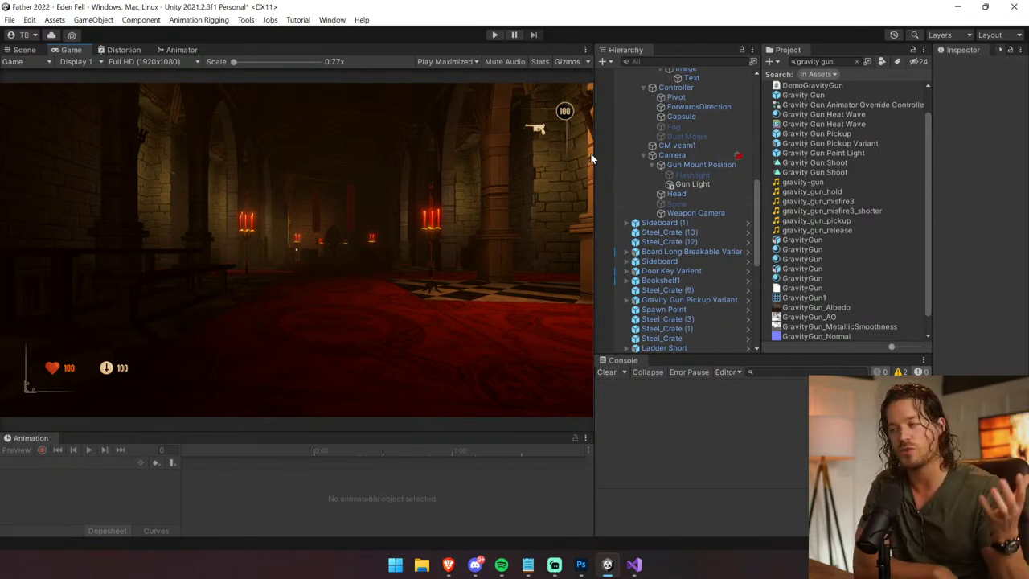
{"action": "left_click", "coordinate": [556, 566]}
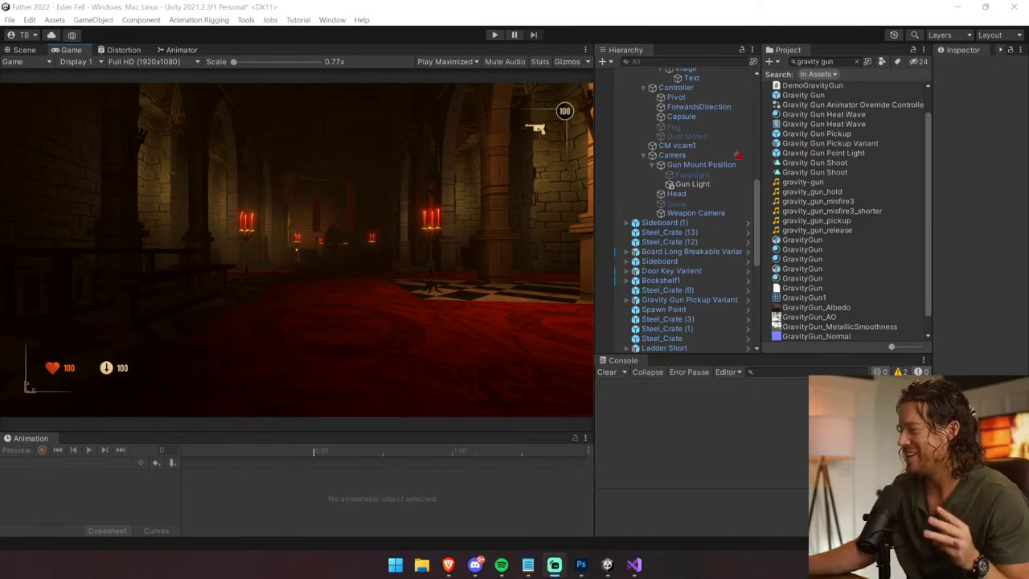
{"action": "left_click", "coordinate": [530, 561]}
{"action": "left_click", "coordinate": [480, 519]}
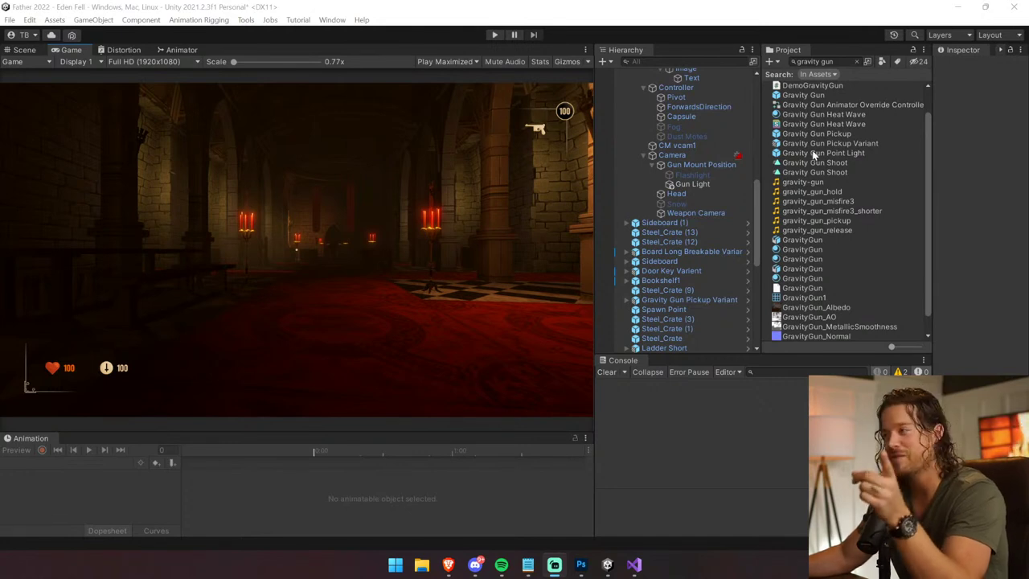
Step: Resize the editor layout: narrow the Game view, give the Hierarchy and Project areas more room, and make the Animation area taller
{"action": "left_click_drag", "start_coordinate": [591, 238], "coordinate": [547, 239]}
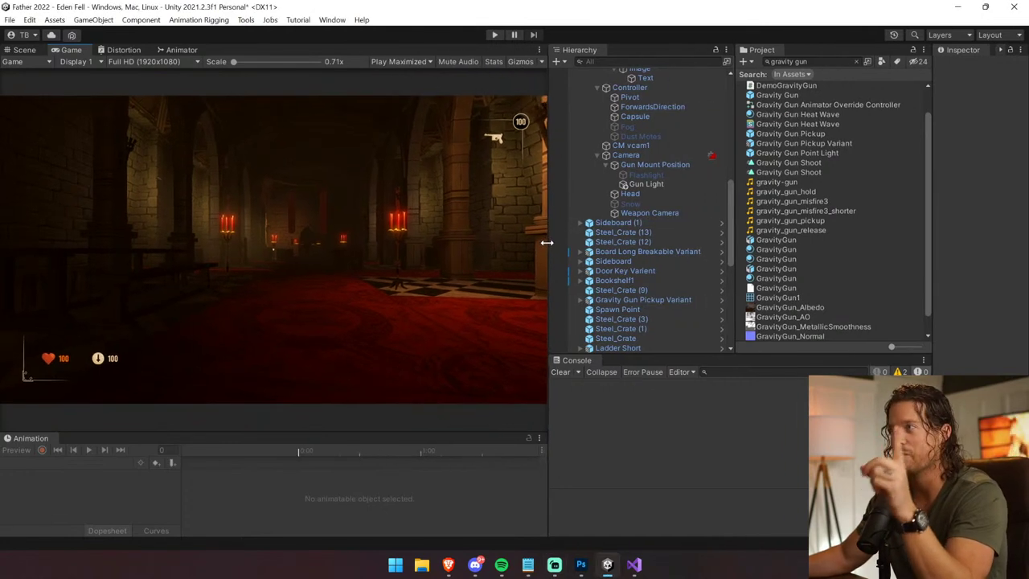
{"action": "left_click_drag", "start_coordinate": [672, 355], "coordinate": [670, 415]}
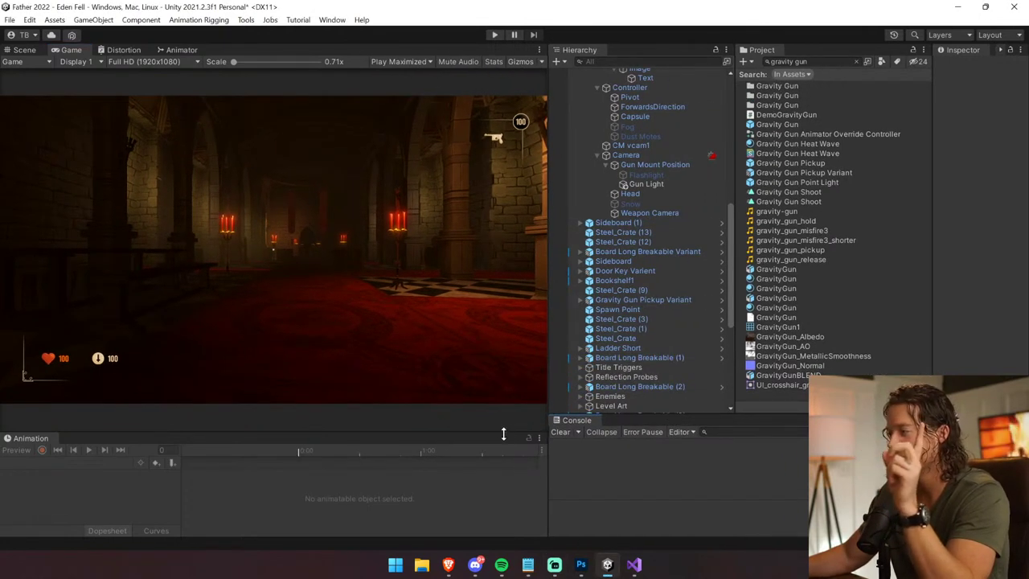
{"action": "left_click_drag", "start_coordinate": [504, 433], "coordinate": [518, 414]}
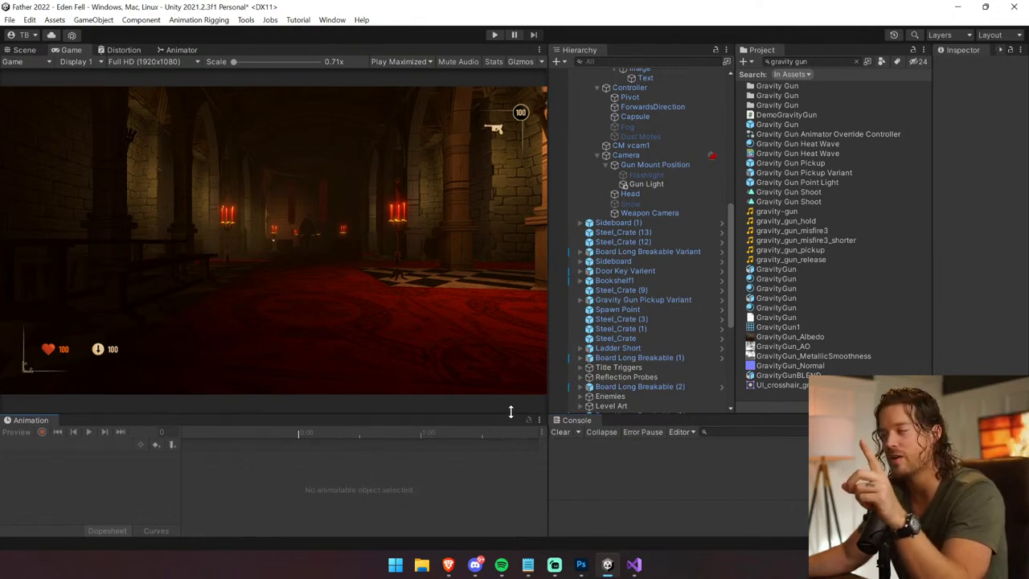
{"action": "left_click_drag", "start_coordinate": [611, 415], "coordinate": [612, 395]}
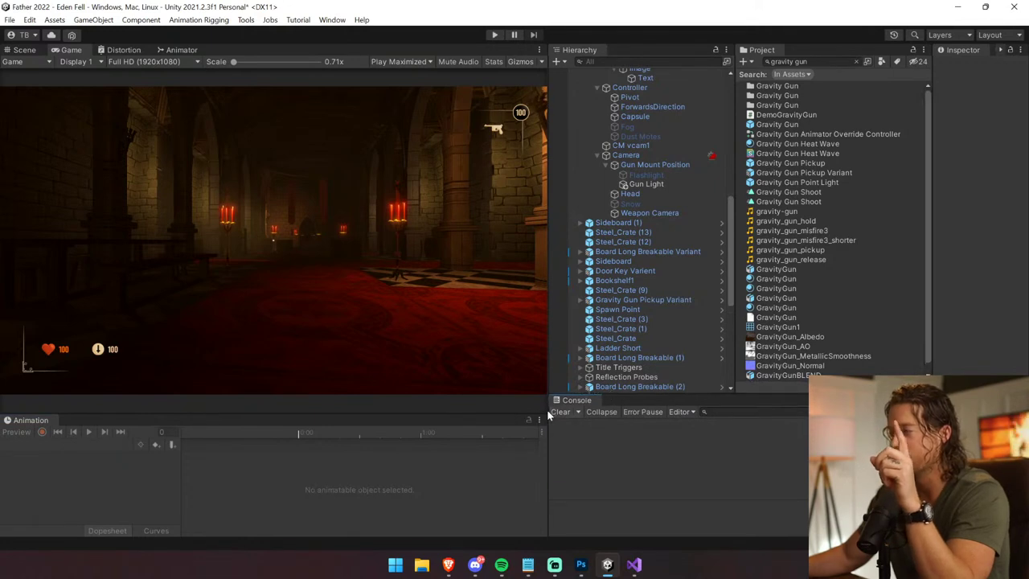
{"action": "left_click_drag", "start_coordinate": [524, 413], "coordinate": [526, 397]}
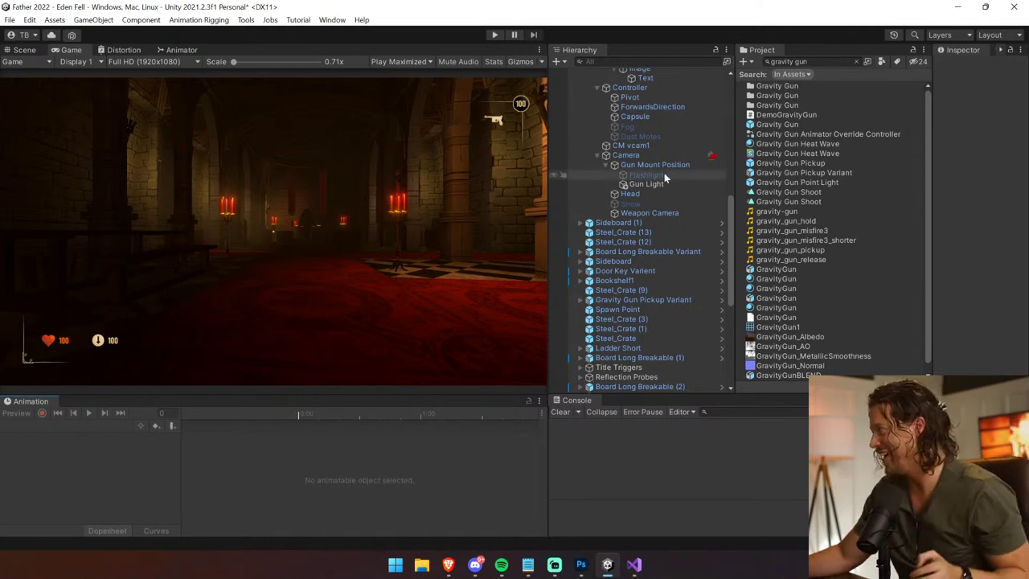
Step: Start a playtest of the Eden Fell scene and give the running game focus
{"action": "left_click", "coordinate": [647, 107]}
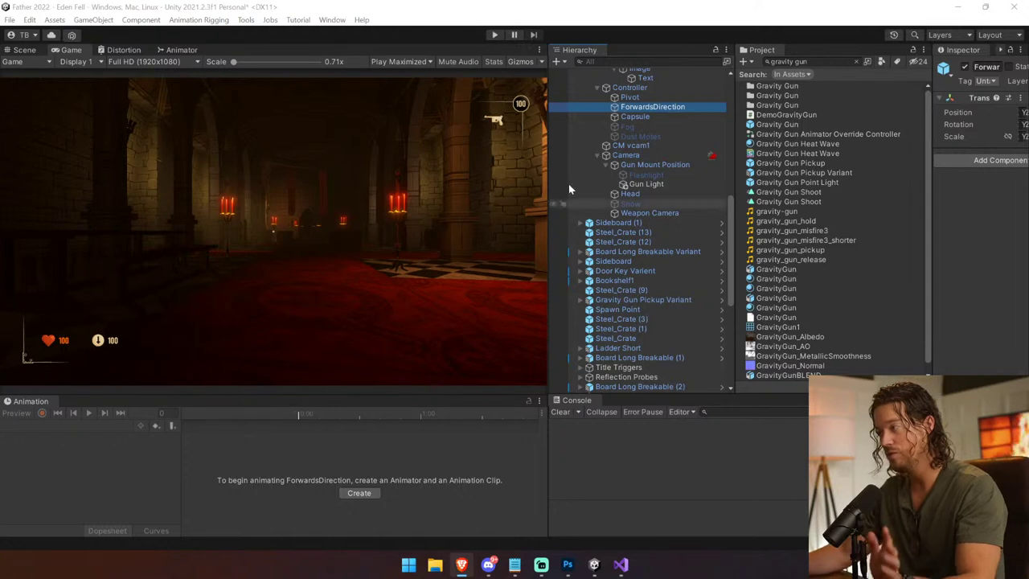
{"action": "left_click", "coordinate": [495, 35]}
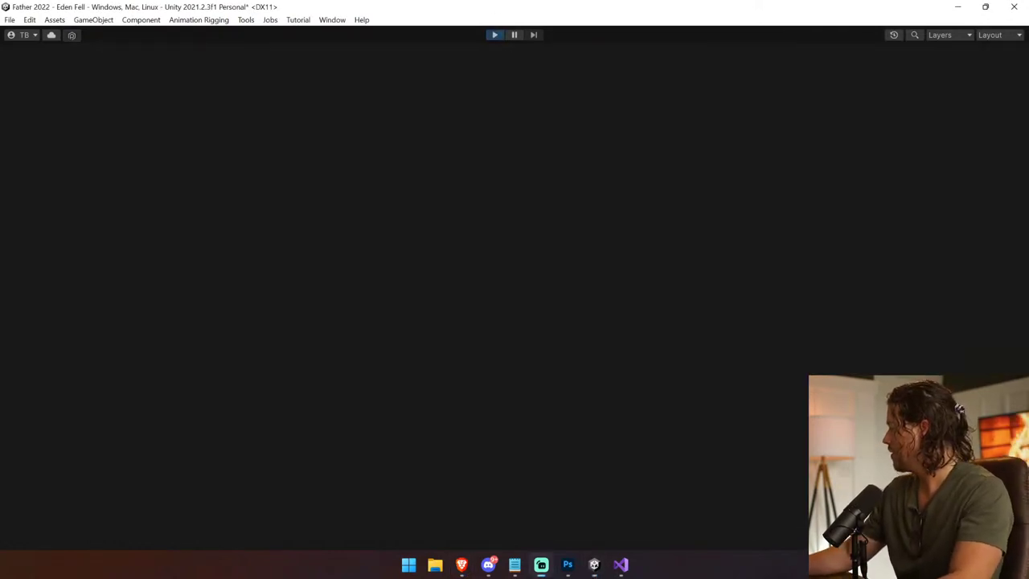
{"action": "key", "text": "alt+Tab"}
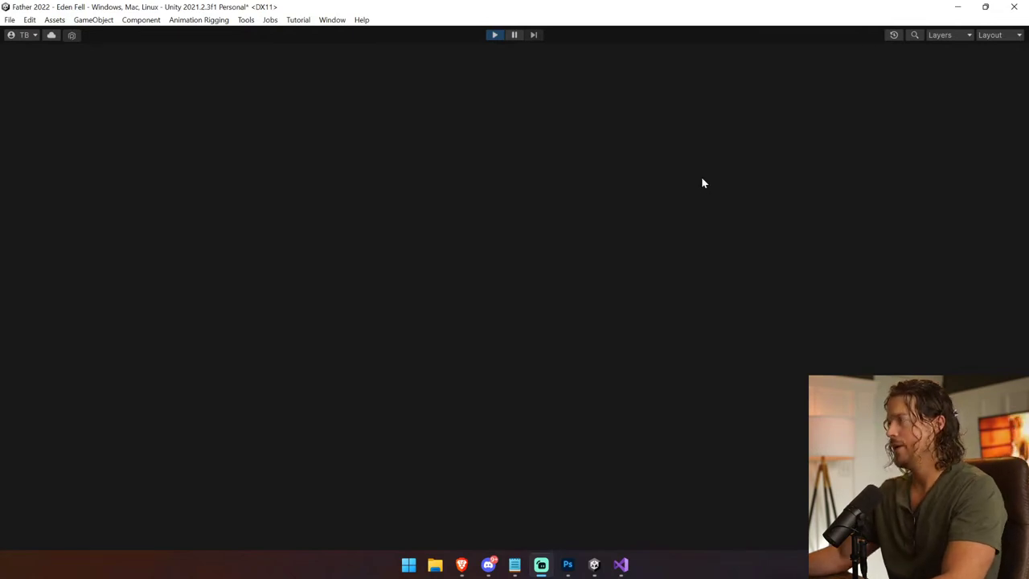
{"action": "left_click", "coordinate": [702, 184]}
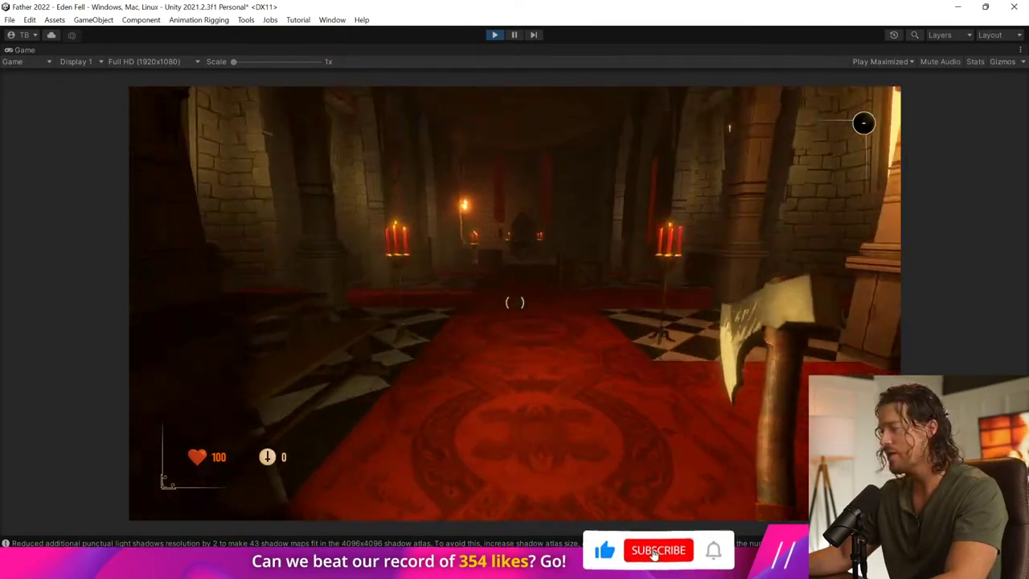
Step: Walk through the hall to the tall bookcase in front of the door and try to open the door behind it
{"action": "key", "text": "w"}
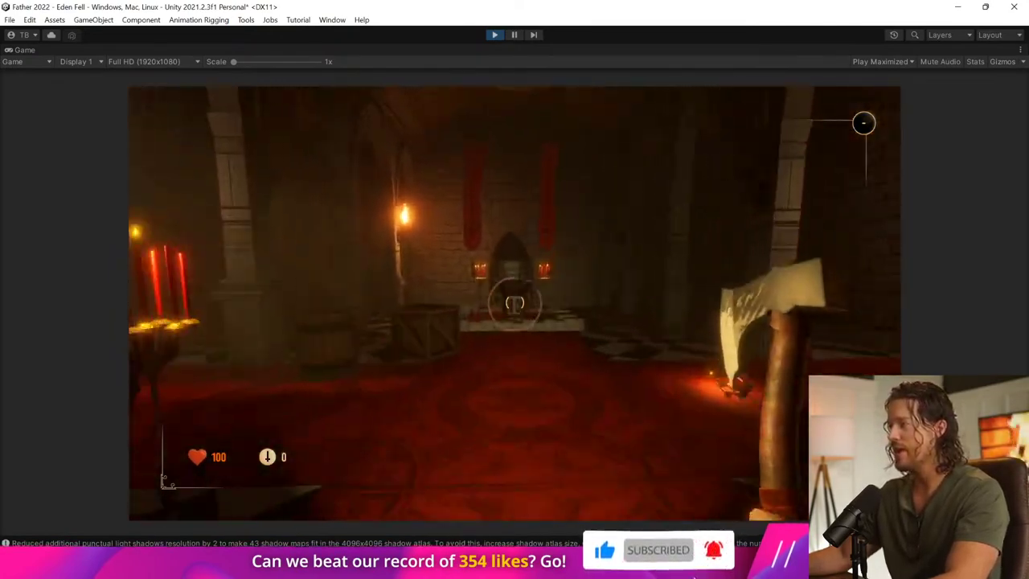
{"action": "key", "text": "w"}
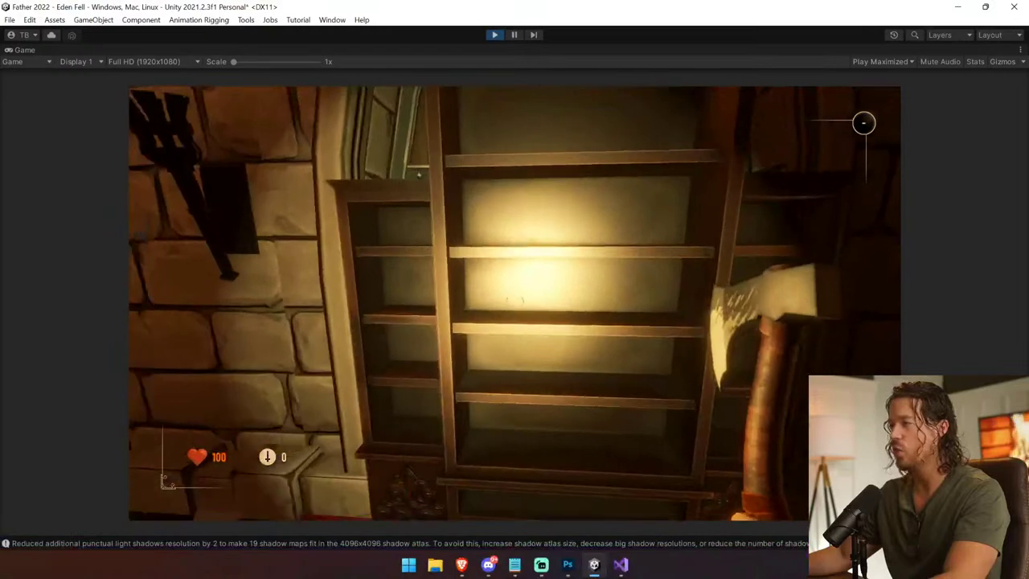
{"action": "key", "text": "w"}
{"action": "key", "text": "s"}
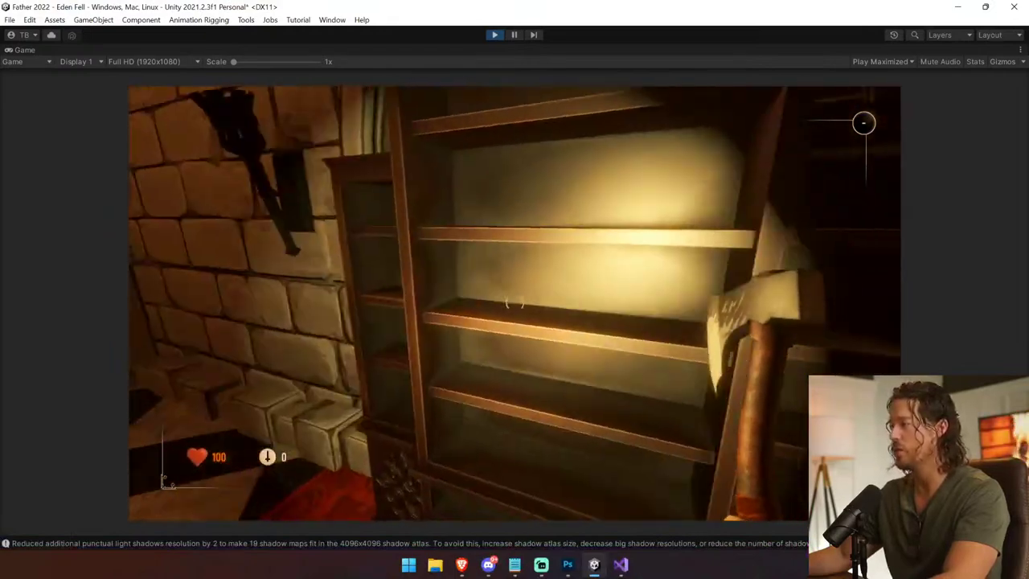
{"action": "key", "text": "e"}
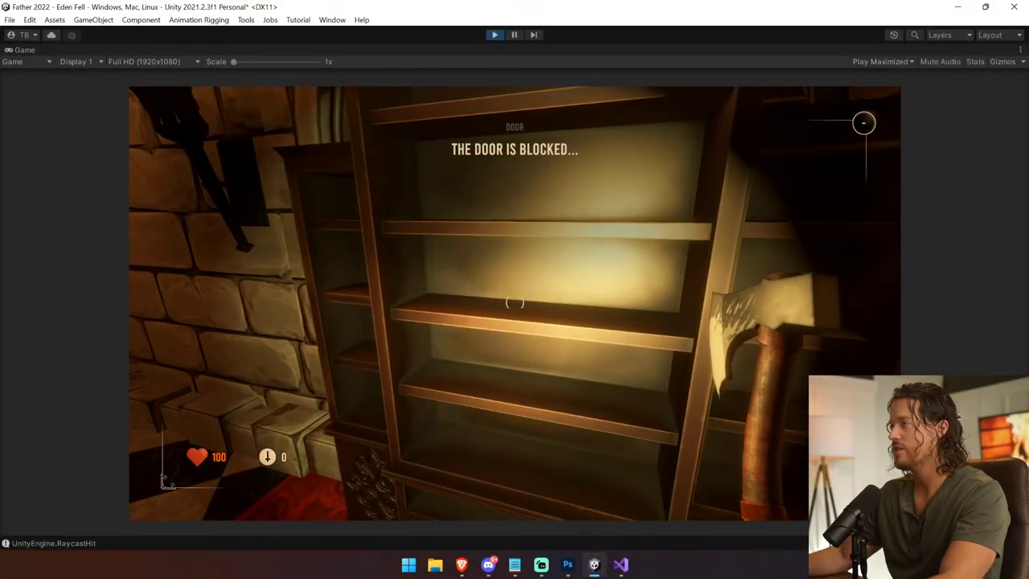
Step: Inspect the bookcase from the side, then cross the red-carpeted hall to examine the double doors and the torch-lit pillar
{"action": "key", "text": "a"}
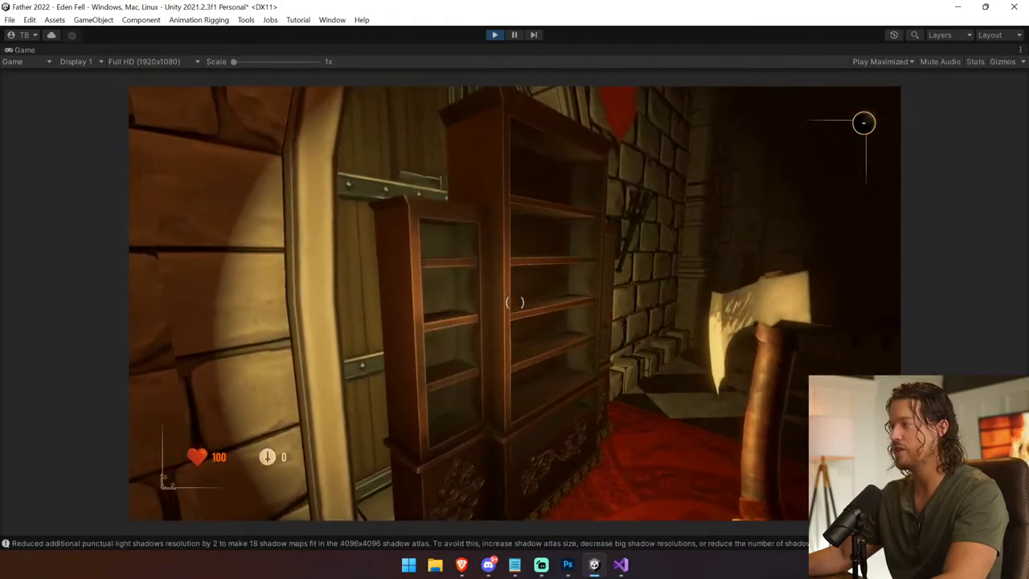
{"action": "key", "text": "d"}
{"action": "key", "text": "w"}
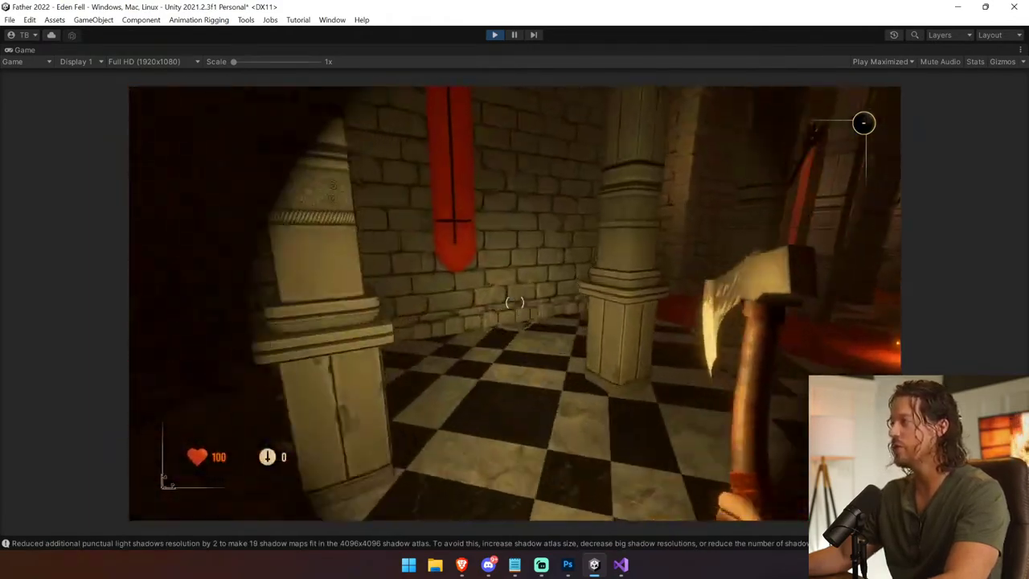
{"action": "key", "text": "w"}
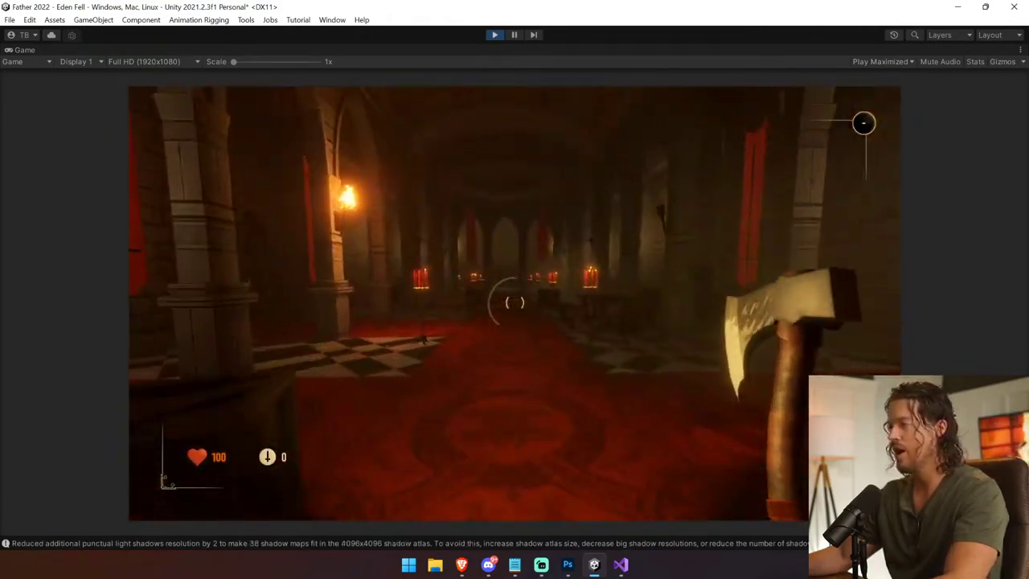
{"action": "key", "text": "w"}
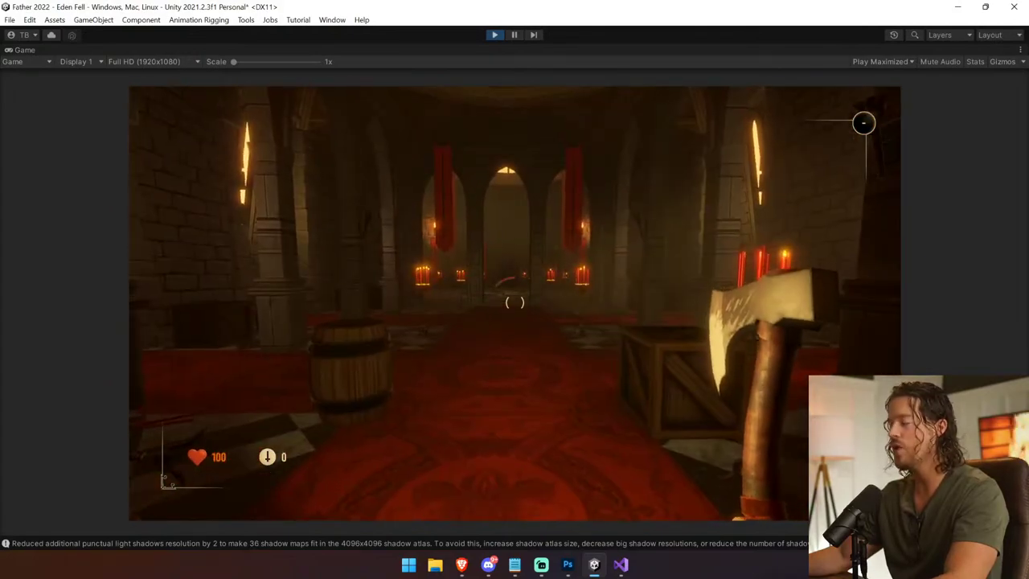
{"action": "key", "text": "w"}
{"action": "key", "text": "w"}
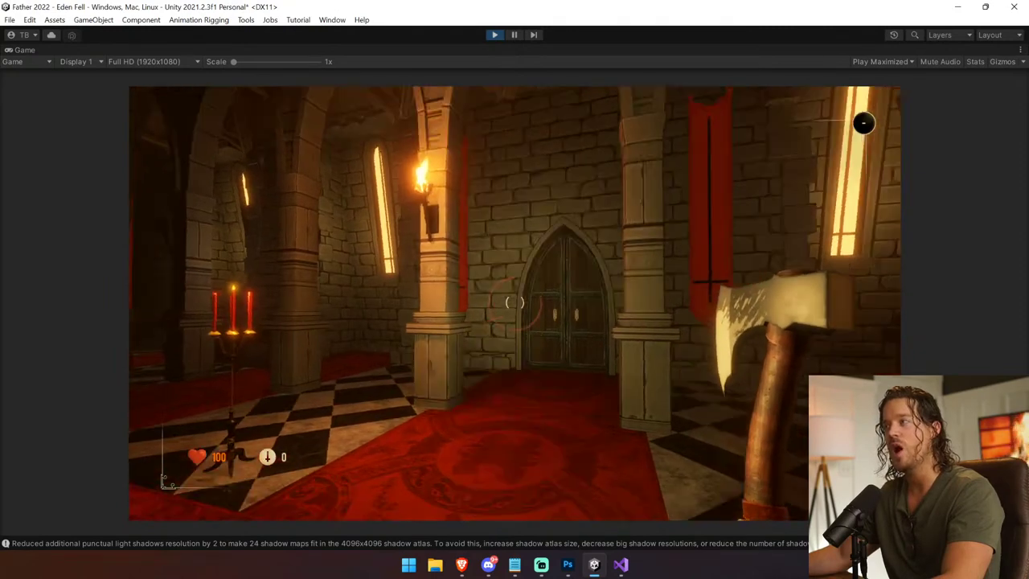
{"action": "key", "text": "w"}
{"action": "key", "text": "w"}
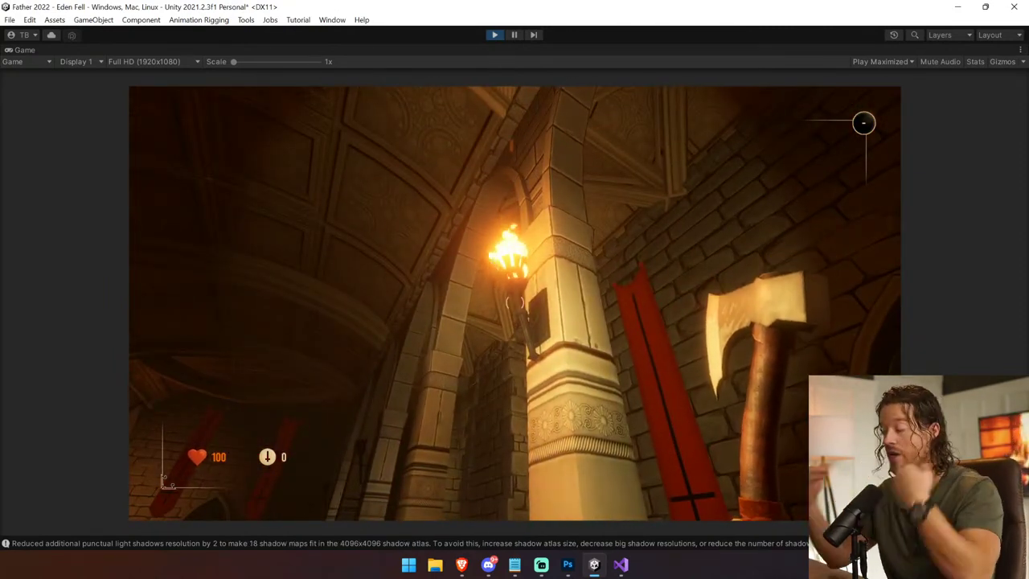
{"action": "key", "text": "Escape"}
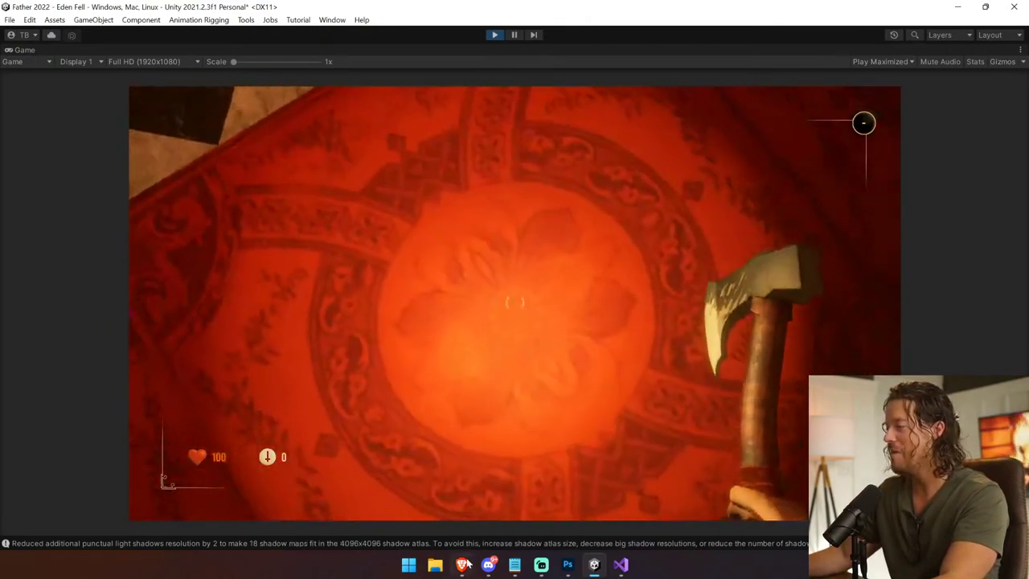
{"action": "left_click", "coordinate": [465, 563]}
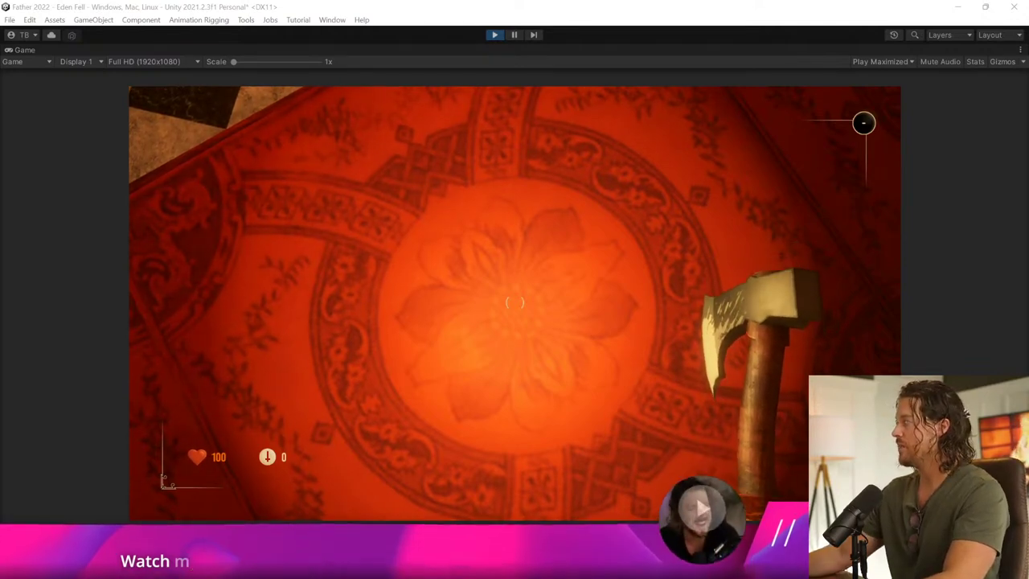
{"action": "left_click", "coordinate": [781, 129]}
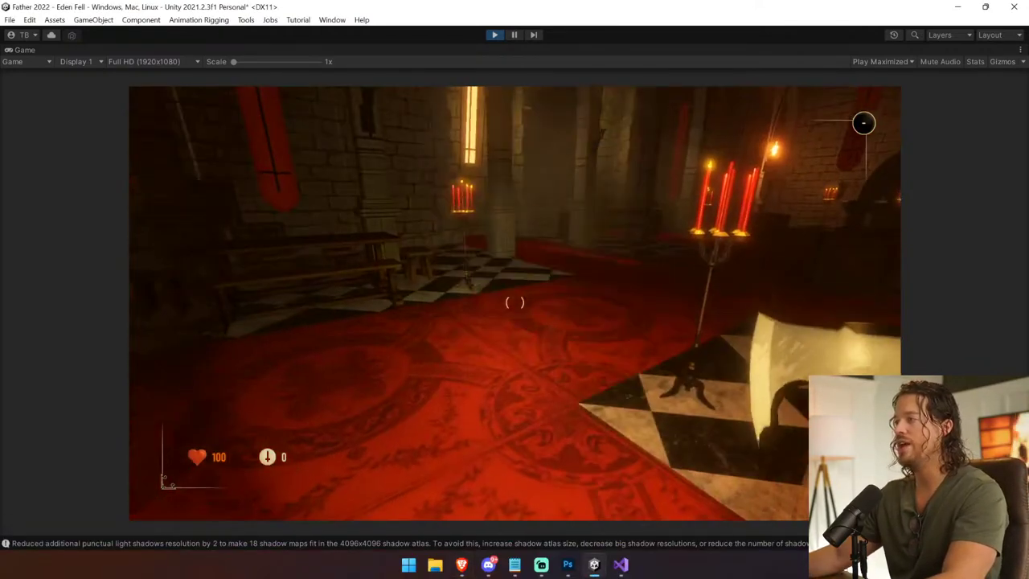
Step: Resume the playtest and walk through the open double doors and wooden corridor to the door with the barred window
{"action": "key", "text": "w"}
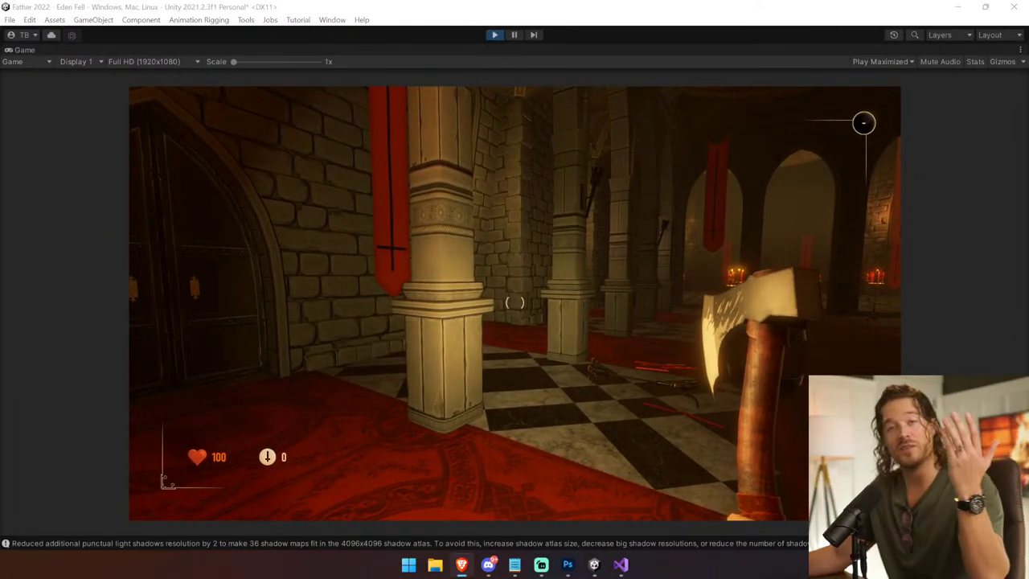
{"action": "left_click", "coordinate": [793, 217]}
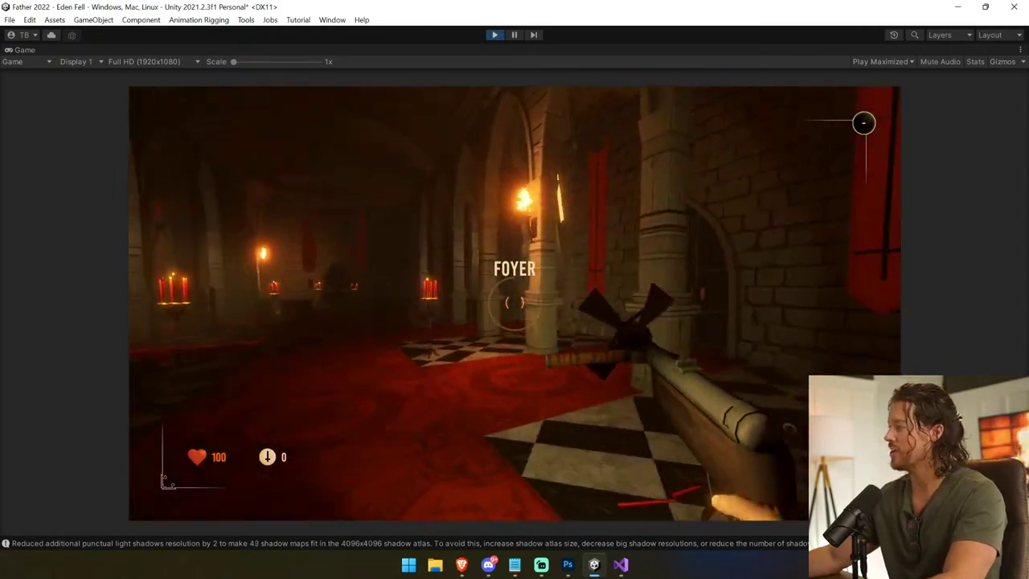
{"action": "key", "text": "w"}
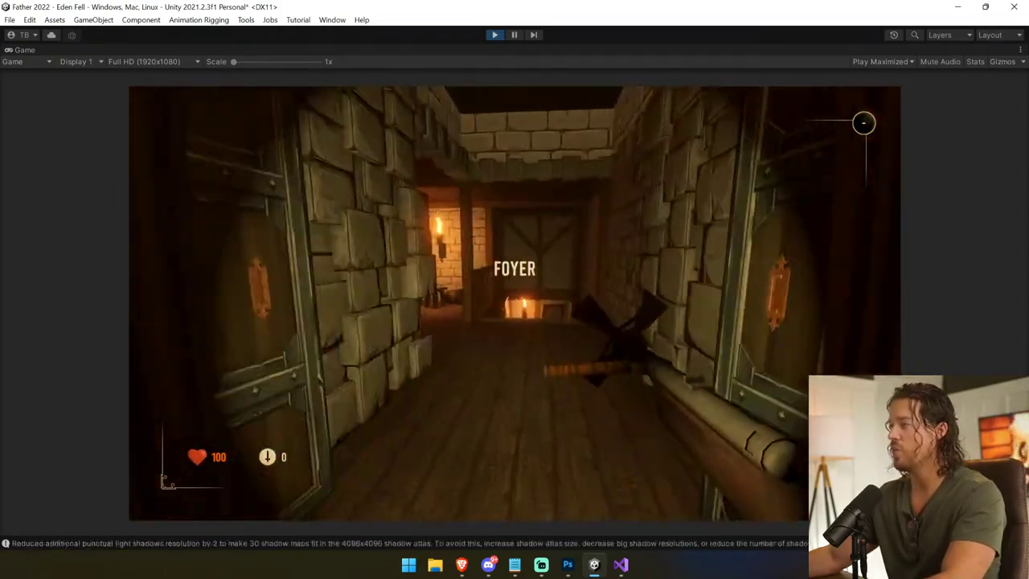
{"action": "key", "text": "w"}
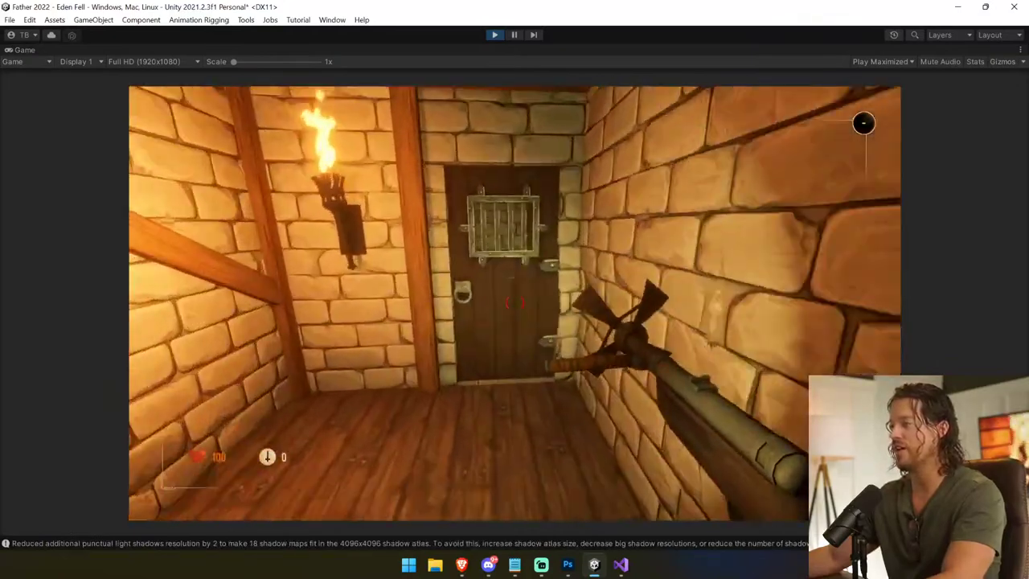
Step: Walk past the barred-window door and through the torch-lit cellar into the red-carpeted hall, up to the locked double doors
{"action": "key", "text": "w"}
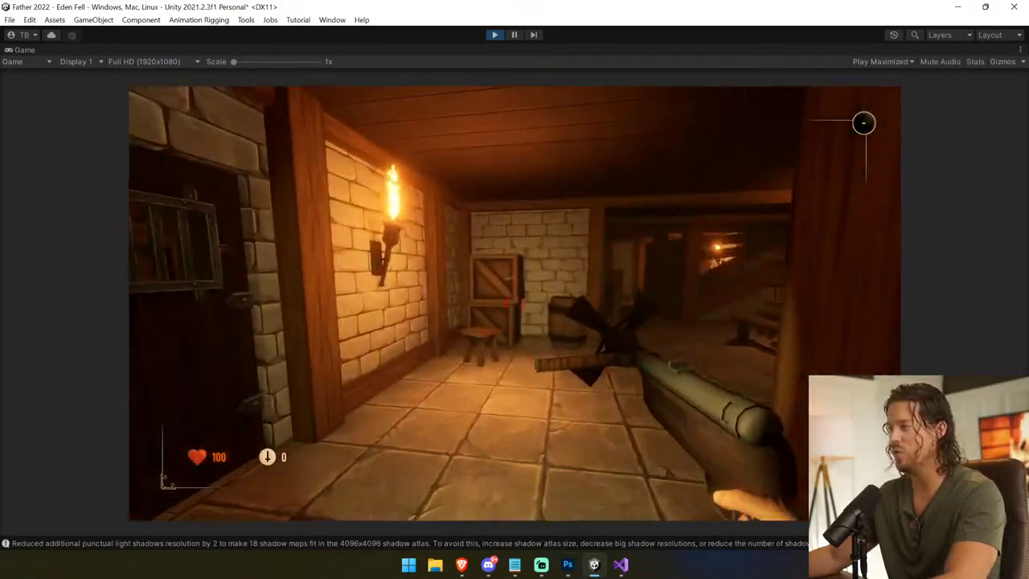
{"action": "key", "text": "w"}
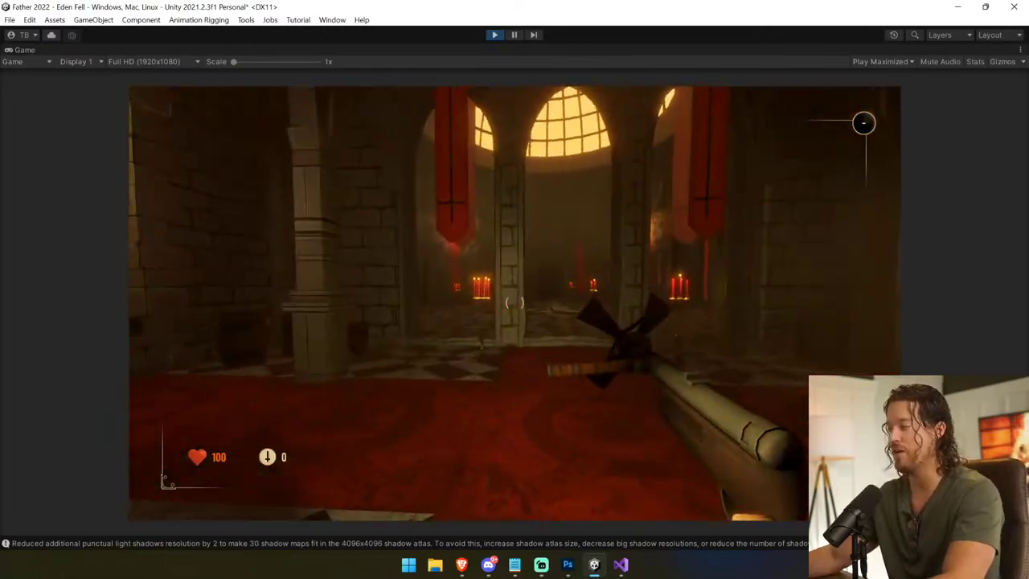
{"action": "key", "text": "w"}
{"action": "key", "text": "w"}
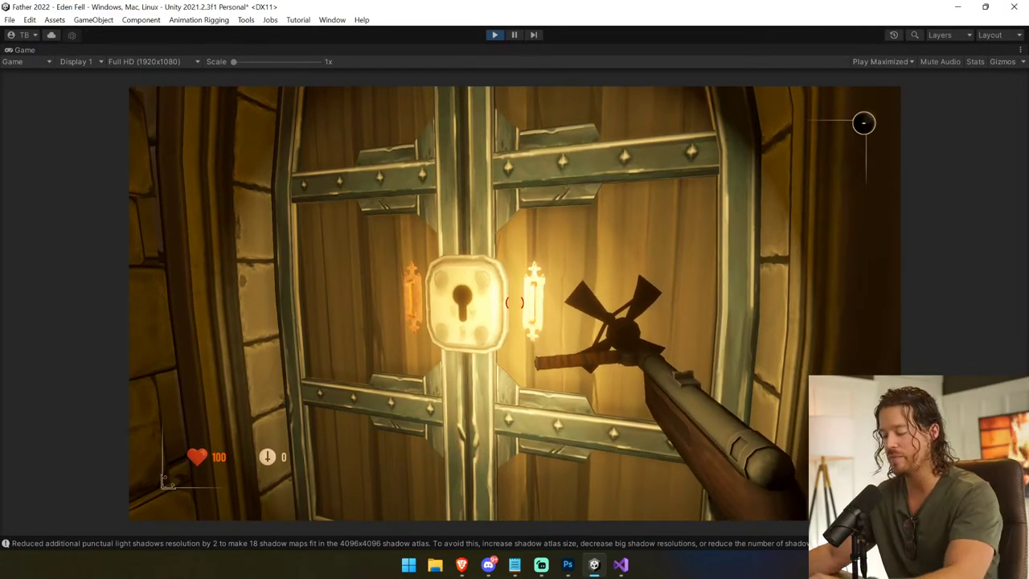
Step: Pause the playtest and bring the locked castle doors into view in the Scene view
{"action": "key", "text": "ctrl+shift+p"}
{"action": "left_click", "coordinate": [25, 51]}
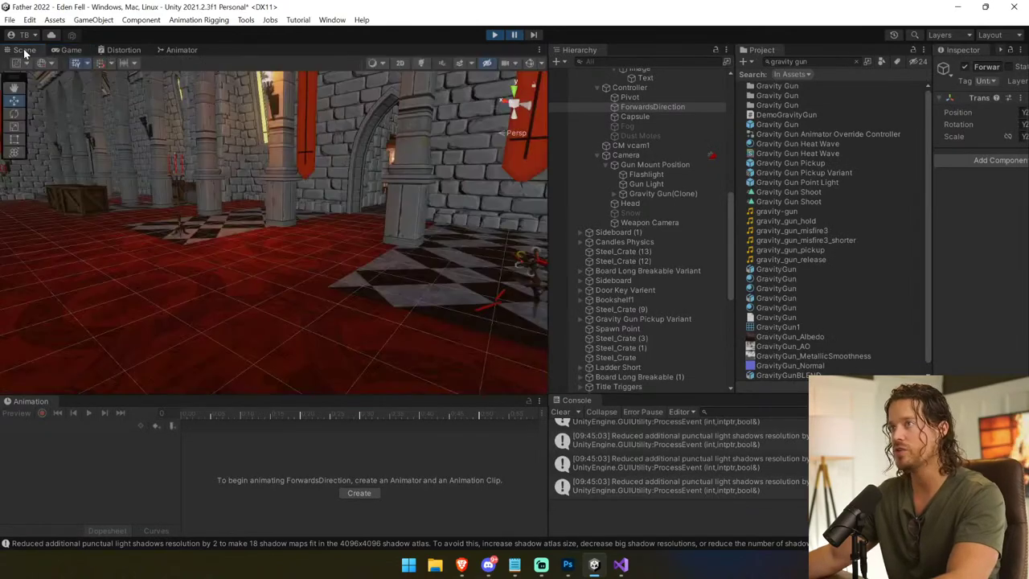
{"action": "right_click_drag", "start_coordinate": [300, 191], "coordinate": [983, 169]}
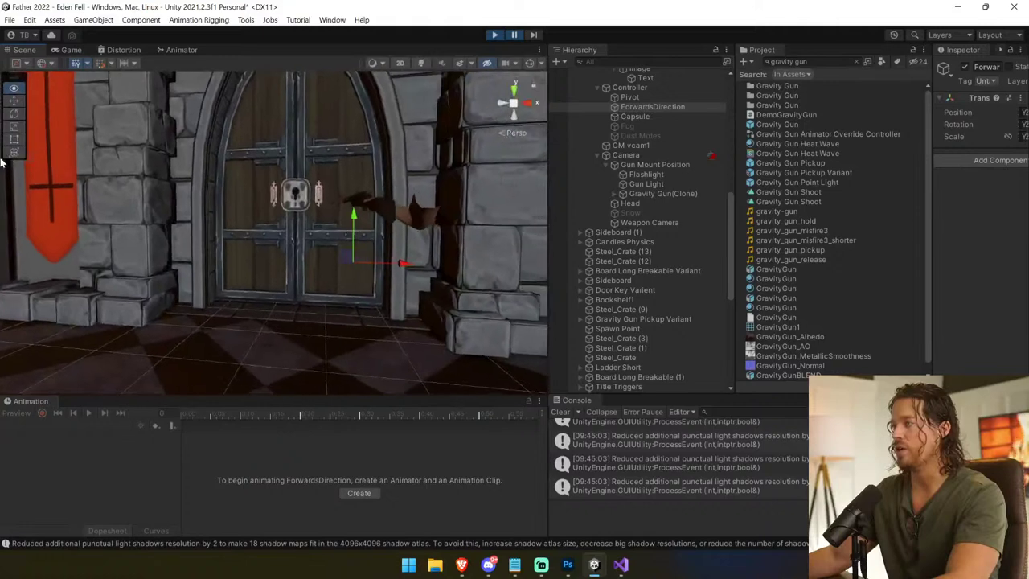
Step: Select the Door Rounded Variant object and show the available key options of its Door script
{"action": "left_click", "coordinate": [323, 254]}
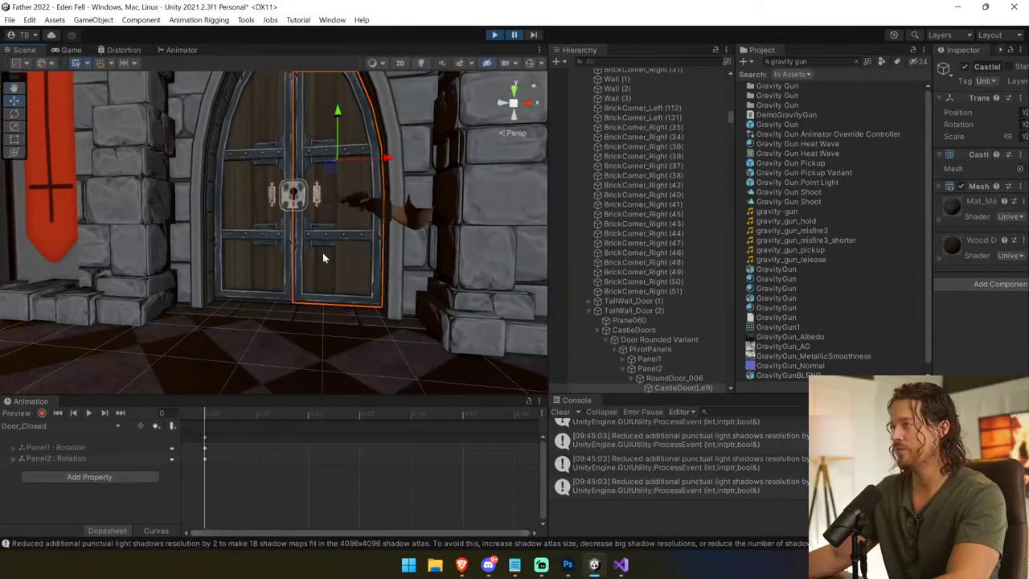
{"action": "left_click", "coordinate": [652, 341]}
{"action": "left_click_drag", "start_coordinate": [932, 208], "coordinate": [746, 213]}
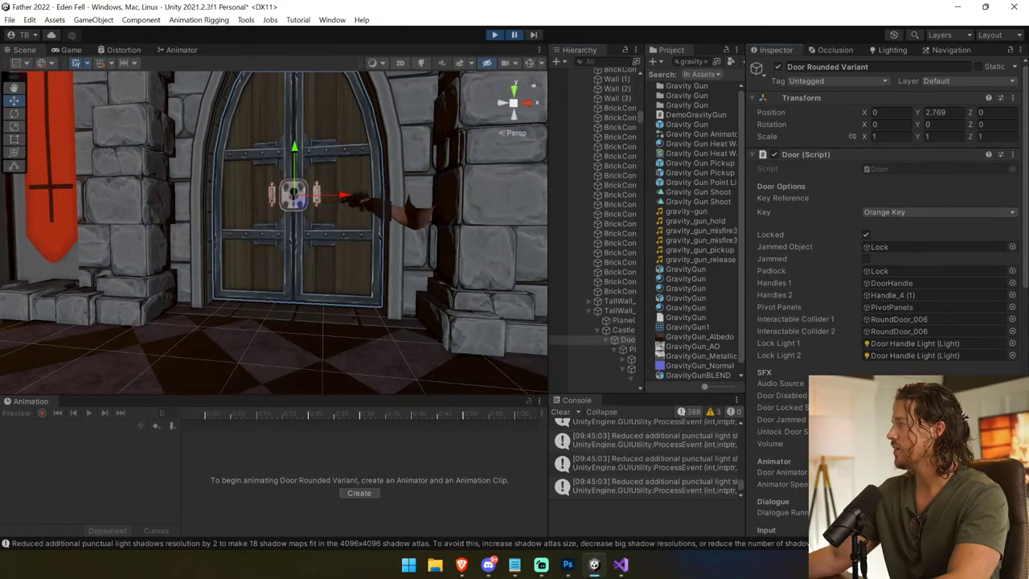
{"action": "left_click_drag", "start_coordinate": [1026, 207], "coordinate": [1013, 169]}
{"action": "left_click", "coordinate": [902, 213]}
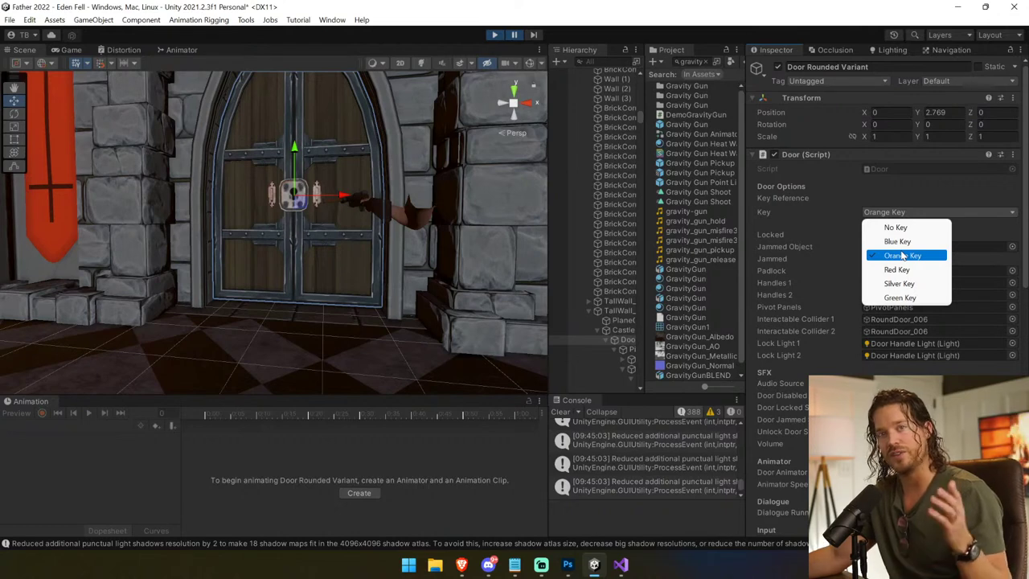
Step: Search the project for "Key manager", examine the Key Manager asset's key definitions and clear the console
{"action": "left_click", "coordinate": [553, 218]}
{"action": "left_click_drag", "start_coordinate": [549, 218], "coordinate": [371, 217]}
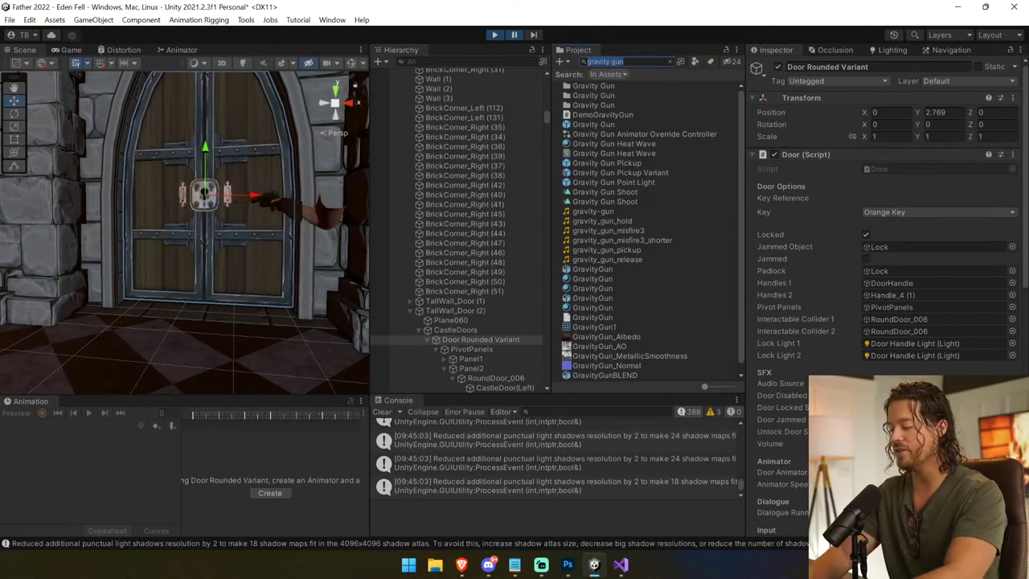
{"action": "type", "text": "ger"}
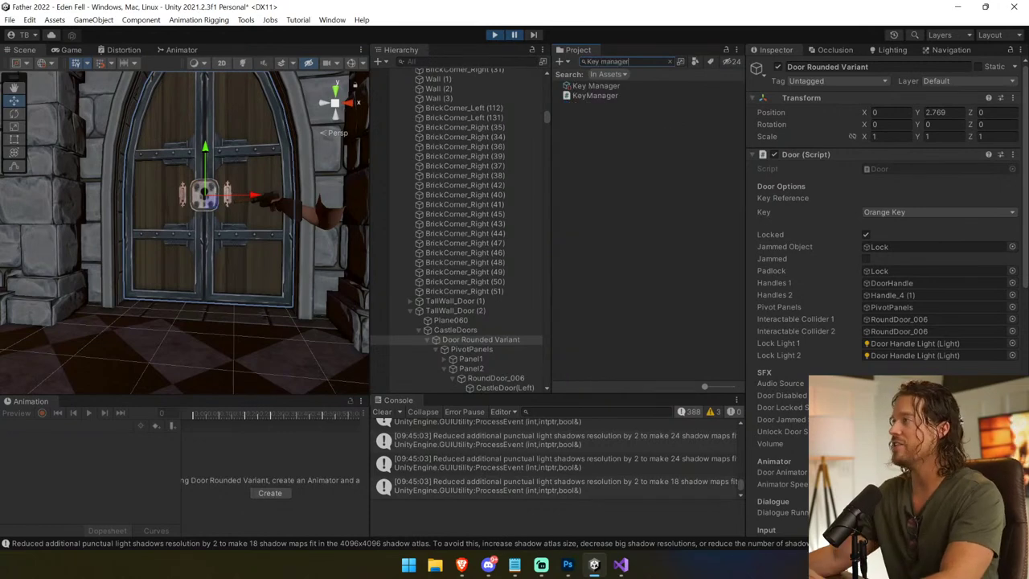
{"action": "left_click", "coordinate": [638, 86]}
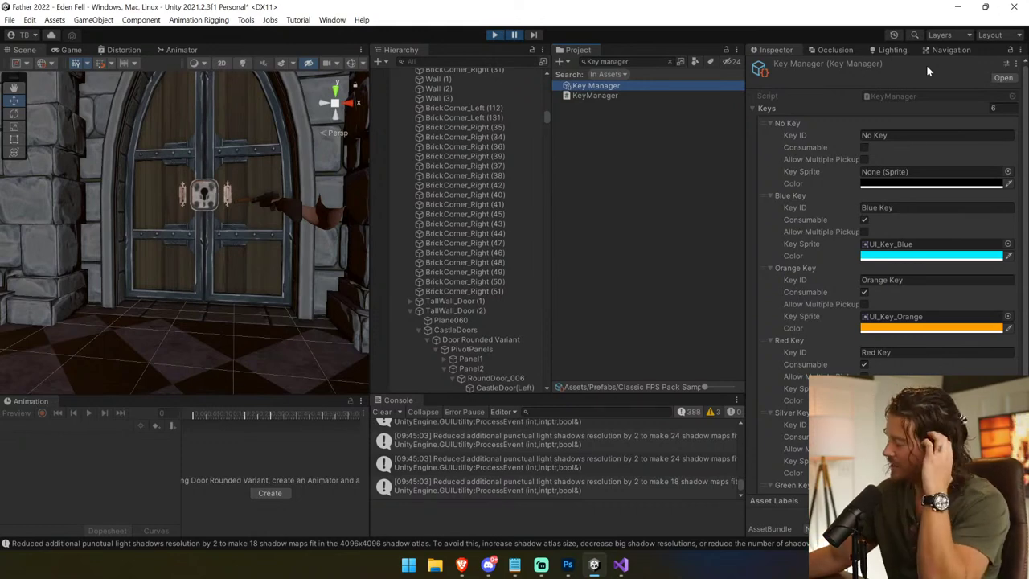
{"action": "left_click", "coordinate": [382, 411]}
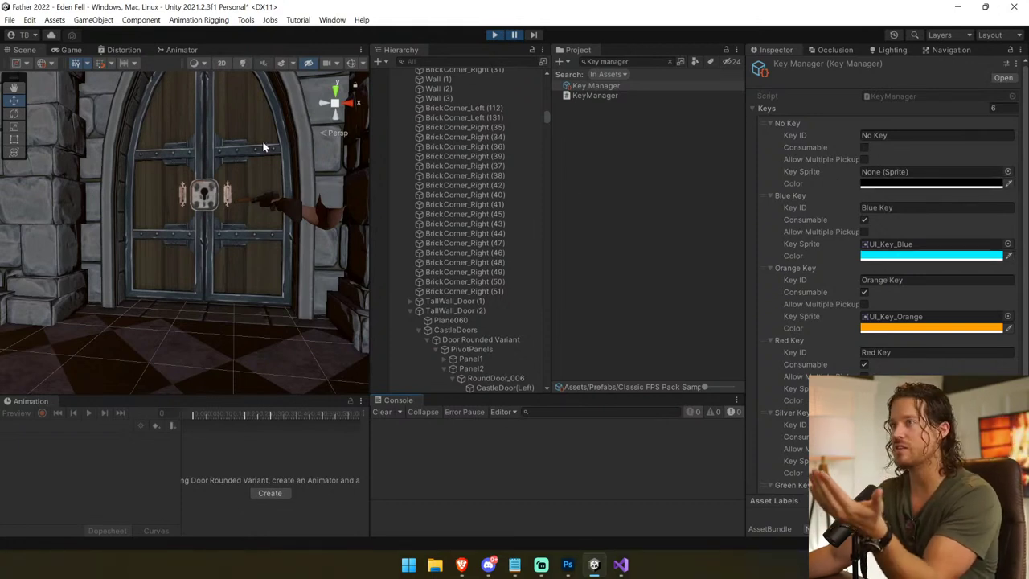
Step: Select the lock on the castle doors and the parent TallWall_Door (2) to examine the door's hierarchy
{"action": "left_click", "coordinate": [213, 191]}
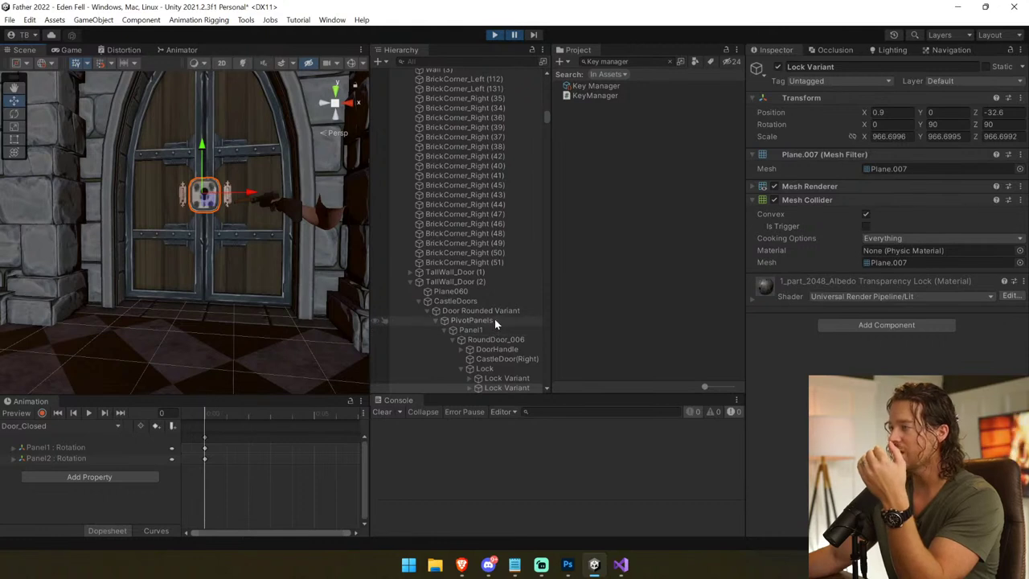
{"action": "scroll", "coordinate": [494, 318], "scroll_direction": "down", "scroll_amount": 3}
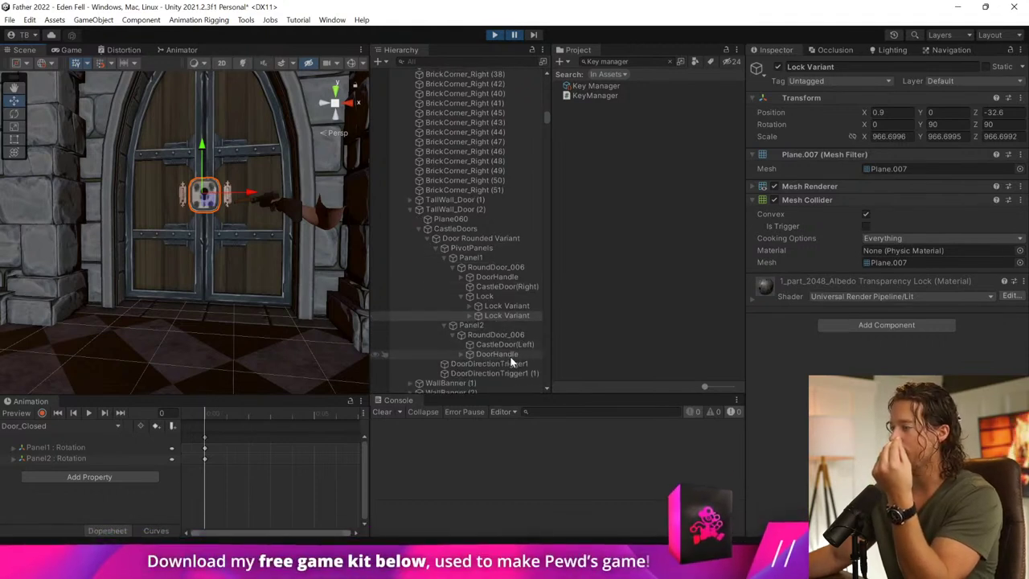
{"action": "left_click", "coordinate": [461, 211]}
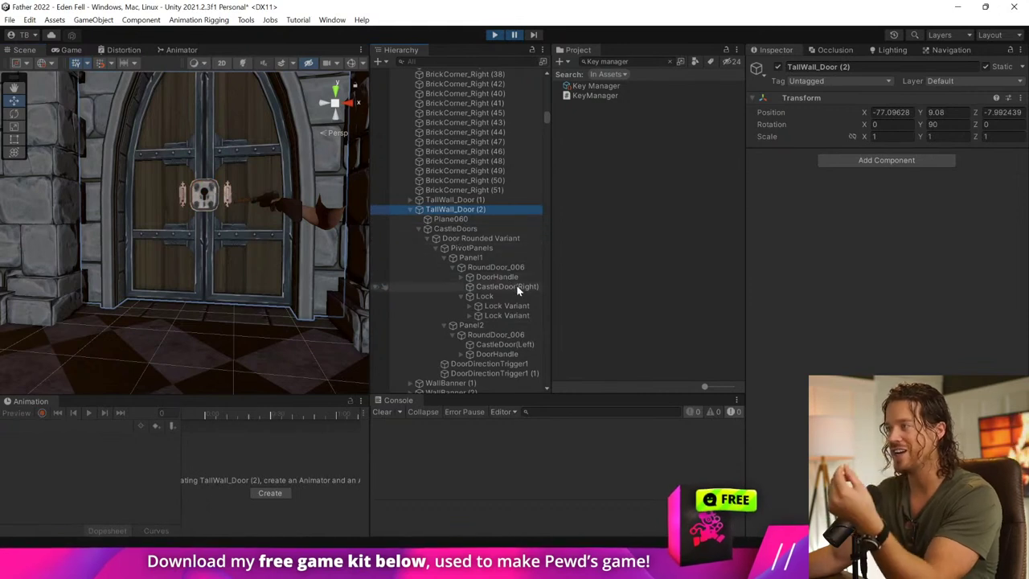
Step: With the Game view showing the door, expand the handle and lock objects under TallWall_Door (2) and inspect the Door Handle Light
{"action": "left_click", "coordinate": [68, 50]}
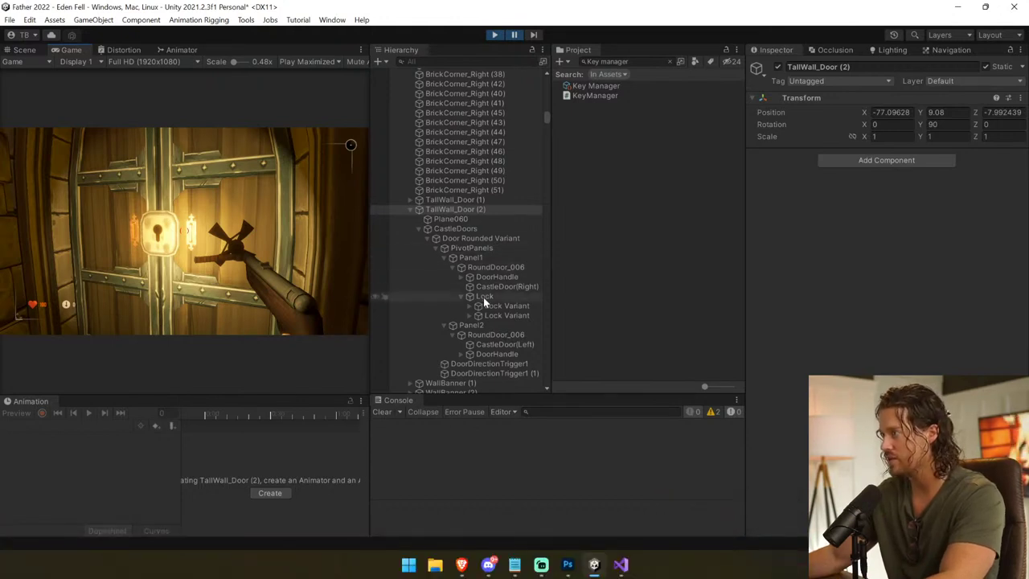
{"action": "left_click", "coordinate": [461, 276]}
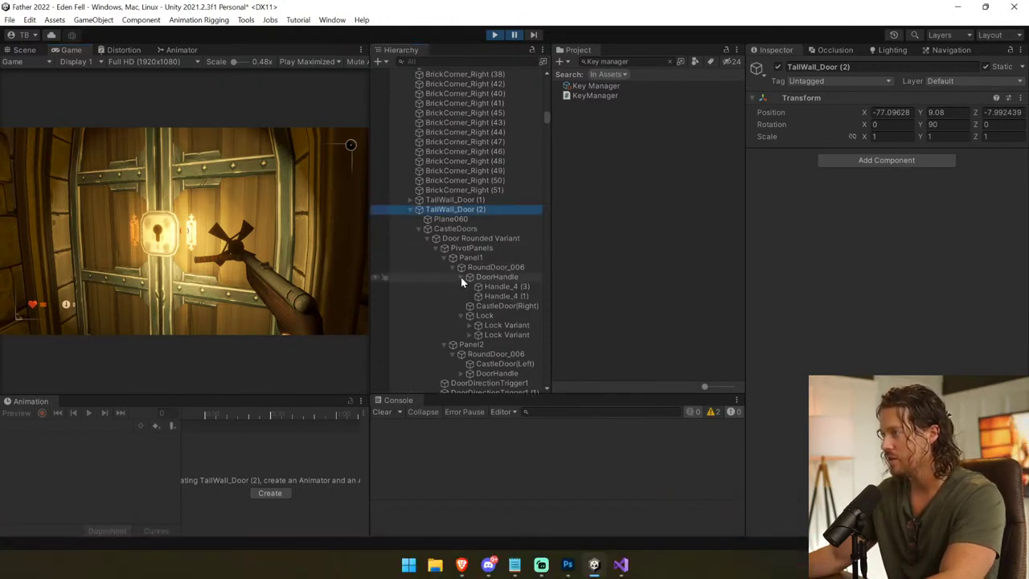
{"action": "left_click", "coordinate": [469, 325]}
{"action": "left_click", "coordinate": [473, 335]}
{"action": "left_click", "coordinate": [470, 344]}
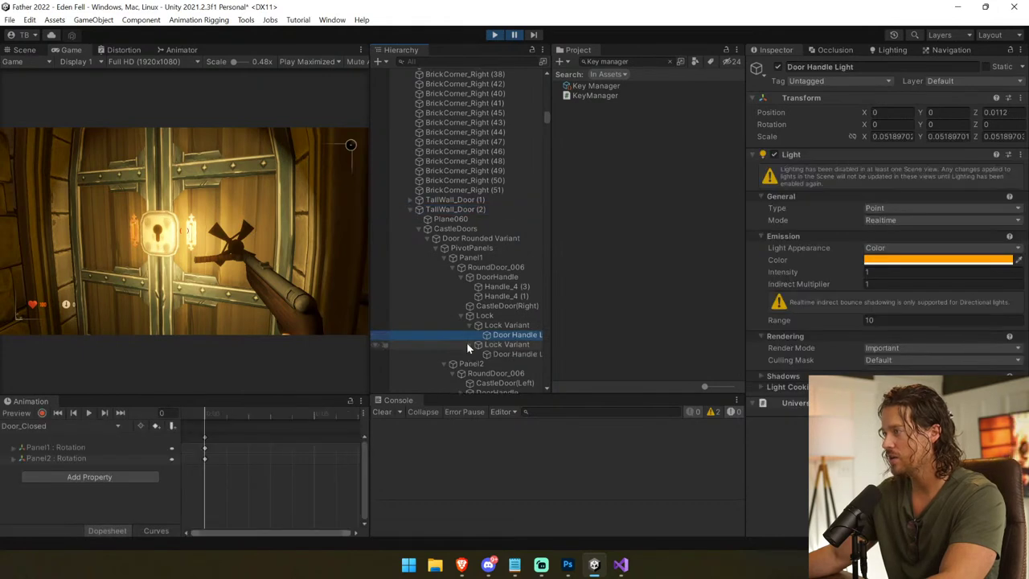
{"action": "scroll", "coordinate": [466, 342], "scroll_direction": "down", "scroll_amount": 4}
{"action": "left_click", "coordinate": [462, 320]}
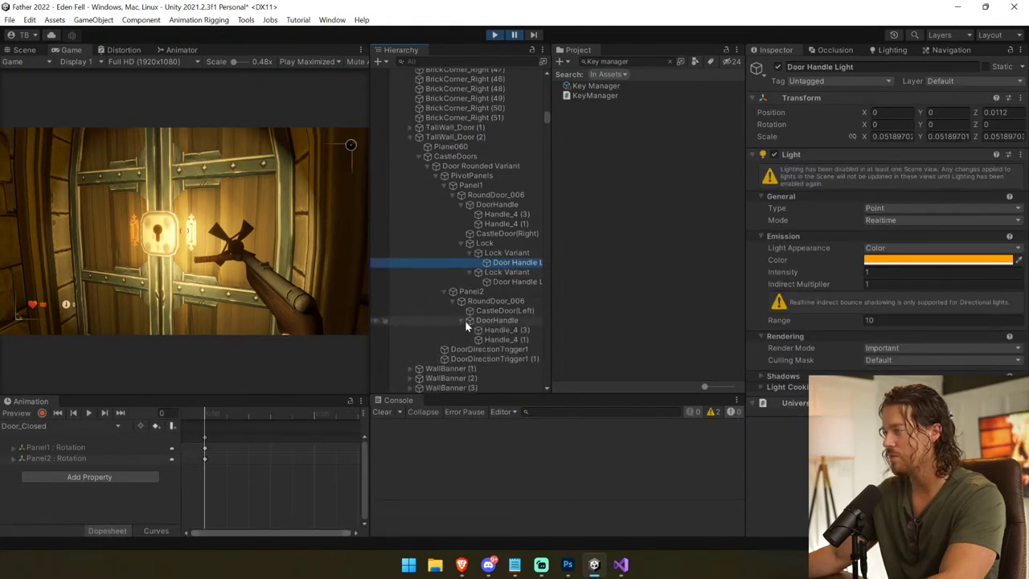
{"action": "left_click", "coordinate": [466, 137]}
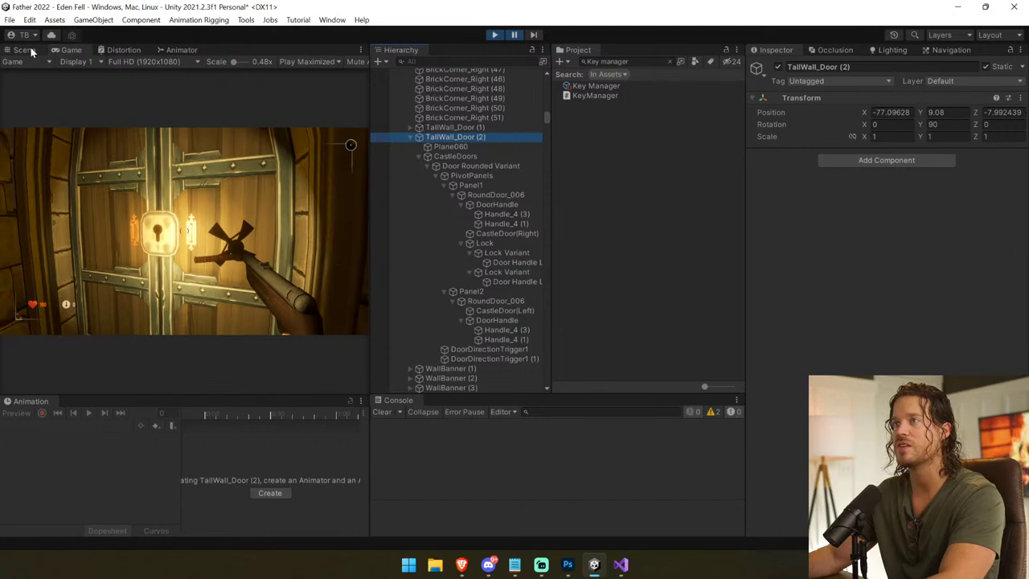
Step: Select the left castle door in the Scene view and inspect the RoundDoor_006, Panel1 and PivotPanels objects
{"action": "left_click", "coordinate": [30, 50]}
{"action": "left_click", "coordinate": [226, 222]}
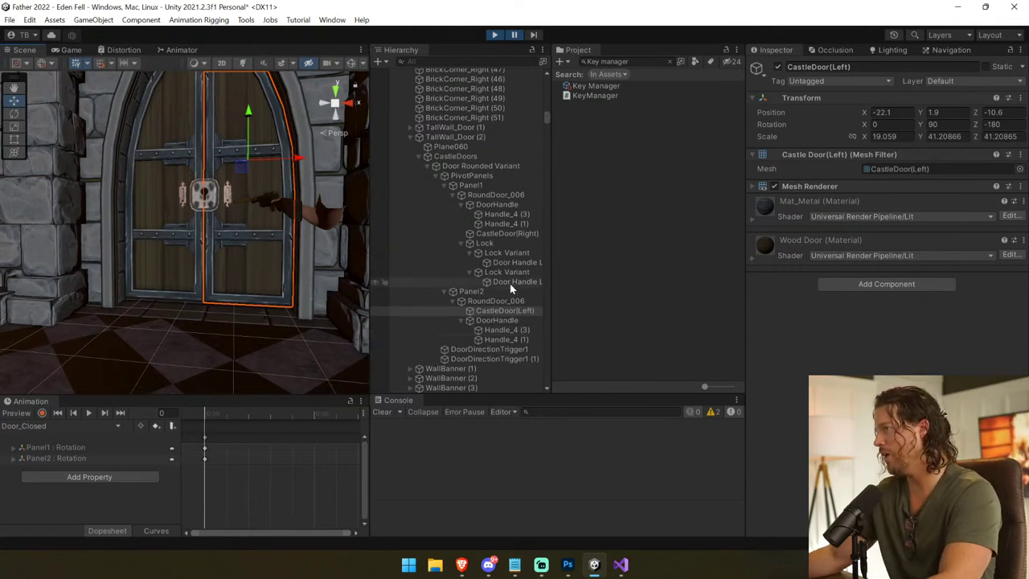
{"action": "left_click", "coordinate": [522, 206]}
{"action": "left_click", "coordinate": [523, 197]}
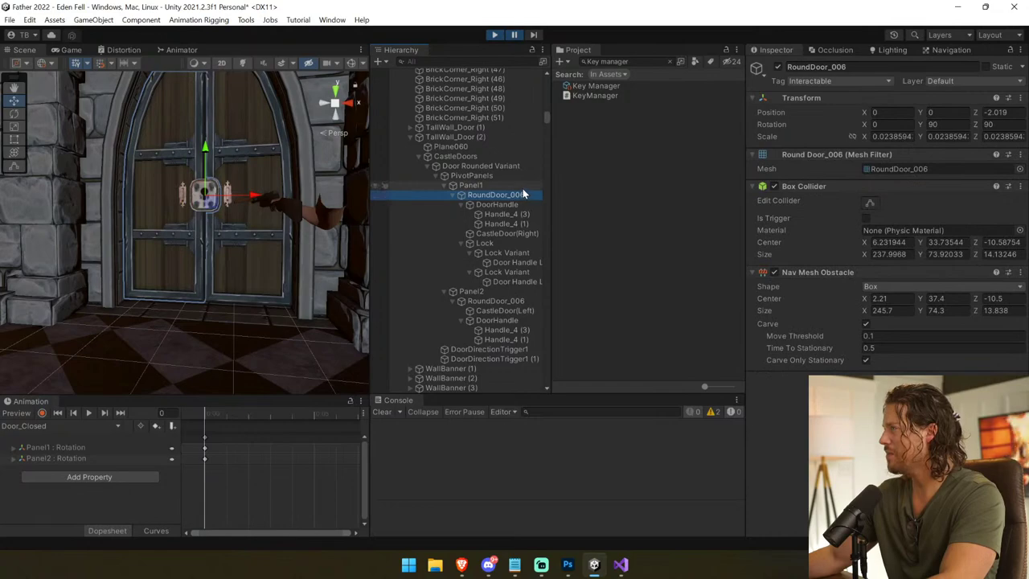
{"action": "left_click", "coordinate": [523, 188]}
{"action": "left_click", "coordinate": [516, 177]}
Step: Resume the playtest, view the glowing lock from several angles and try to open the locked double doors
{"action": "left_click", "coordinate": [69, 50]}
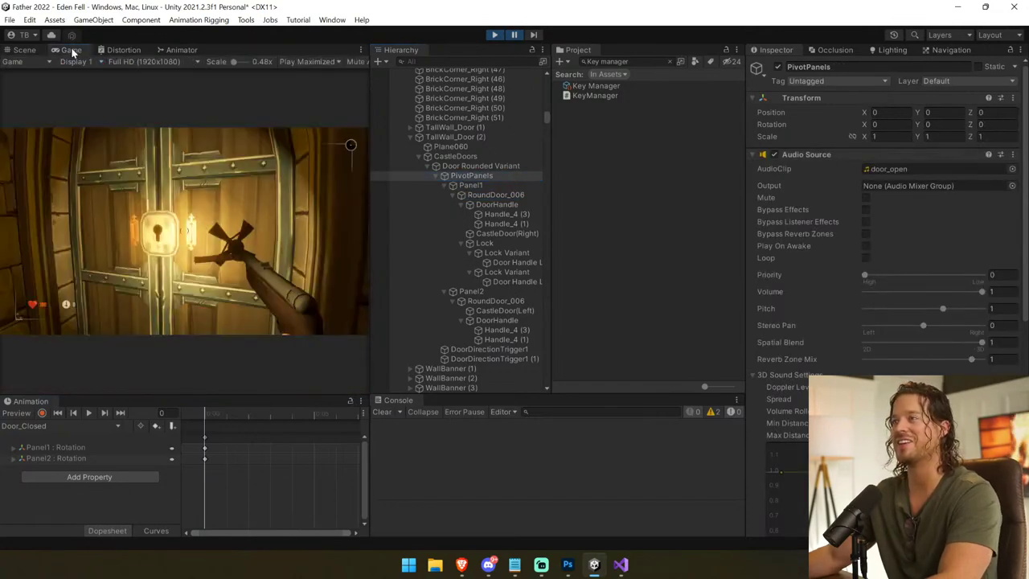
{"action": "left_click", "coordinate": [514, 33]}
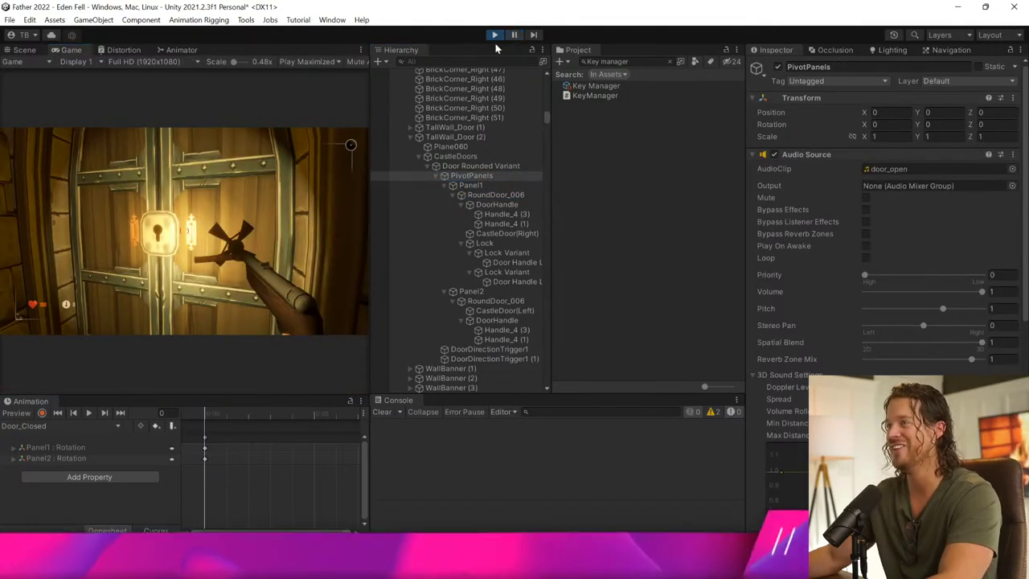
{"action": "left_click", "coordinate": [464, 177]}
{"action": "key", "text": "s"}
{"action": "key", "text": "w"}
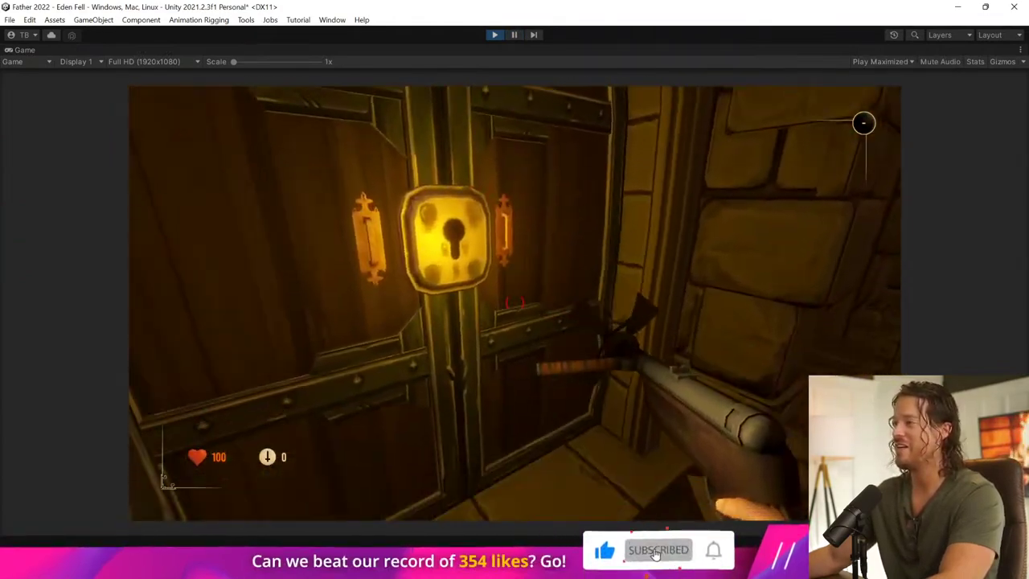
{"action": "key", "text": "s"}
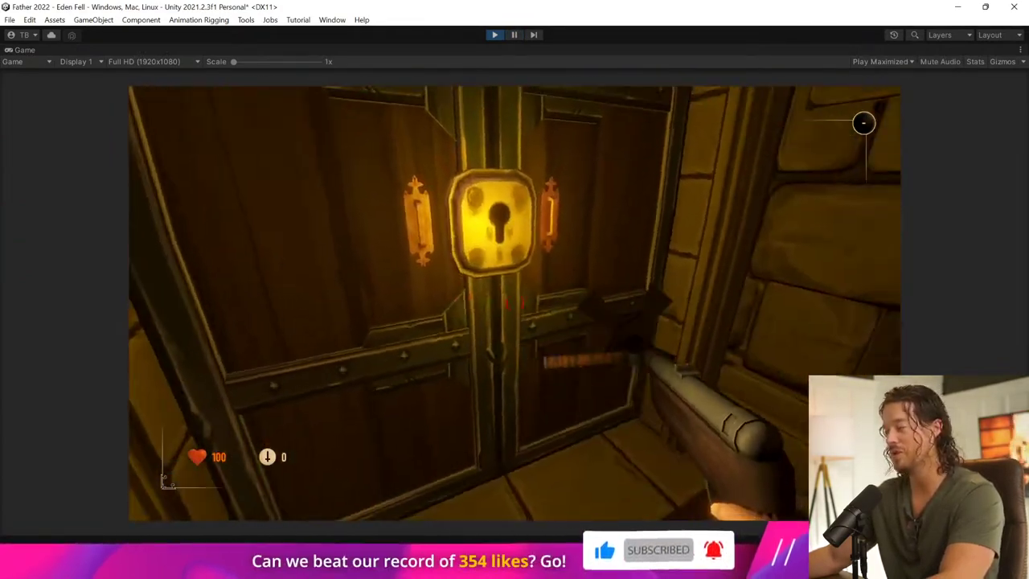
{"action": "key", "text": "w"}
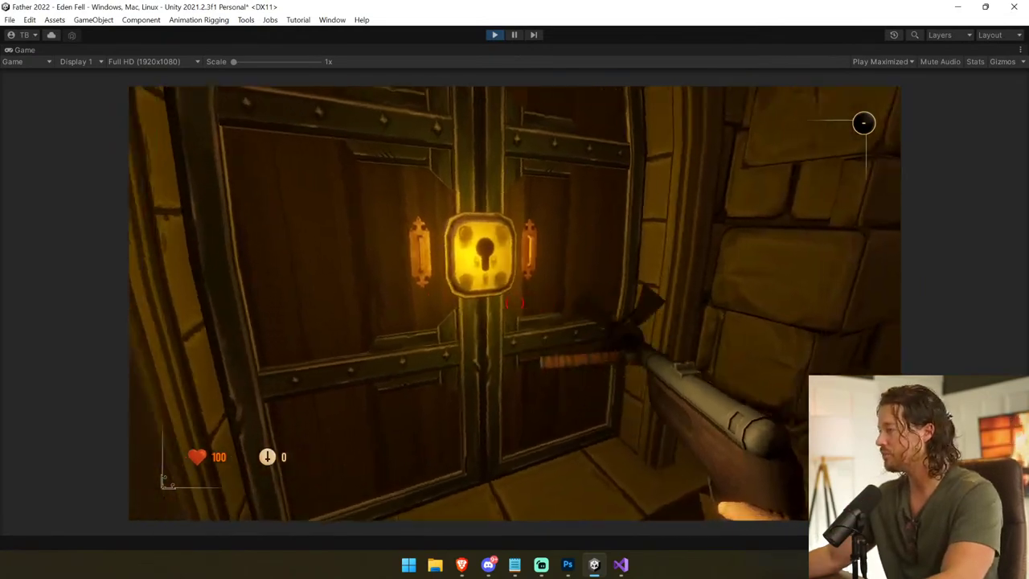
{"action": "key", "text": "w"}
{"action": "key", "text": "e"}
{"action": "key", "text": "d"}
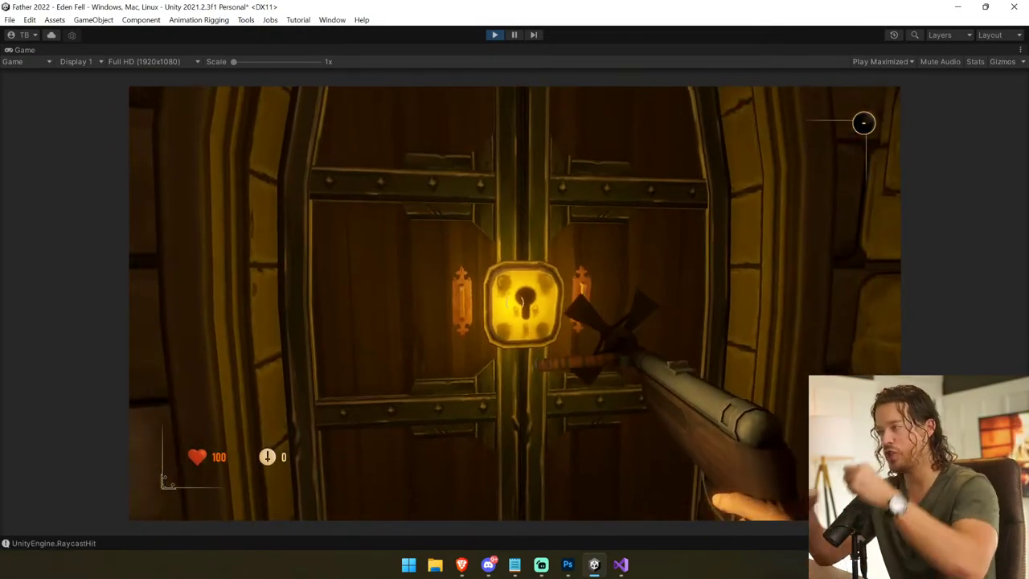
Step: Walk from the locked doors back through the candle-lit hall to the storage area and stop the playtest
{"action": "key", "text": "w"}
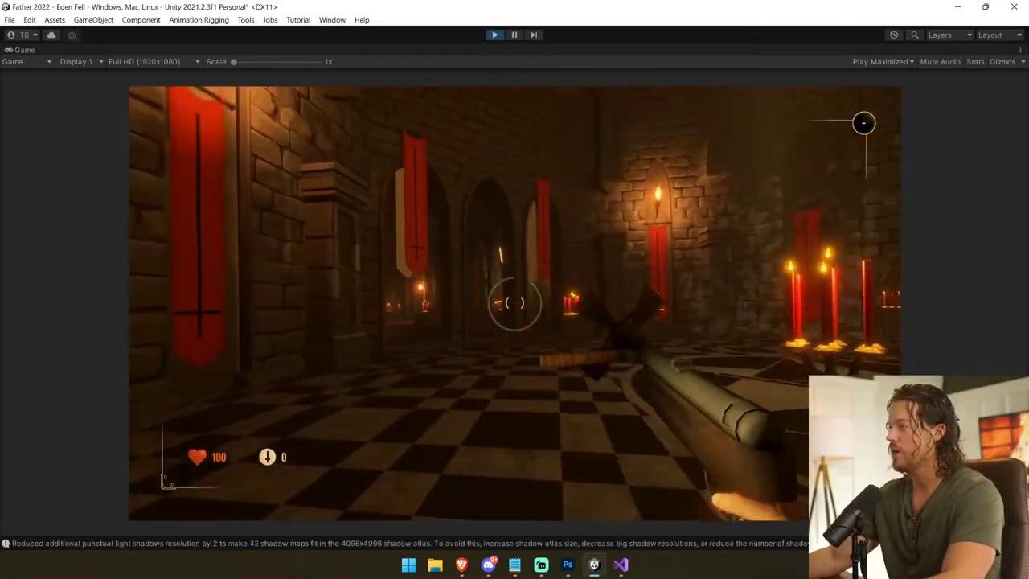
{"action": "key", "text": "w"}
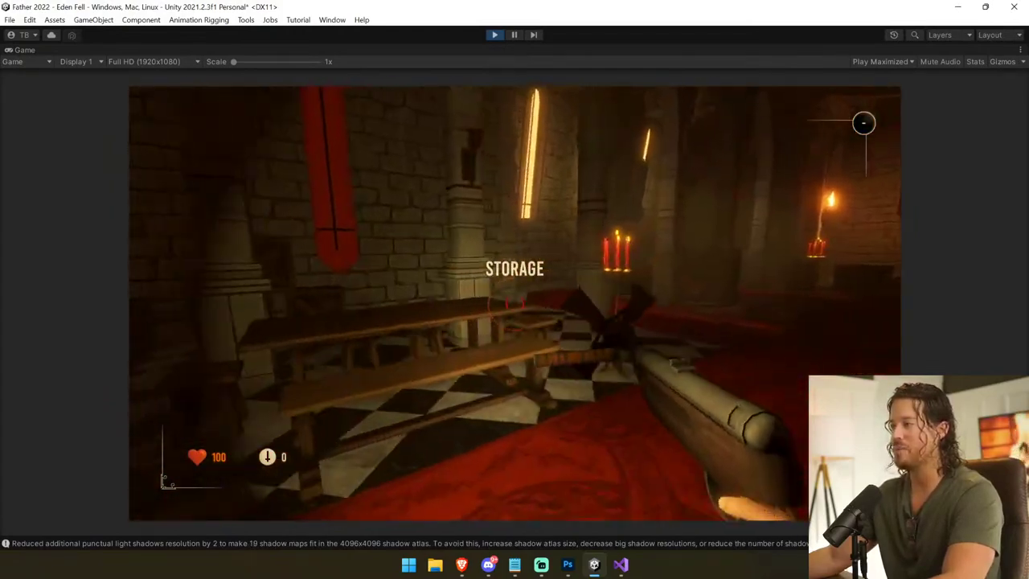
{"action": "key", "text": "Escape"}
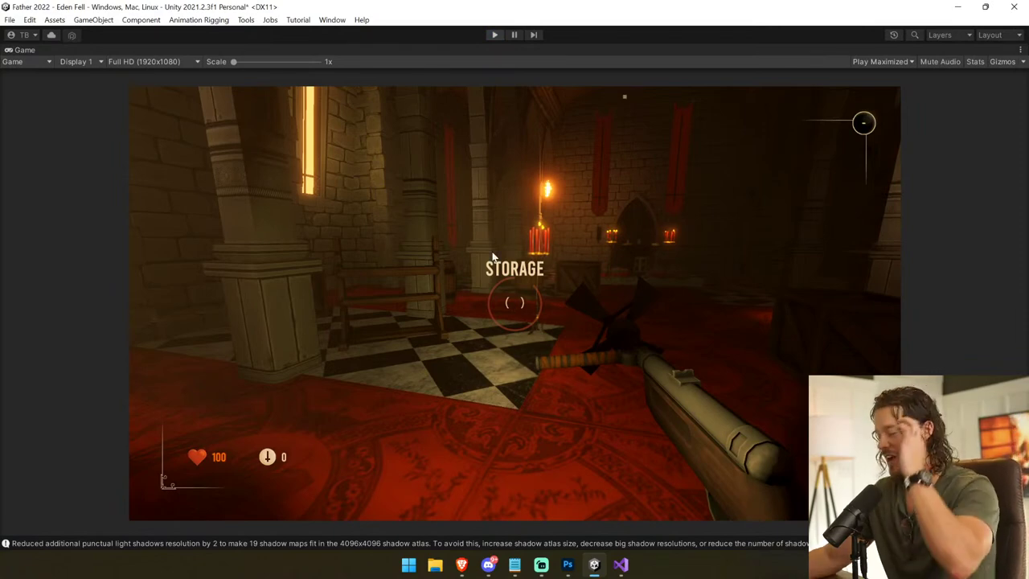
{"action": "key", "text": "ctrl+p"}
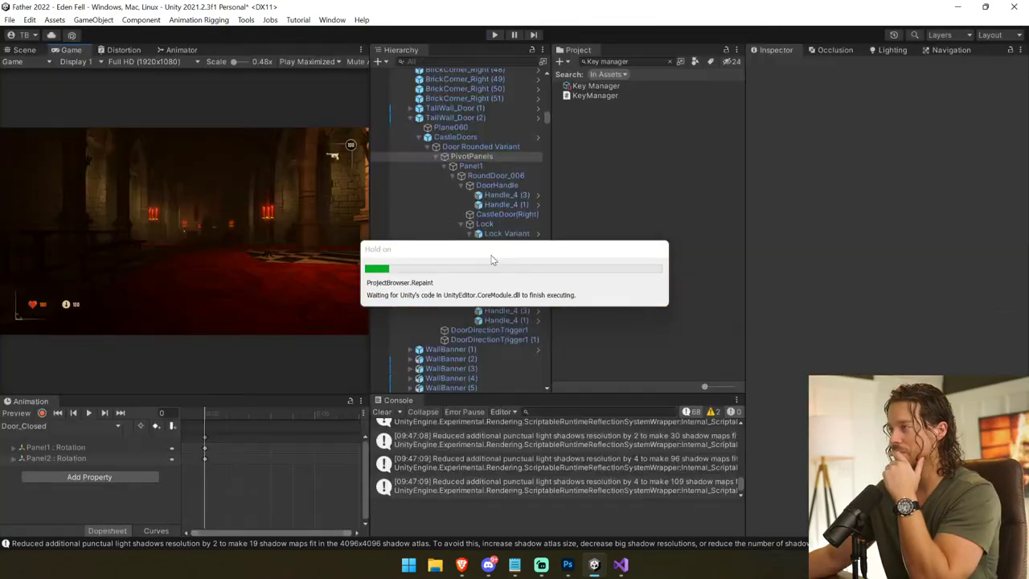
Step: Return to the Scene view and look over the hall's emblem floor and the surrounding doors and banners
{"action": "left_click", "coordinate": [24, 50]}
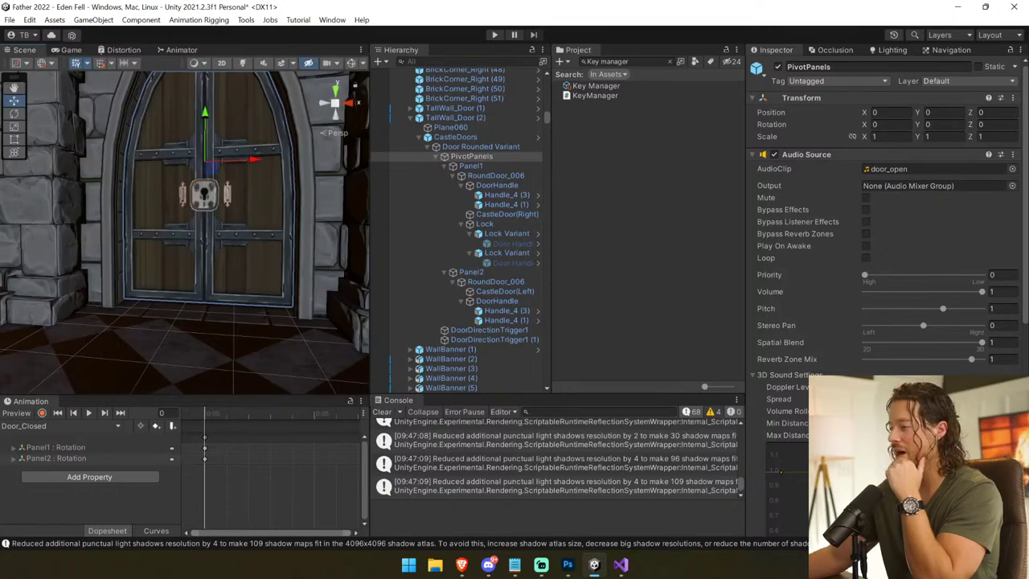
{"action": "left_click", "coordinate": [541, 566]}
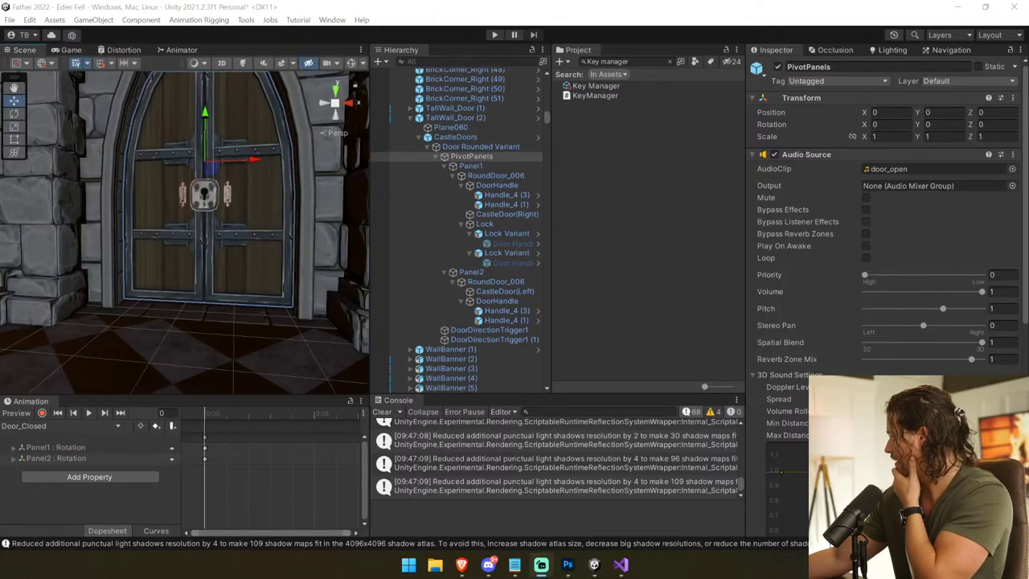
{"action": "right_click_drag", "start_coordinate": [129, 131], "coordinate": [65, 209]}
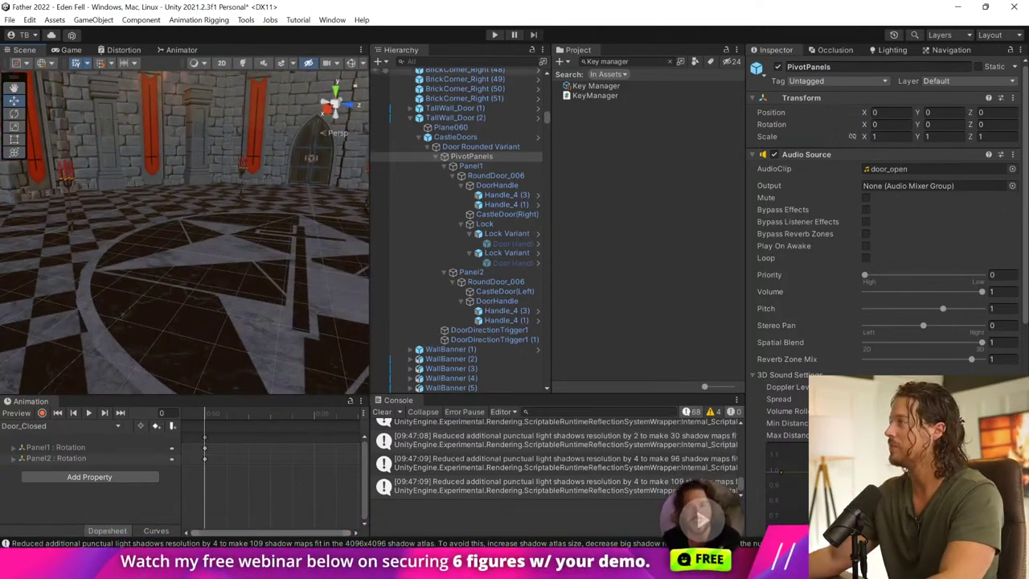
Step: Search the project for pistol assets and place the Ammo Box Pistol Variant prefab on the hall's emblem floor
{"action": "left_click", "coordinate": [611, 62]}
{"action": "type", "text": "pistol"}
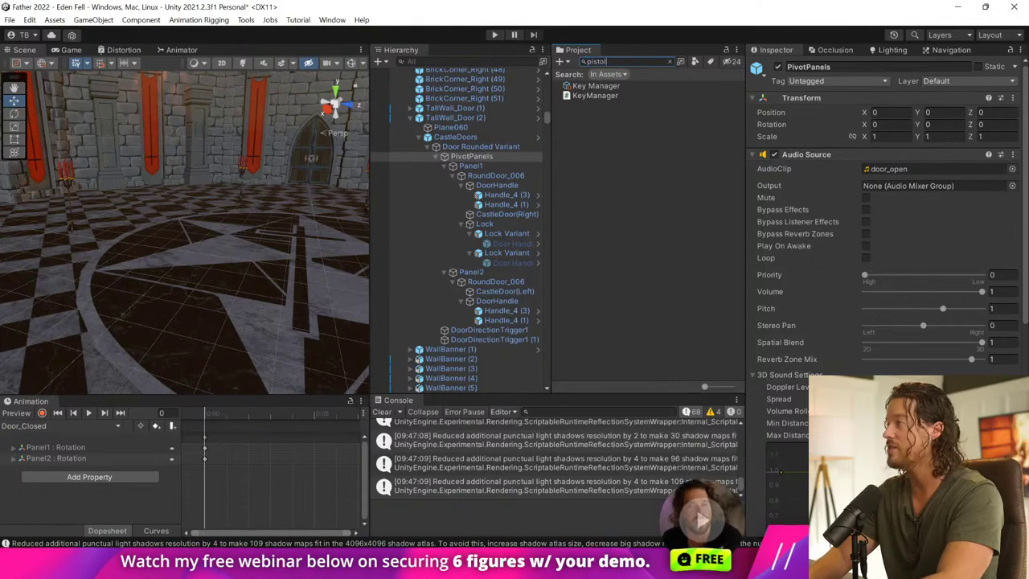
{"action": "left_click_drag", "start_coordinate": [635, 220], "coordinate": [219, 249]}
{"action": "key", "text": "ctrl+z"}
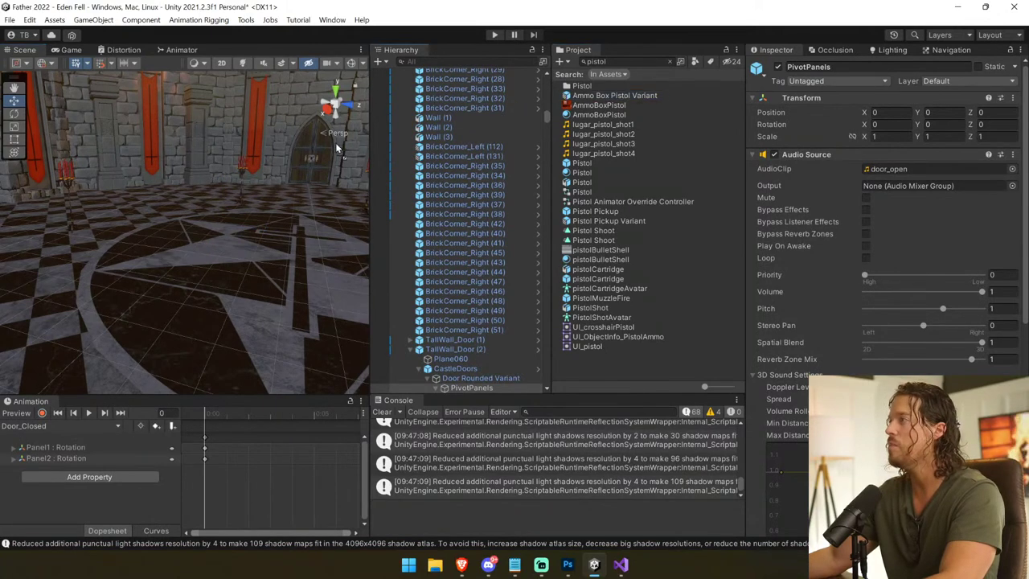
{"action": "left_click", "coordinate": [157, 250]}
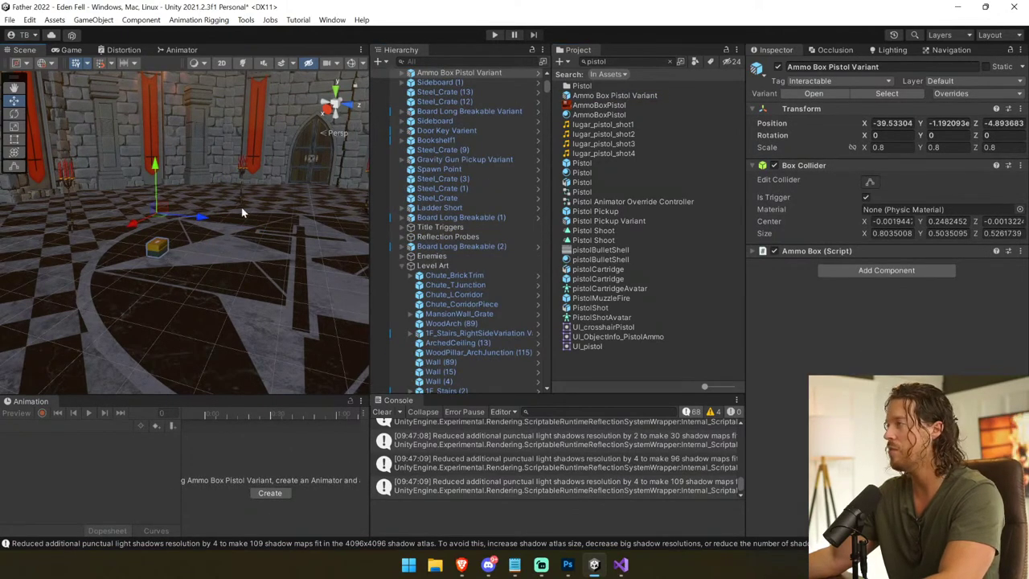
{"action": "left_click_drag", "start_coordinate": [209, 257], "coordinate": [185, 309], "text": "alt"}
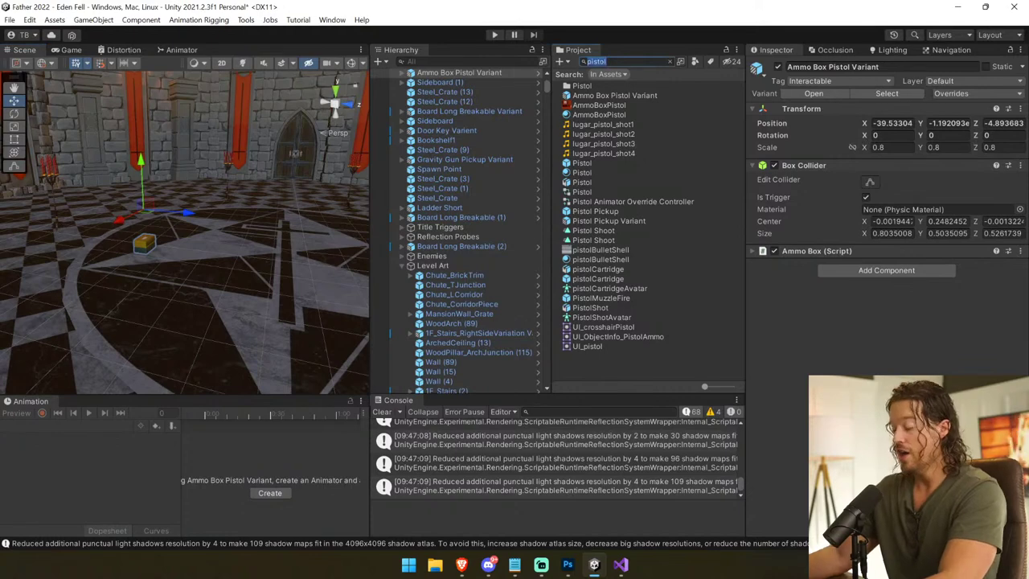
Step: Search the project for coin assets and place the Coin Variant prefab near the centre of the emblem floor
{"action": "type", "text": "coin"}
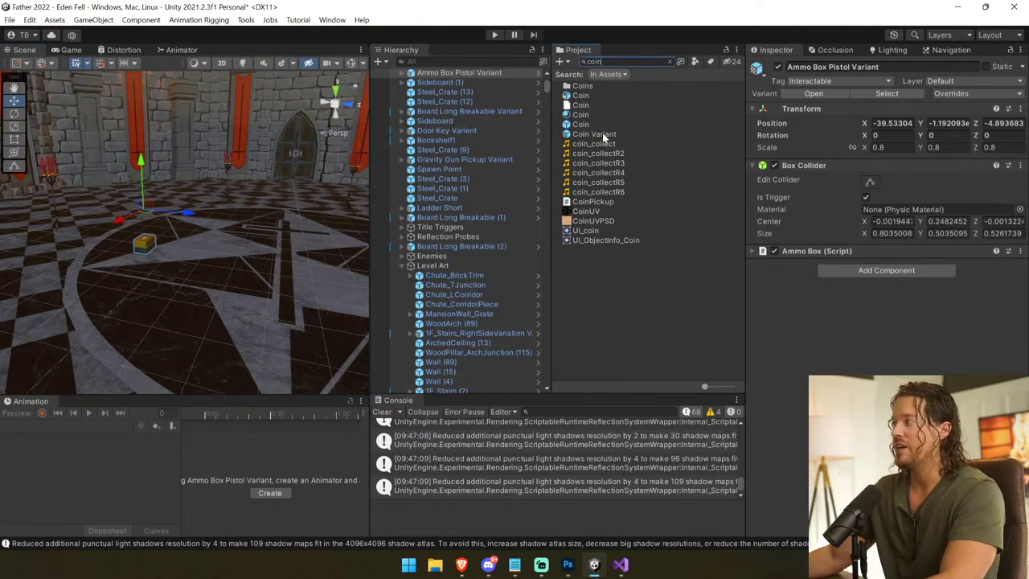
{"action": "left_click_drag", "start_coordinate": [252, 237], "coordinate": [268, 220]}
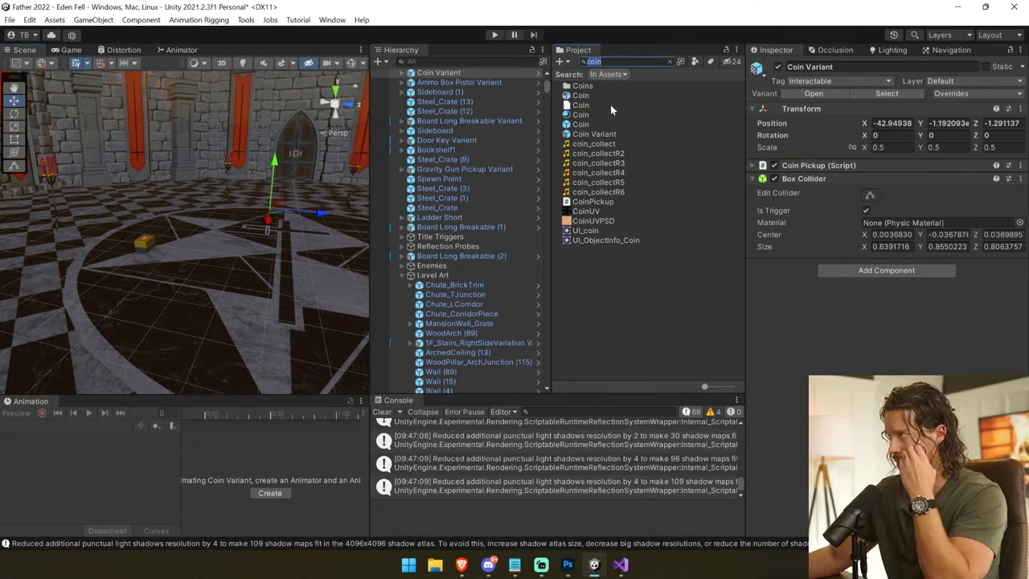
{"action": "left_click", "coordinate": [607, 133]}
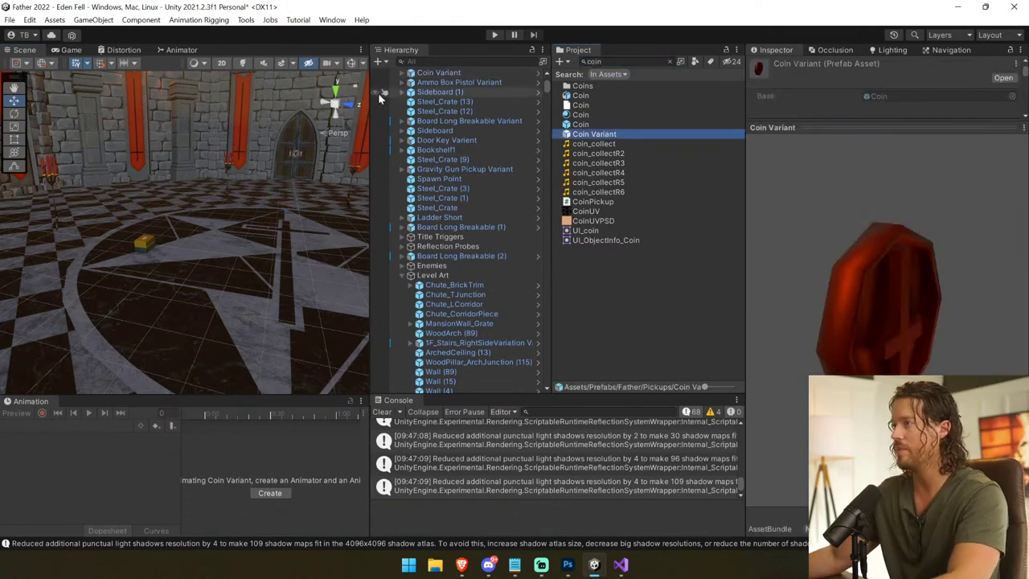
Step: Start the playtest, walk from the pillared room into the emblem hall and look up at its domed skylight
{"action": "left_click", "coordinate": [497, 36]}
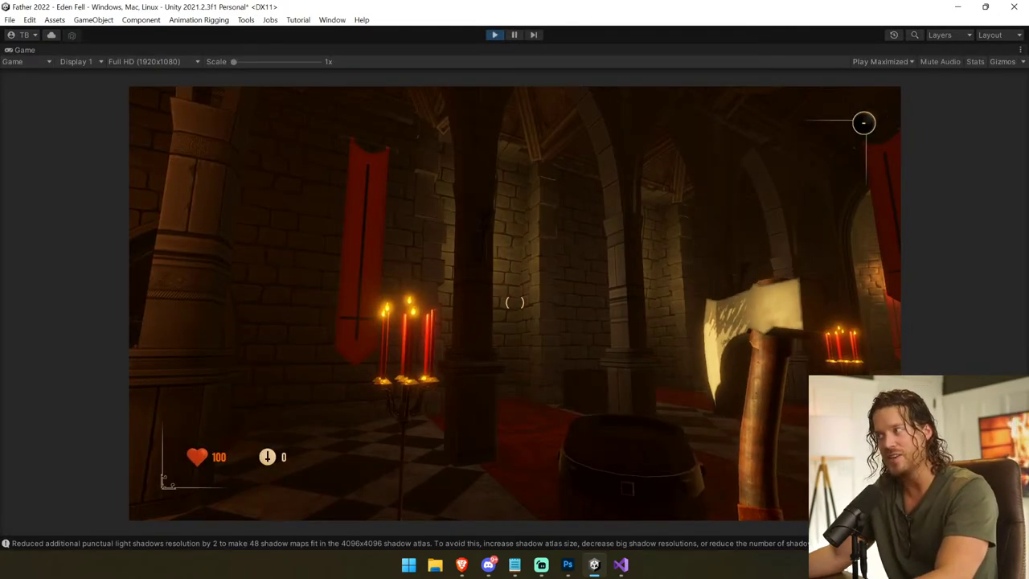
{"action": "key", "text": "w"}
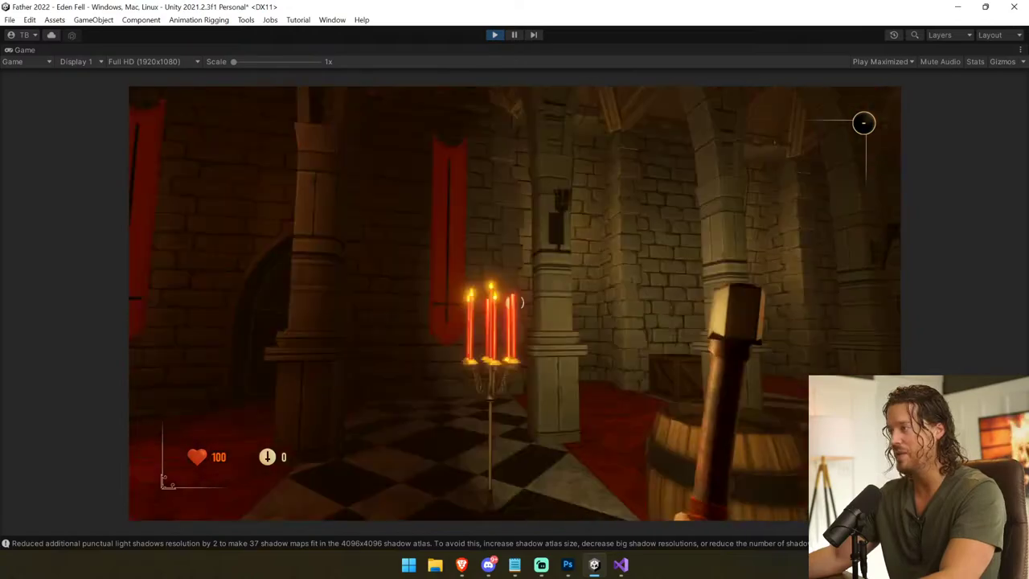
{"action": "key", "text": "w"}
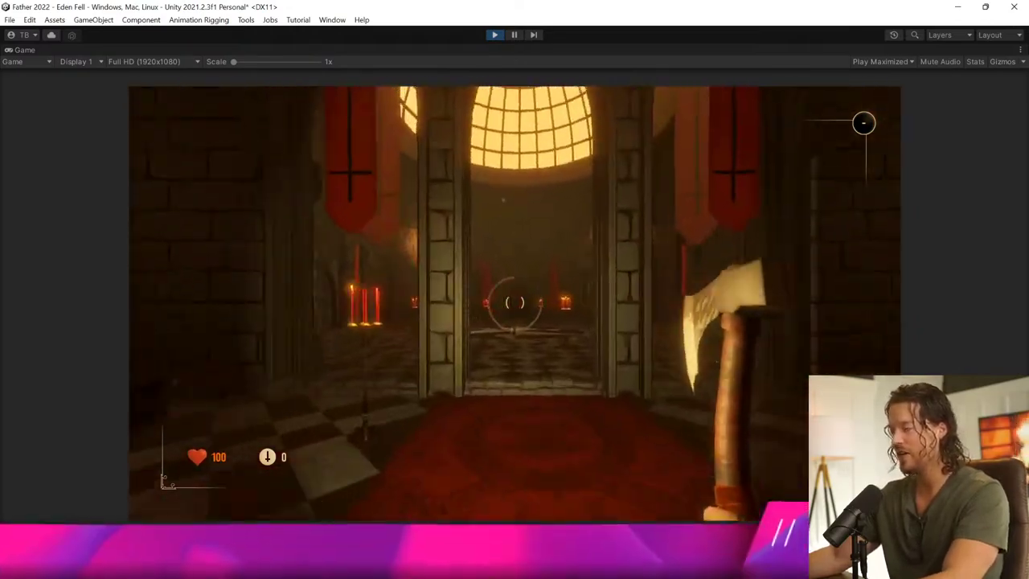
{"action": "key", "text": "w"}
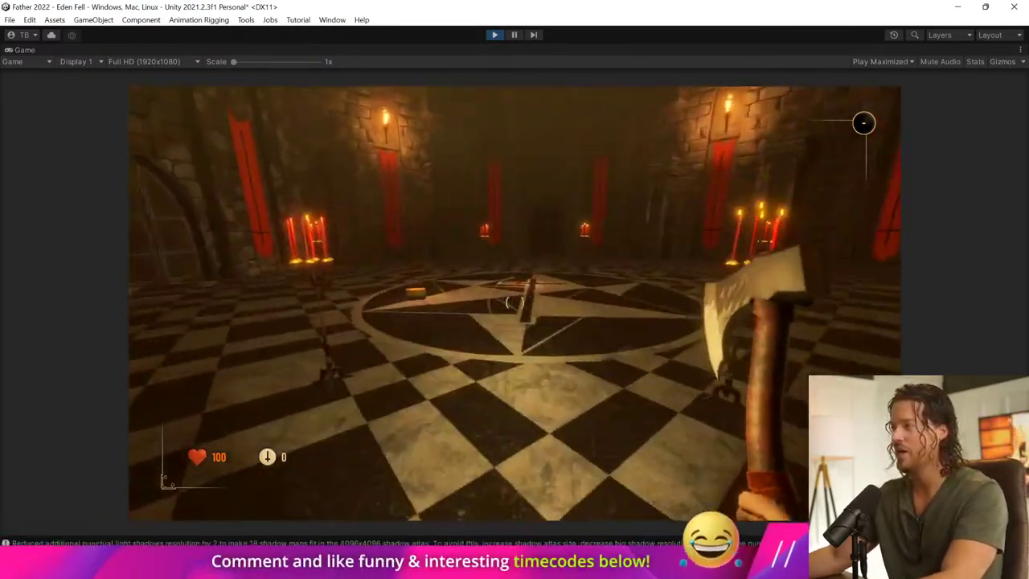
{"action": "key", "text": "w"}
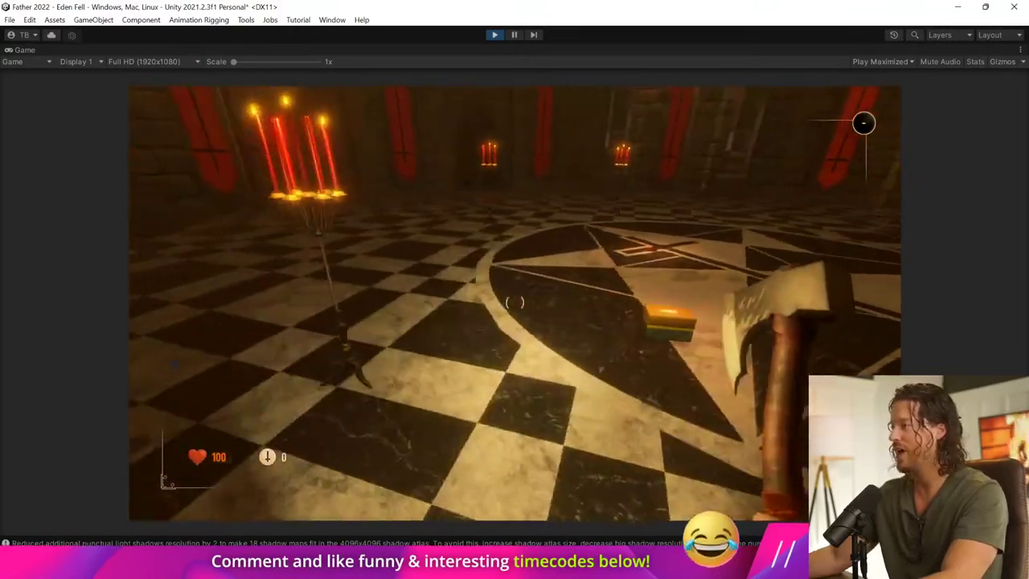
{"action": "key", "text": "w"}
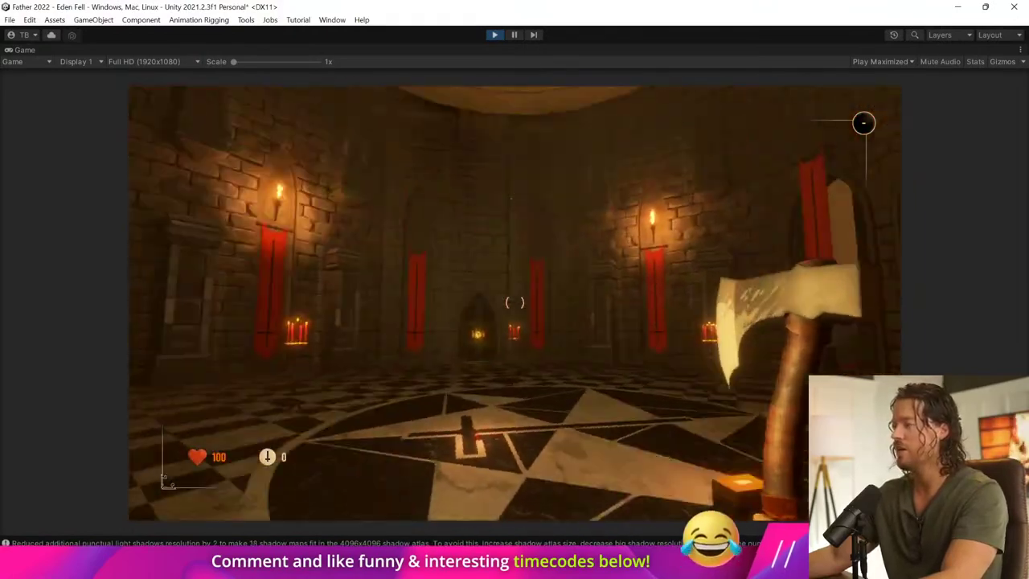
{"action": "key", "text": "w"}
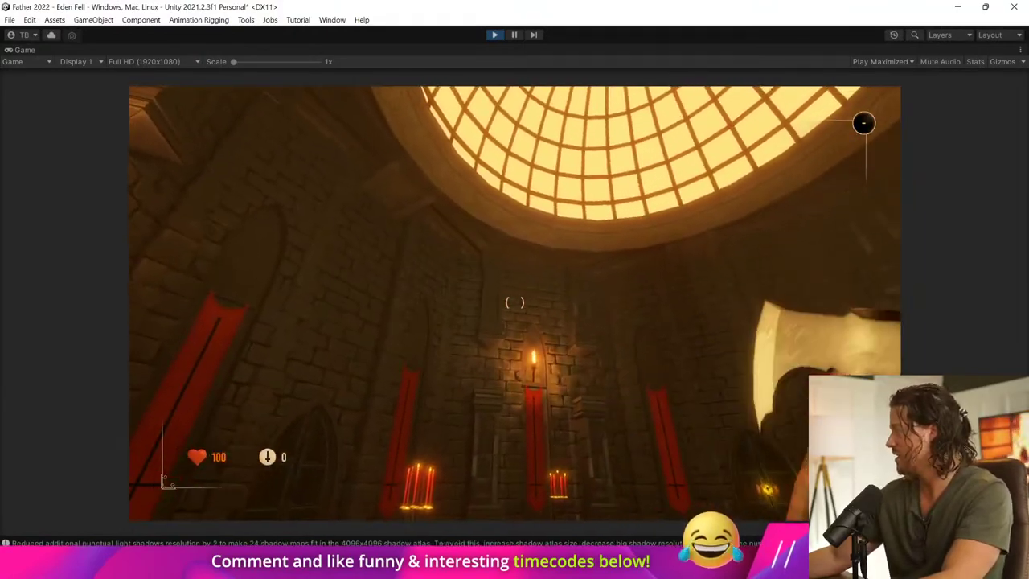
{"action": "left_click", "coordinate": [515, 303]}
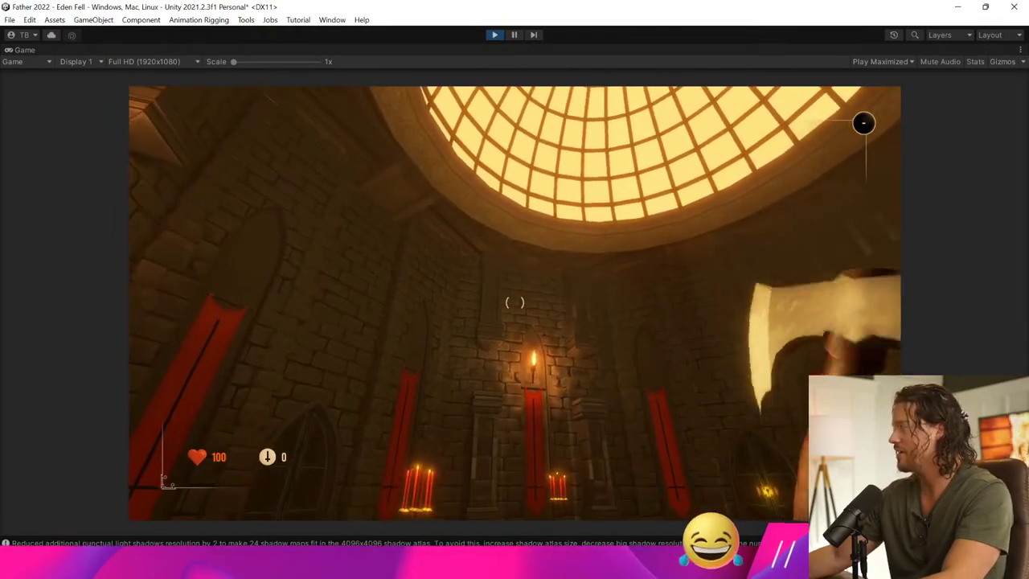
Step: View the coin on the floor emblem from several sides and collect the pistol ammo box
{"action": "key", "text": "w"}
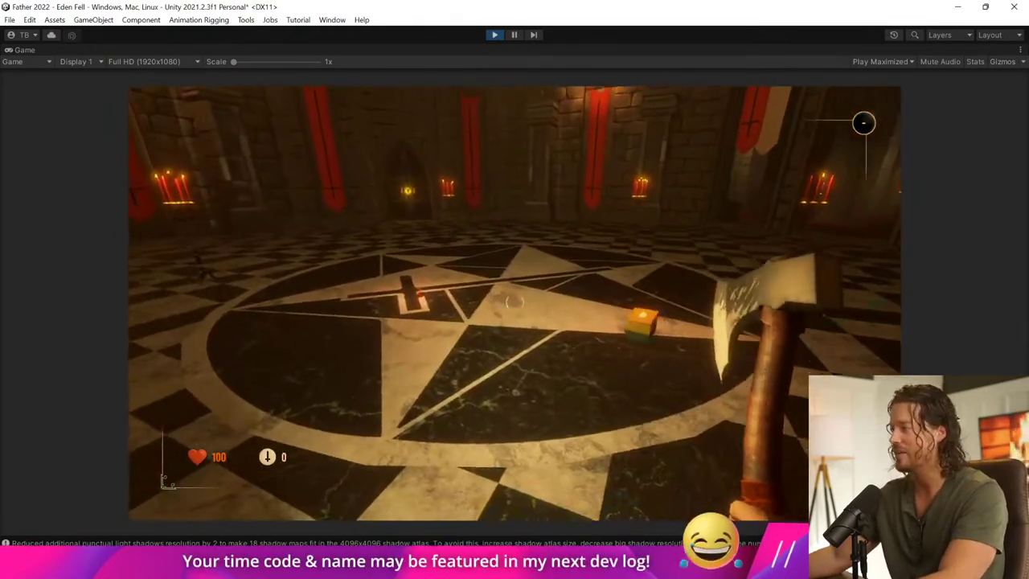
{"action": "key", "text": "w"}
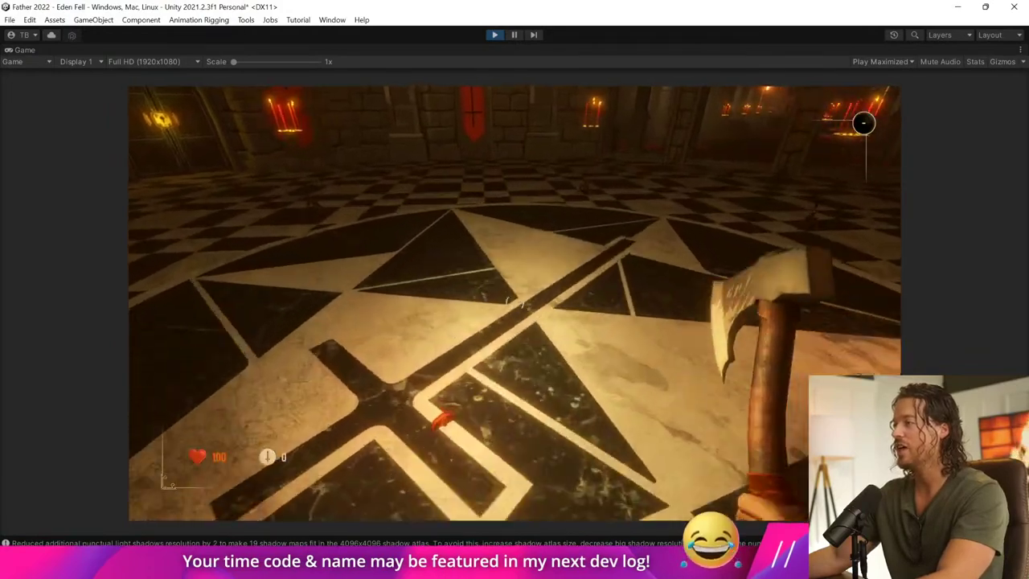
{"action": "key", "text": "s"}
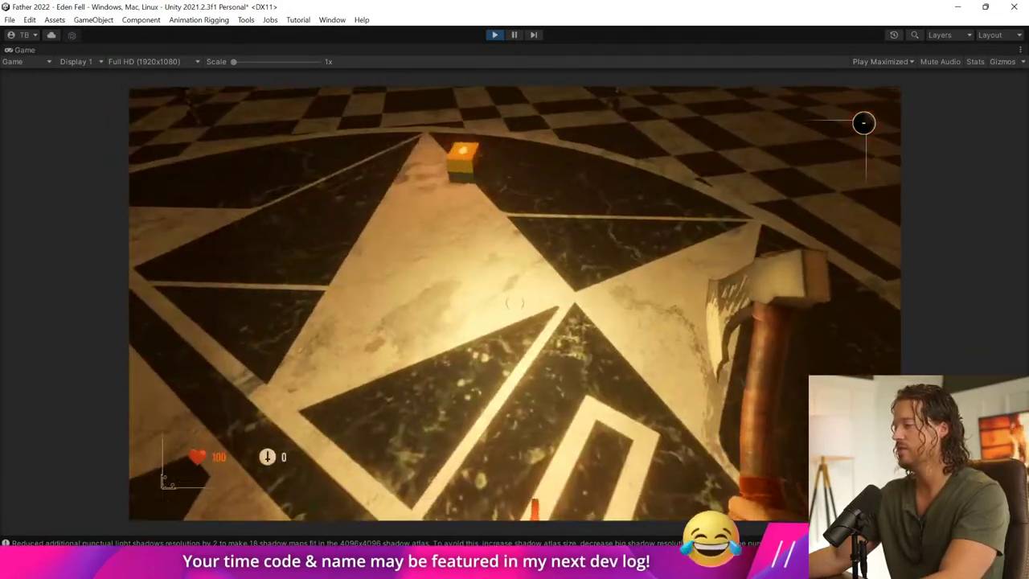
{"action": "key", "text": "w"}
{"action": "key", "text": "s"}
{"action": "key", "text": "s"}
{"action": "key", "text": "w"}
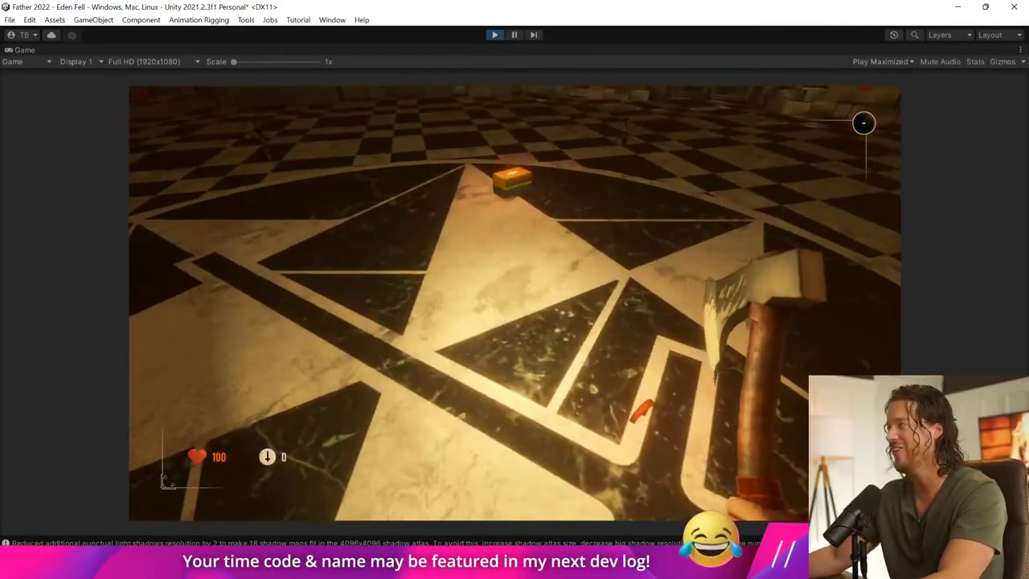
{"action": "key", "text": "w"}
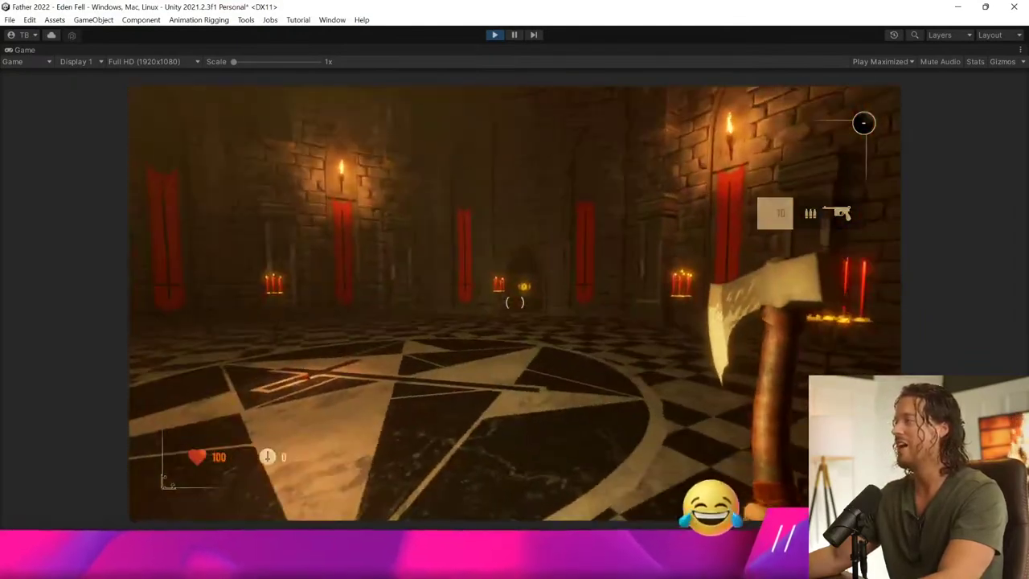
Step: Look toward the locked double doors, return to the coin on the emblem and stop the playtest
{"action": "key", "text": "w"}
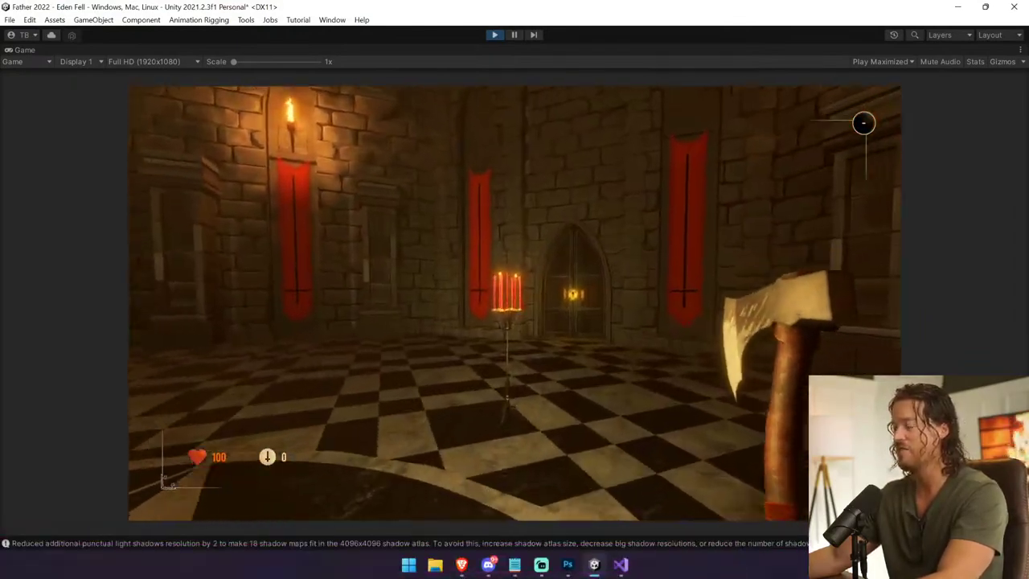
{"action": "key", "text": "w"}
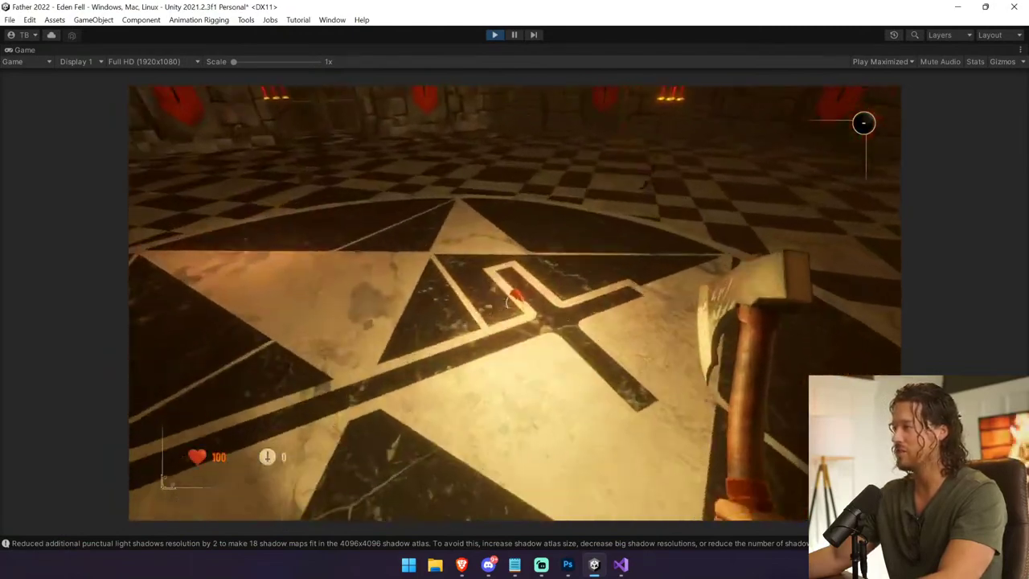
{"action": "key", "text": "Escape"}
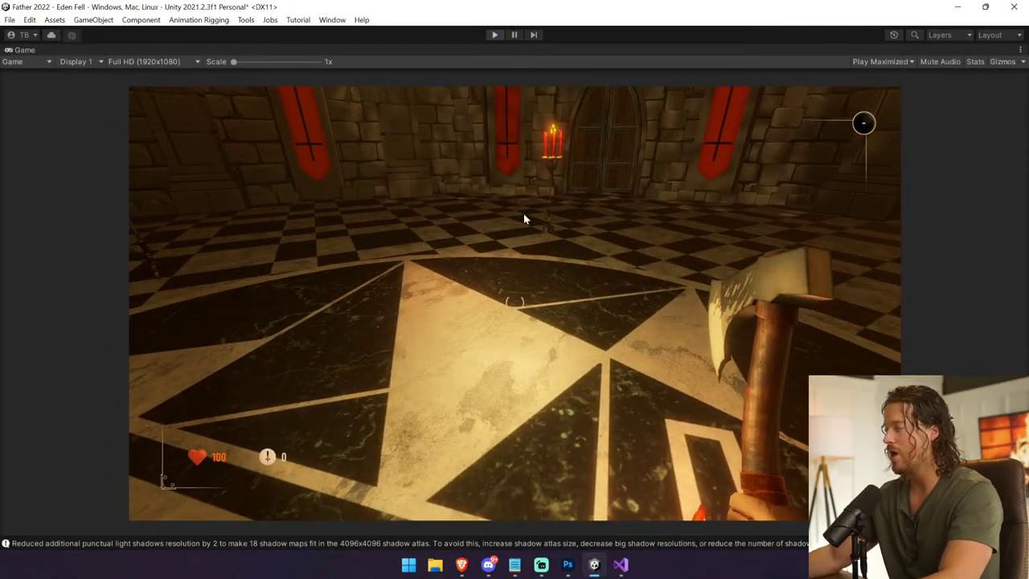
{"action": "key", "text": "ctrl+p"}
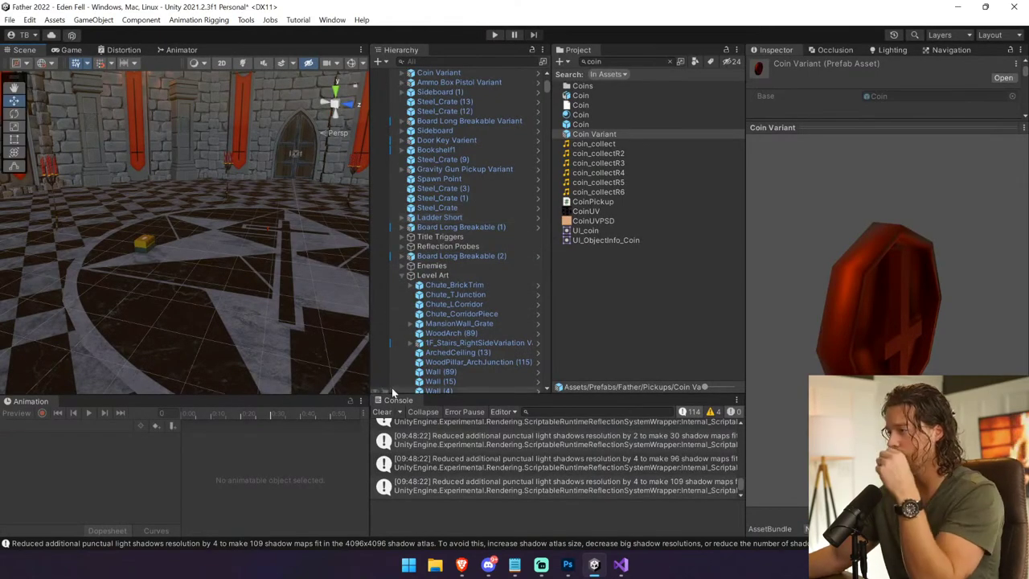
Step: Clear the console, restart the playtest and walk to the emblem hall with the gravity gun equipped
{"action": "left_click", "coordinate": [381, 412]}
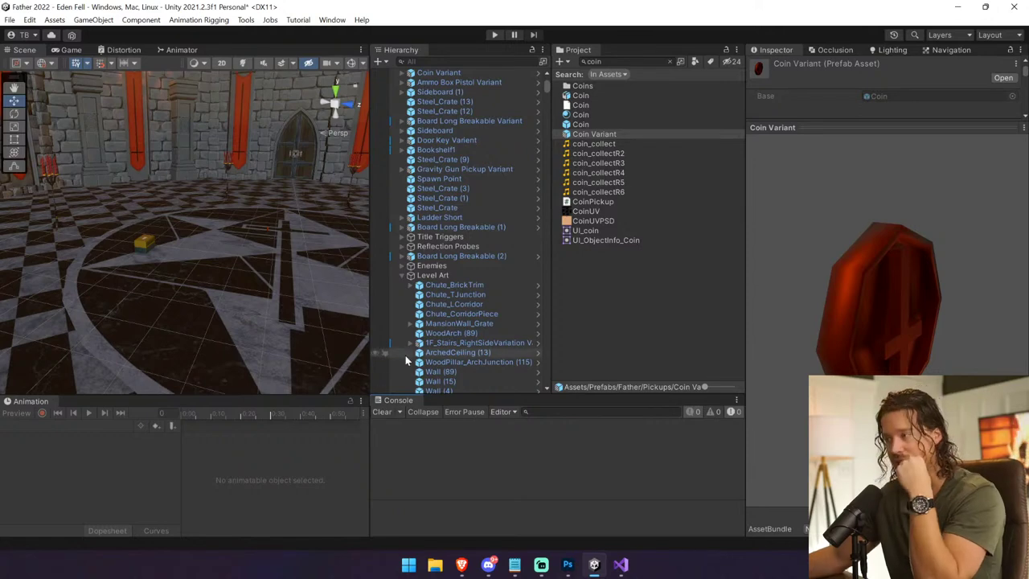
{"action": "left_click", "coordinate": [493, 35]}
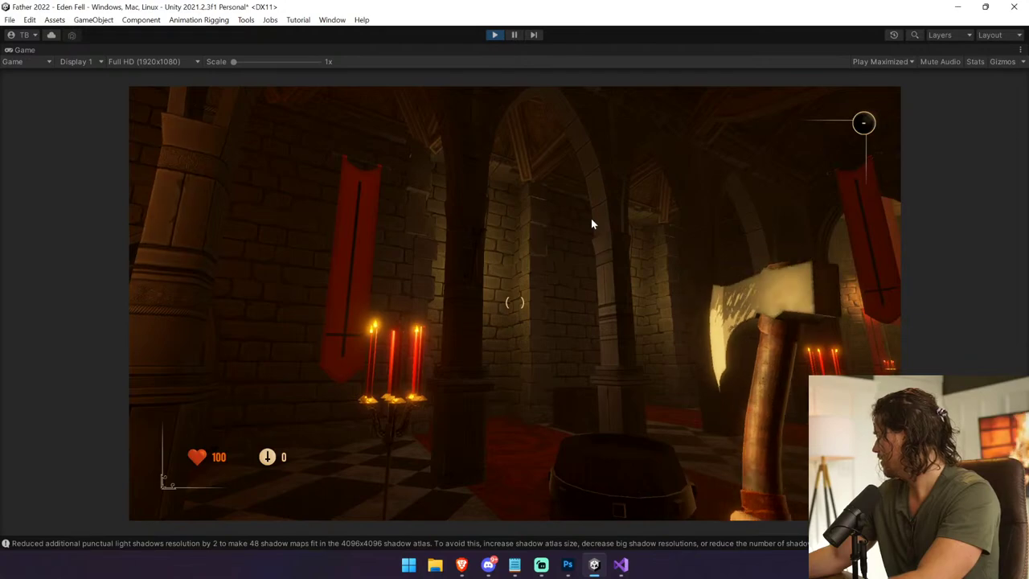
{"action": "left_click", "coordinate": [591, 223]}
{"action": "key", "text": "2"}
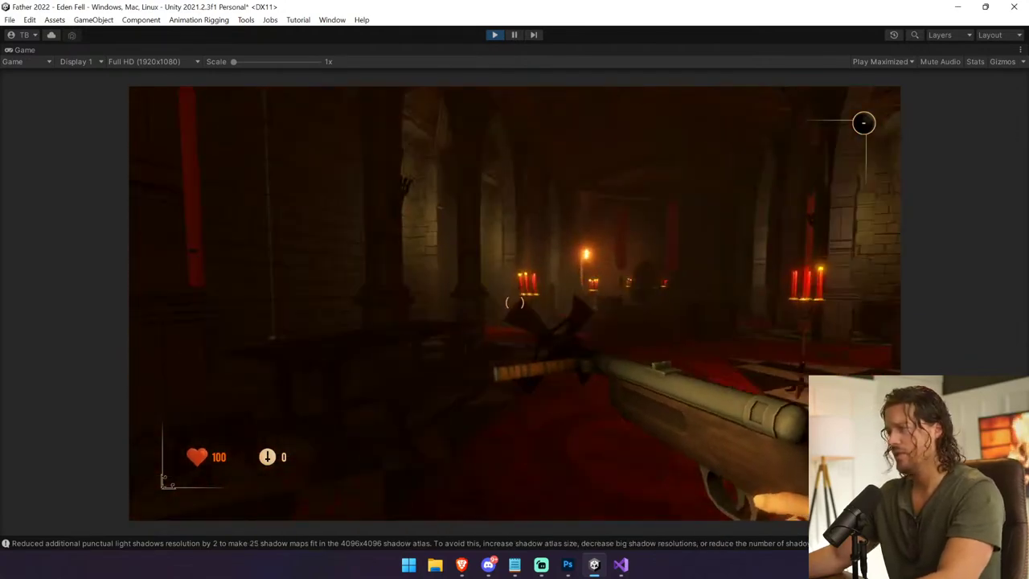
{"action": "key", "text": "w"}
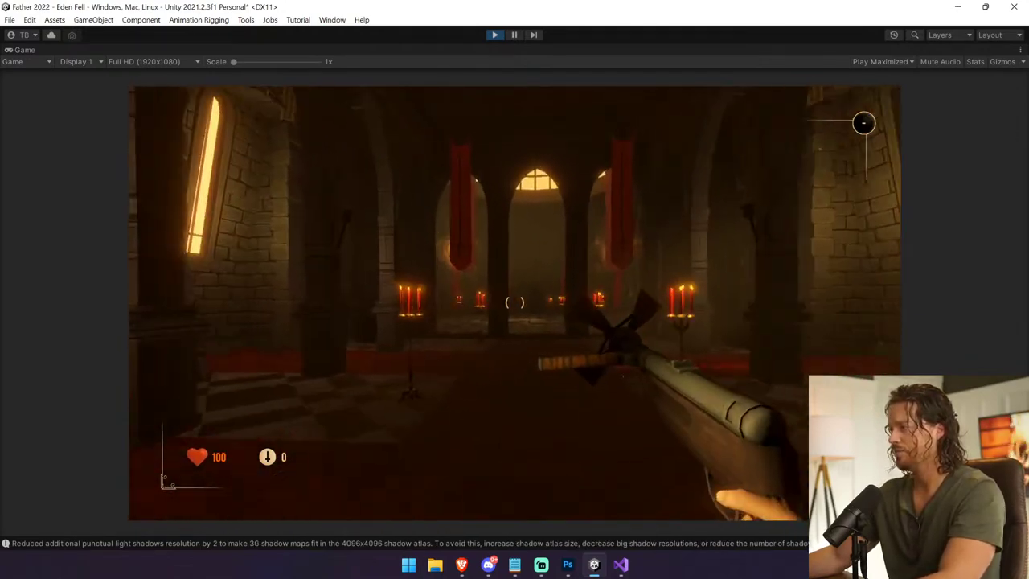
{"action": "key", "text": "w"}
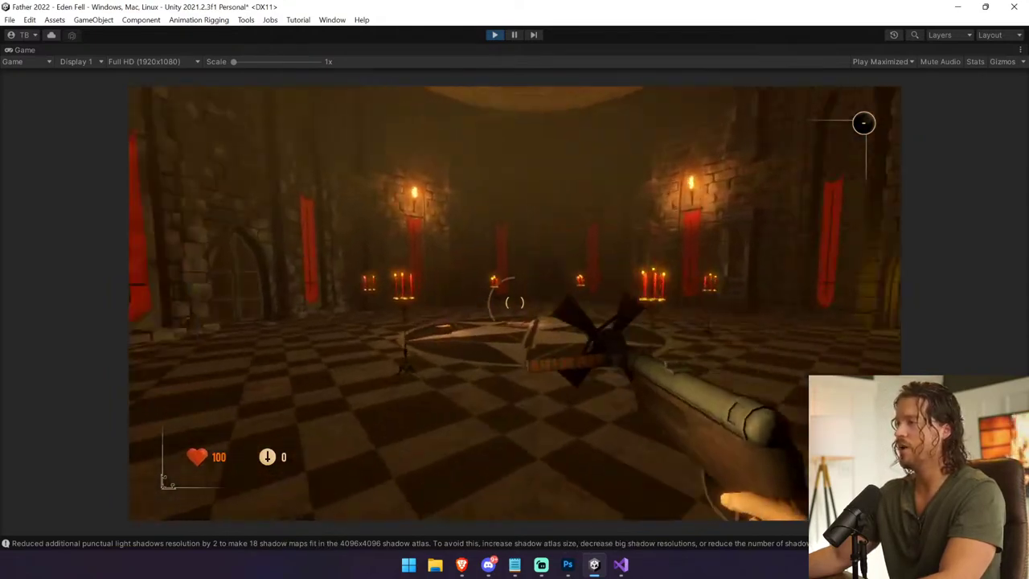
Step: Grab a candelabra with the gravity gun, carry it around the hall, launch it and stop the playtest
{"action": "left_click", "coordinate": [515, 303]}
{"action": "key", "text": "a"}
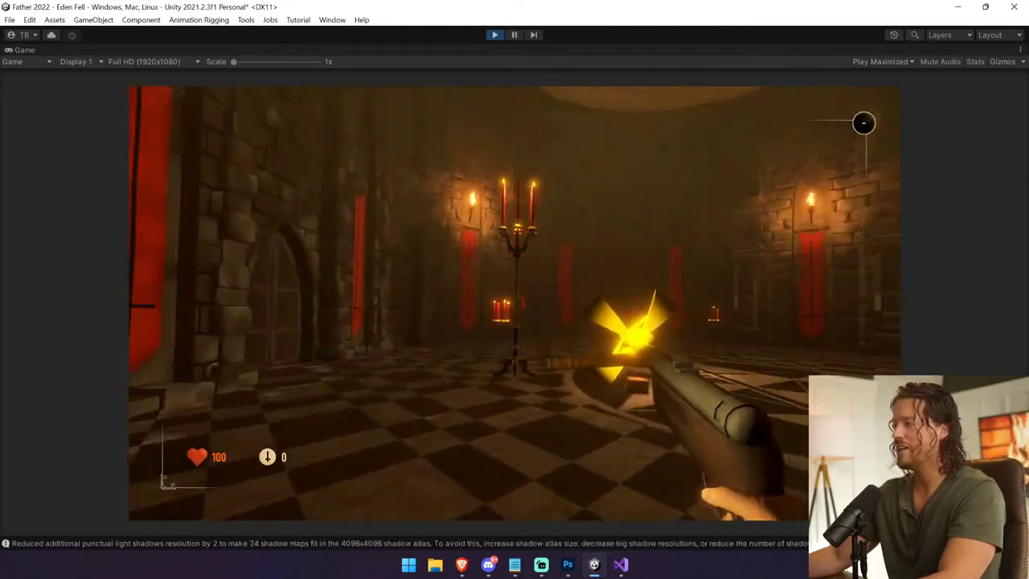
{"action": "key", "text": "w"}
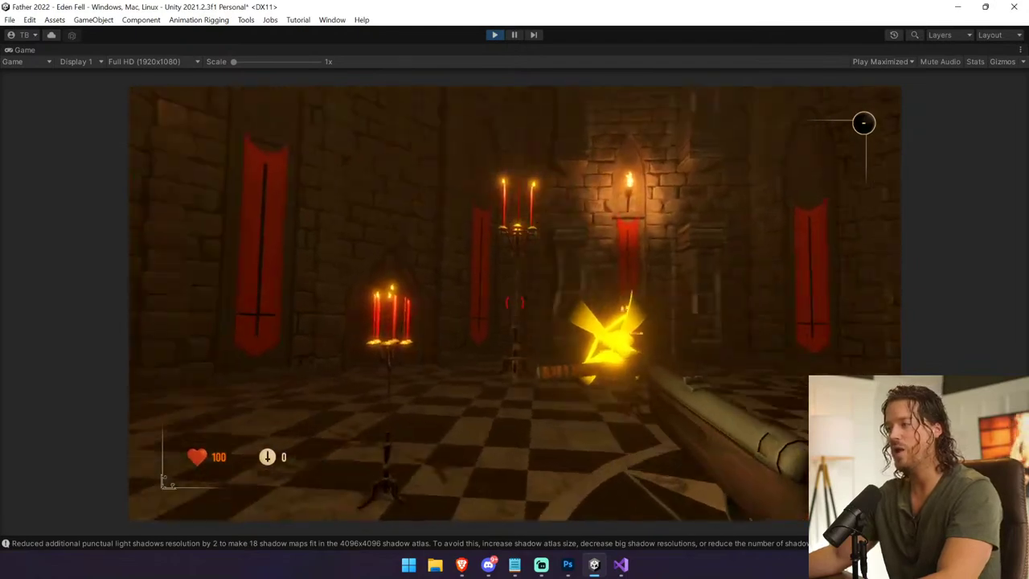
{"action": "key", "text": "a"}
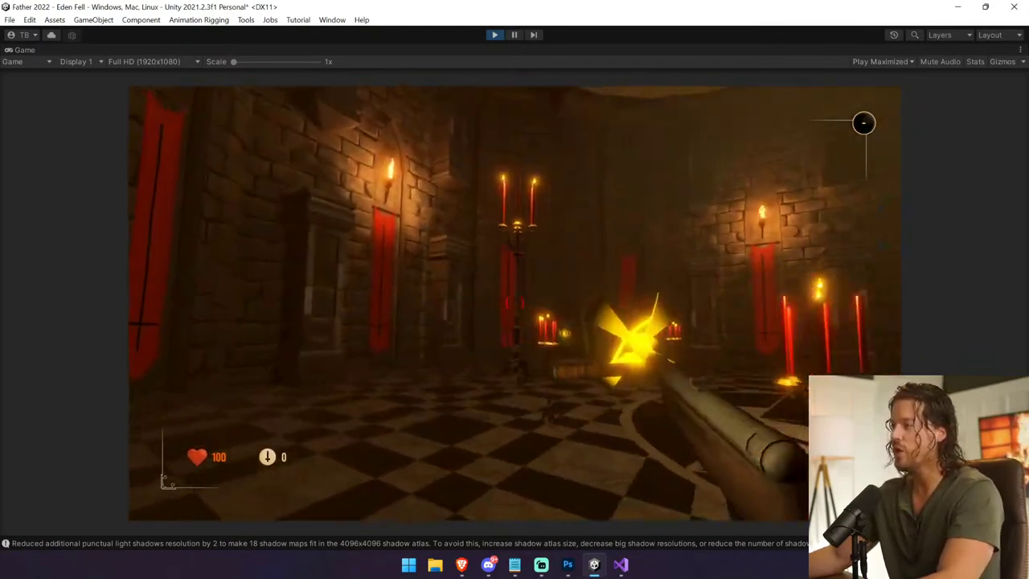
{"action": "key", "text": "a"}
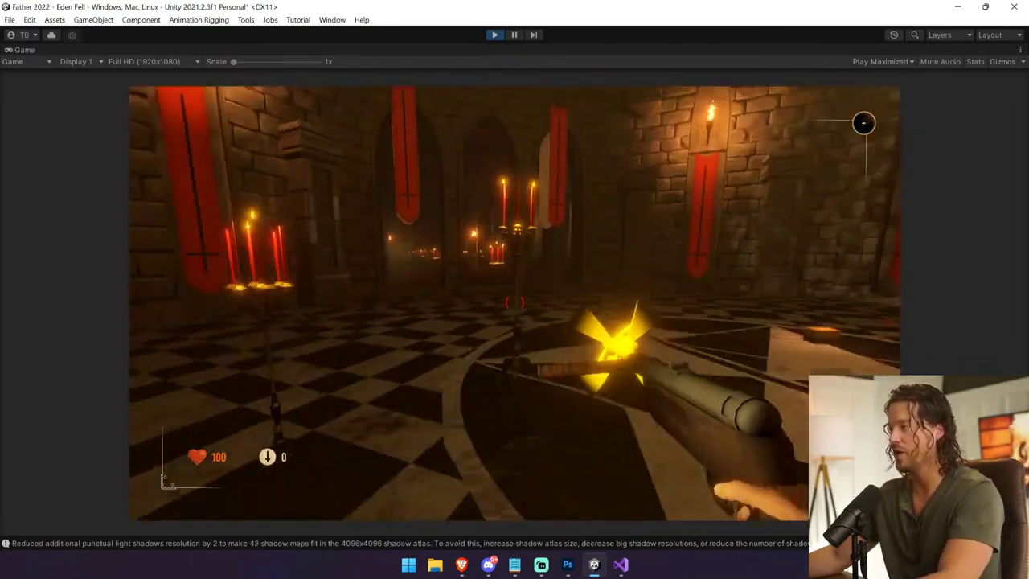
{"action": "key", "text": "a"}
{"action": "left_click", "coordinate": [514, 302]}
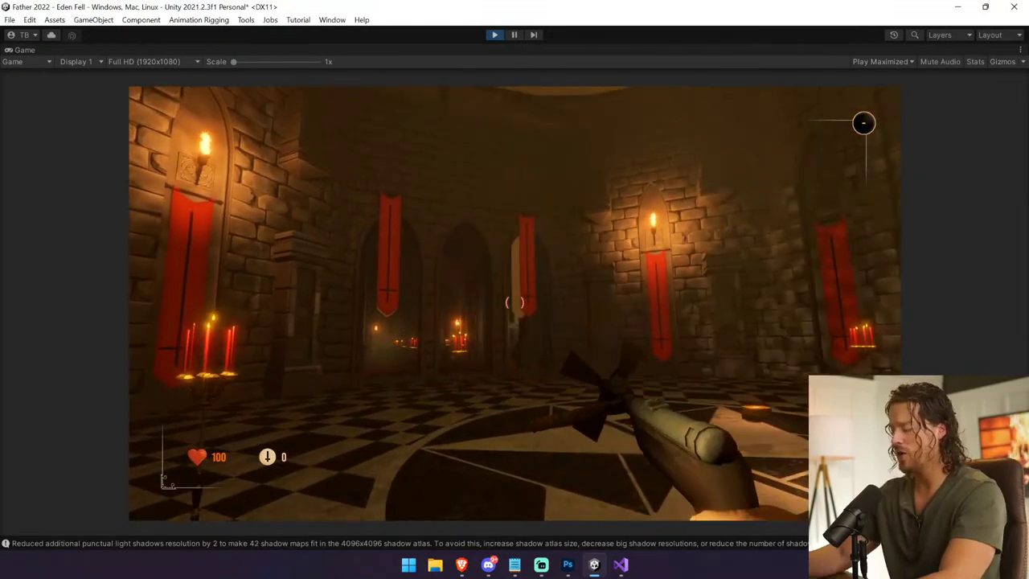
{"action": "key", "text": "ctrl+p"}
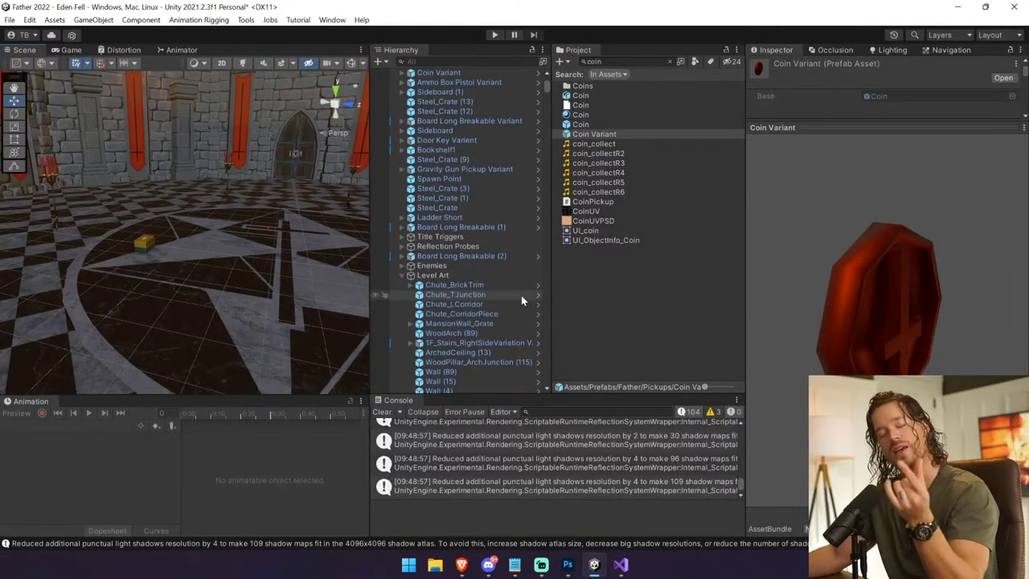
Step: Search the project assets for "gravity", open the Gravity Gun prefab and clear the console
{"action": "left_click", "coordinate": [637, 62]}
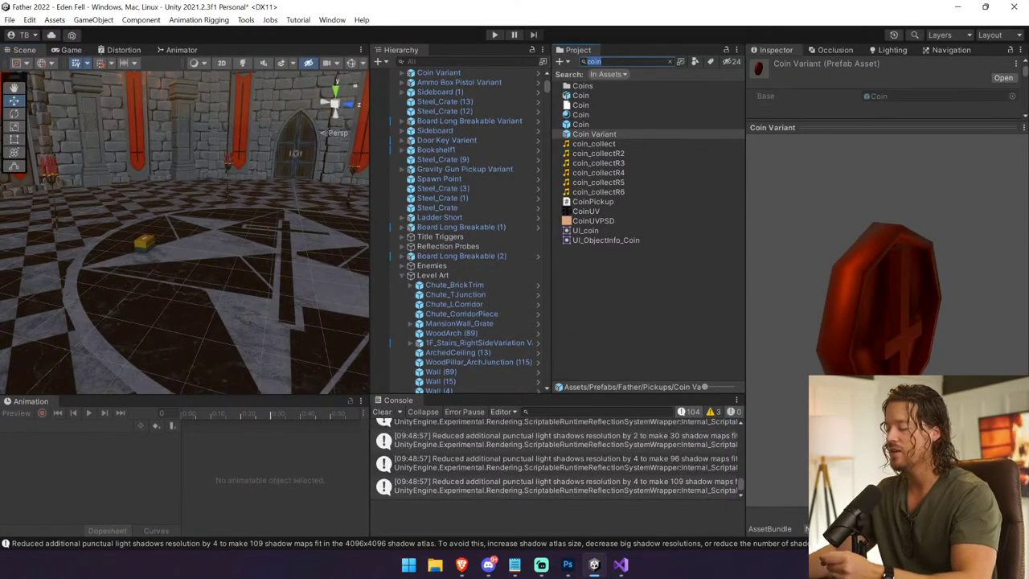
{"action": "key", "text": "BackSpace"}
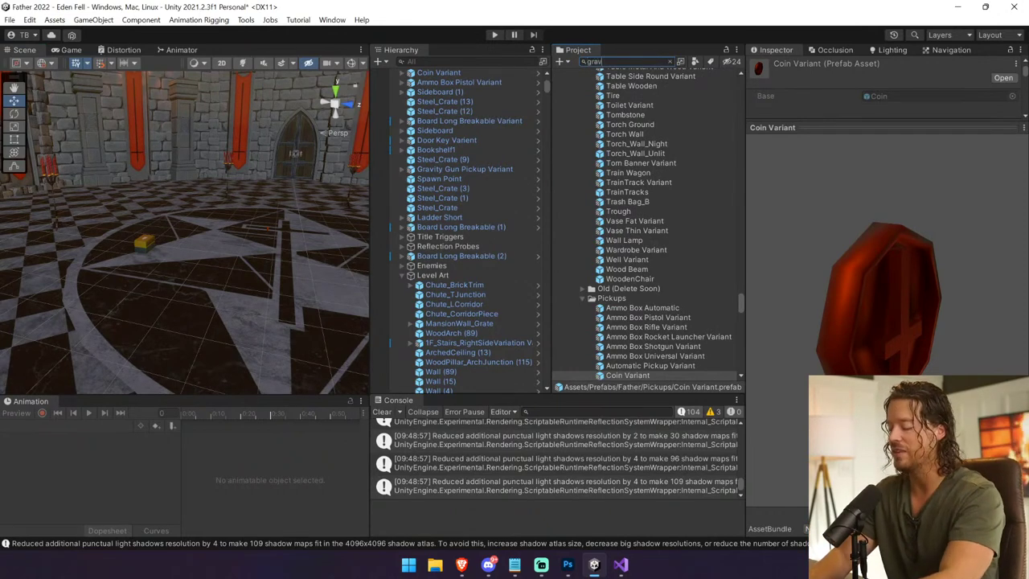
{"action": "double_click", "coordinate": [611, 124]}
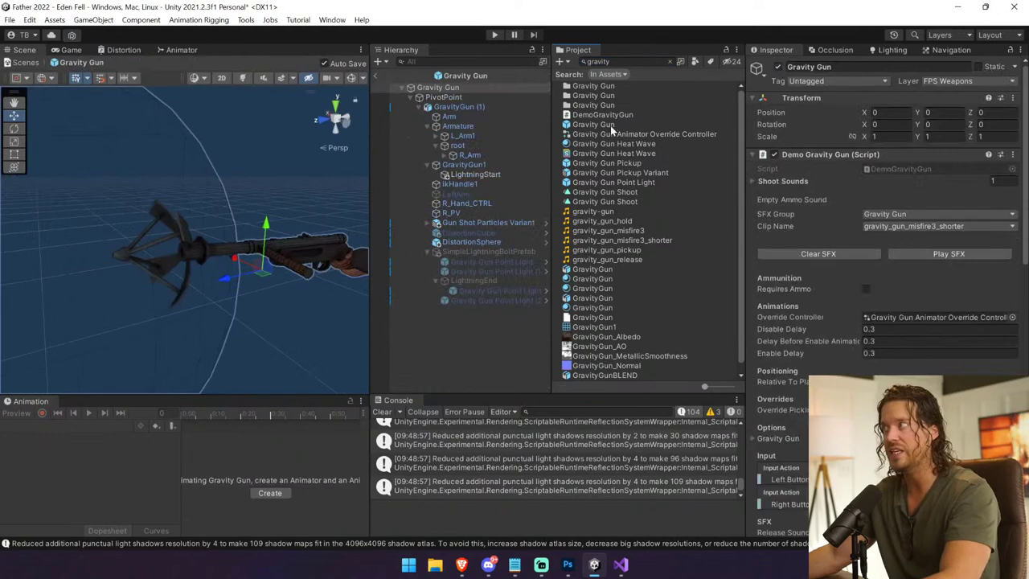
{"action": "left_click", "coordinate": [378, 413]}
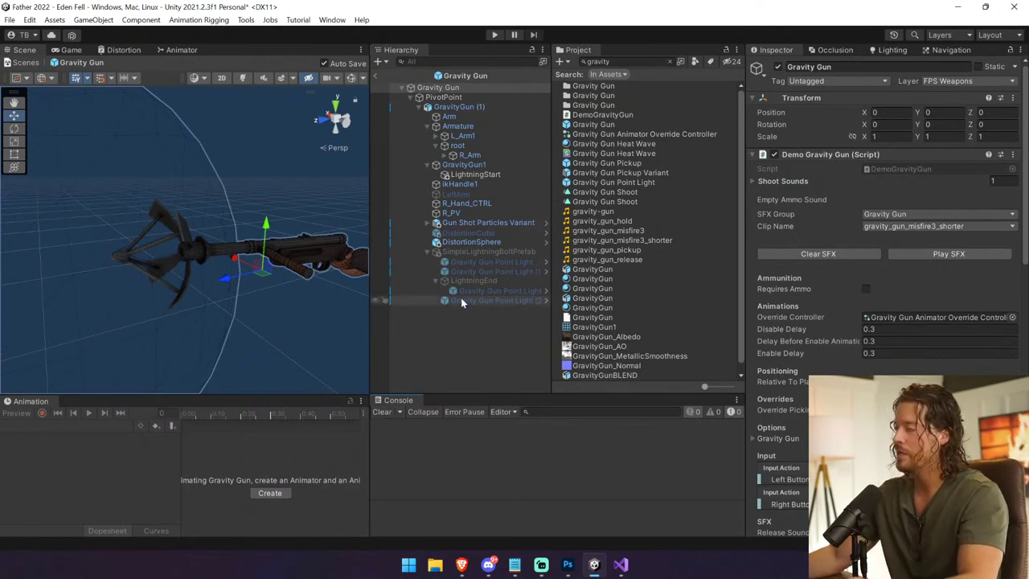
Step: Examine the LightningEnd object and the Lightning Bolt Script settings of SimpleLightningBoltPrefab, with its Line Renderer collapsed
{"action": "left_click", "coordinate": [496, 282]}
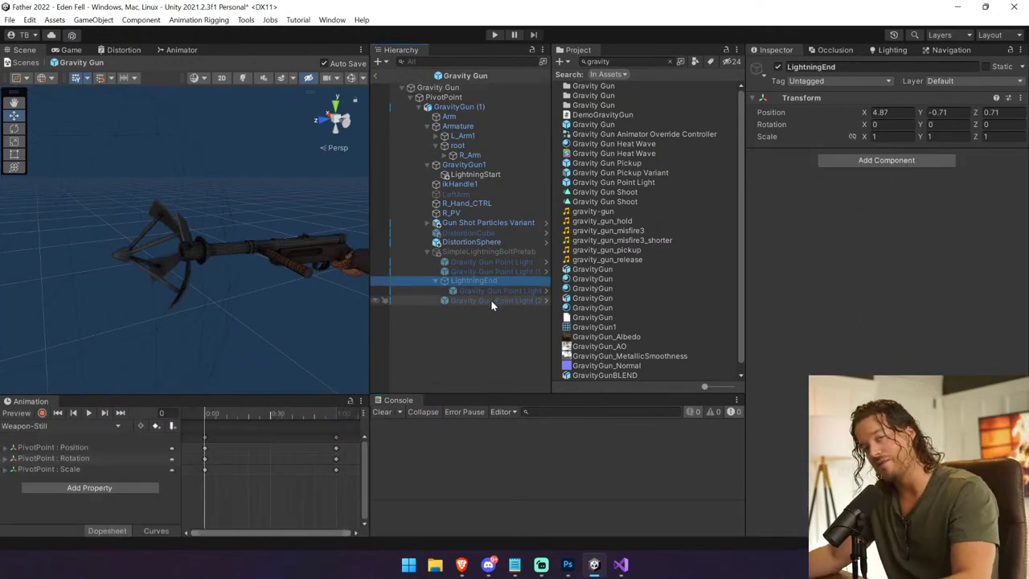
{"action": "left_click", "coordinate": [497, 251]}
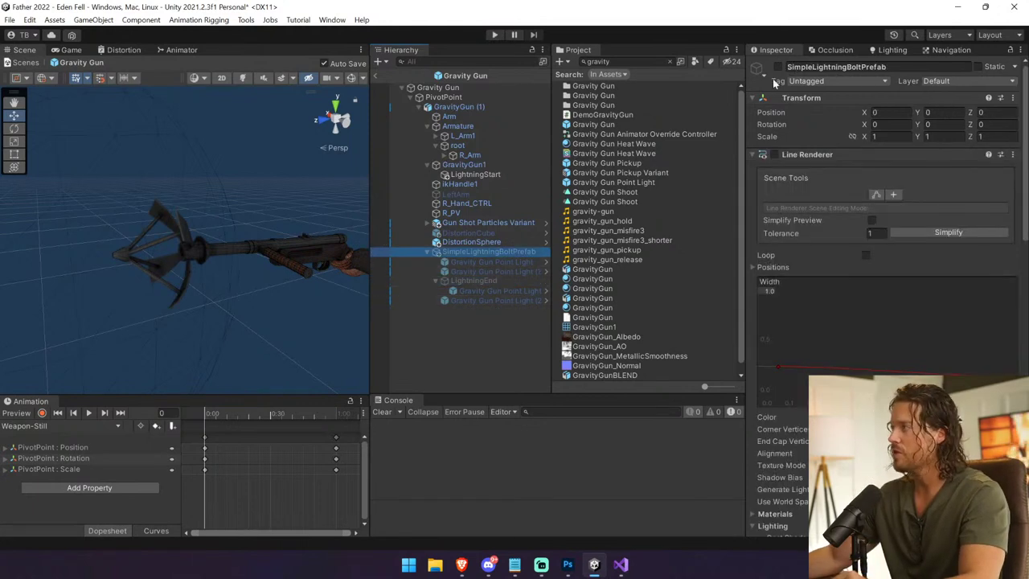
{"action": "left_click", "coordinate": [790, 155]}
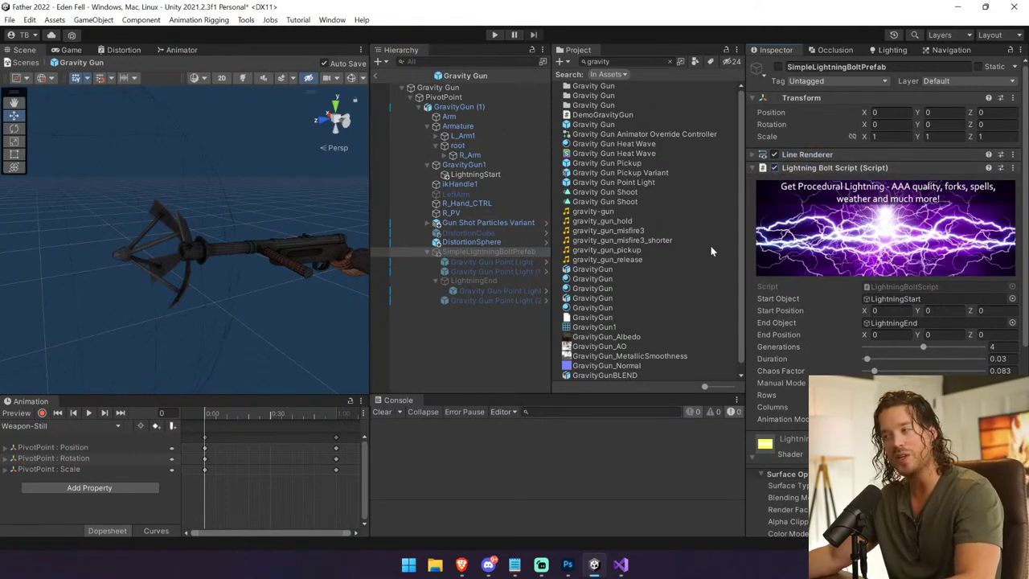
Step: Leave the Gravity Gun prefab, restart the playtest and walk through the castle hall with the gravity gun equipped
{"action": "left_click", "coordinate": [377, 73]}
{"action": "left_click", "coordinate": [494, 34]}
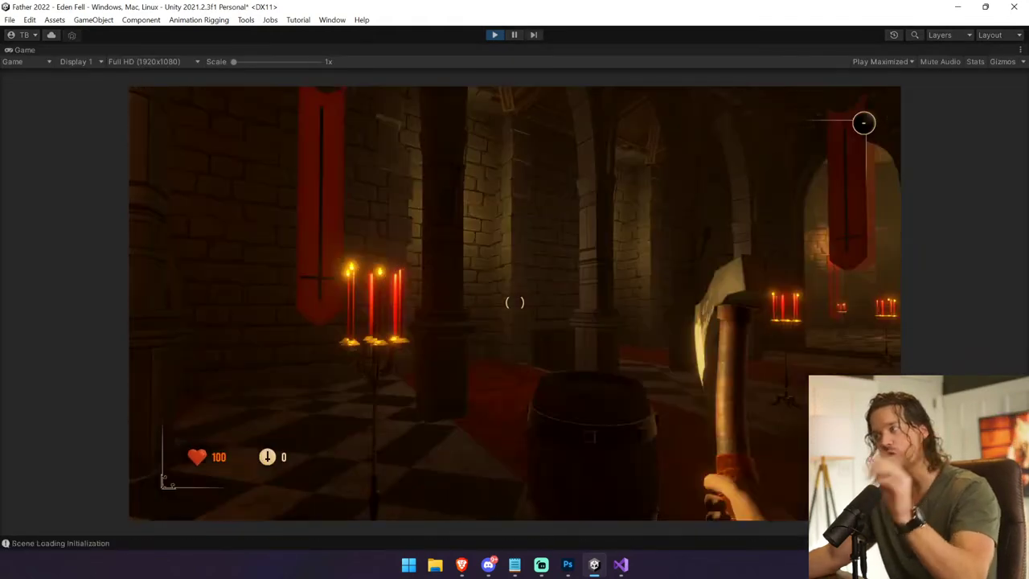
{"action": "key", "text": "2"}
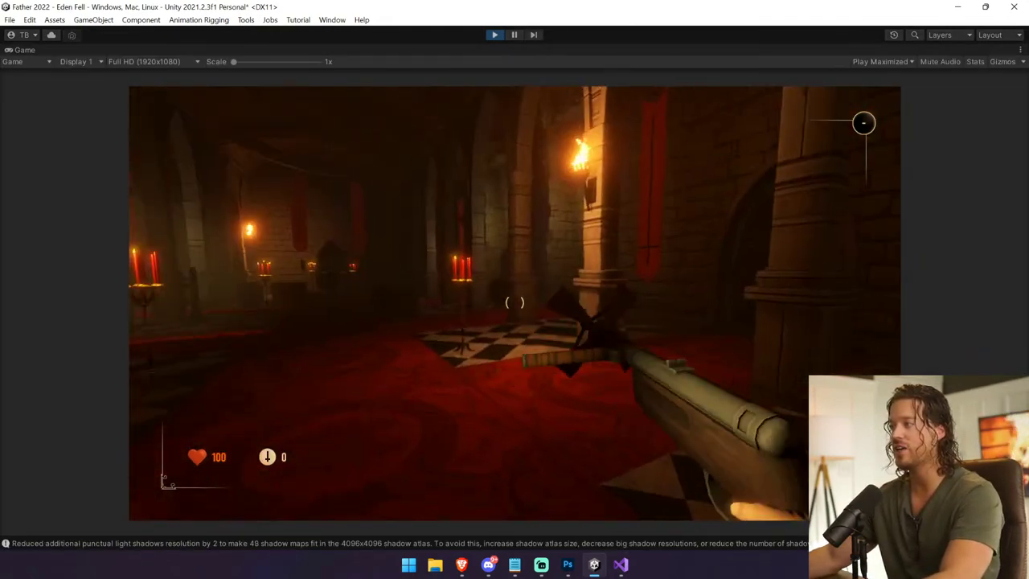
{"action": "key", "text": "w"}
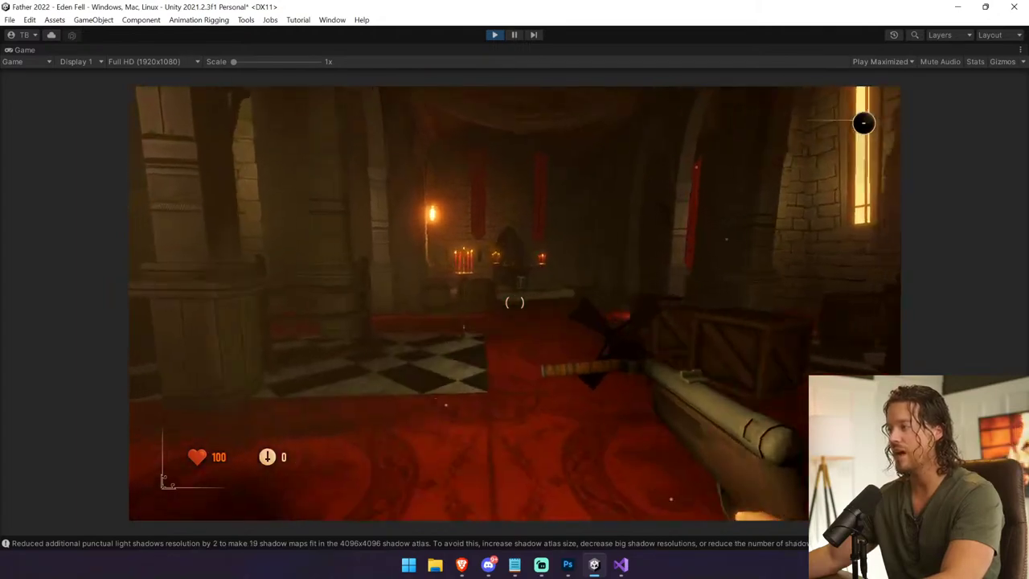
Step: Grab wooden crates and other props in the hall with the gravity gun and launch them down the red carpet
{"action": "left_click", "coordinate": [515, 302]}
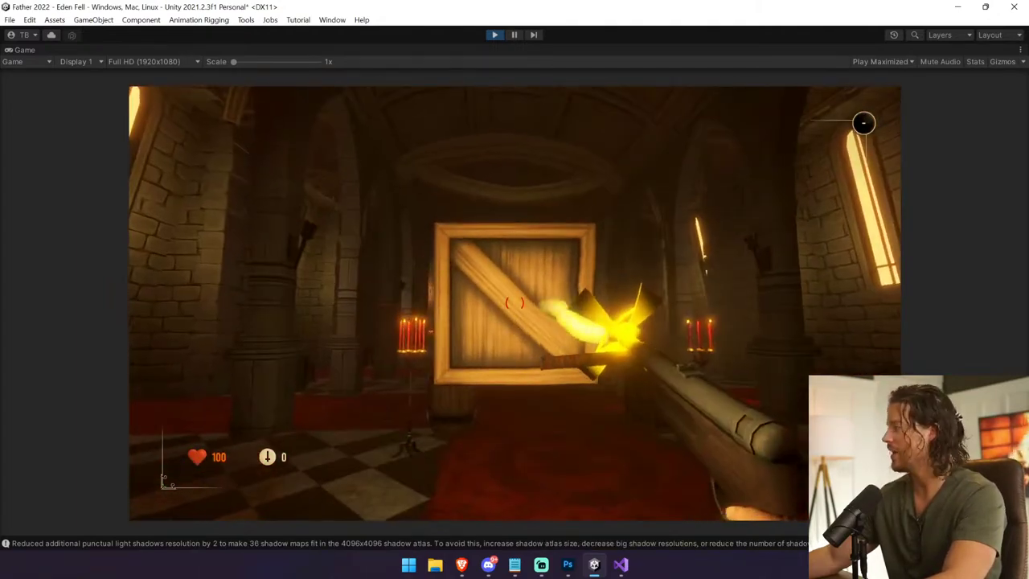
{"action": "left_click", "coordinate": [515, 302]}
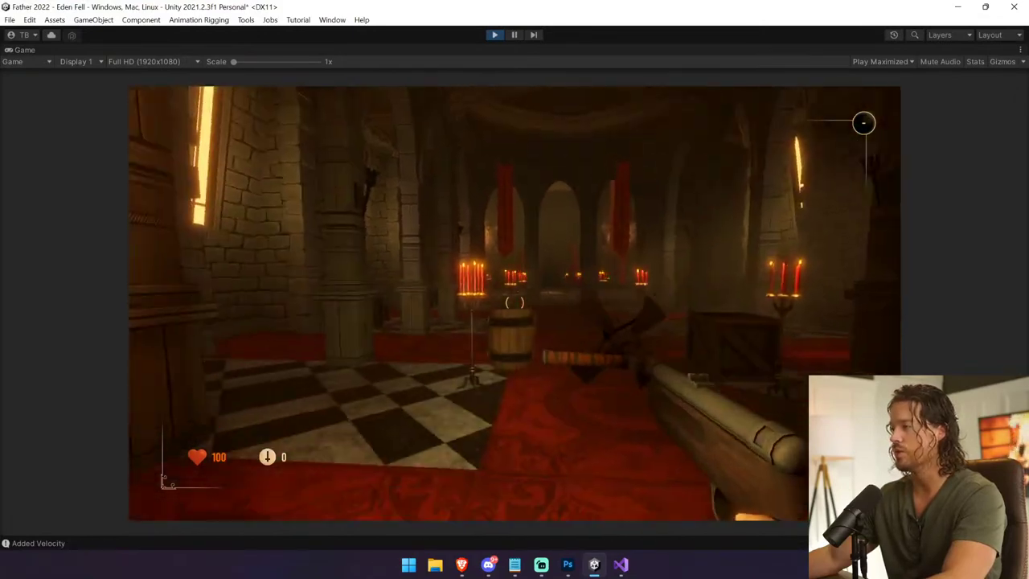
{"action": "left_click", "coordinate": [514, 302]}
{"action": "left_click", "coordinate": [515, 302]}
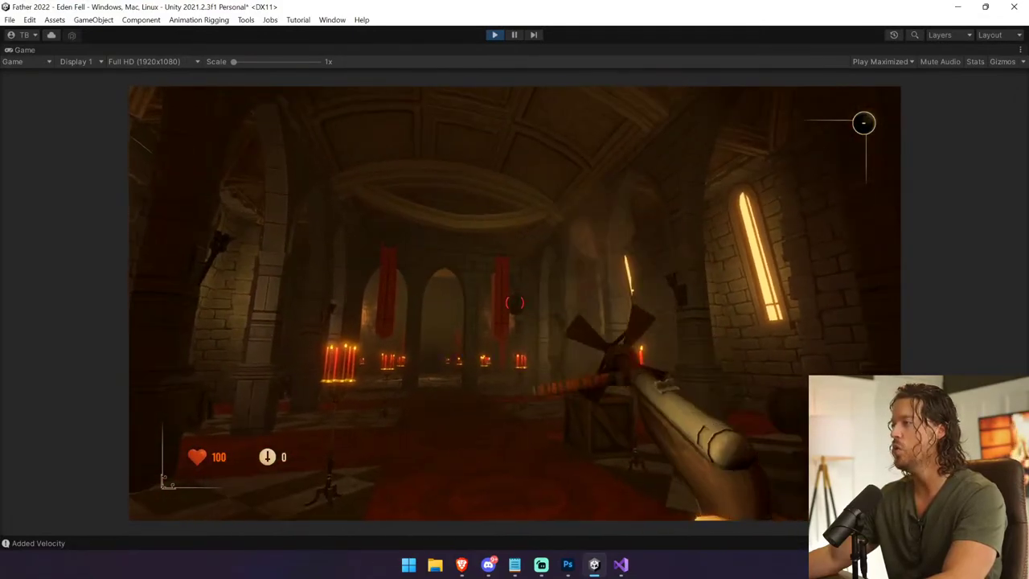
{"action": "left_click", "coordinate": [515, 302]}
{"action": "left_click", "coordinate": [514, 303]}
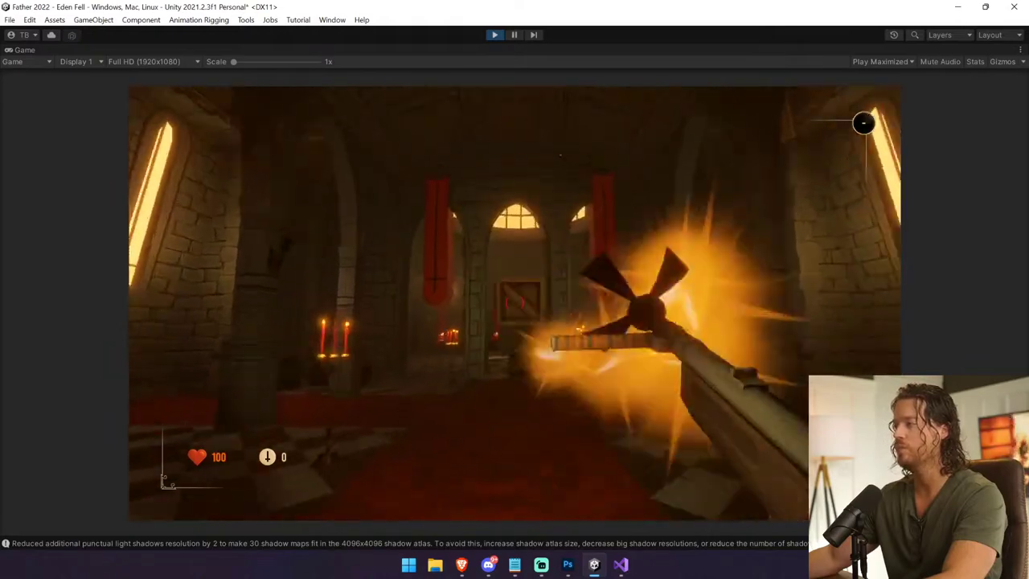
Step: Grab a barrel and wooden furniture near the stone pillars with the gravity gun and launch them
{"action": "left_click", "coordinate": [515, 302]}
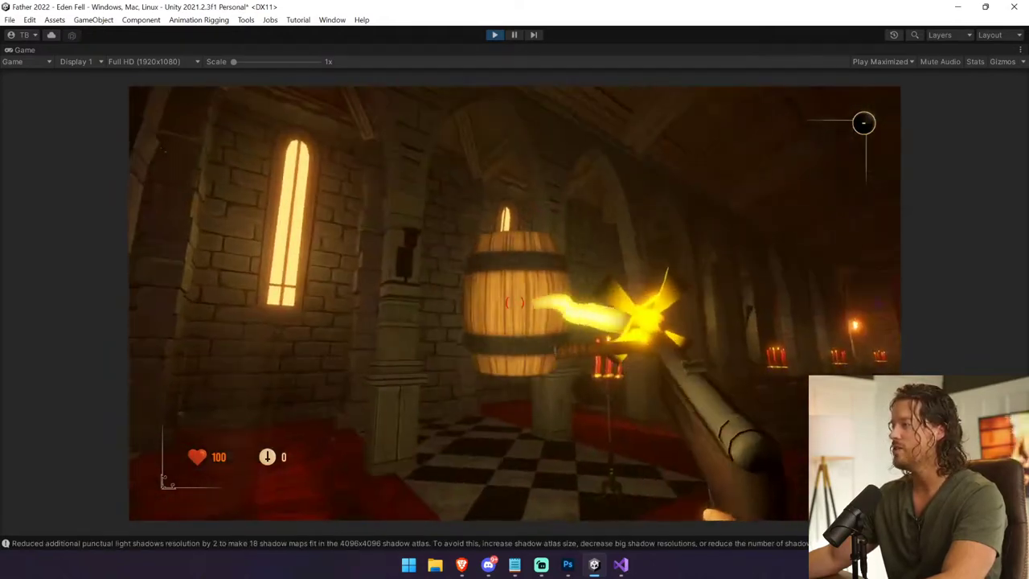
{"action": "left_click", "coordinate": [514, 303]}
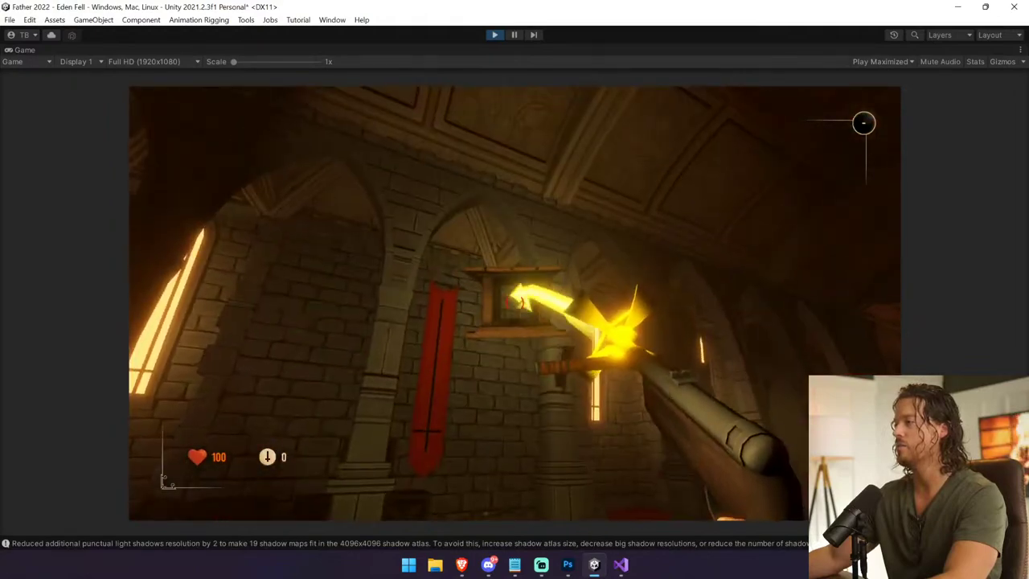
{"action": "left_click", "coordinate": [514, 302]}
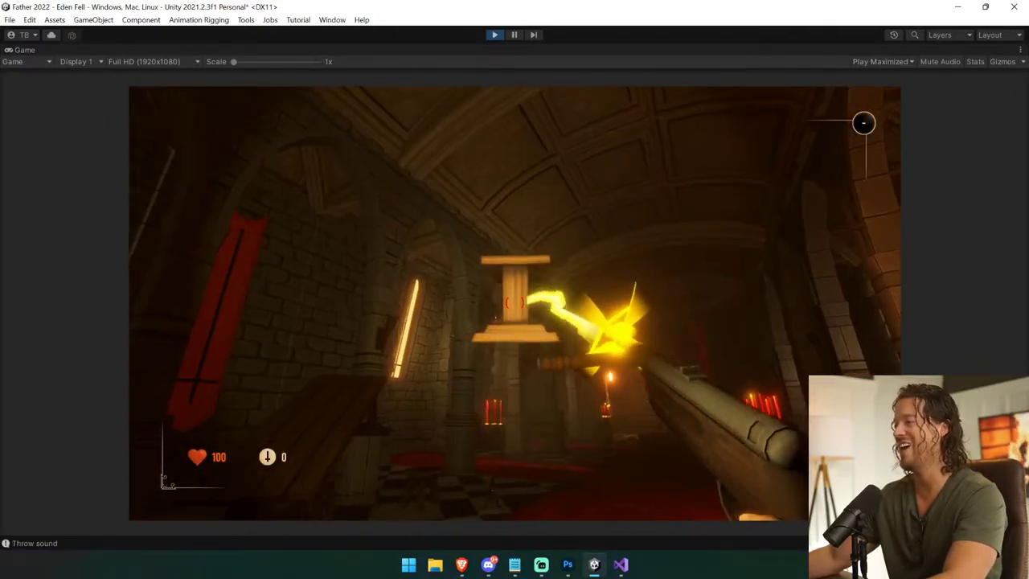
{"action": "left_click", "coordinate": [515, 302]}
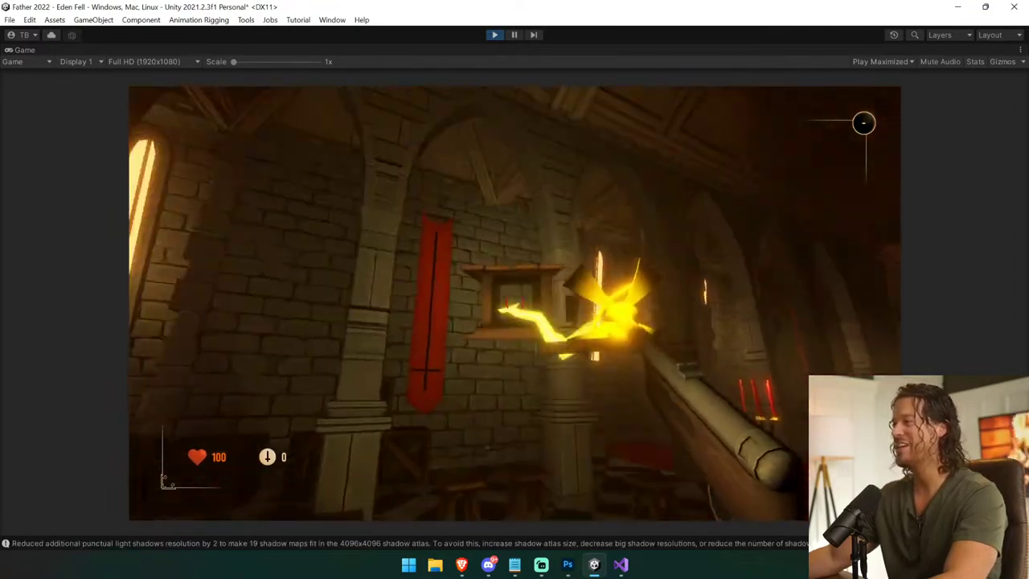
{"action": "left_click", "coordinate": [514, 303]}
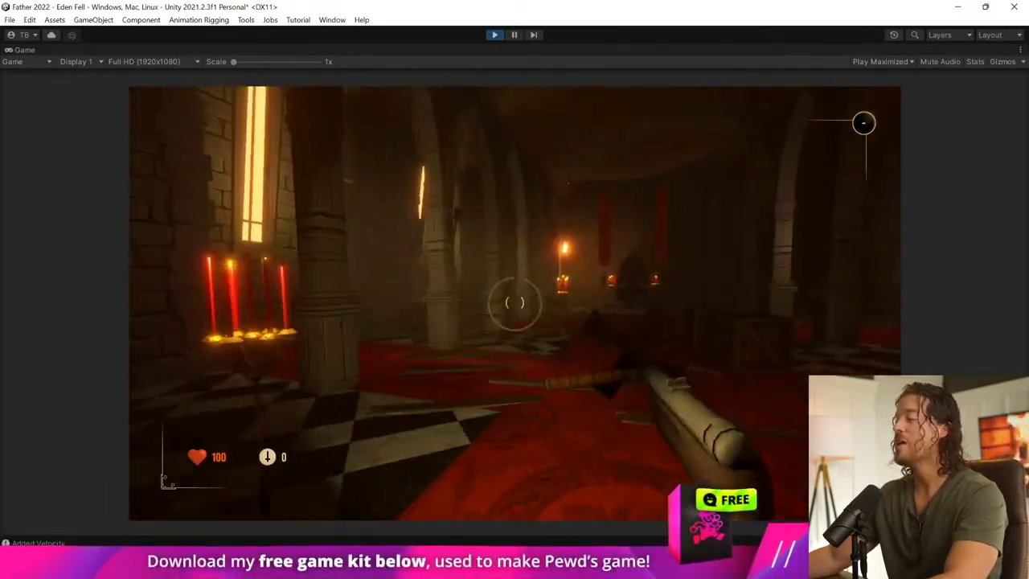
Step: Walk along the red carpet to the wooden crate, grab it with the gravity gun and launch it
{"action": "key", "text": "w"}
{"action": "key", "text": "w"}
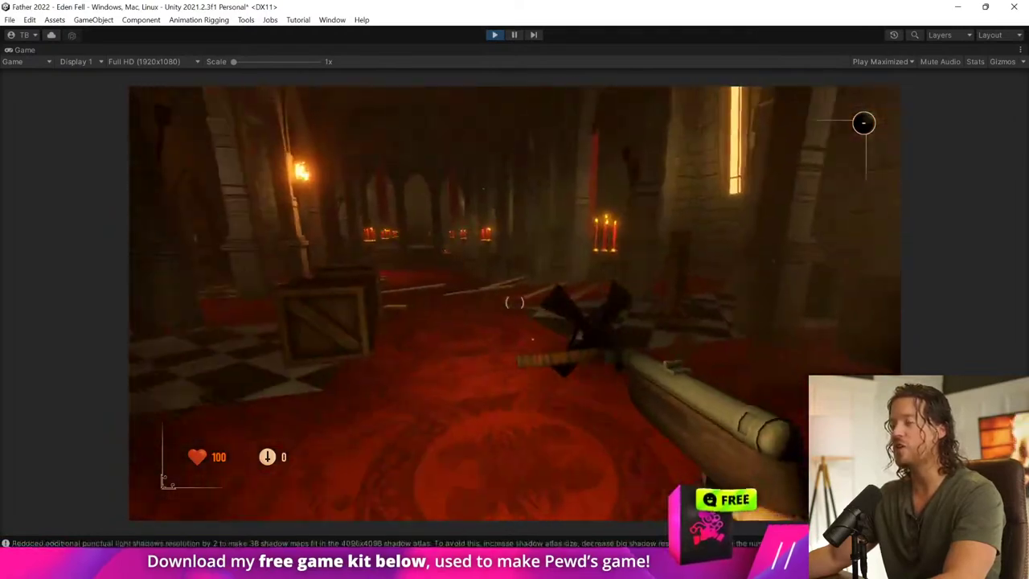
{"action": "left_click", "coordinate": [515, 302]}
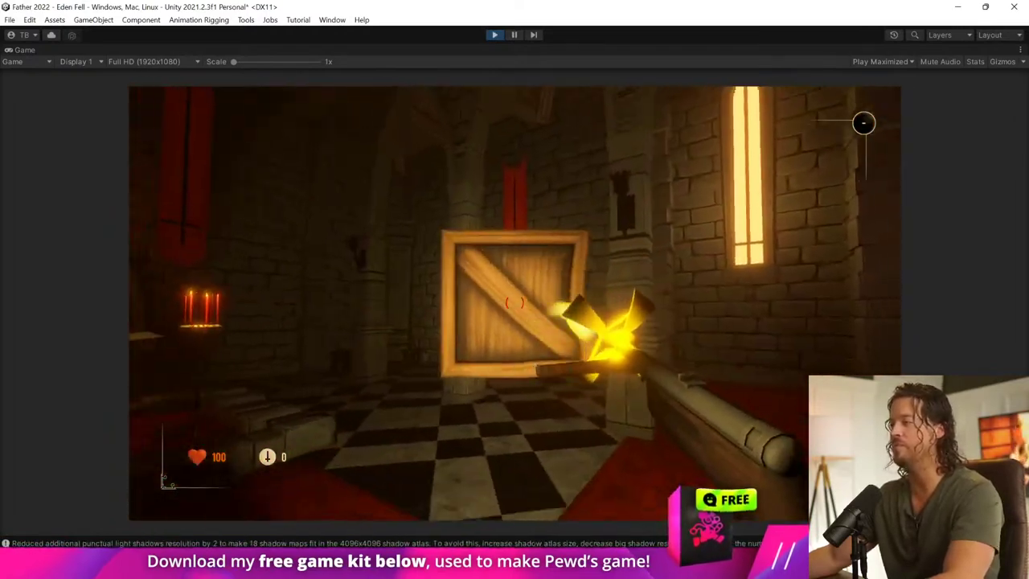
{"action": "left_click", "coordinate": [514, 302]}
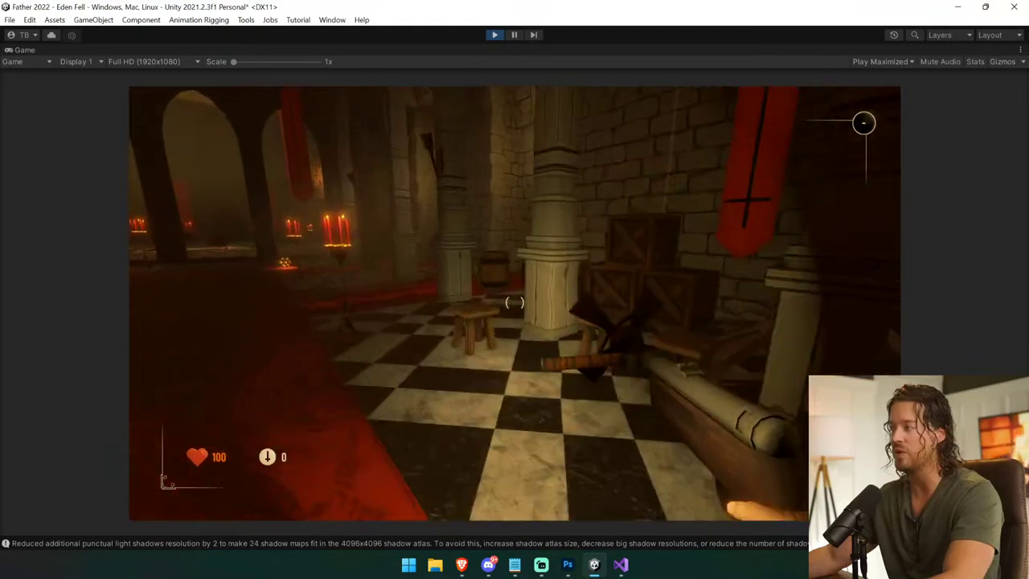
Step: Grab a crate near the wooden stools with the gravity gun, release it and stop the playtest
{"action": "left_click", "coordinate": [515, 302]}
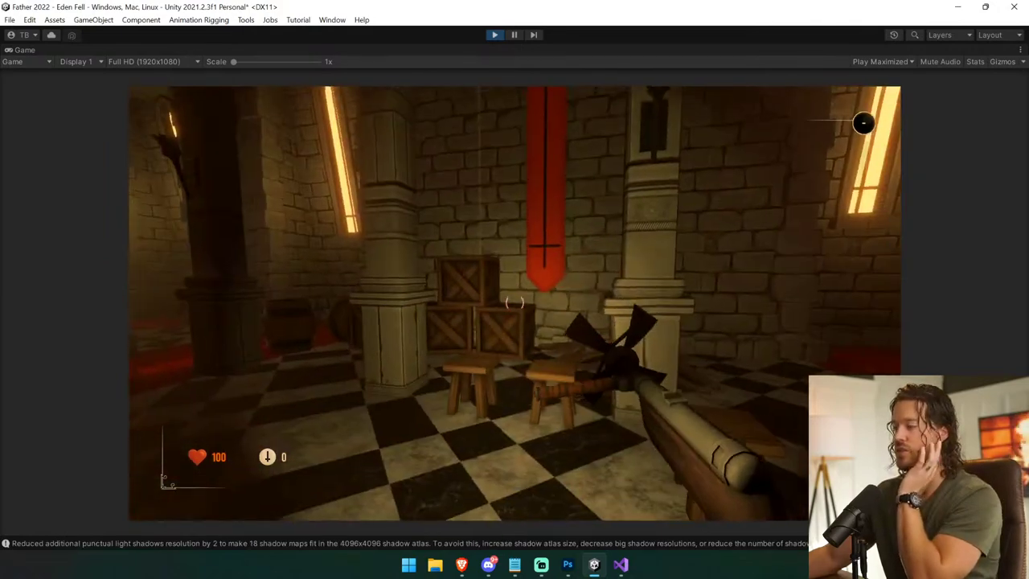
{"action": "left_click", "coordinate": [515, 302]}
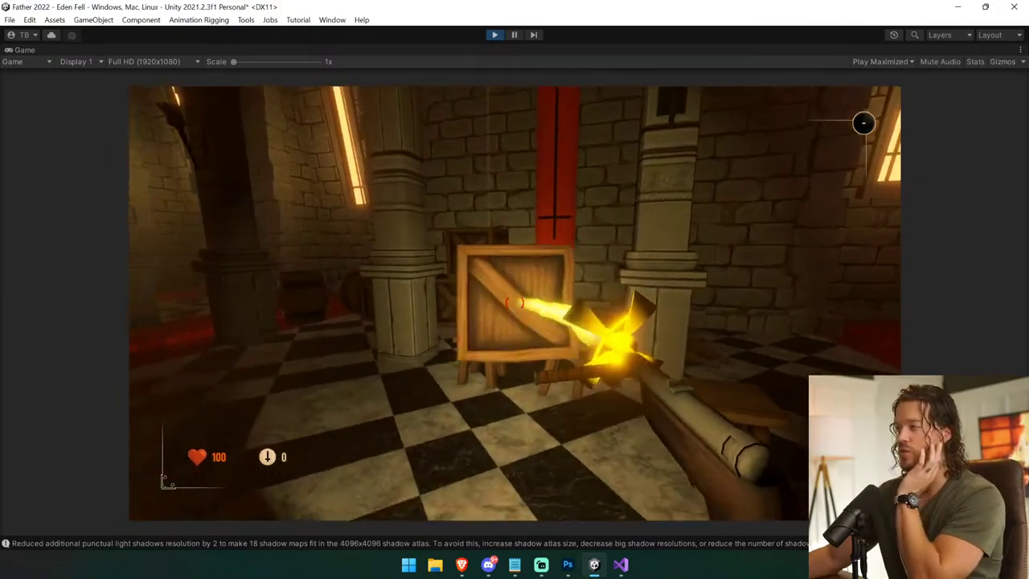
{"action": "left_click", "coordinate": [514, 302]}
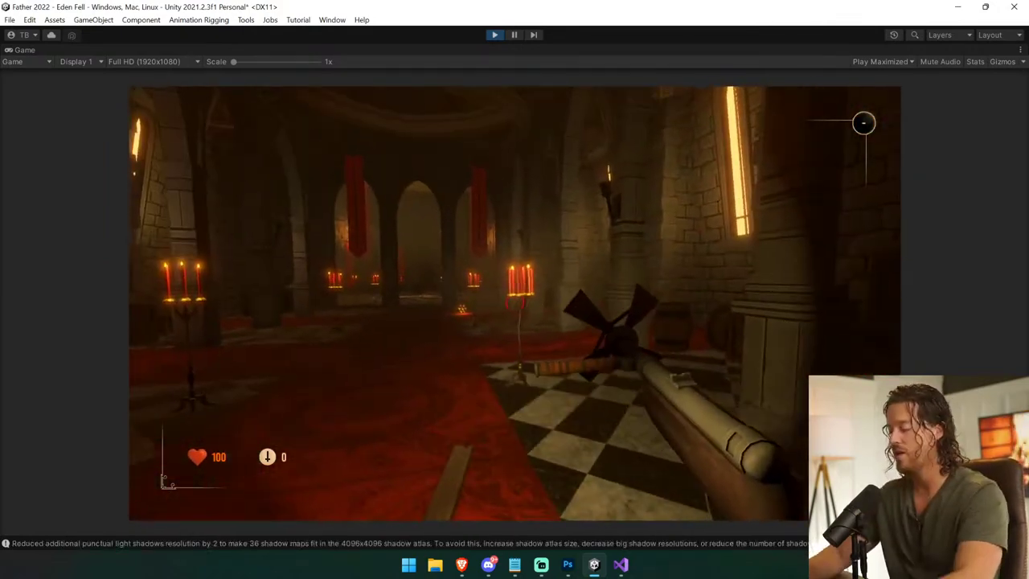
{"action": "key", "text": "ctrl+p"}
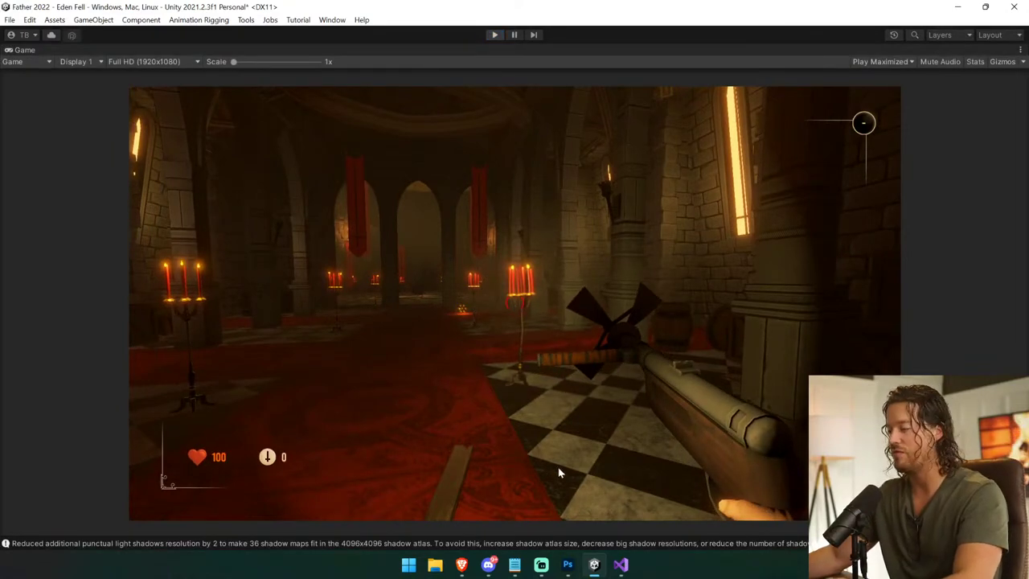
Step: Switch to the first untitled Notepad window with the longer list of notes
{"action": "mouse_move", "coordinate": [521, 567]}
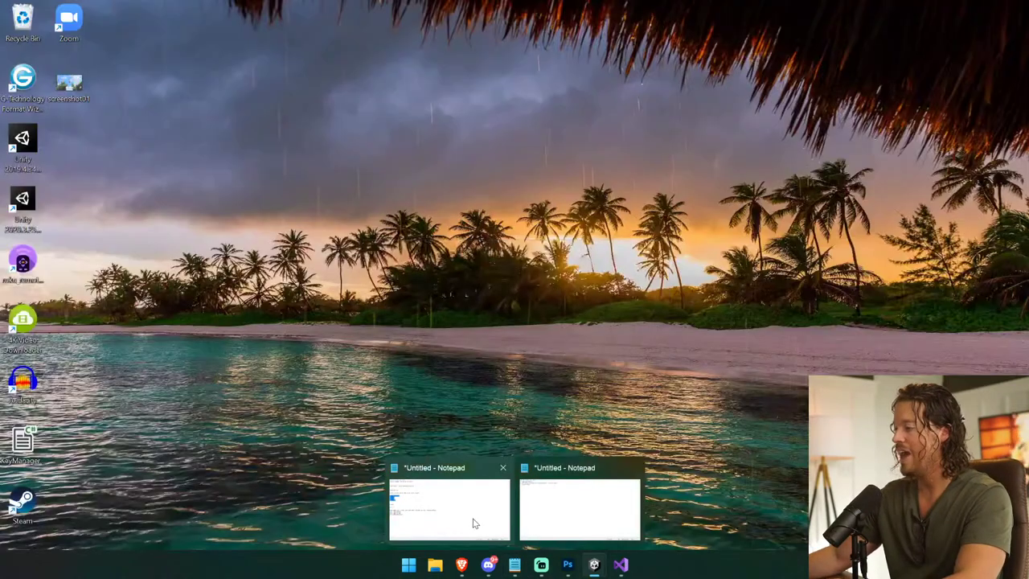
{"action": "left_click", "coordinate": [474, 522]}
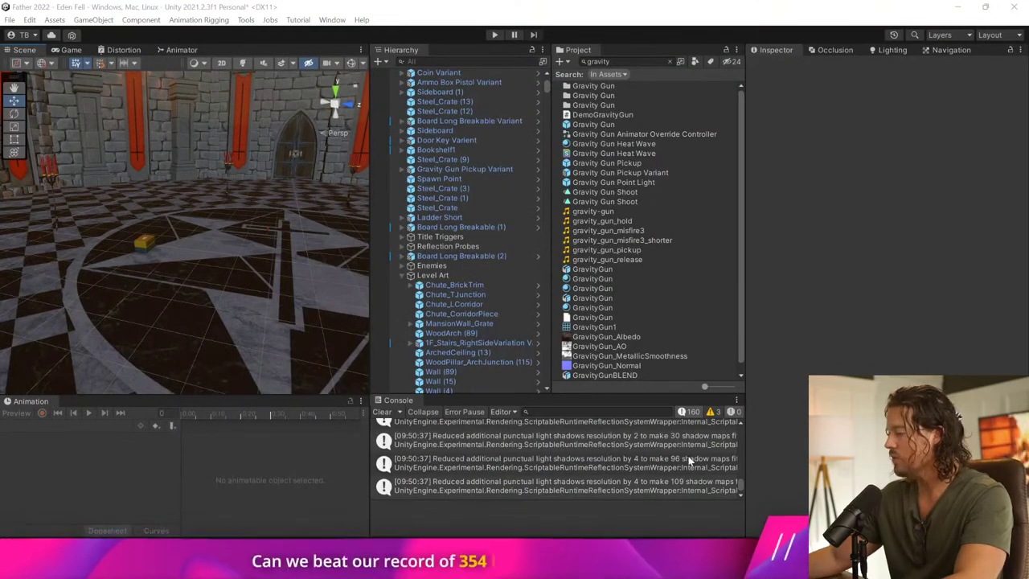
{"action": "mouse_move", "coordinate": [568, 565]}
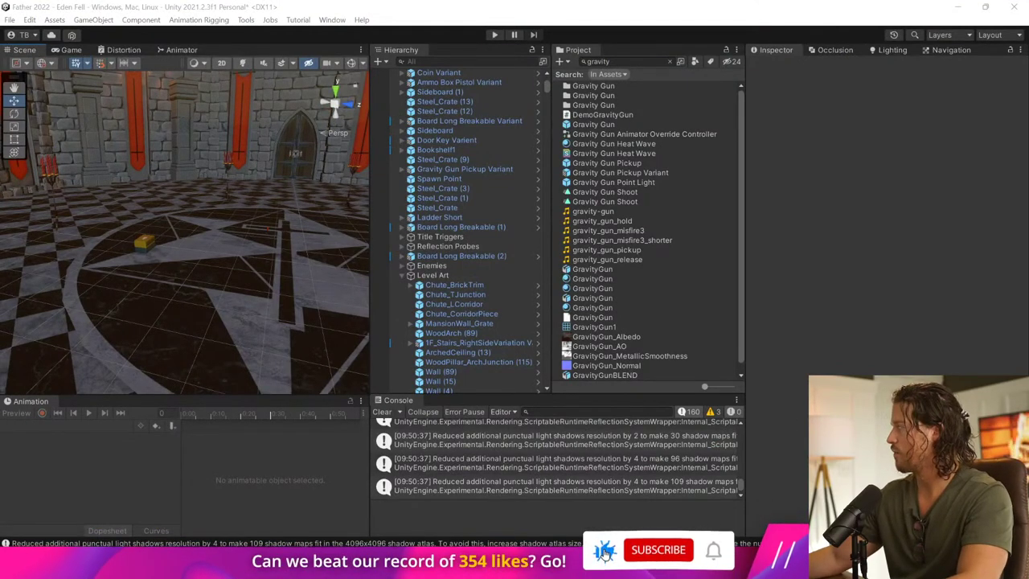
Step: Clear the Unity console and reopen the Gravity Gun prefab with the gun and its distortion sphere in view
{"action": "left_click", "coordinate": [378, 412]}
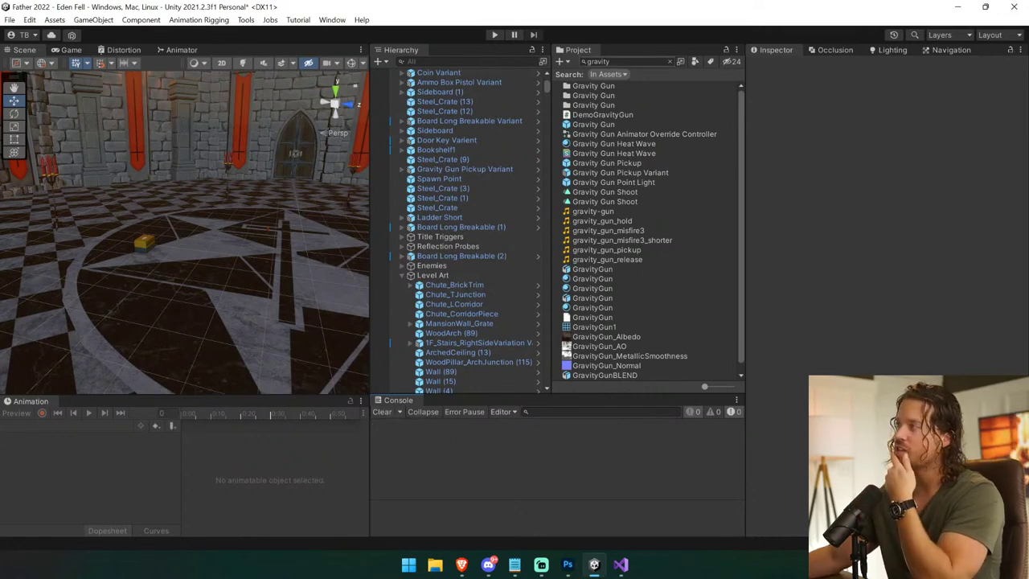
{"action": "double_click", "coordinate": [614, 123]}
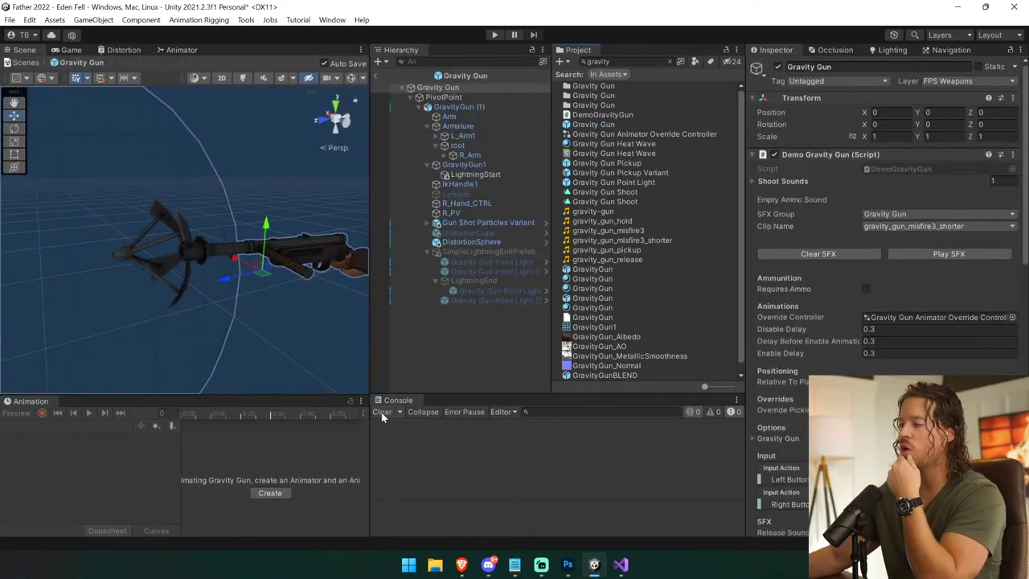
{"action": "right_click_drag", "start_coordinate": [275, 298], "coordinate": [160, 299]}
{"action": "scroll", "coordinate": [159, 298], "scroll_direction": "down", "scroll_amount": 4}
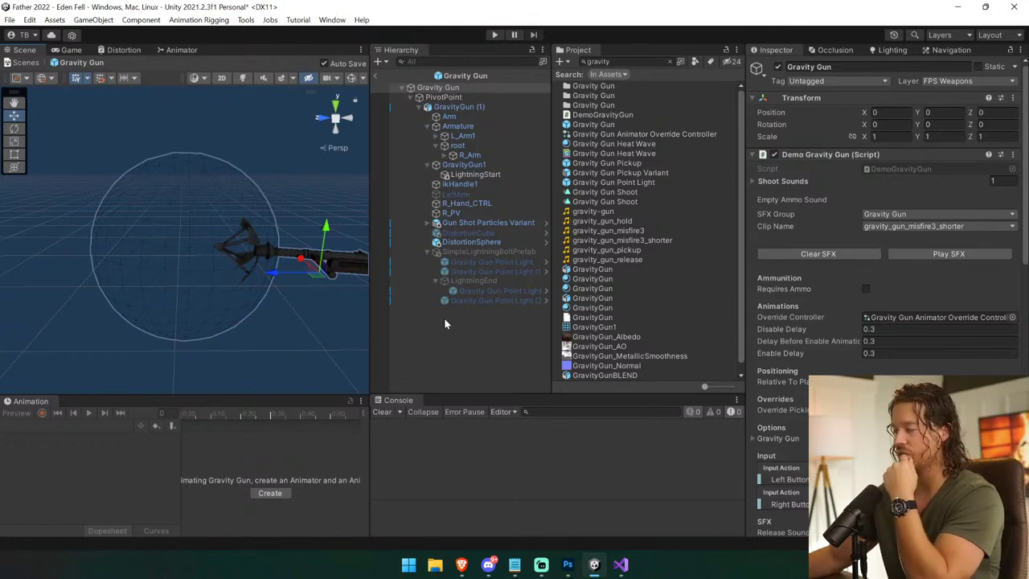
Step: Examine the settings of the point light under LightningEnd, the SimpleLightningBoltPrefab object and LightningEnd itself
{"action": "left_click", "coordinate": [494, 291]}
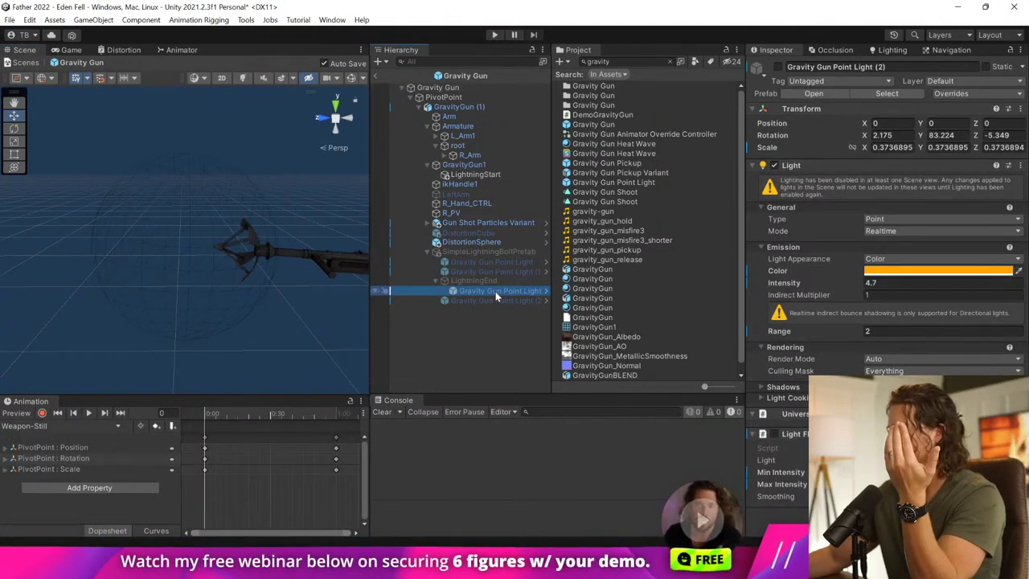
{"action": "left_click", "coordinate": [486, 250]}
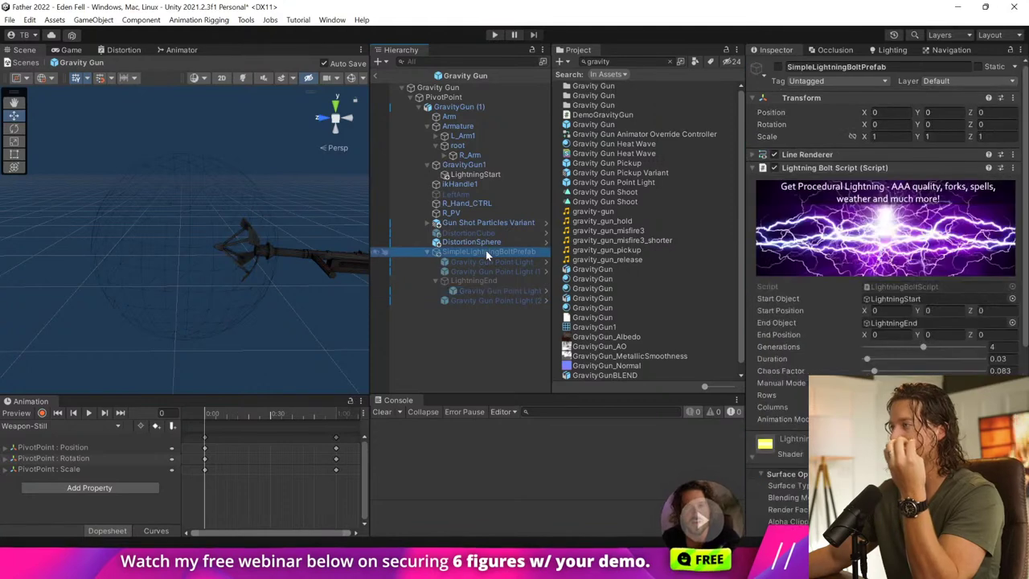
{"action": "left_click", "coordinate": [489, 279]}
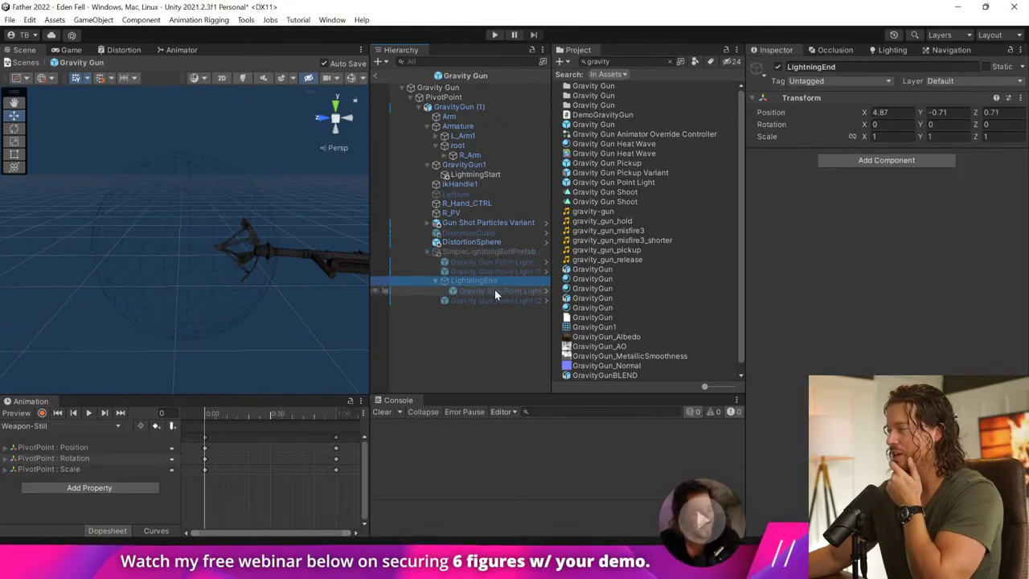
Step: Remove the flicker script from the point light under LightningEnd and exit the prefab to the Eden Fell scene
{"action": "left_click", "coordinate": [497, 291]}
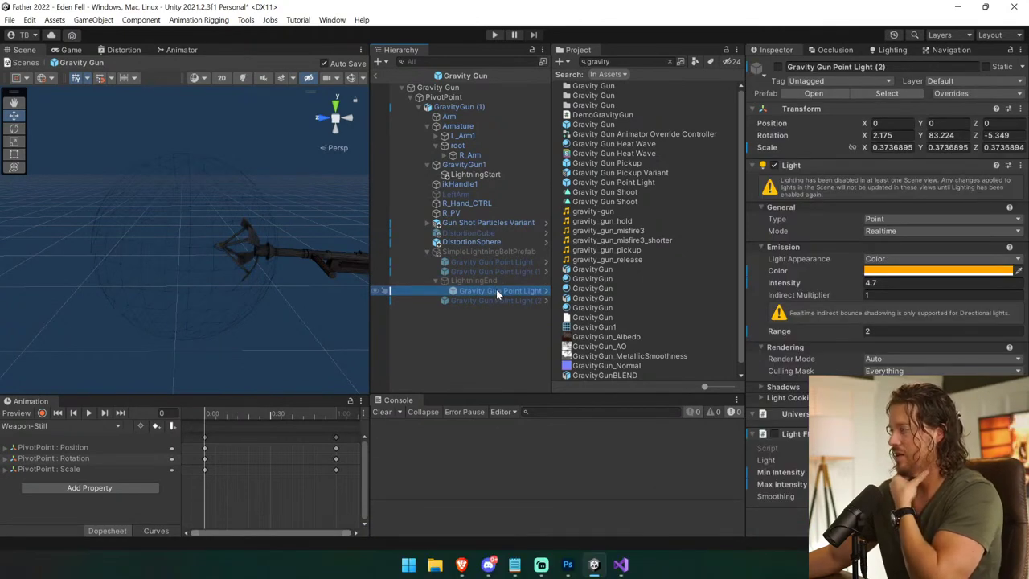
{"action": "right_click", "coordinate": [830, 434]}
{"action": "left_click", "coordinate": [900, 308]}
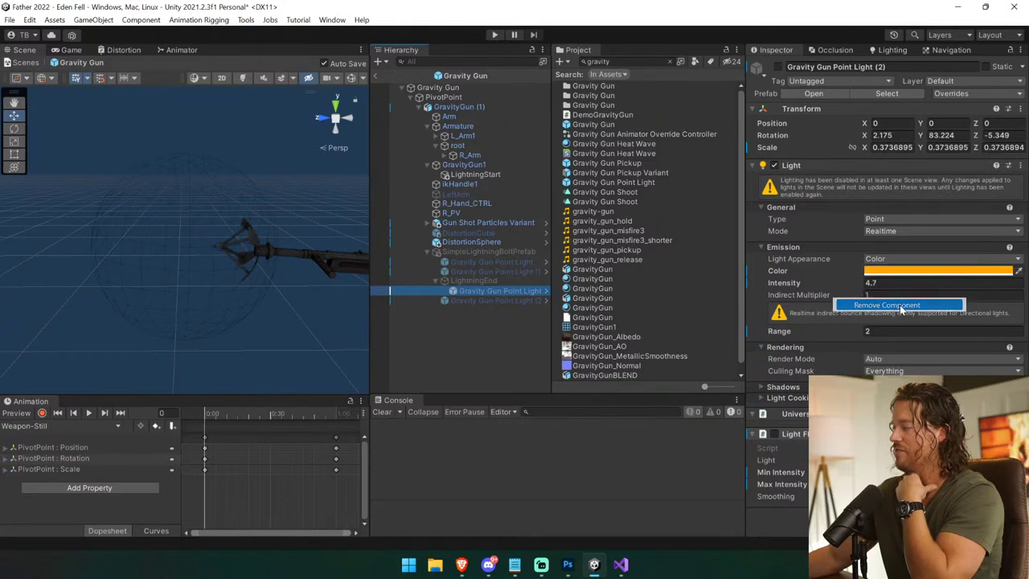
{"action": "left_click", "coordinate": [470, 293]}
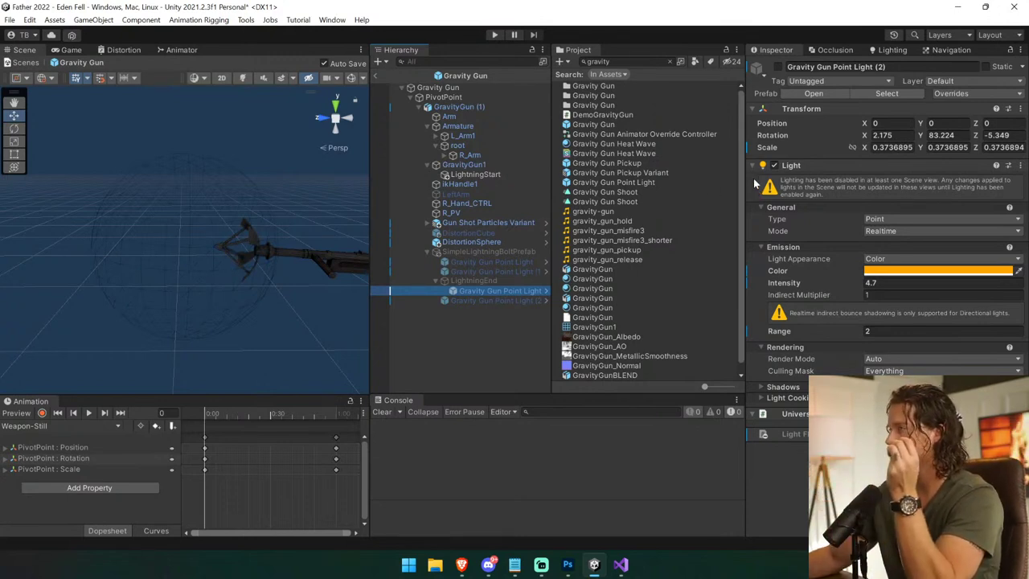
{"action": "left_click", "coordinate": [377, 76]}
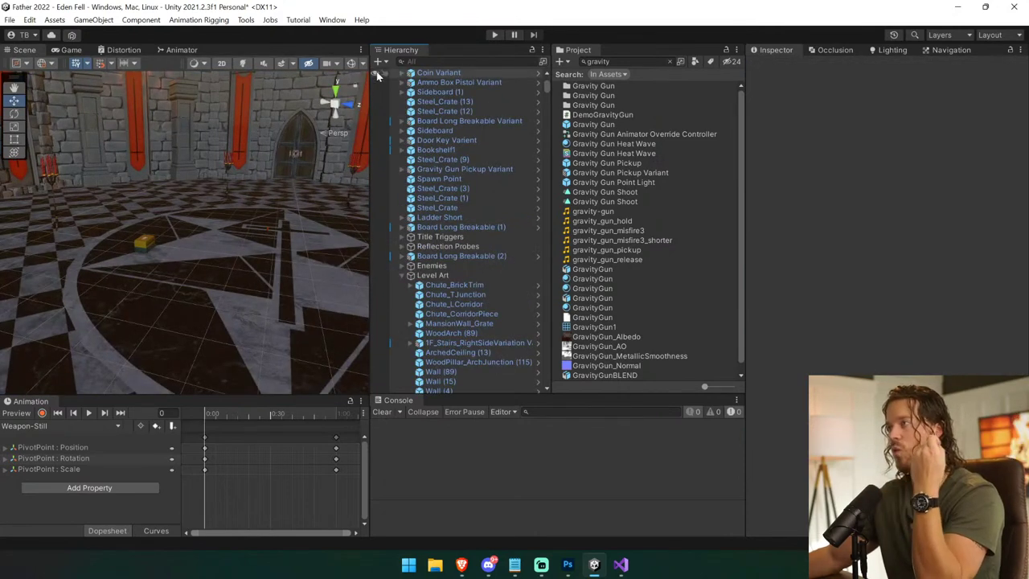
Step: Start a playtest and switch the game from Play Maximized to Play Focused within the editor layout
{"action": "left_click", "coordinate": [494, 35]}
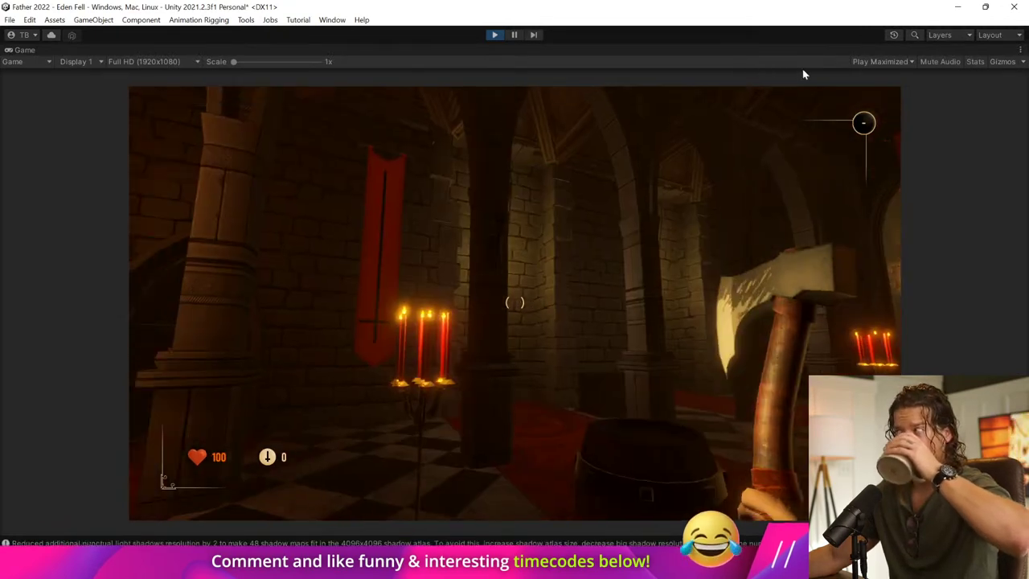
{"action": "left_click", "coordinate": [880, 61]}
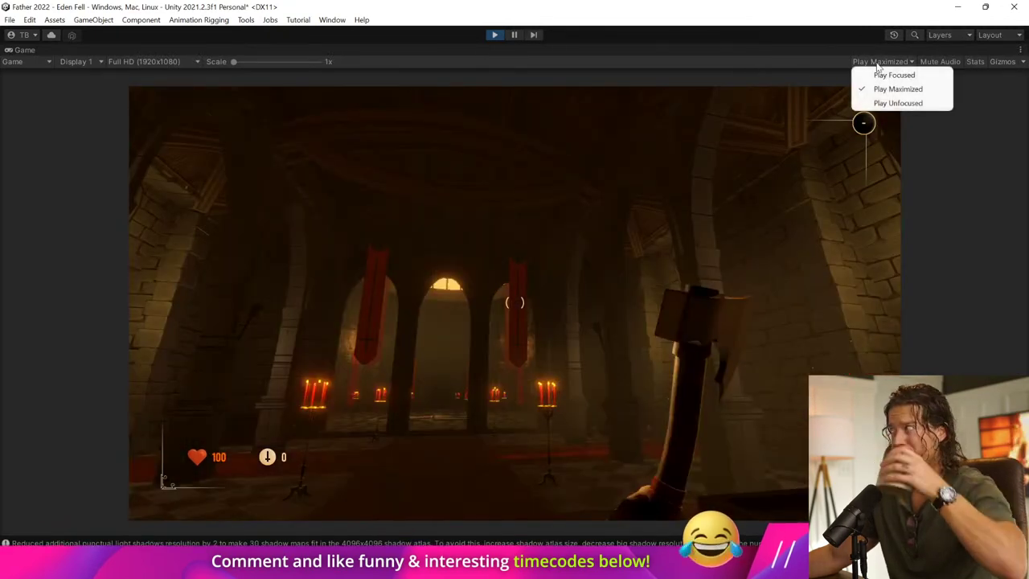
{"action": "left_click", "coordinate": [884, 73]}
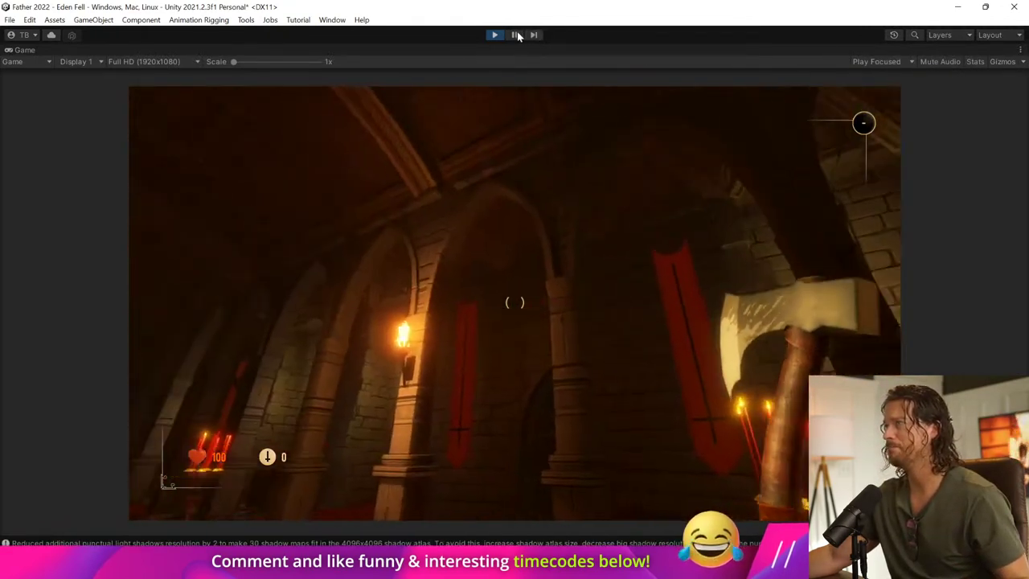
{"action": "left_click", "coordinate": [519, 36]}
{"action": "left_click", "coordinate": [523, 37]}
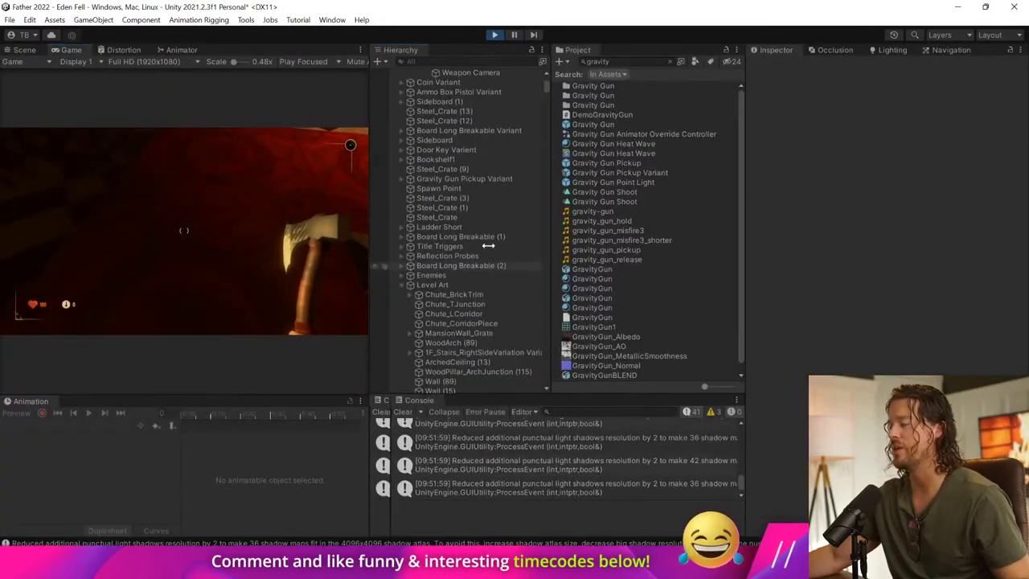
Step: Widen the Game view beside the Hierarchy and clear the console
{"action": "left_click_drag", "start_coordinate": [368, 275], "coordinate": [487, 247]}
{"action": "left_click", "coordinate": [499, 410]}
Step: Attack once with the current weapon, equip the gravity gun, and grab and throw a wooden stool
{"action": "left_click", "coordinate": [242, 231]}
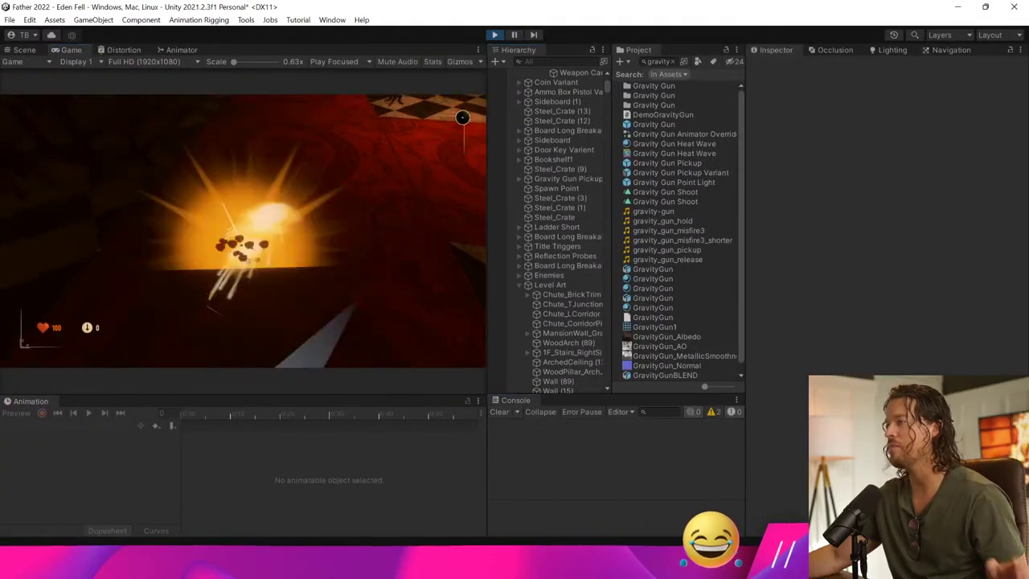
{"action": "key", "text": "2"}
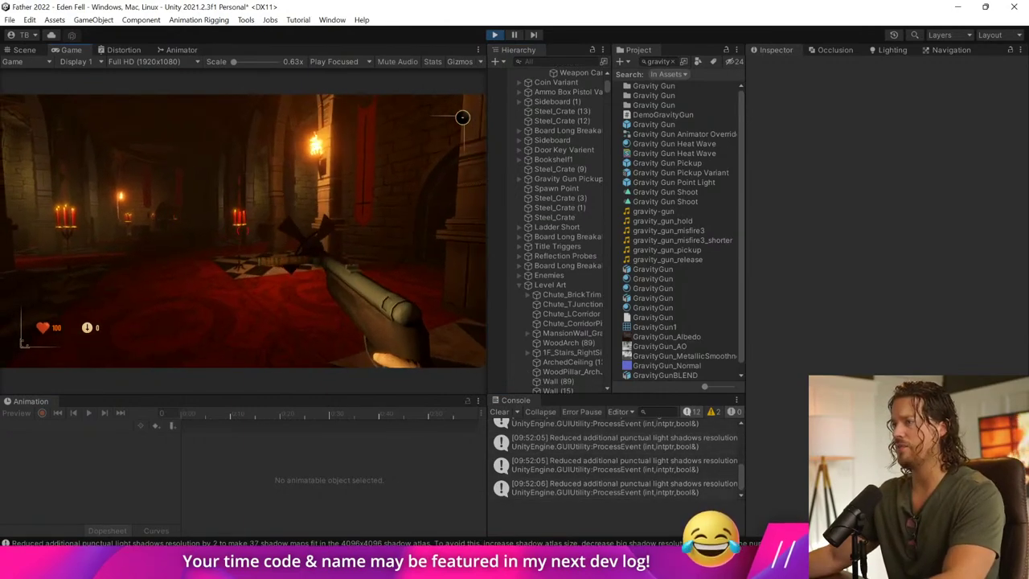
{"action": "key", "text": "w"}
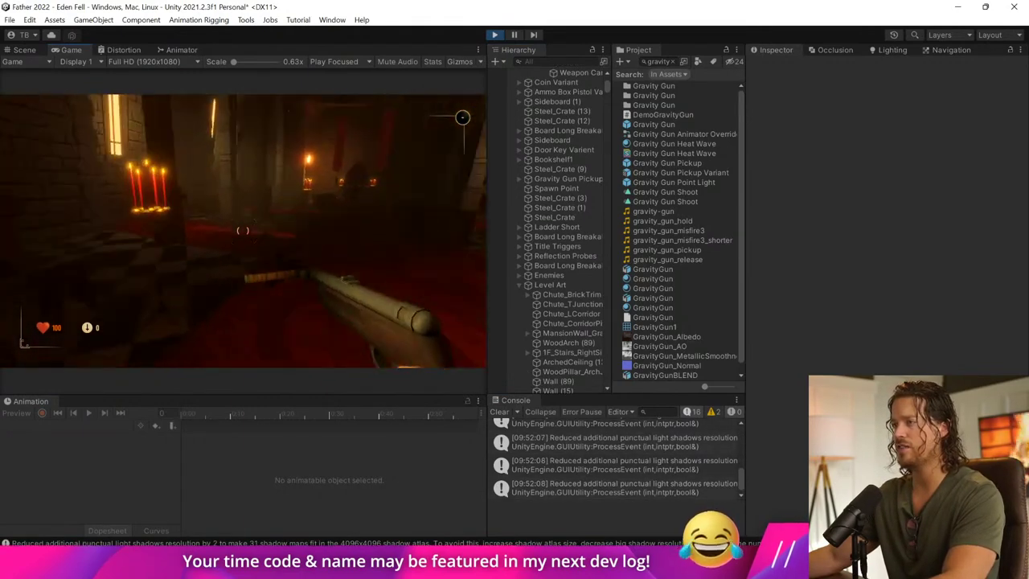
{"action": "left_click", "coordinate": [242, 231]}
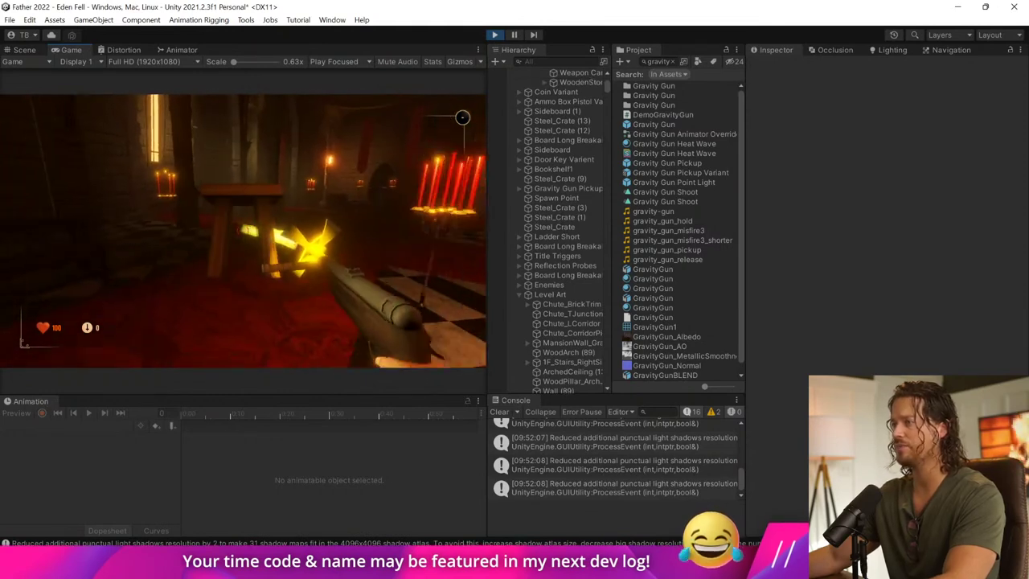
{"action": "left_click", "coordinate": [243, 230]}
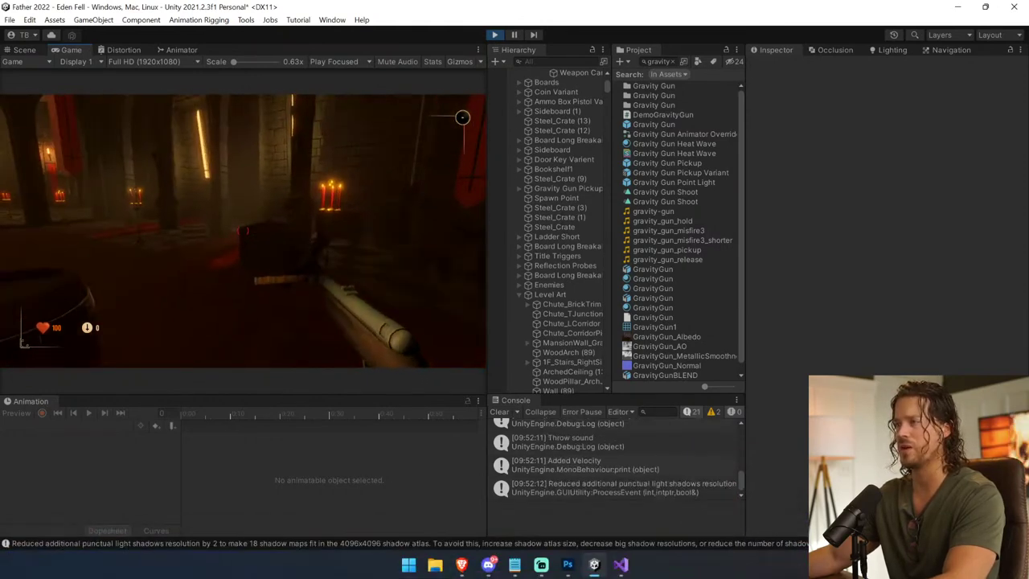
Step: Grab a wooden crate with the gravity gun, pause the game while holding it and clear the console
{"action": "left_click", "coordinate": [243, 230]}
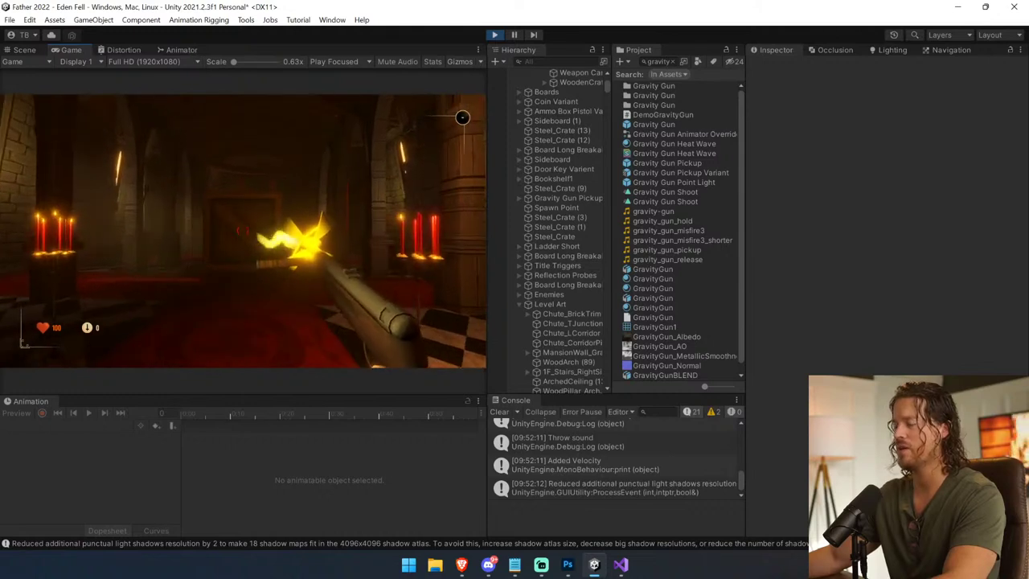
{"action": "key", "text": "ctrl+shift+p"}
{"action": "key", "text": "ctrl+1"}
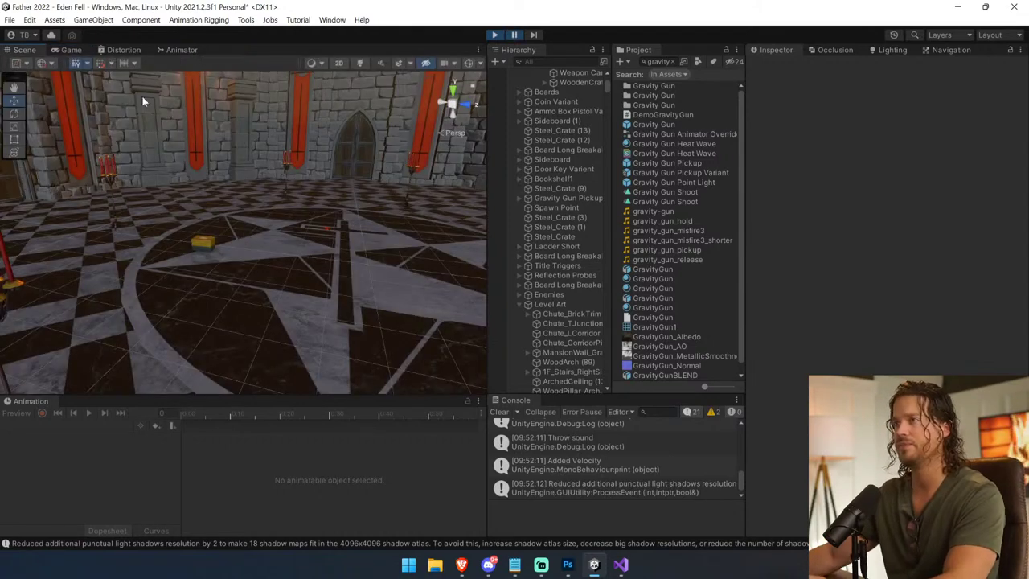
{"action": "left_click", "coordinate": [71, 50]}
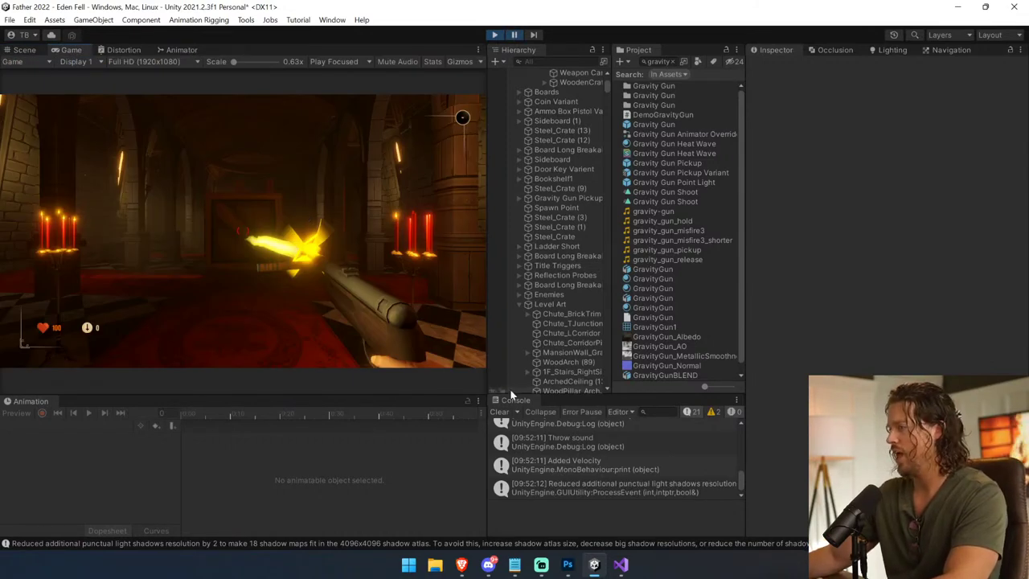
{"action": "left_click", "coordinate": [500, 411]}
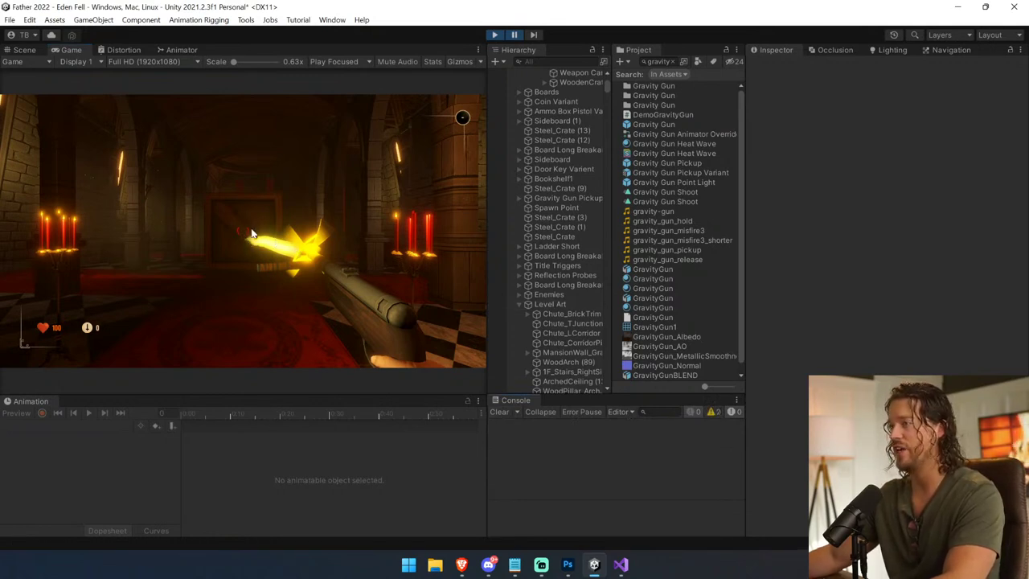
Step: Collapse the Canvas and expand the held WoodenCrate (76) and Gravity Gun(Clone) under the player camera, with a wider Hierarchy
{"action": "scroll", "coordinate": [557, 341], "scroll_direction": "down", "scroll_amount": 4}
{"action": "left_click_drag", "start_coordinate": [607, 90], "coordinate": [607, 75]}
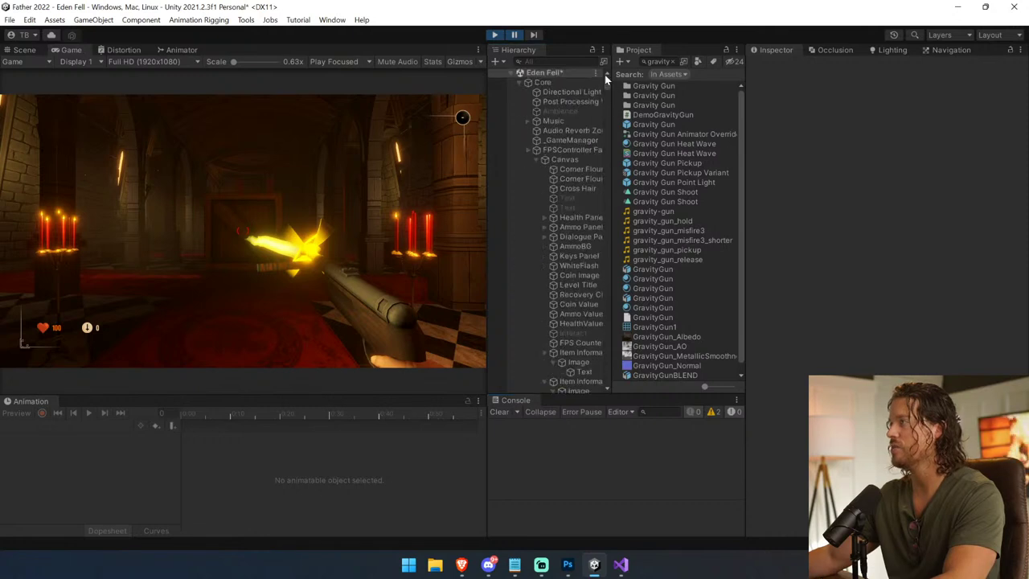
{"action": "left_click", "coordinate": [540, 160]}
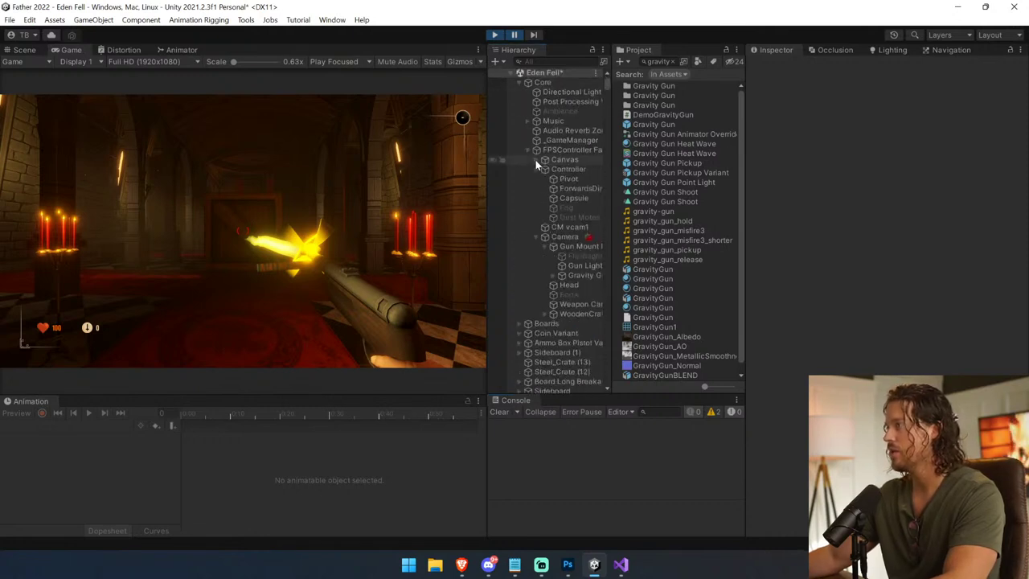
{"action": "left_click", "coordinate": [547, 314]}
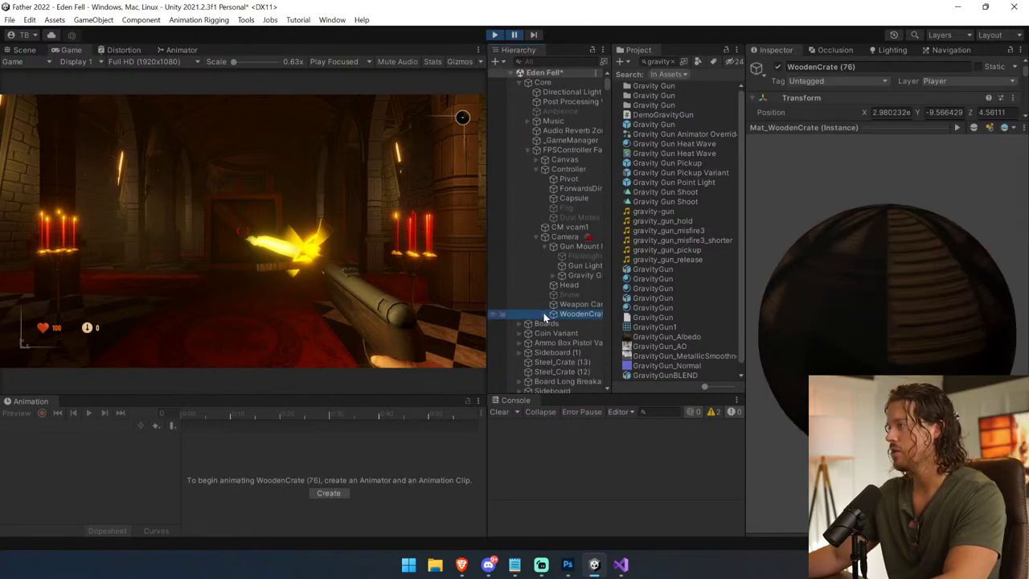
{"action": "left_click", "coordinate": [562, 275]}
{"action": "left_click_drag", "start_coordinate": [488, 259], "coordinate": [376, 258]}
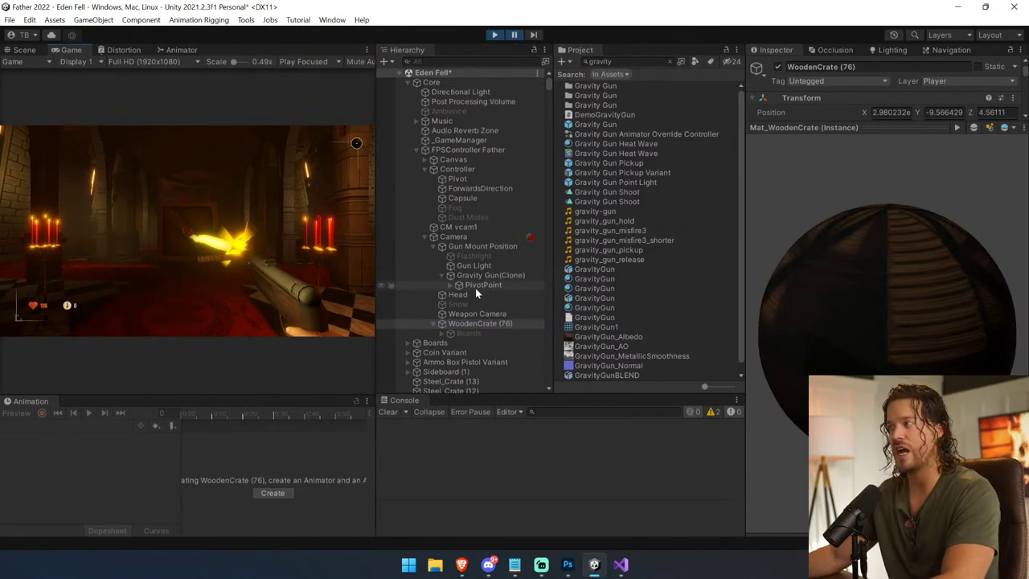
Step: Expand PivotPoint and GravityGun (1) inside the cloned gun down to the children of SimpleLightningBoltPrefab
{"action": "left_click", "coordinate": [450, 284]}
{"action": "left_click", "coordinate": [480, 295]}
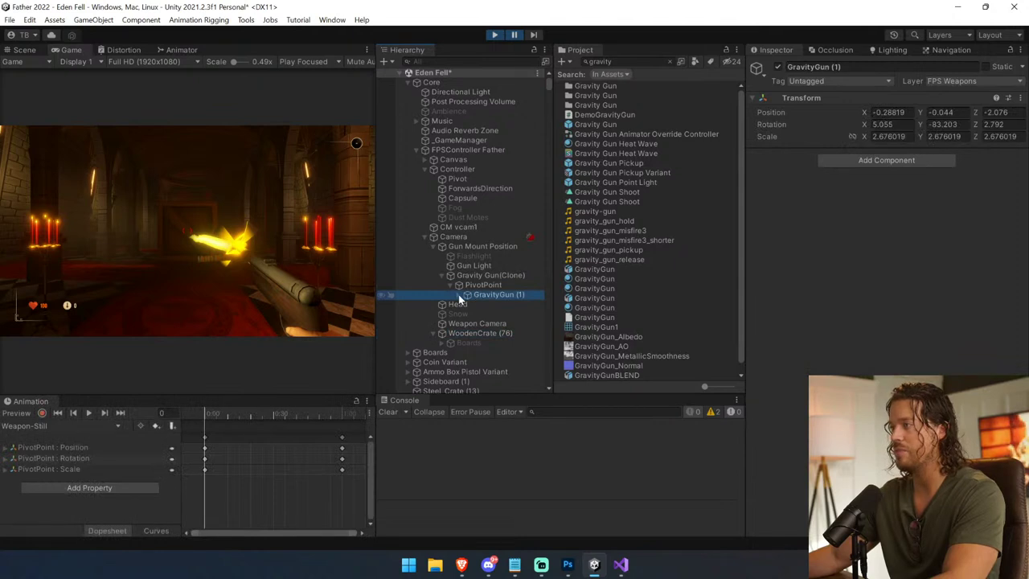
{"action": "left_click", "coordinate": [458, 294]}
{"action": "scroll", "coordinate": [497, 304], "scroll_direction": "down", "scroll_amount": 3}
{"action": "left_click", "coordinate": [499, 292]}
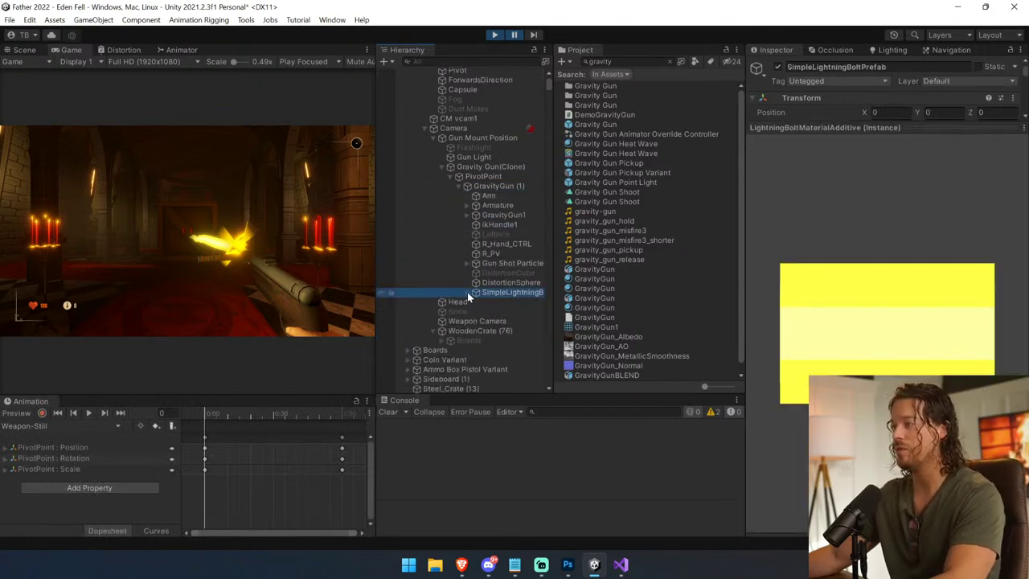
{"action": "left_click", "coordinate": [467, 291]}
Step: Activate Gravity Gun Point Light (2) under LightningEnd in the paused game
{"action": "left_click_drag", "start_coordinate": [373, 287], "coordinate": [328, 285]}
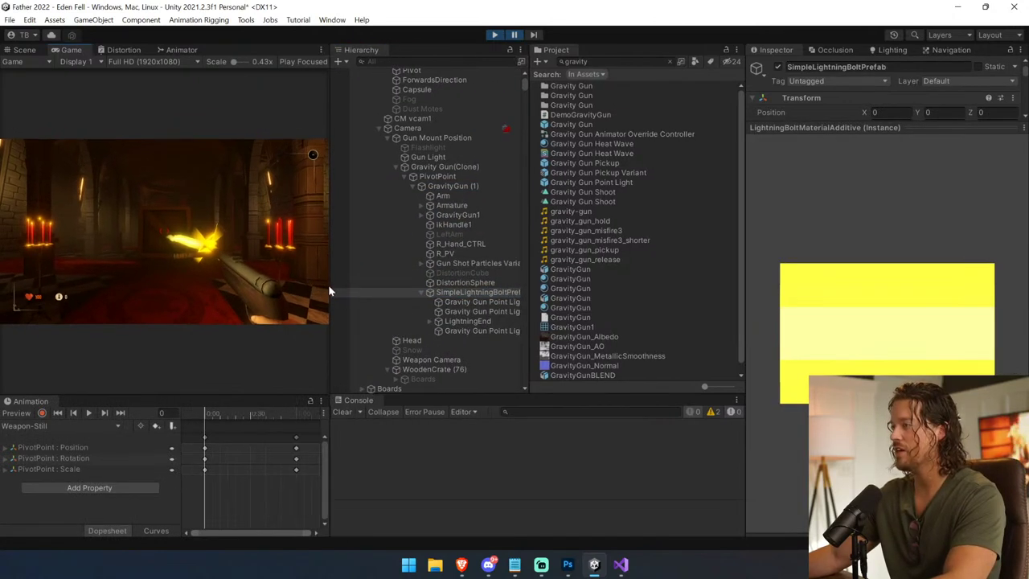
{"action": "left_click", "coordinate": [430, 321]}
{"action": "left_click", "coordinate": [446, 331]}
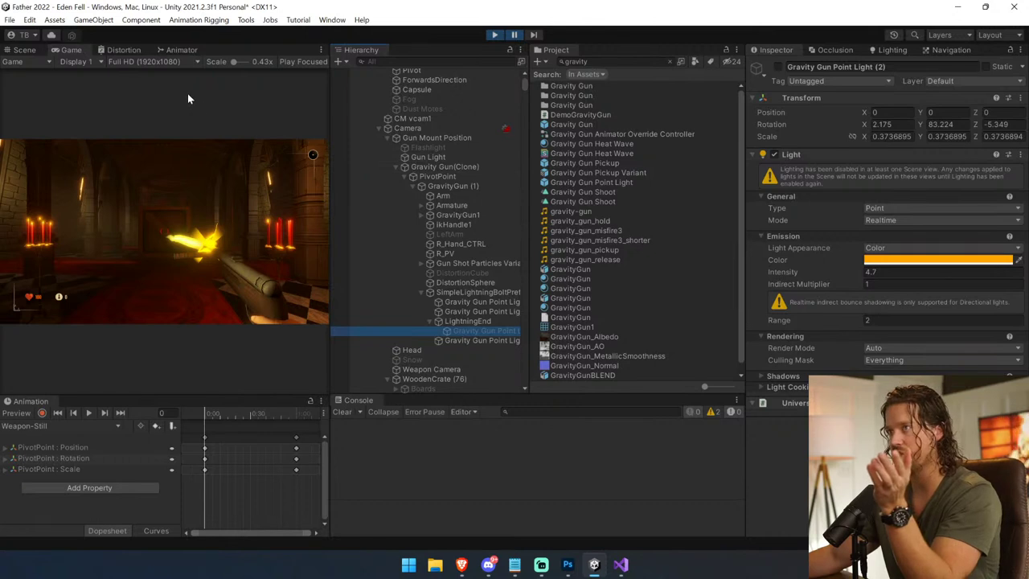
{"action": "left_click", "coordinate": [778, 68]}
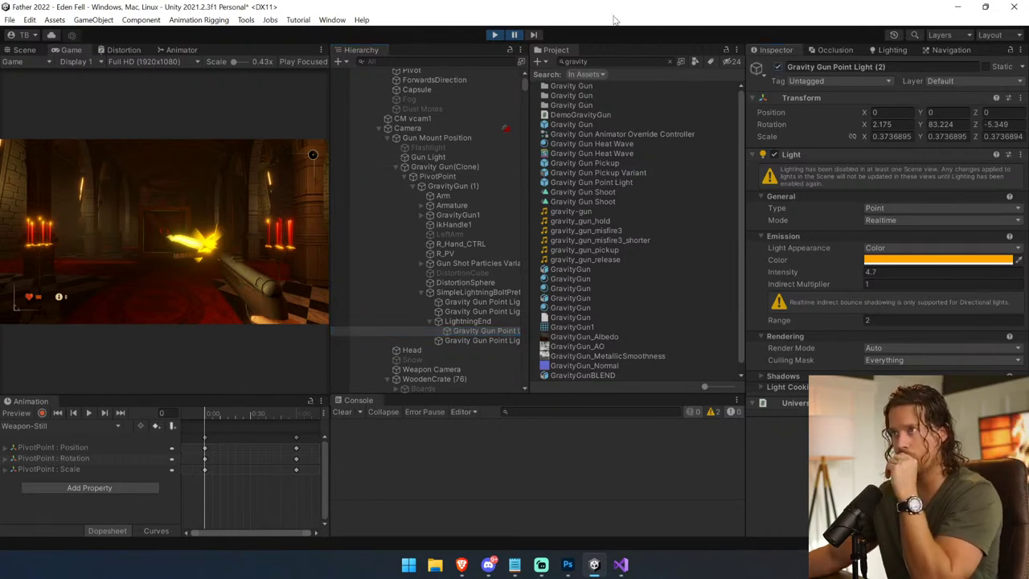
Step: Frame the point light in an enlarged Scene view and examine its placement relative to the held crate, lightning bolt and gun
{"action": "left_click", "coordinate": [20, 51]}
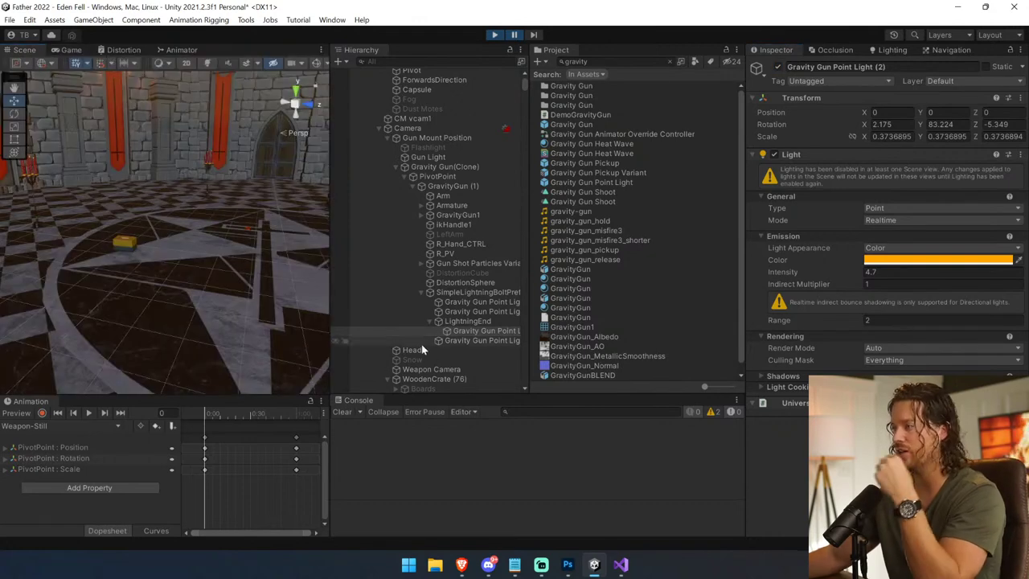
{"action": "left_click", "coordinate": [466, 330]}
{"action": "key", "text": "f"}
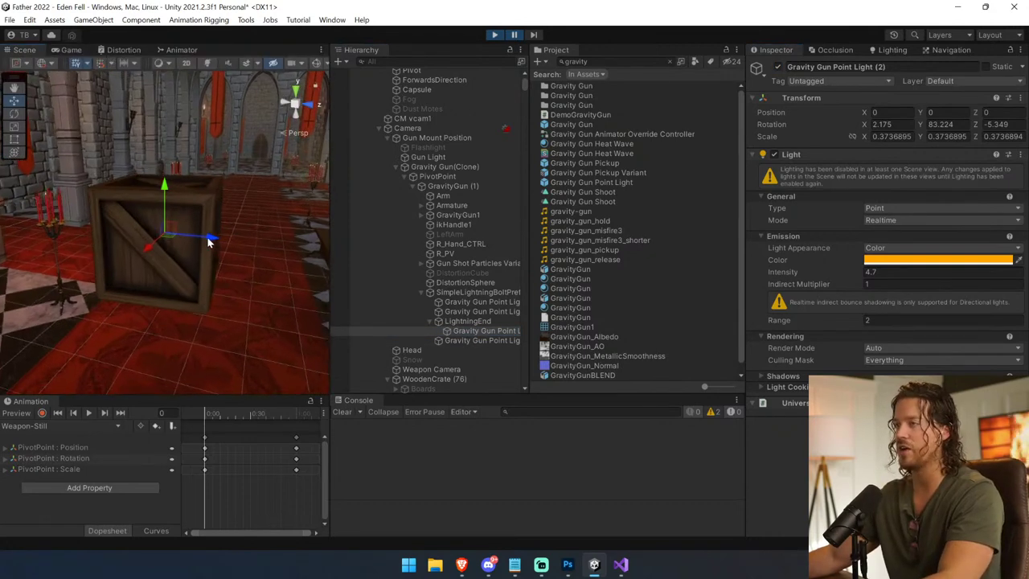
{"action": "right_click_drag", "start_coordinate": [207, 242], "coordinate": [314, 274]}
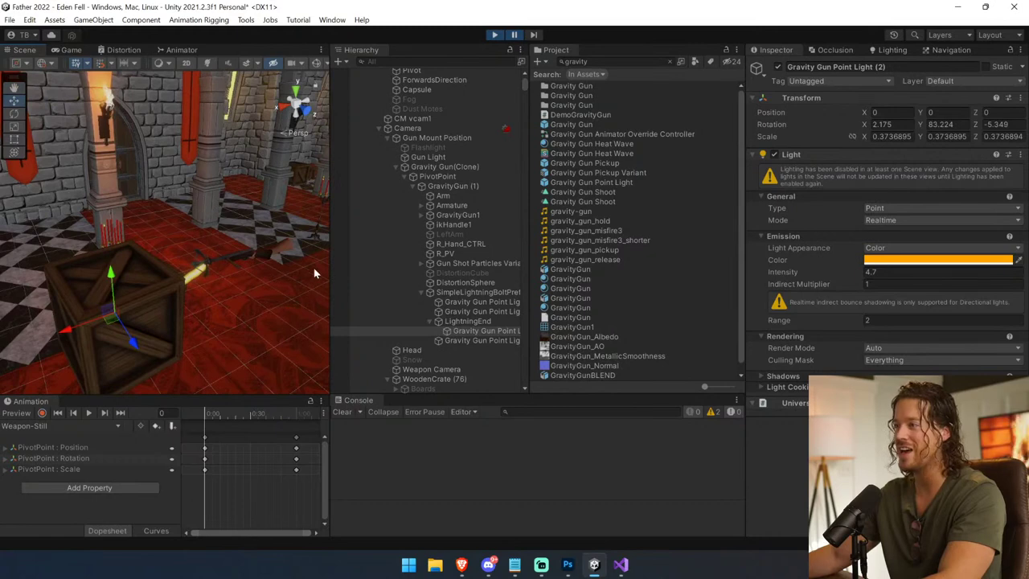
{"action": "left_click_drag", "start_coordinate": [327, 266], "coordinate": [568, 268]}
{"action": "scroll", "coordinate": [462, 276], "scroll_direction": "up", "scroll_amount": 3}
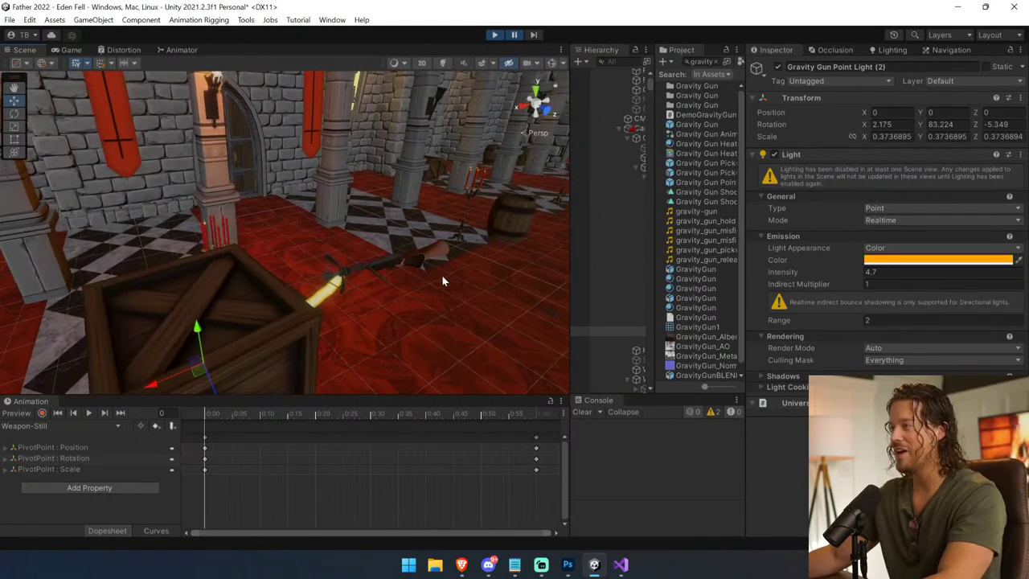
{"action": "middle_click_drag", "start_coordinate": [442, 274], "coordinate": [157, 262]}
{"action": "left_click_drag", "start_coordinate": [157, 262], "coordinate": [334, 259], "text": "alt"}
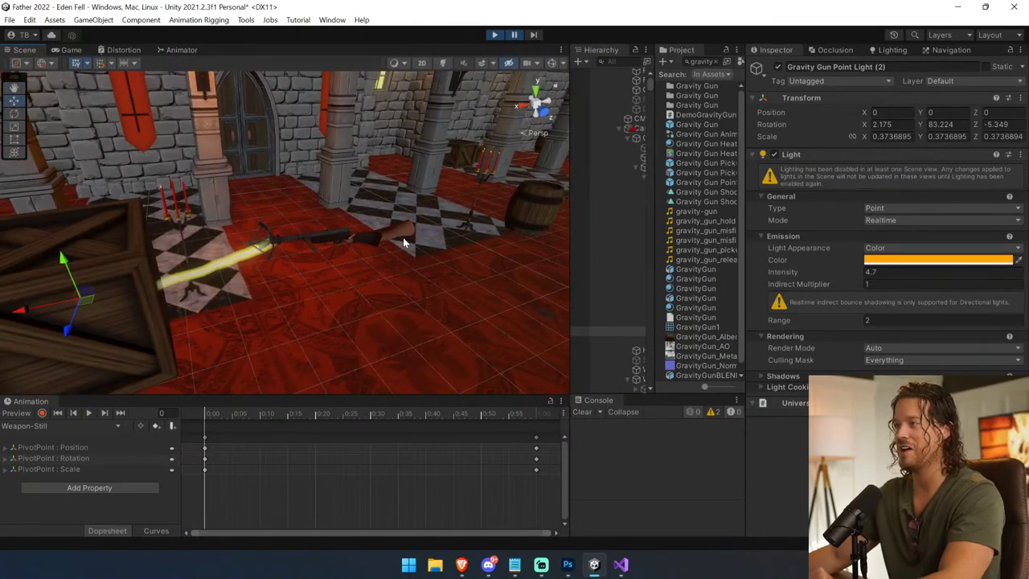
{"action": "left_click_drag", "start_coordinate": [145, 109], "coordinate": [257, 231], "text": "alt"}
Step: Move the point light out of the crate toward the gun, to about X -0.298, and turn on scene lighting
{"action": "left_click_drag", "start_coordinate": [158, 252], "coordinate": [230, 242]}
{"action": "left_click", "coordinate": [443, 64]}
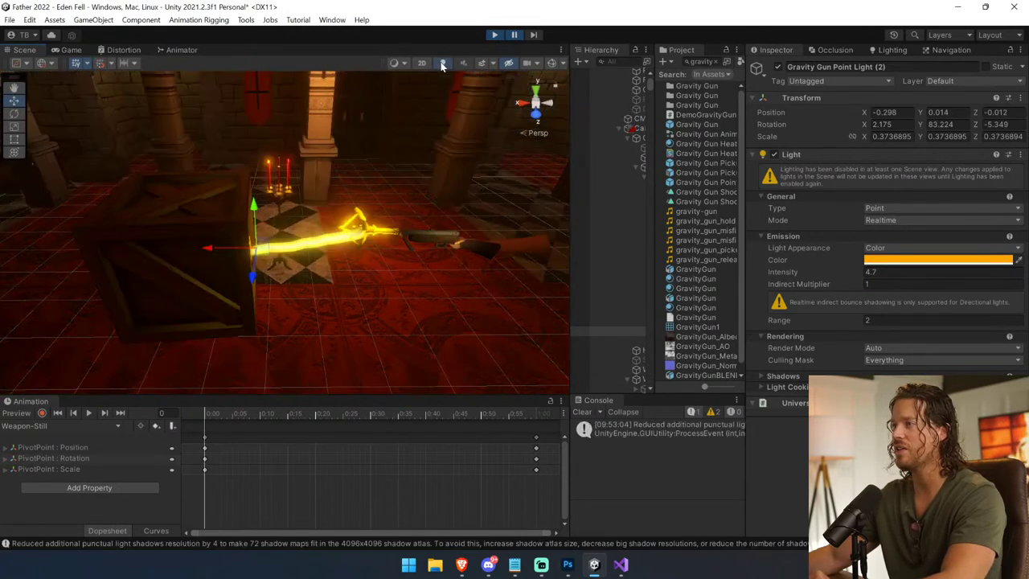
Step: Fine-tune the point light's position at the crate end of the lightning bolt to about X -0.302
{"action": "left_click_drag", "start_coordinate": [380, 274], "coordinate": [91, 191], "text": "alt"}
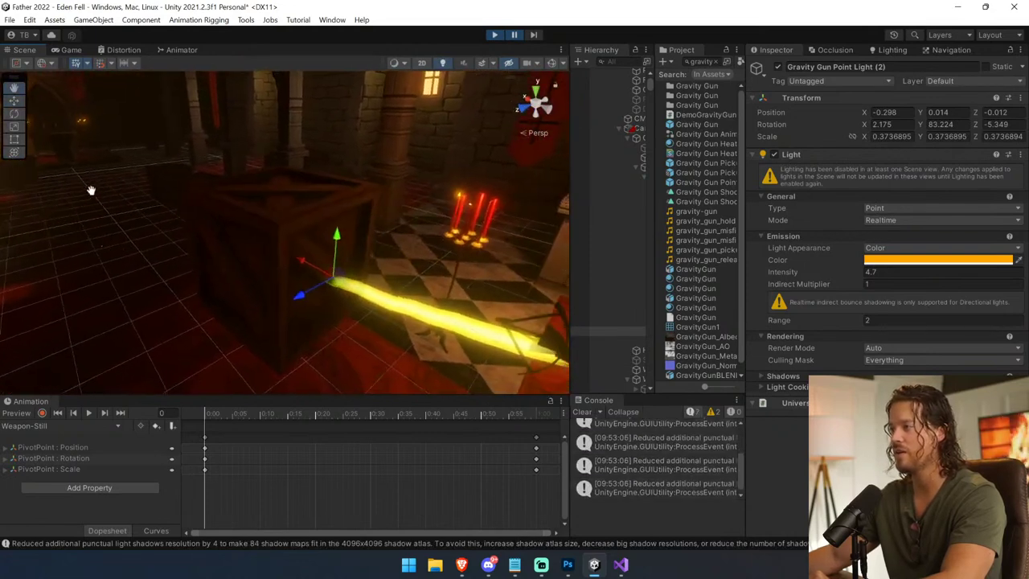
{"action": "mouse_move", "coordinate": [308, 265]}
{"action": "left_mouse_down"}
{"action": "mouse_move", "coordinate": [281, 254]}
{"action": "mouse_move", "coordinate": [313, 267]}
{"action": "left_mouse_up"}
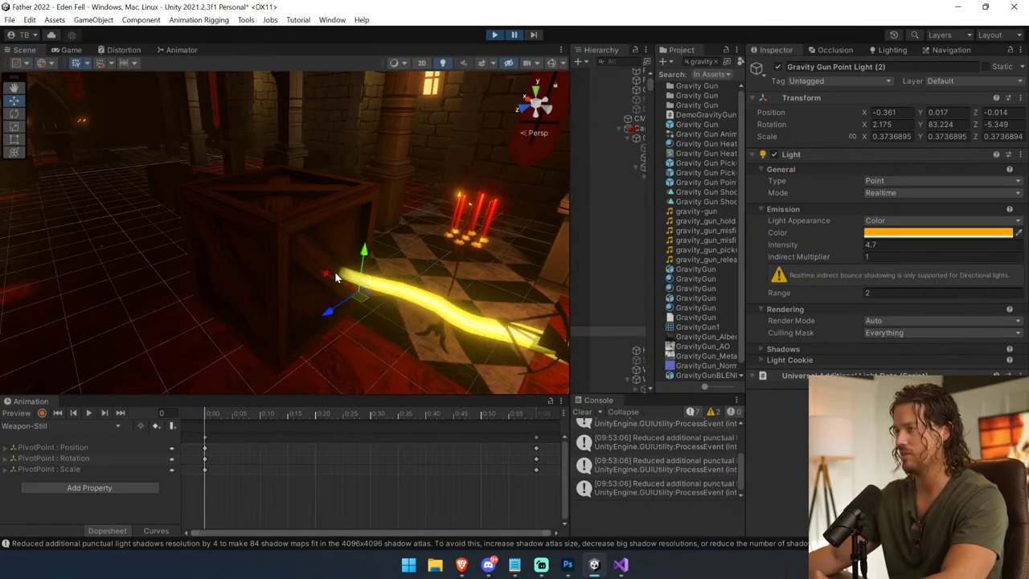
{"action": "left_click_drag", "start_coordinate": [336, 277], "coordinate": [313, 271]}
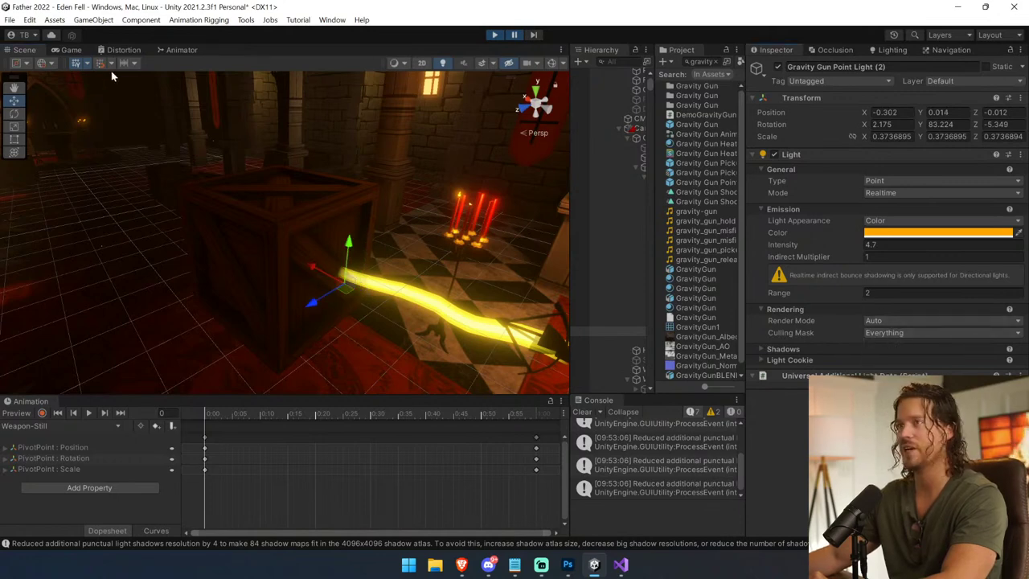
Step: Compare the point light's effect on the held crate between the Game view and the Scene view
{"action": "left_click", "coordinate": [71, 50]}
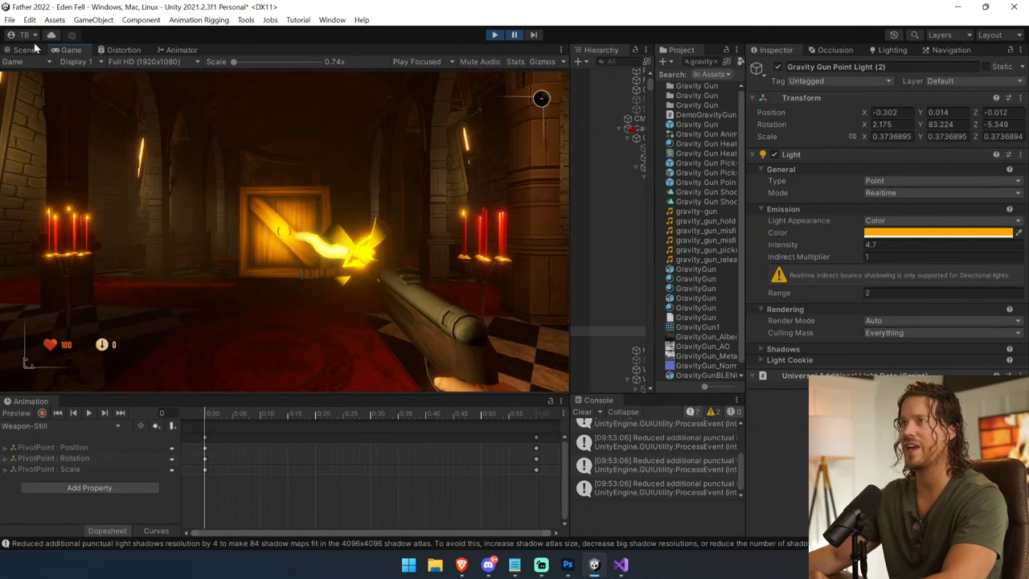
{"action": "left_click", "coordinate": [37, 51]}
{"action": "middle_click_drag", "start_coordinate": [330, 223], "coordinate": [219, 100]}
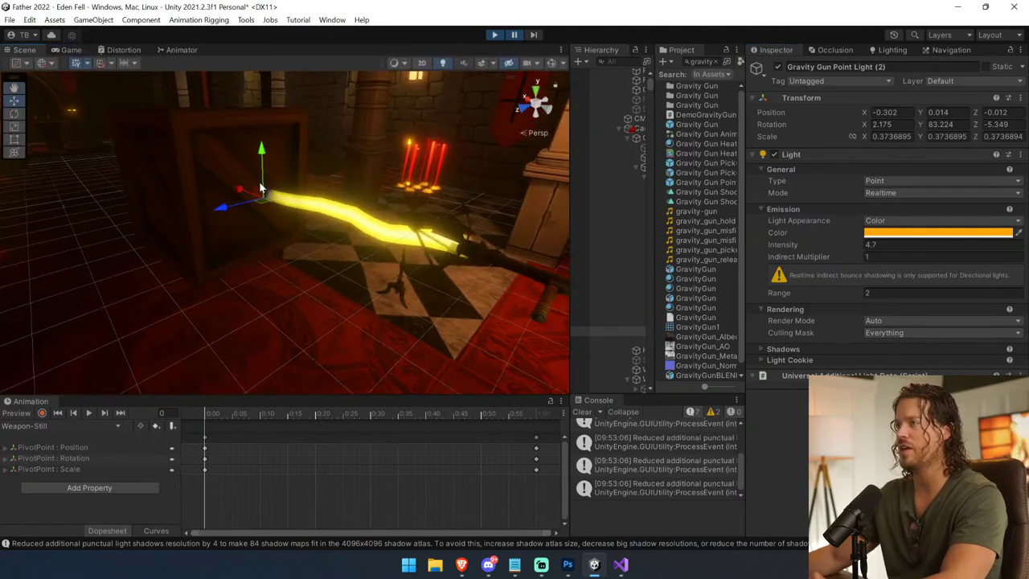
{"action": "left_click", "coordinate": [69, 50]}
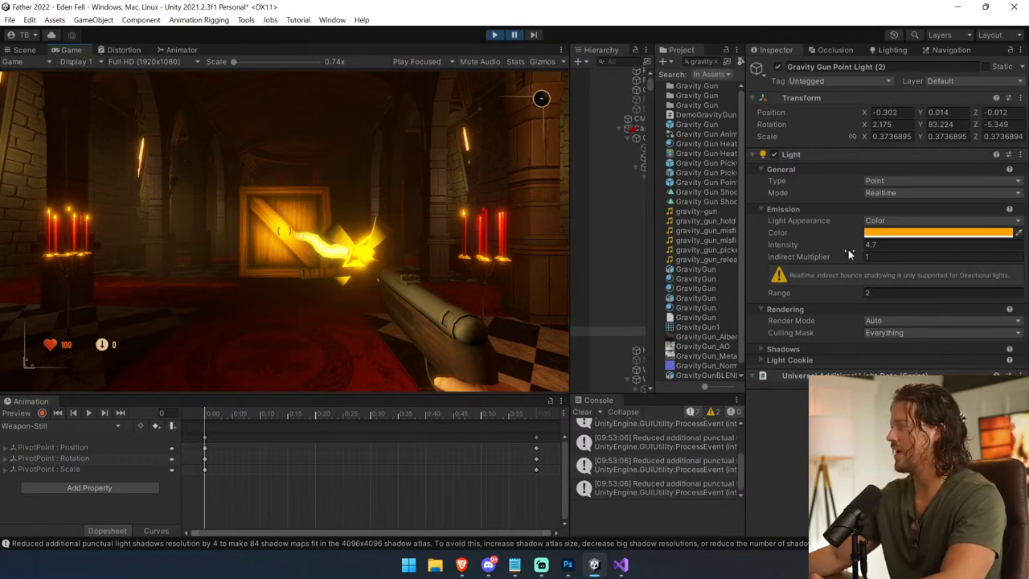
Step: Try an intensity of 100 and a range of 0.56 on the point light, reducing the intensity to about 21
{"action": "left_click_drag", "start_coordinate": [851, 246], "coordinate": [970, 244]}
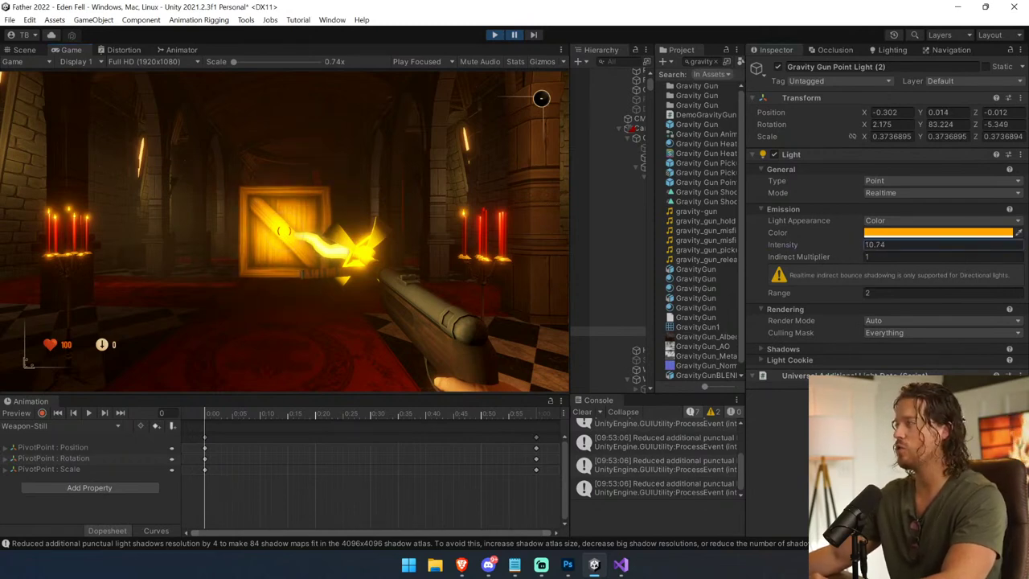
{"action": "type", "text": "100"}
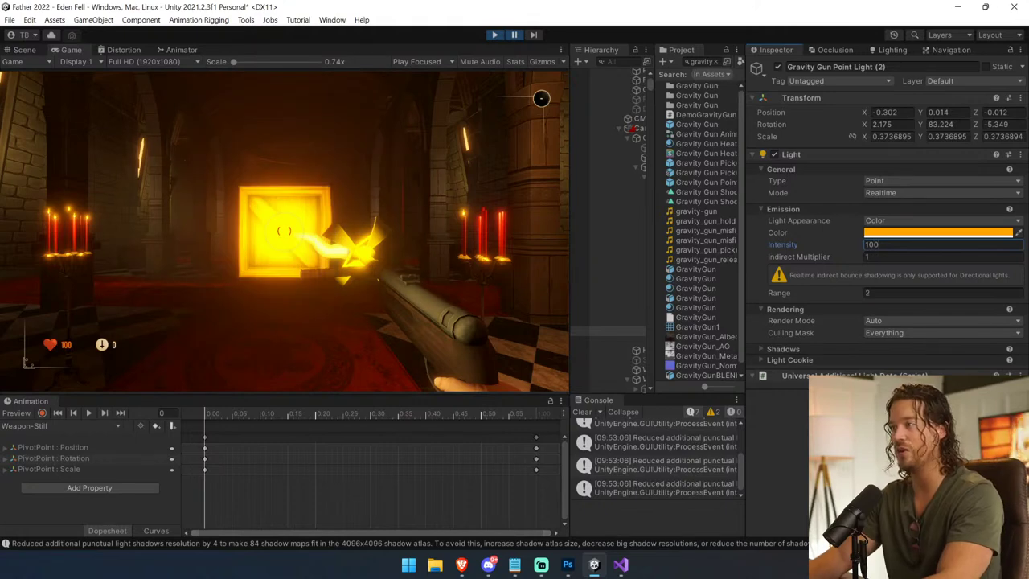
{"action": "left_click", "coordinate": [838, 293]}
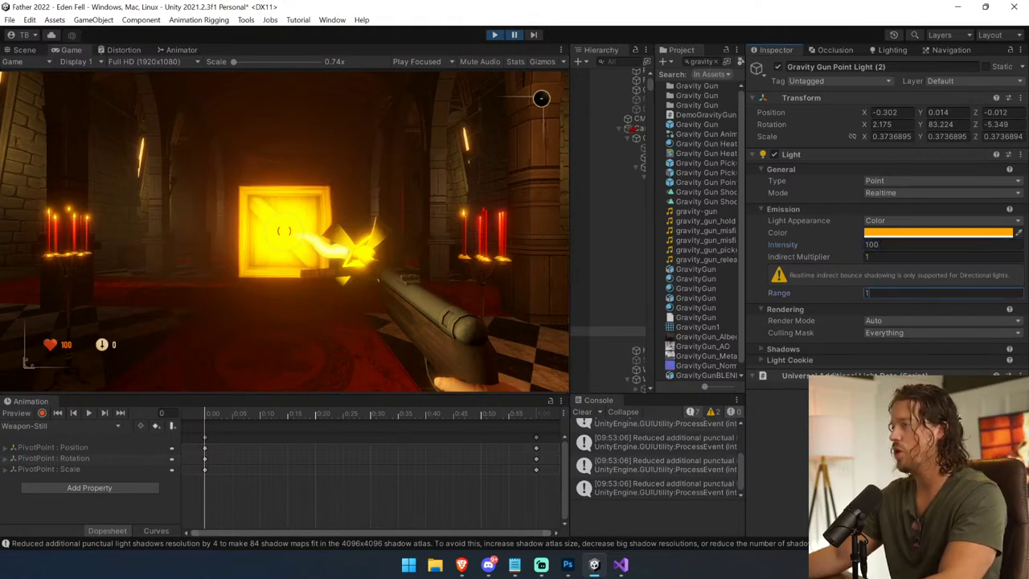
{"action": "type", "text": "0.56"}
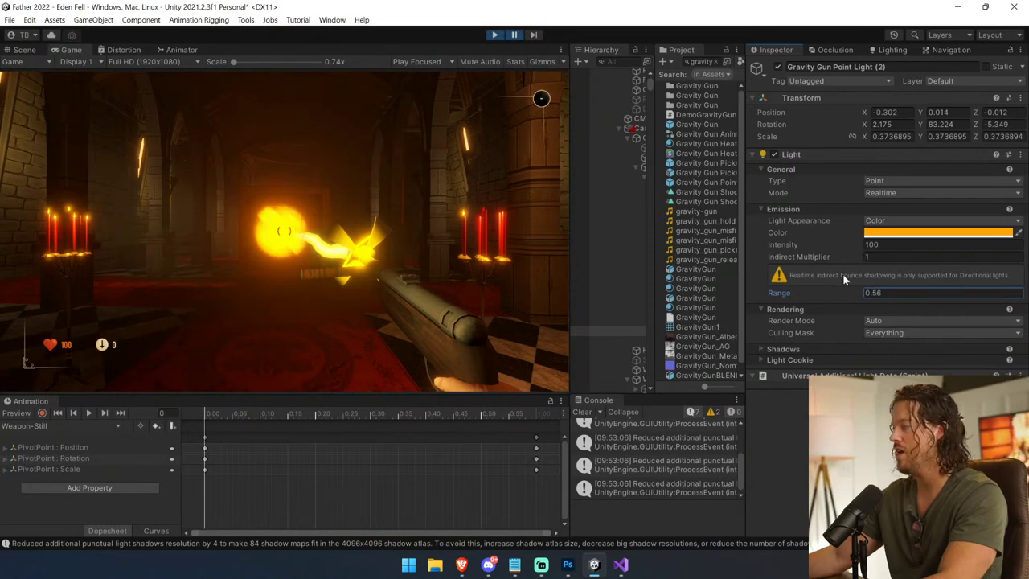
{"action": "left_click_drag", "start_coordinate": [850, 246], "coordinate": [753, 254]}
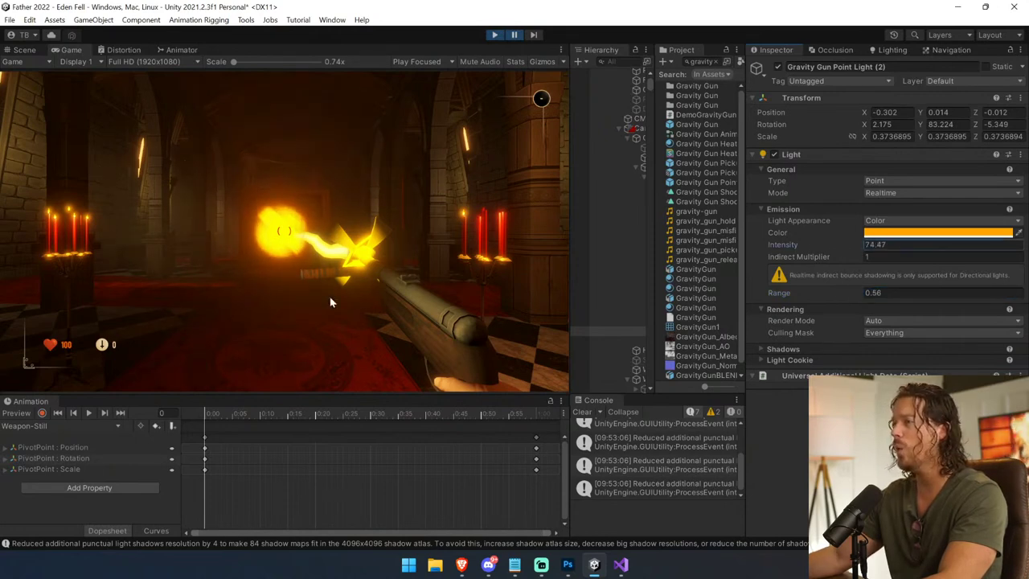
{"action": "left_click_drag", "start_coordinate": [330, 302], "coordinate": [493, 237]}
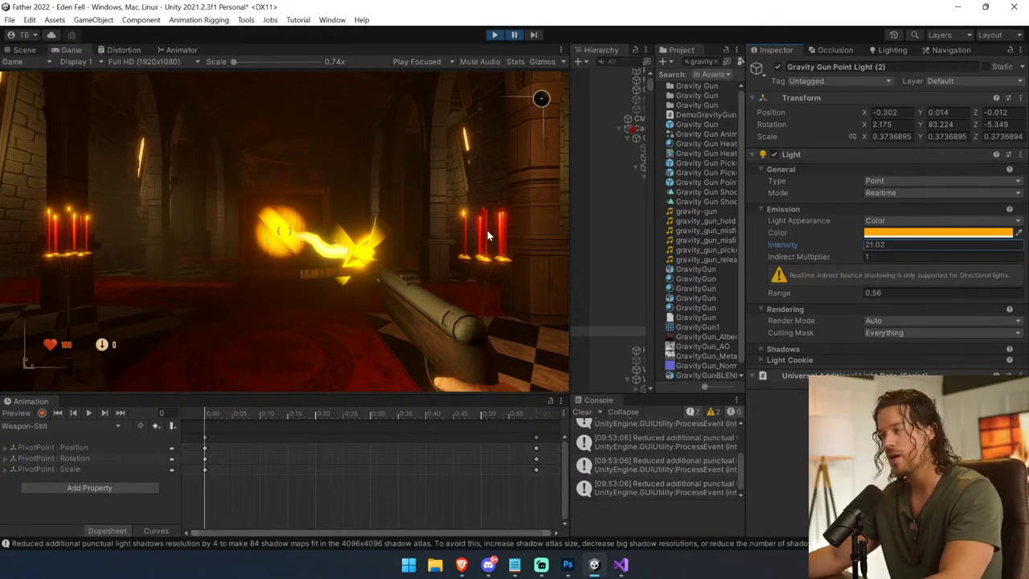
Step: Set the point light's intensity to 0.5 and its range to 2
{"action": "left_click", "coordinate": [815, 246]}
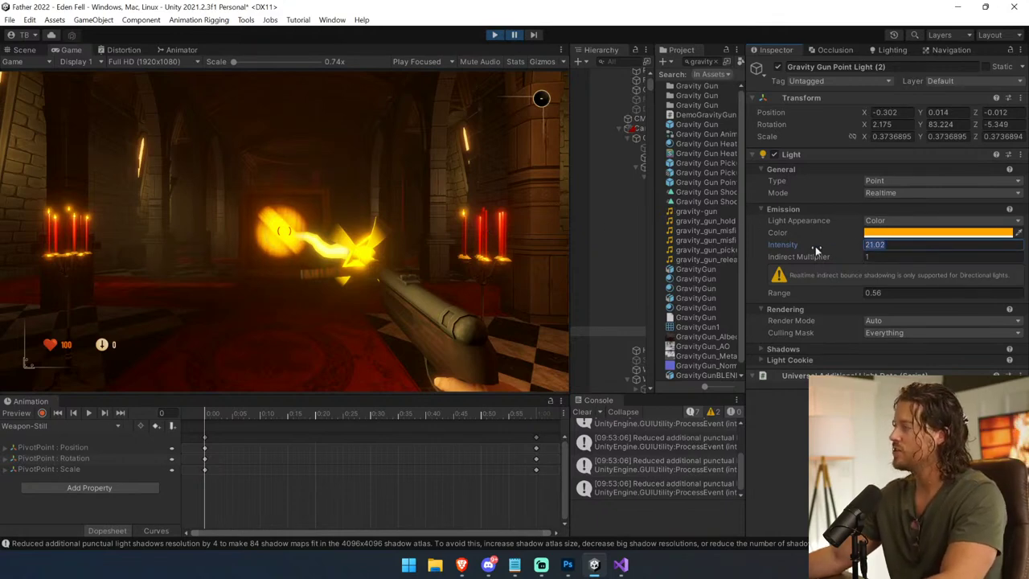
{"action": "type", "text": "1"}
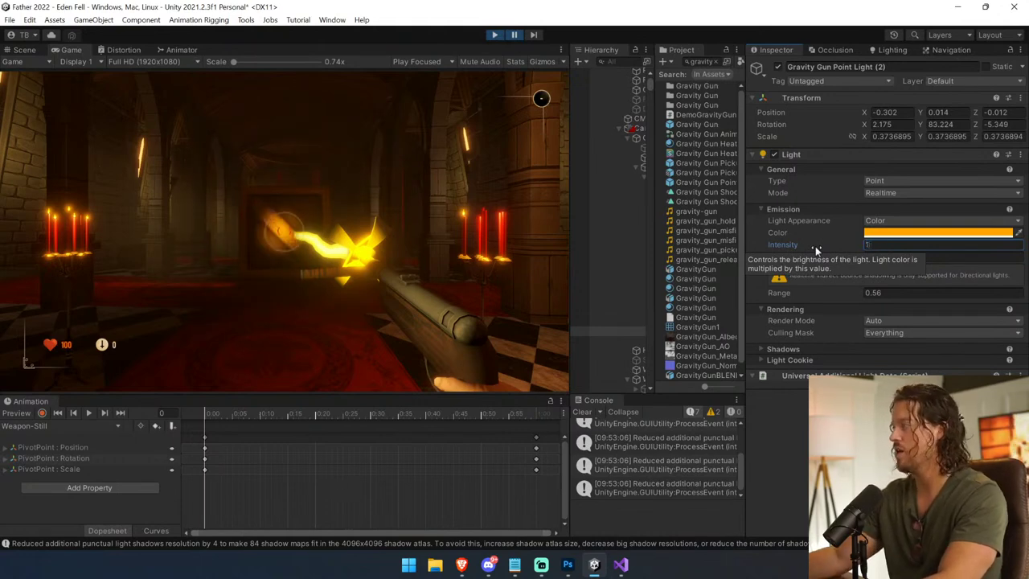
{"action": "left_click", "coordinate": [836, 291]}
{"action": "type", "text": "5.8"}
{"action": "left_click_drag", "start_coordinate": [825, 294], "coordinate": [784, 293]}
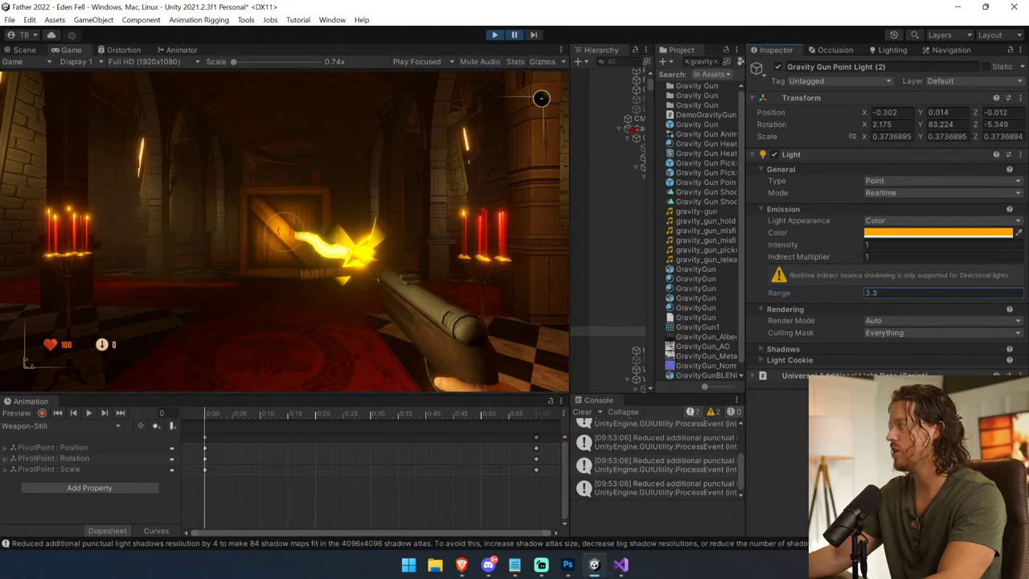
{"action": "left_click_drag", "start_coordinate": [821, 238], "coordinate": [811, 251]}
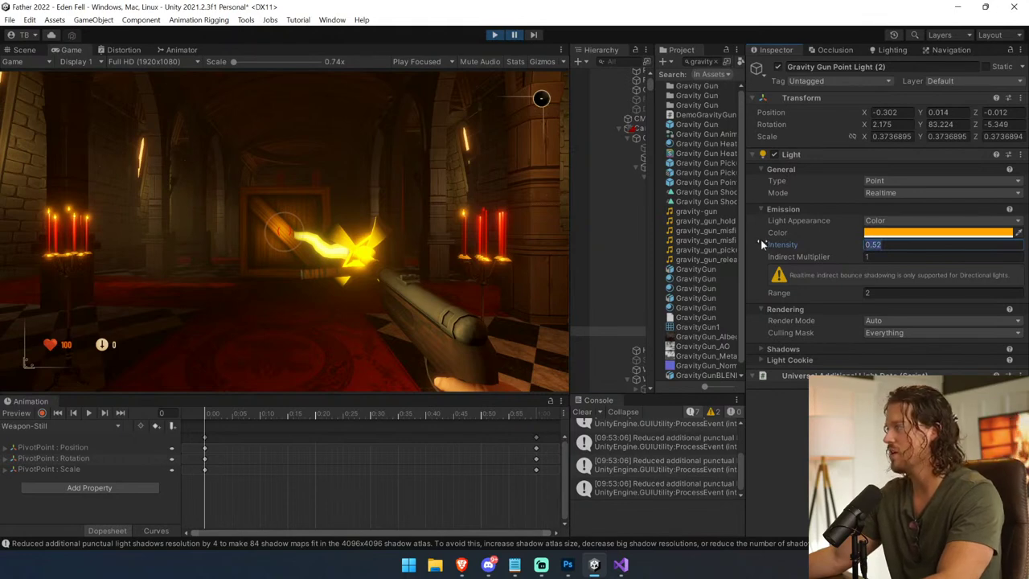
{"action": "type", "text": ".5"}
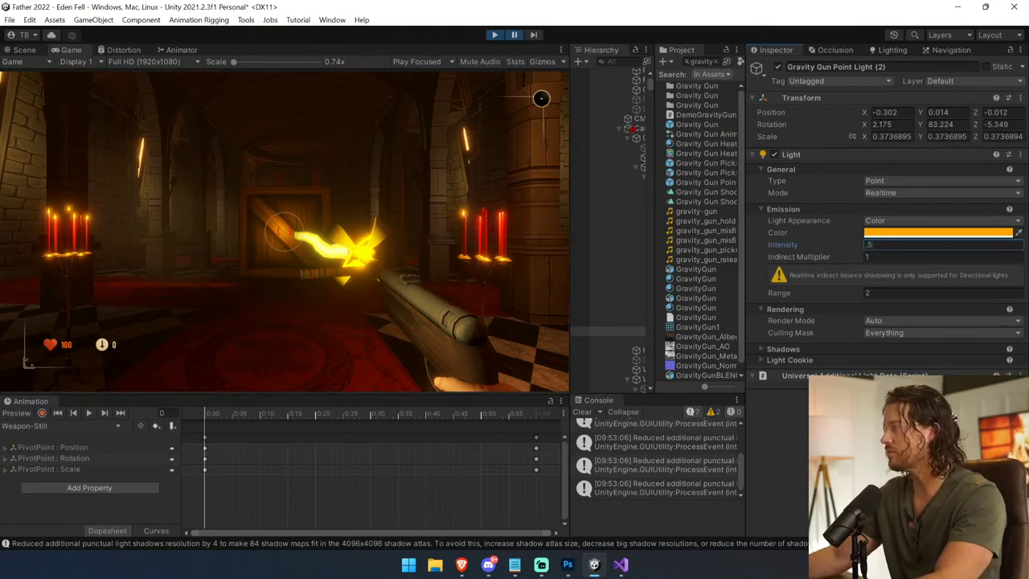
{"action": "left_click", "coordinate": [892, 293]}
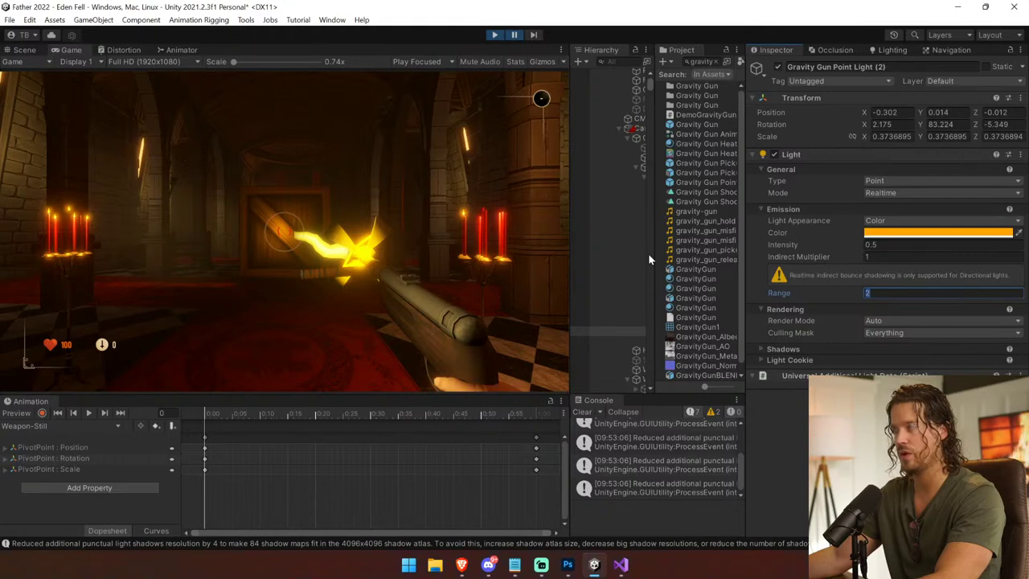
Step: Widen the Hierarchy, clear the console, then duplicate Gravity Gun Point Light (2) and nest the copy under the original
{"action": "left_click_drag", "start_coordinate": [568, 329], "coordinate": [357, 325]}
{"action": "left_click", "coordinate": [460, 411]}
{"action": "left_click", "coordinate": [512, 322]}
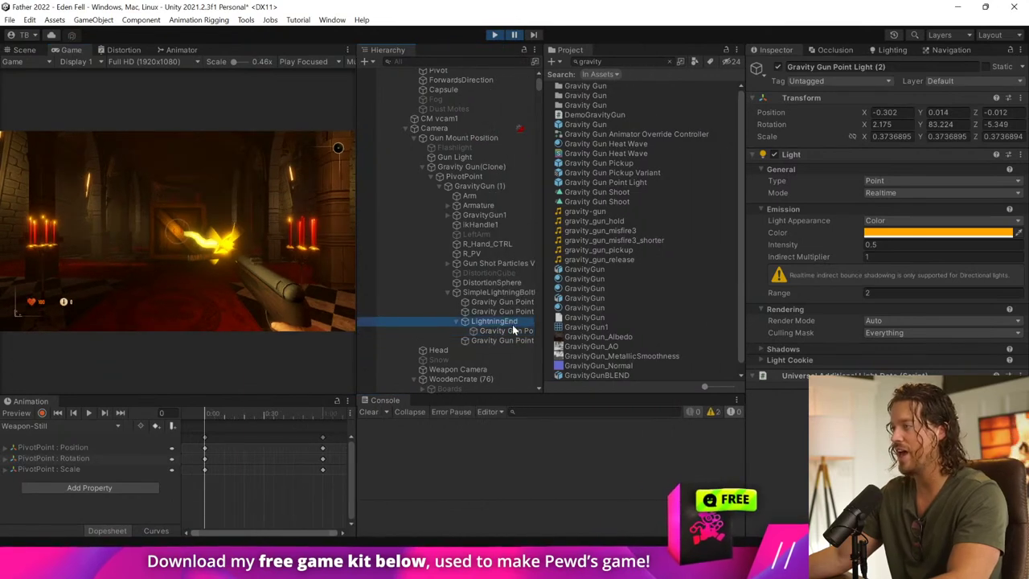
{"action": "left_click", "coordinate": [517, 331]}
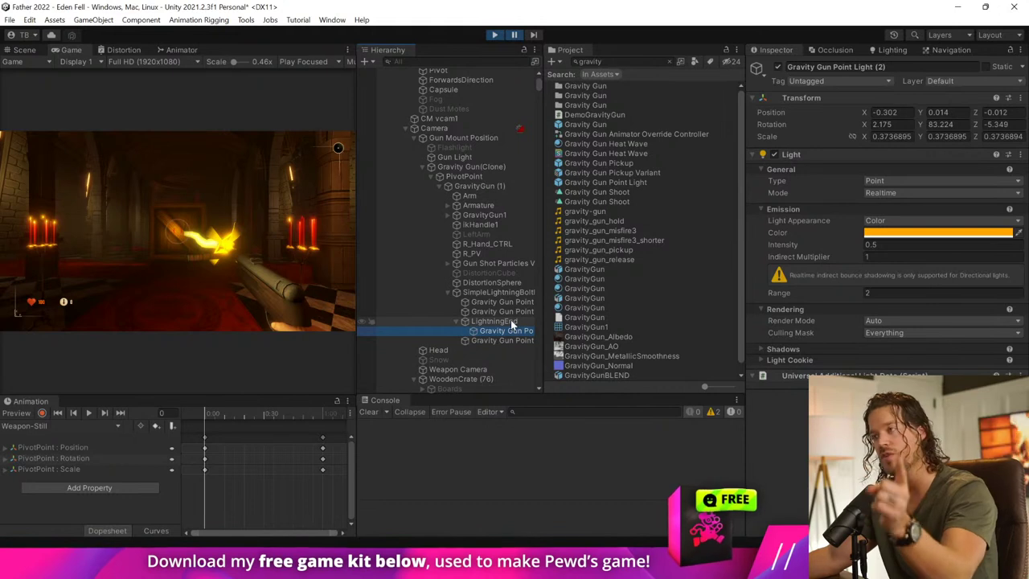
{"action": "key", "text": "ctrl+d"}
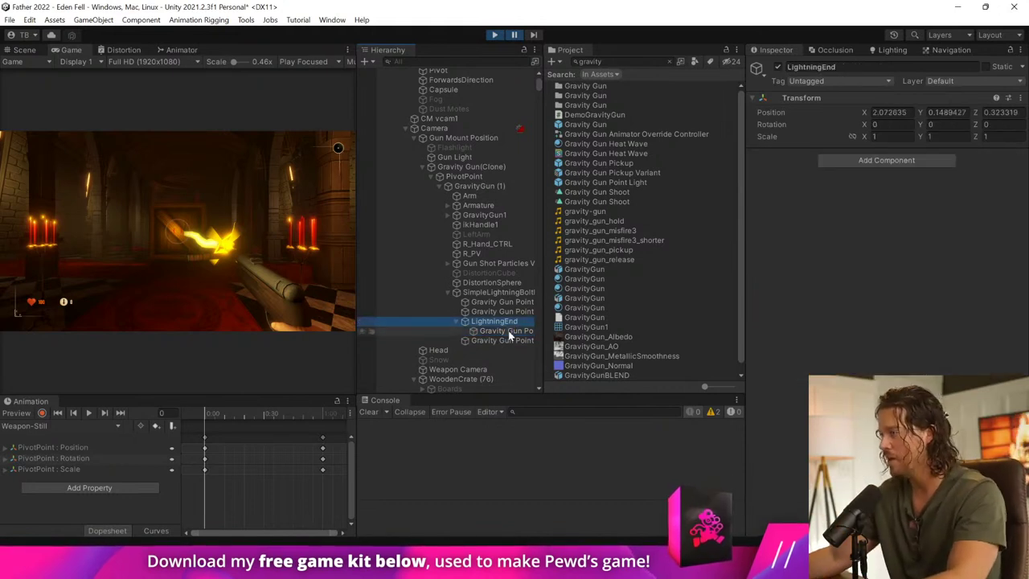
{"action": "left_click_drag", "start_coordinate": [510, 344], "coordinate": [519, 332]}
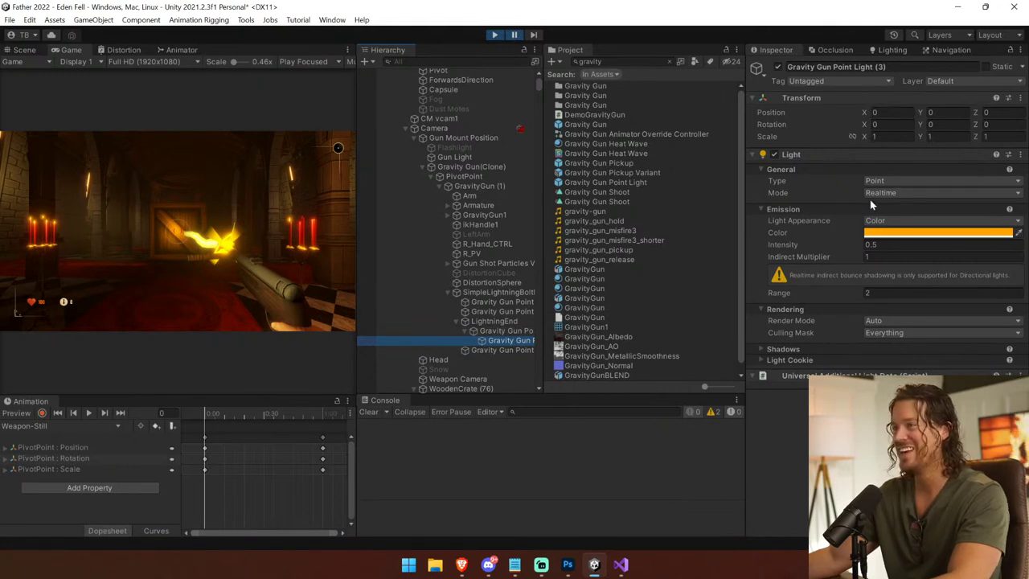
Step: Give the nested light, Gravity Gun Point Light (3), a range of 0.28 and an intensity of about 312.96
{"action": "left_click_drag", "start_coordinate": [837, 248], "coordinate": [135, 224]}
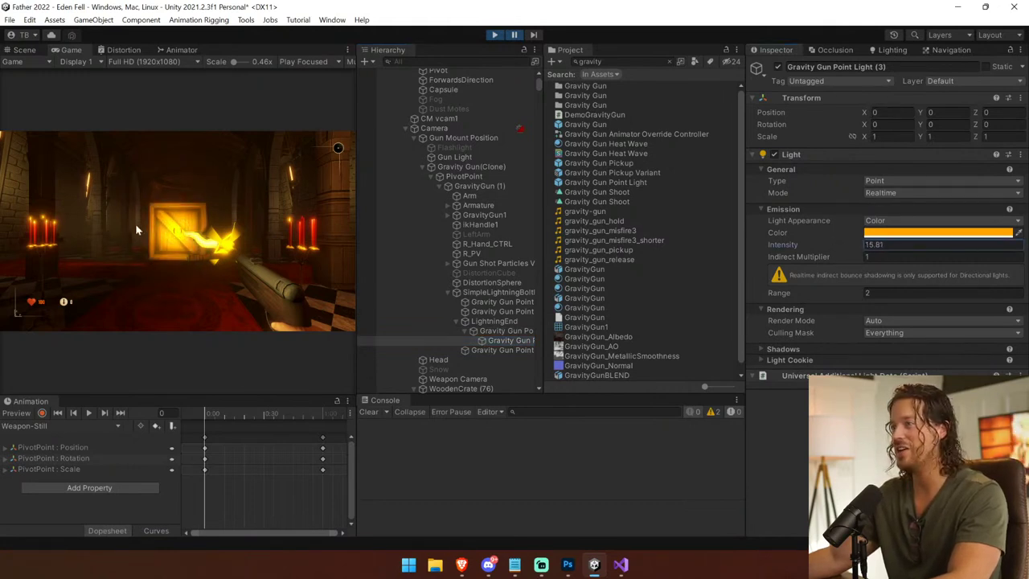
{"action": "left_click", "coordinate": [941, 292]}
{"action": "type", "text": "1"}
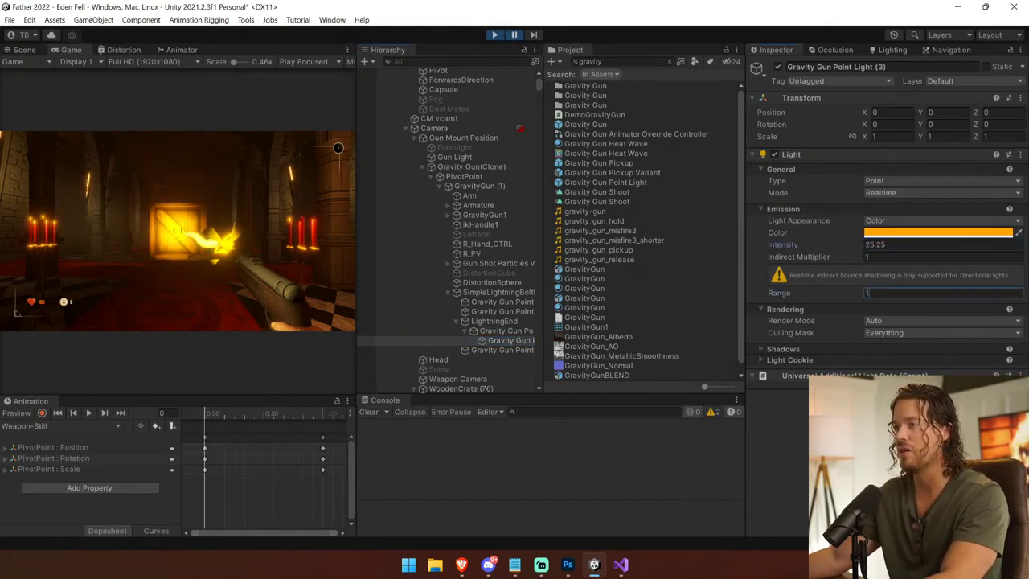
{"action": "left_click_drag", "start_coordinate": [861, 295], "coordinate": [833, 292]}
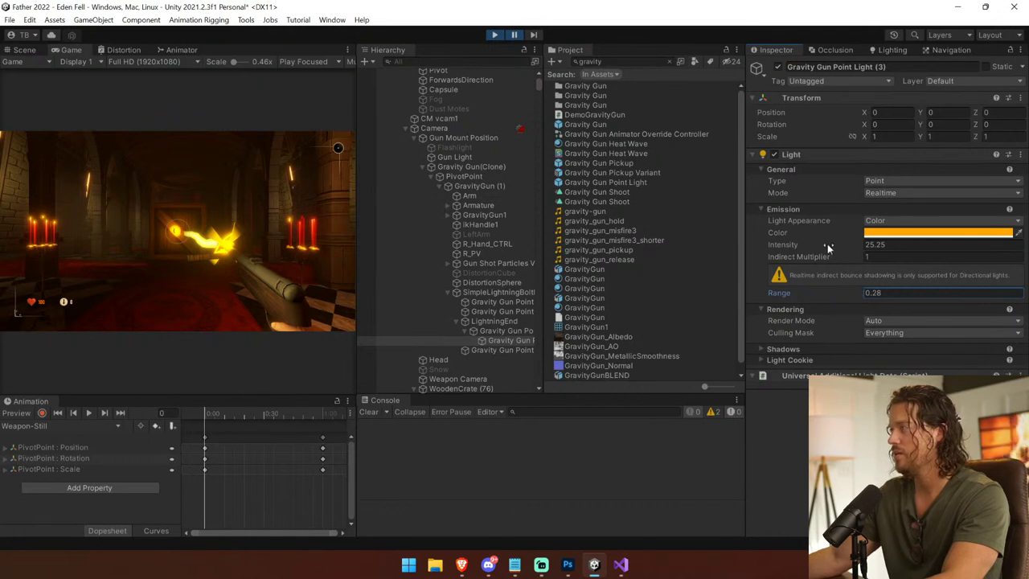
{"action": "left_click_drag", "start_coordinate": [827, 244], "coordinate": [183, 231]}
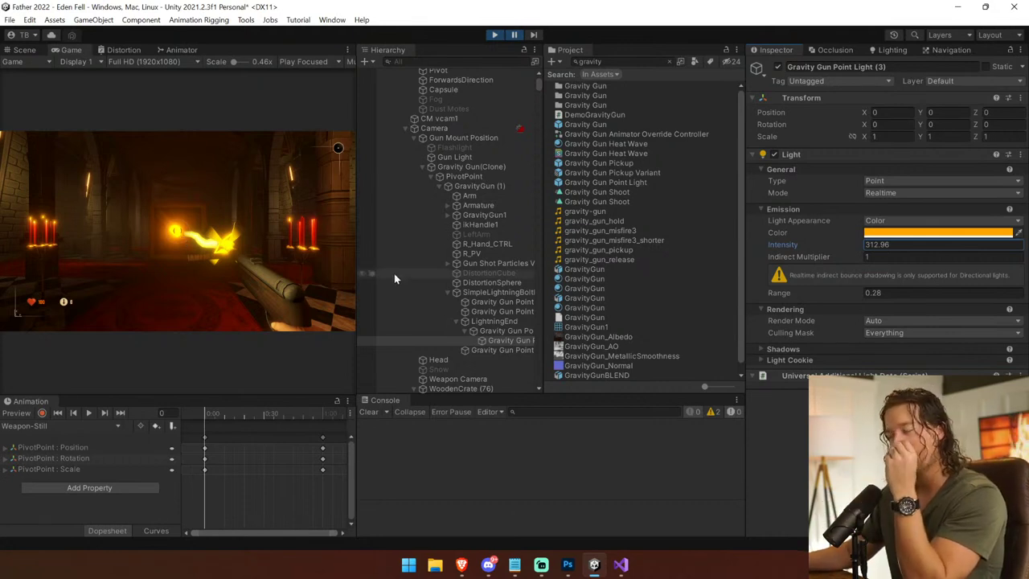
Step: Shift the parent Gravity Gun Point Light (2) to about Z -0.033, undoing a trial Y position of 1.3
{"action": "left_click", "coordinate": [507, 332]}
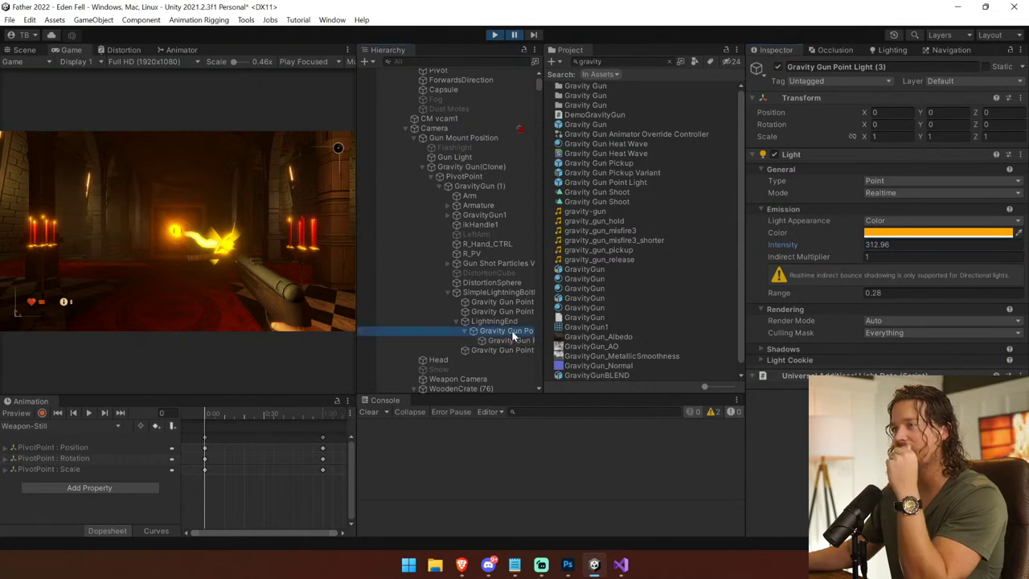
{"action": "left_click", "coordinate": [941, 113]}
{"action": "type", "text": "1.3"}
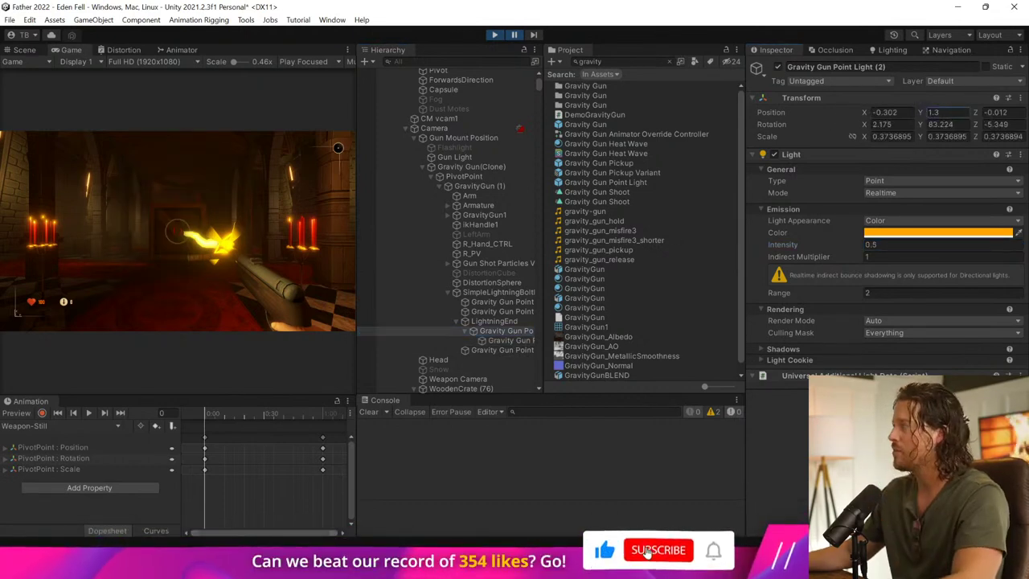
{"action": "key", "text": "ctrl+z"}
{"action": "left_click_drag", "start_coordinate": [978, 115], "coordinate": [1002, 116]}
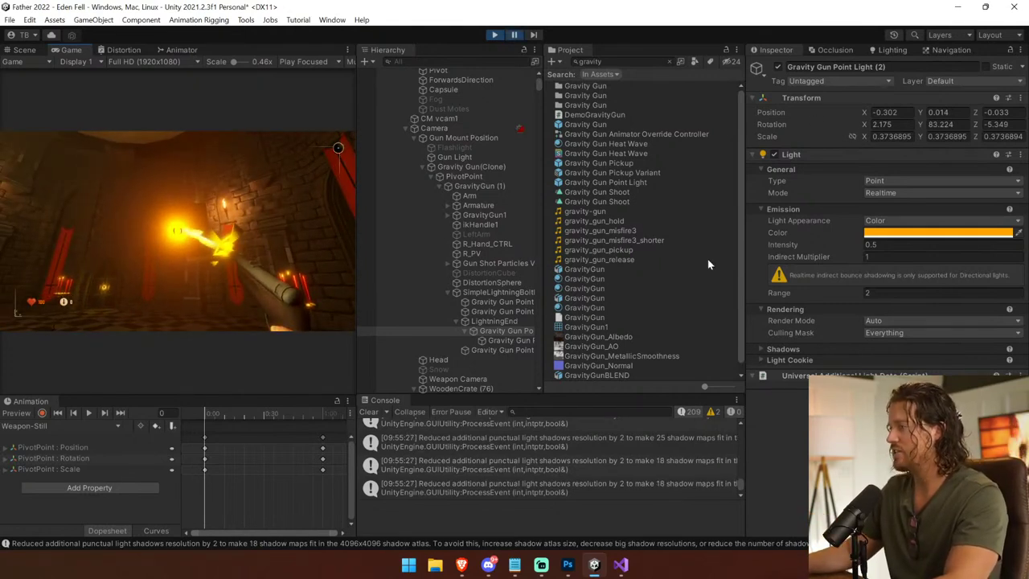
Step: Reduce the range of the nested Gravity Gun Point Light (3) to 0.13
{"action": "left_click", "coordinate": [506, 340]}
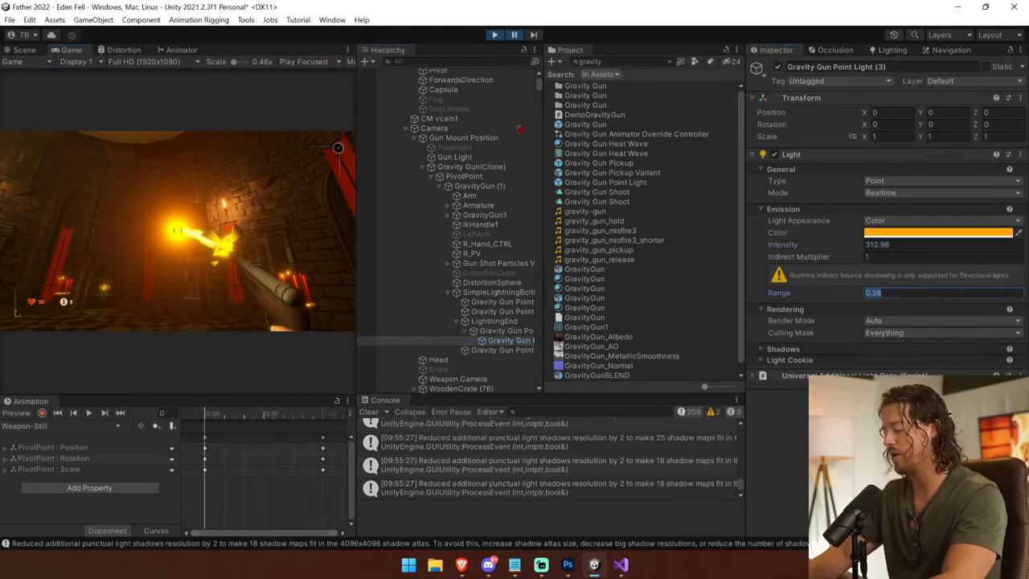
{"action": "type", "text": "1"}
{"action": "key", "text": "BackSpace"}
{"action": "type", "text": "2"}
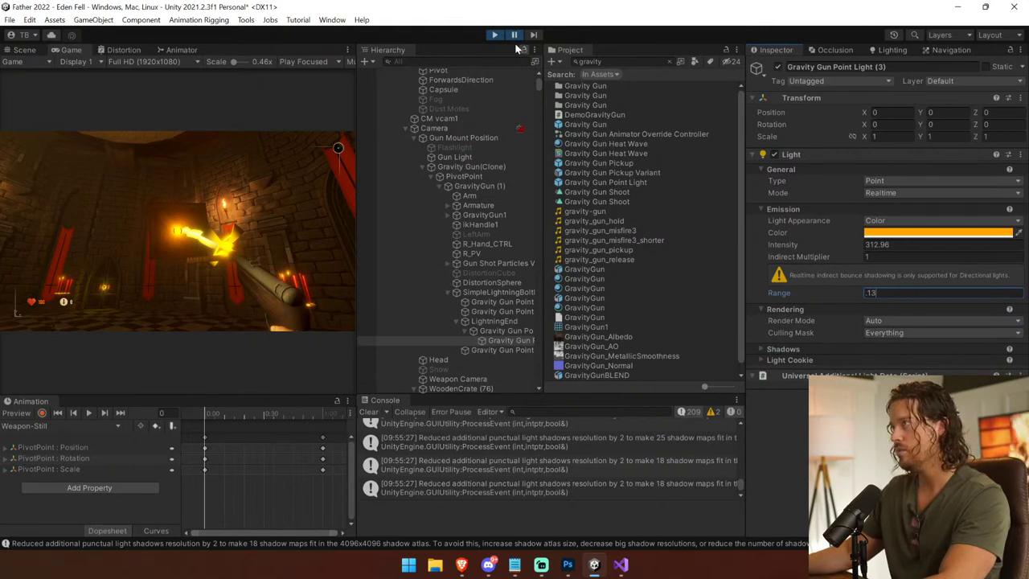
Step: Resume the game and playtest the gravity gun's lighting by releasing and picking up props
{"action": "left_click", "coordinate": [515, 35]}
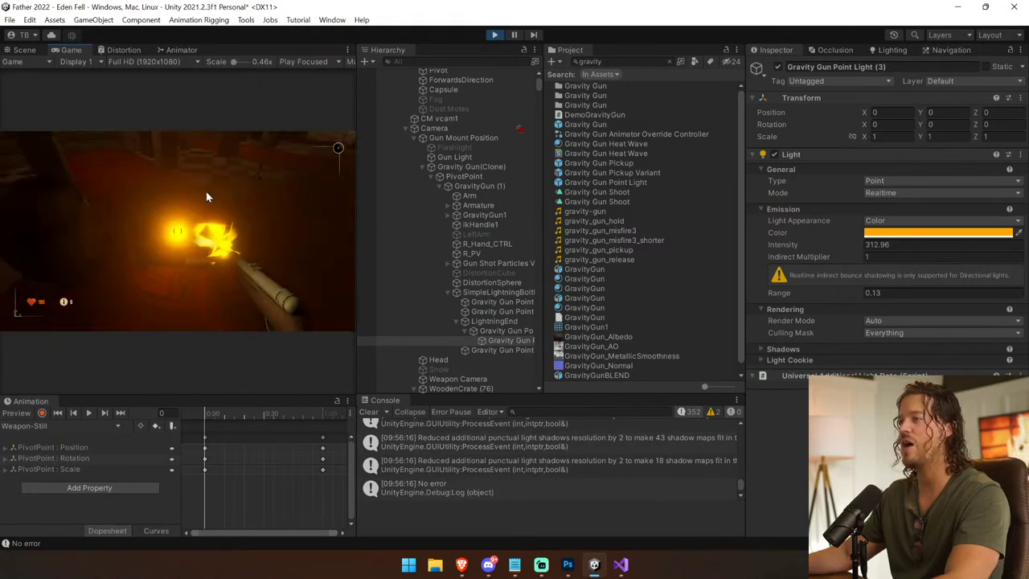
{"action": "left_click", "coordinate": [199, 181]}
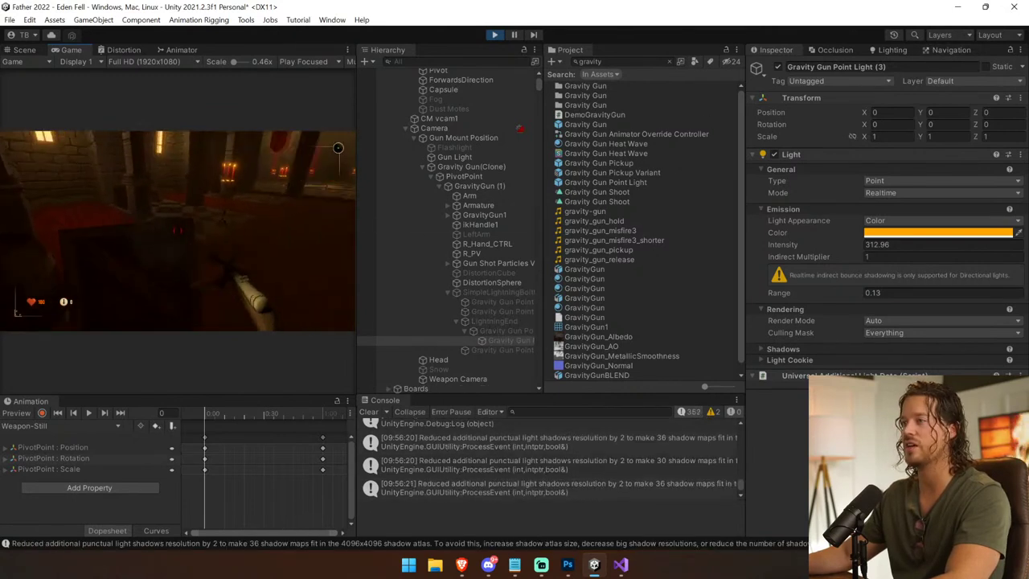
{"action": "left_click", "coordinate": [177, 231]}
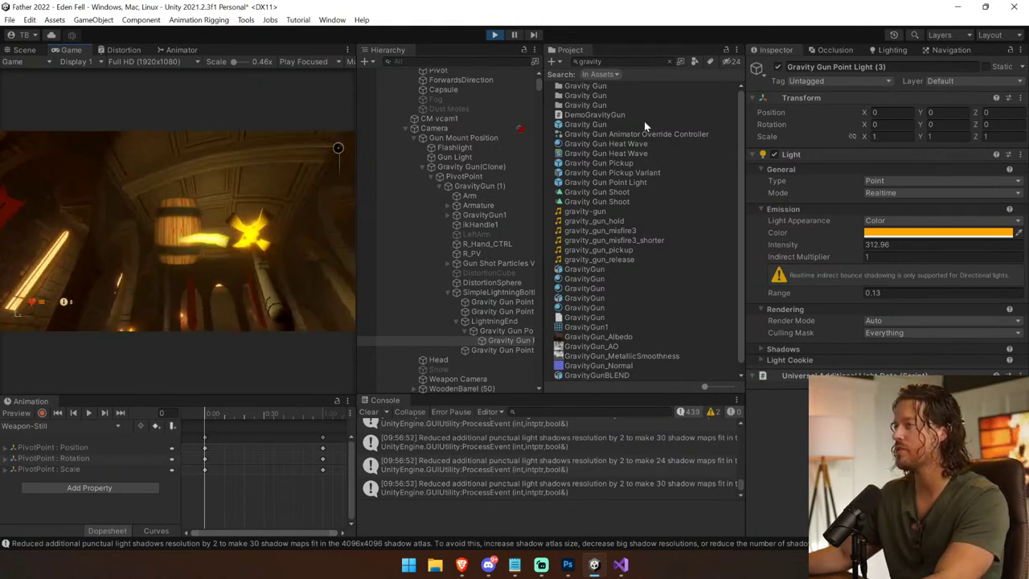
Step: Change Gravity Gun Point Light (2) under LightningEnd to the Spot type and show the Scene view
{"action": "left_click", "coordinate": [507, 331]}
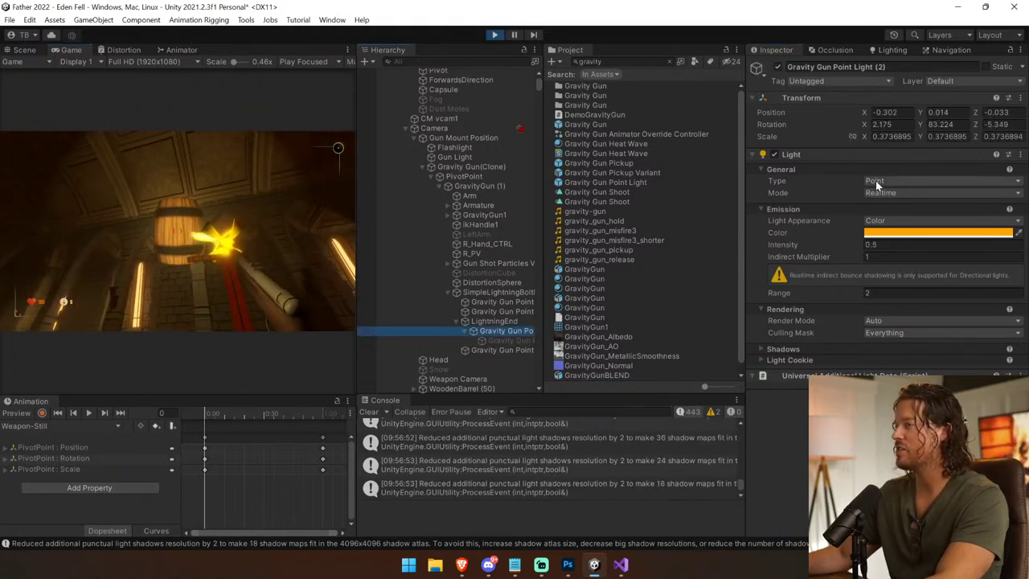
{"action": "left_click", "coordinate": [897, 180]}
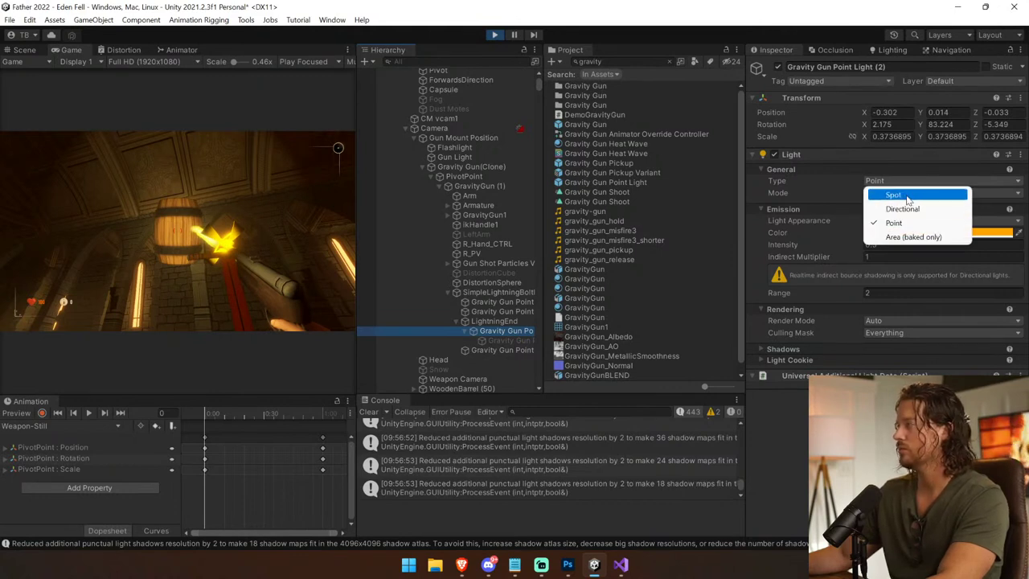
{"action": "left_click", "coordinate": [907, 195]}
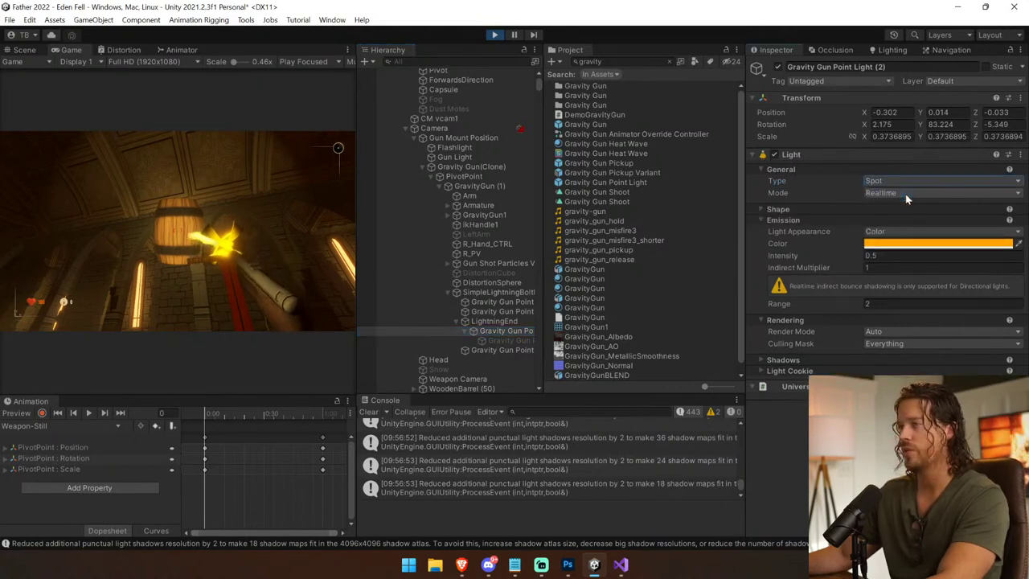
{"action": "left_click", "coordinate": [22, 50]}
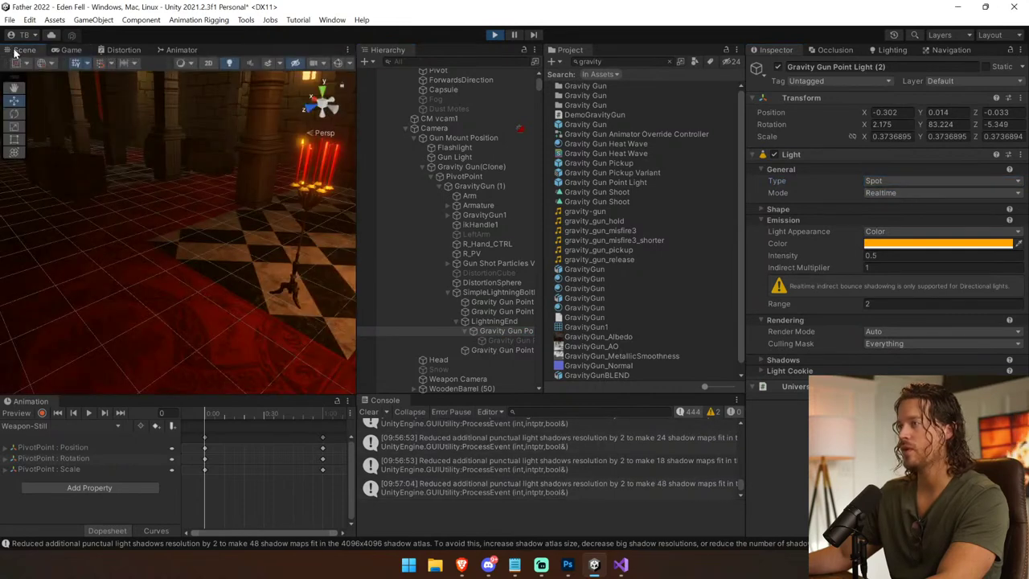
Step: Pause the game and reparent Gravity Gun Point Light (2) to LightningStart under GravityGun1
{"action": "left_click", "coordinate": [492, 35]}
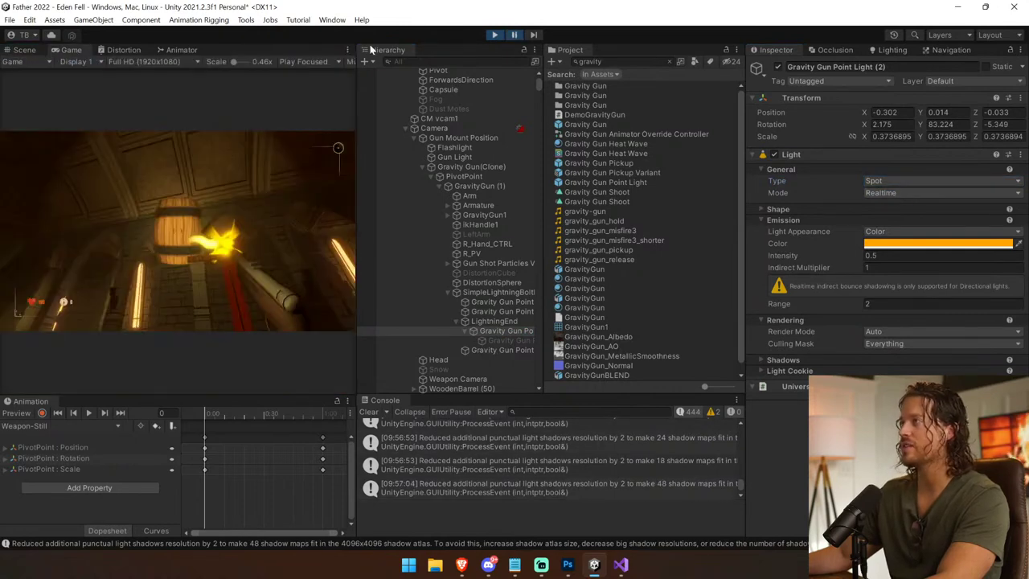
{"action": "left_click", "coordinate": [23, 50]}
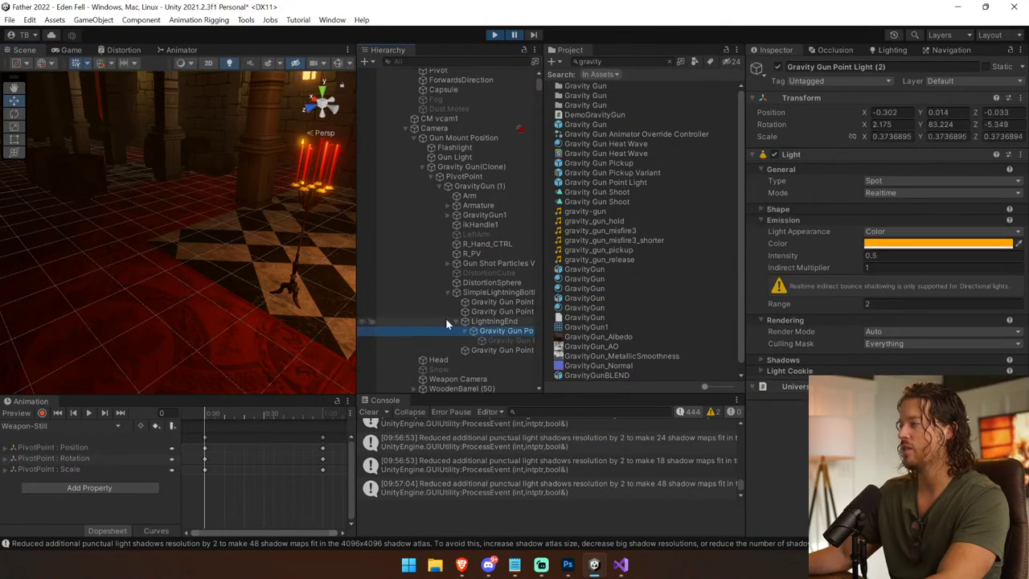
{"action": "middle_click_drag", "start_coordinate": [228, 220], "coordinate": [37, 199]}
{"action": "right_click_drag", "start_coordinate": [37, 200], "coordinate": [2, 192]}
{"action": "middle_click_drag", "start_coordinate": [212, 225], "coordinate": [18, 85]}
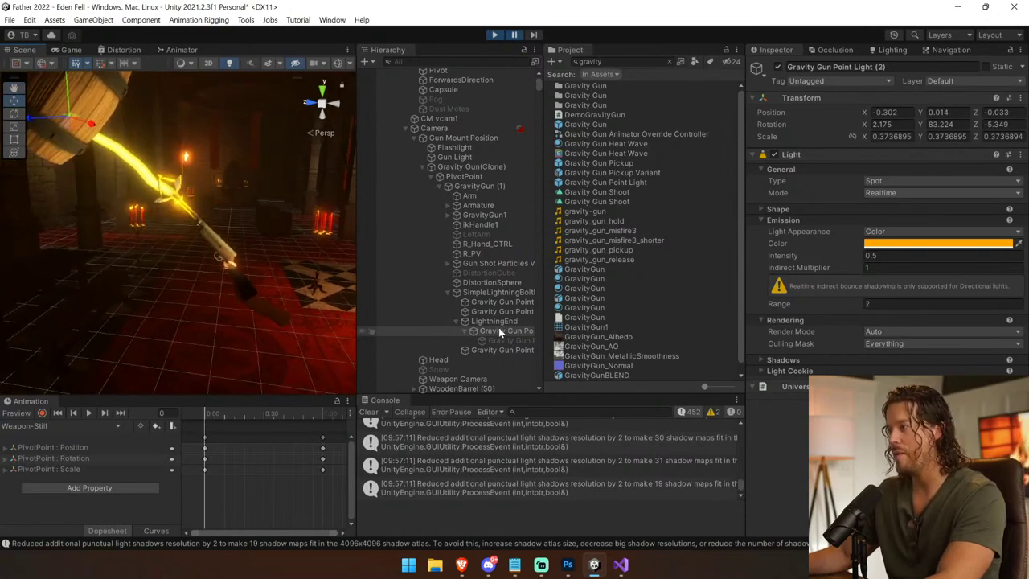
{"action": "mouse_move", "coordinate": [499, 328]}
{"action": "left_mouse_down"}
{"action": "mouse_move", "coordinate": [508, 291]}
{"action": "mouse_move", "coordinate": [479, 172]}
{"action": "mouse_move", "coordinate": [476, 214]}
{"action": "mouse_move", "coordinate": [491, 234]}
{"action": "mouse_move", "coordinate": [499, 225]}
{"action": "left_mouse_up"}
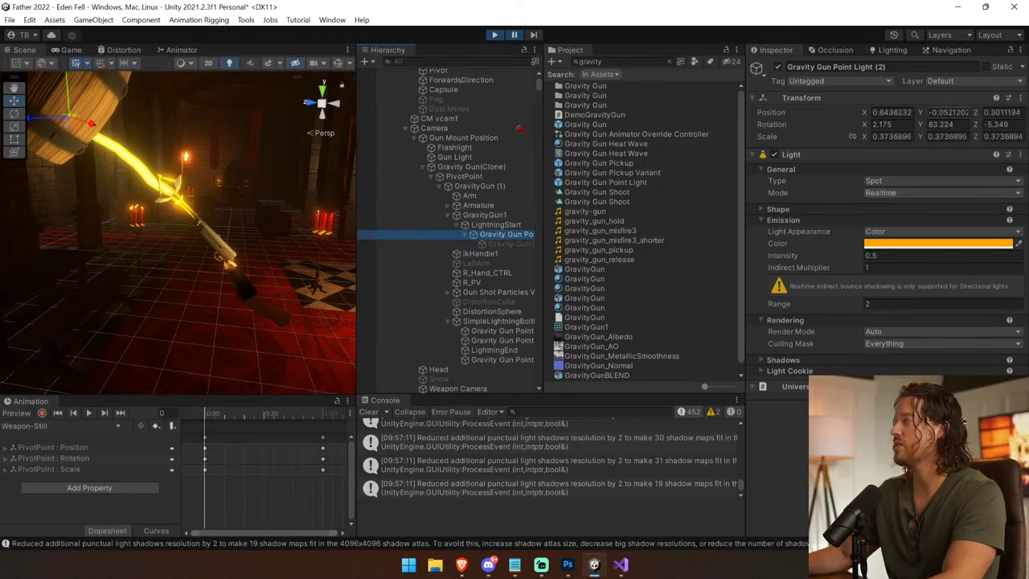
Step: Reset Gravity Gun Point Light (2) to position 0, rotation 0 and scale 1 on all axes
{"action": "type", "text": "0"}
{"action": "key", "text": "Tab"}
{"action": "type", "text": "0"}
{"action": "key", "text": "Tab"}
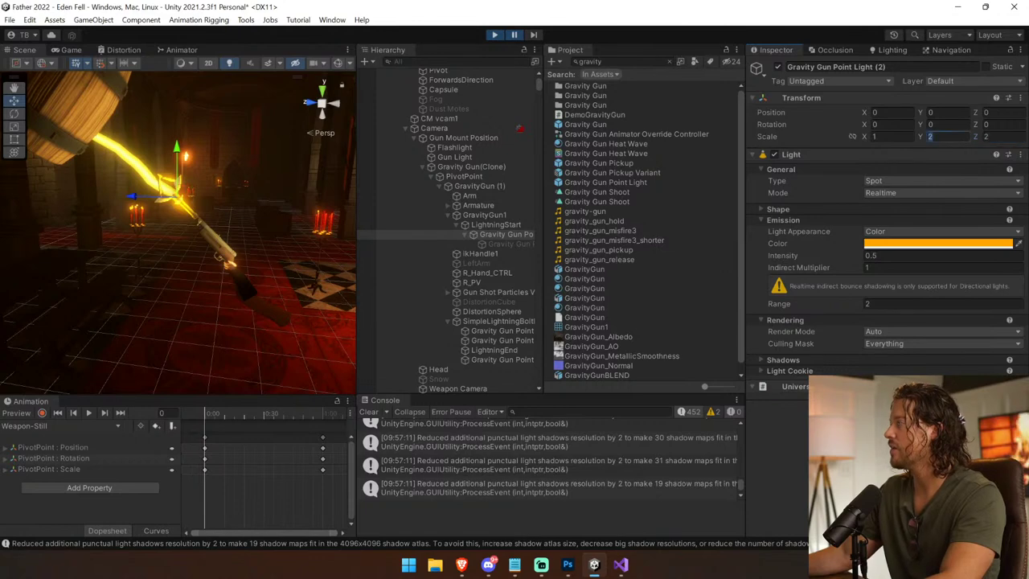
Step: Show the scene gizmos, switch the handles to Local orientation and rotate Gravity Gun Point Light (2) to 90 degrees on Y
{"action": "right_click_drag", "start_coordinate": [177, 252], "coordinate": [54, 177]}
{"action": "left_click", "coordinate": [337, 63]}
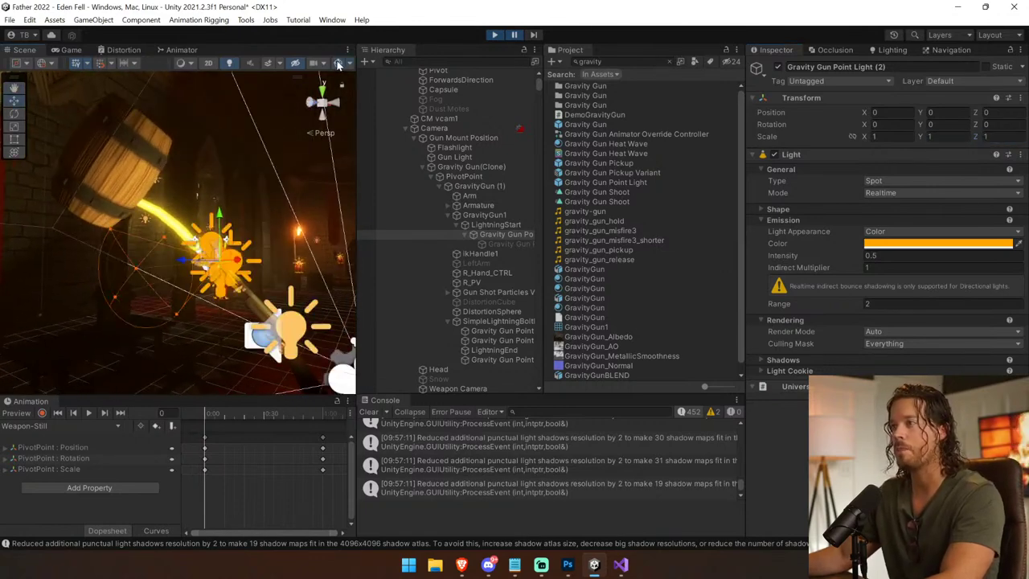
{"action": "left_click", "coordinate": [15, 114]}
{"action": "left_click_drag", "start_coordinate": [120, 161], "coordinate": [212, 225], "text": "alt"}
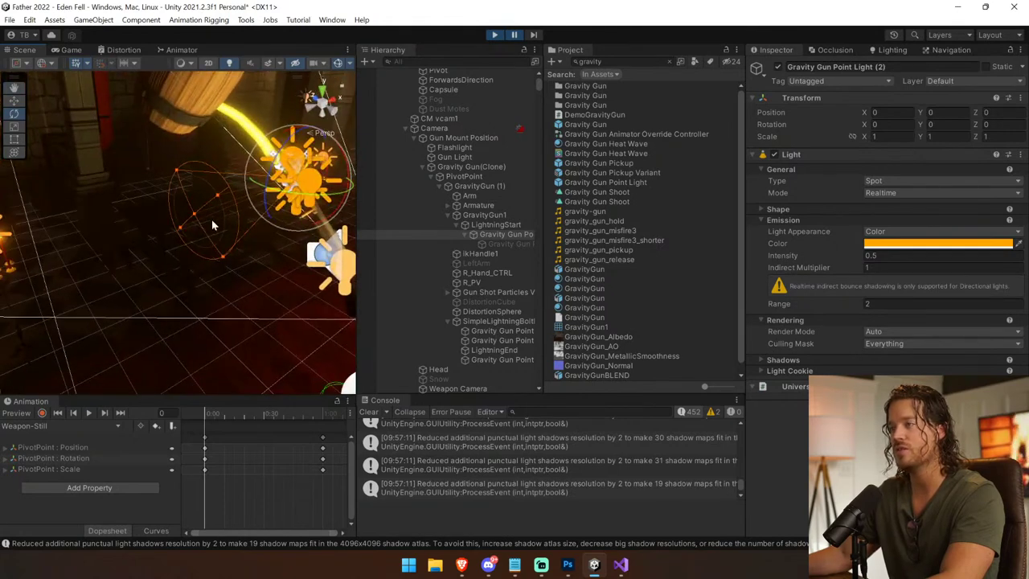
{"action": "right_click_drag", "start_coordinate": [213, 225], "coordinate": [155, 279]}
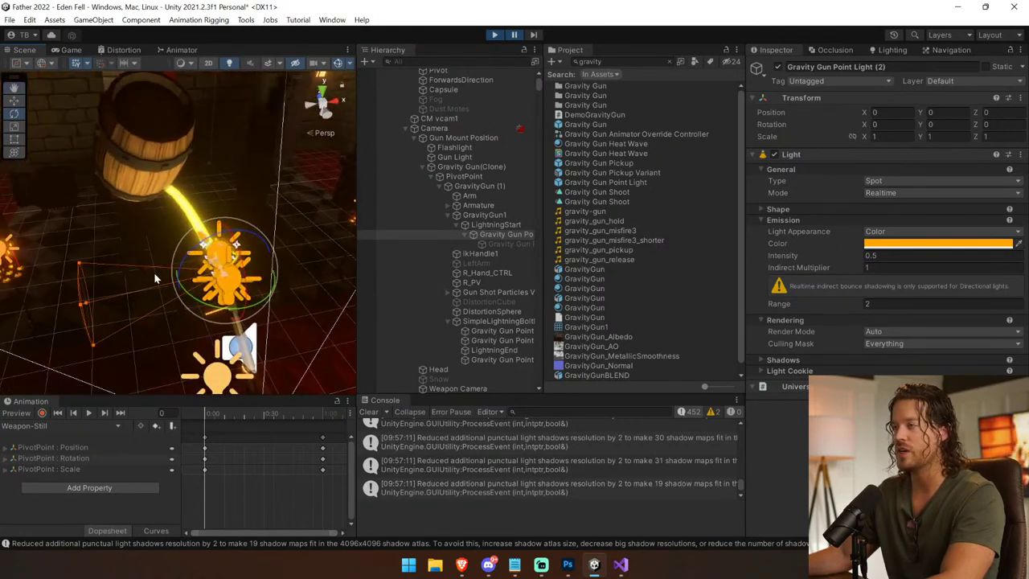
{"action": "left_click", "coordinate": [46, 65]}
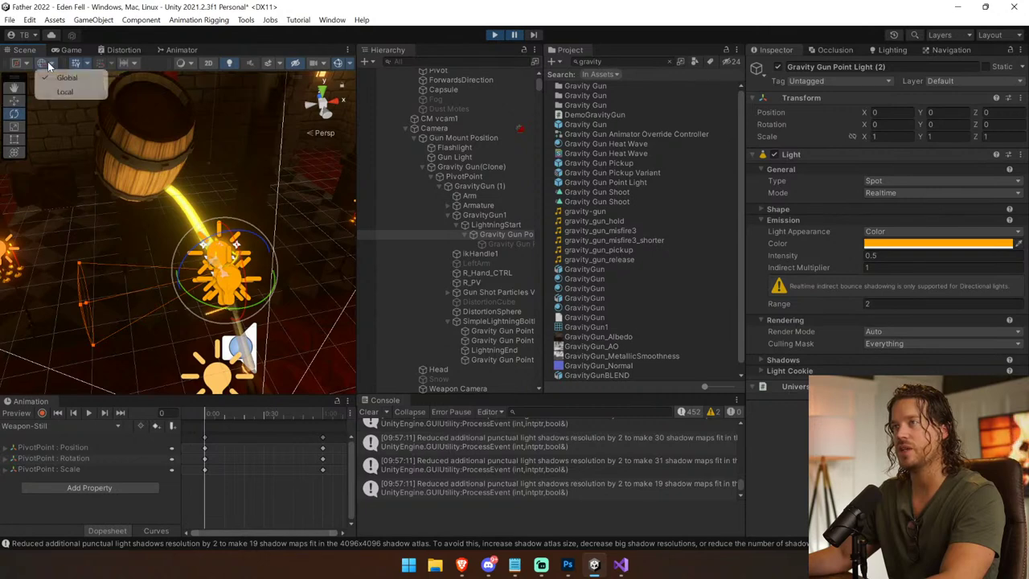
{"action": "left_click", "coordinate": [60, 93]}
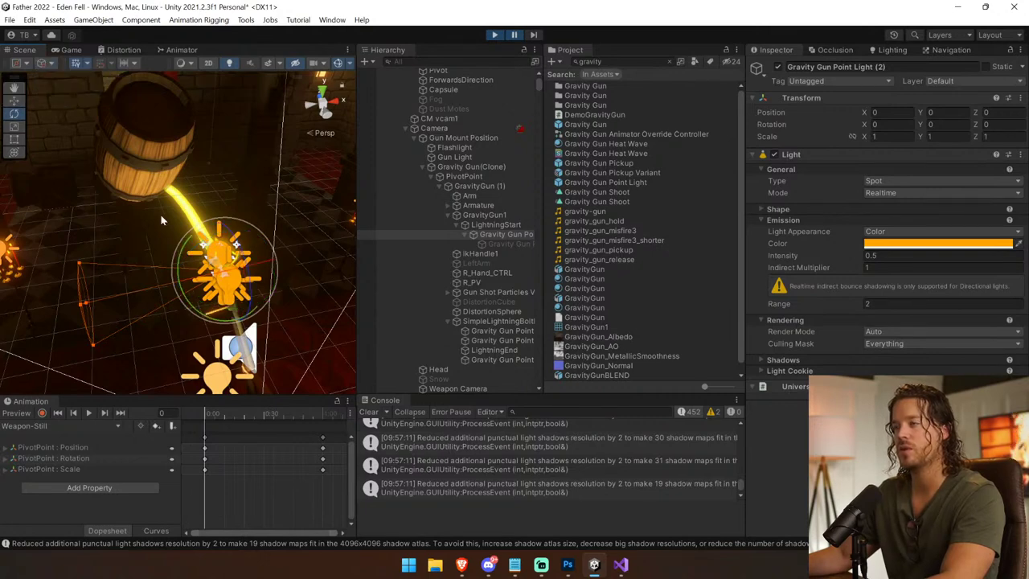
{"action": "left_click_drag", "start_coordinate": [185, 257], "coordinate": [229, 188]}
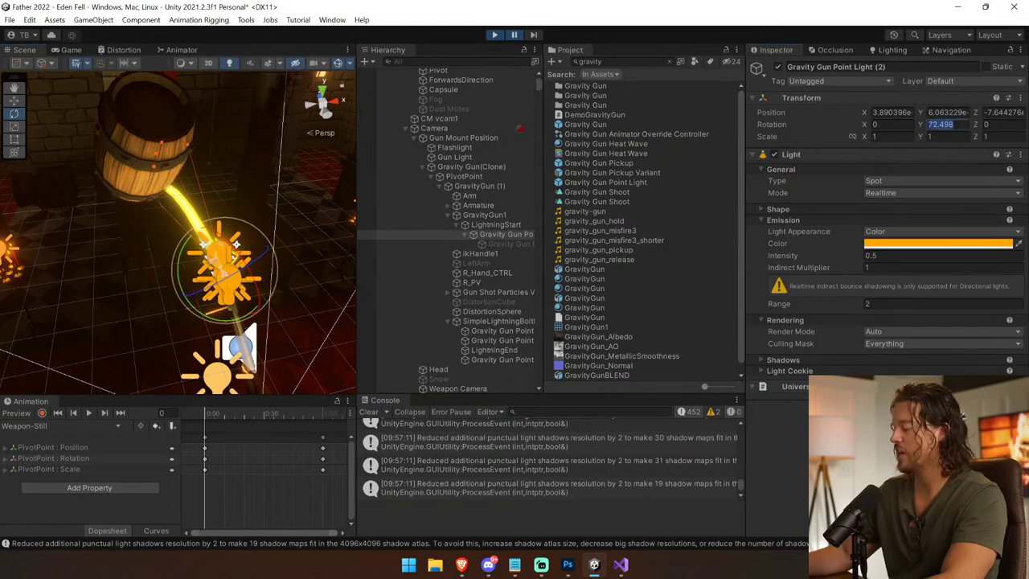
{"action": "type", "text": "90"}
Step: Try a Y rotation of 180 on GravityGun1, rotate it freehand to about 167.4 degrees and check the Game view
{"action": "scroll", "coordinate": [241, 273], "scroll_direction": "up", "scroll_amount": 4}
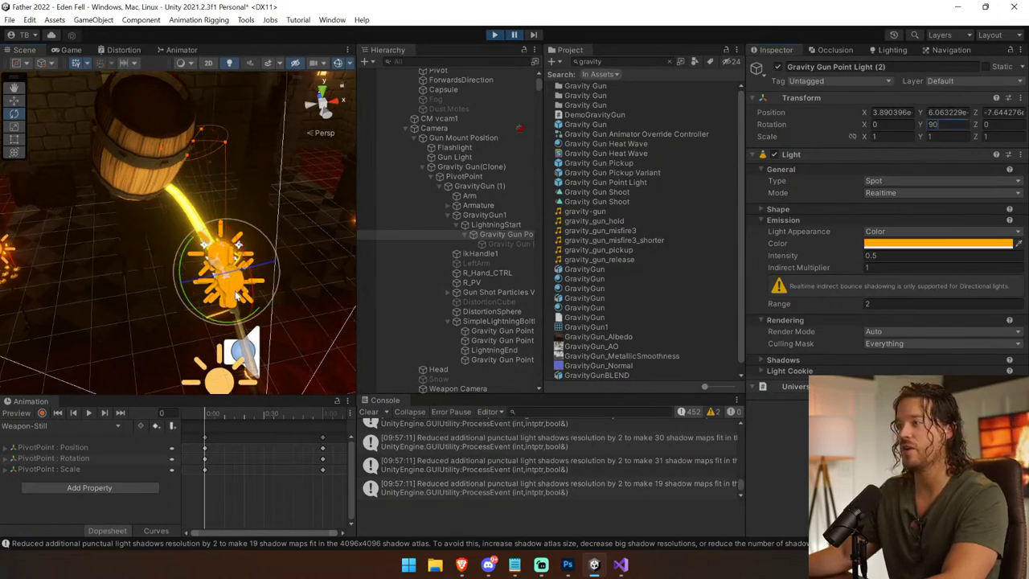
{"action": "right_click_drag", "start_coordinate": [193, 209], "coordinate": [201, 244]}
{"action": "middle_click_drag", "start_coordinate": [201, 245], "coordinate": [43, 209]}
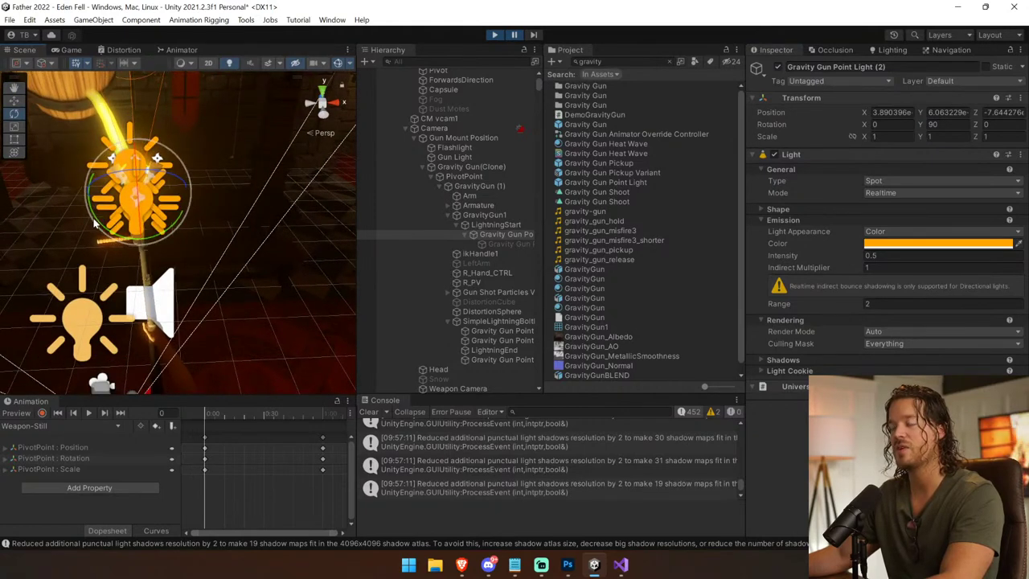
{"action": "scroll", "coordinate": [97, 222], "scroll_direction": "up", "scroll_amount": 4}
{"action": "middle_click_drag", "start_coordinate": [102, 220], "coordinate": [202, 339]}
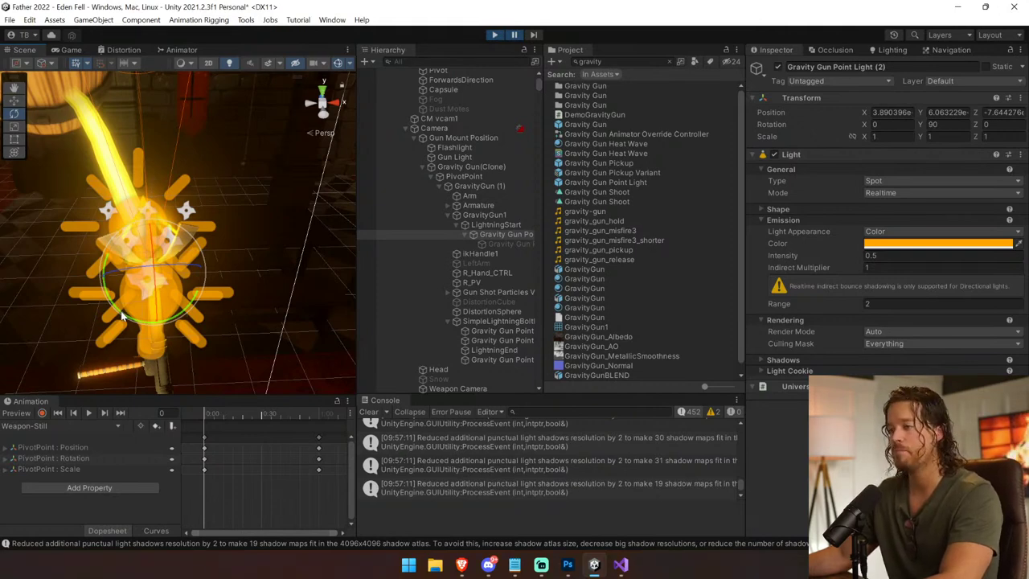
{"action": "left_click", "coordinate": [487, 214]}
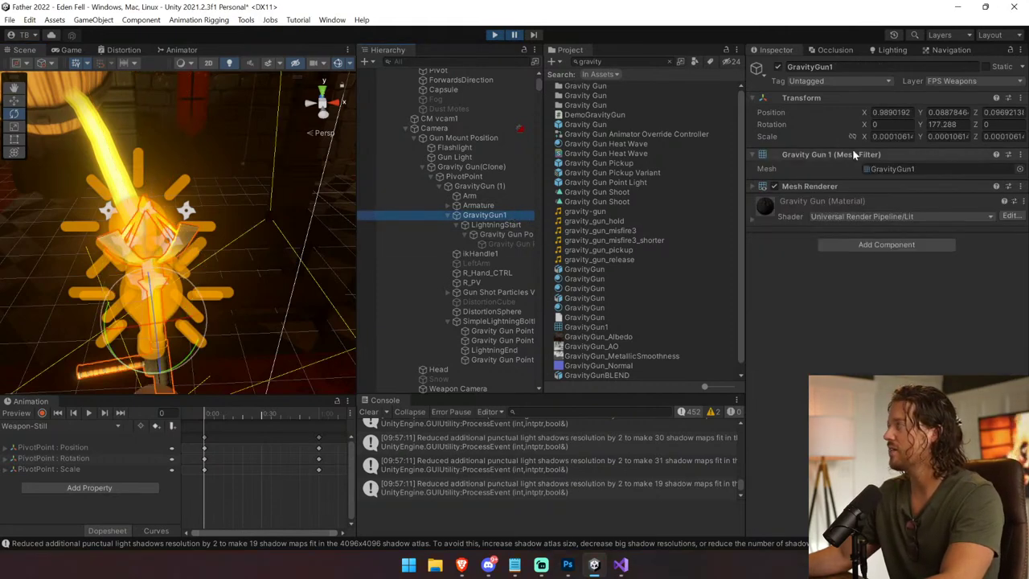
{"action": "left_click", "coordinate": [942, 124]}
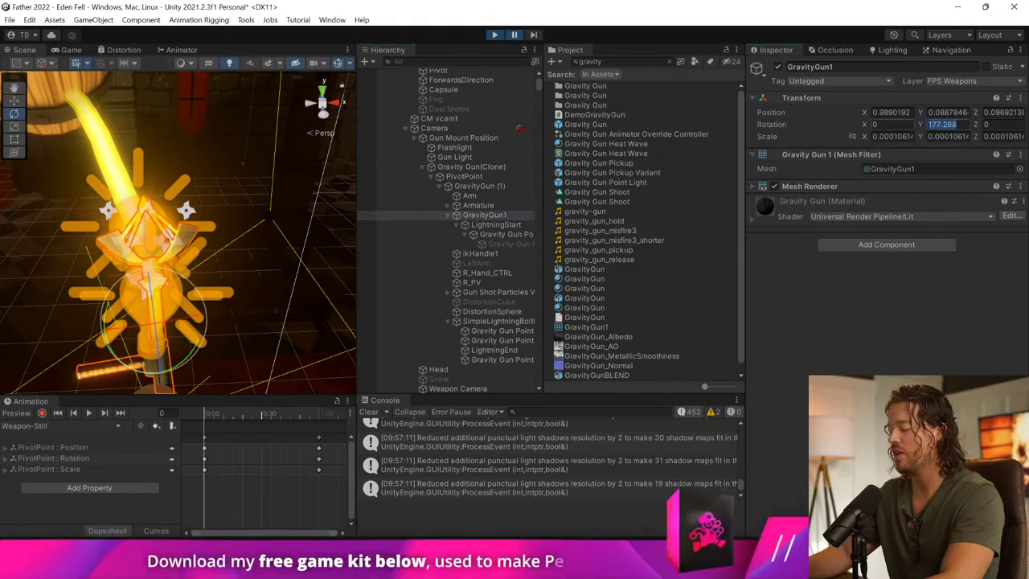
{"action": "type", "text": "180"}
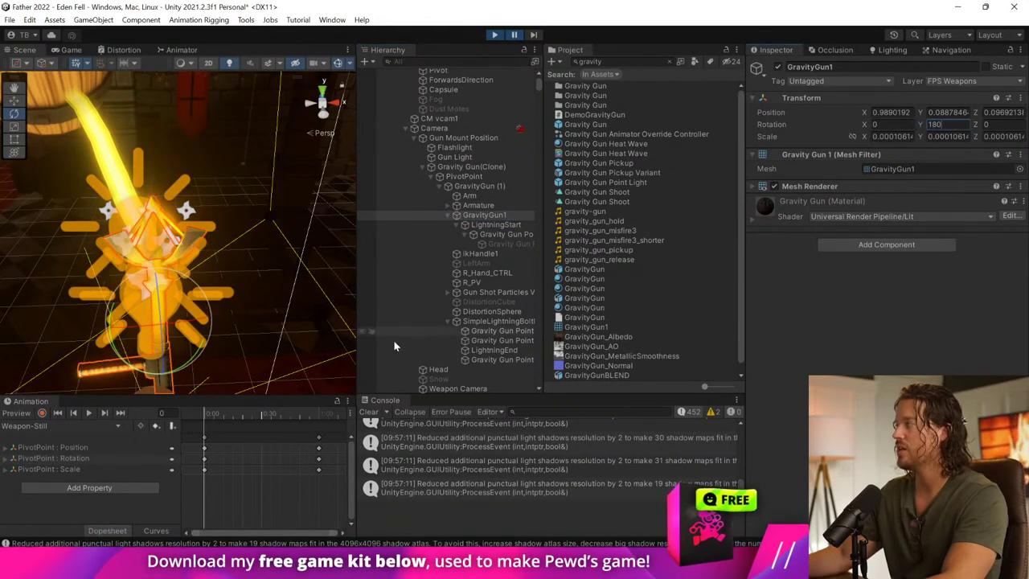
{"action": "right_click_drag", "start_coordinate": [163, 316], "coordinate": [148, 338]}
{"action": "left_click_drag", "start_coordinate": [149, 338], "coordinate": [161, 346]}
{"action": "left_click", "coordinate": [83, 48]}
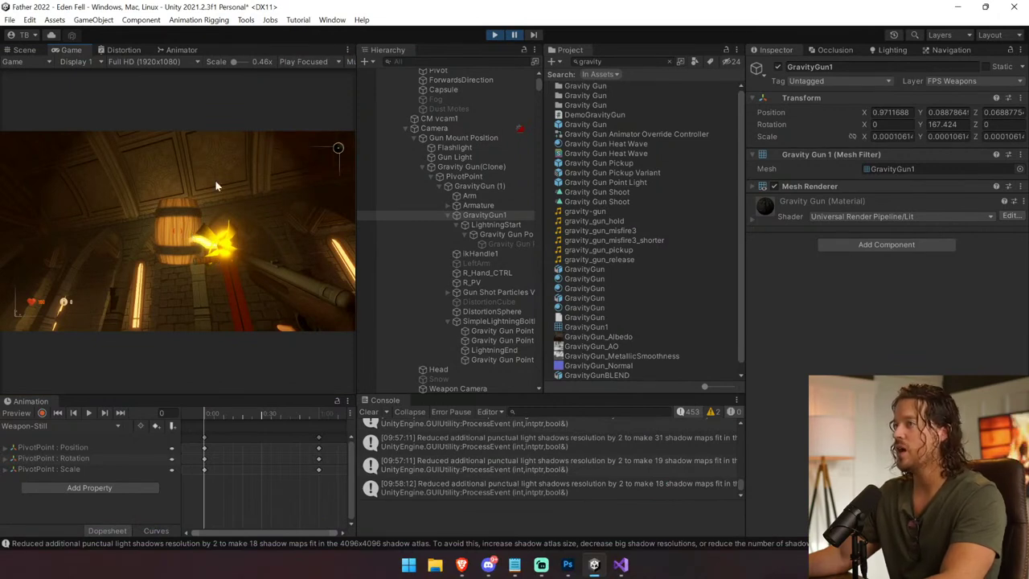
Step: Rotate Gravity Gun Point Light (2) in the Scene view to about 83 degrees on Y, aiming it at the held barrel
{"action": "left_click", "coordinate": [24, 49]}
{"action": "left_click", "coordinate": [499, 234]}
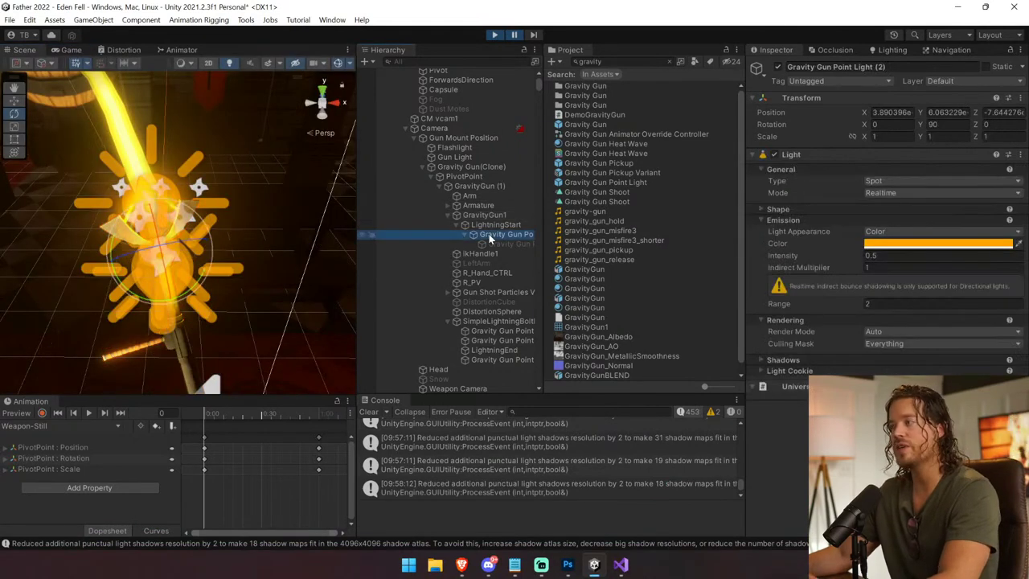
{"action": "right_click_drag", "start_coordinate": [223, 265], "coordinate": [191, 162]}
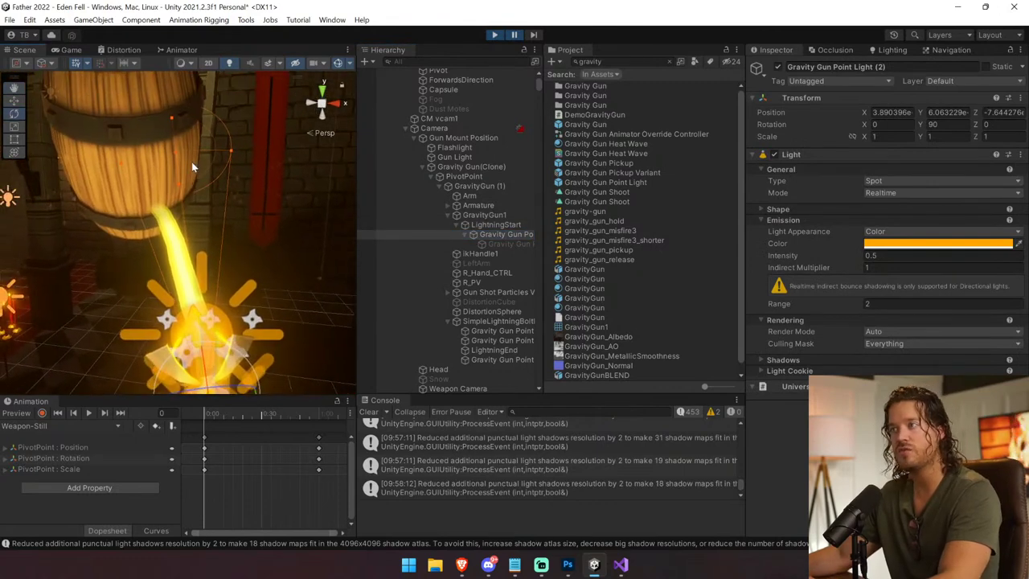
{"action": "middle_click_drag", "start_coordinate": [191, 161], "coordinate": [209, 150]}
{"action": "right_click_drag", "start_coordinate": [209, 149], "coordinate": [200, 216]}
{"action": "key", "text": "e"}
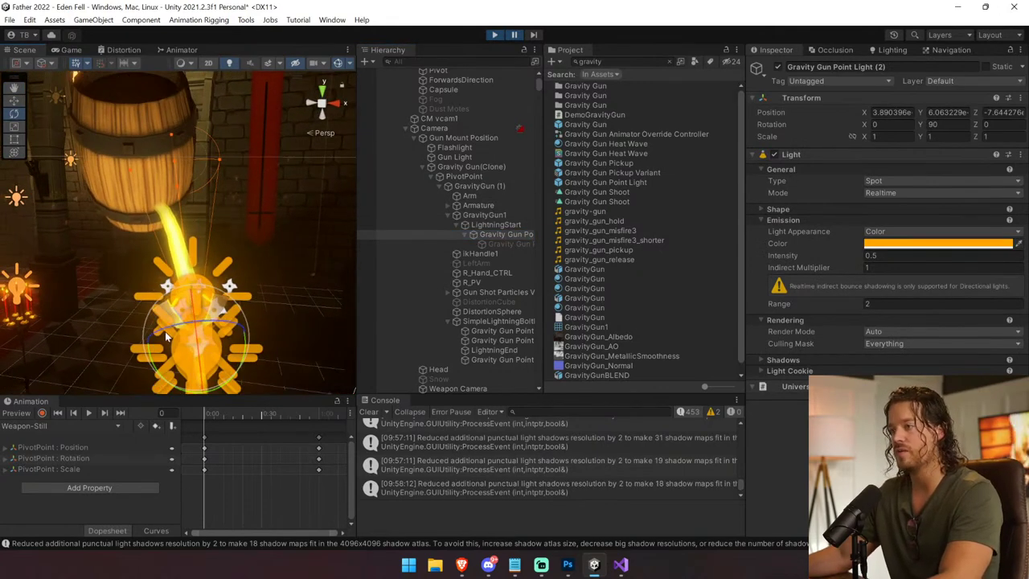
{"action": "left_click_drag", "start_coordinate": [157, 372], "coordinate": [167, 382]}
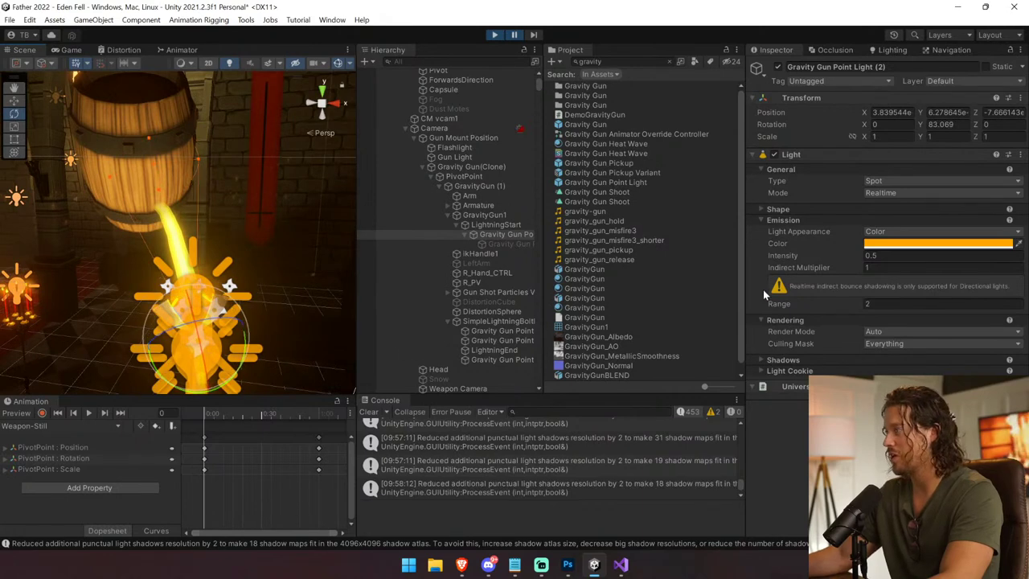
Step: Raise the spot light's intensity to about 239 and set its range to 10 while viewing the Game view
{"action": "left_click", "coordinate": [838, 257]}
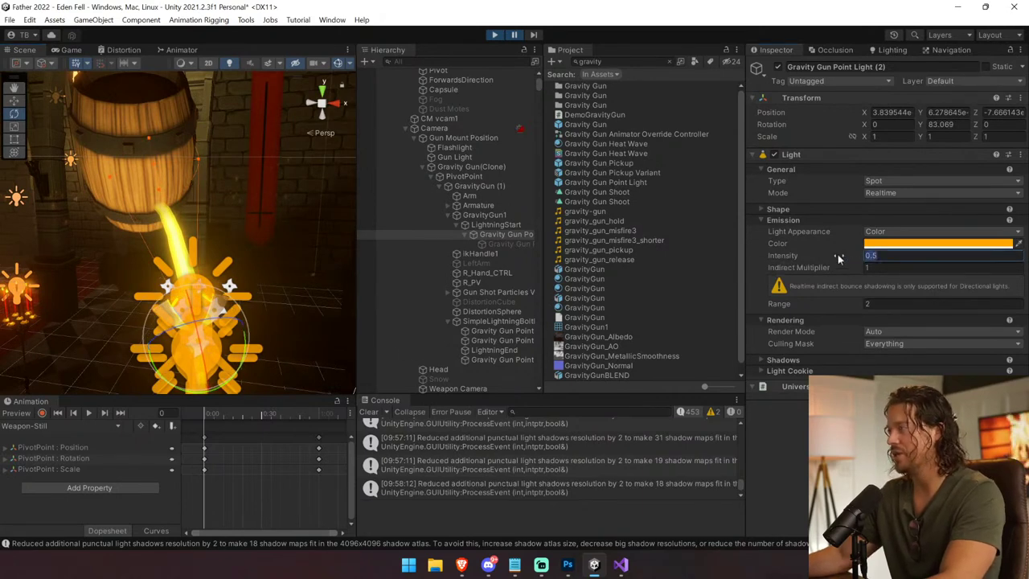
{"action": "left_click", "coordinate": [71, 50]}
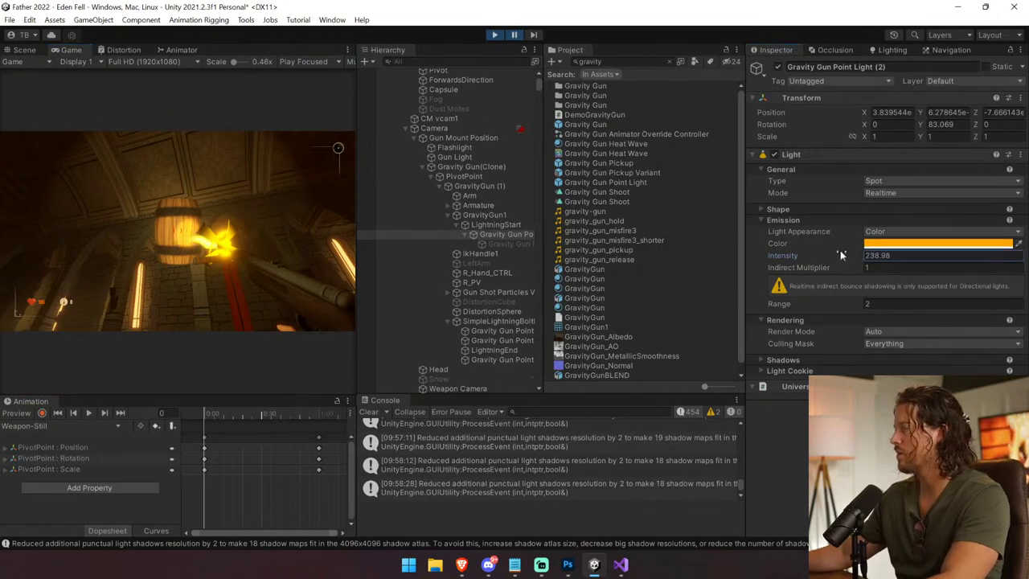
{"action": "mouse_move", "coordinate": [826, 302]}
{"action": "left_mouse_down"}
{"action": "mouse_move", "coordinate": [807, 302]}
{"action": "mouse_move", "coordinate": [833, 303]}
{"action": "left_mouse_up"}
{"action": "left_click_drag", "start_coordinate": [53, 299], "coordinate": [981, 303]}
{"action": "key", "text": "BackSpace"}
{"action": "key", "text": "BackSpace"}
{"action": "key", "text": "BackSpace"}
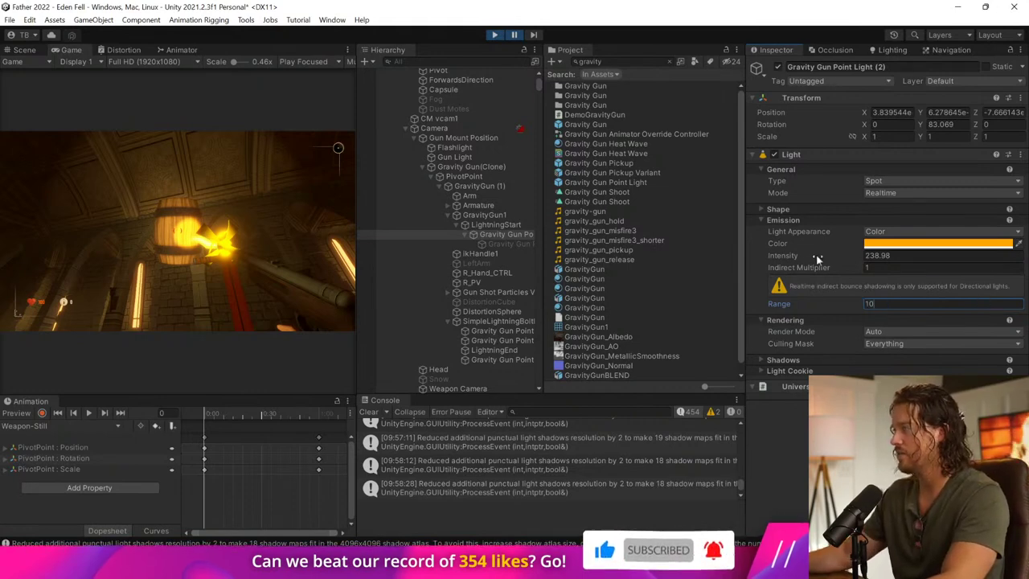
Step: Set the spot light's intensity to 100 and undo a trial change of its range
{"action": "left_click_drag", "start_coordinate": [797, 257], "coordinate": [824, 277]}
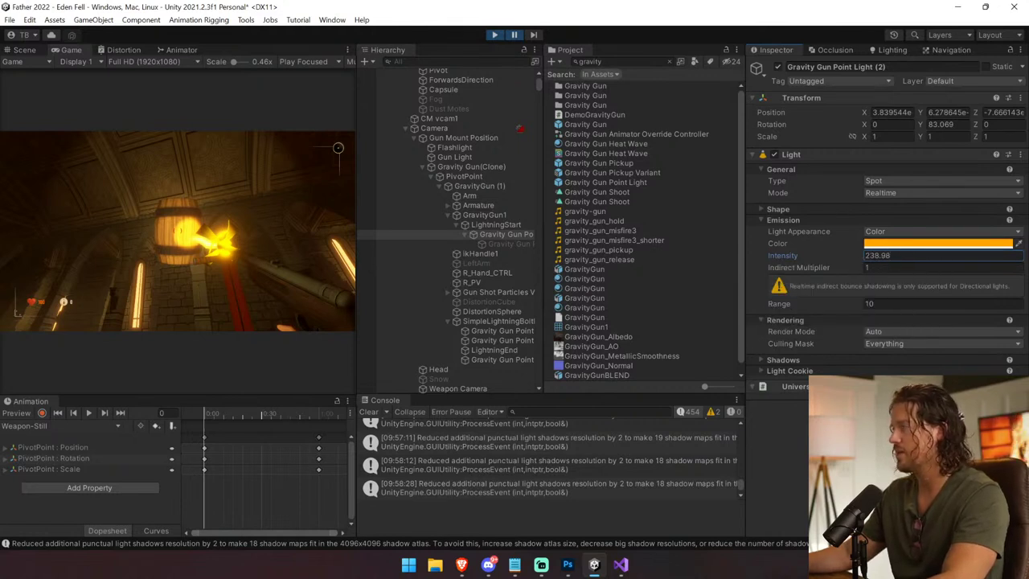
{"action": "type", "text": "100"}
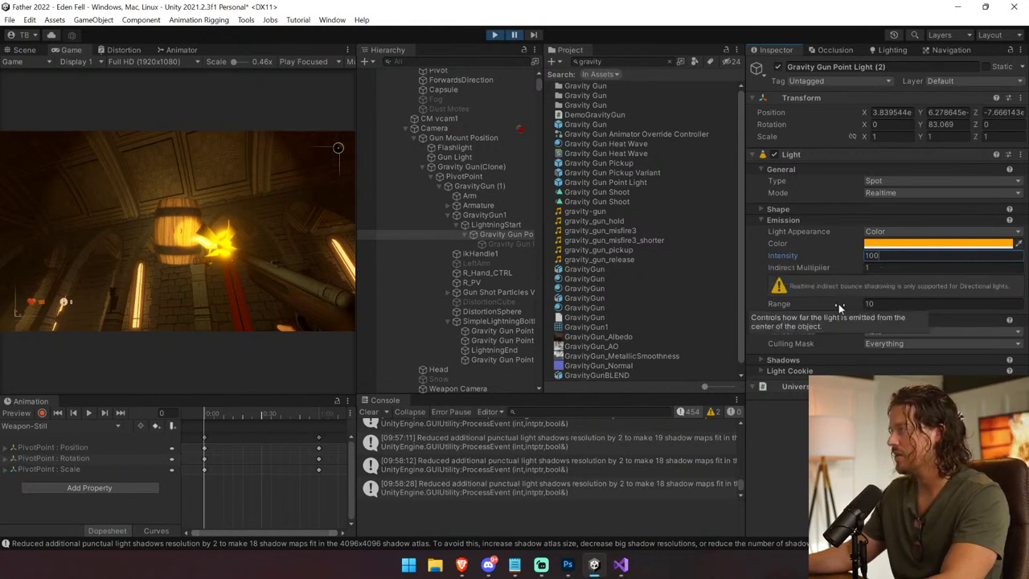
{"action": "left_click_drag", "start_coordinate": [838, 304], "coordinate": [804, 304]}
{"action": "key", "text": "ctrl+z"}
{"action": "key", "text": "ctrl+z"}
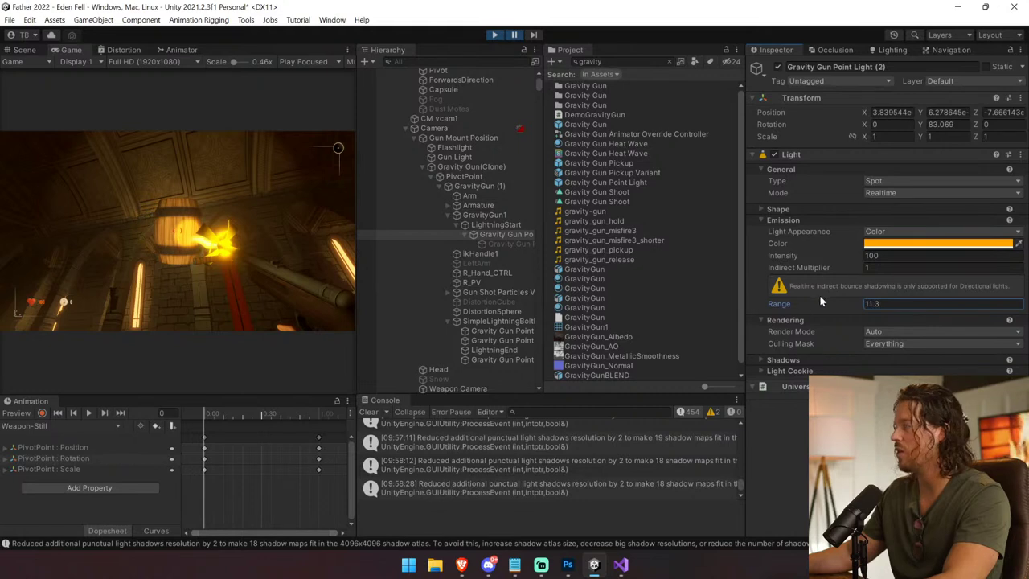
Step: Widen the spot light's outer angle to about 40.2 degrees and raise its intensity to 532
{"action": "left_click", "coordinate": [791, 209]}
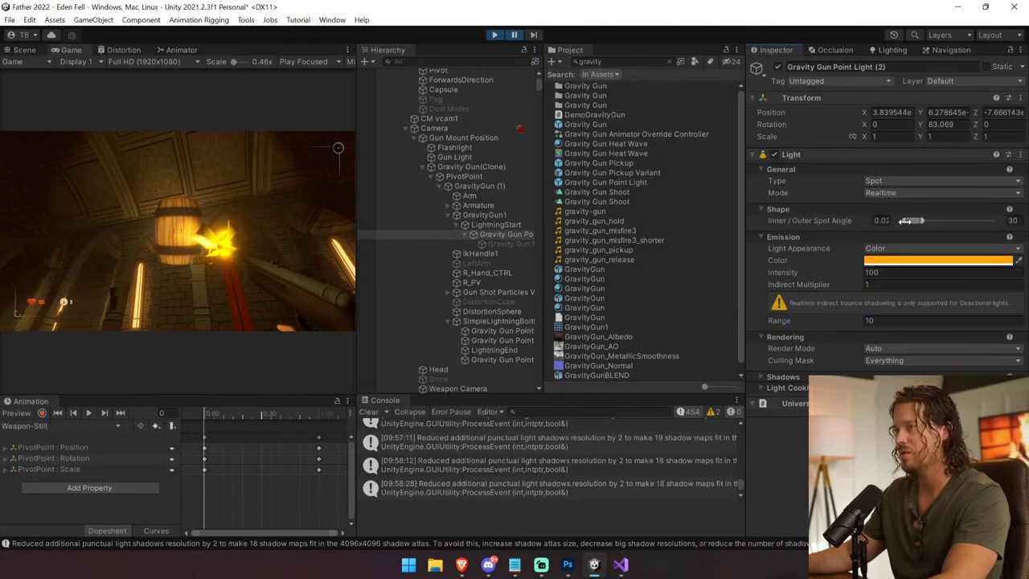
{"action": "left_click_drag", "start_coordinate": [922, 219], "coordinate": [935, 220]}
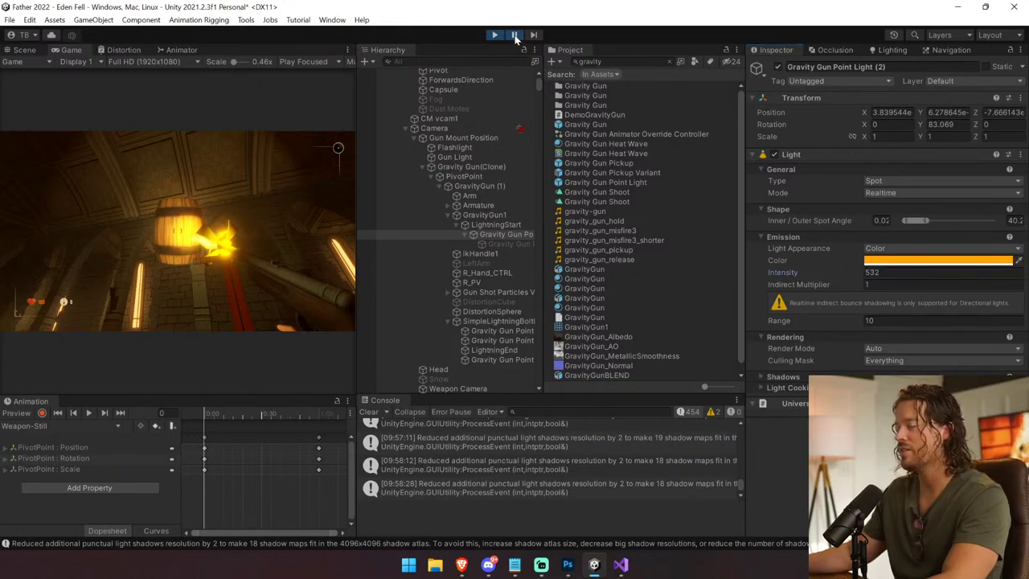
Step: Resume the game and move Gravity Gun Point Light (2) out of the gun to become a child of Gun Mount Position
{"action": "left_click", "coordinate": [515, 35]}
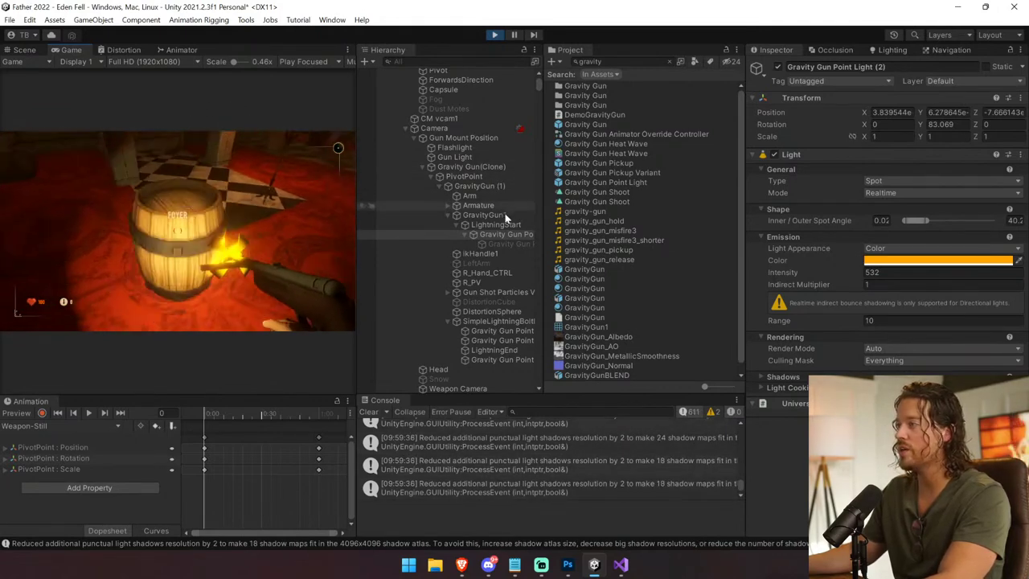
{"action": "left_click_drag", "start_coordinate": [505, 233], "coordinate": [491, 166]}
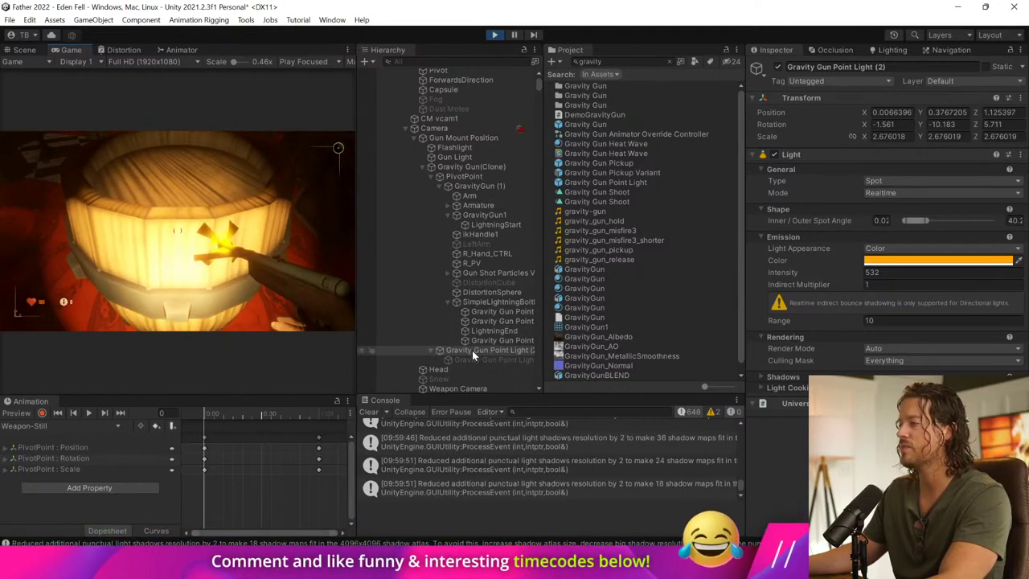
{"action": "left_click_drag", "start_coordinate": [472, 349], "coordinate": [479, 143]}
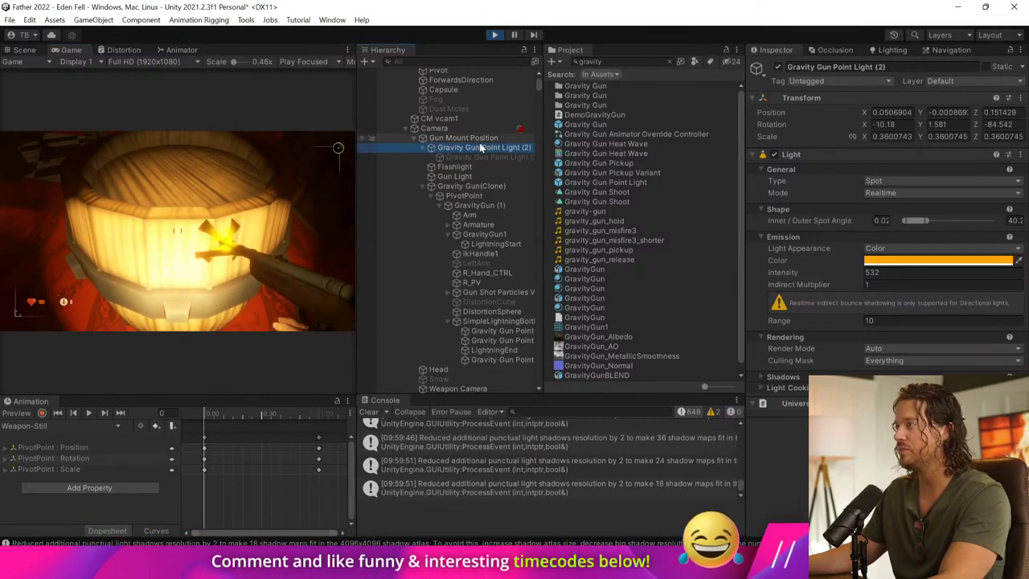
Step: Playtest the spot light by releasing the barrel and picking up wooden crates with the gravity gun
{"action": "left_click", "coordinate": [227, 230]}
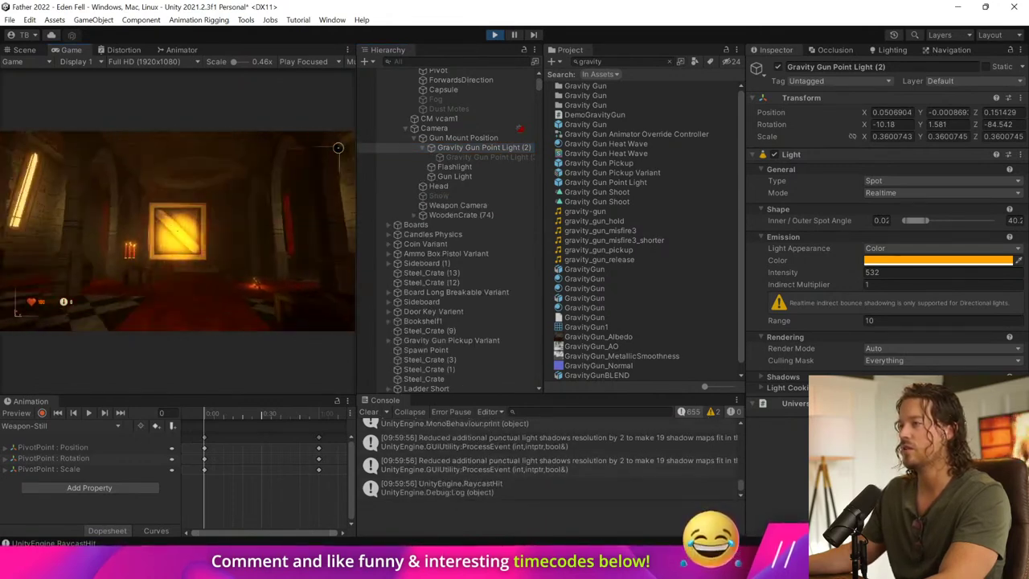
{"action": "left_click", "coordinate": [177, 231]}
{"action": "right_click", "coordinate": [178, 231]}
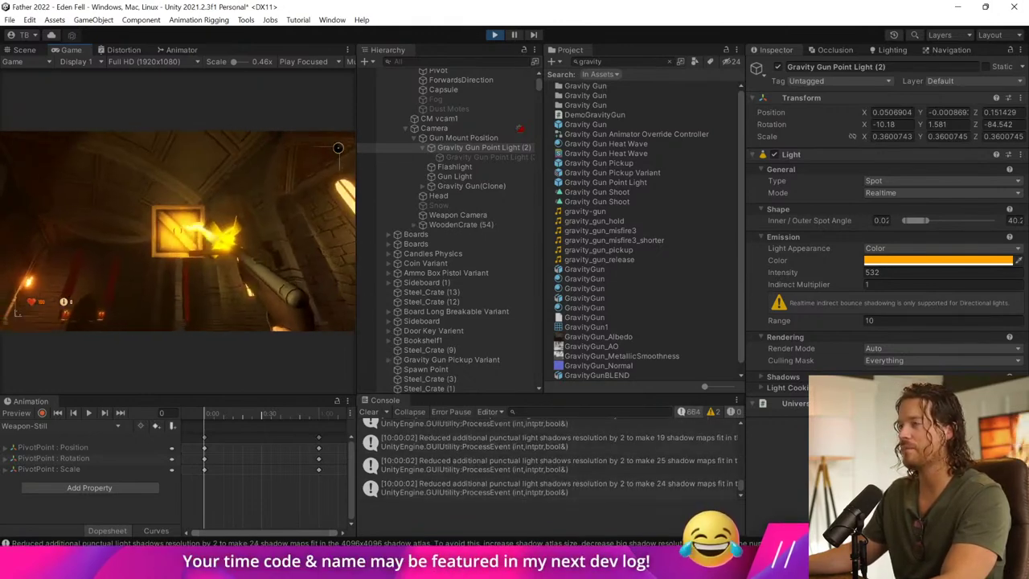
Step: Make Gravity Gun Point Light (2) a child of Camera, playtest it by throwing and picking up wooden crates, and stop the game
{"action": "left_click_drag", "start_coordinate": [499, 144], "coordinate": [468, 127]}
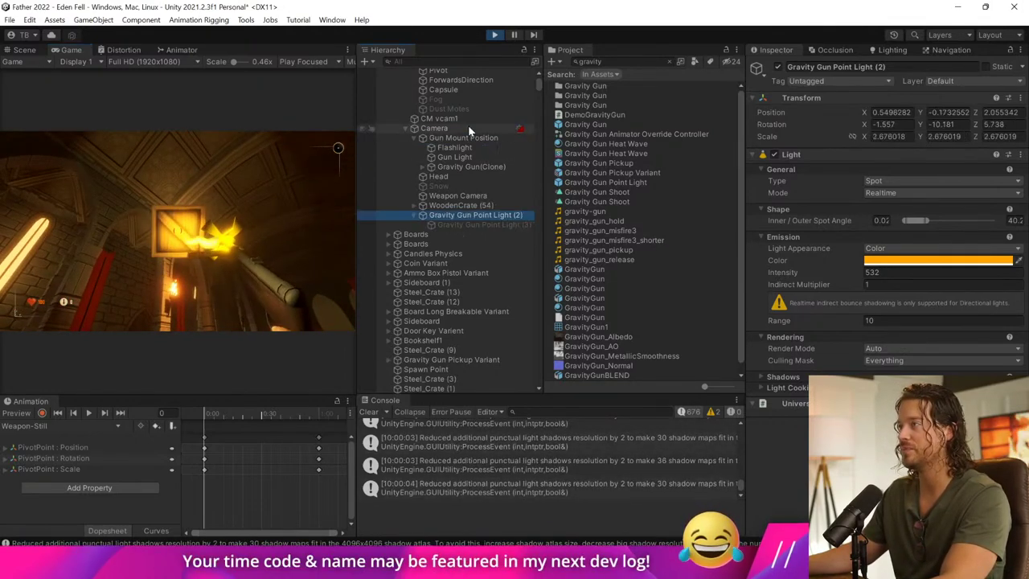
{"action": "left_click", "coordinate": [263, 213]}
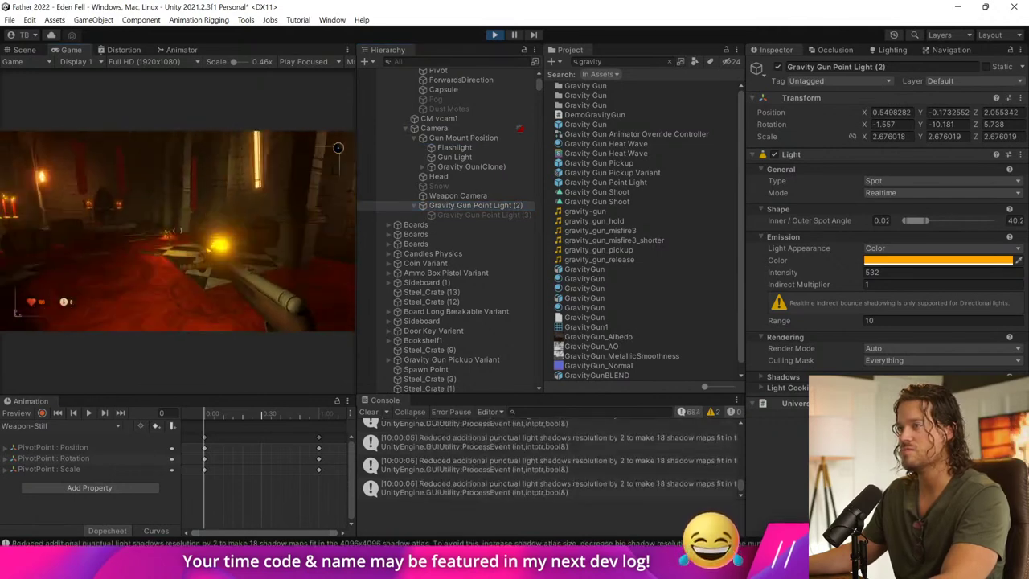
{"action": "key", "text": "e"}
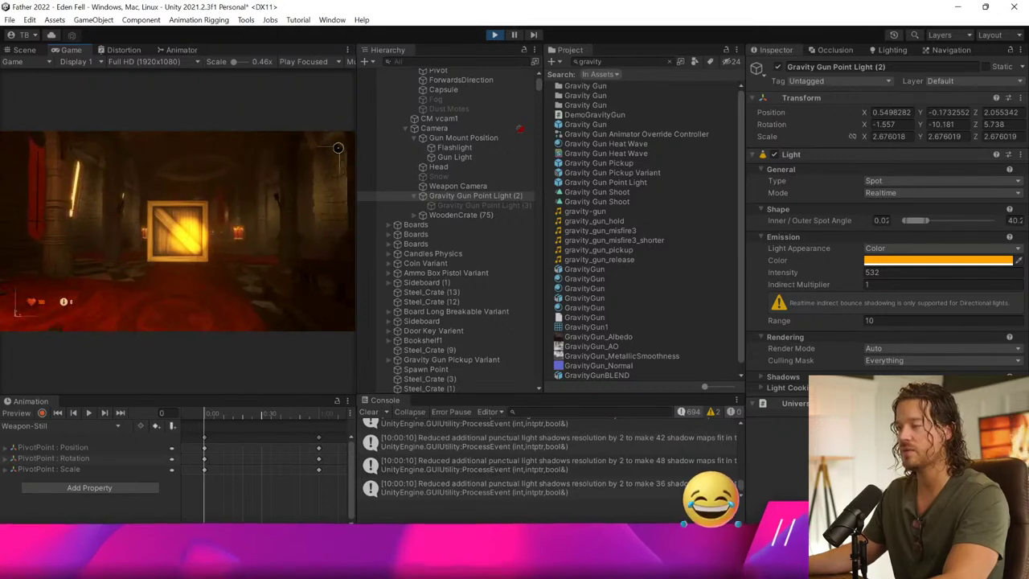
{"action": "left_click", "coordinate": [178, 231]}
{"action": "key", "text": "e"}
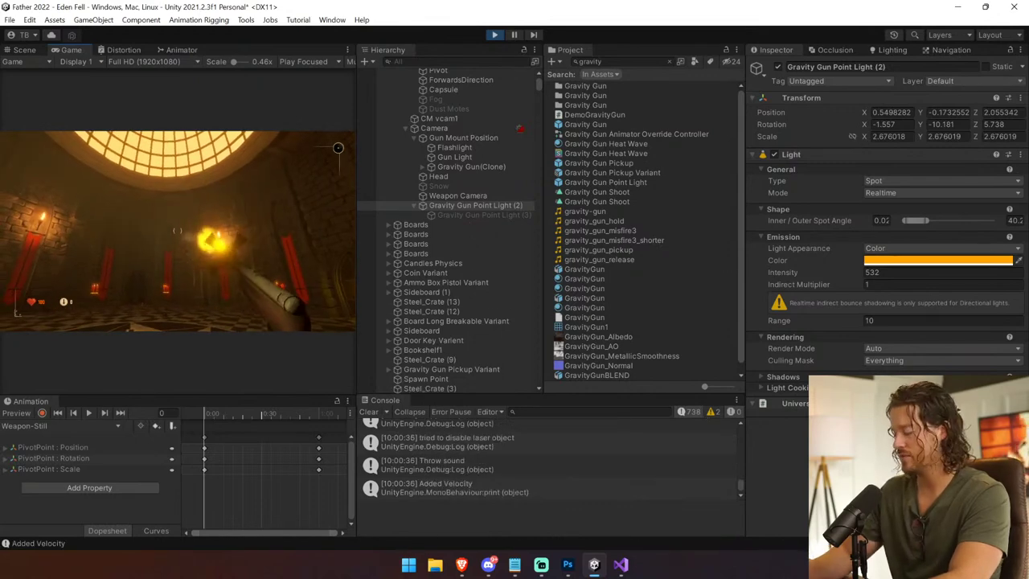
{"action": "key", "text": "ctrl+p"}
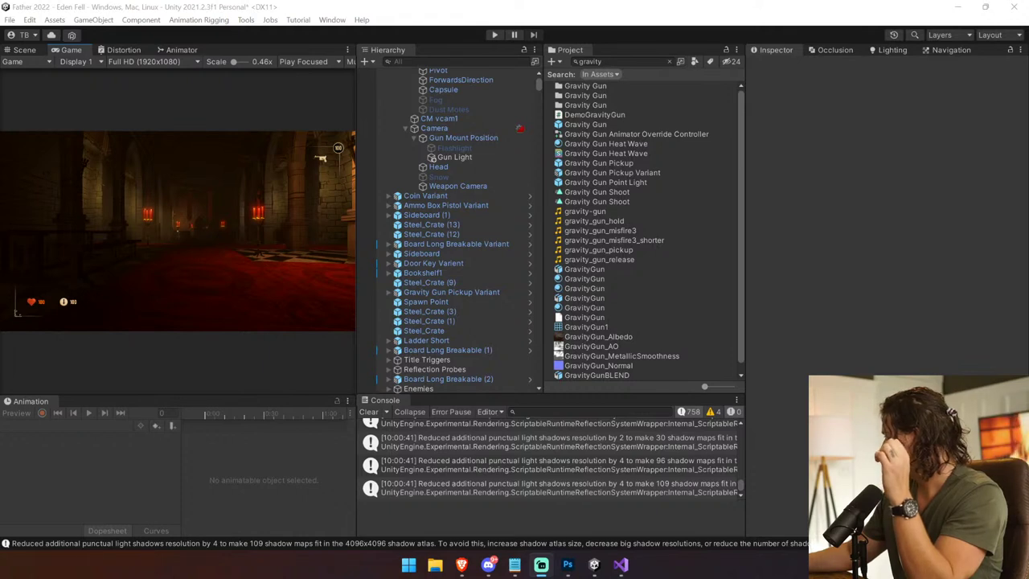
Step: Clear the console and delete Gravity Gun Point Light (2) under LightningEnd in the Gravity Gun prefab
{"action": "left_click", "coordinate": [369, 411]}
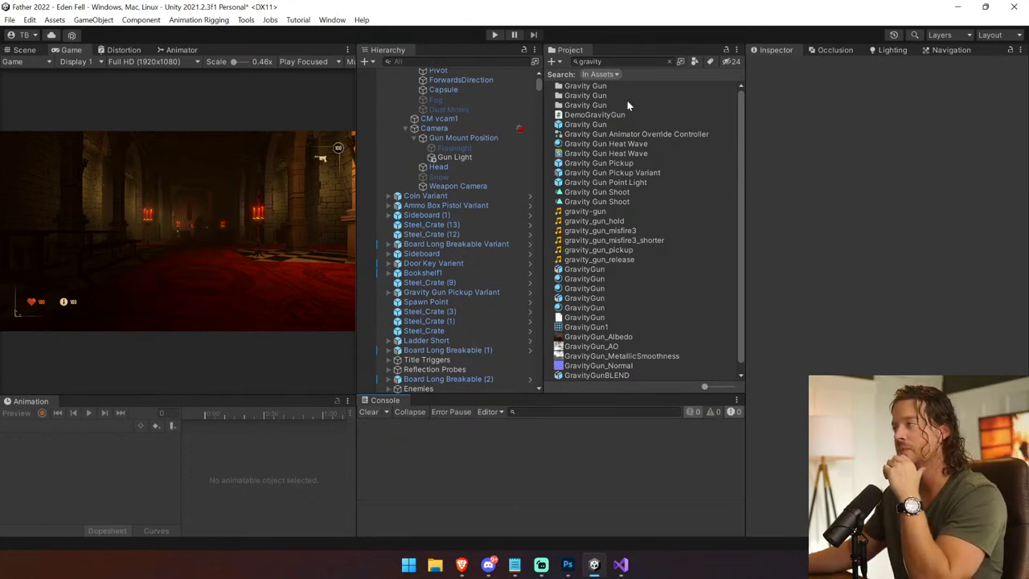
{"action": "double_click", "coordinate": [588, 125]}
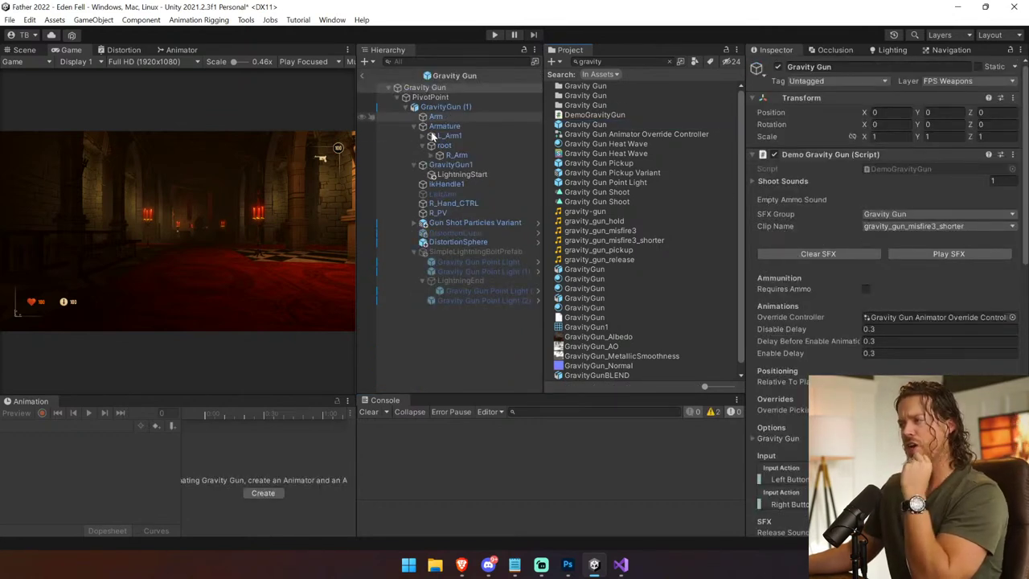
{"action": "right_click", "coordinate": [504, 292]}
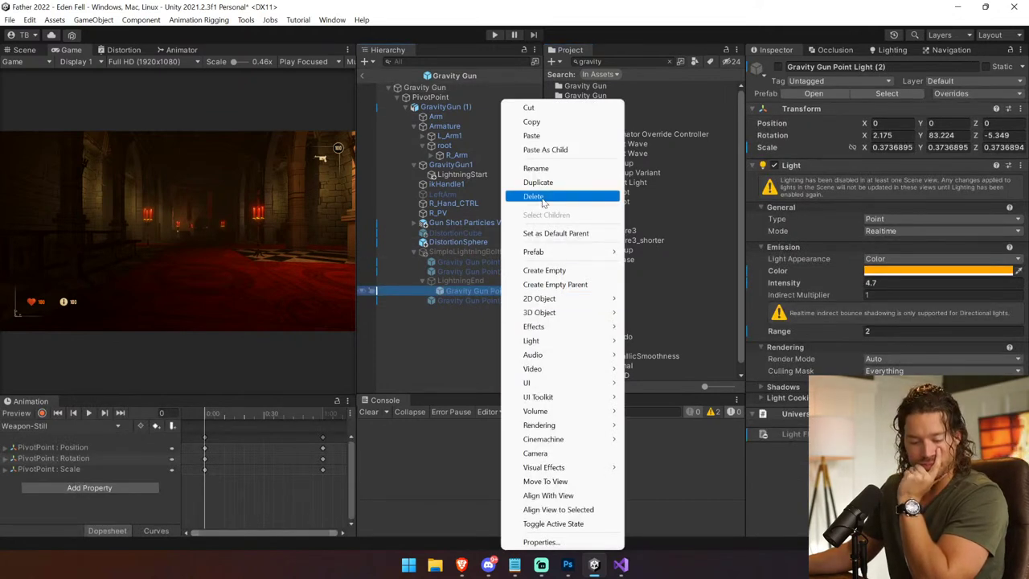
{"action": "left_click", "coordinate": [535, 197]}
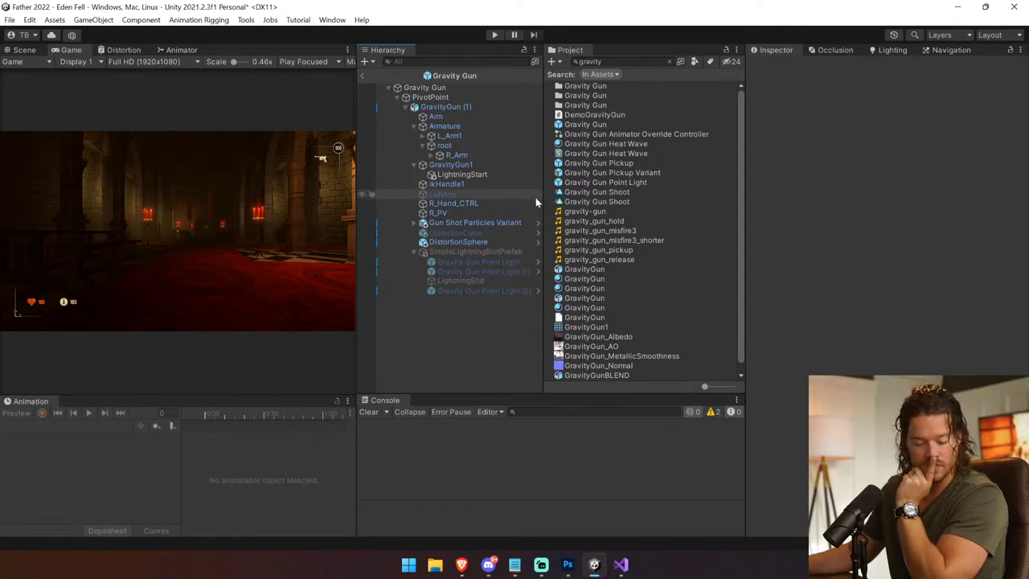
{"action": "left_click", "coordinate": [362, 77]}
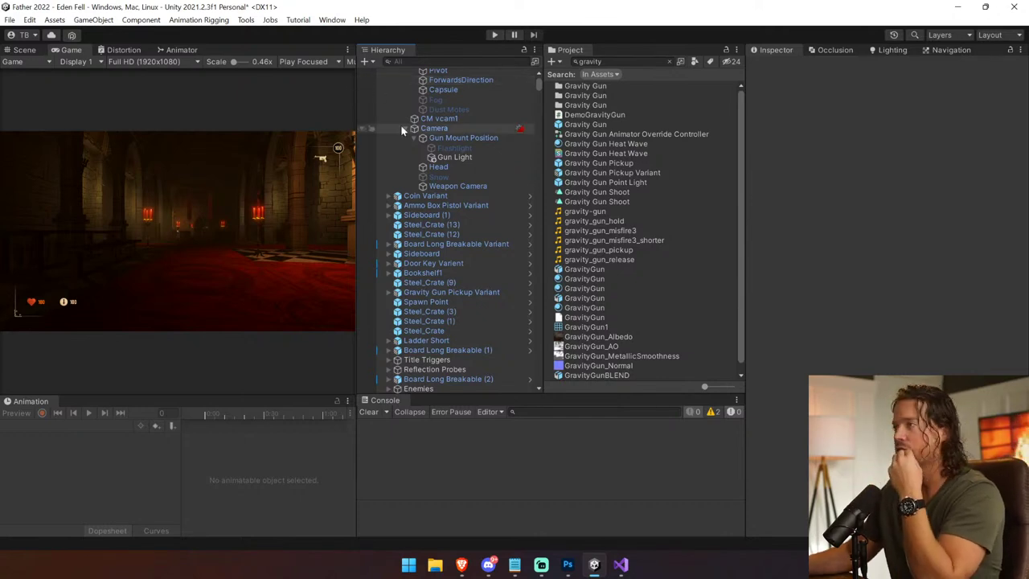
Step: Duplicate the Flashlight under Gun Mount Position and make the copy a direct child of Camera
{"action": "scroll", "coordinate": [410, 145], "scroll_direction": "up", "scroll_amount": 3}
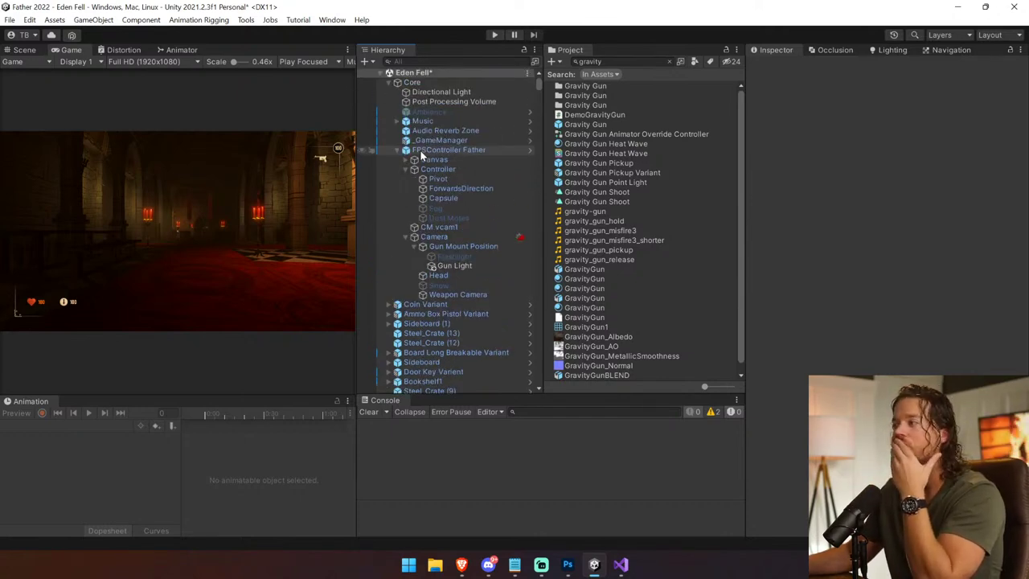
{"action": "left_click", "coordinate": [481, 266]}
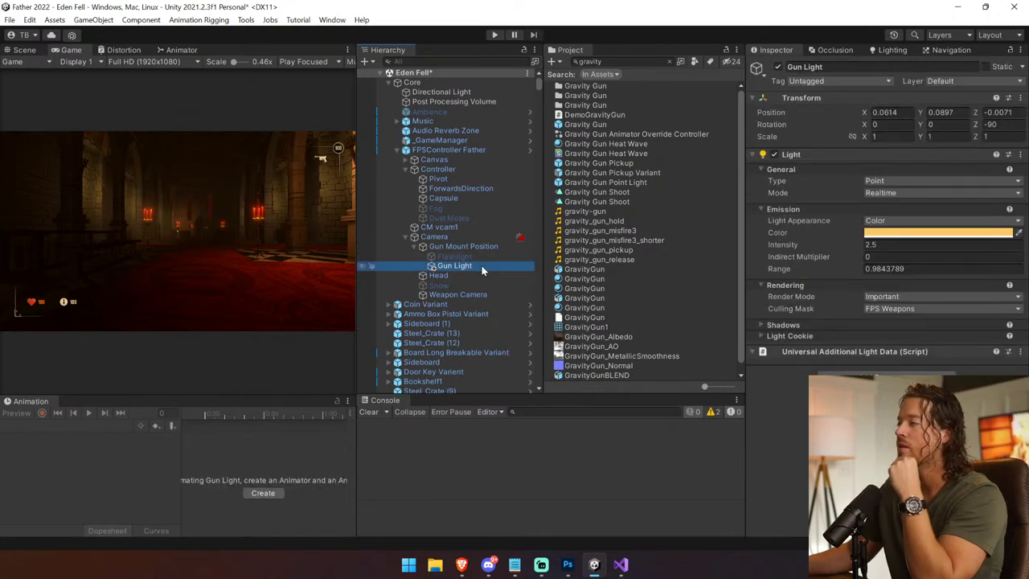
{"action": "left_click", "coordinate": [486, 257]}
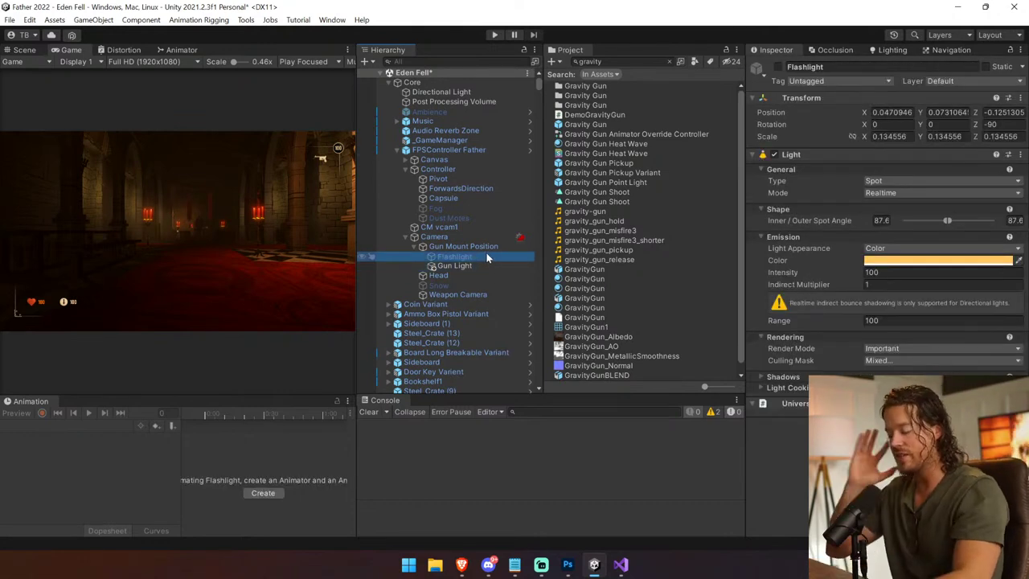
{"action": "key", "text": "ctrl+d"}
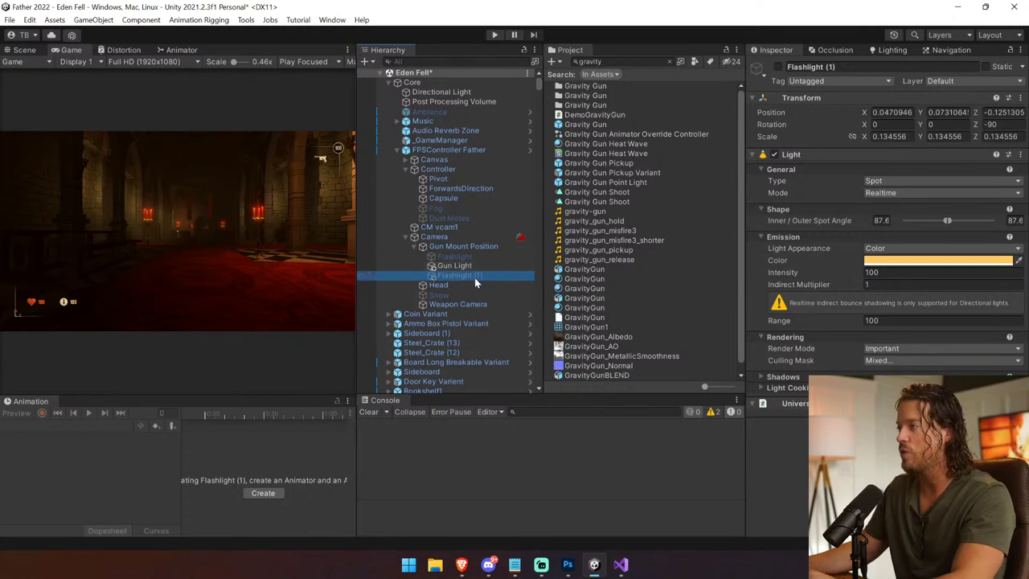
{"action": "left_click_drag", "start_coordinate": [462, 247], "coordinate": [460, 238]}
{"action": "left_click", "coordinate": [422, 247]}
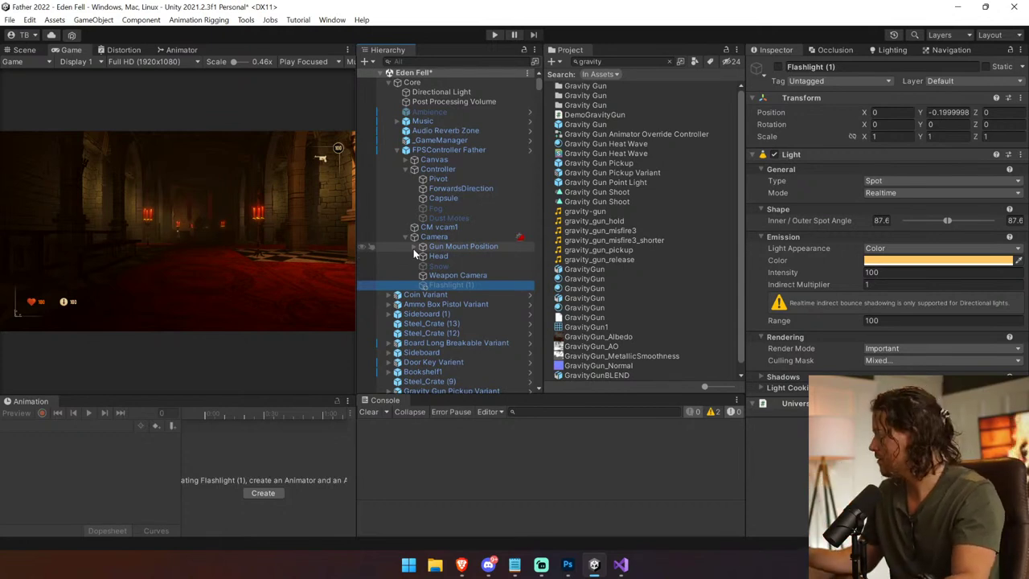
Step: Rename the duplicated flashlight to Gravity Gun Lightning Light and activate it
{"action": "left_click", "coordinate": [469, 286]}
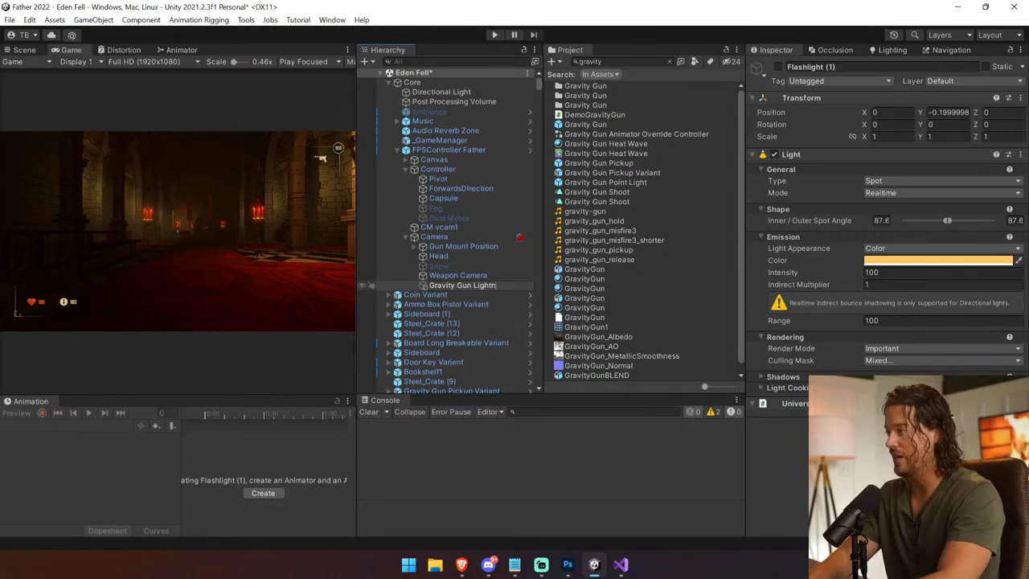
{"action": "key", "text": "Return"}
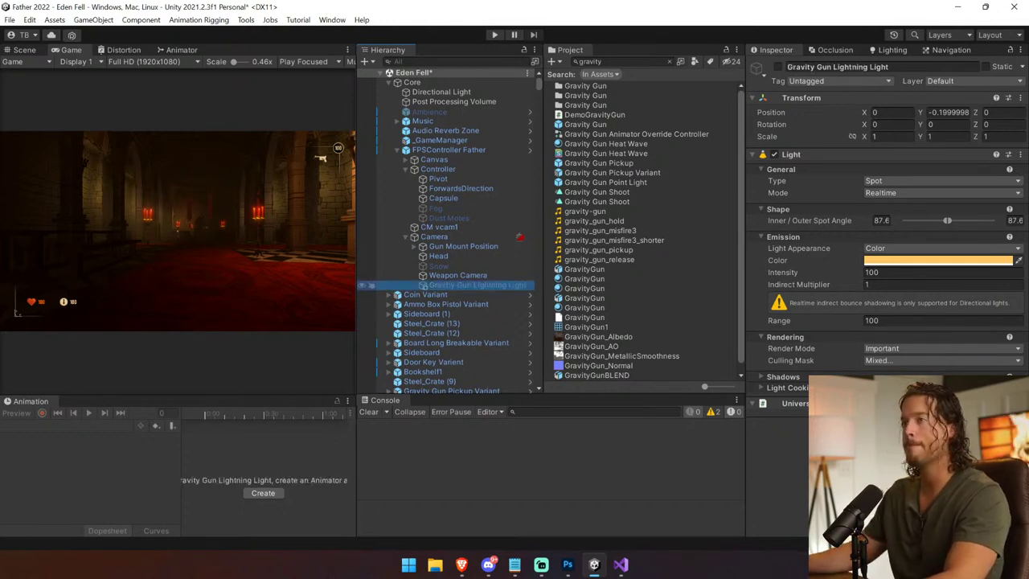
{"action": "mouse_move", "coordinate": [479, 284]}
{"action": "left_mouse_down"}
{"action": "mouse_move", "coordinate": [494, 271]}
{"action": "mouse_move", "coordinate": [479, 284]}
{"action": "left_mouse_up"}
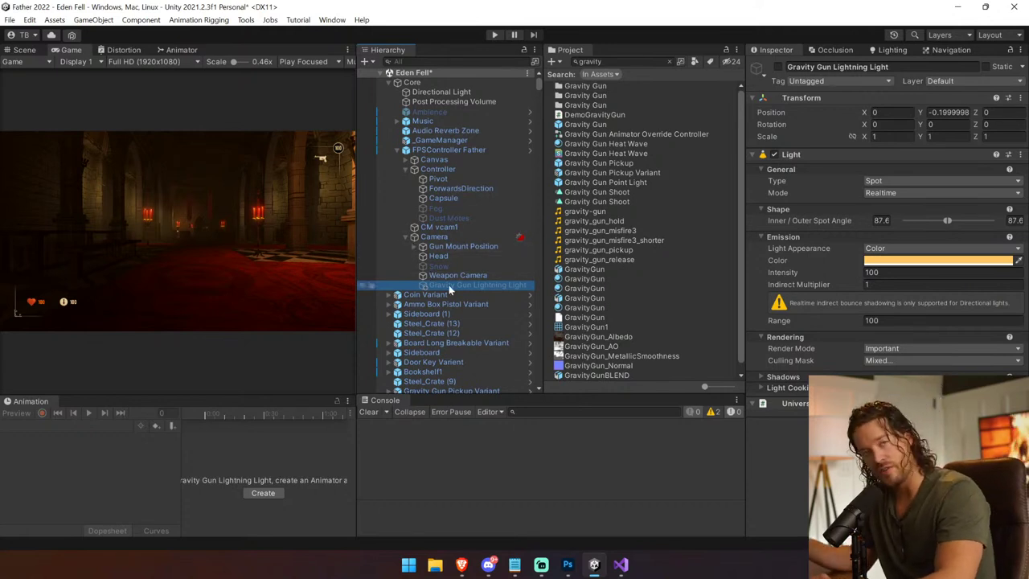
{"action": "left_click", "coordinate": [777, 68]}
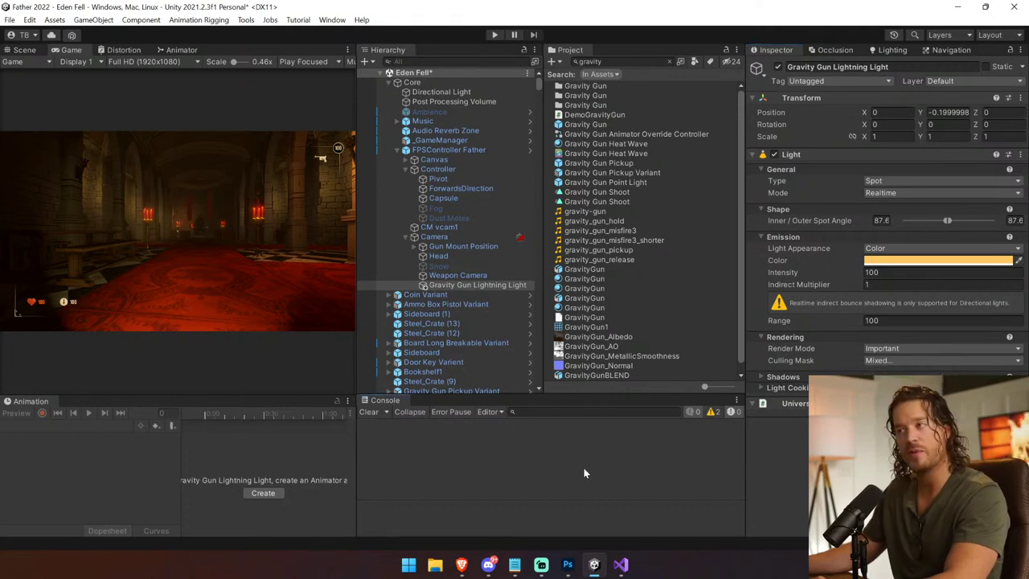
Step: Check the new light's culling mask options and the layer assigned to the Steel_Crate prefab
{"action": "left_click", "coordinate": [936, 362]}
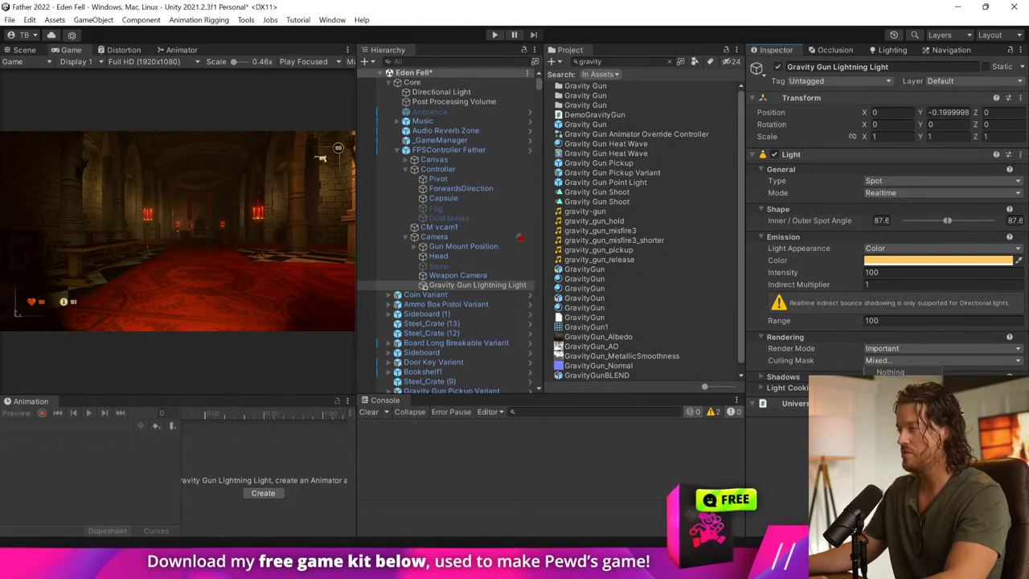
{"action": "left_click", "coordinate": [582, 479]}
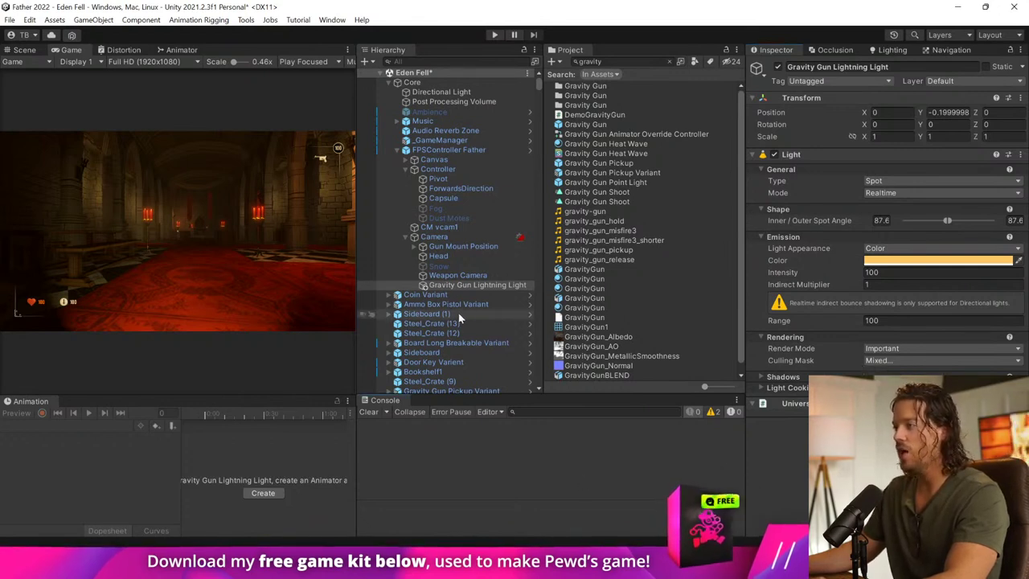
{"action": "left_click", "coordinate": [517, 323]}
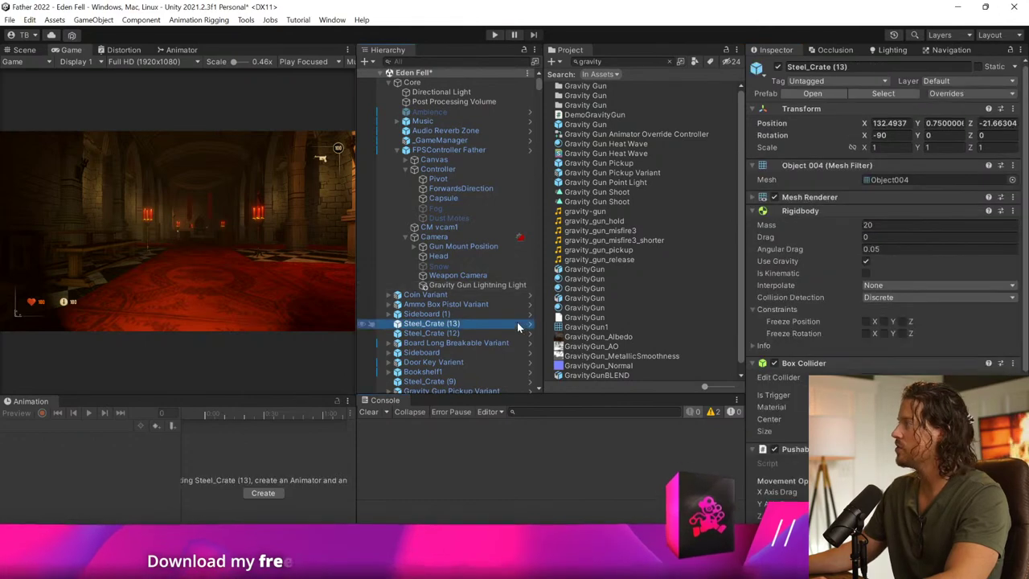
{"action": "left_click", "coordinate": [529, 324]}
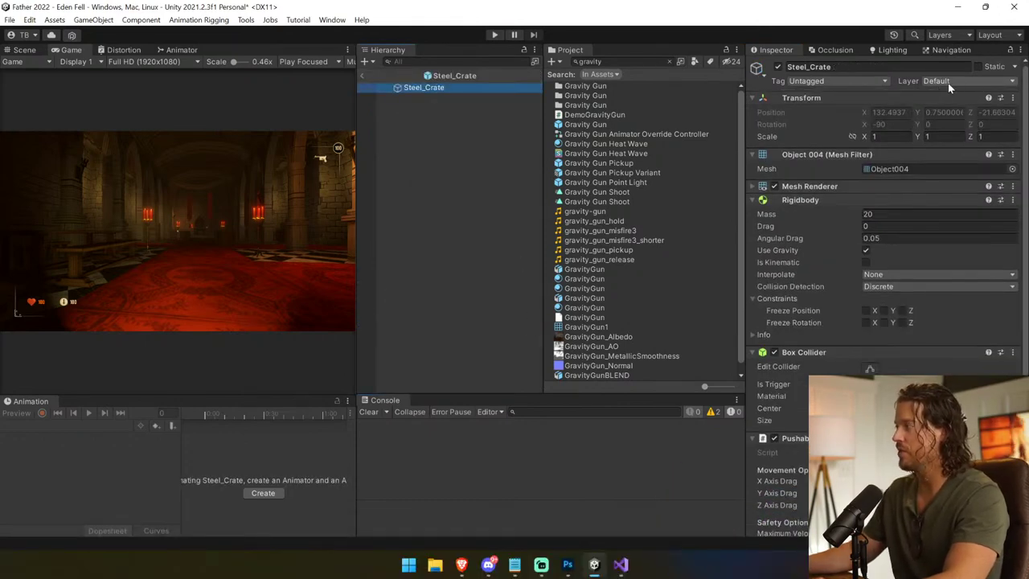
{"action": "left_click", "coordinate": [362, 75]}
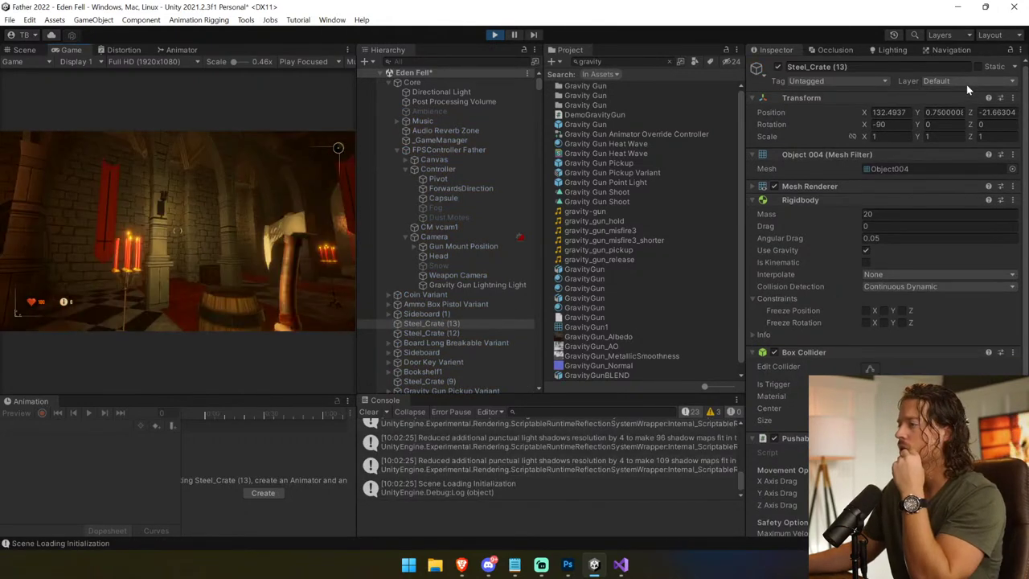
Step: Playtest the new light by picking up a wooden crate with the gravity gun, and pause the game while holding it
{"action": "left_click", "coordinate": [304, 240]}
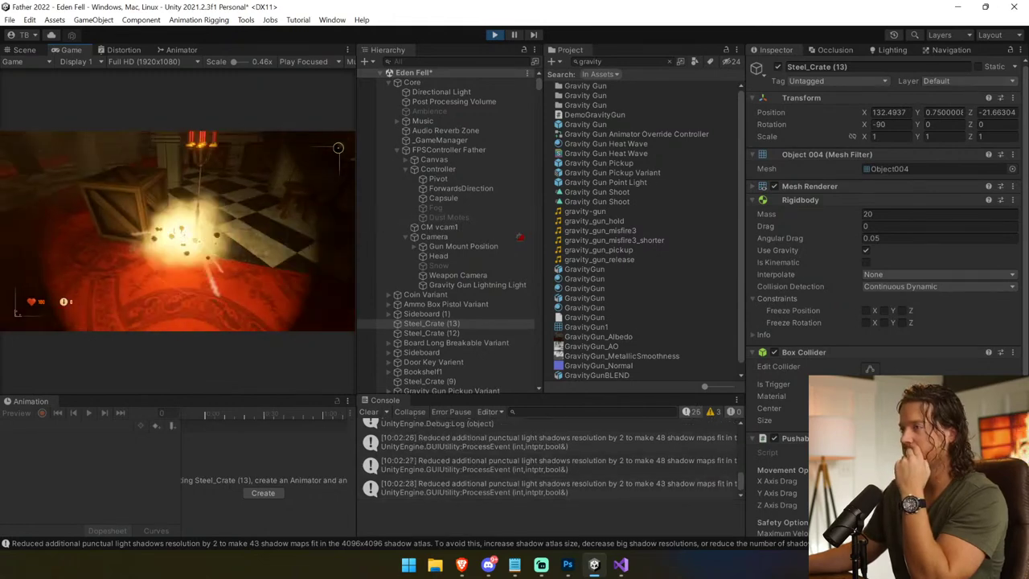
{"action": "key", "text": "f"}
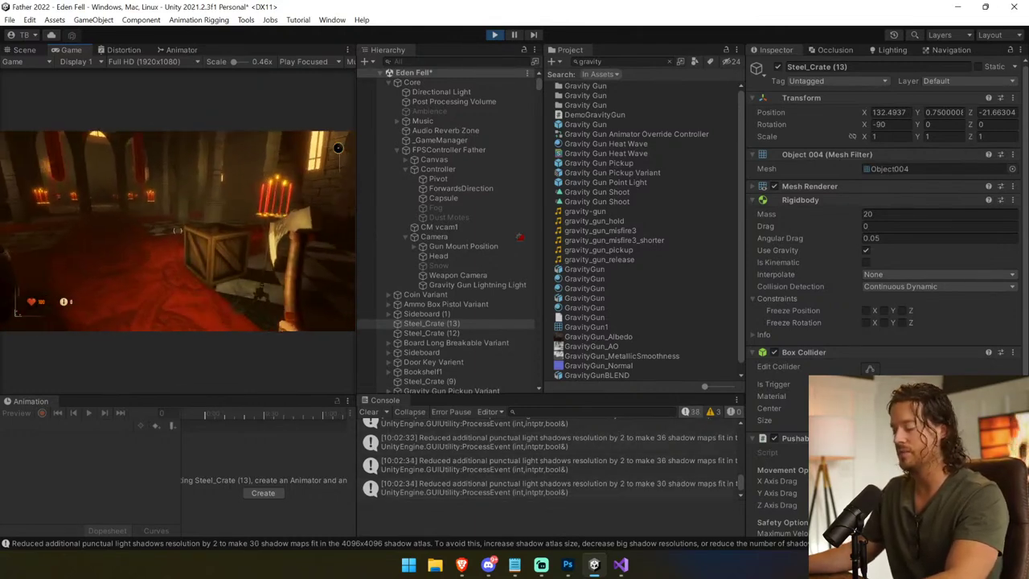
{"action": "key", "text": "2"}
{"action": "right_click", "coordinate": [177, 230]}
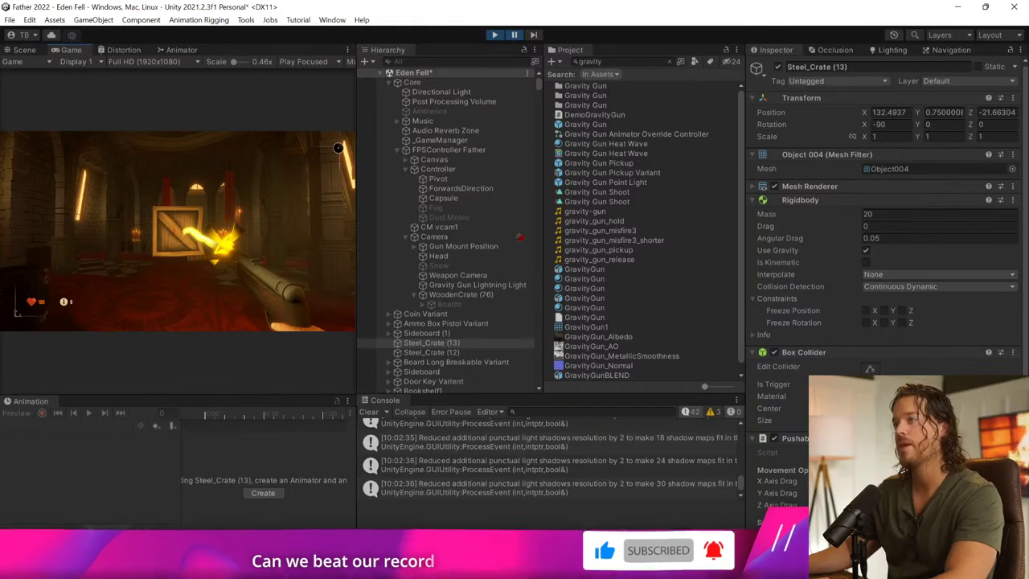
{"action": "key", "text": "super+Tab"}
{"action": "left_click", "coordinate": [302, 194]}
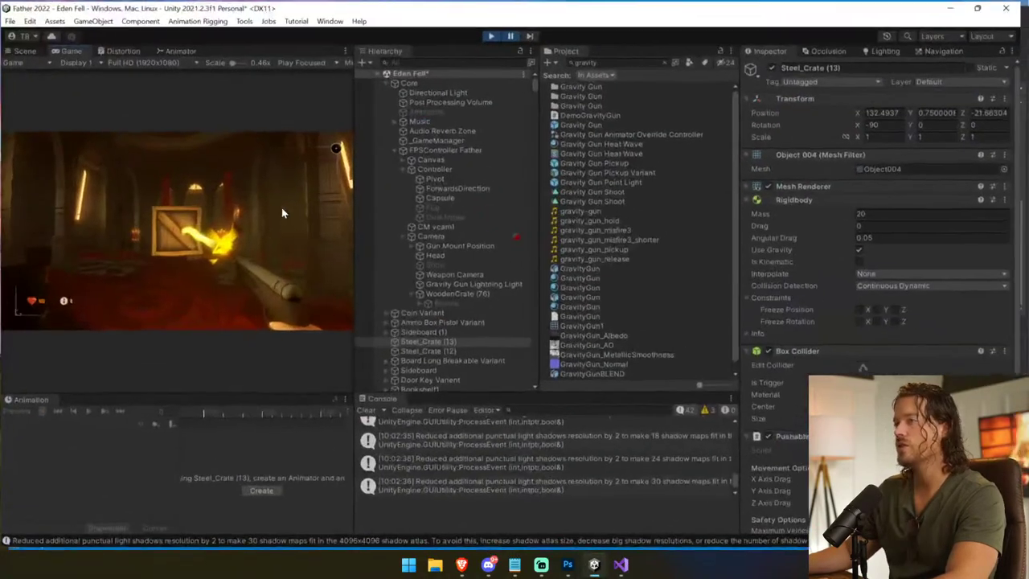
Step: Shorten Gravity Gun Lightning Light's range to about 14.57 and narrow its spot angles to about 7.26 inner and 8.37 outer in the Scene view
{"action": "left_click", "coordinate": [28, 51]}
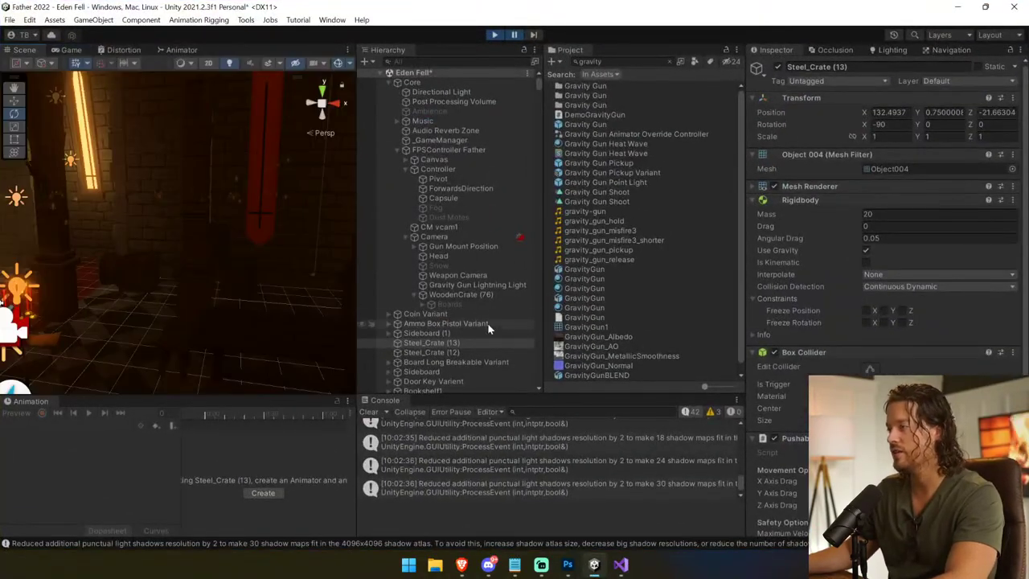
{"action": "double_click", "coordinate": [480, 286]}
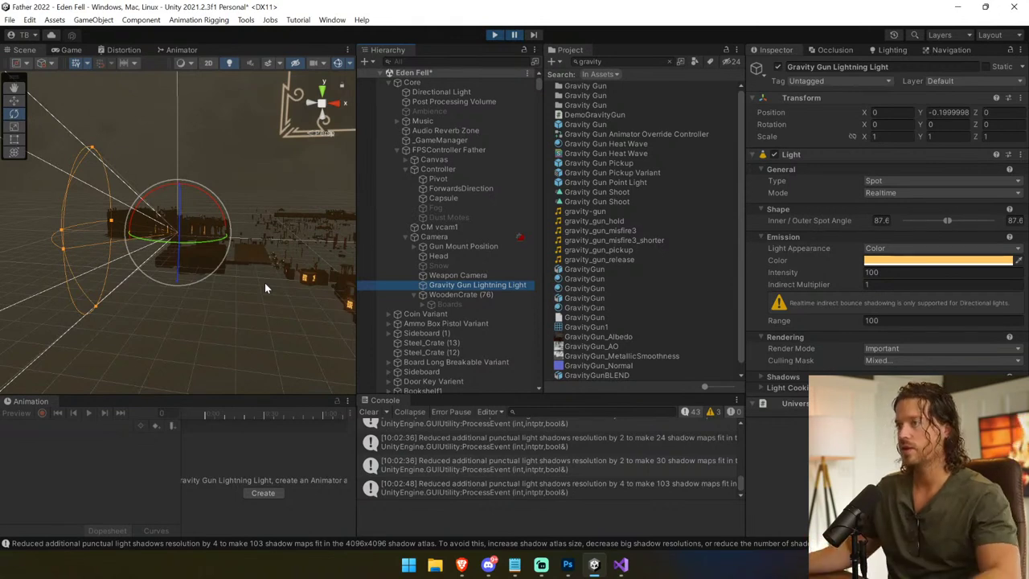
{"action": "left_click_drag", "start_coordinate": [111, 221], "coordinate": [185, 242]}
{"action": "key", "text": "f"}
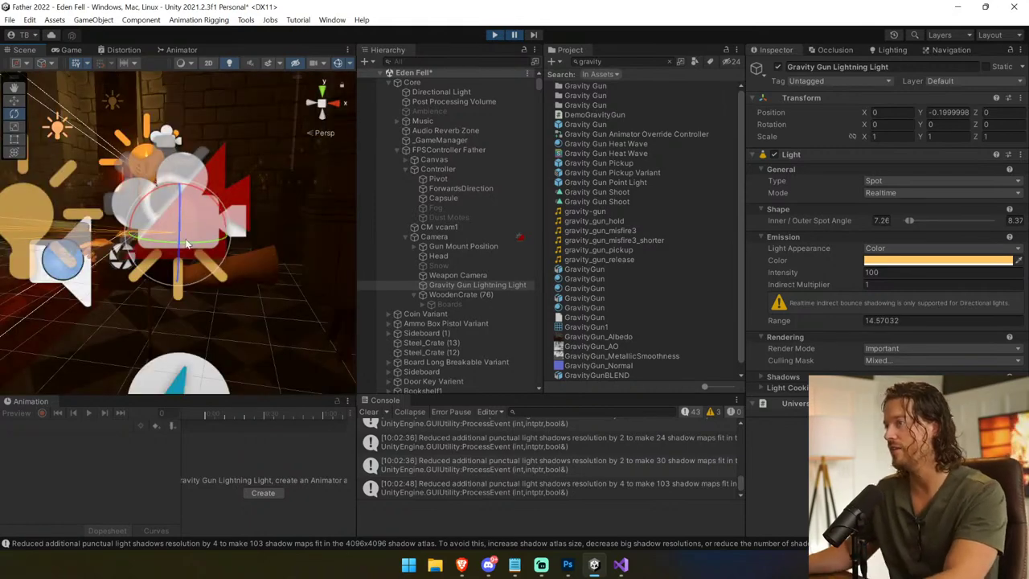
Step: Enlarge the Scene view, examine the light cone around the gun and the held crate, and compare it in the Game view
{"action": "left_click_drag", "start_coordinate": [356, 229], "coordinate": [615, 229]}
{"action": "middle_click_drag", "start_coordinate": [237, 273], "coordinate": [361, 281]}
{"action": "scroll", "coordinate": [322, 255], "scroll_direction": "down", "scroll_amount": 3}
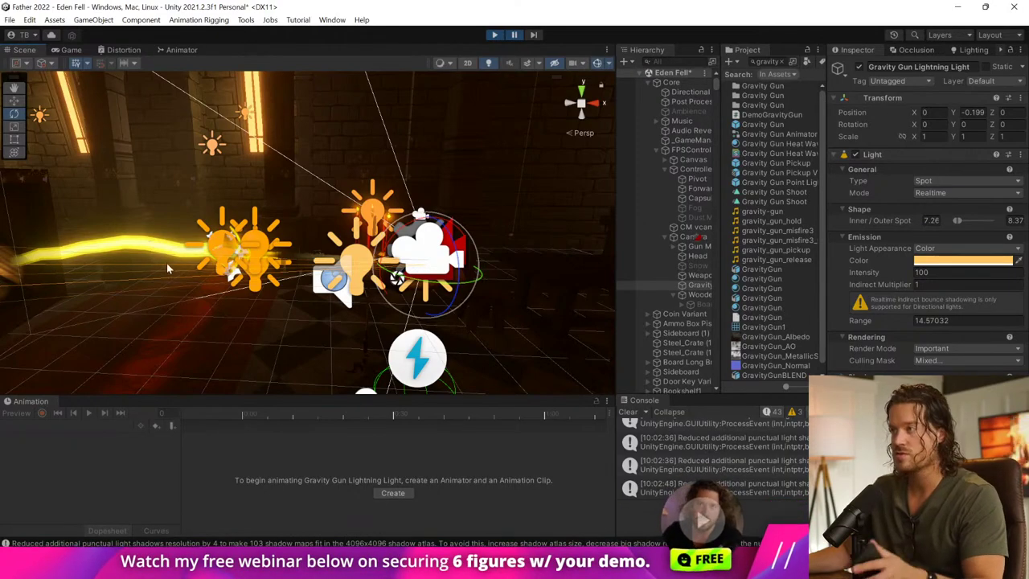
{"action": "left_click_drag", "start_coordinate": [313, 255], "coordinate": [358, 289], "text": "alt"}
{"action": "scroll", "coordinate": [259, 250], "scroll_direction": "down", "scroll_amount": 6}
{"action": "scroll", "coordinate": [349, 270], "scroll_direction": "up", "scroll_amount": 5}
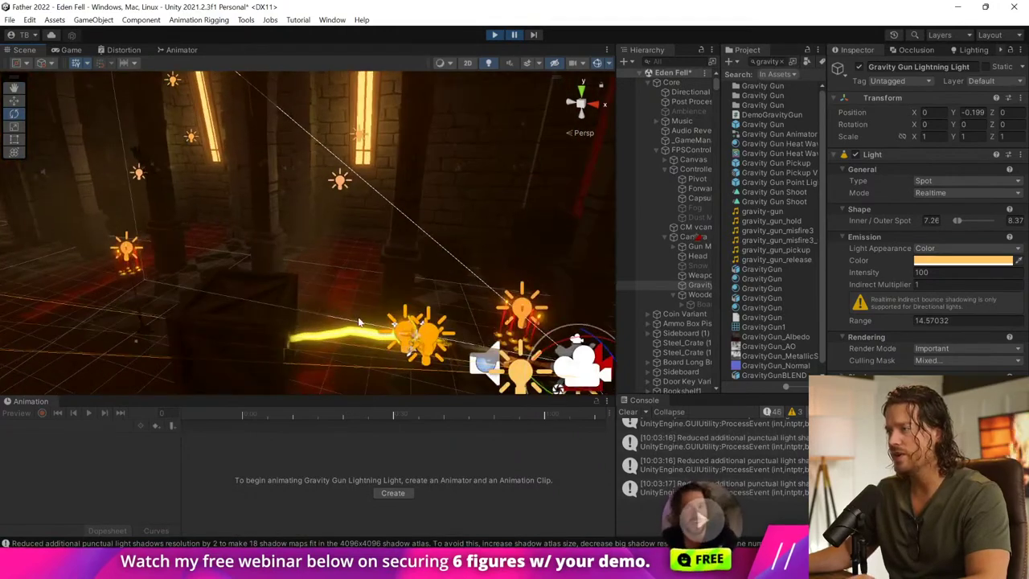
{"action": "right_click_drag", "start_coordinate": [349, 271], "coordinate": [145, 217]}
{"action": "middle_click_drag", "start_coordinate": [257, 230], "coordinate": [78, 209]}
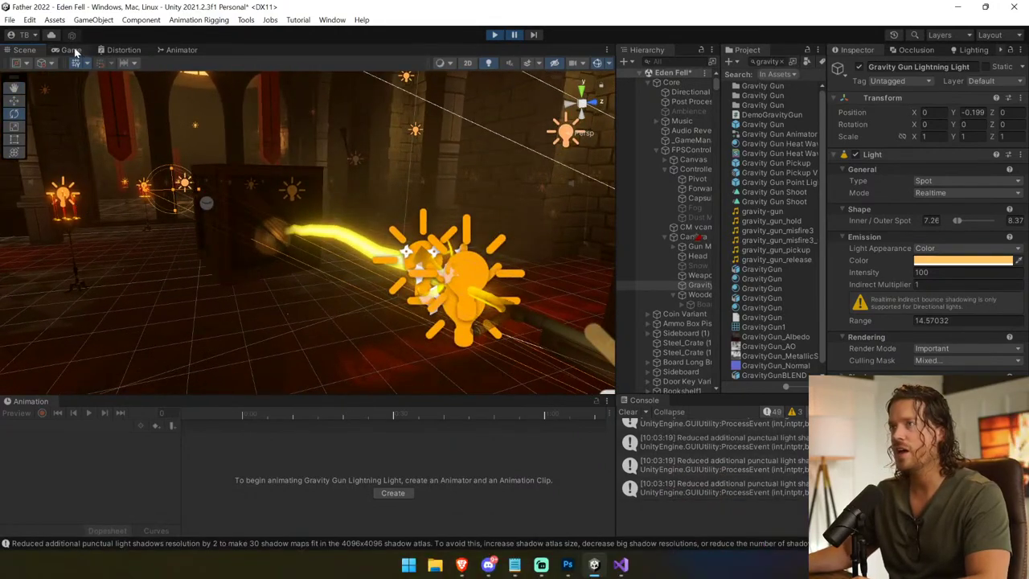
{"action": "left_click", "coordinate": [71, 50]}
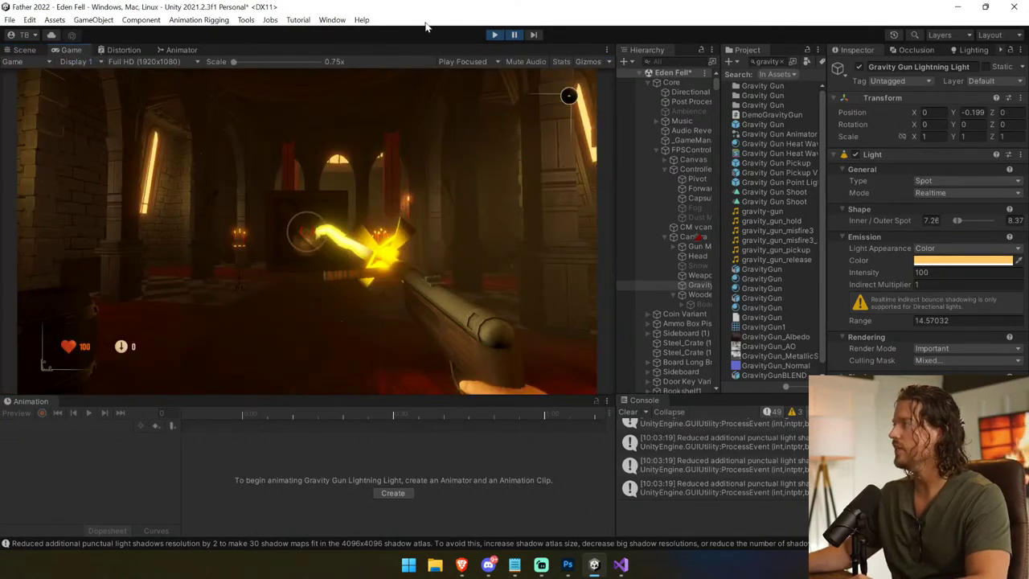
Step: Reset Gravity Gun Lightning Light's Y position to 0 and widen its outer spot angle to about 39.7
{"action": "left_click", "coordinate": [968, 112]}
{"action": "type", "text": "0"}
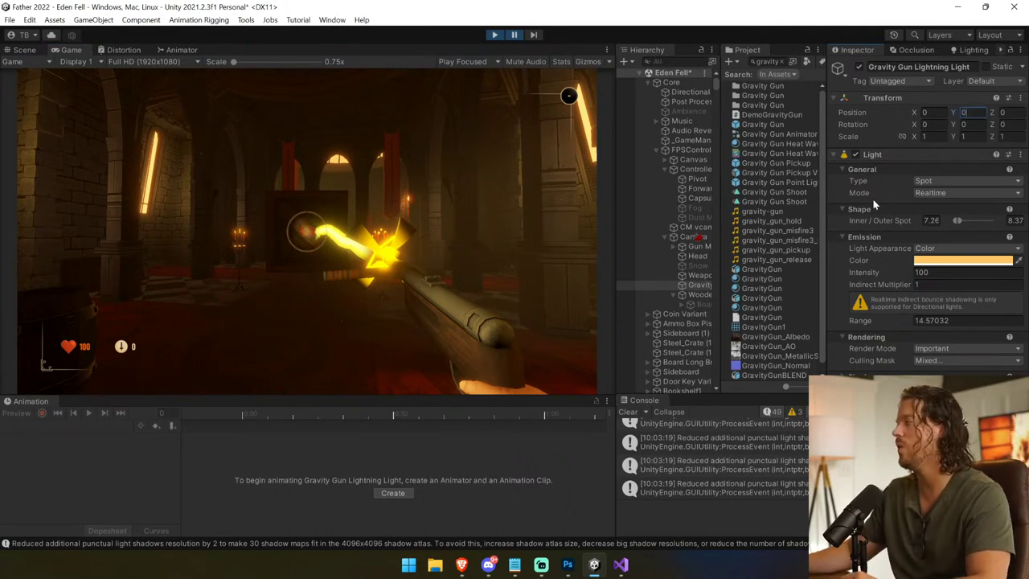
{"action": "left_click_drag", "start_coordinate": [962, 220], "coordinate": [965, 220]}
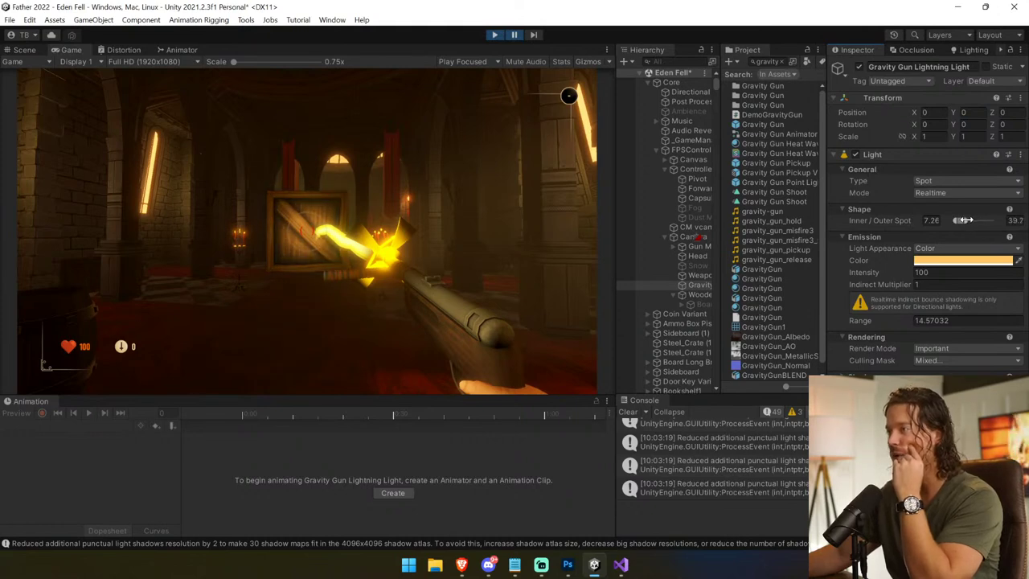
Step: Shorten the light's range to about 6.48 and widen its inner spot angle to about 10.7 in the Scene view, checking it in the Game view
{"action": "left_click", "coordinate": [22, 50]}
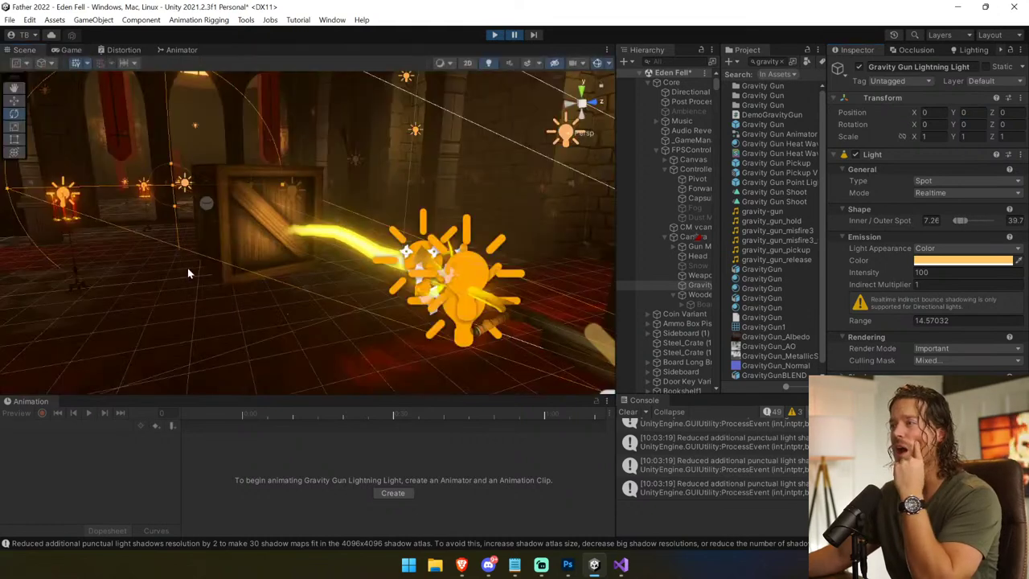
{"action": "middle_click_drag", "start_coordinate": [166, 201], "coordinate": [579, 336]}
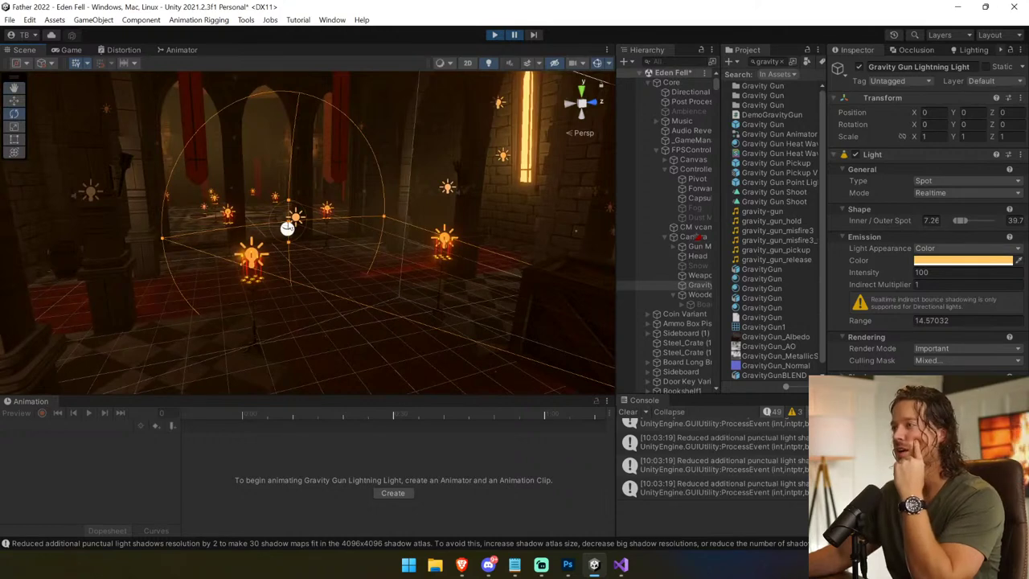
{"action": "left_click_drag", "start_coordinate": [287, 221], "coordinate": [498, 277]}
{"action": "key", "text": "f"}
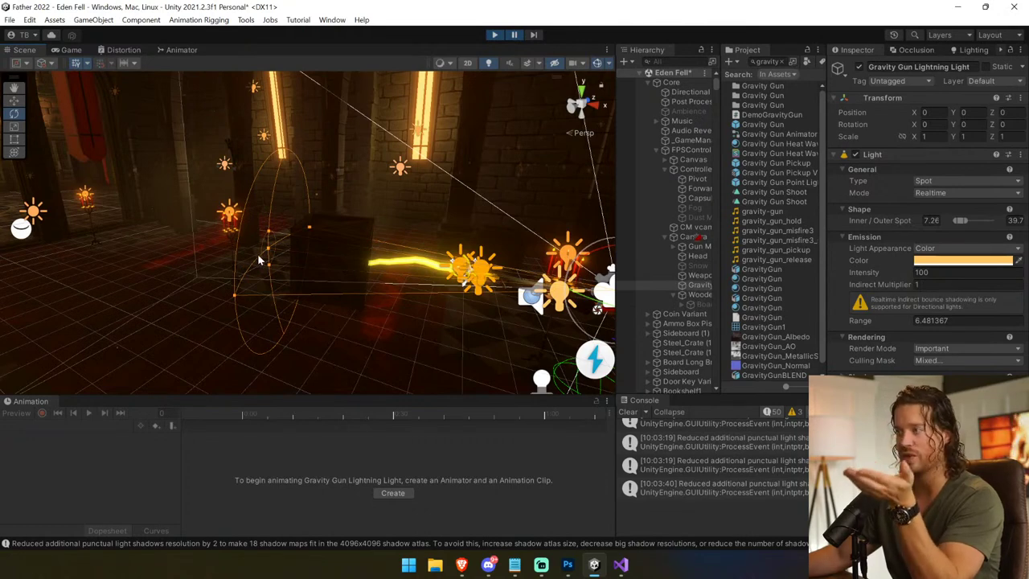
{"action": "left_click_drag", "start_coordinate": [269, 238], "coordinate": [270, 228]}
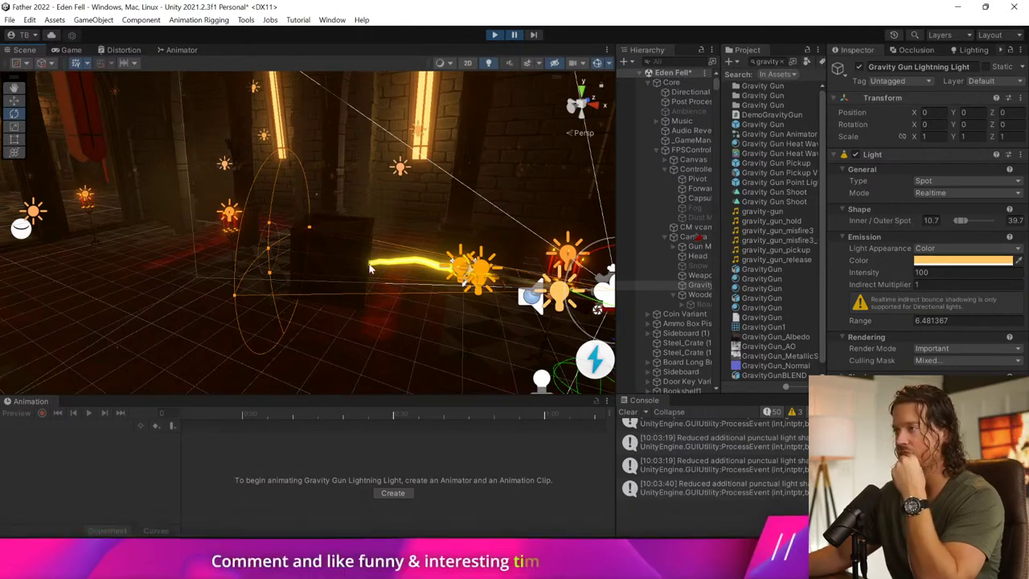
{"action": "left_click", "coordinate": [71, 50]}
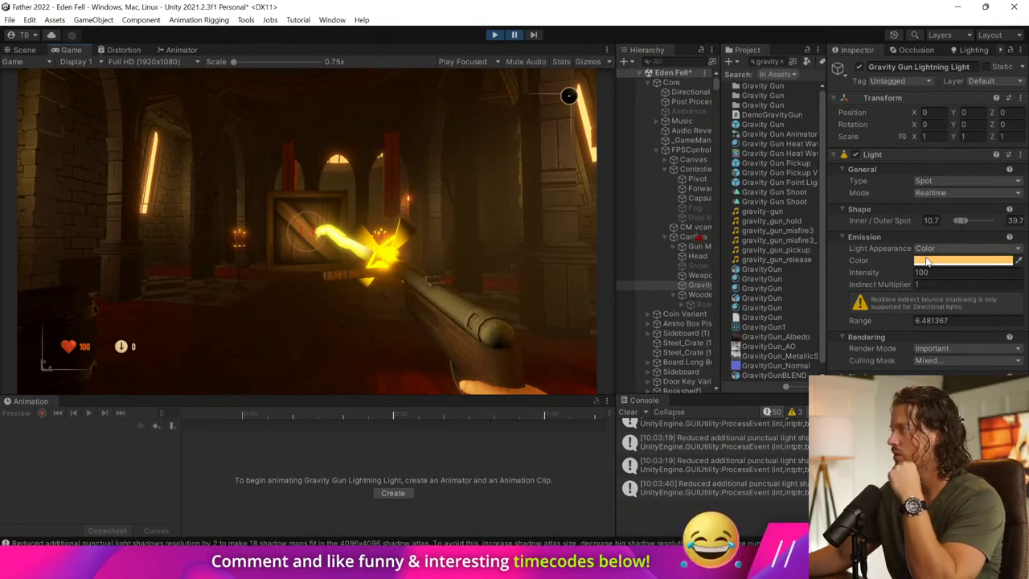
Step: Try stronger intensities for Gravity Gun Lightning Light, ending with a value of 10000000
{"action": "left_click_drag", "start_coordinate": [868, 275], "coordinate": [925, 275]}
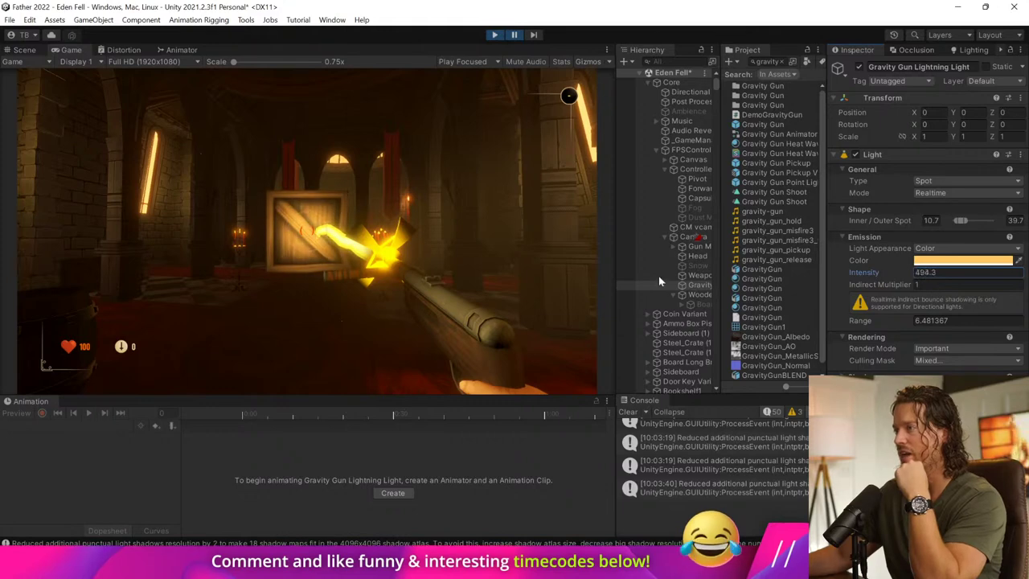
{"action": "left_click_drag", "start_coordinate": [184, 114], "coordinate": [399, 219]}
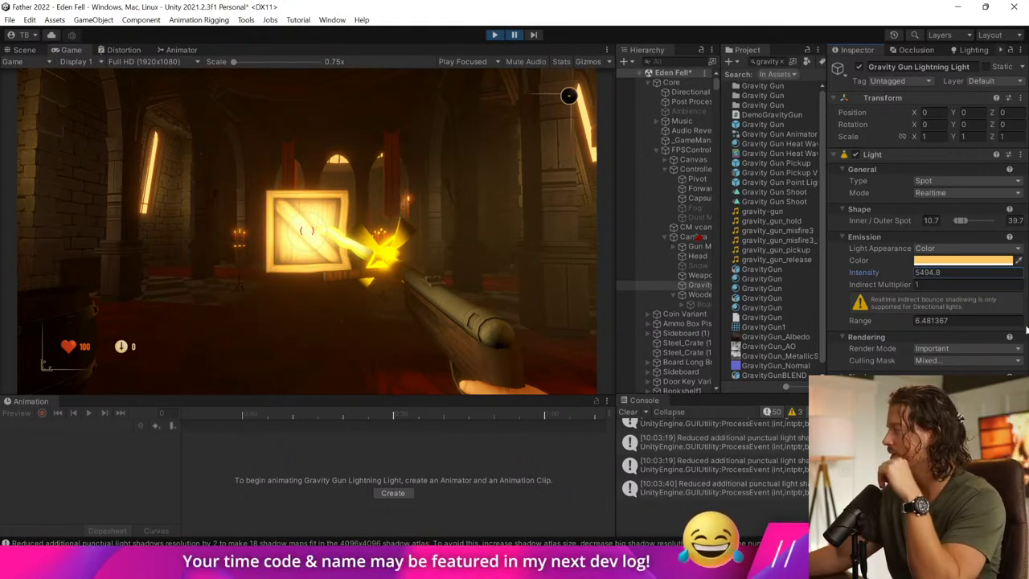
{"action": "left_click", "coordinate": [933, 272]}
{"action": "type", "text": "1000"}
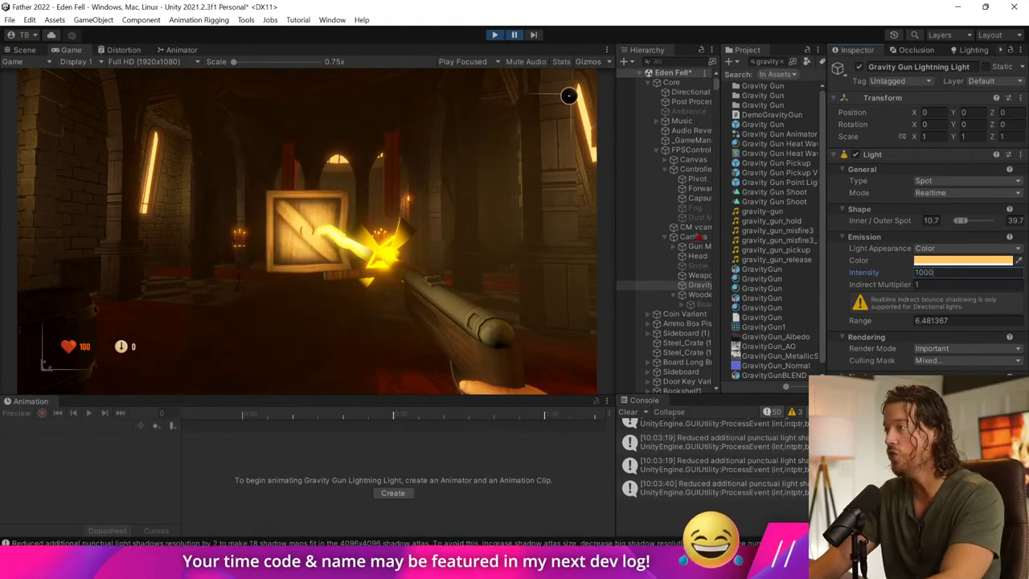
{"action": "type", "text": "0000"}
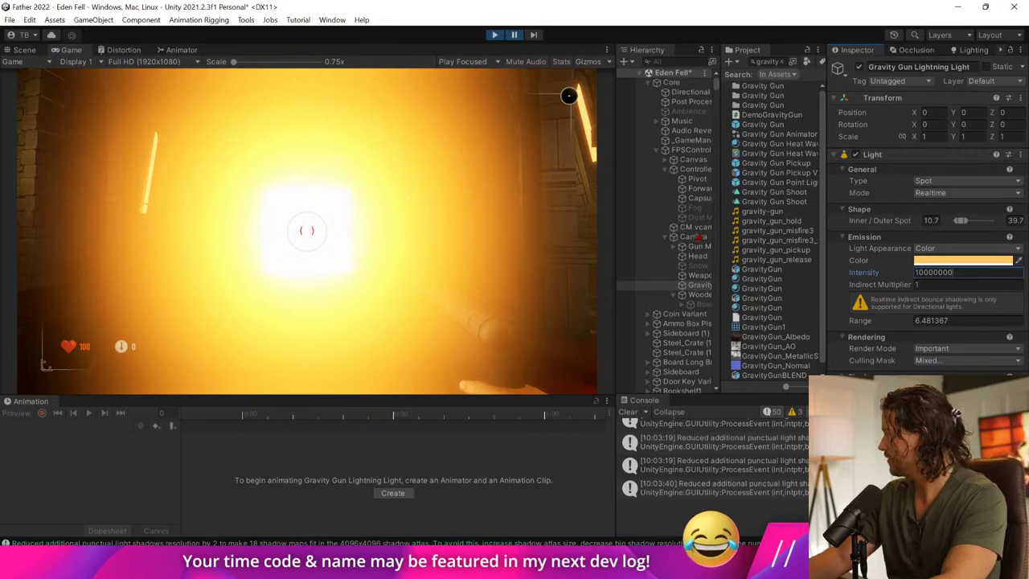
{"action": "key", "text": "Tab"}
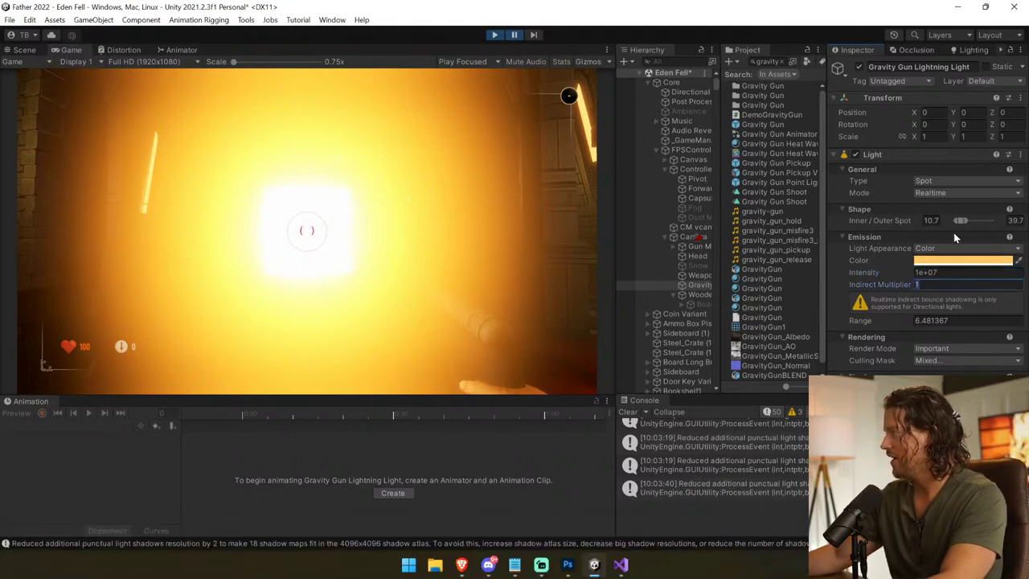
Step: Reduce the light's inner spot angle to 0 and, after trying 1 and 10, set the outer spot angle to 2
{"action": "left_click_drag", "start_coordinate": [955, 223], "coordinate": [959, 221]}
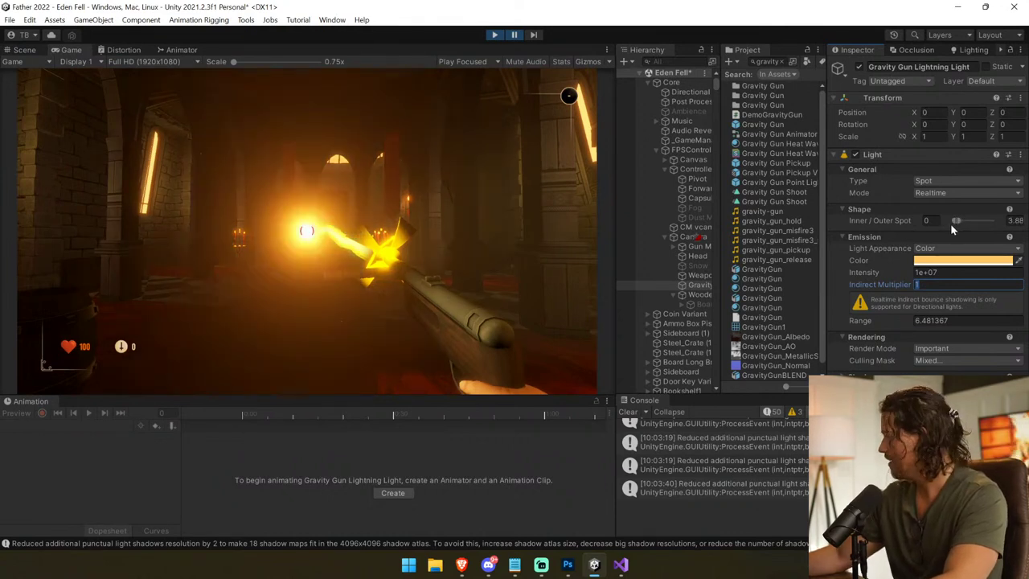
{"action": "left_click", "coordinate": [937, 272]}
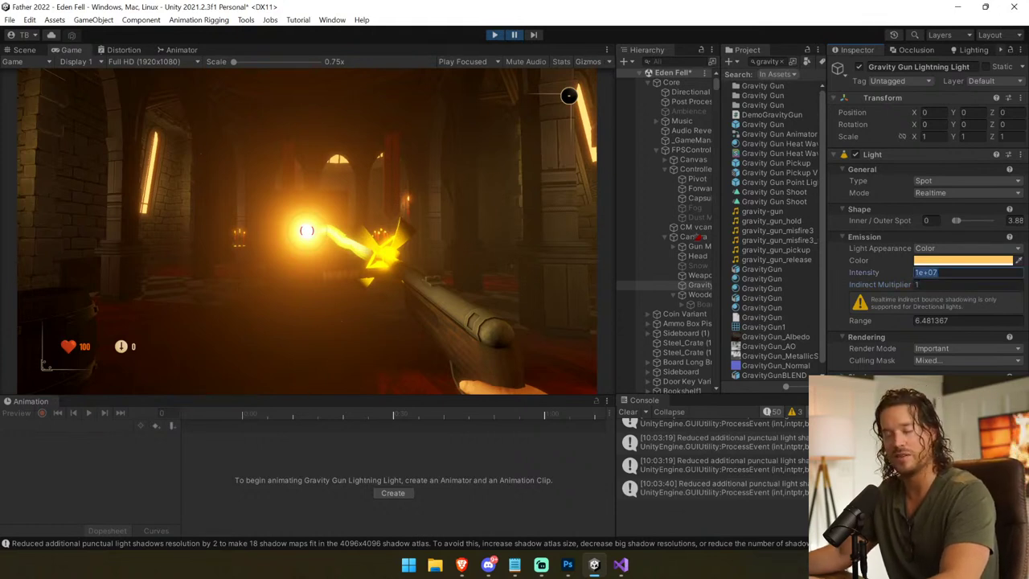
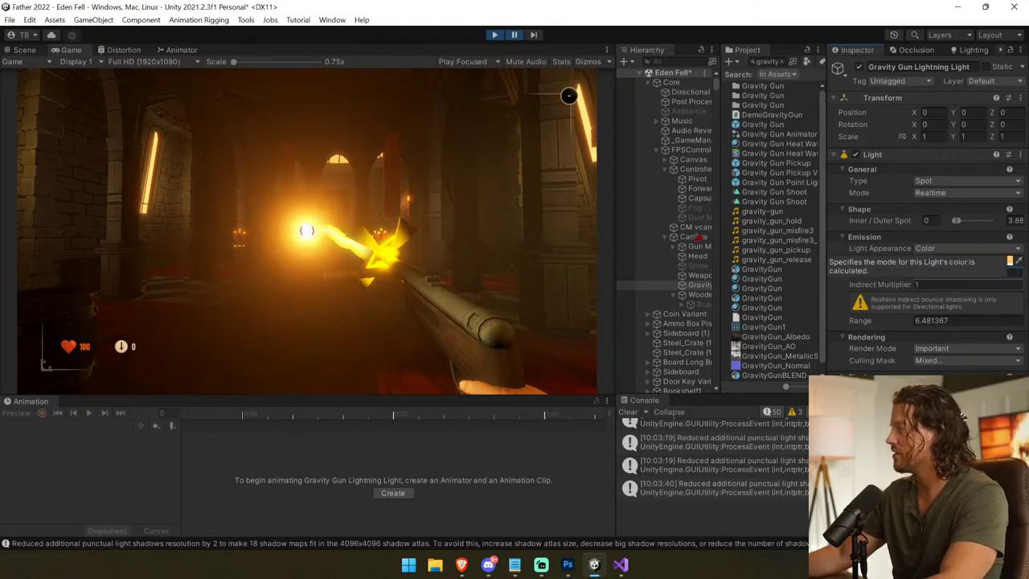
{"action": "left_click", "coordinate": [934, 320]}
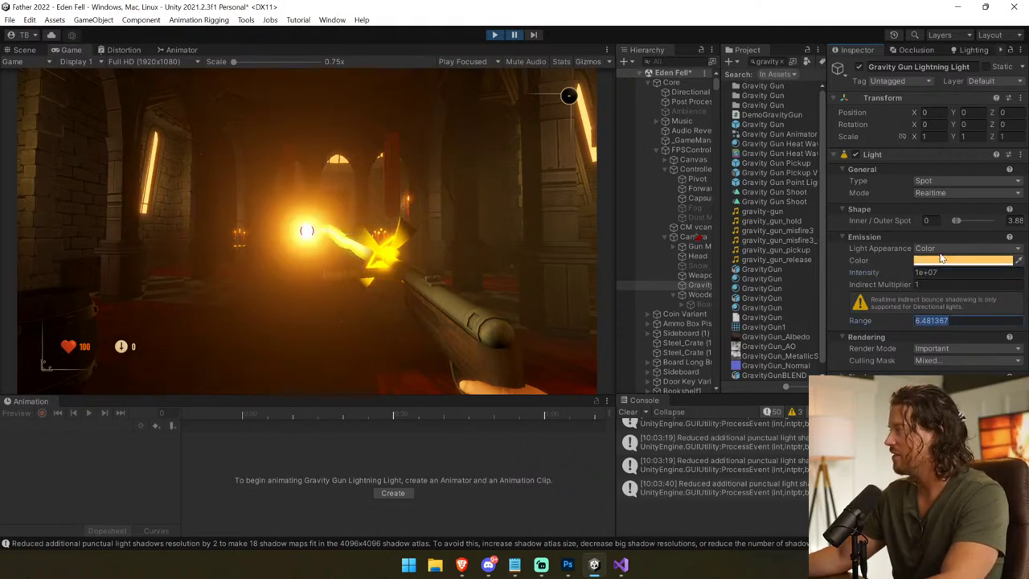
{"action": "left_click_drag", "start_coordinate": [962, 225], "coordinate": [953, 220]}
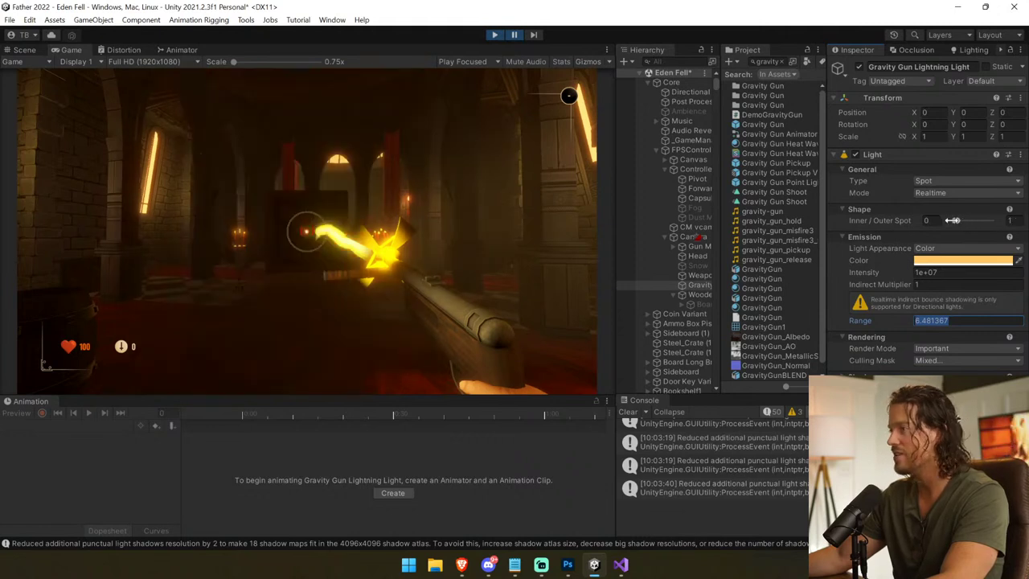
{"action": "left_click", "coordinate": [1011, 222]}
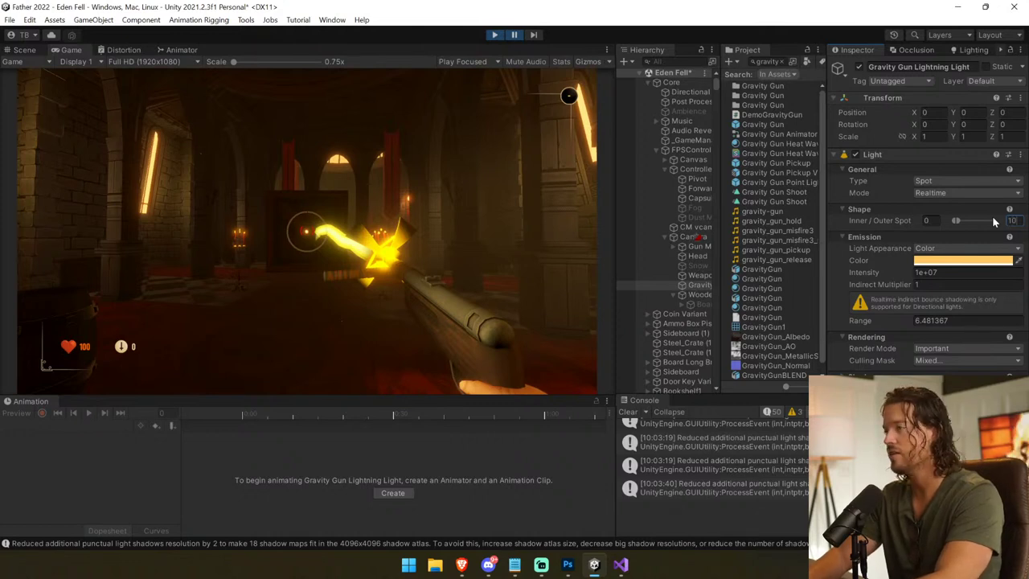
{"action": "key", "text": "Return"}
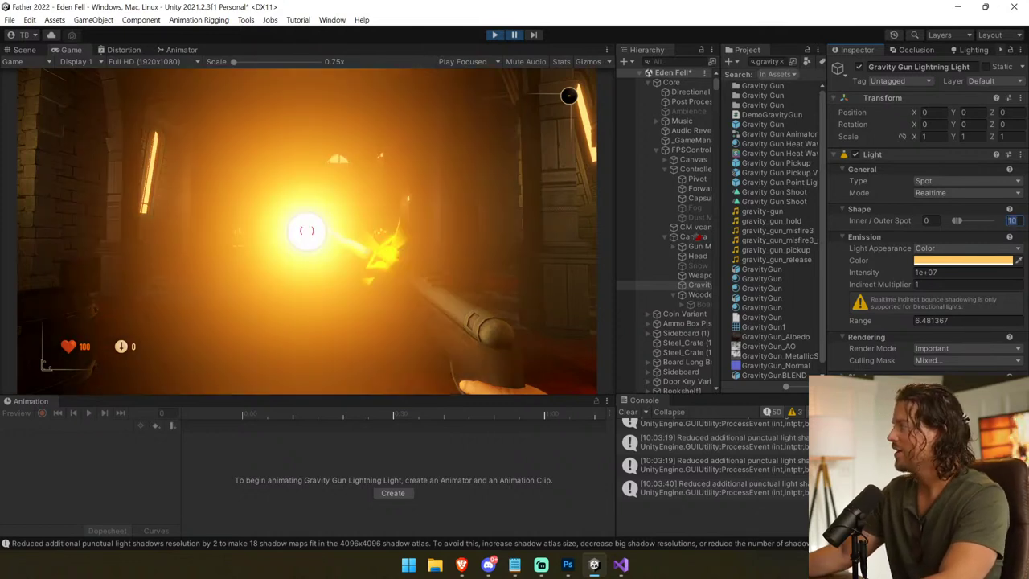
{"action": "type", "text": "2"}
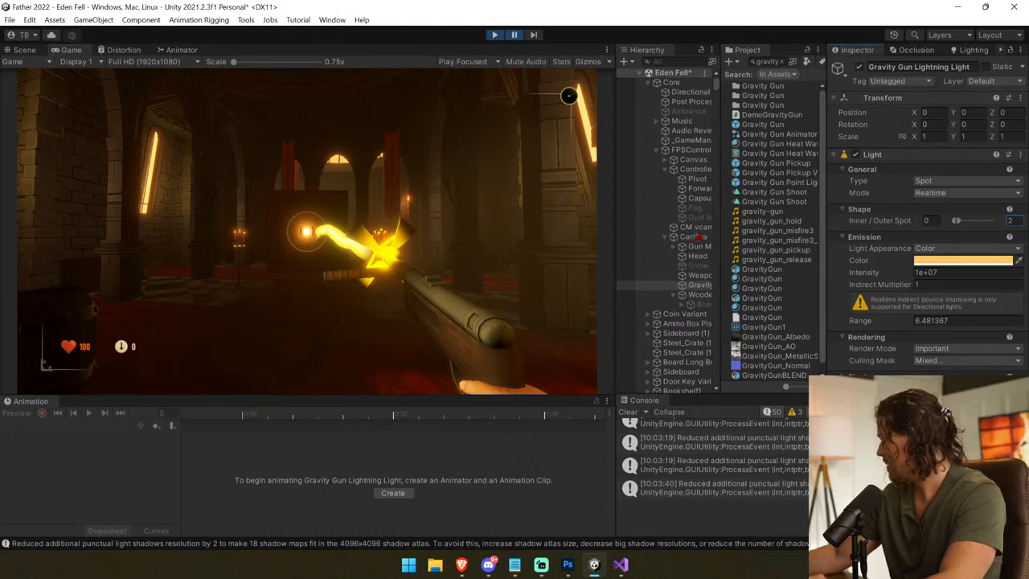
Step: Resume the game and playtest the narrowed light on the held crate and a candle stand using the gravity gun
{"action": "left_click", "coordinate": [515, 37]}
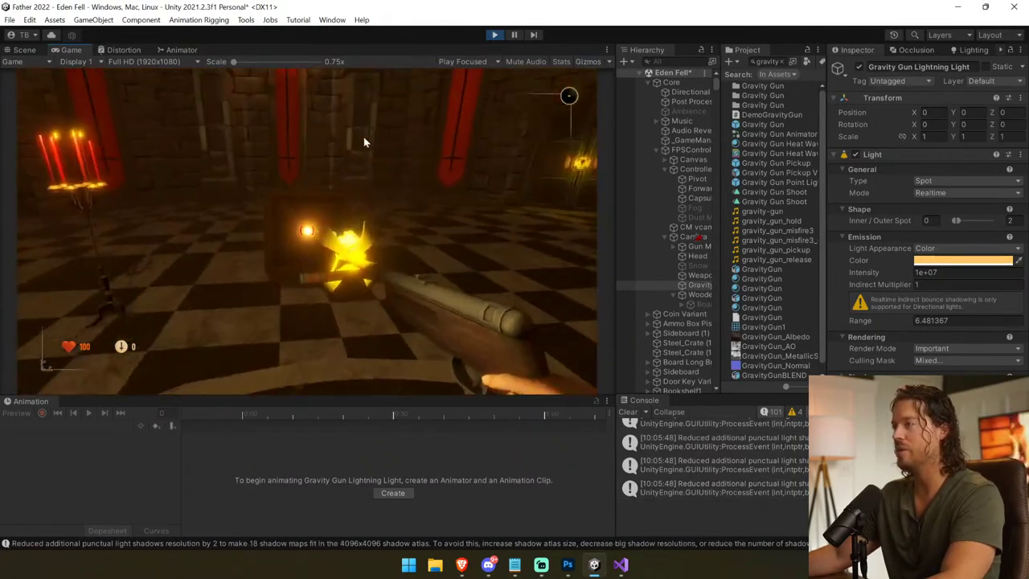
{"action": "left_click", "coordinate": [337, 119]}
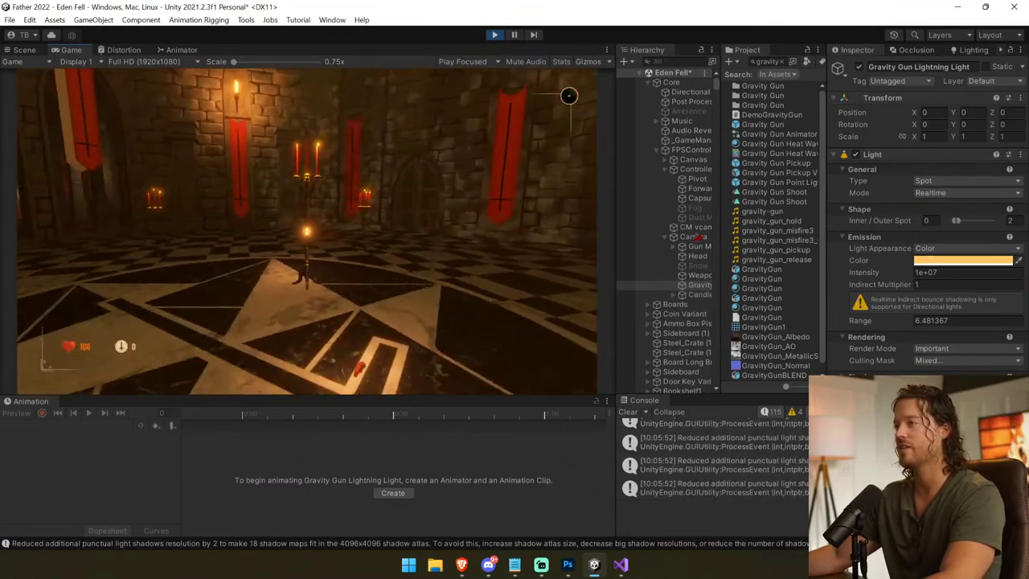
{"action": "key", "text": "e"}
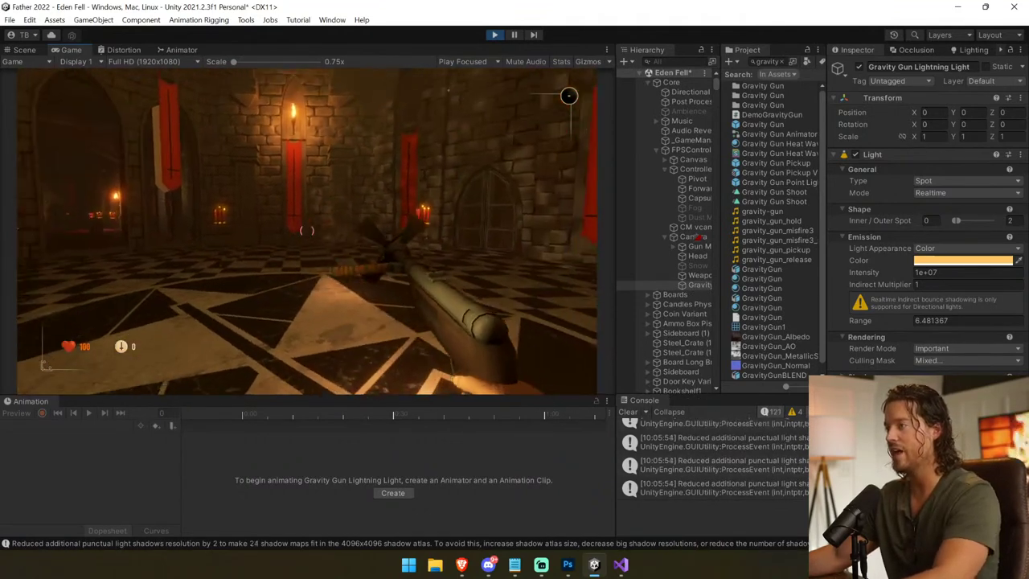
{"action": "left_click", "coordinate": [308, 231]}
{"action": "key", "text": "w"}
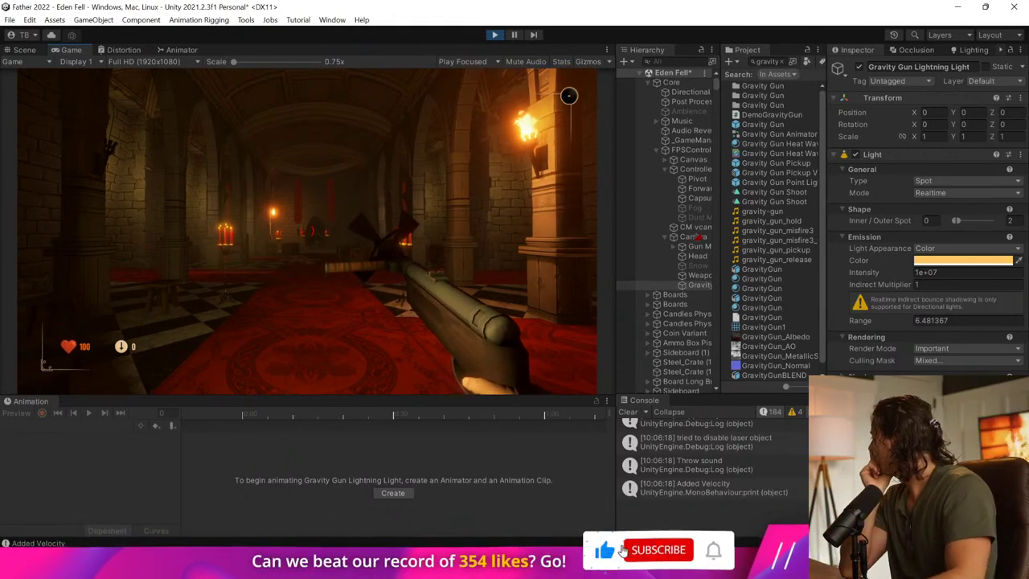
Step: Playtest the light by picking up and throwing a wooden stool and a barrel with the gravity gun
{"action": "key", "text": "w"}
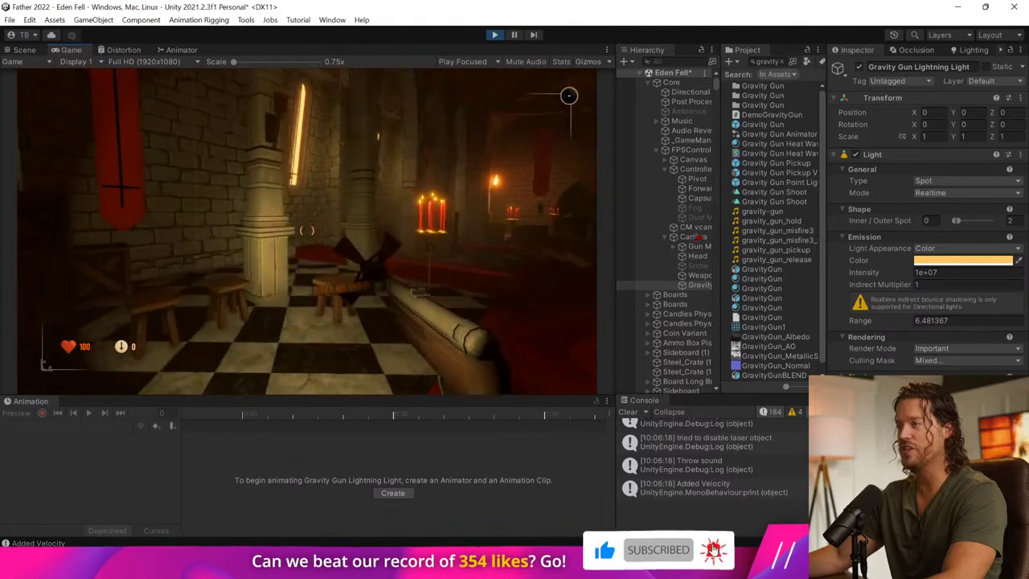
{"action": "left_click", "coordinate": [307, 230]}
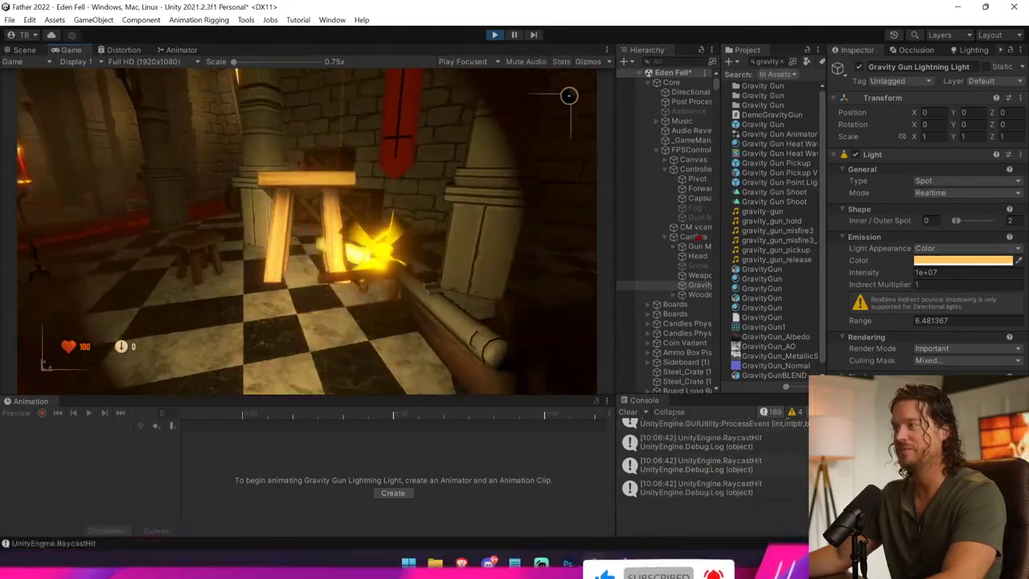
{"action": "left_click", "coordinate": [307, 230]}
{"action": "key", "text": "w"}
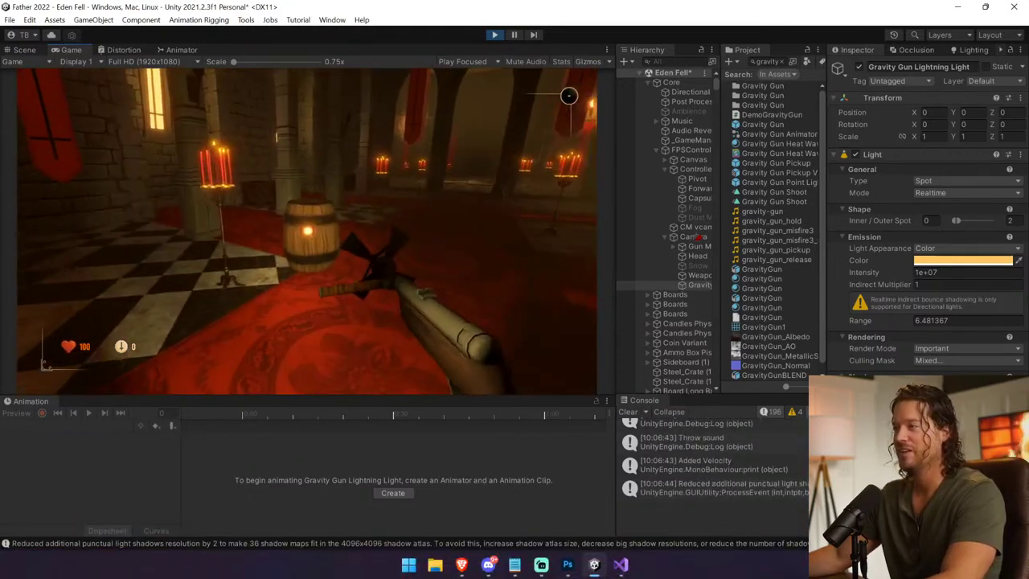
{"action": "left_click", "coordinate": [307, 231]}
{"action": "left_click", "coordinate": [307, 230]}
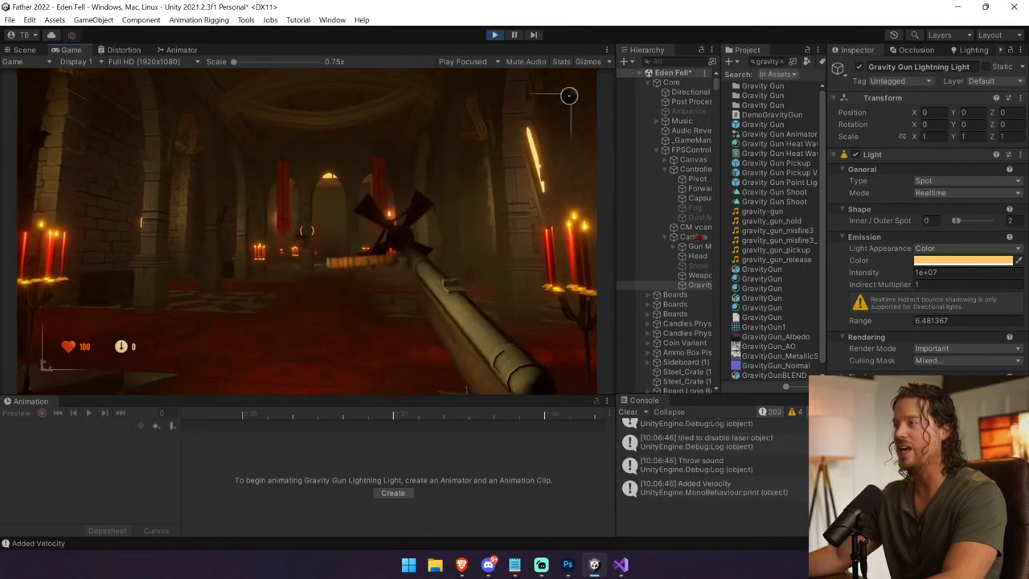
Step: Walk through the hall, pick up the Box02 prop with the gravity gun, and pause the game while holding it
{"action": "key", "text": "w"}
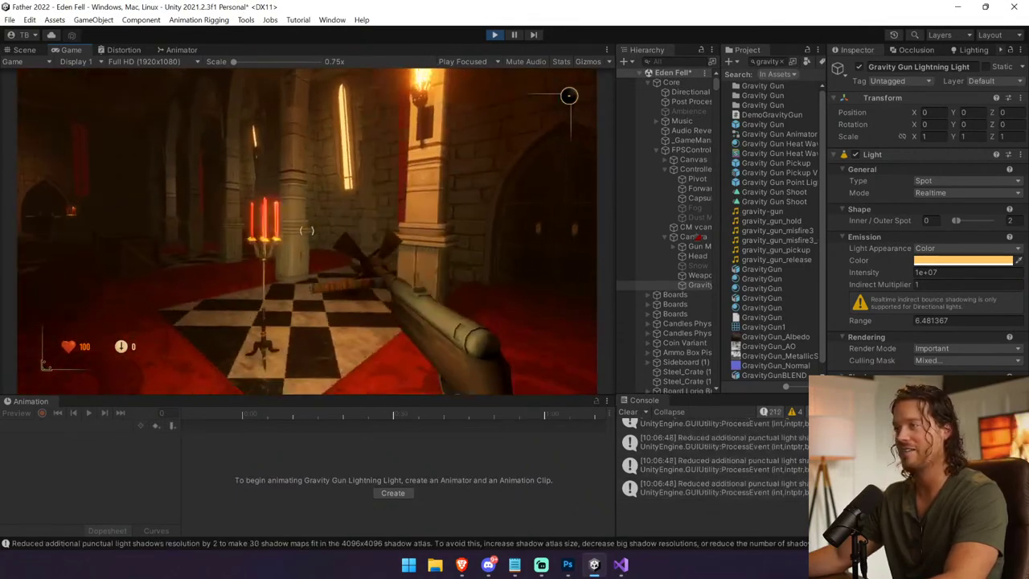
{"action": "key", "text": "w"}
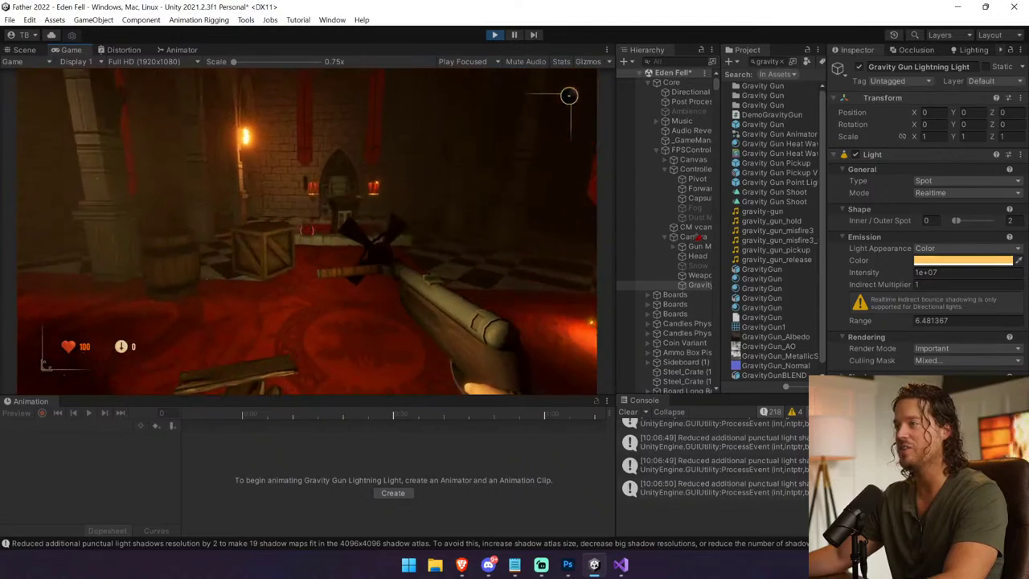
{"action": "key", "text": "w"}
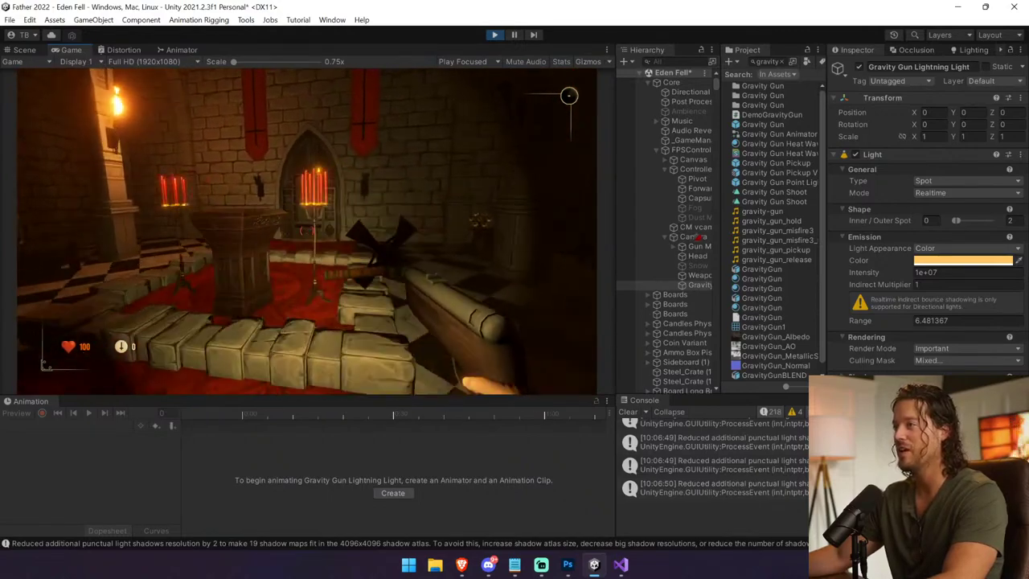
{"action": "left_click", "coordinate": [307, 231]}
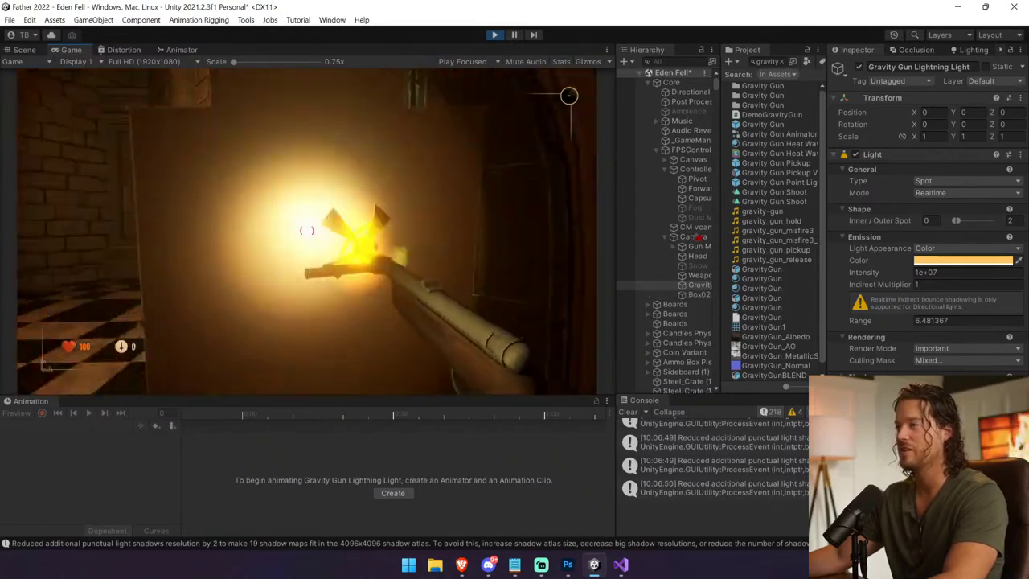
{"action": "key", "text": "w"}
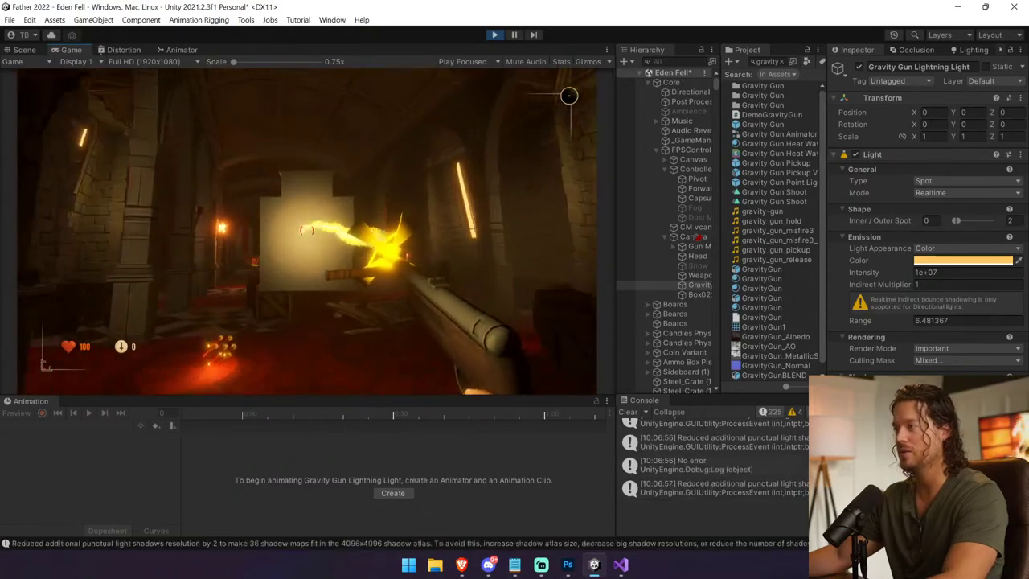
{"action": "key", "text": "w"}
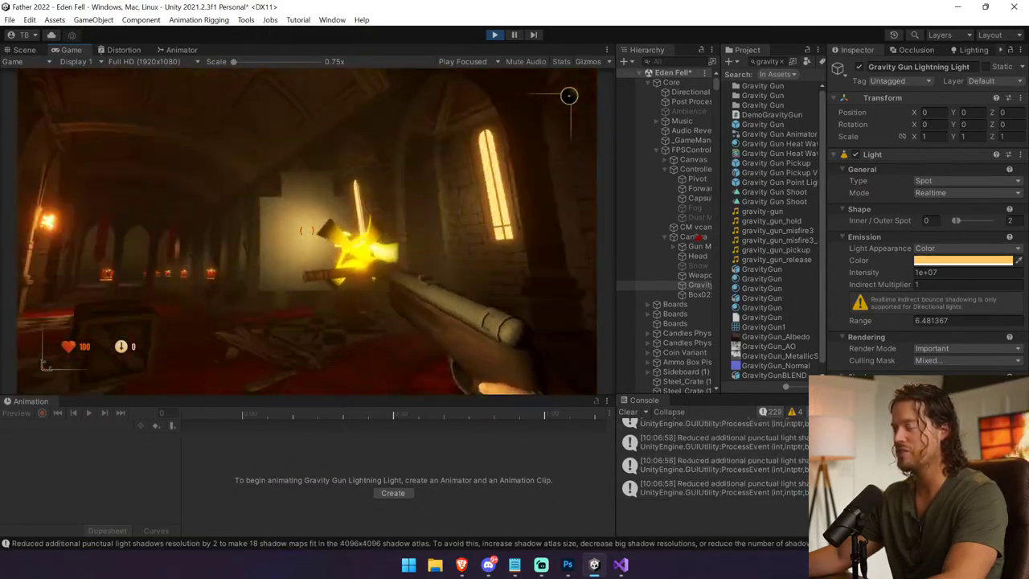
{"action": "key", "text": "ctrl+shift+p"}
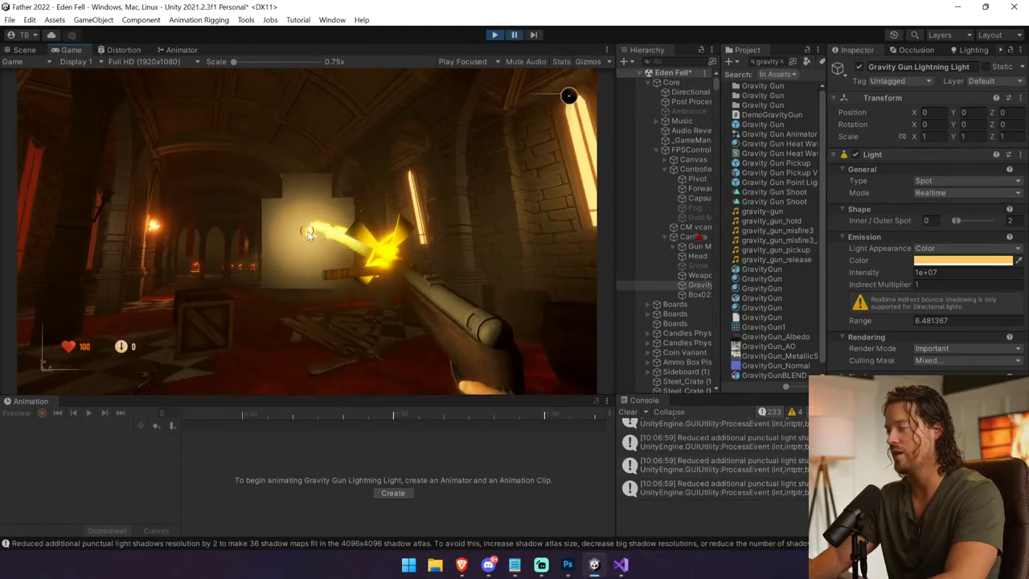
Step: Examine the paused spot light and the lightning beam to the held prop in the Scene view, checking nearby objects
{"action": "left_click", "coordinate": [24, 49]}
{"action": "key", "text": "f"}
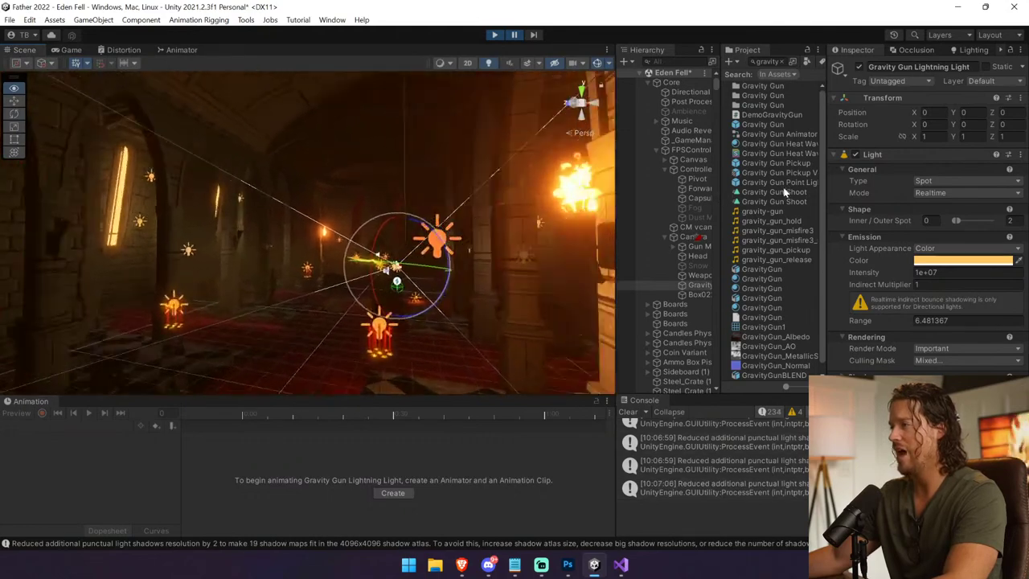
{"action": "right_click_drag", "start_coordinate": [784, 191], "coordinate": [251, 235]}
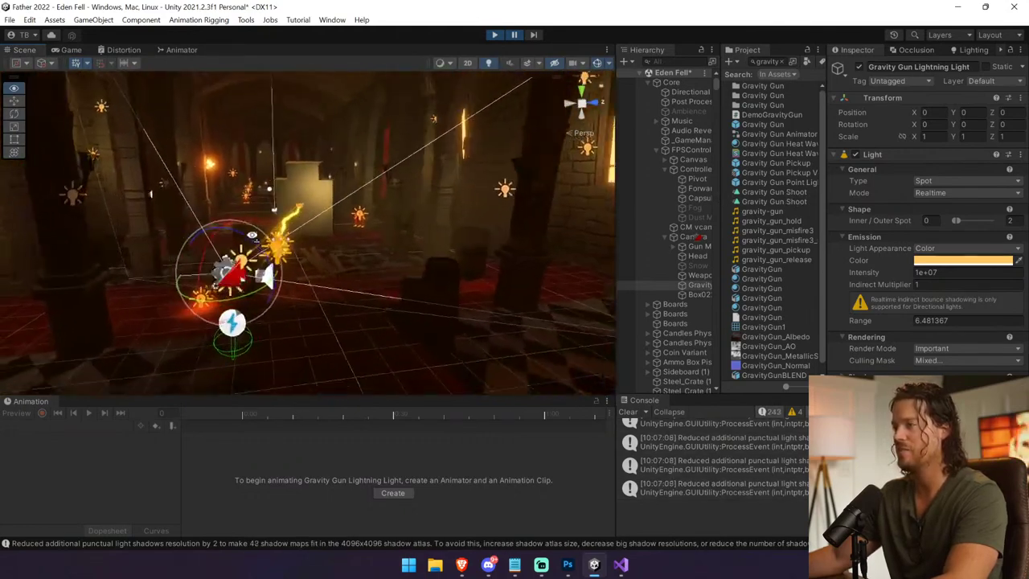
{"action": "left_click", "coordinate": [283, 226]}
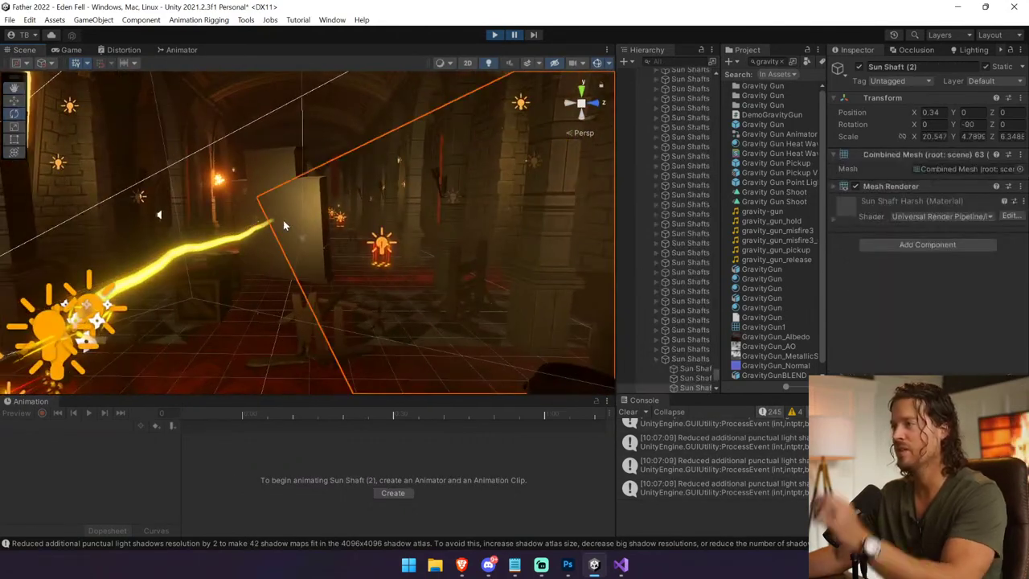
{"action": "left_click", "coordinate": [281, 222]}
{"action": "left_click", "coordinate": [261, 221]}
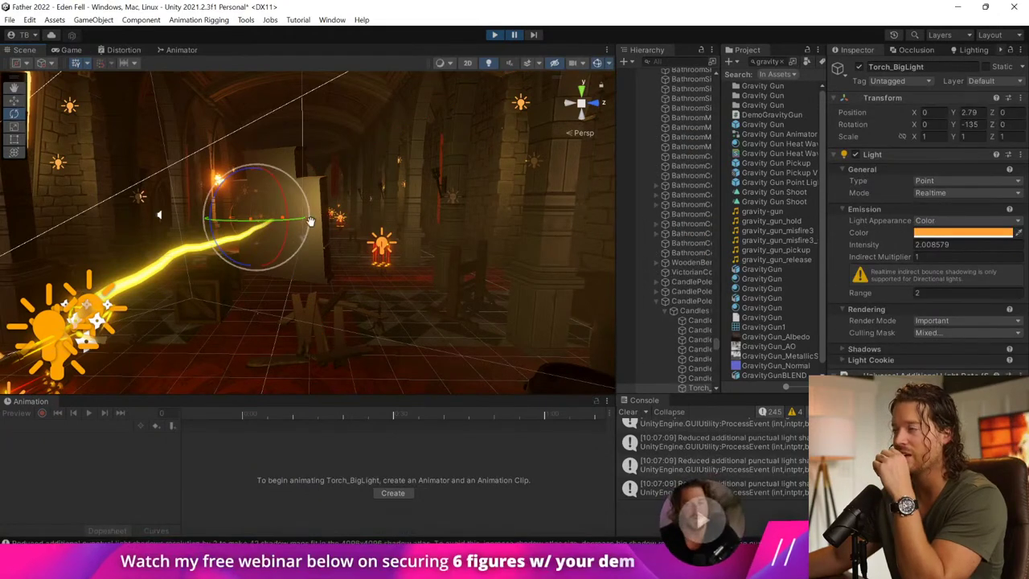
{"action": "left_click", "coordinate": [197, 297]}
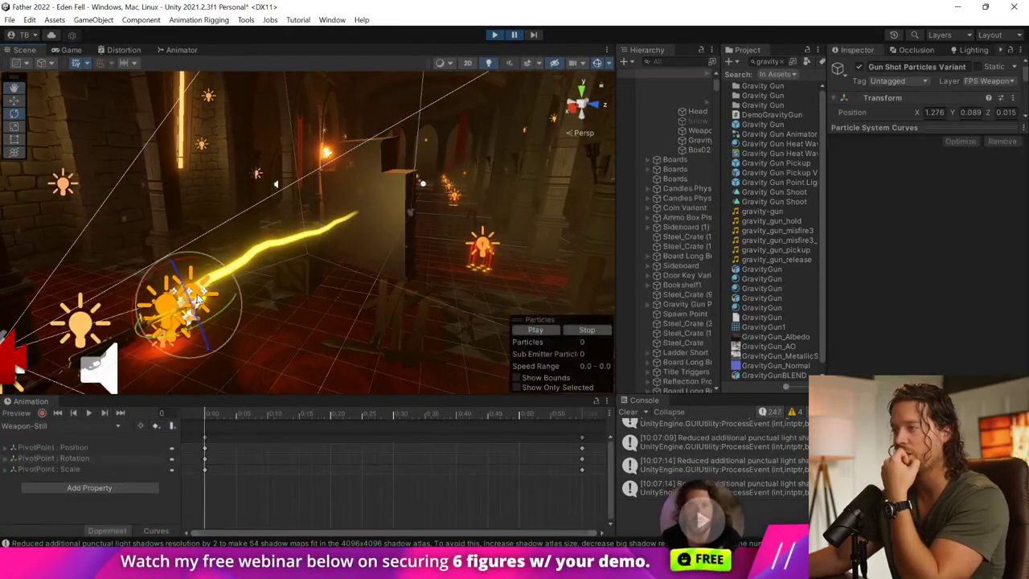
Step: Widen the Hierarchy to show full object names and inspect the Flashlight under Gun Mount Position in the scene
{"action": "scroll", "coordinate": [668, 167], "scroll_direction": "up", "scroll_amount": 4}
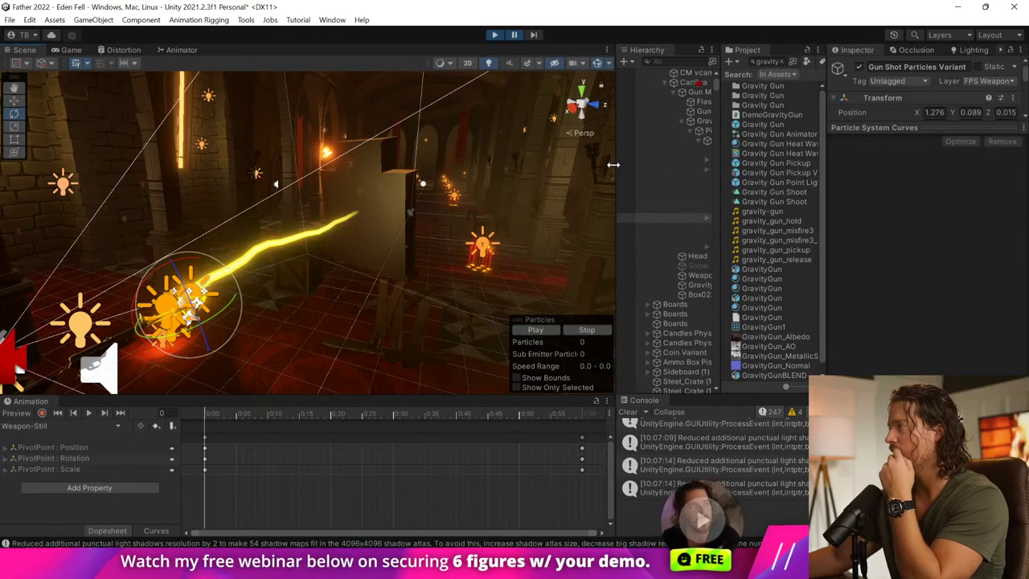
{"action": "left_click_drag", "start_coordinate": [612, 164], "coordinate": [408, 160]}
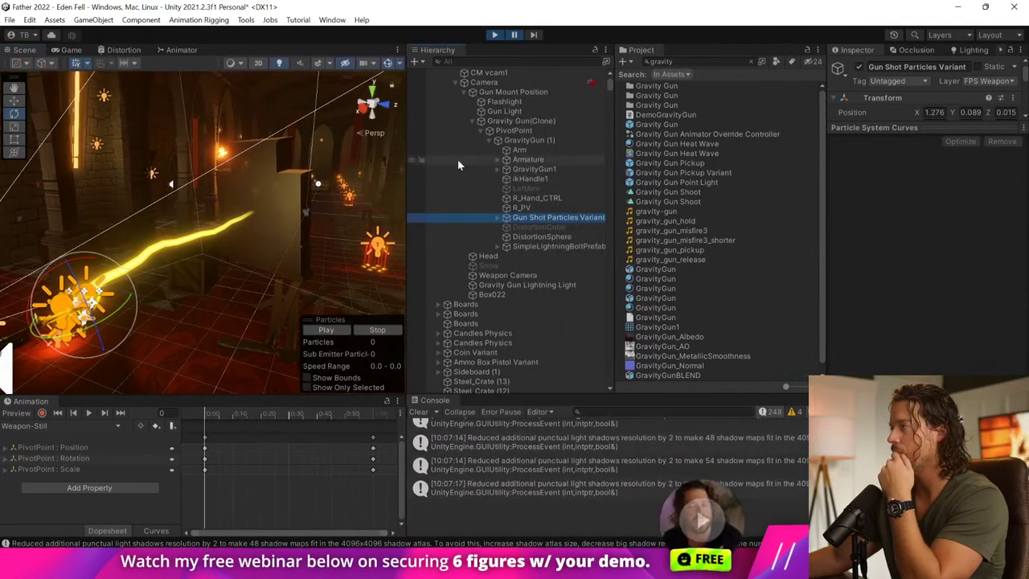
{"action": "left_click", "coordinate": [558, 103]}
{"action": "right_click_drag", "start_coordinate": [300, 247], "coordinate": [154, 279]}
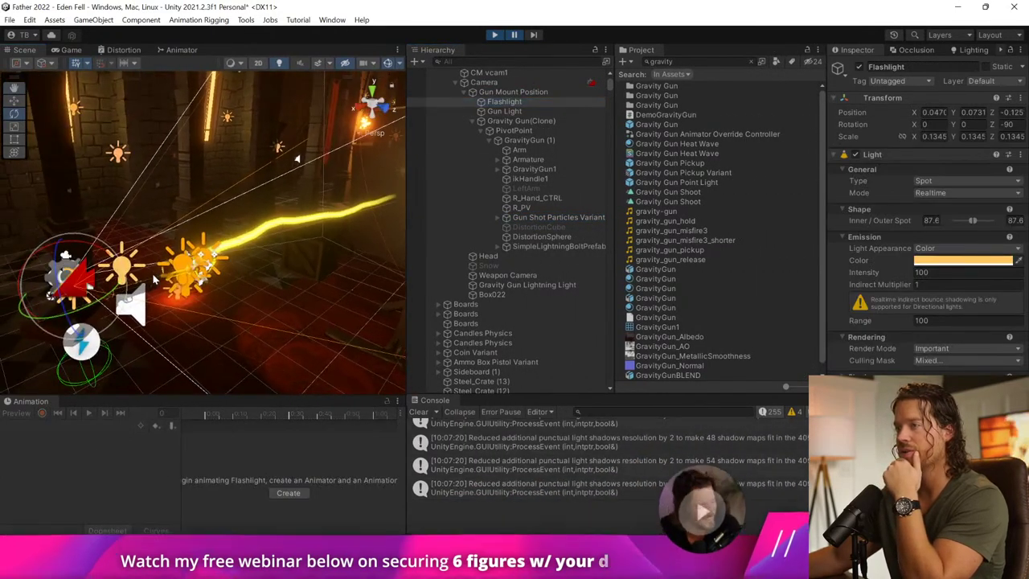
{"action": "scroll", "coordinate": [154, 277], "scroll_direction": "down", "scroll_amount": 4}
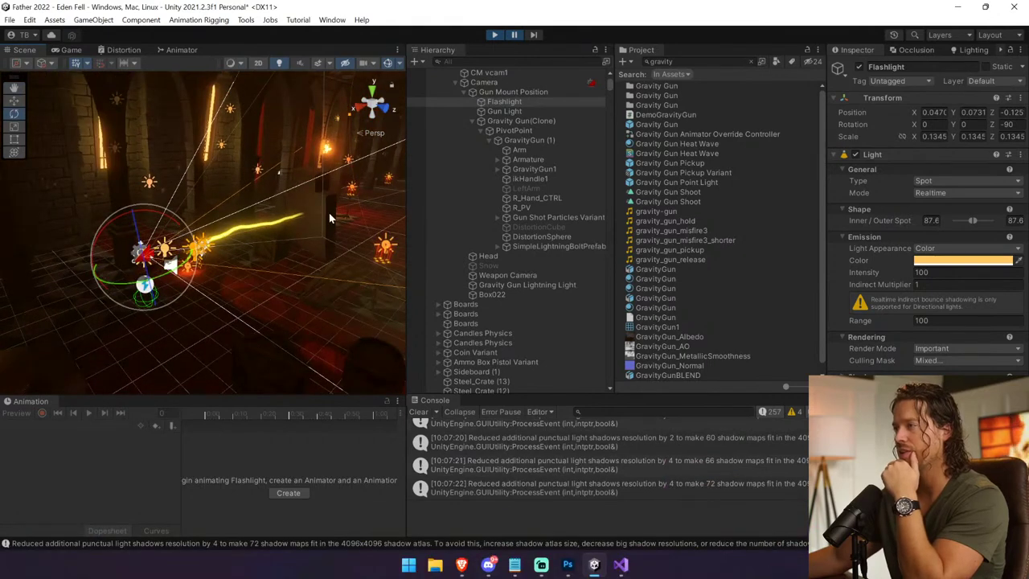
Step: Rotate the held Box022 prop about its vertical axis and check how the light hits it in the Game view
{"action": "left_click", "coordinate": [331, 216]}
{"action": "left_click", "coordinate": [331, 217]}
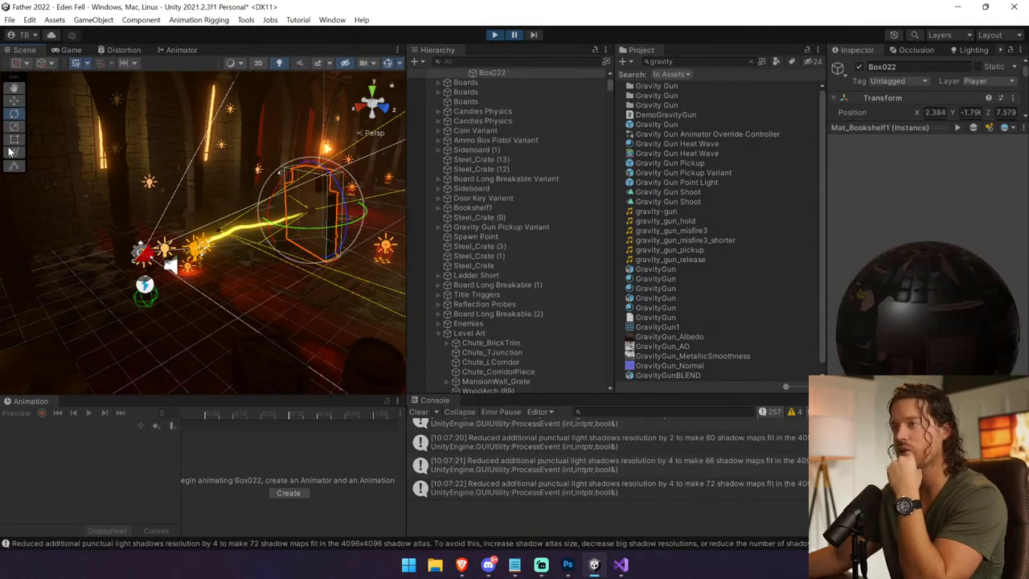
{"action": "left_click_drag", "start_coordinate": [279, 230], "coordinate": [641, 221]}
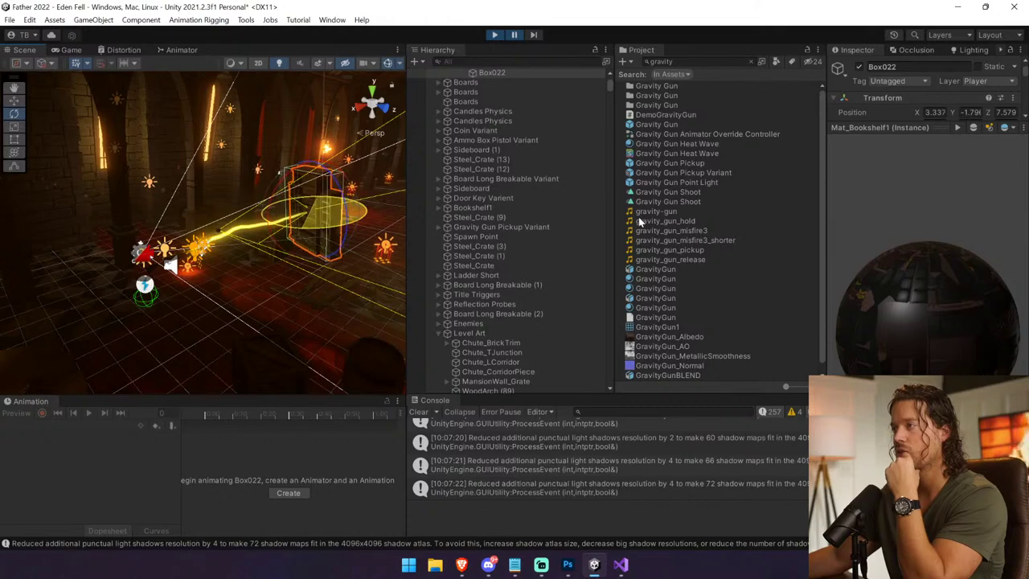
{"action": "left_click", "coordinate": [71, 49]}
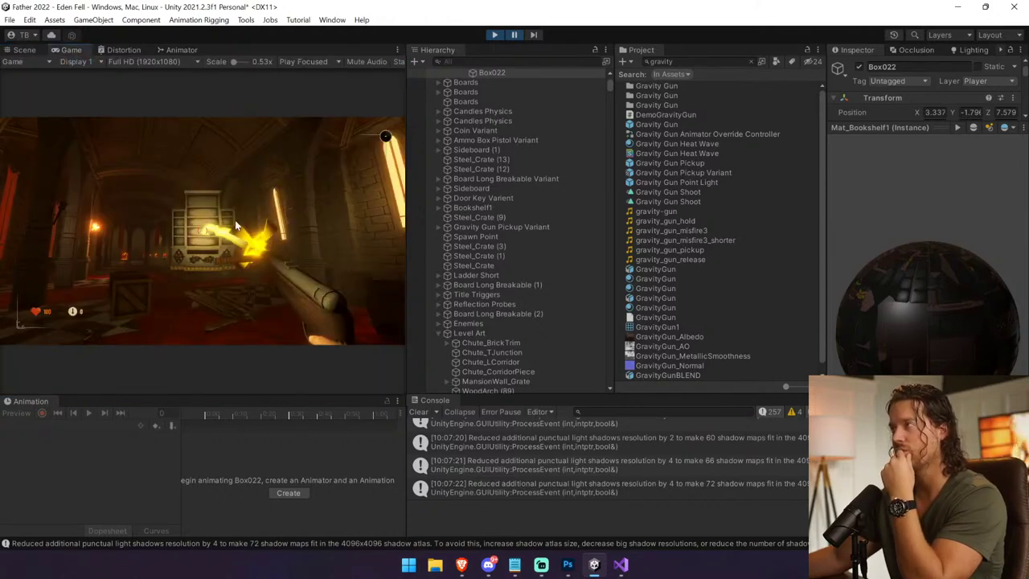
Step: Resume the game to playtest the light with the held Box022, pause again, and clear the console
{"action": "left_click", "coordinate": [519, 33]}
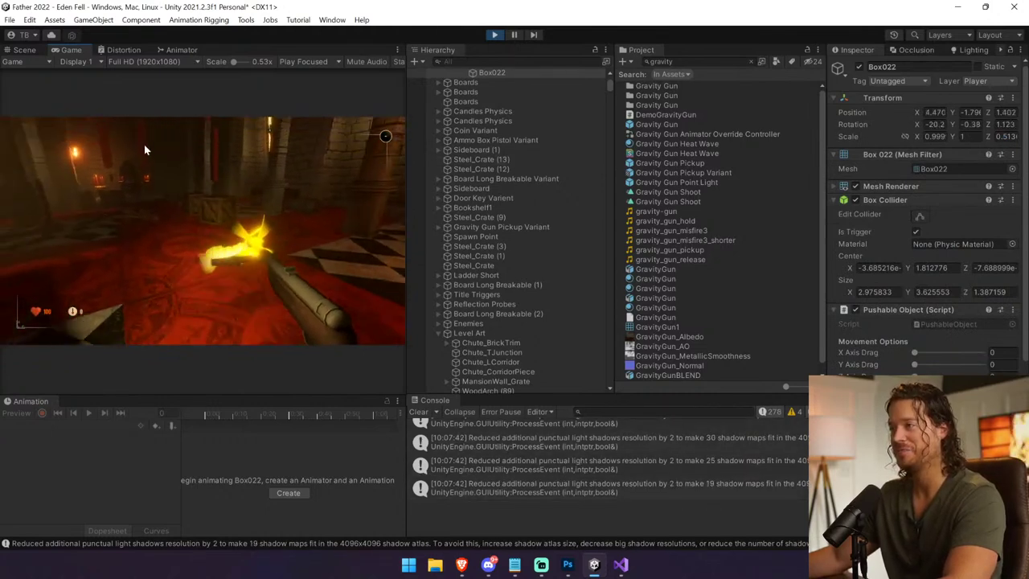
{"action": "key", "text": "ctrl+shift+p"}
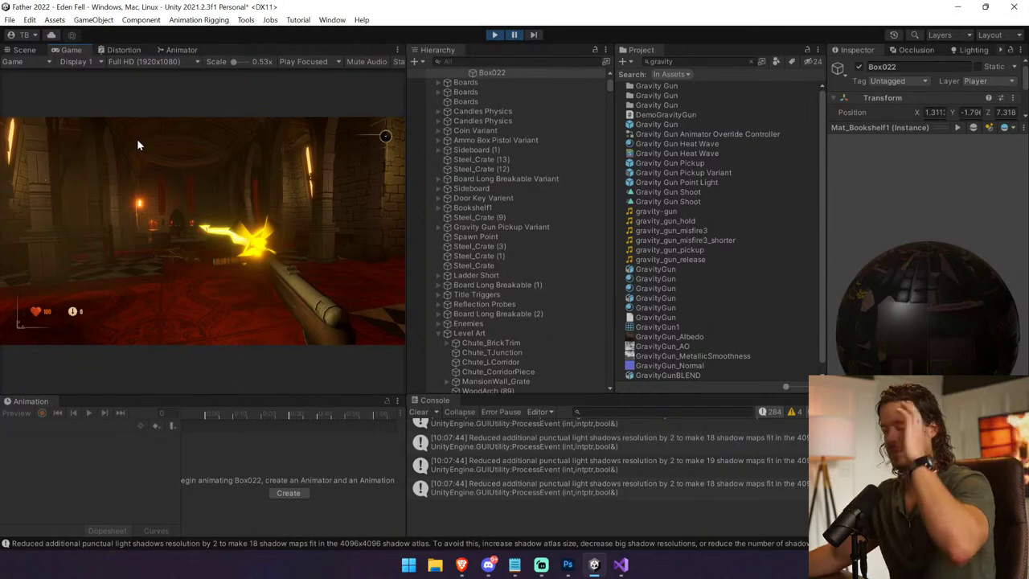
{"action": "left_click", "coordinate": [417, 411]}
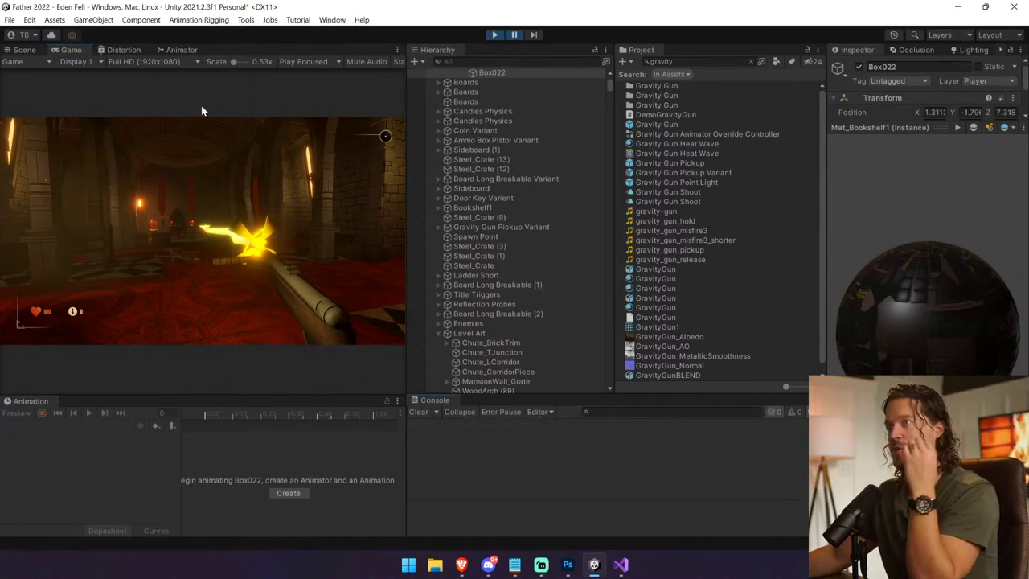
Step: Examine the held Box022 from around the gravity gun in the Scene view and inspect the Gun Light's settings
{"action": "left_click", "coordinate": [26, 51]}
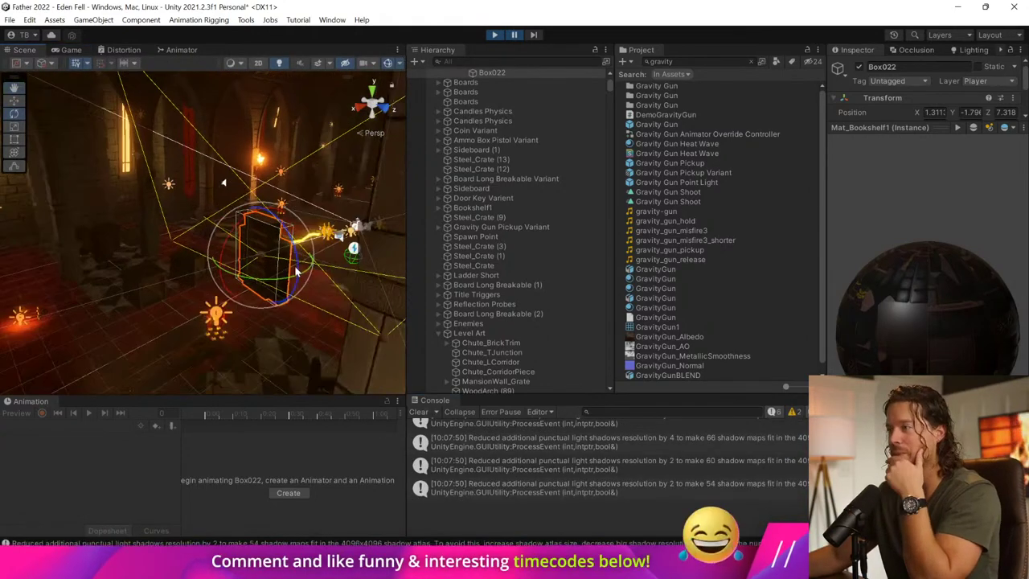
{"action": "scroll", "coordinate": [293, 265], "scroll_direction": "up", "scroll_amount": 4}
{"action": "middle_click_drag", "start_coordinate": [288, 259], "coordinate": [173, 248]}
{"action": "right_click_drag", "start_coordinate": [173, 248], "coordinate": [244, 240]}
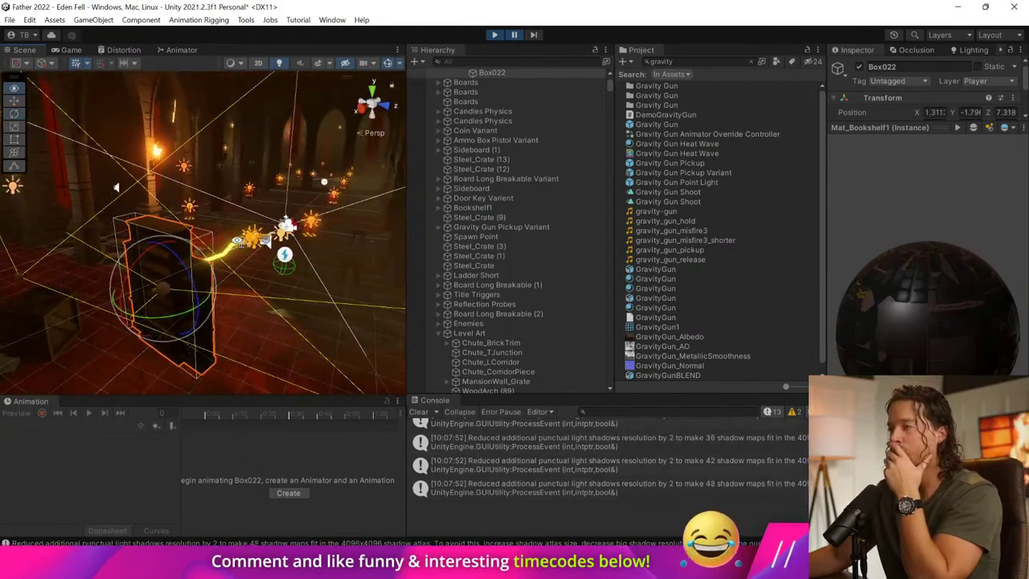
{"action": "scroll", "coordinate": [482, 241], "scroll_direction": "up", "scroll_amount": 8}
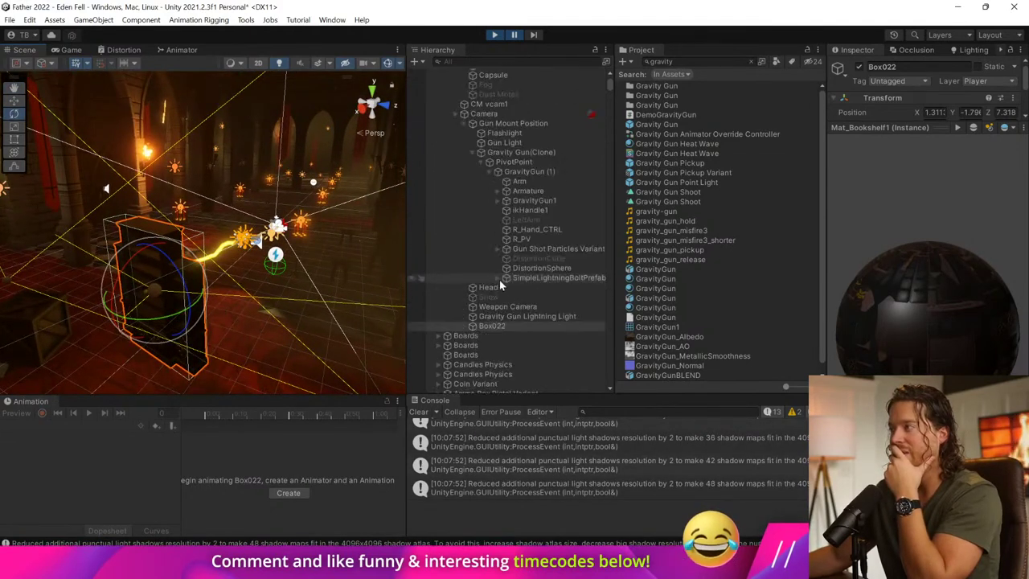
{"action": "left_click", "coordinate": [519, 143]}
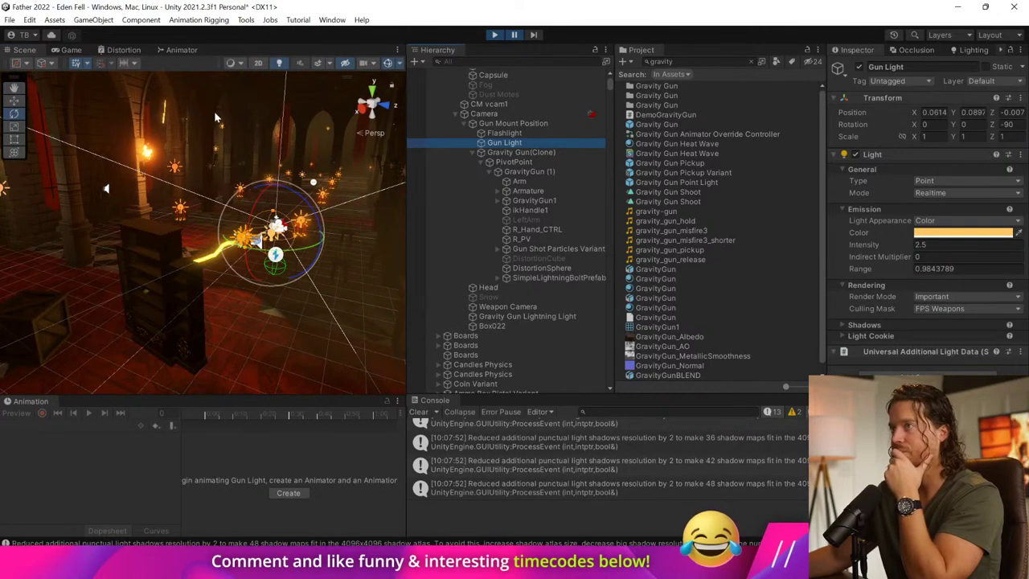
Step: Resume the game, playtest the light by picking up and throwing wooden crates, and pause while holding one
{"action": "left_click", "coordinate": [71, 50]}
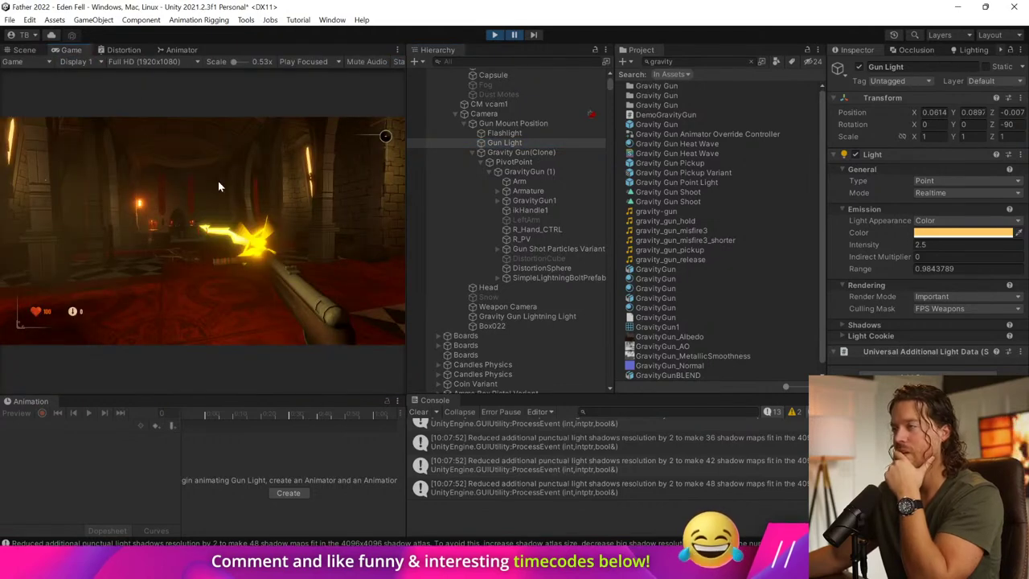
{"action": "left_click", "coordinate": [516, 36]}
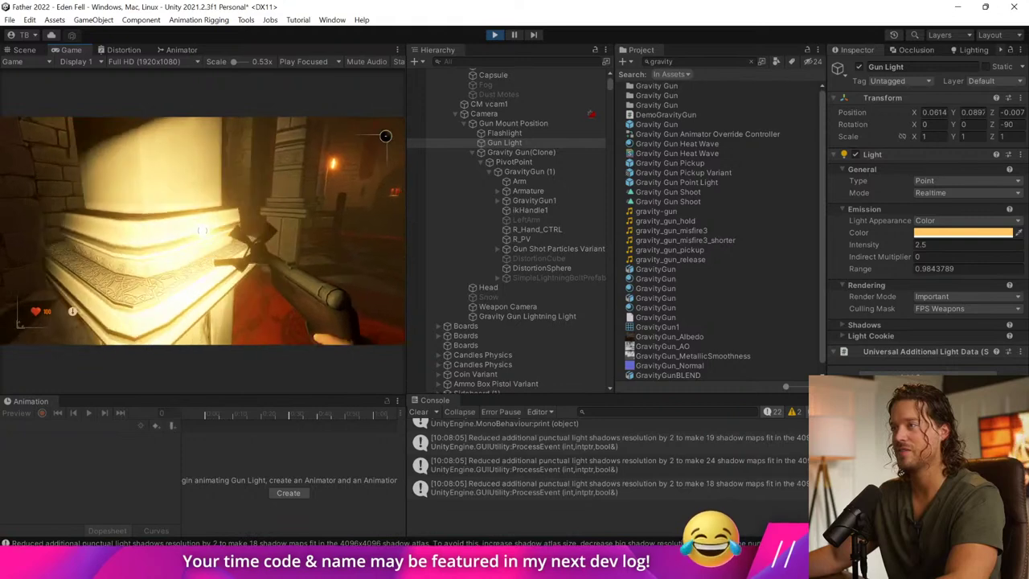
{"action": "left_click", "coordinate": [203, 231]}
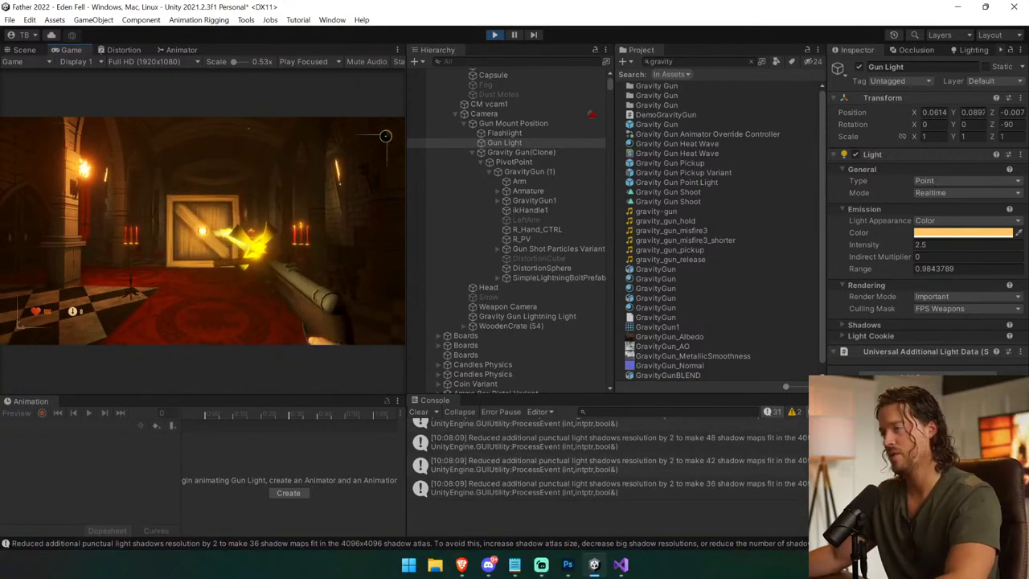
{"action": "left_click", "coordinate": [203, 231]}
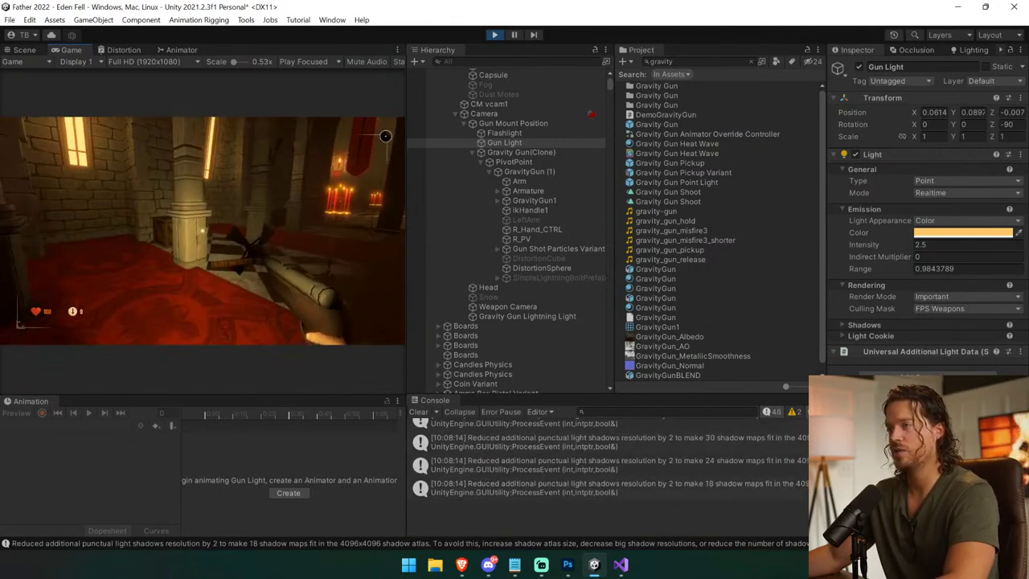
{"action": "left_click", "coordinate": [203, 231]}
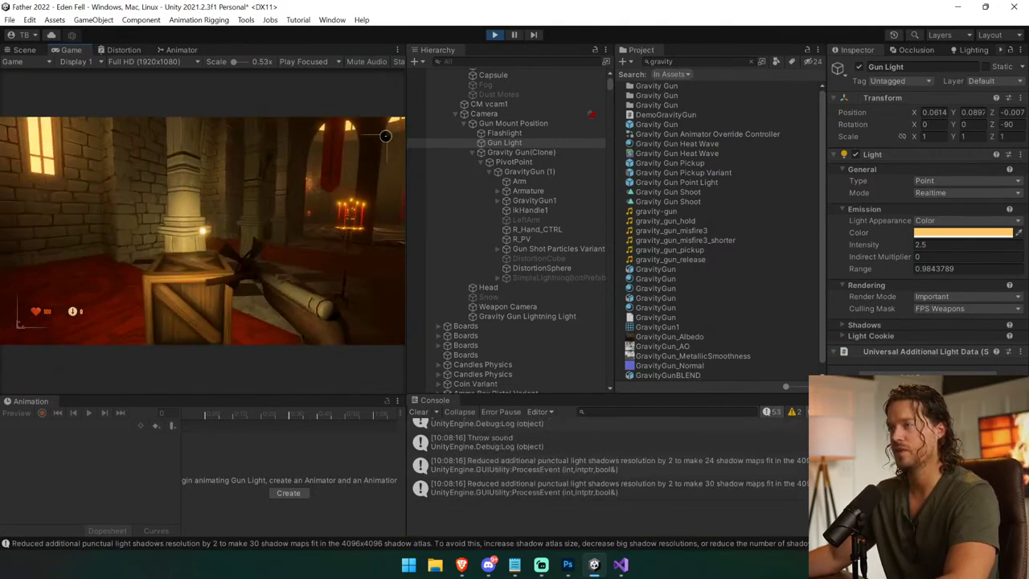
{"action": "left_click", "coordinate": [203, 231]}
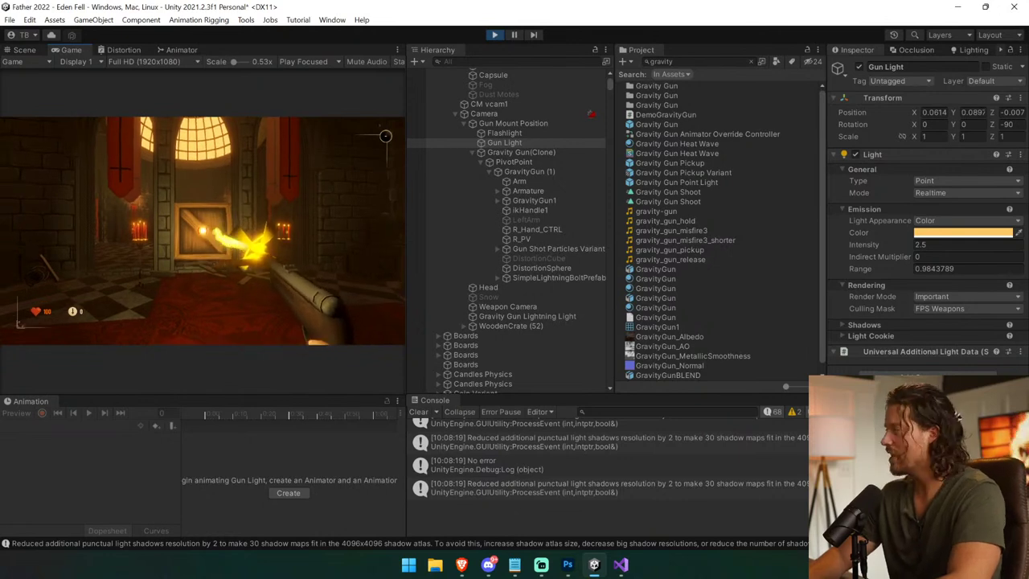
{"action": "key", "text": "ctrl+shift+p"}
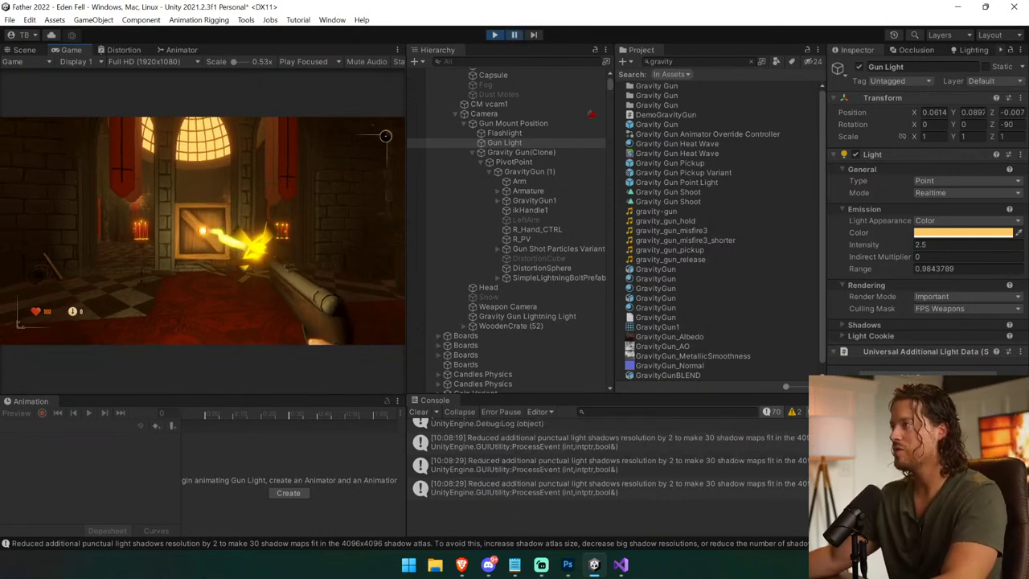
Step: Try an intensity of 1000 on the Flashlight and return it to 100
{"action": "left_click", "coordinate": [515, 133]}
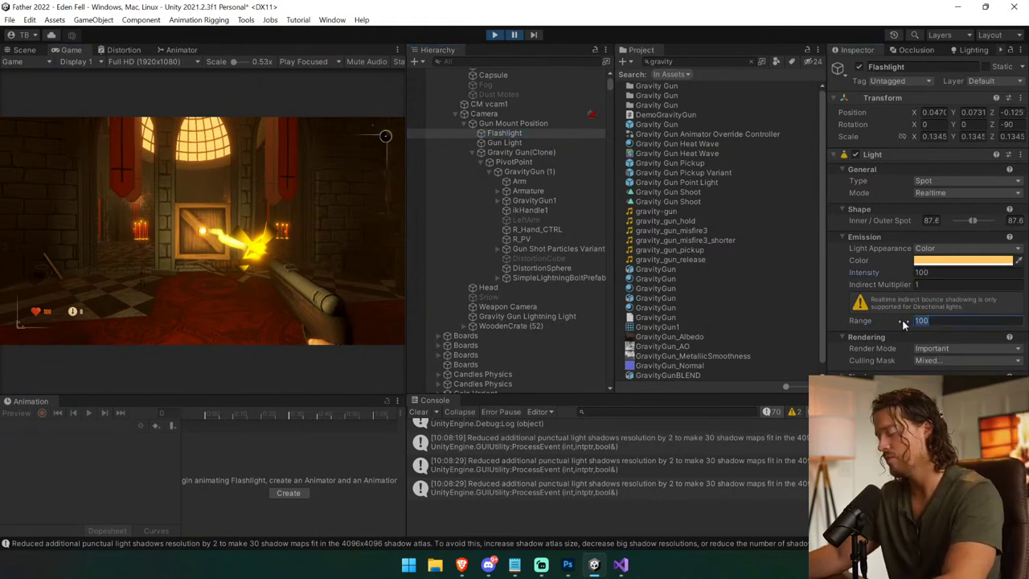
{"action": "left_click", "coordinate": [906, 274]}
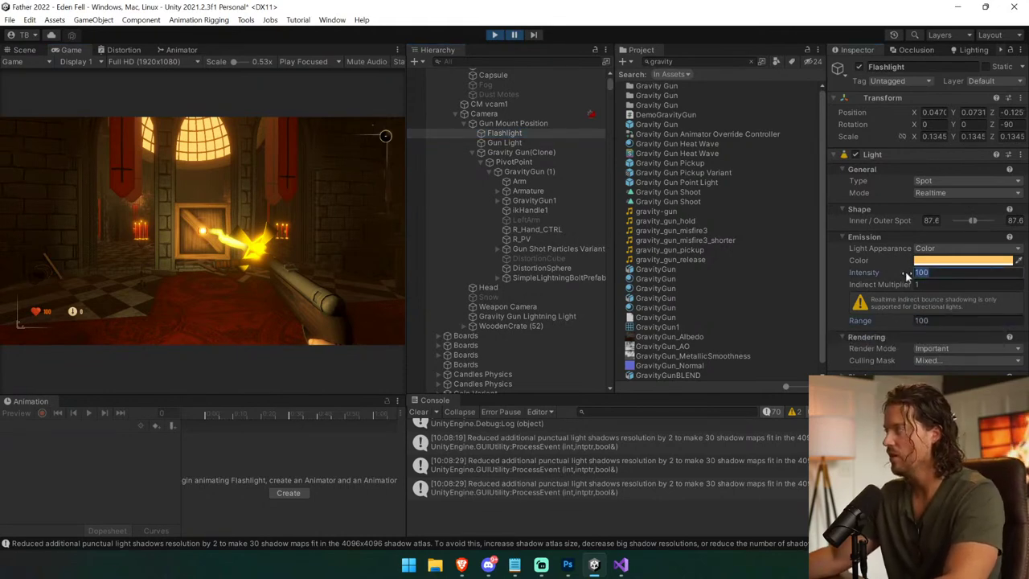
{"action": "type", "text": "1000"}
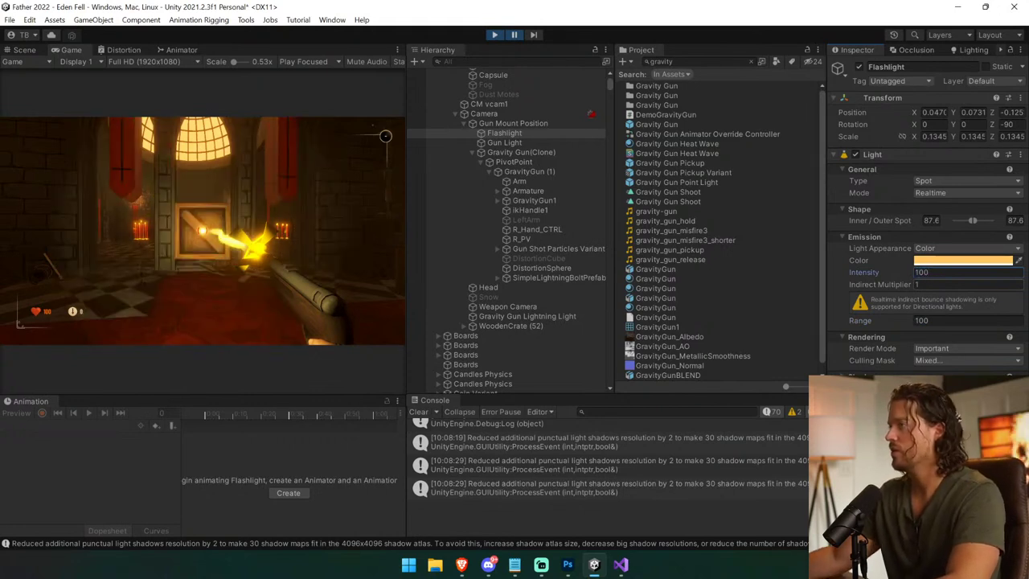
{"action": "left_click", "coordinate": [547, 144]}
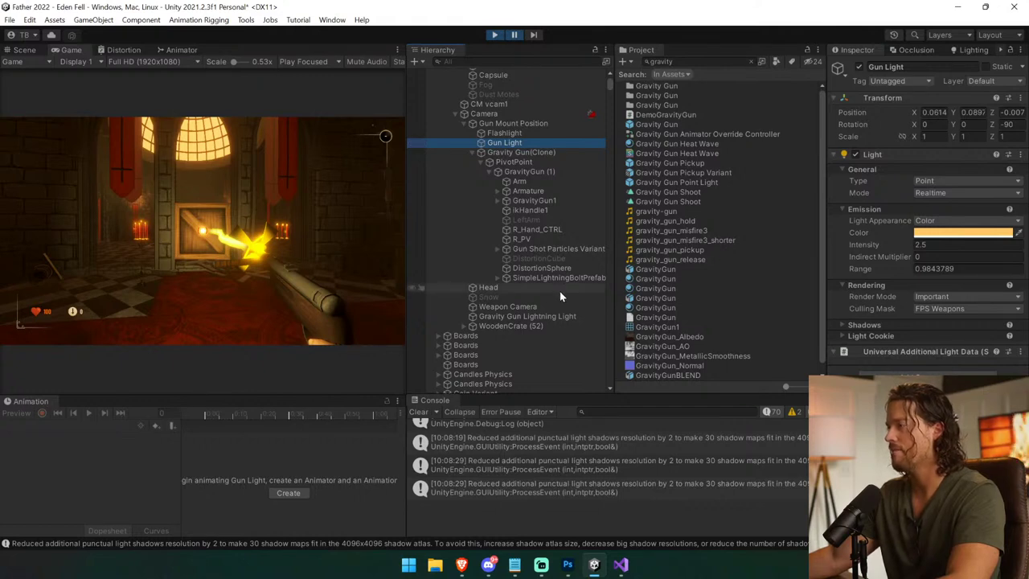
{"action": "left_click", "coordinate": [543, 316]}
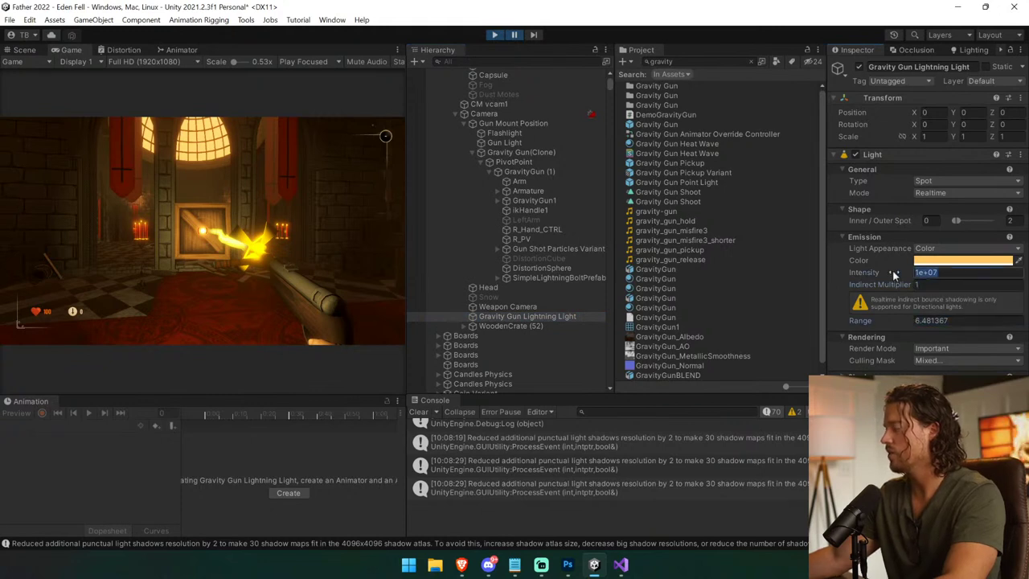
{"action": "type", "text": "100000000"}
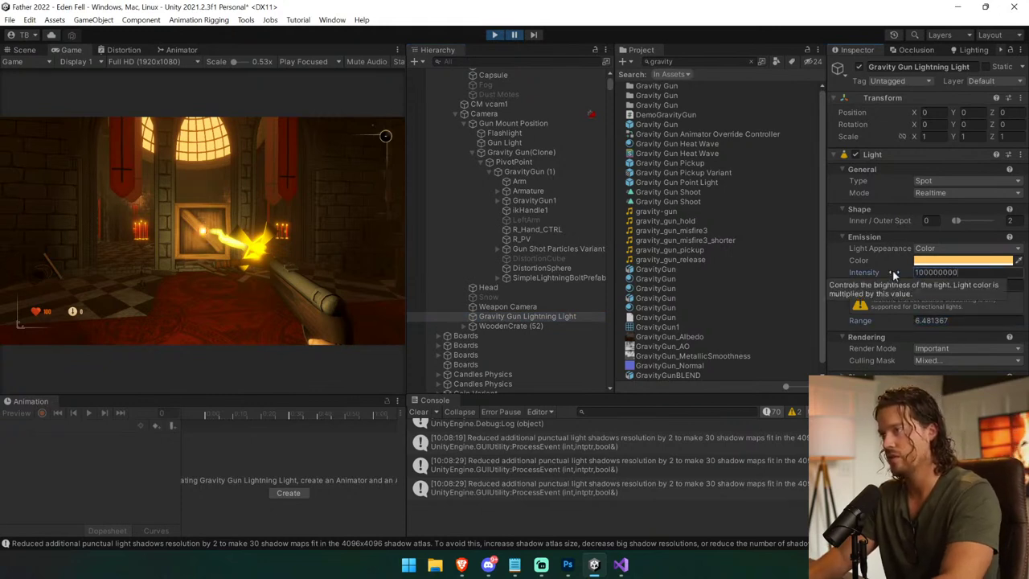
{"action": "type", "text": "000000000"}
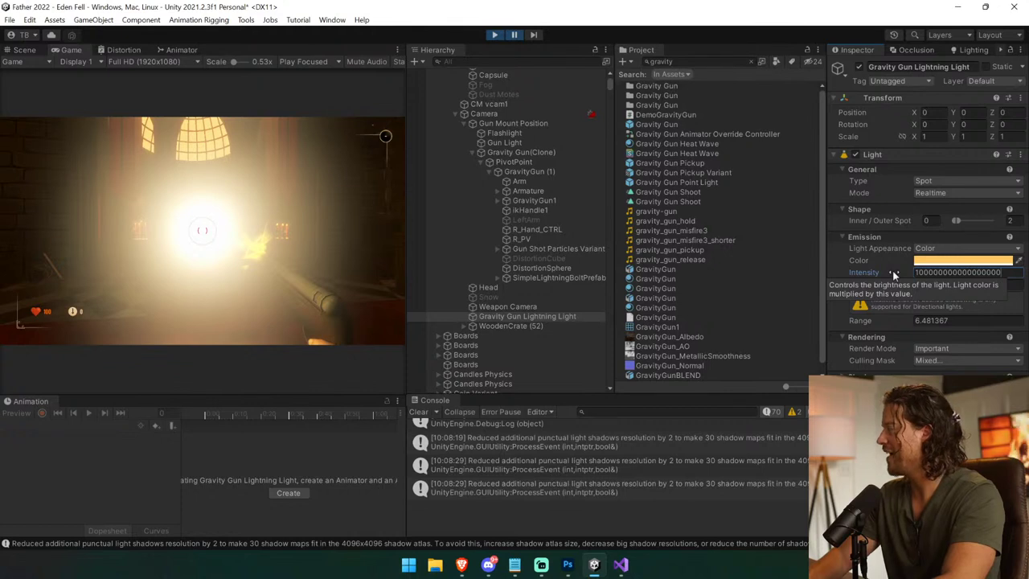
{"action": "key", "text": "BackSpace"}
{"action": "key", "text": "BackSpace"}
{"action": "key", "text": "BackSpace"}
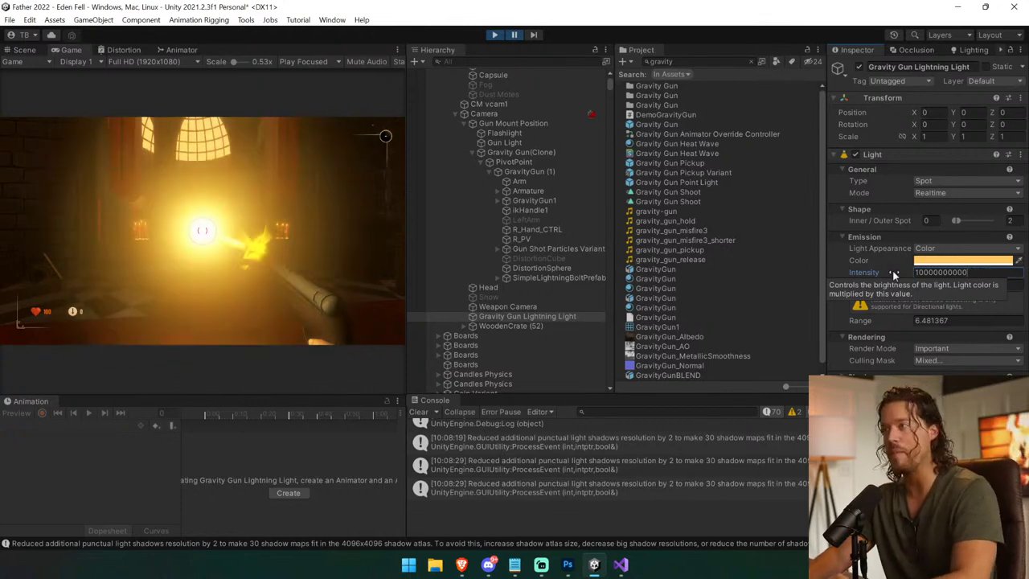
{"action": "type", "text": "00000"}
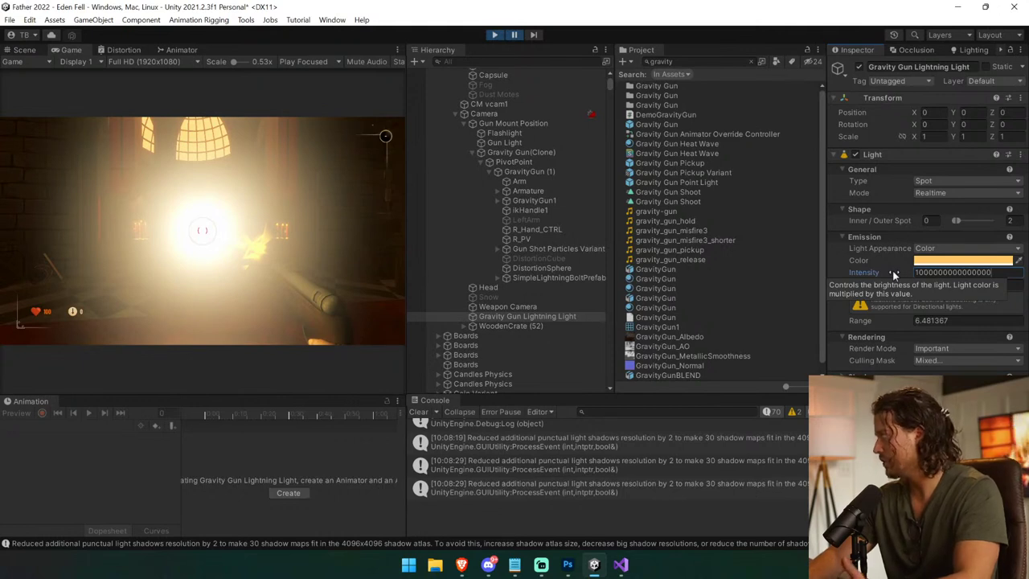
Step: Lower the Gravity Gun Lightning Light's intensity to 1e+07 and set its outer spot angle to 3
{"action": "key", "text": "BackSpace"}
{"action": "key", "text": "BackSpace"}
{"action": "key", "text": "BackSpace"}
{"action": "key", "text": "BackSpace"}
{"action": "key", "text": "BackSpace"}
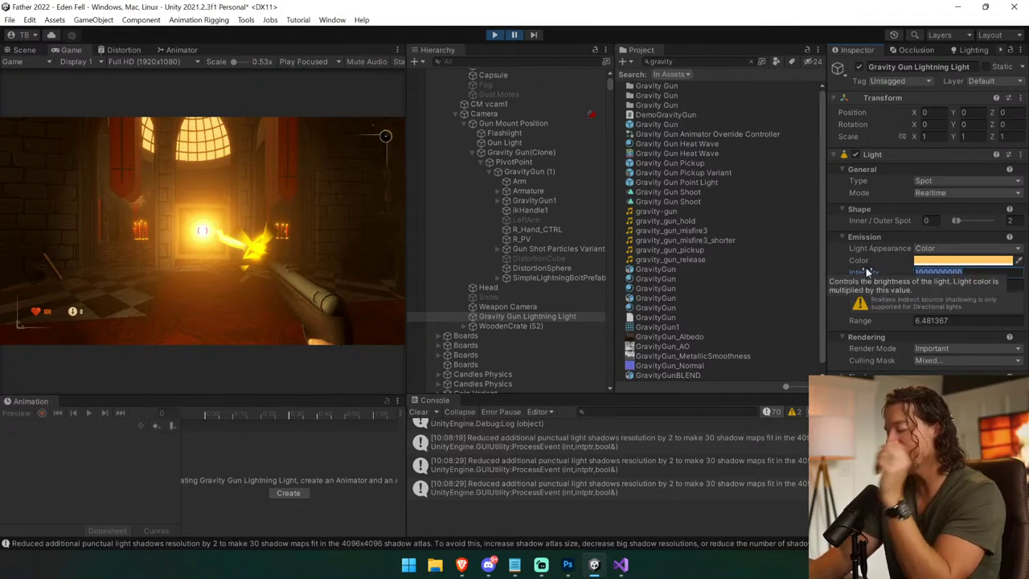
{"action": "type", "text": "1e+07"}
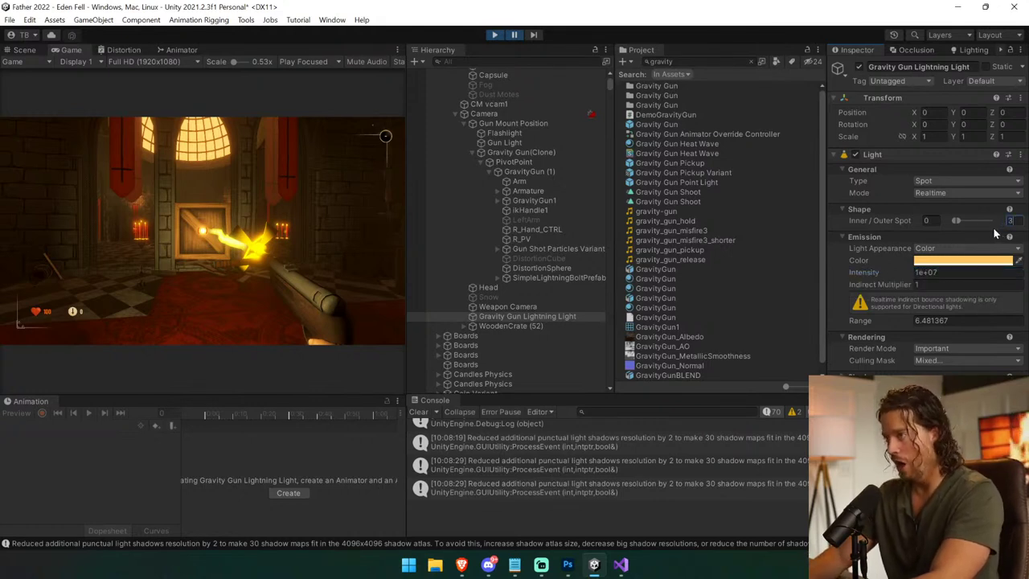
{"action": "type", "text": "3"}
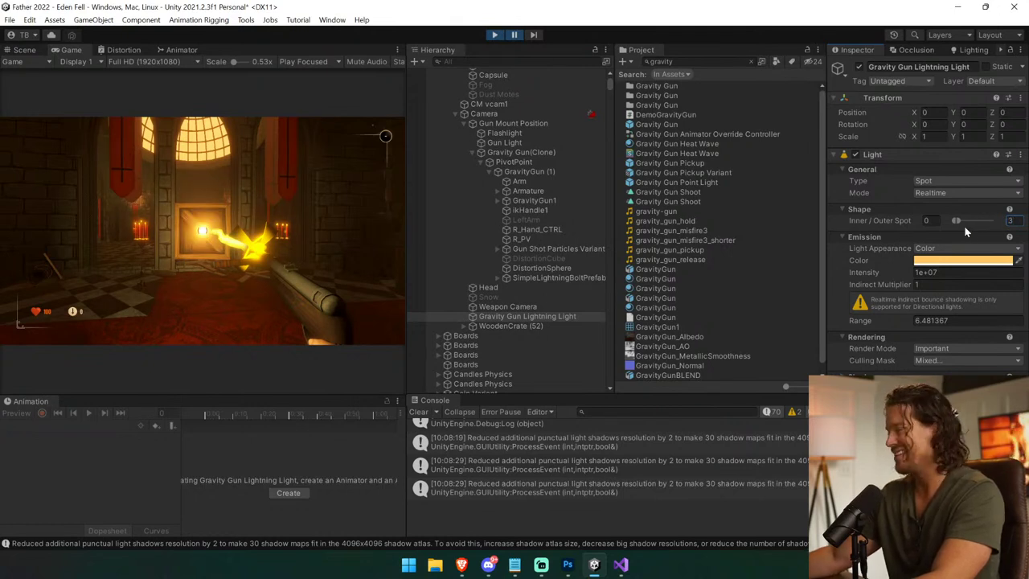
Step: Resume the game and playtest the light by carrying the held wooden crate around the level
{"action": "left_click", "coordinate": [509, 39]}
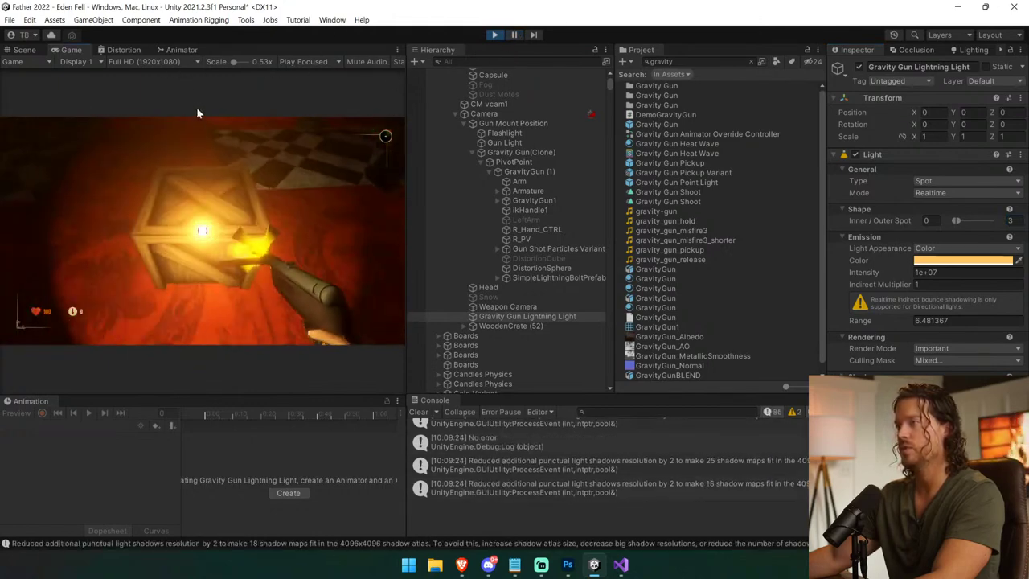
{"action": "left_click", "coordinate": [296, 167]}
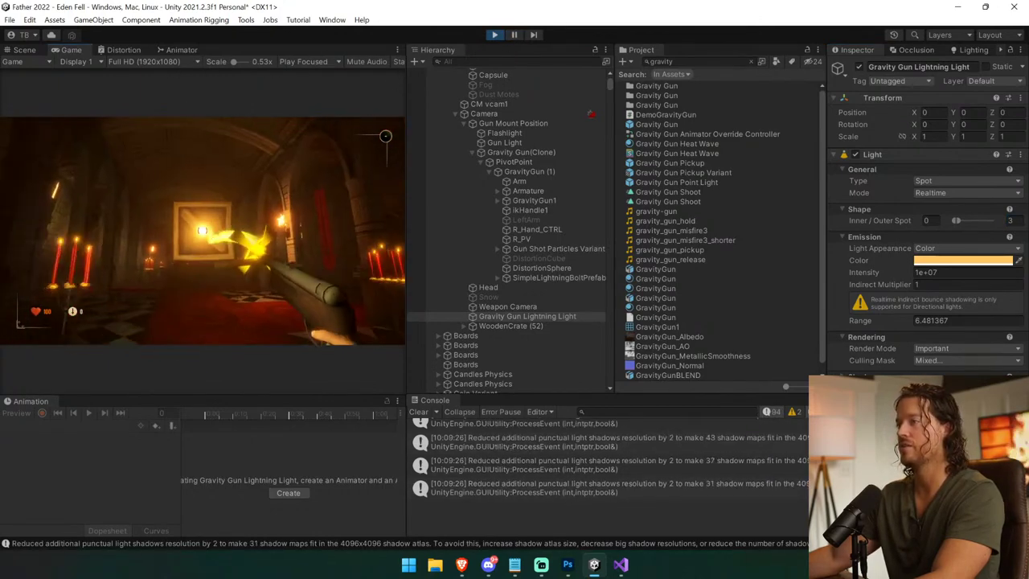
{"action": "key", "text": "w"}
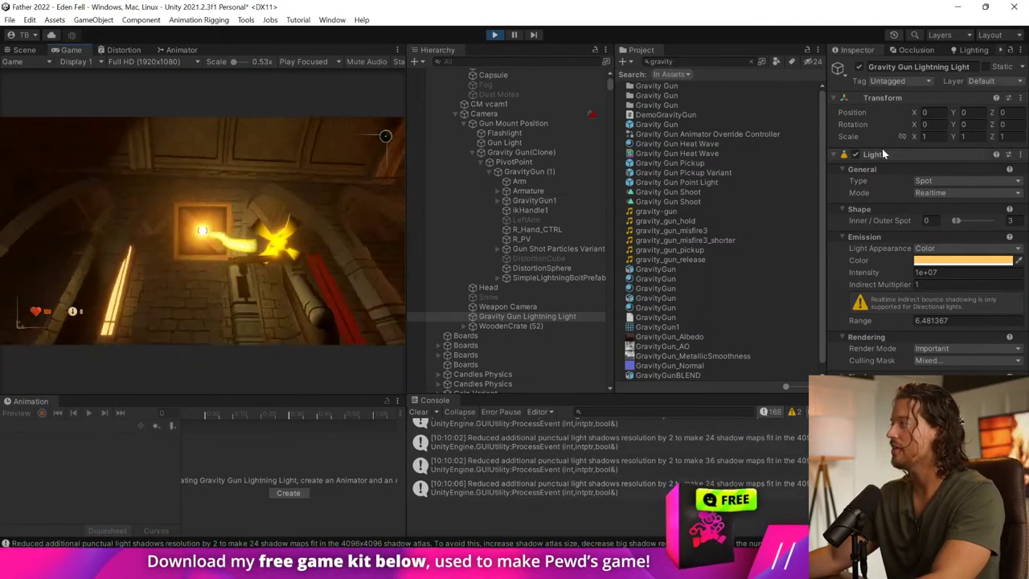
Step: Copy the Gravity Gun Lightning Light under Camera from the running scene and stop play mode
{"action": "left_click", "coordinate": [503, 306]}
{"action": "left_click", "coordinate": [512, 317]}
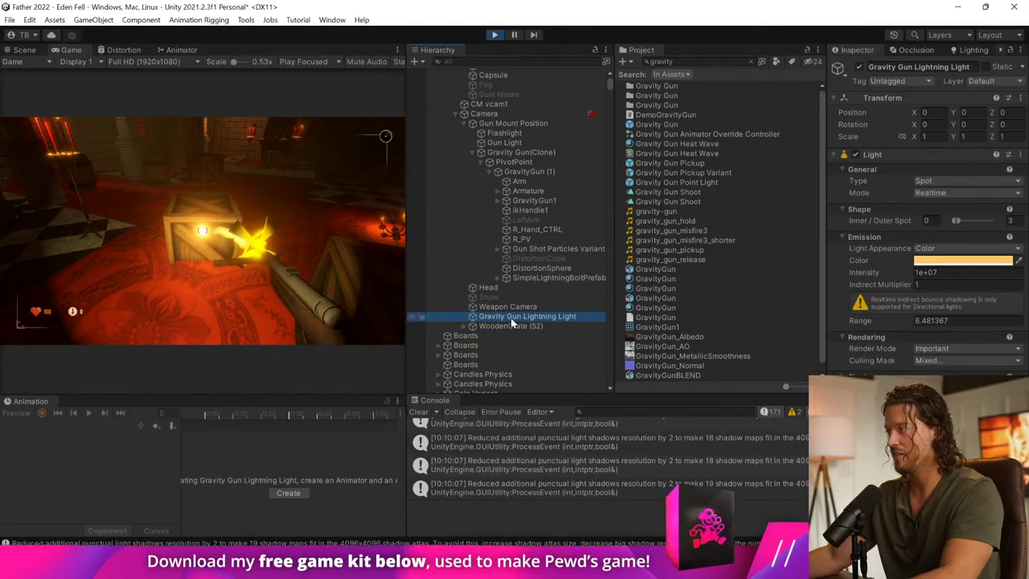
{"action": "left_click", "coordinate": [30, 19]}
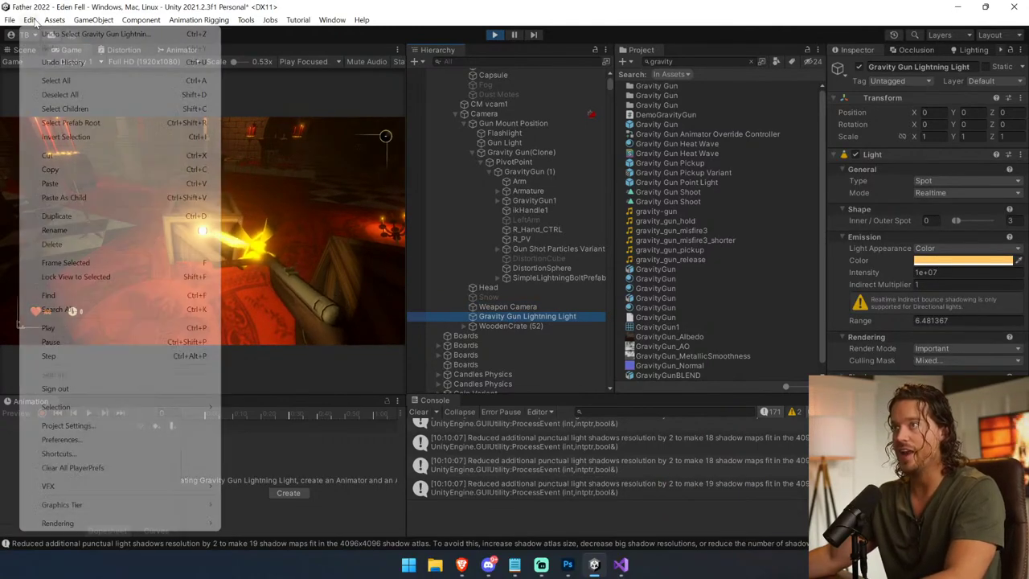
{"action": "left_click", "coordinate": [82, 169]}
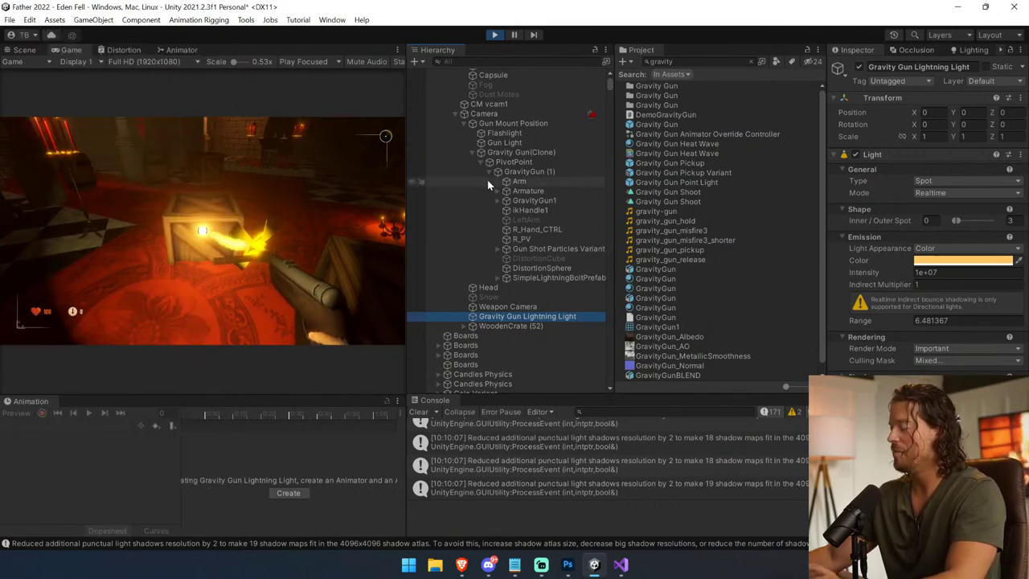
{"action": "left_click", "coordinate": [496, 35]}
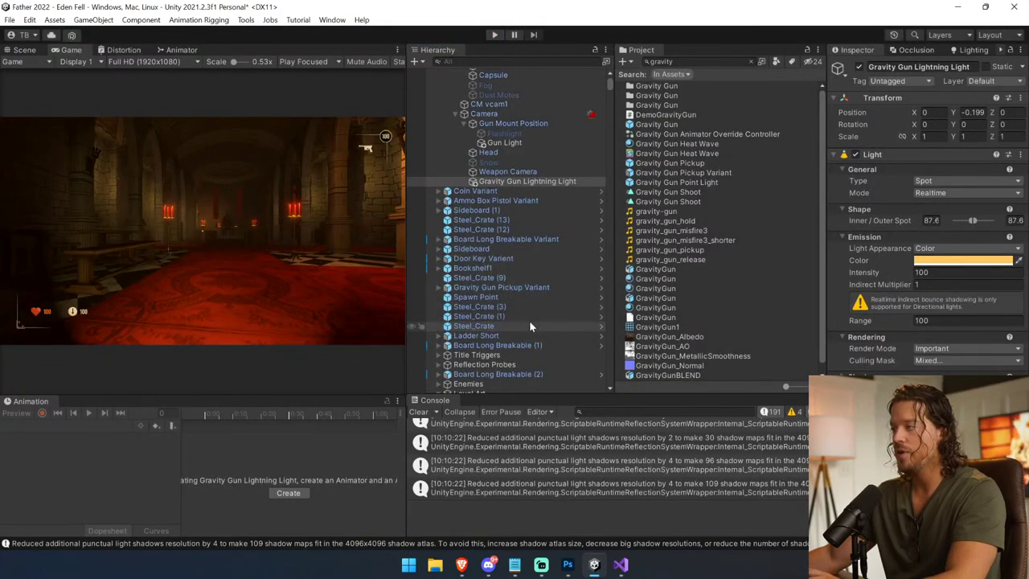
Step: Paste the copied light under Camera and delete the original Gravity Gun Lightning Light
{"action": "left_click", "coordinate": [551, 181]}
{"action": "key", "text": "ctrl+d"}
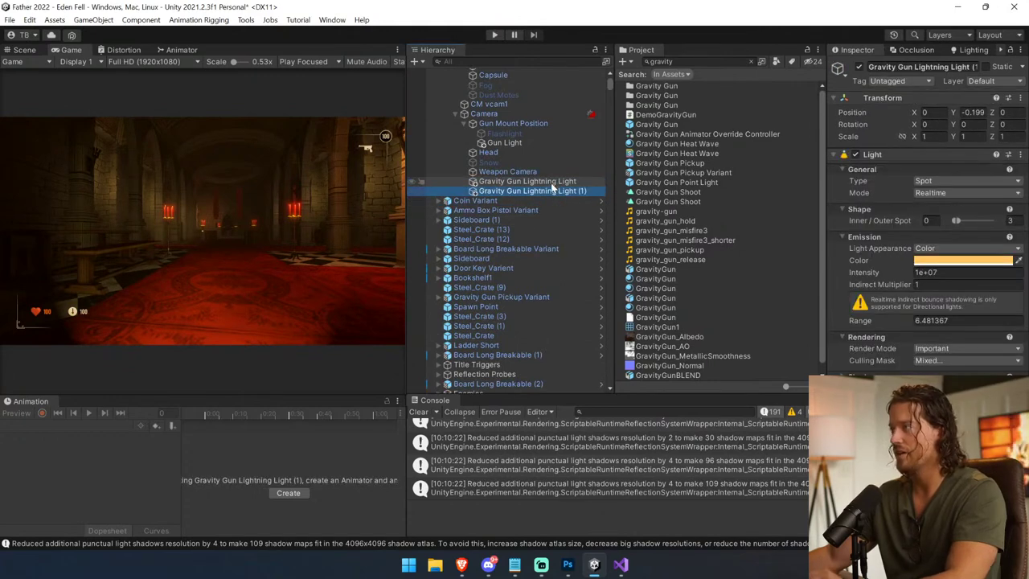
{"action": "right_click", "coordinate": [551, 183]}
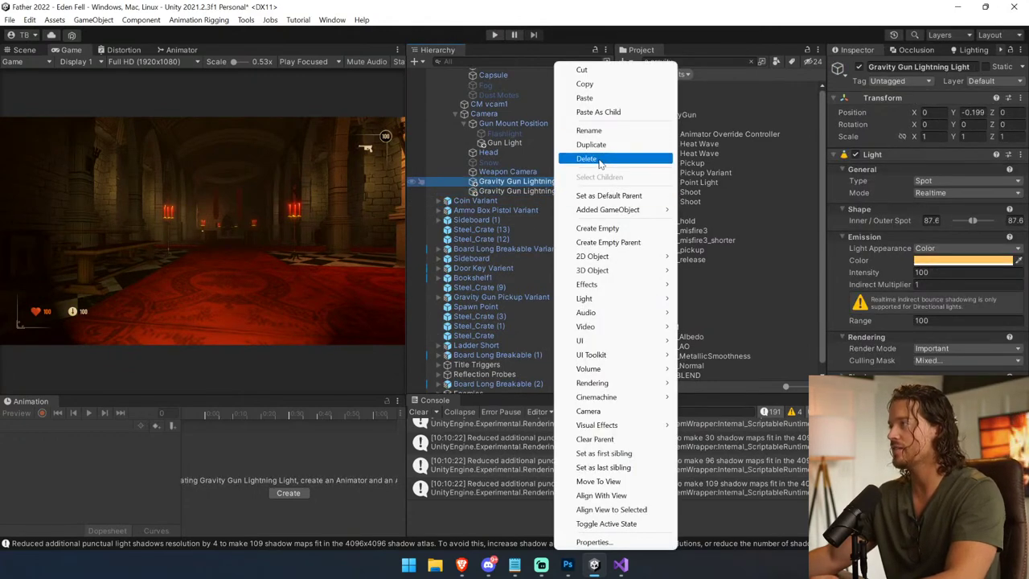
{"action": "left_click", "coordinate": [599, 160]}
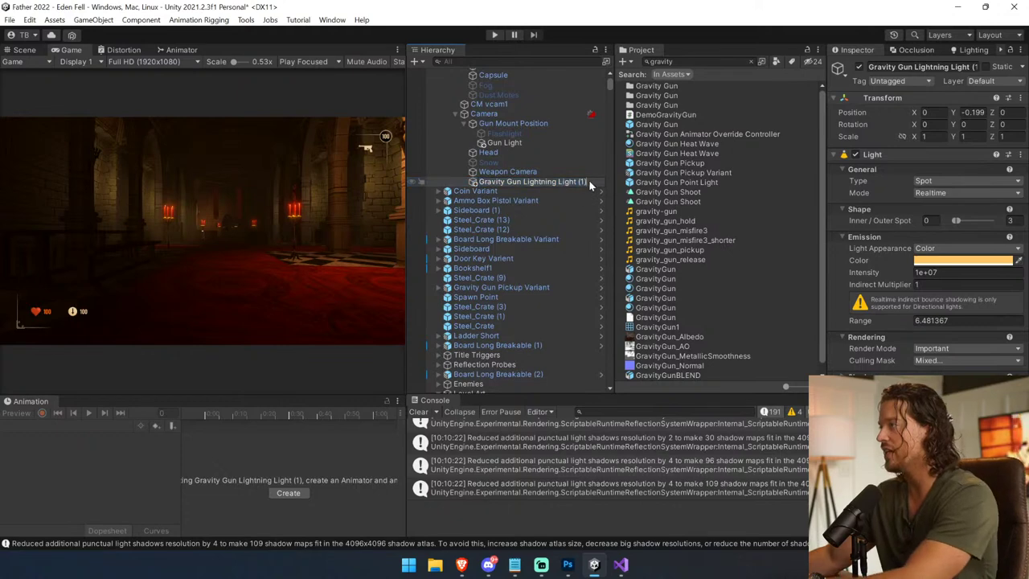
Step: Rename the pasted light to "Gravity Gun Lightning Light" and select it
{"action": "key", "text": "BackSpace"}
{"action": "left_click", "coordinate": [574, 192]}
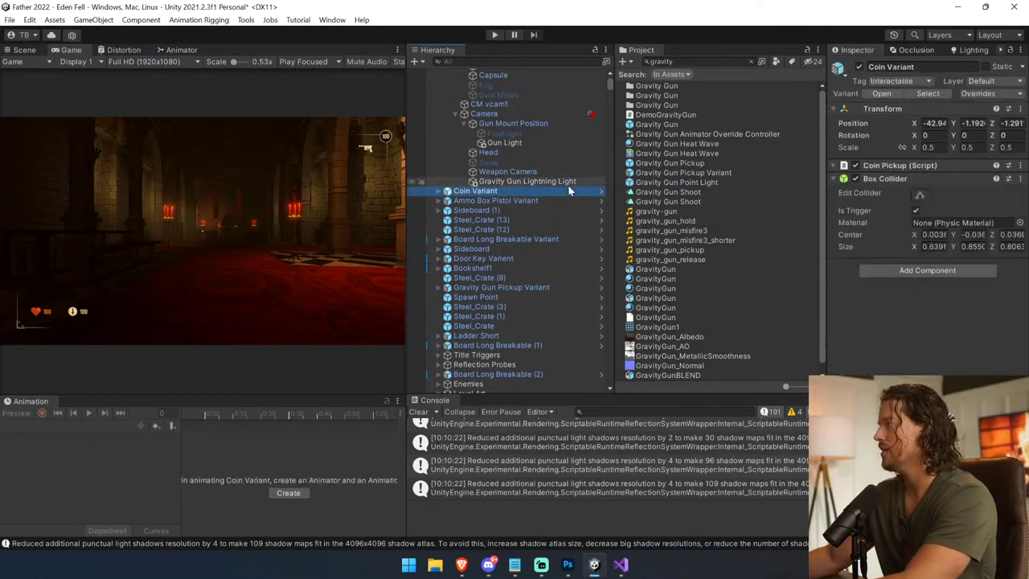
{"action": "left_click", "coordinate": [566, 181]}
Step: Run the game, switch to the gravity gun and pick up a wooden crate to test the light
{"action": "left_click", "coordinate": [495, 35]}
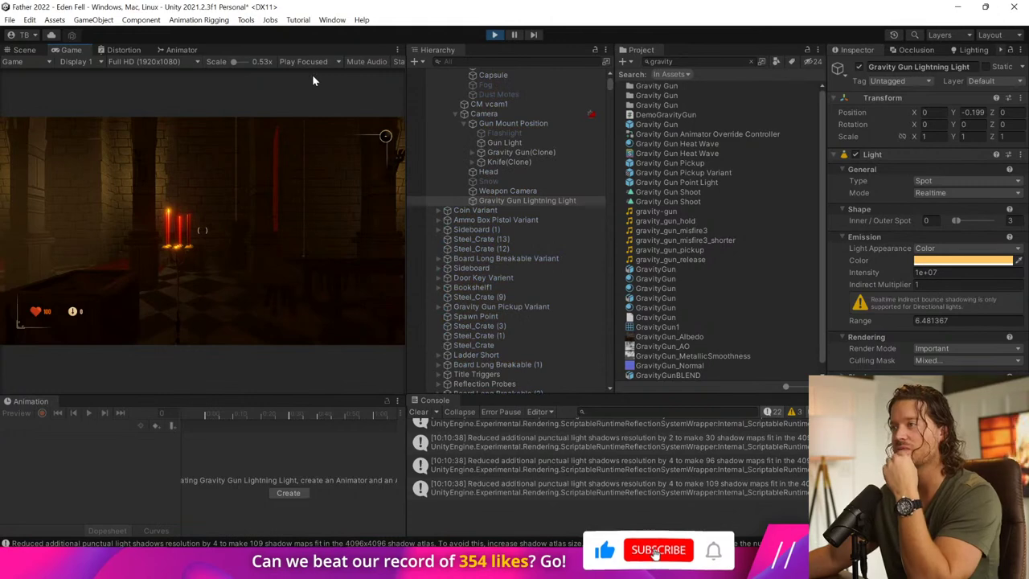
{"action": "left_click", "coordinate": [273, 151]}
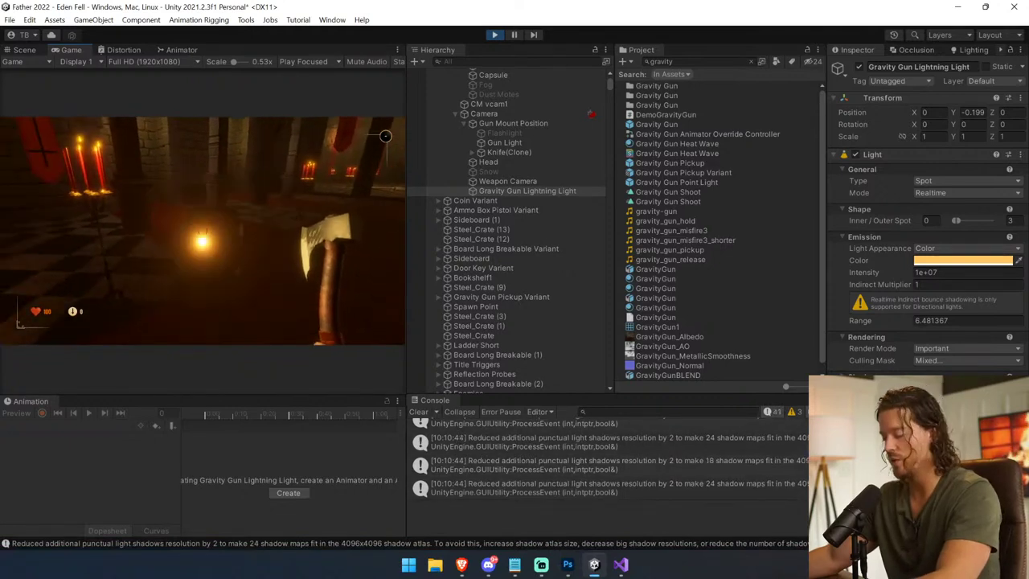
{"action": "key", "text": "2"}
{"action": "left_click", "coordinate": [202, 230]}
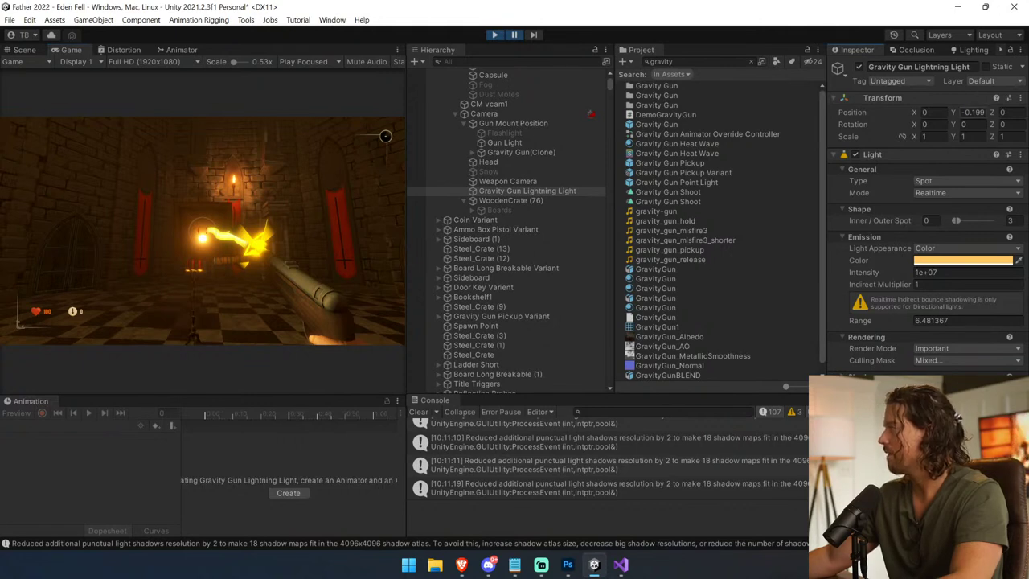
Step: Set the Gravity Gun Lightning Light's Y position to 0, stop play mode and clear the console
{"action": "type", "text": "0"}
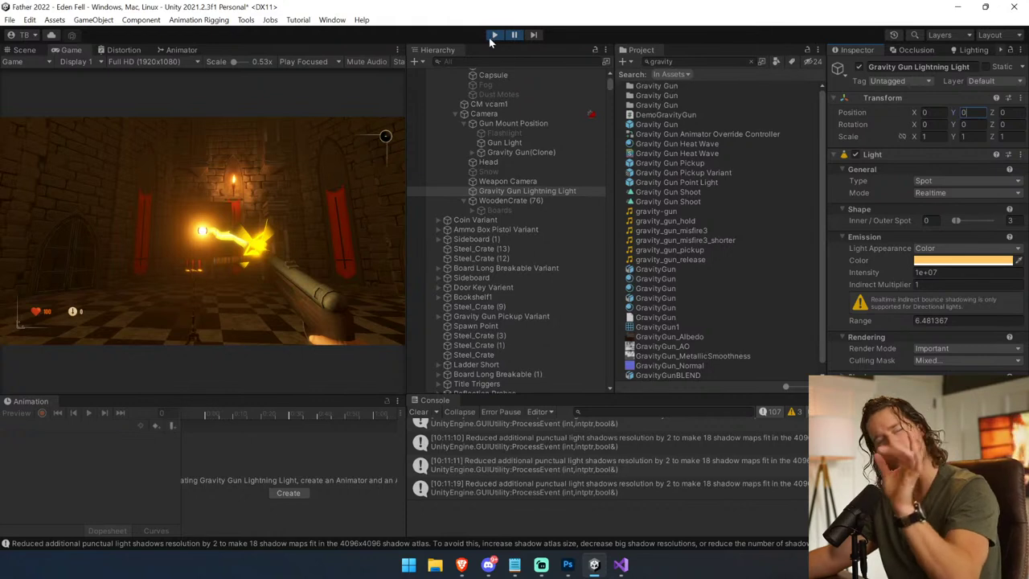
{"action": "left_click", "coordinate": [513, 35]}
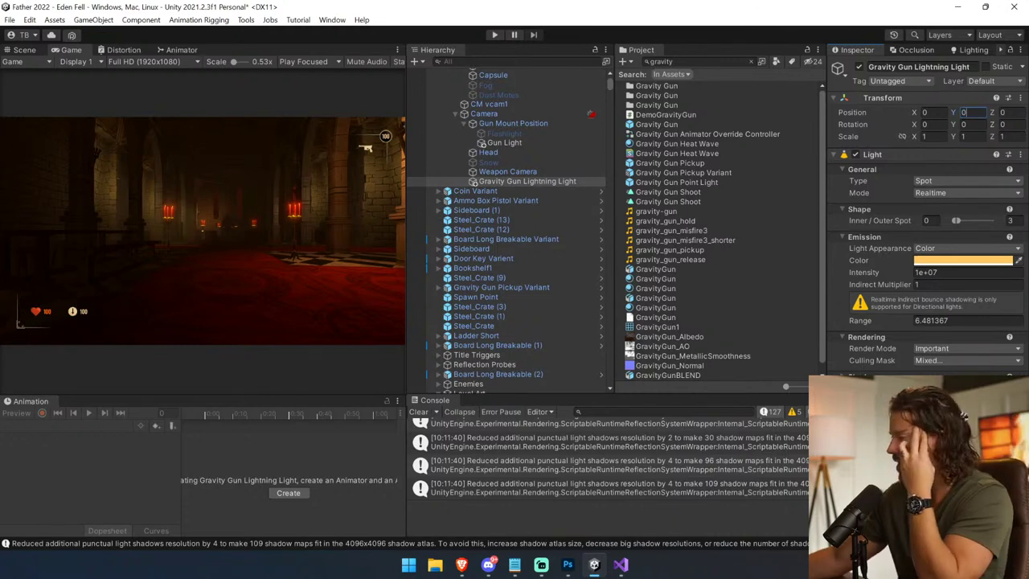
{"action": "left_click", "coordinate": [418, 411]}
Step: Add the Light Flicker Effect script to the Gravity Gun Lightning Light, clear the console and collapse the Light component
{"action": "left_click", "coordinate": [503, 171]}
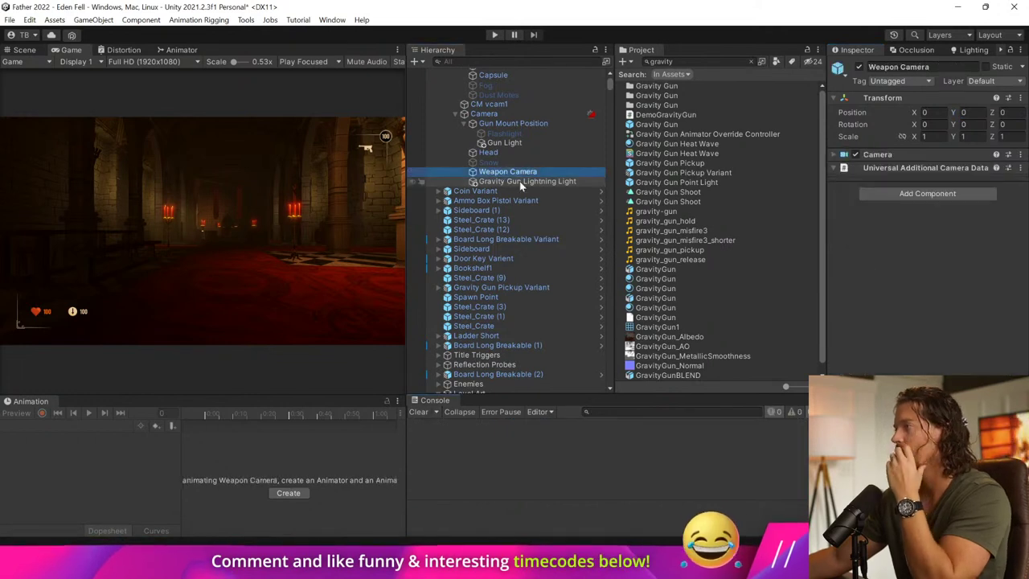
{"action": "left_click", "coordinate": [531, 187]}
{"action": "left_click", "coordinate": [530, 184]}
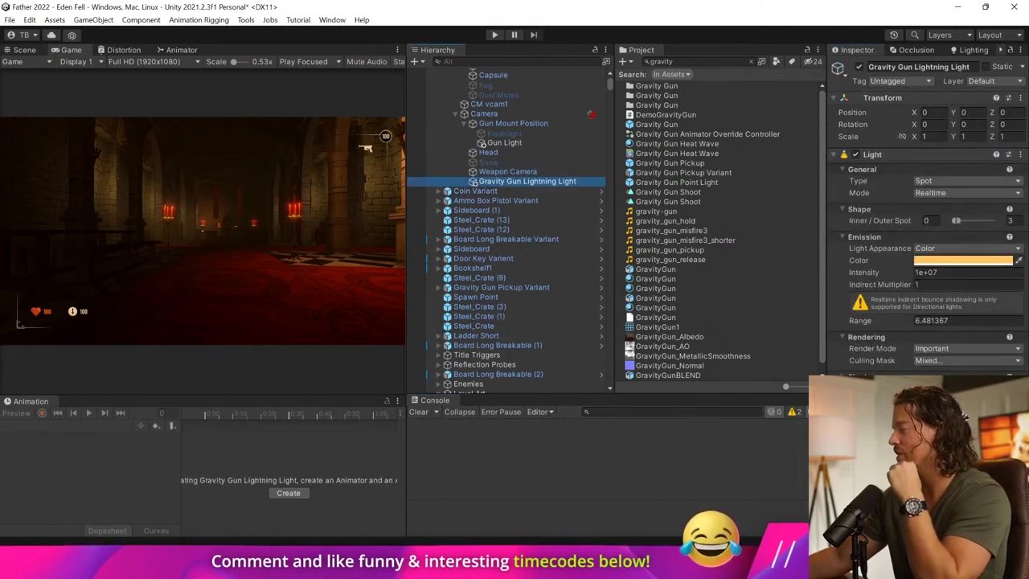
{"action": "key", "text": "ctrl+shift+a"}
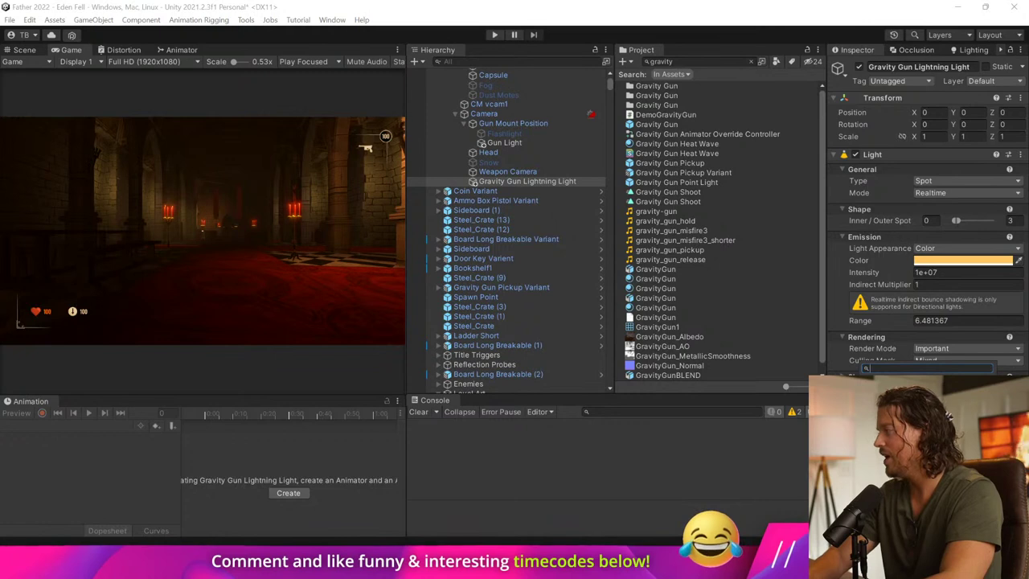
{"action": "key", "text": "Return"}
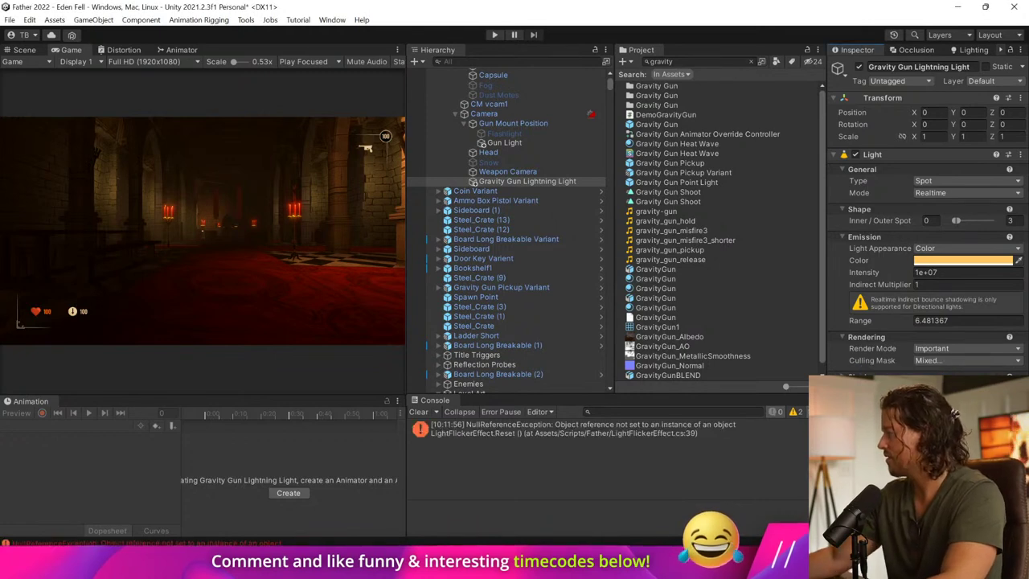
{"action": "left_click", "coordinate": [426, 412]}
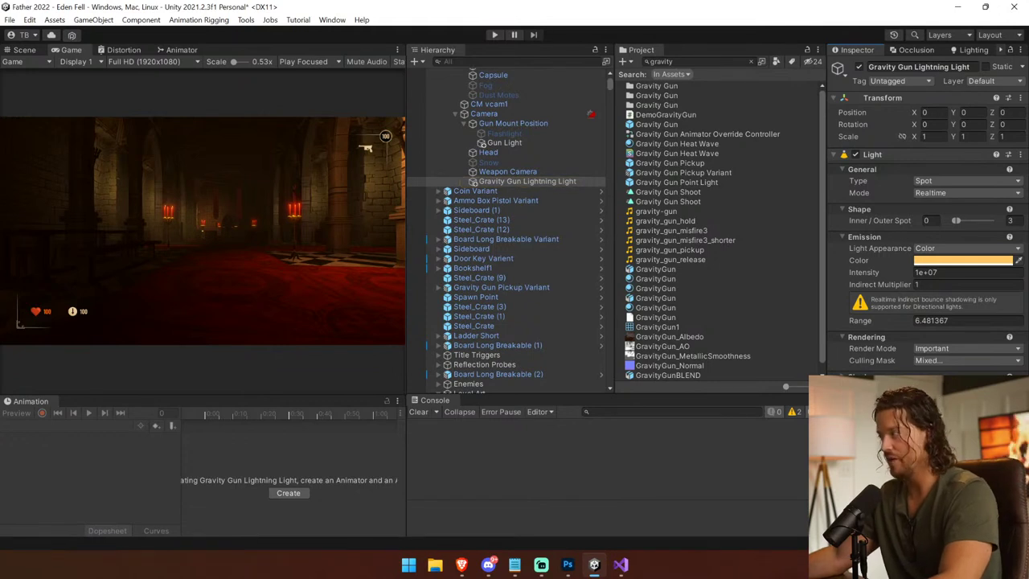
{"action": "left_click", "coordinate": [904, 153]}
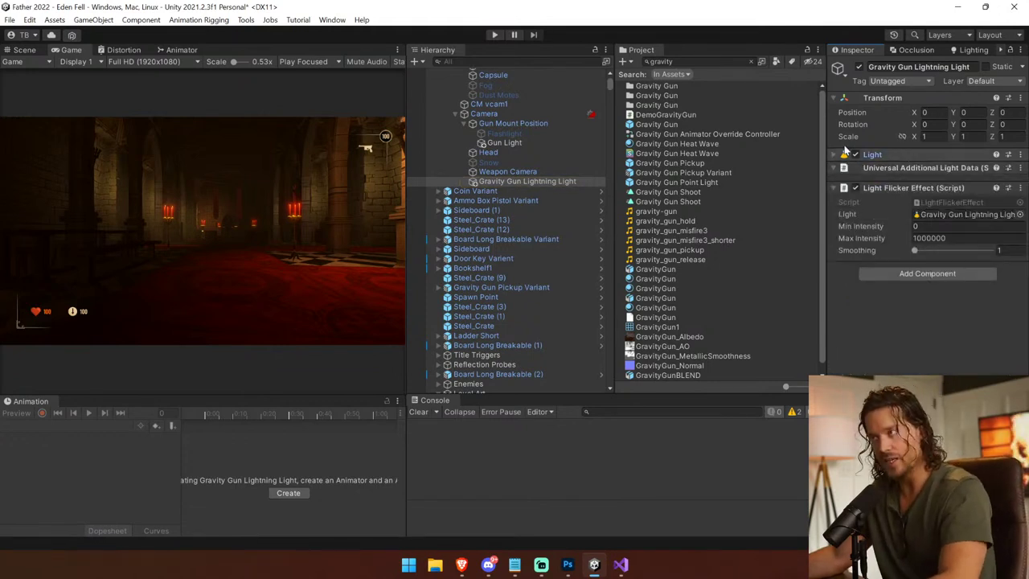
Step: Clear the project search, run the game and pick up a wooden barrel with the gravity gun to test the flicker
{"action": "left_click", "coordinate": [751, 61]}
{"action": "left_click", "coordinate": [496, 36]}
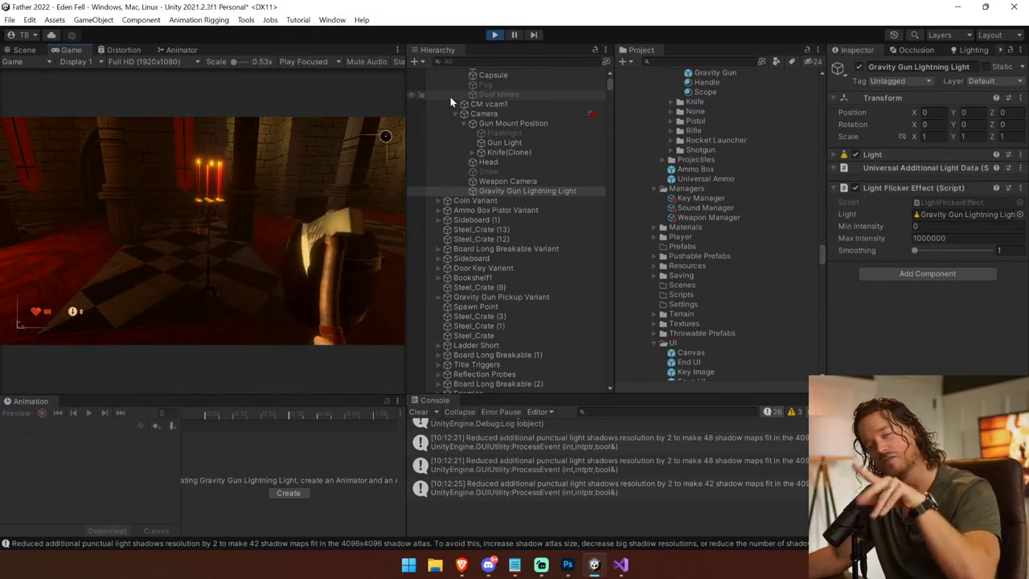
{"action": "left_click", "coordinate": [376, 148]}
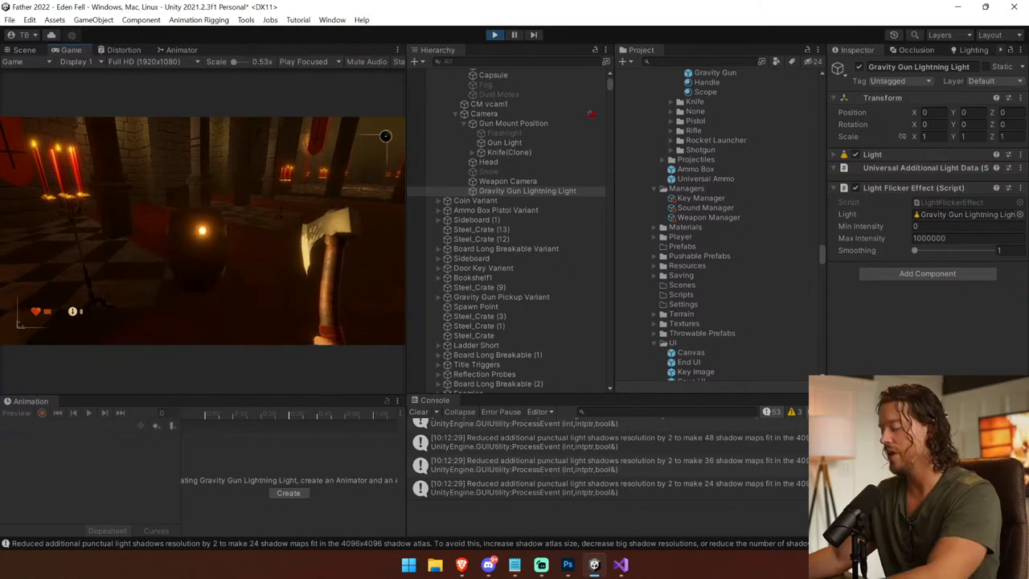
{"action": "key", "text": "2"}
{"action": "left_click", "coordinate": [202, 230]}
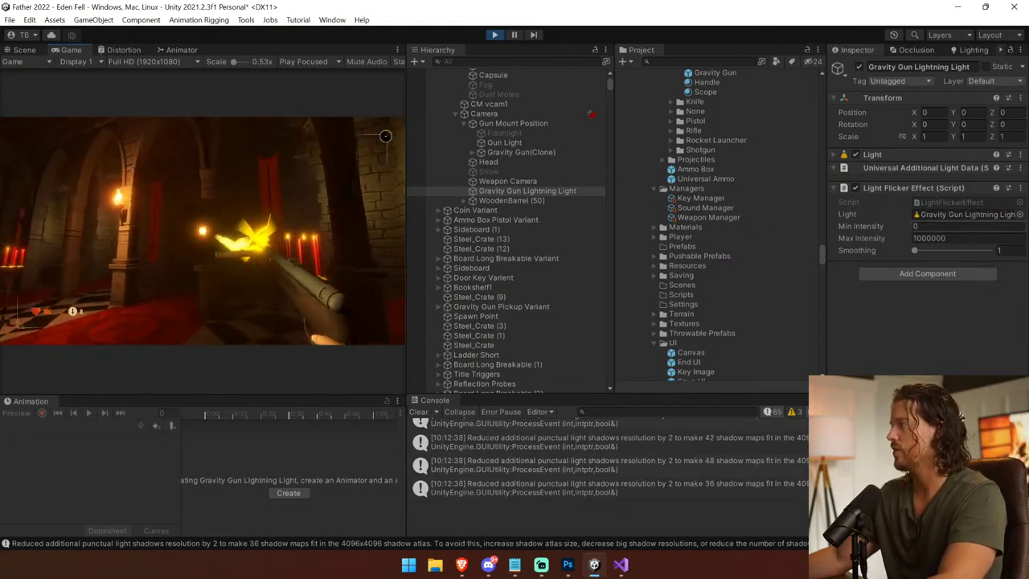
Step: Set the Light Flicker Effect's Max Intensity to 10000000 and its Min Intensity to 8000000
{"action": "type", "text": "0"}
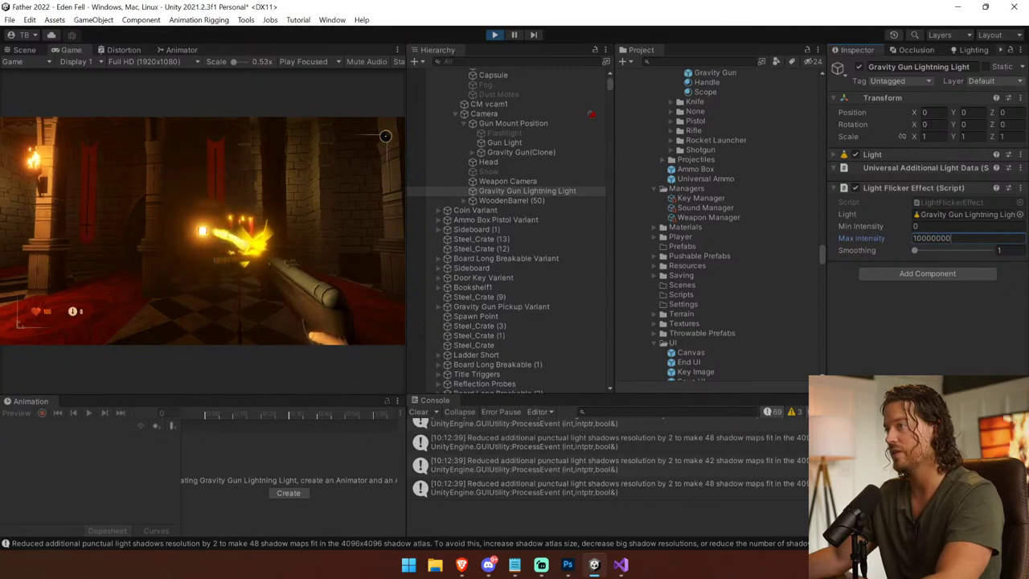
{"action": "key", "text": "Return"}
{"action": "left_click", "coordinate": [916, 226]}
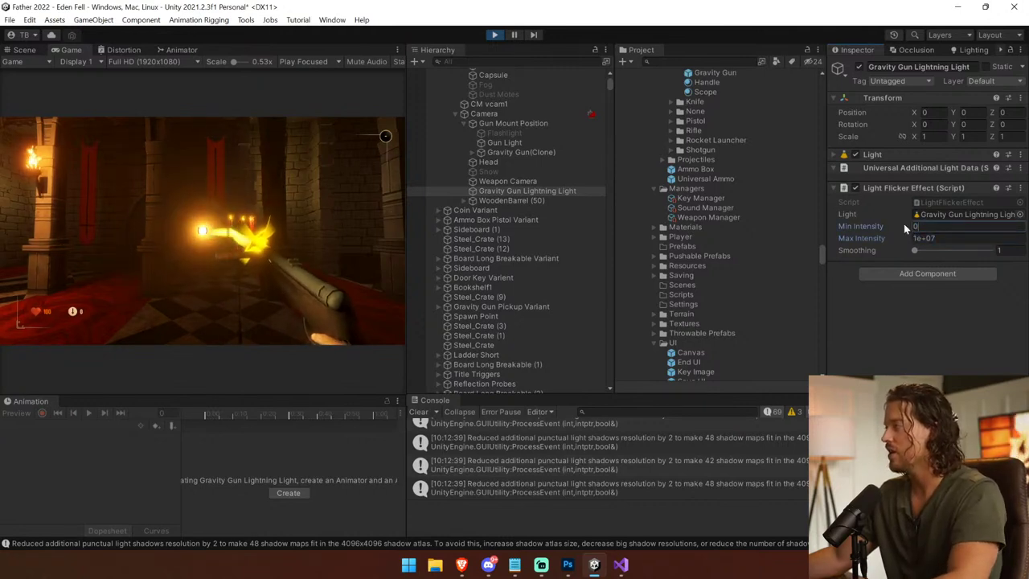
{"action": "type", "text": "10000"}
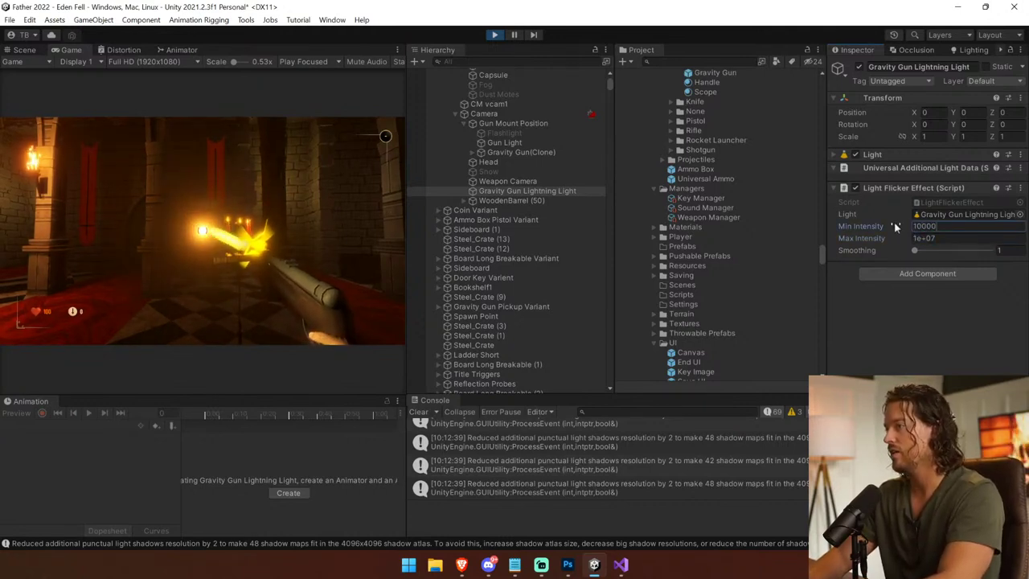
{"action": "type", "text": "0000"}
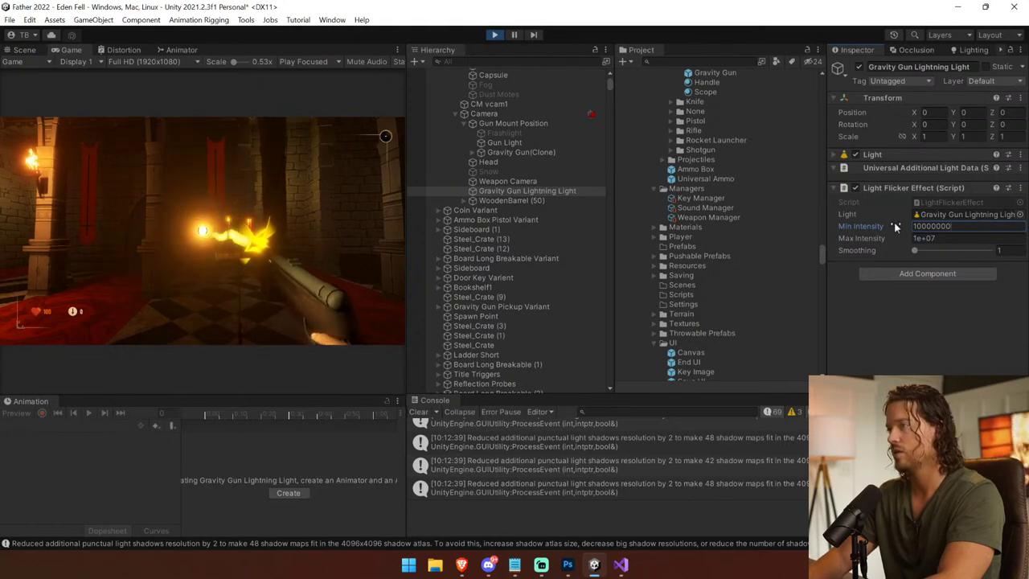
{"action": "key", "text": "BackSpace"}
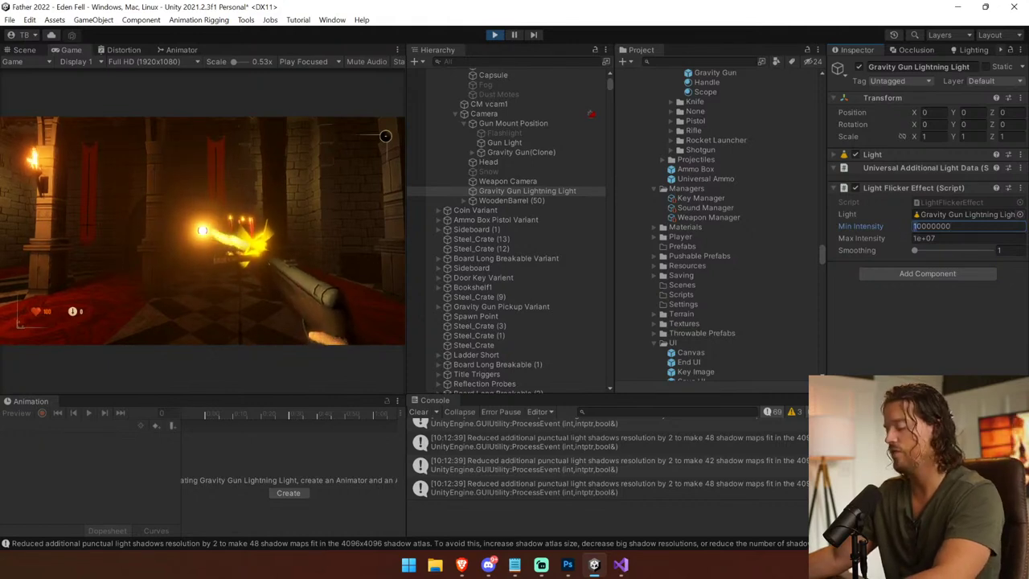
{"action": "type", "text": "8"}
{"action": "left_click", "coordinate": [947, 226]}
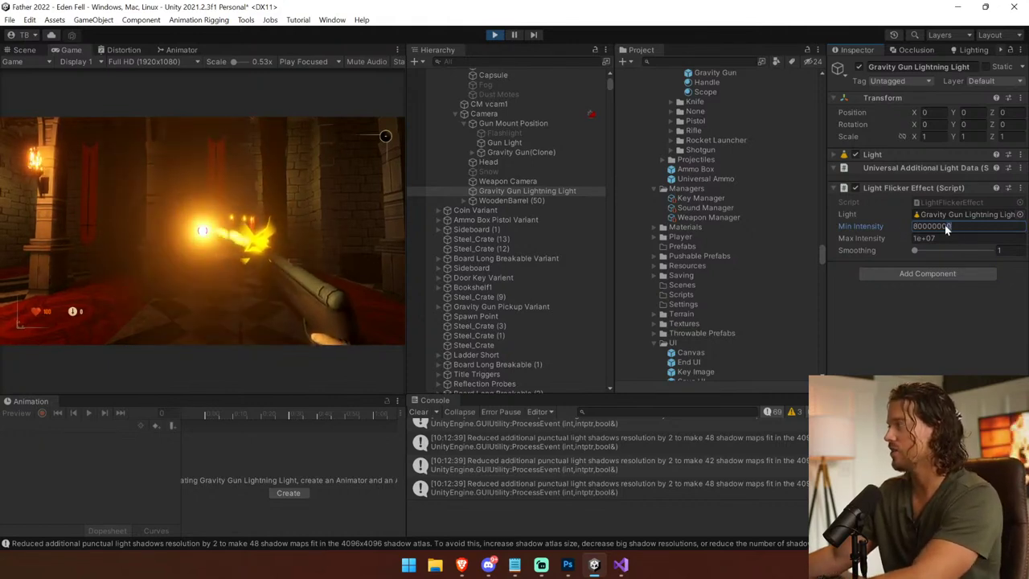
{"action": "key", "text": "BackSpace"}
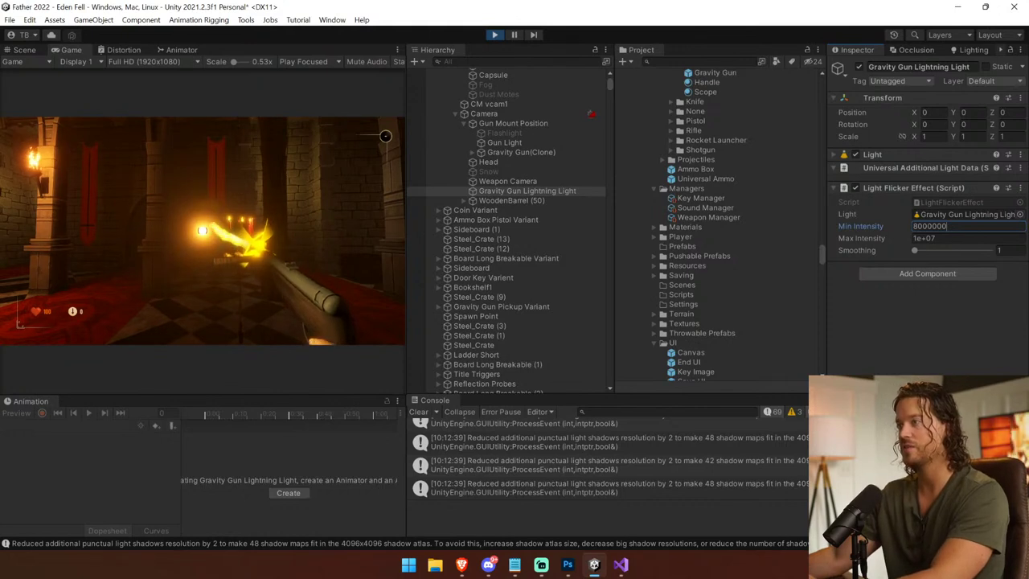
Step: Pick up the candle pole with the gravity gun and set the flicker's Min Intensity to 6000000
{"action": "left_click", "coordinate": [193, 292]}
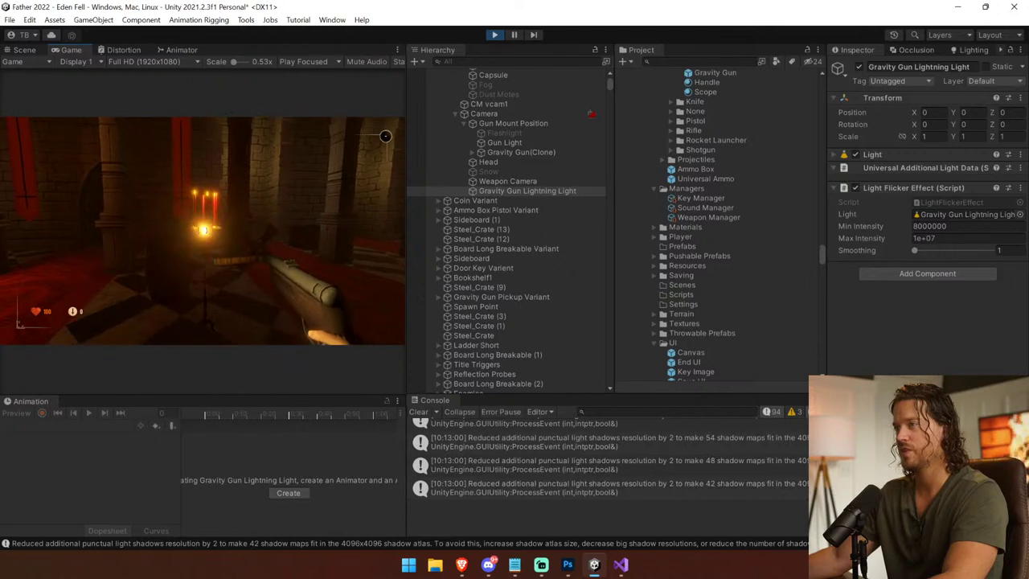
{"action": "left_click", "coordinate": [202, 231]}
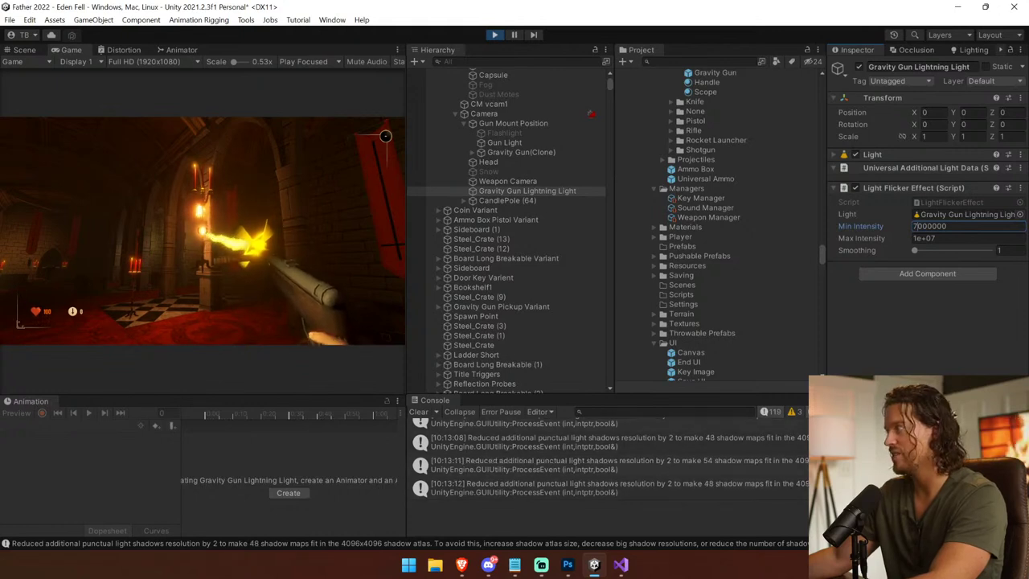
{"action": "type", "text": "6000000"}
{"action": "key", "text": "Return"}
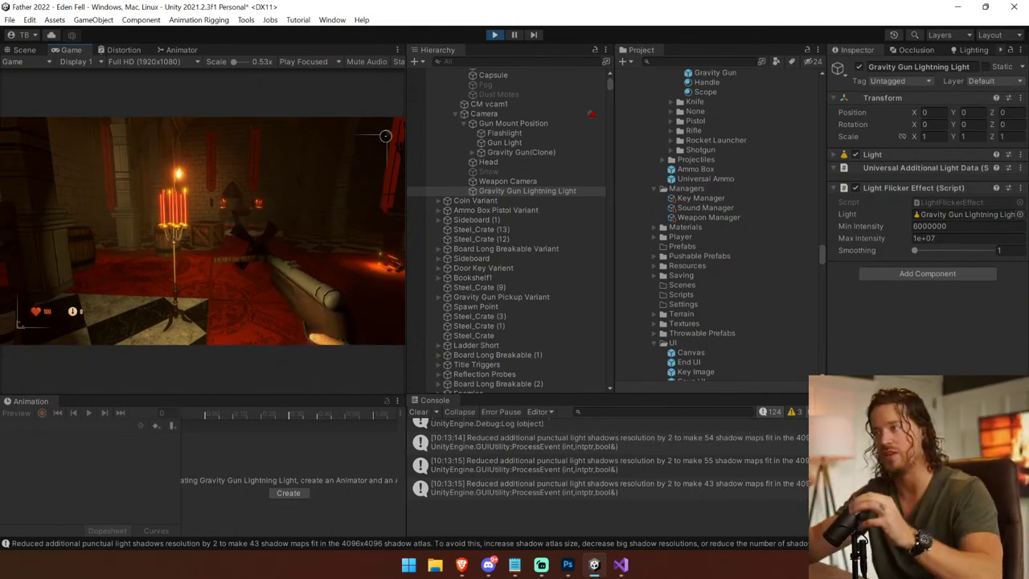
Step: Walk to the wooden crates and lift one with the gravity gun to examine the flickering light
{"action": "key", "text": "w"}
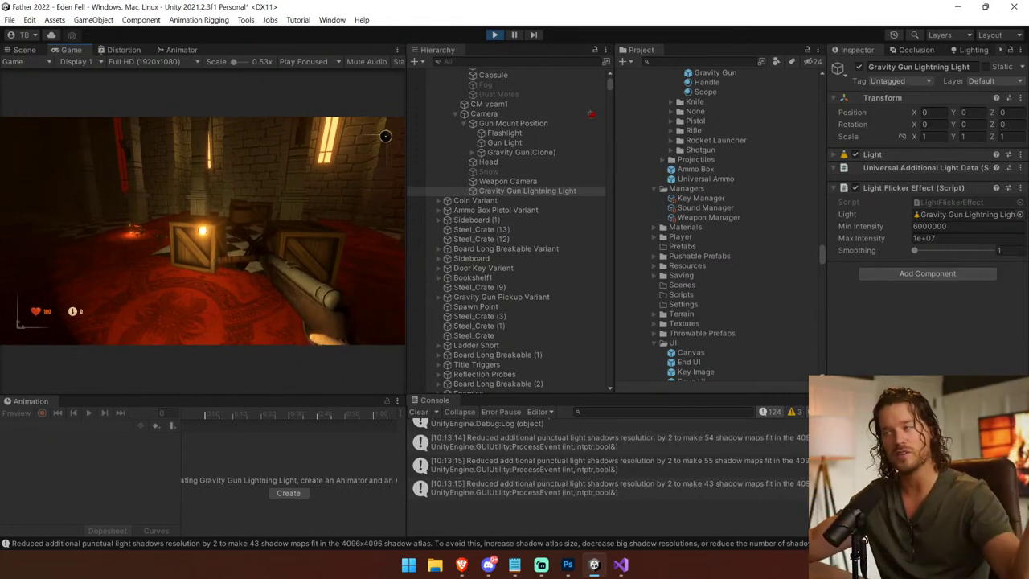
{"action": "left_click", "coordinate": [202, 231]}
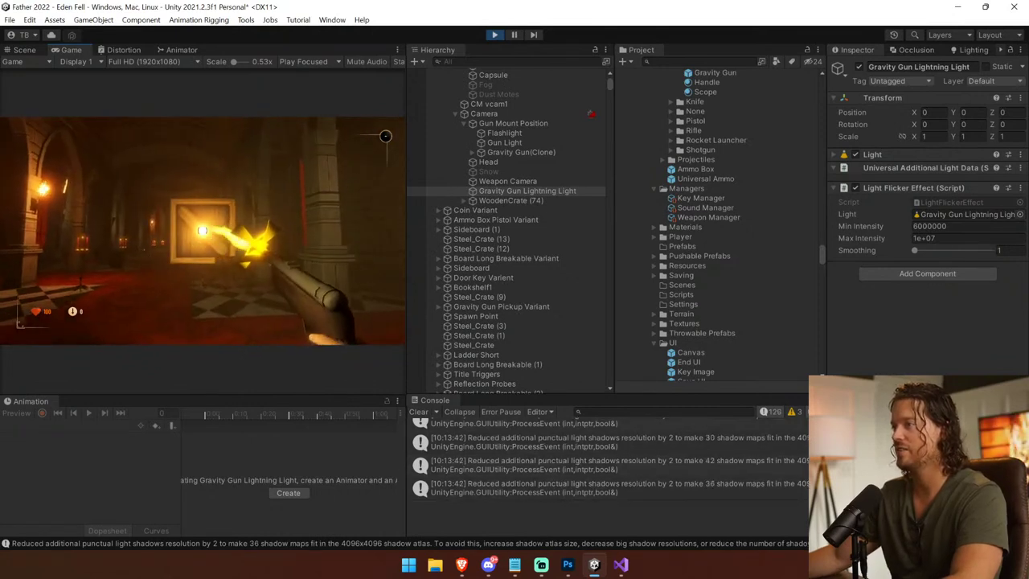
{"action": "left_click_drag", "start_coordinate": [202, 231], "coordinate": [202, 231]}
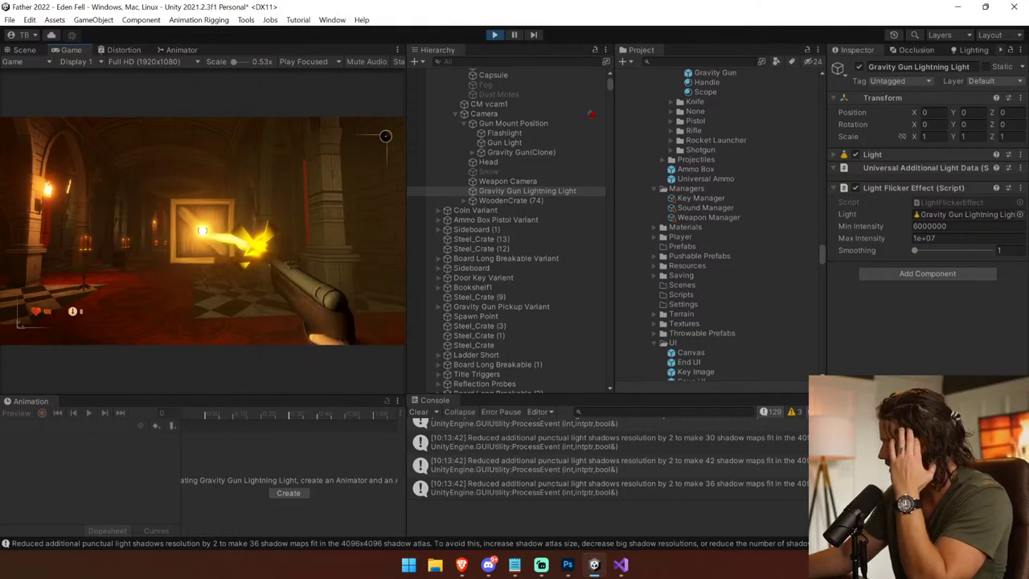
Step: Look around the hall with the lifted crate to examine its flickering light, and clear the console
{"action": "left_click_drag", "start_coordinate": [202, 231], "coordinate": [202, 230]}
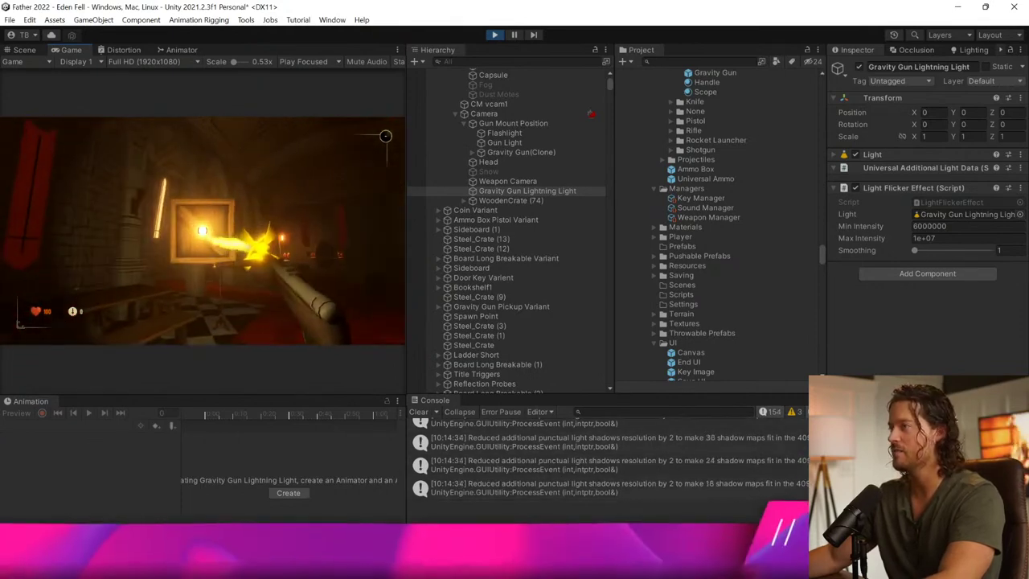
{"action": "left_click", "coordinate": [510, 181]}
{"action": "left_click", "coordinate": [546, 190]}
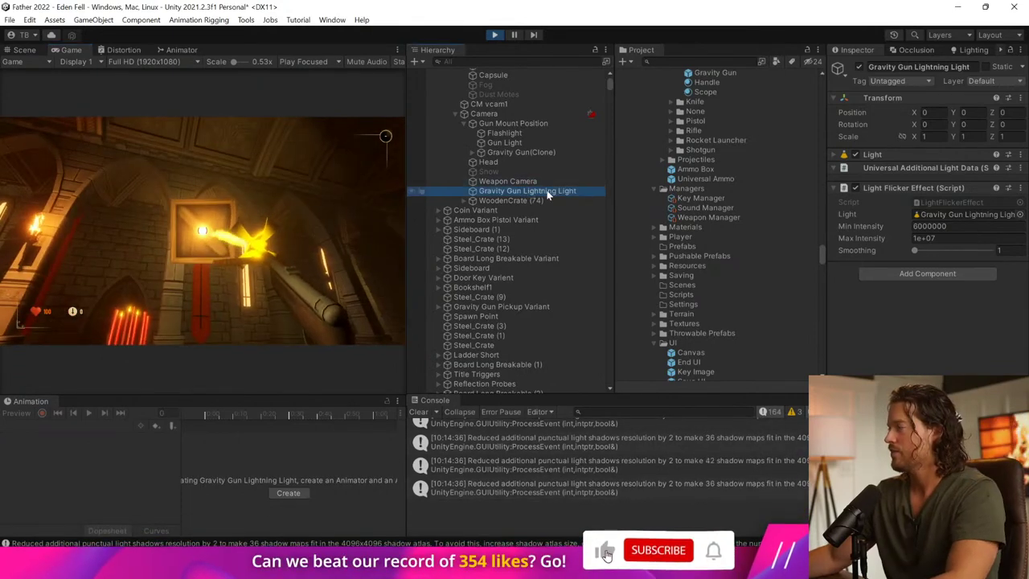
{"action": "left_click", "coordinate": [419, 412]}
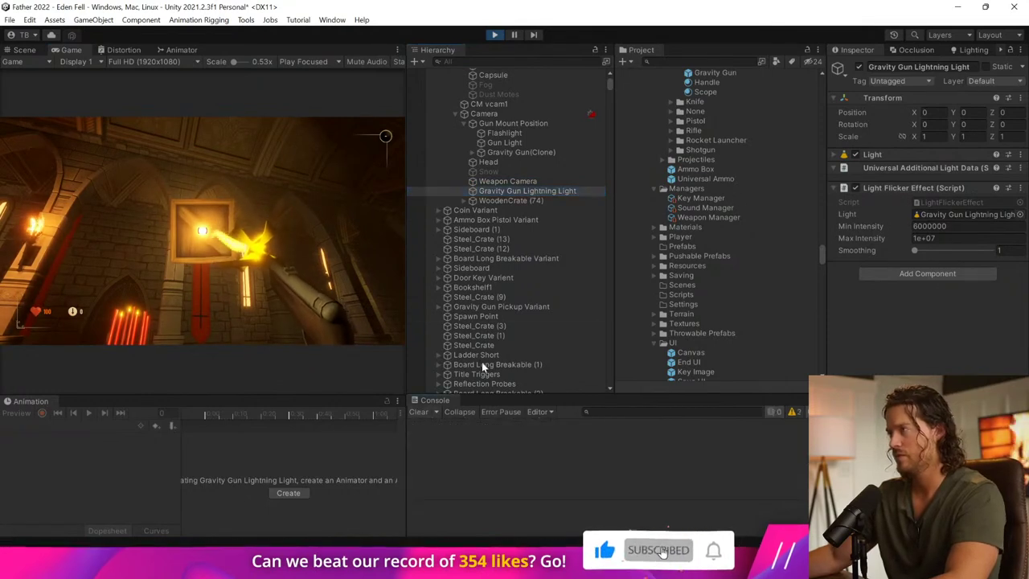
Step: Copy the Light Flicker Effect component of Gravity Gun Lightning Light, stop the game and paste its values back onto the component
{"action": "left_click", "coordinate": [519, 190]}
{"action": "left_click", "coordinate": [522, 182]}
{"action": "left_click", "coordinate": [532, 190]}
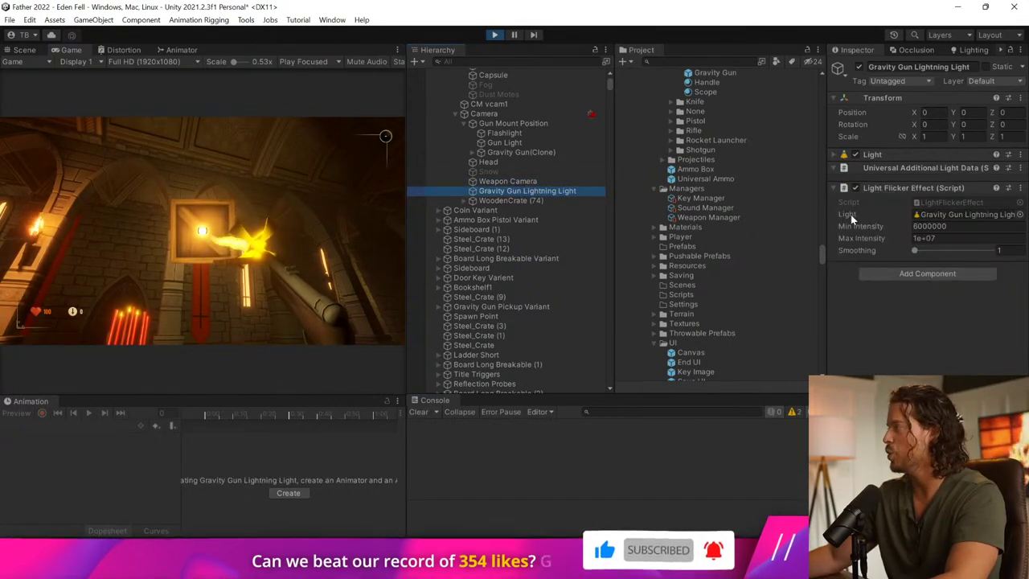
{"action": "right_click", "coordinate": [884, 187]}
{"action": "left_click", "coordinate": [917, 257]}
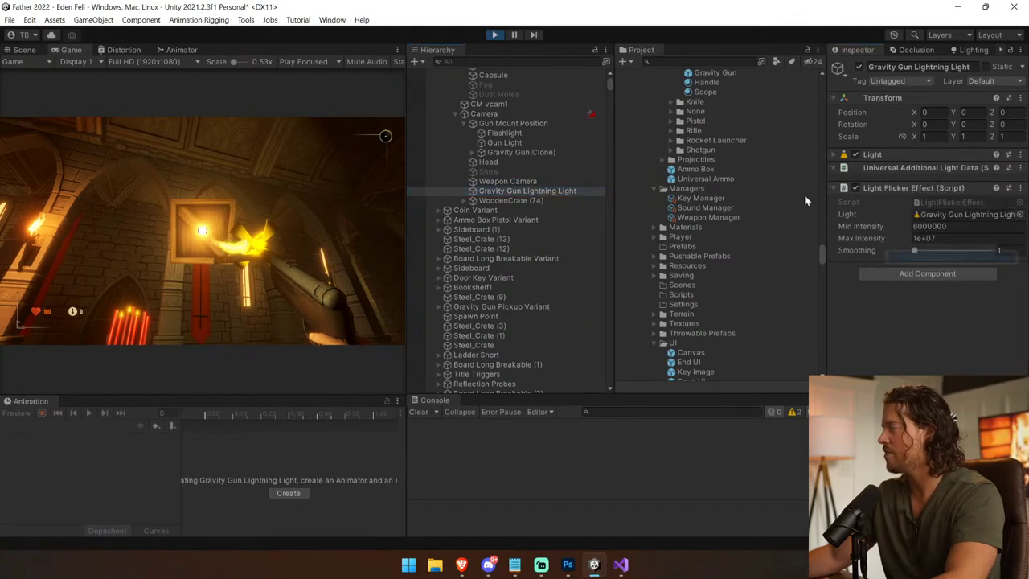
{"action": "key", "text": "ctrl+p"}
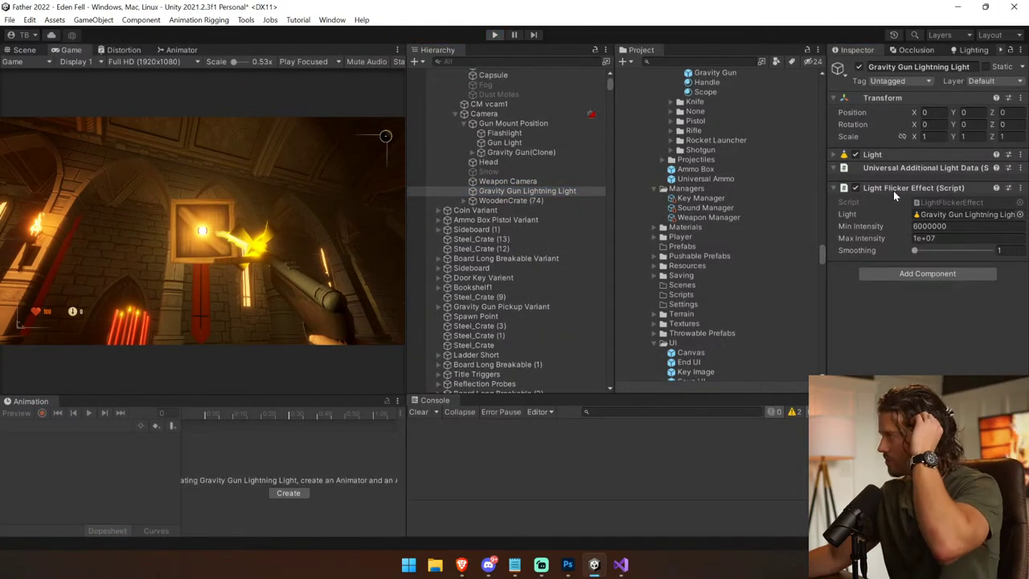
{"action": "right_click", "coordinate": [893, 191]}
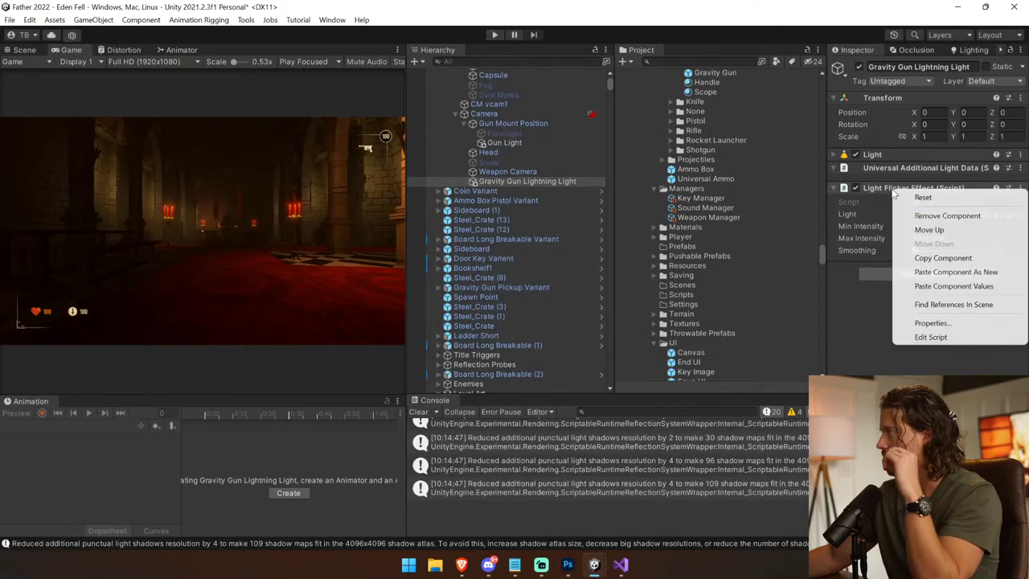
{"action": "left_click", "coordinate": [977, 286]}
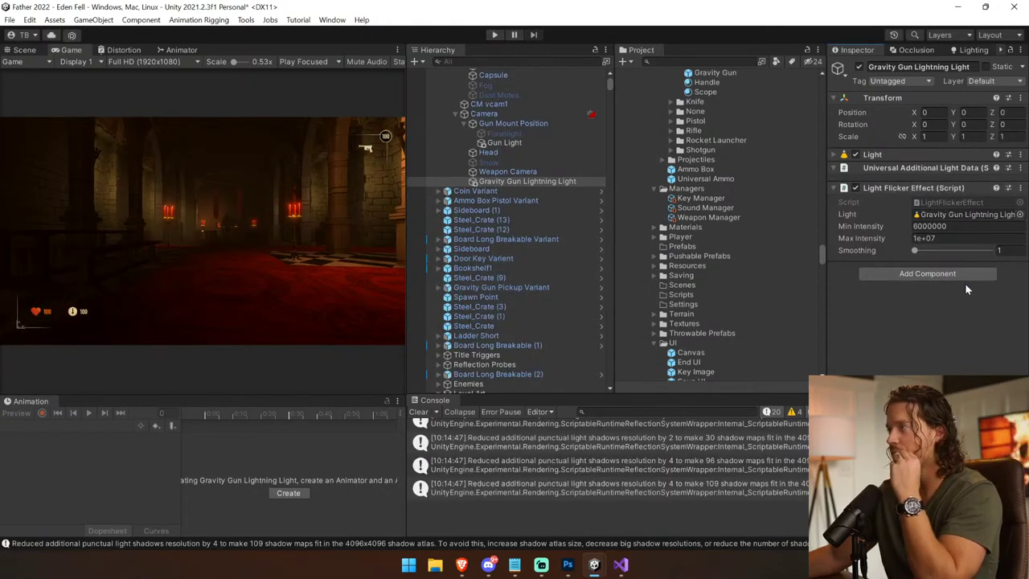
Step: Clear the console, run the game and carry a wooden barrel around with the gravity gun to examine the flickering light
{"action": "left_click", "coordinate": [418, 411]}
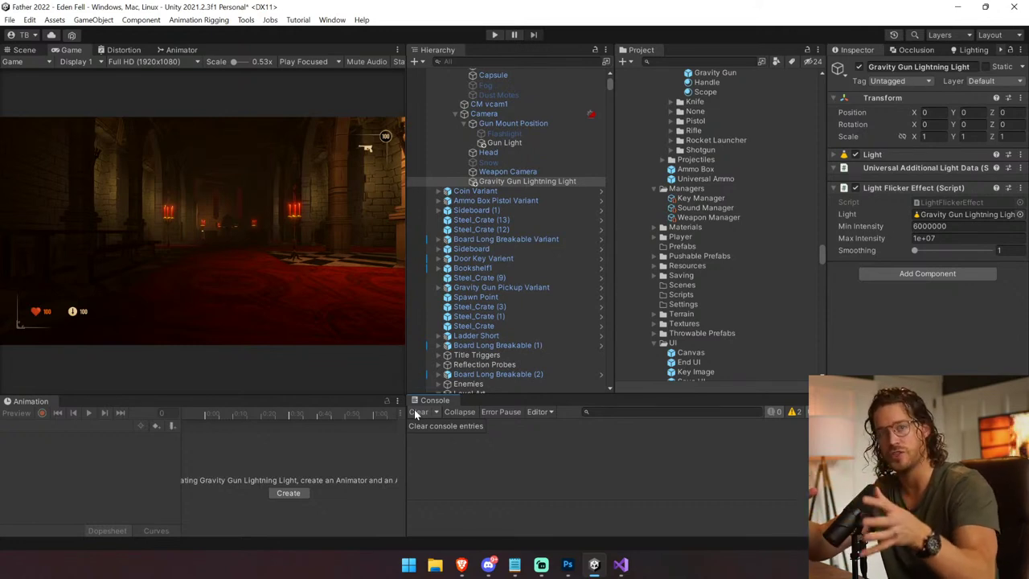
{"action": "left_click", "coordinate": [416, 412]}
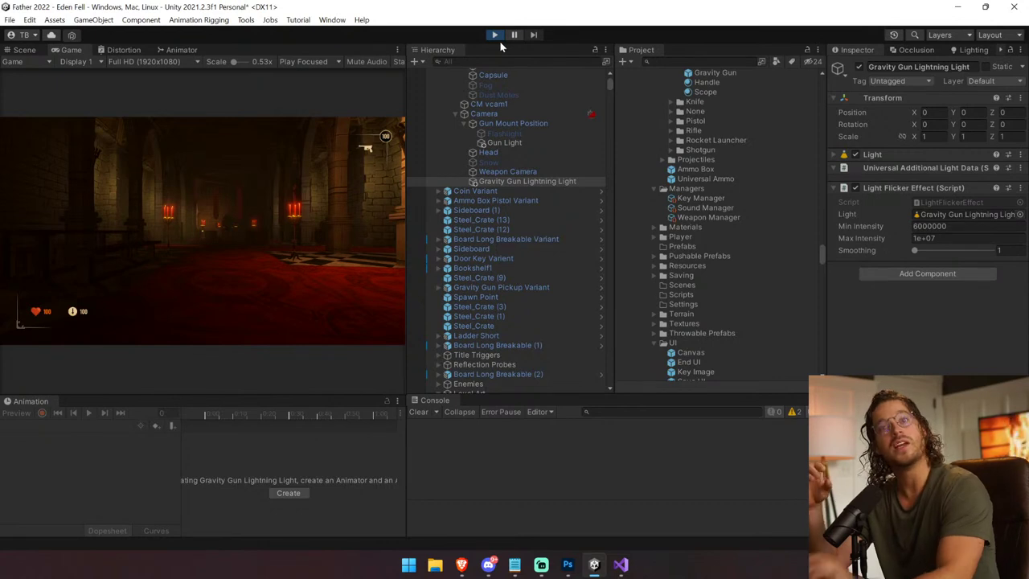
{"action": "left_click", "coordinate": [495, 35]}
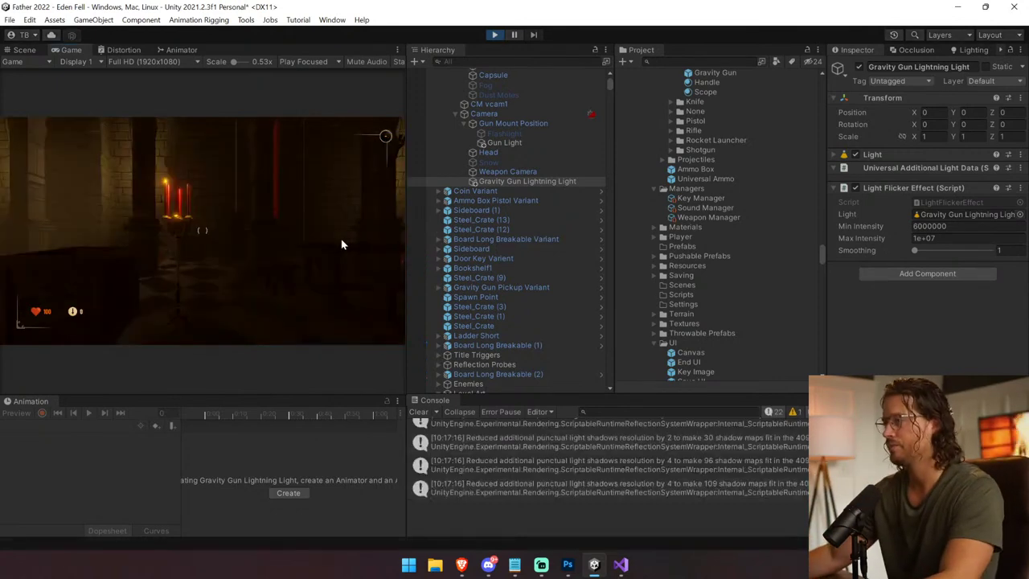
{"action": "key", "text": "2"}
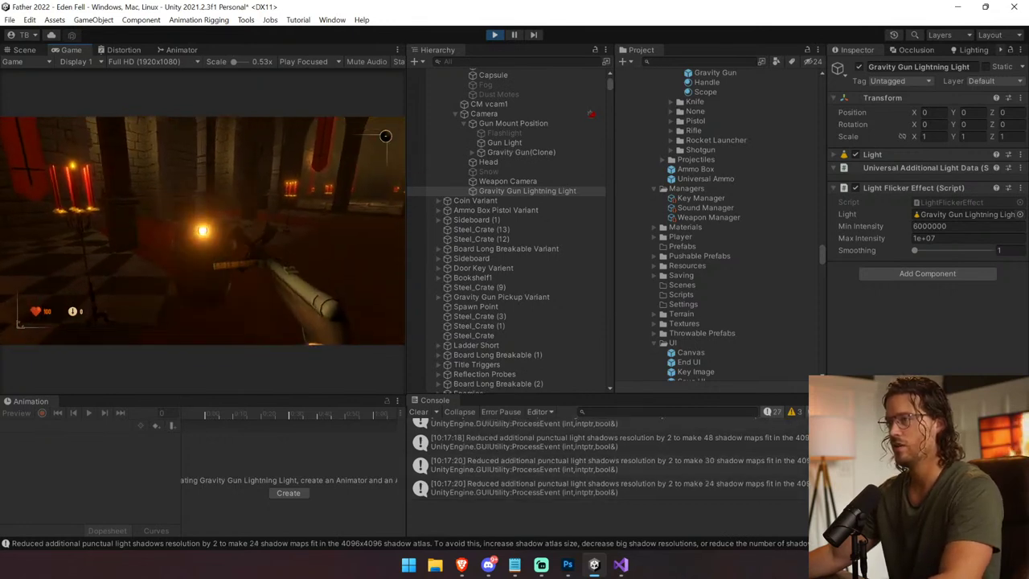
{"action": "left_click", "coordinate": [203, 230]}
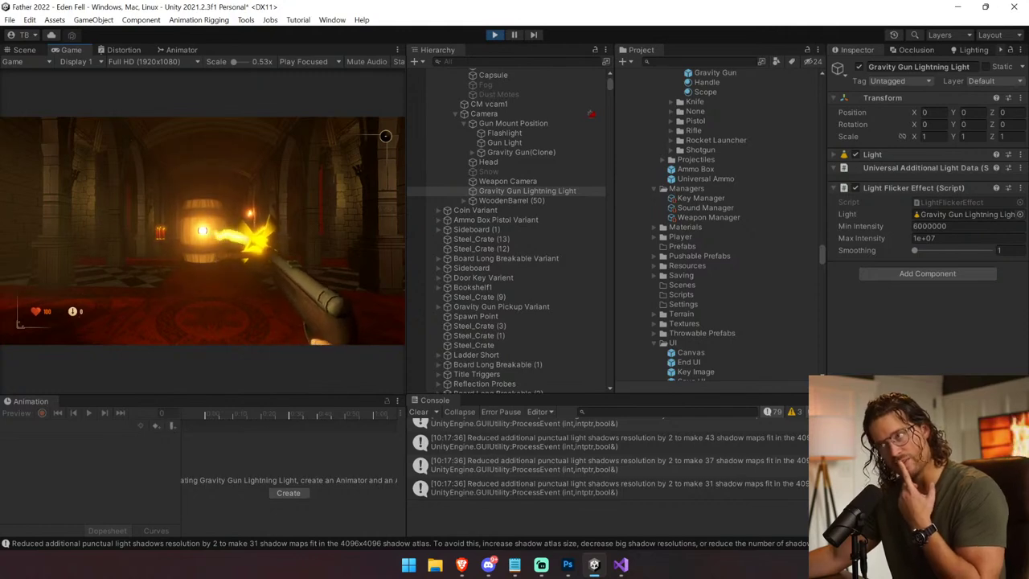
{"action": "key", "text": "w"}
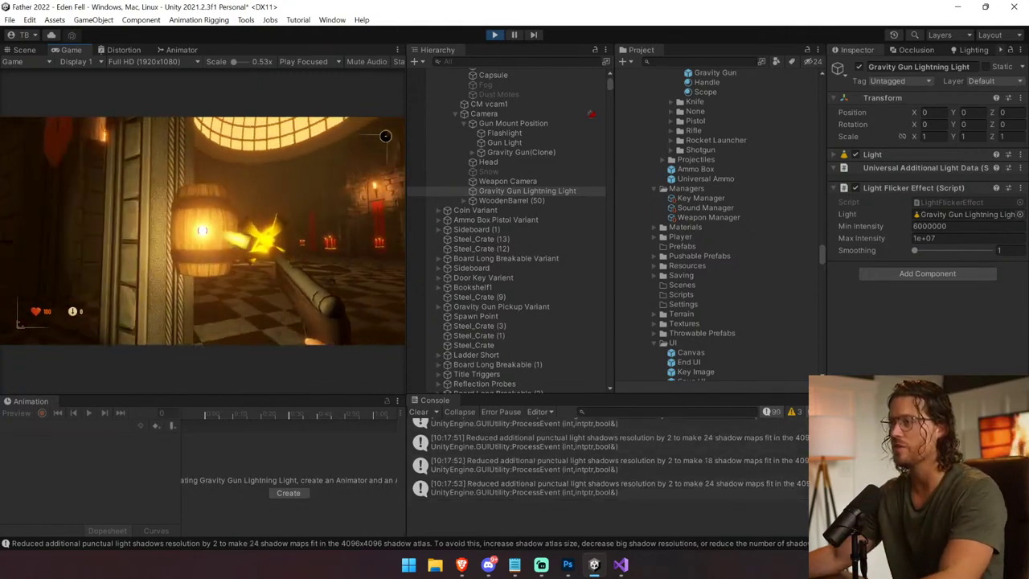
{"action": "key", "text": "s"}
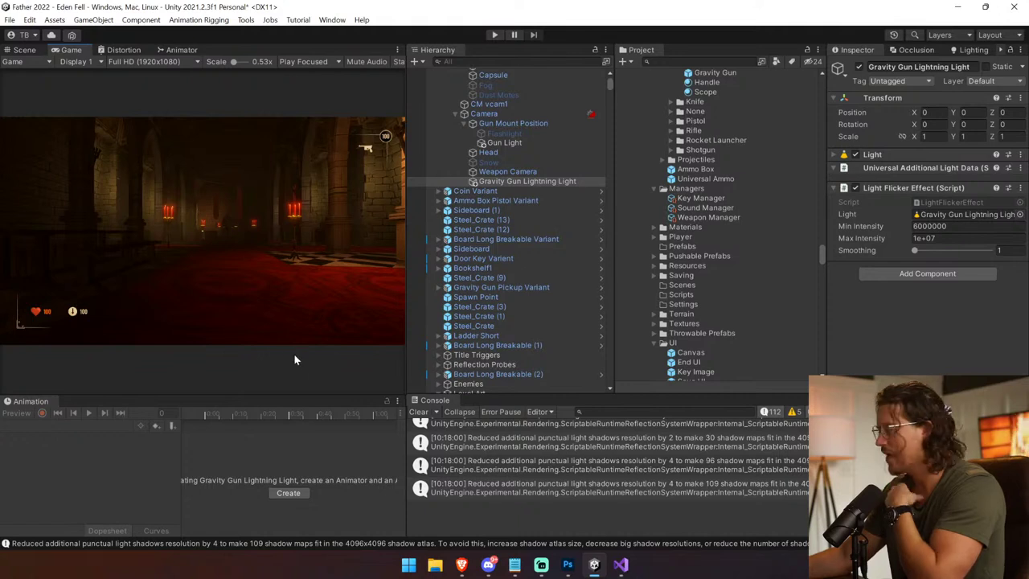
Step: Clear the console, stay out of play mode and select the player's Controller object, collapsing its Player Physics component
{"action": "left_click", "coordinate": [418, 411]}
{"action": "scroll", "coordinate": [502, 171], "scroll_direction": "up", "scroll_amount": 5}
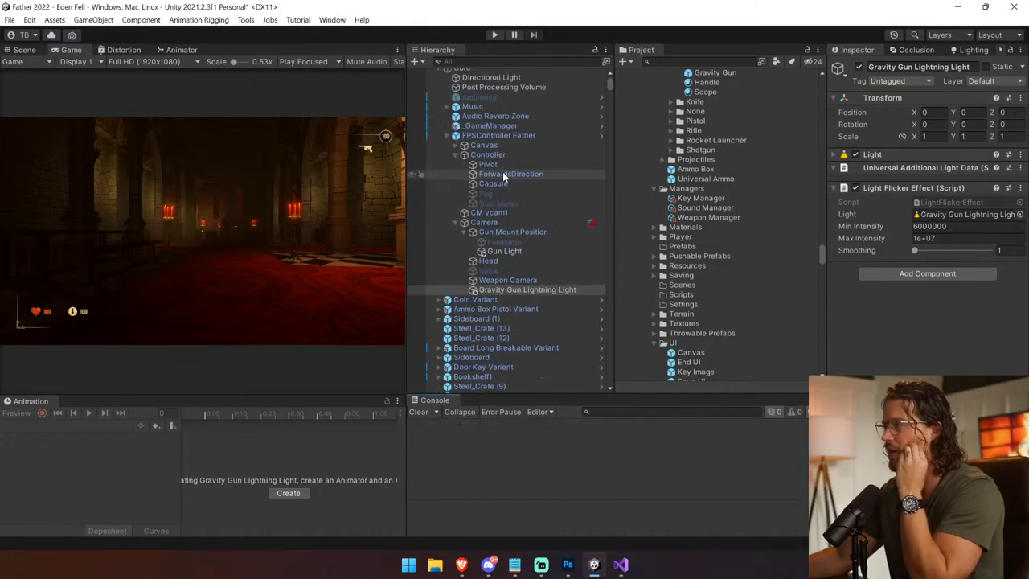
{"action": "left_click", "coordinate": [498, 271]}
{"action": "left_click", "coordinate": [505, 224]}
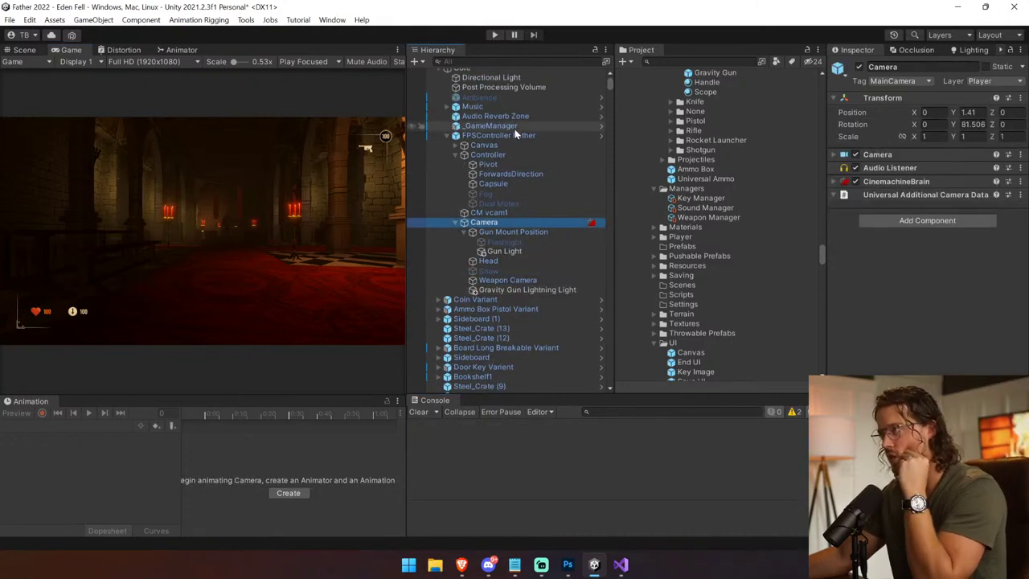
{"action": "left_click", "coordinate": [510, 153]}
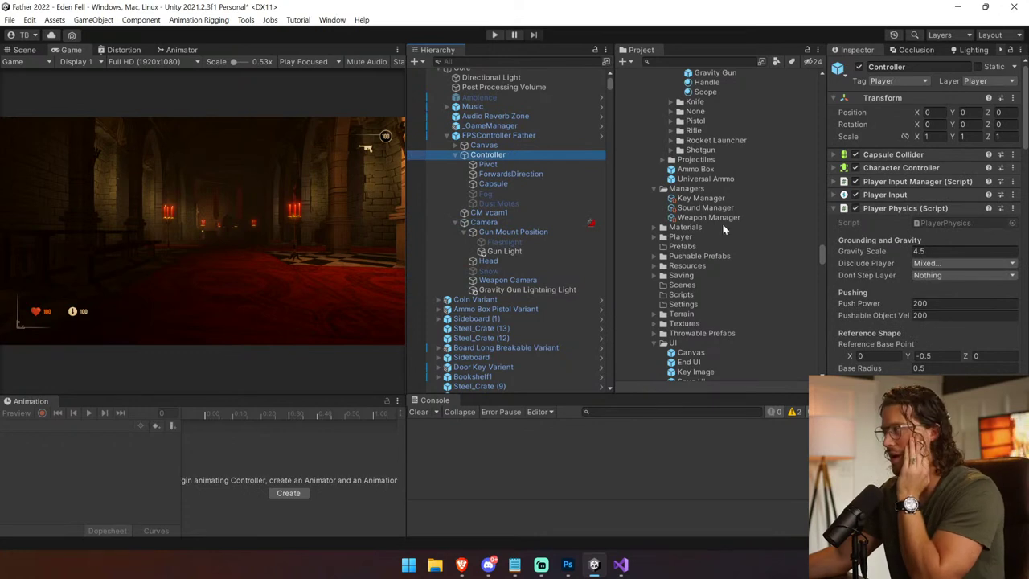
{"action": "left_click", "coordinate": [925, 208]}
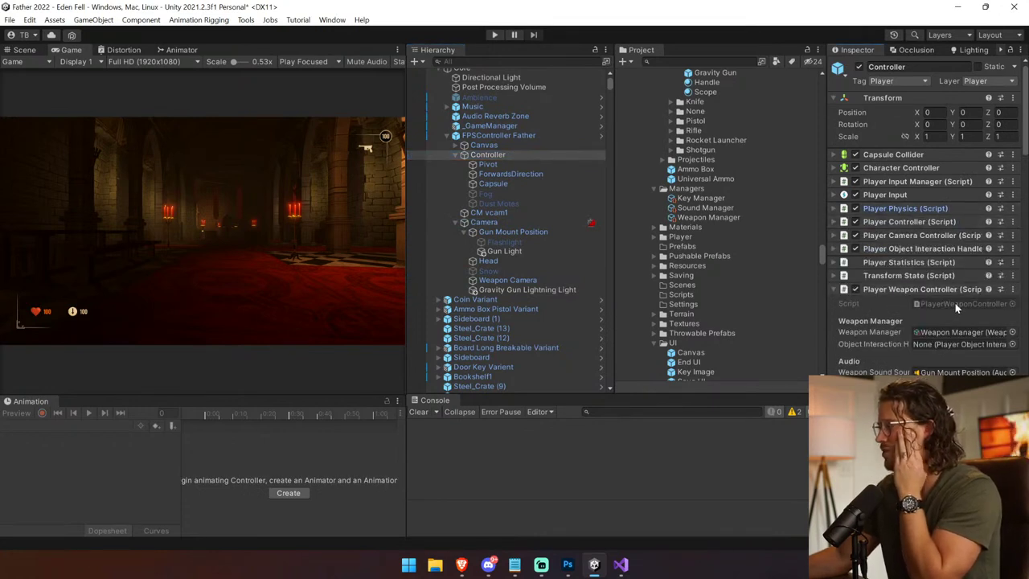
Step: Examine the Player Weapon Controller component's default weapons, references, UI elements and input options
{"action": "scroll", "coordinate": [955, 303], "scroll_direction": "down", "scroll_amount": 4}
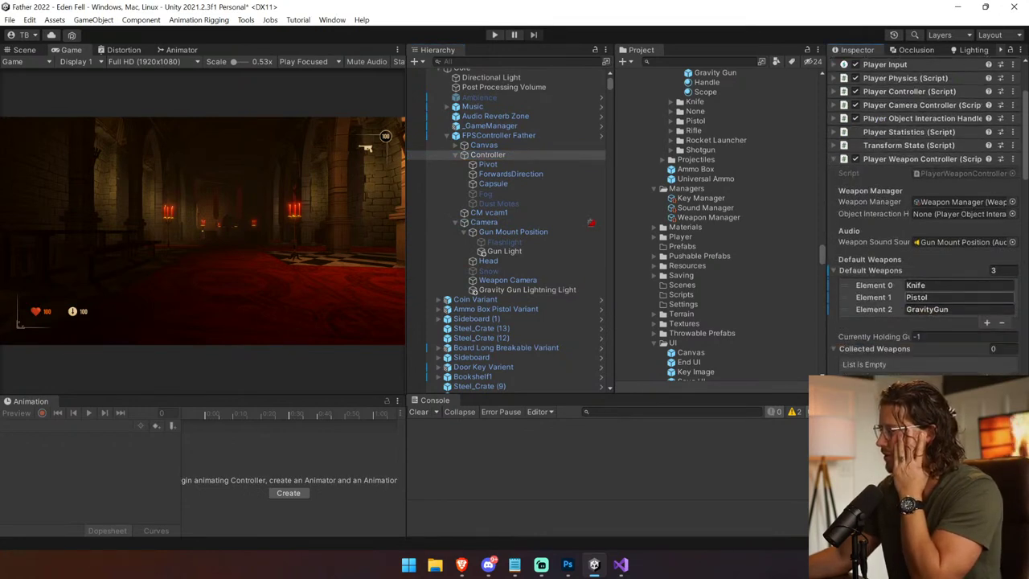
{"action": "scroll", "coordinate": [899, 353], "scroll_direction": "down", "scroll_amount": 4}
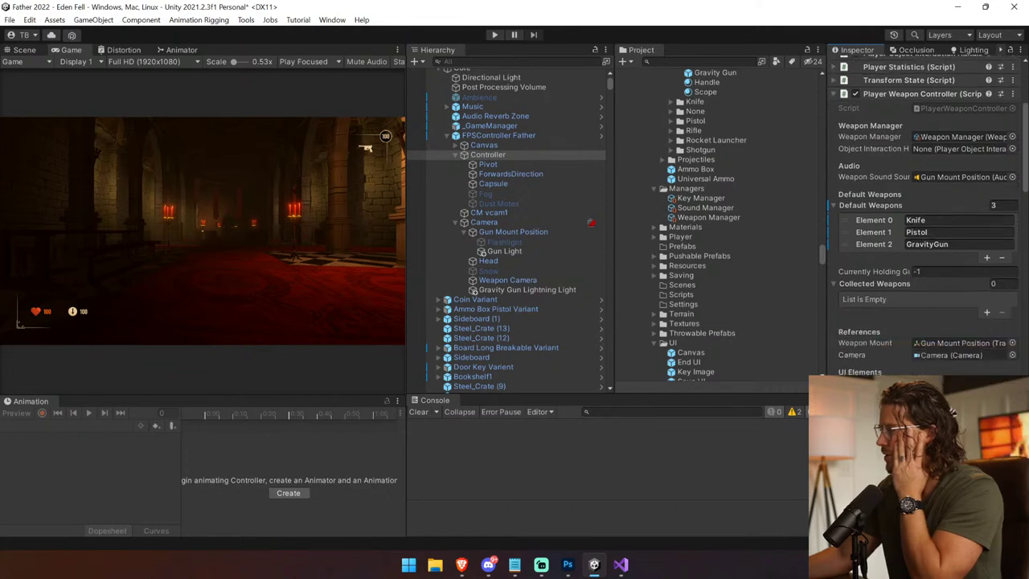
{"action": "scroll", "coordinate": [924, 217], "scroll_direction": "down", "scroll_amount": 2}
{"action": "scroll", "coordinate": [879, 374], "scroll_direction": "down", "scroll_amount": 3}
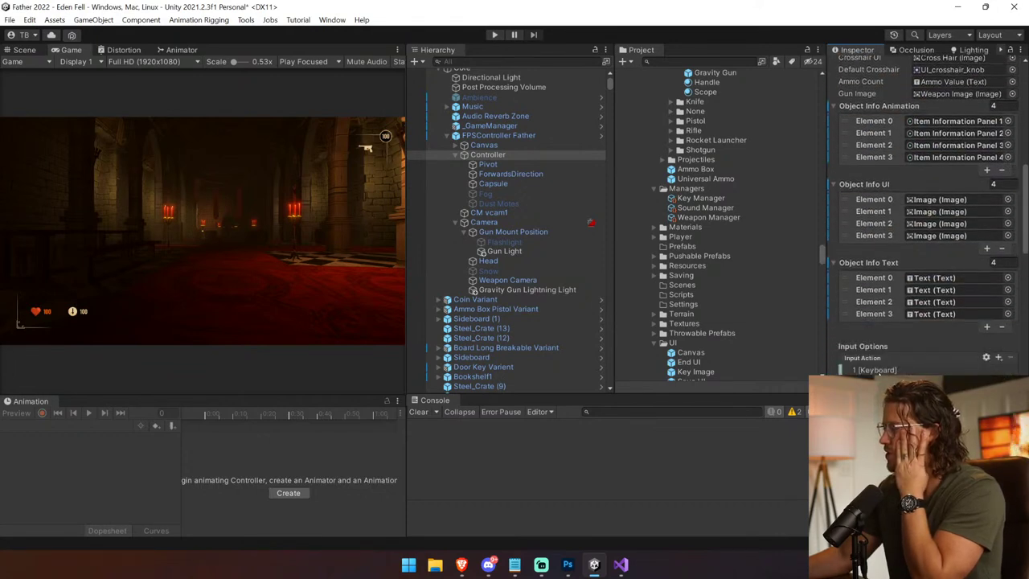
{"action": "scroll", "coordinate": [880, 375], "scroll_direction": "down", "scroll_amount": 3}
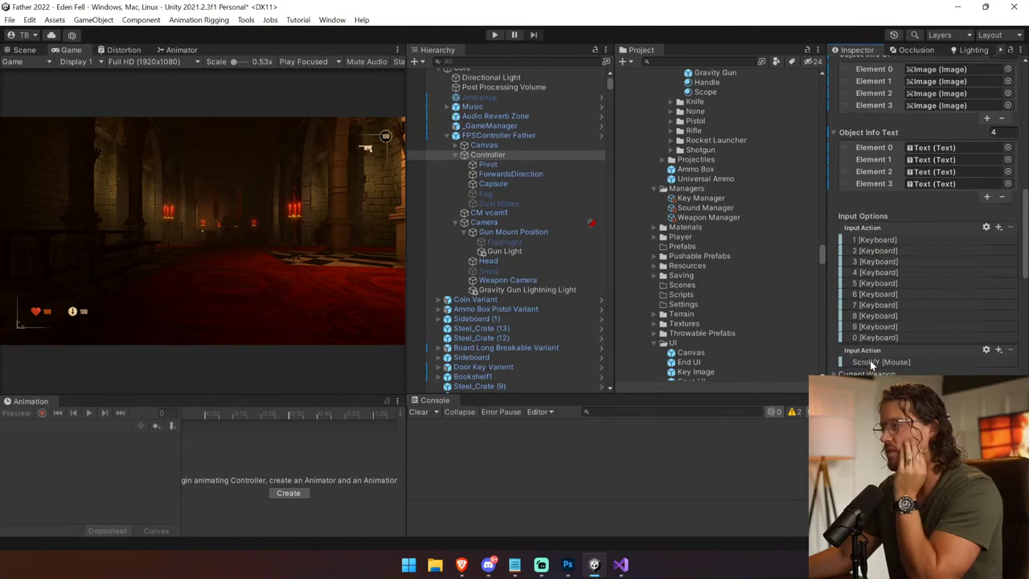
{"action": "scroll", "coordinate": [872, 362], "scroll_direction": "up", "scroll_amount": 3}
{"action": "scroll", "coordinate": [870, 362], "scroll_direction": "up", "scroll_amount": 10}
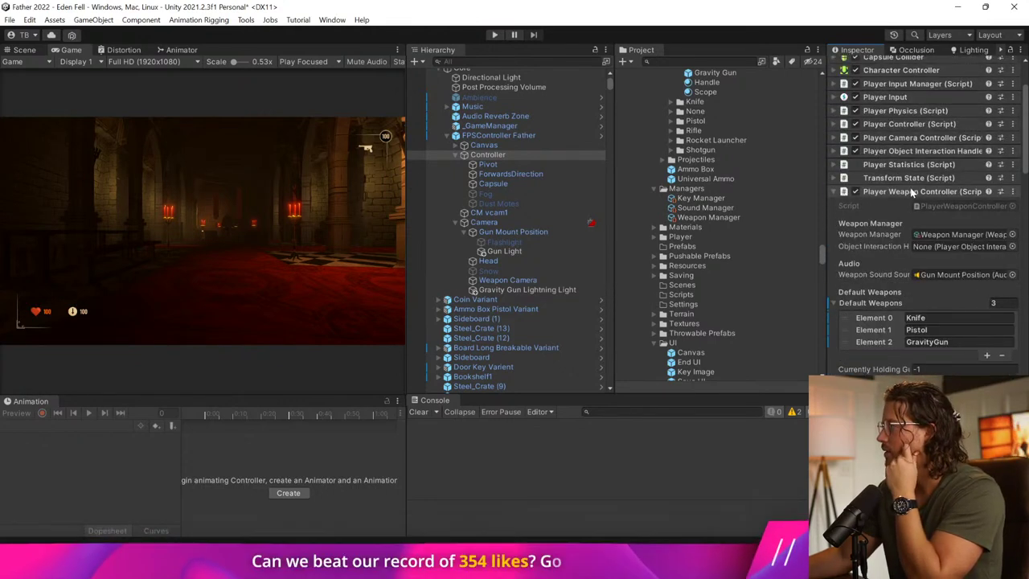
Step: Check the Controller's Player Camera Controller and Player Controller references, collapsing those components, Player Weapon Controller and the first two audio sources
{"action": "left_click", "coordinate": [922, 191]}
{"action": "left_click", "coordinate": [919, 138]}
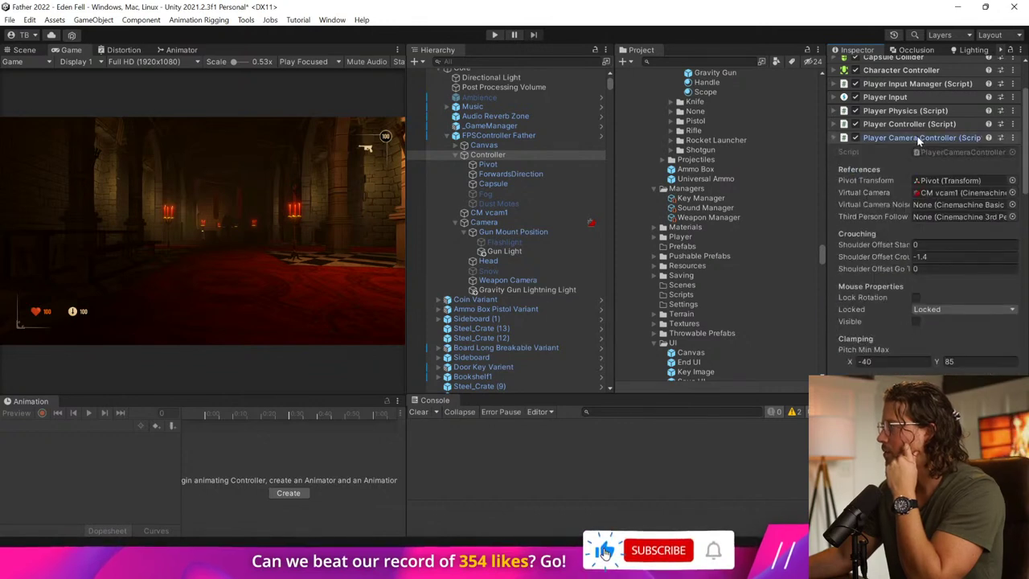
{"action": "left_click", "coordinate": [918, 137]}
{"action": "left_click", "coordinate": [917, 124]}
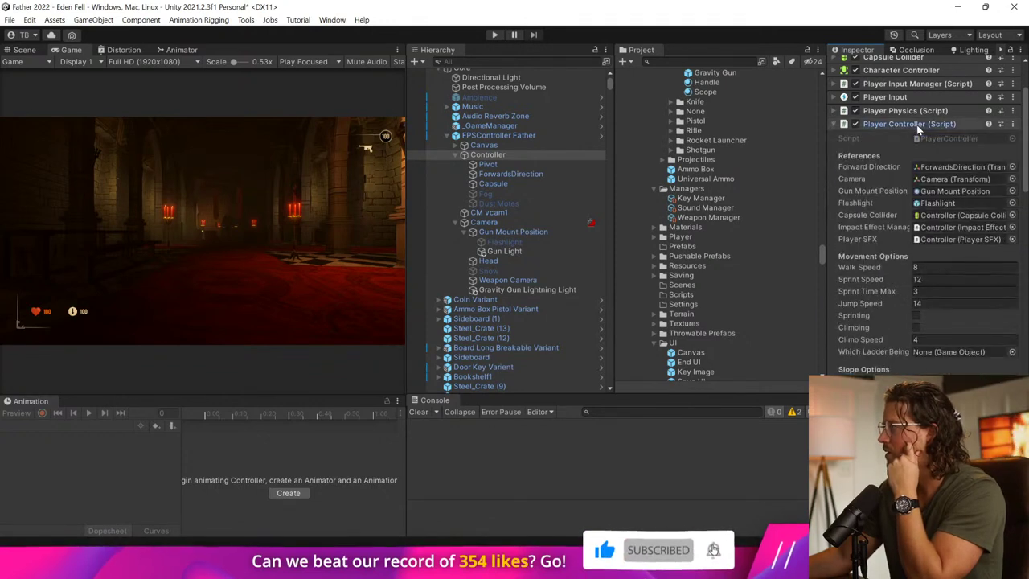
{"action": "left_click", "coordinate": [916, 125]}
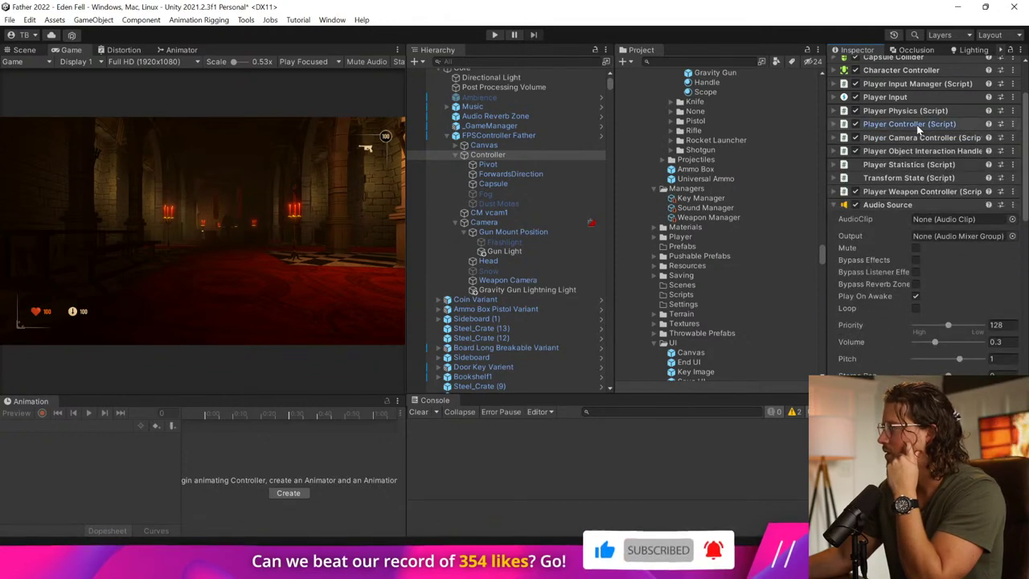
{"action": "left_click", "coordinate": [893, 204]}
{"action": "left_click", "coordinate": [896, 215]}
{"action": "scroll", "coordinate": [899, 204], "scroll_direction": "up", "scroll_amount": 2}
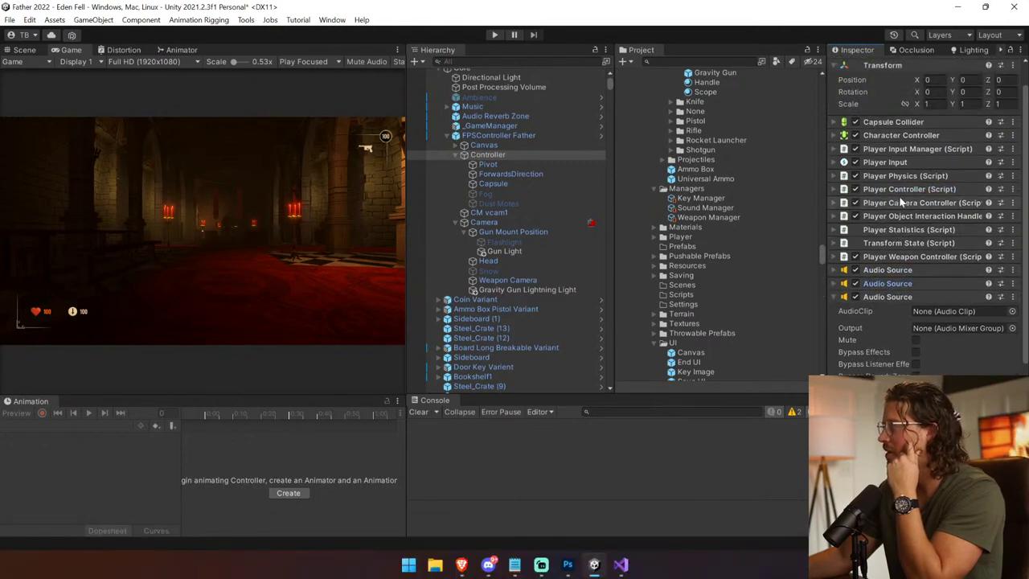
Step: Open the PlayerWeaponController script in Visual Studio from its component and review its variable declarations
{"action": "left_click", "coordinate": [911, 258]}
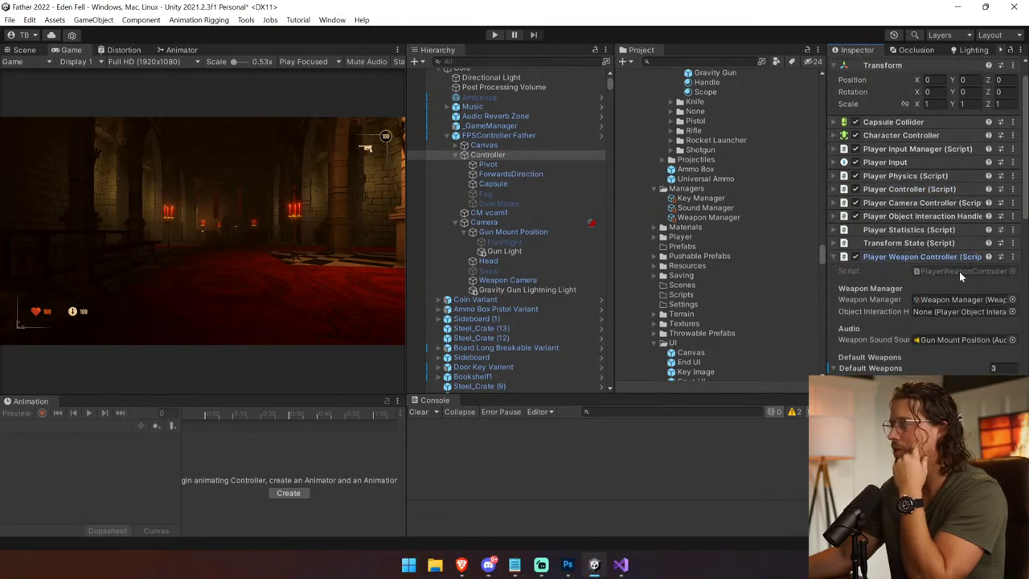
{"action": "double_click", "coordinate": [959, 271]}
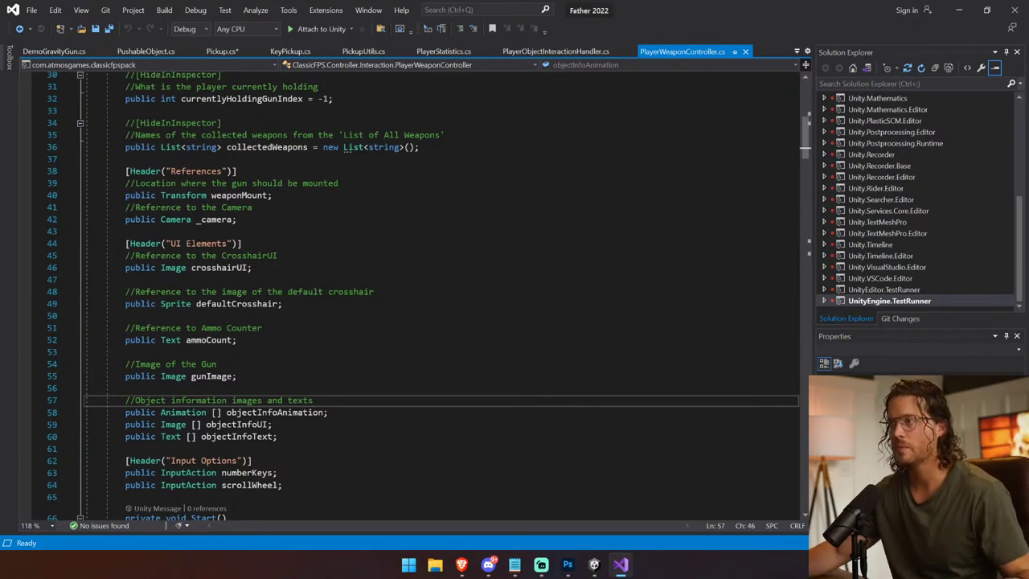
{"action": "scroll", "coordinate": [442, 290], "scroll_direction": "down", "scroll_amount": 3}
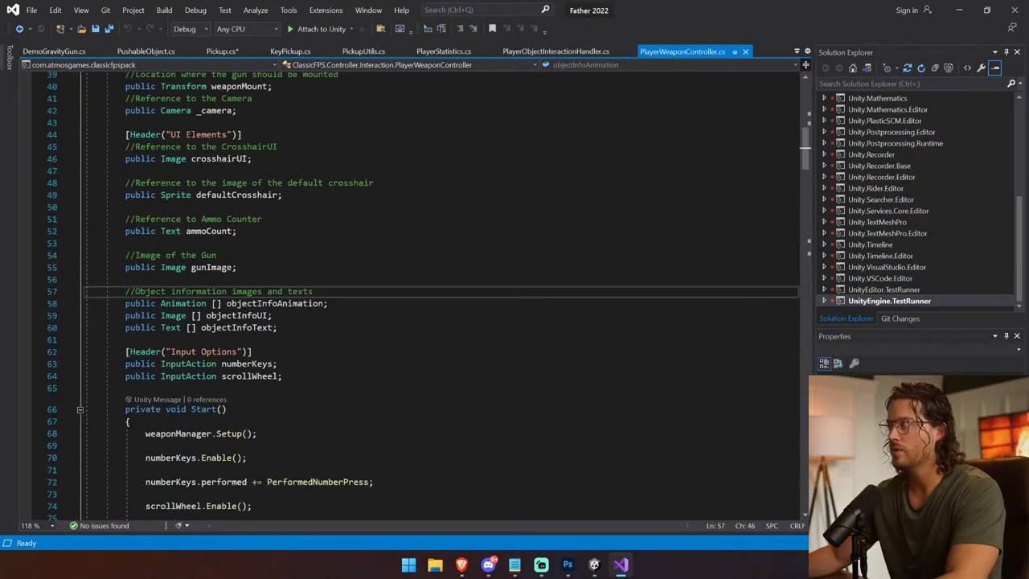
{"action": "scroll", "coordinate": [426, 296], "scroll_direction": "up", "scroll_amount": 9}
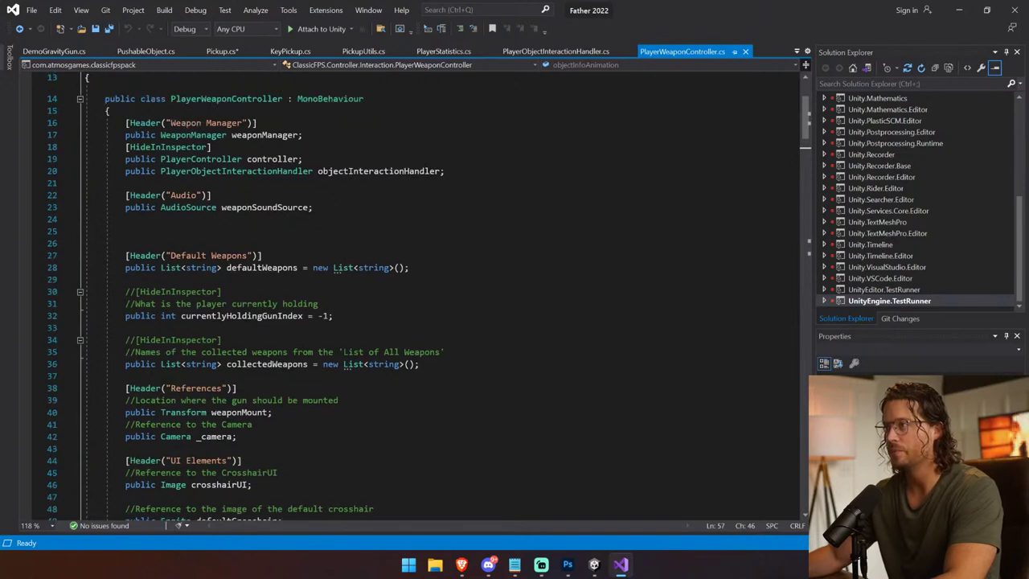
{"action": "scroll", "coordinate": [426, 296], "scroll_direction": "down", "scroll_amount": 5}
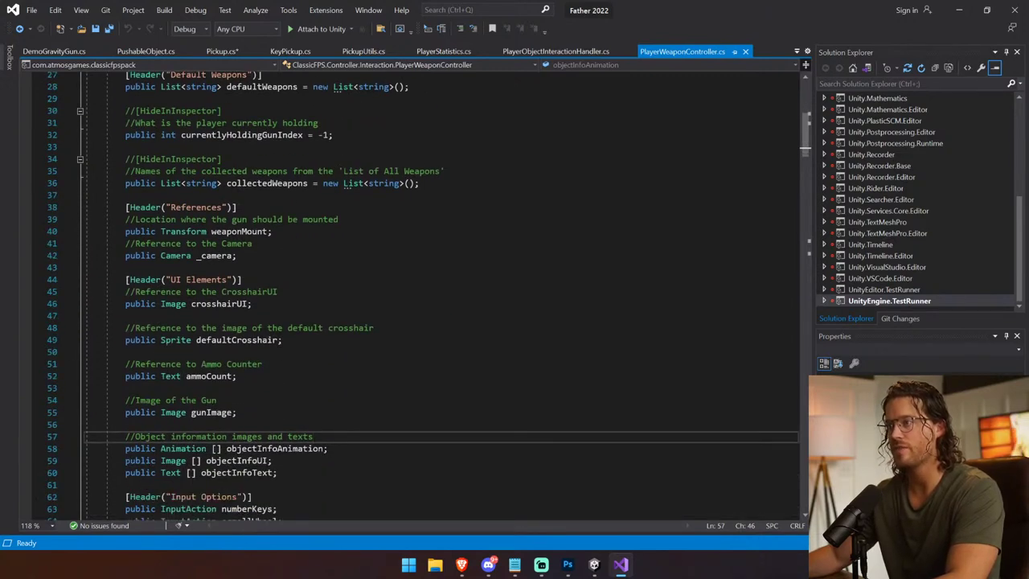
Step: Begin a public Light field on a new line directly below the weaponMount reference in PlayerWeaponController
{"action": "left_click", "coordinate": [236, 256]}
{"action": "left_click", "coordinate": [272, 231]}
{"action": "key", "text": "Return"}
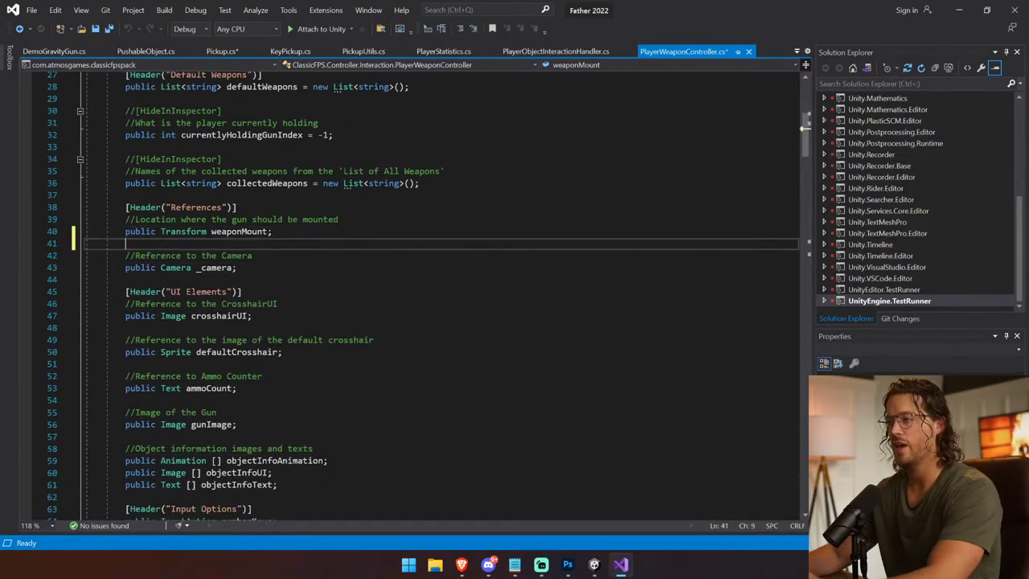
{"action": "type", "text": "L"}
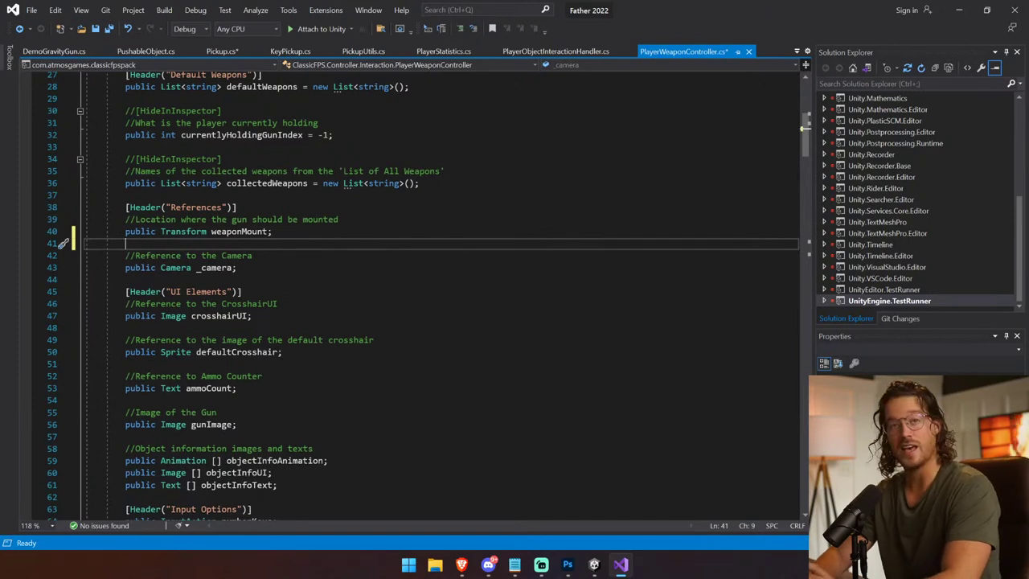
{"action": "type", "text": "ight"}
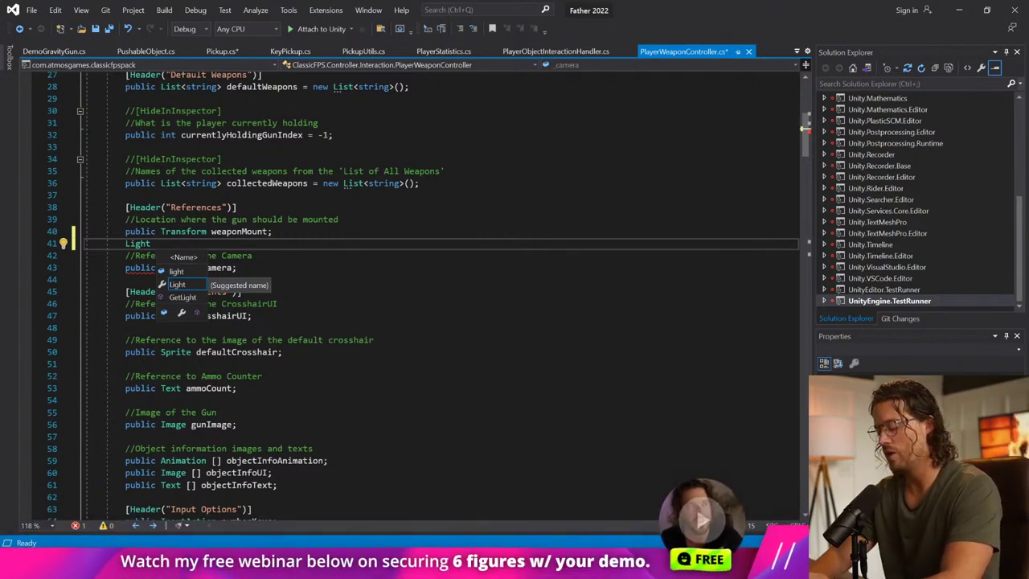
{"action": "type", "text": "g"}
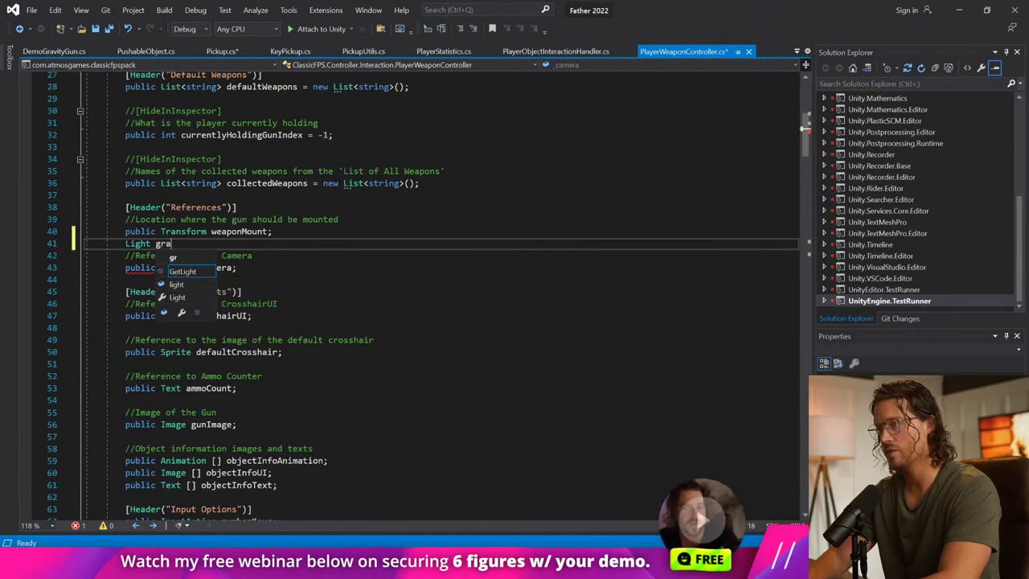
{"action": "key", "text": "BackSpace"}
{"action": "key", "text": "BackSpace"}
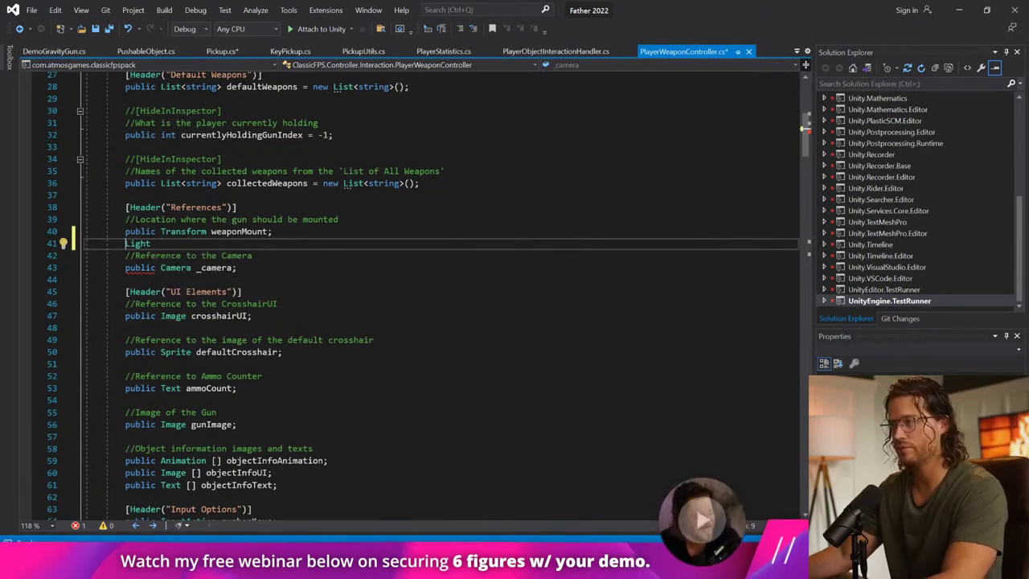
{"action": "key", "text": "Home"}
{"action": "type", "text": "public"}
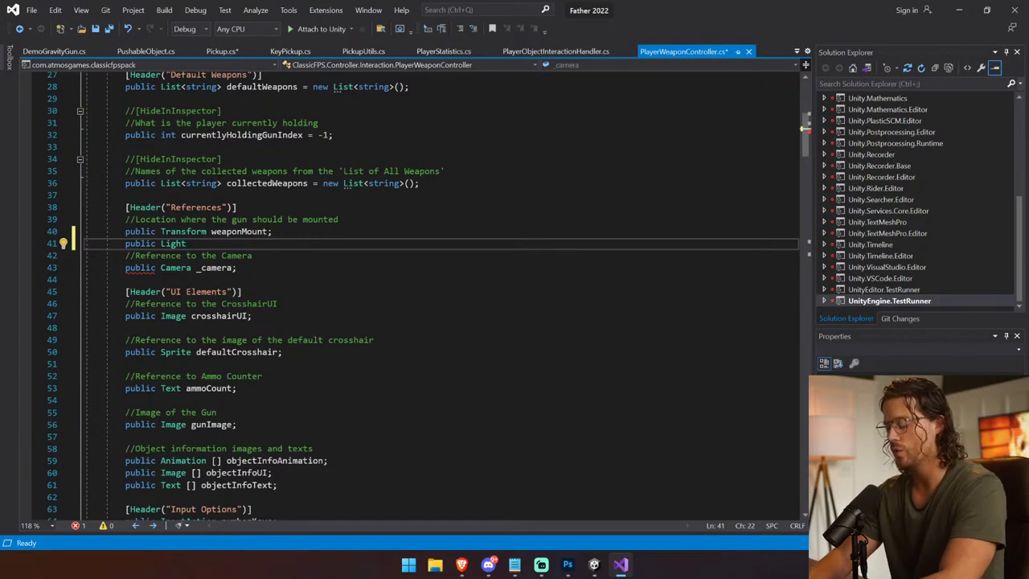
Step: Switch to Unity, copy the name of the Gravity Gun Lightning Light object and return to the script in Visual Studio
{"action": "key", "text": "alt+Tab"}
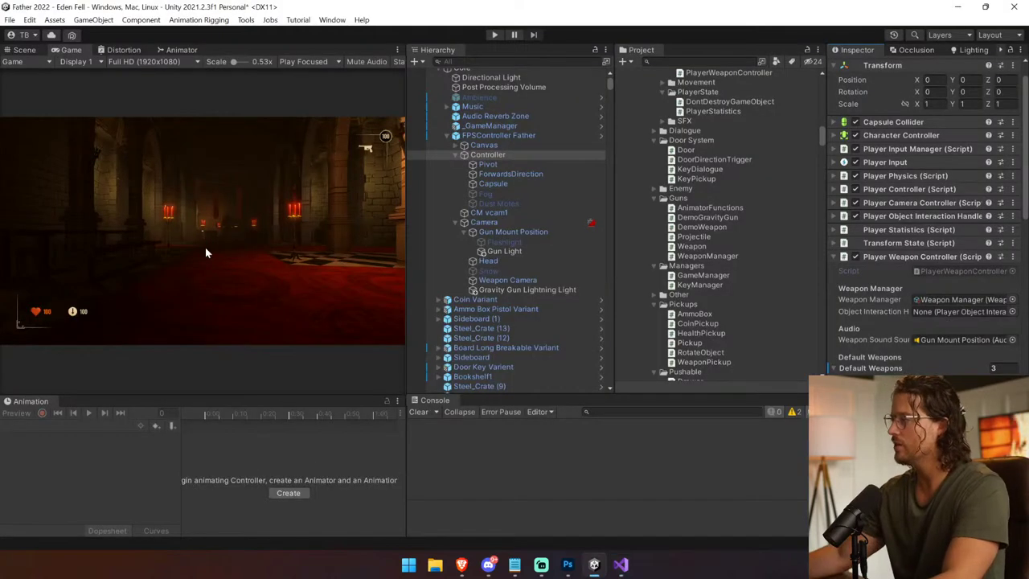
{"action": "left_click", "coordinate": [550, 292]}
{"action": "key", "text": "F2"}
{"action": "key", "text": "ctrl+c"}
{"action": "key", "text": "alt+Tab"}
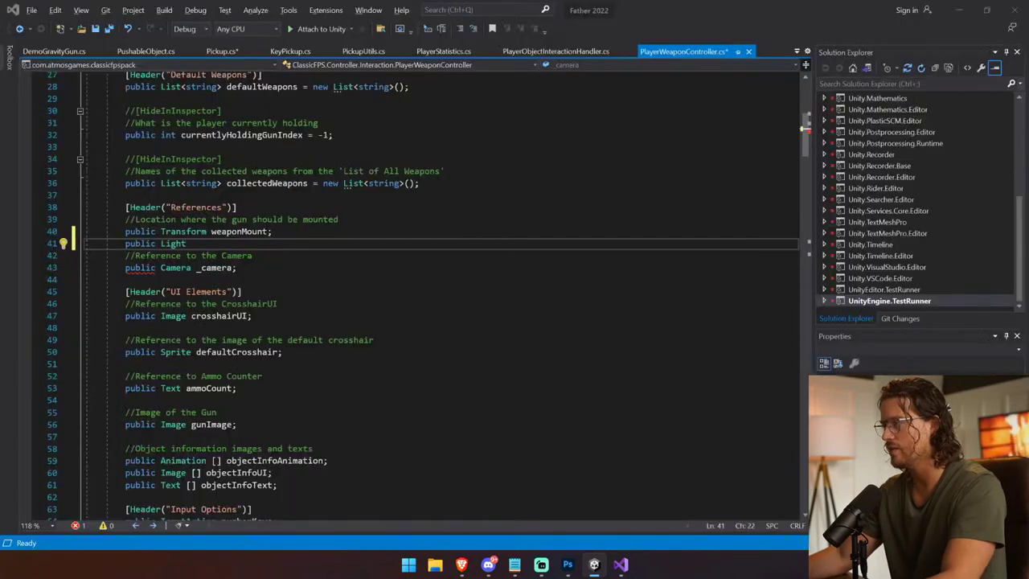
Step: Name the new public Light field gravityGunLightningLight and save the PlayerWeaponController script
{"action": "key", "text": "ctrl+v"}
{"action": "key", "text": "ctrl+shift+Left"}
{"action": "key", "text": "ctrl+shift+Left"}
{"action": "key", "text": "ctrl+shift+Left"}
{"action": "key", "text": "ctrl+shift+Left"}
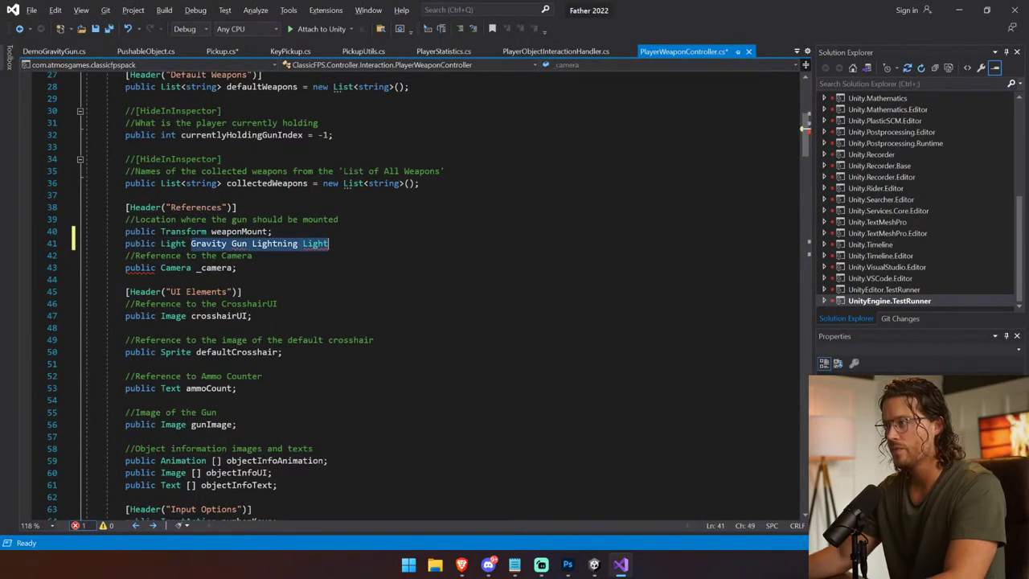
{"action": "type", "text": "gravityGunLig"}
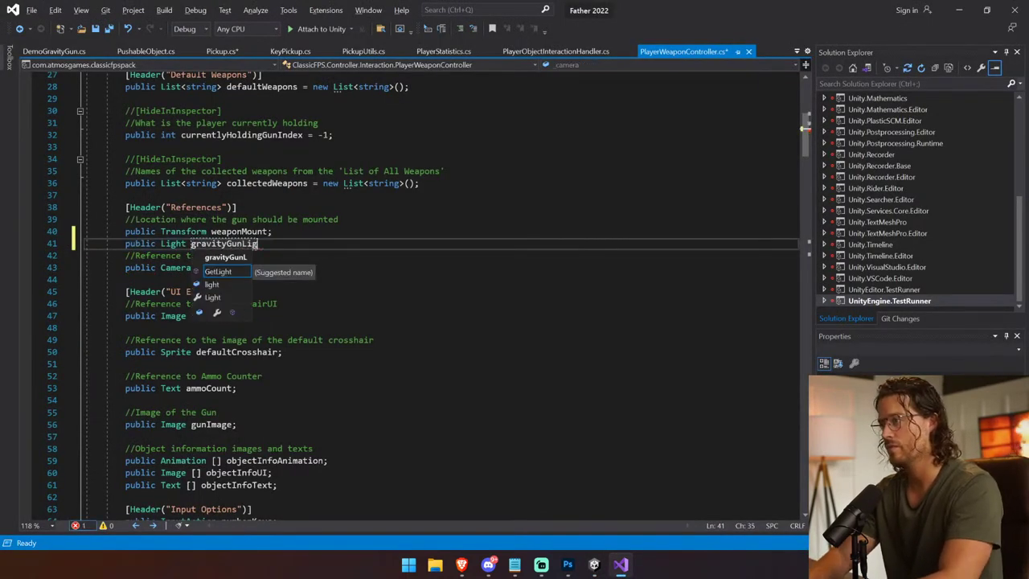
{"action": "type", "text": "htningLight;"}
{"action": "key", "text": "ctrl+s"}
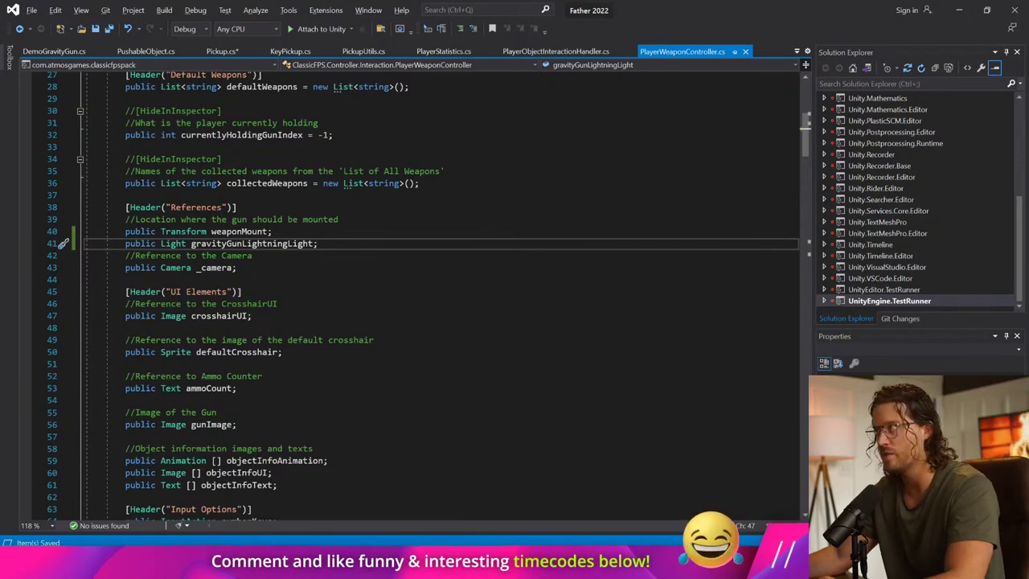
Step: In DemoGravityGun's AttempPickupGravityGunItem, begin a line below lightningBolt.SetActive(true) with GameManager.WeaponController.gravityGunLightningLight
{"action": "scroll", "coordinate": [443, 297], "scroll_direction": "down", "scroll_amount": 12}
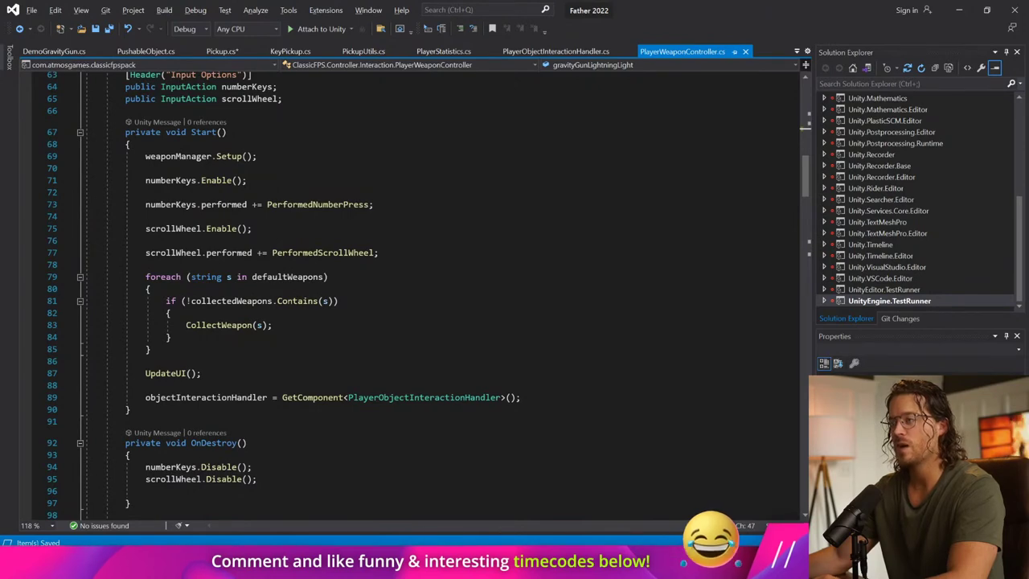
{"action": "scroll", "coordinate": [402, 289], "scroll_direction": "down", "scroll_amount": 6}
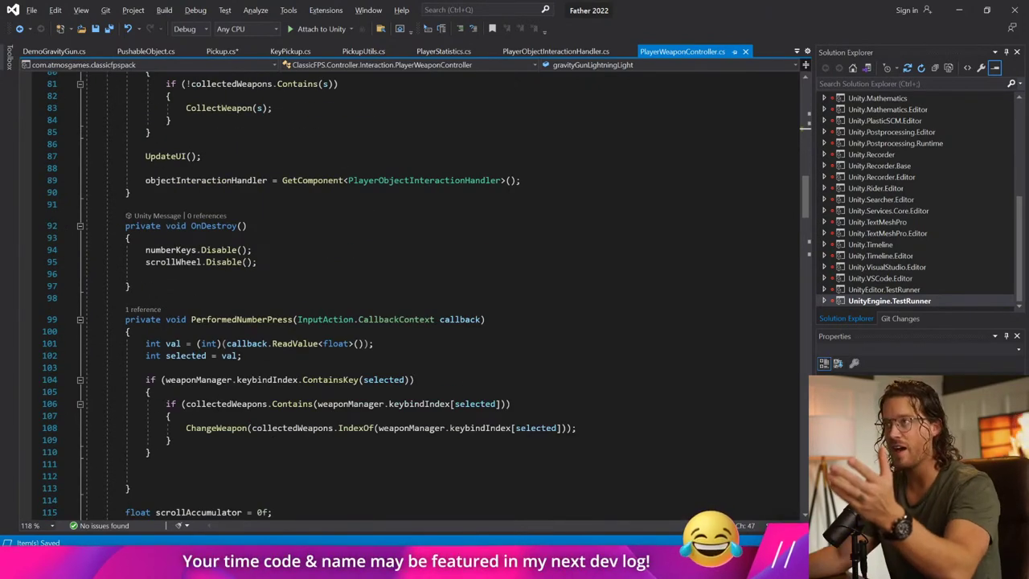
{"action": "left_click", "coordinate": [63, 51]}
{"action": "scroll", "coordinate": [402, 289], "scroll_direction": "up", "scroll_amount": 9}
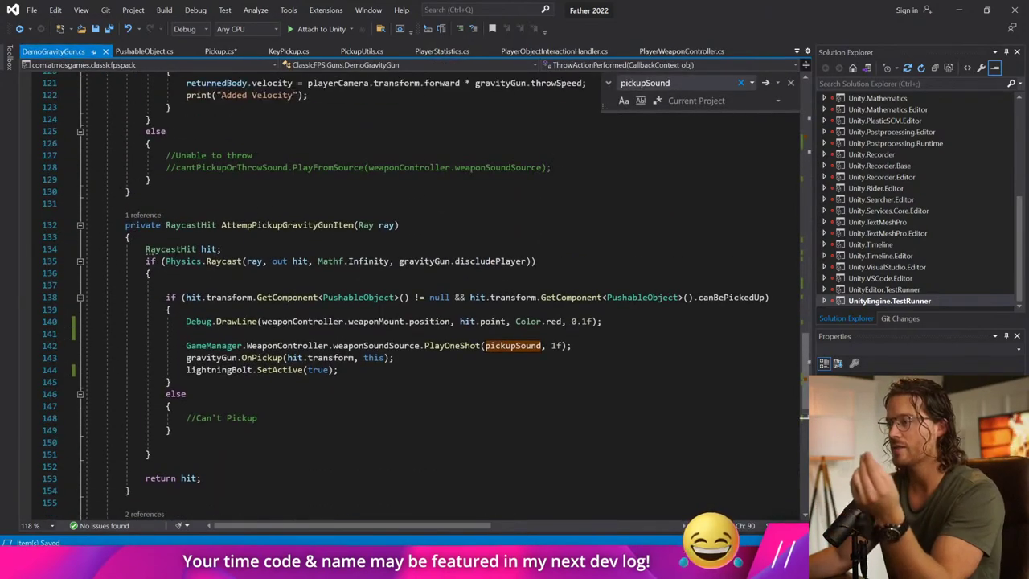
{"action": "left_click", "coordinate": [339, 370]}
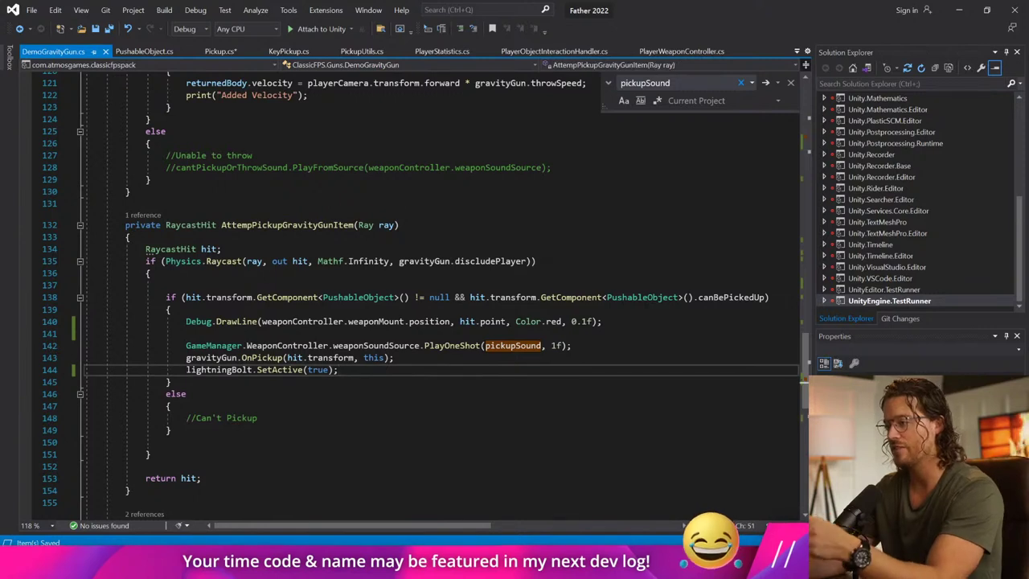
{"action": "key", "text": "Return"}
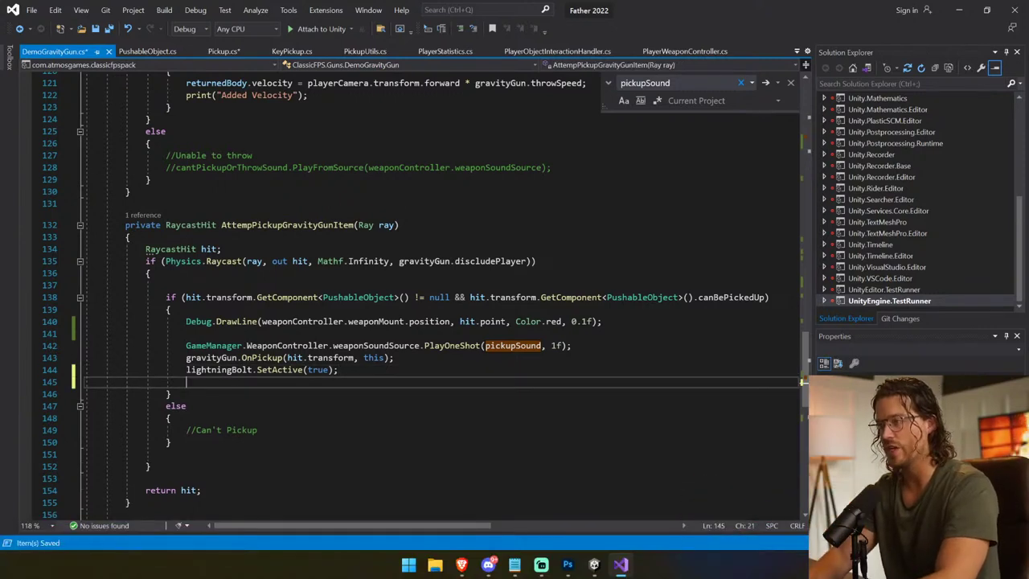
{"action": "left_click_drag", "start_coordinate": [186, 346], "coordinate": [333, 347]}
{"action": "left_click", "coordinate": [186, 382]}
{"action": "key", "text": "ctrl+v"}
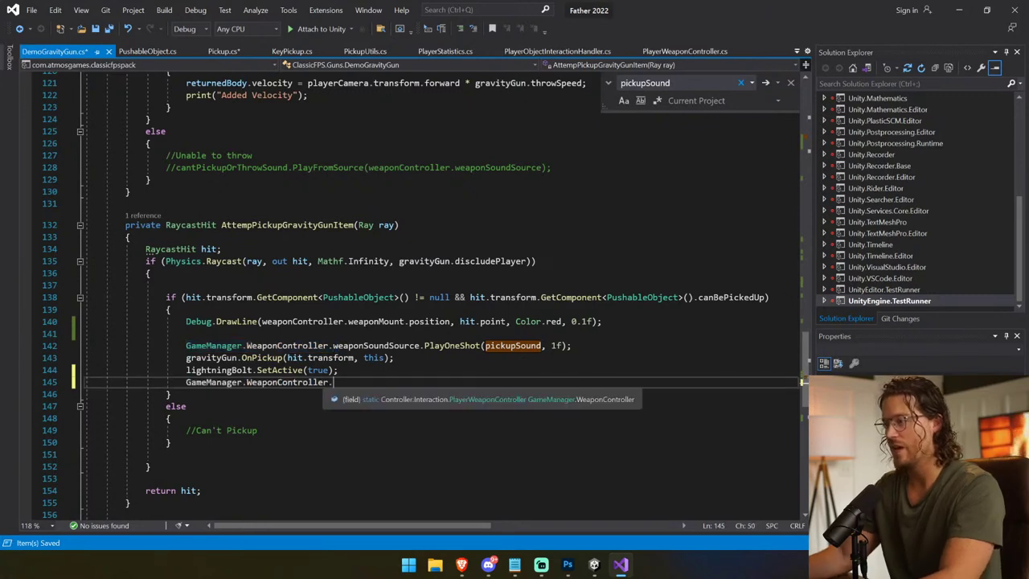
{"action": "type", "text": "light"}
{"action": "key", "text": "Tab"}
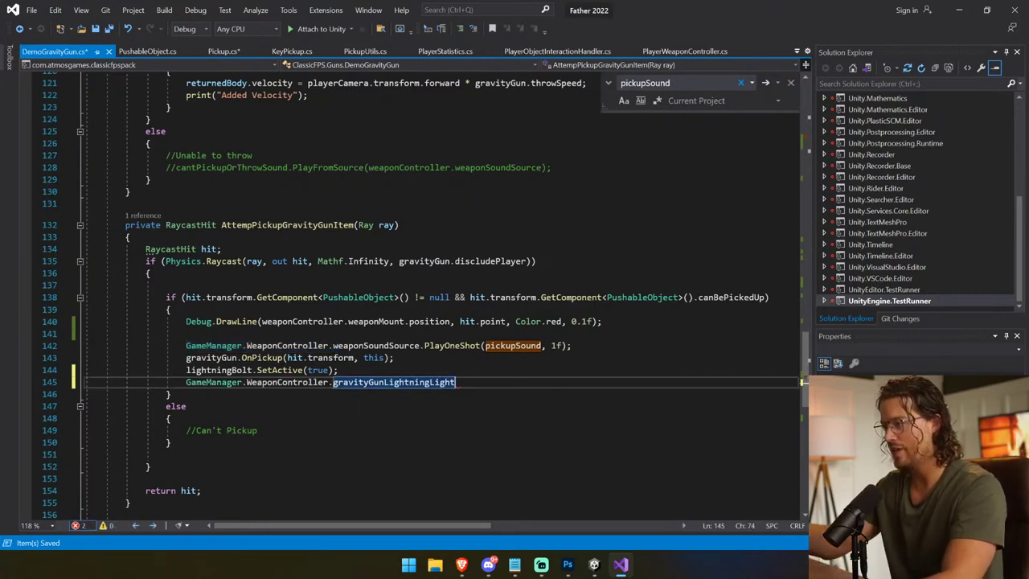
Step: Complete the light's line in the pickup method with .gameObject.SetActive(true); and save the script
{"action": "type", "text": ".se"}
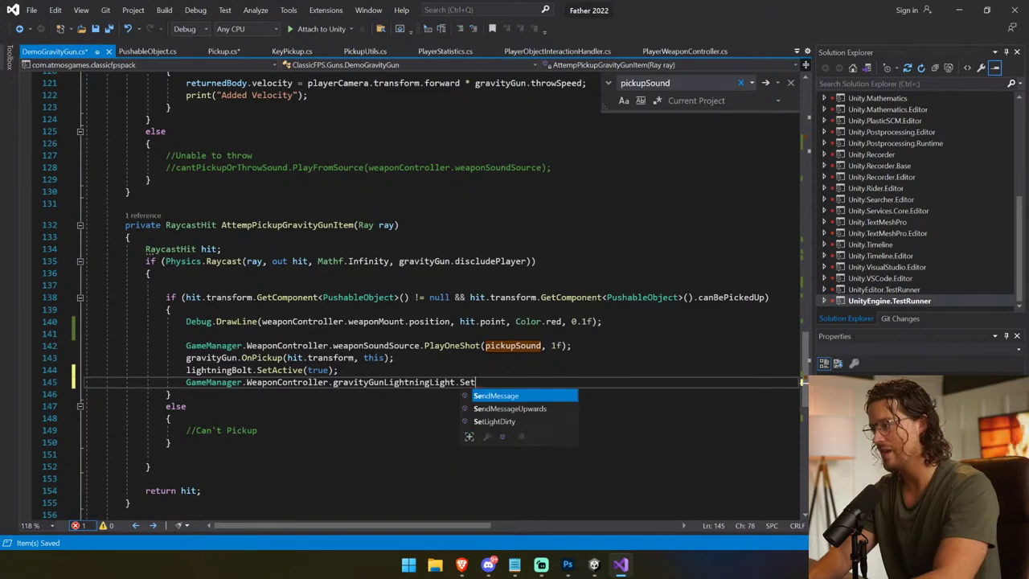
{"action": "key", "text": "Tab"}
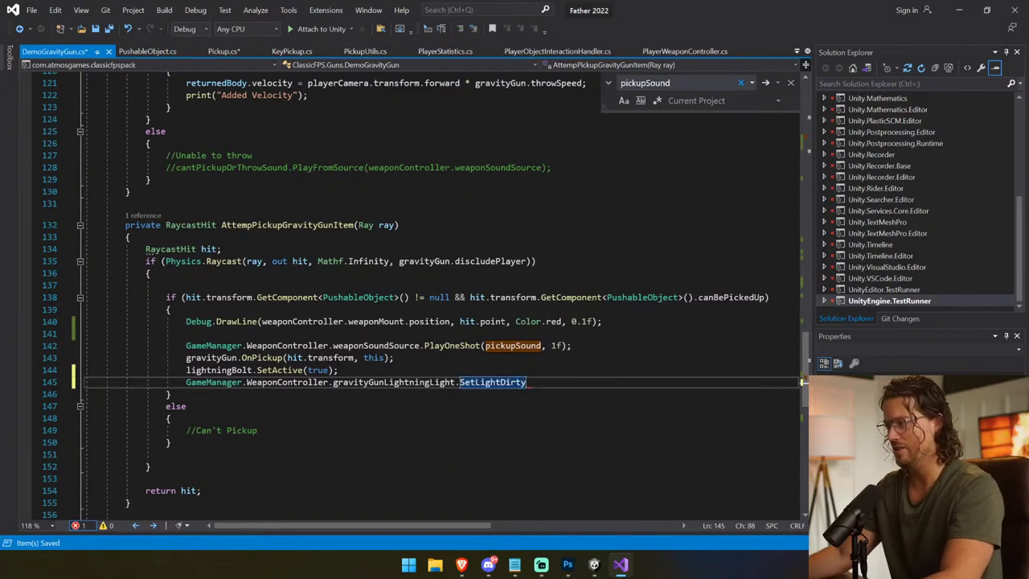
{"action": "key", "text": "ctrl+shift+Left"}
{"action": "type", "text": "gameO"}
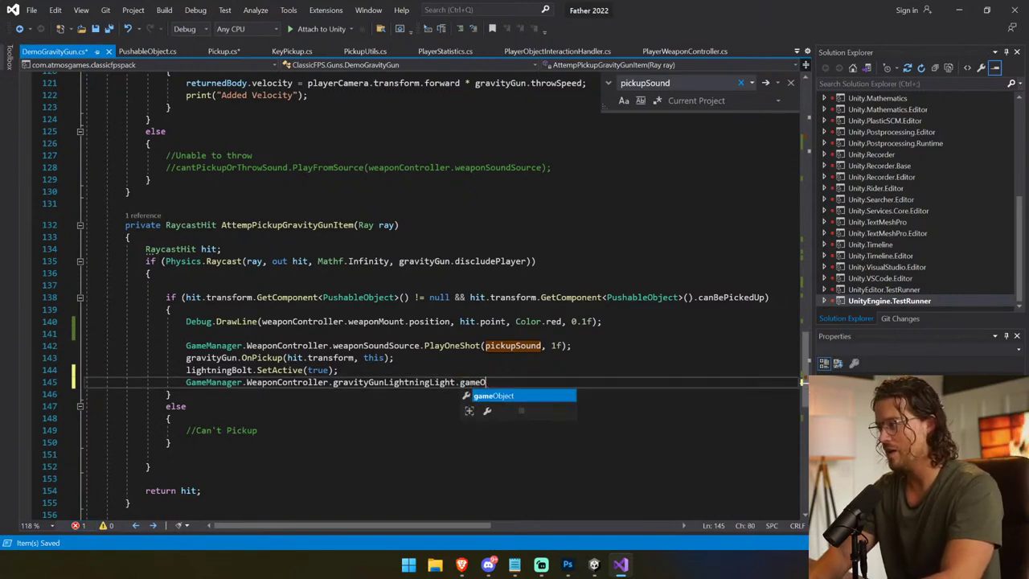
{"action": "key", "text": "Tab"}
{"action": "type", "text": ".Set"}
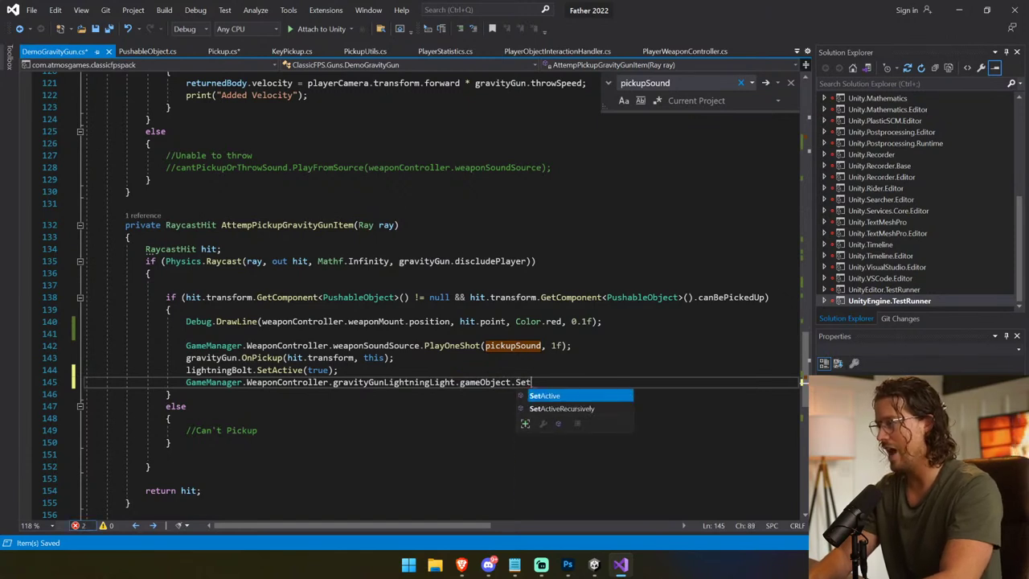
{"action": "key", "text": "Tab"}
{"action": "type", "text": "(true);"}
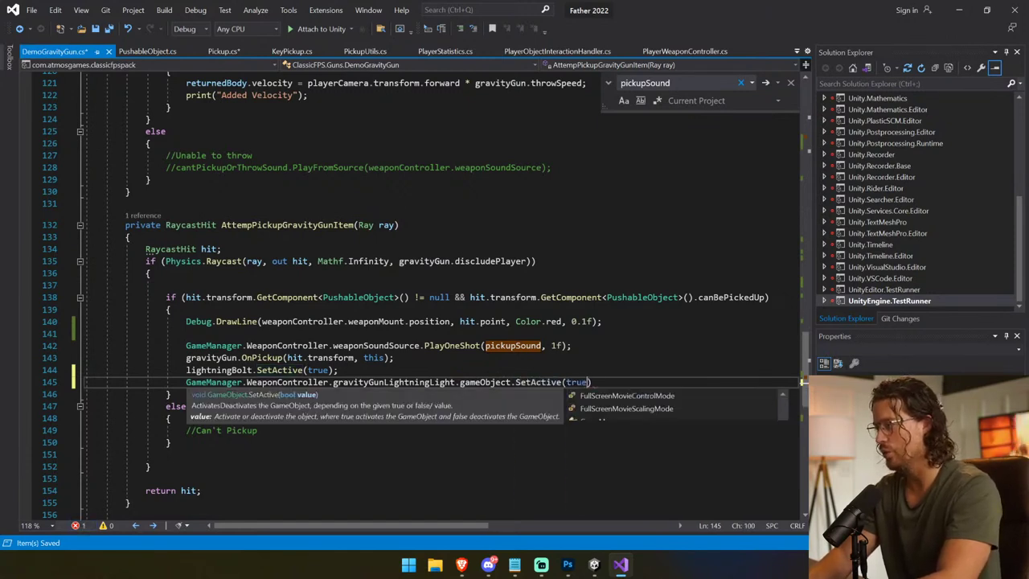
{"action": "key", "text": "ctrl+s"}
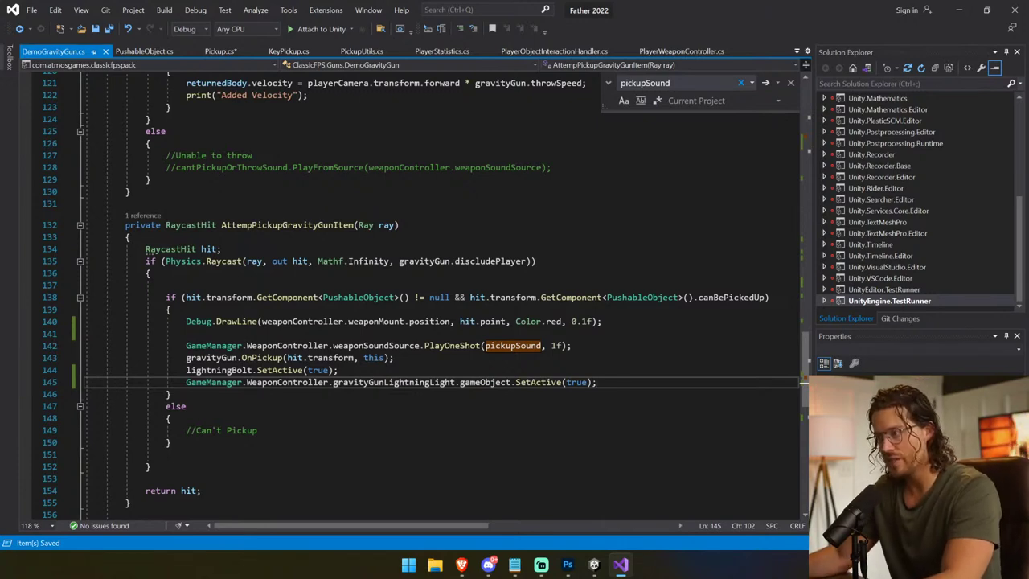
Step: Duplicate the light's SetActive(true) line into ThrowActionPerformed, directly below the gravityGun.ResetObject(lightningBolt) call
{"action": "key", "text": "Home"}
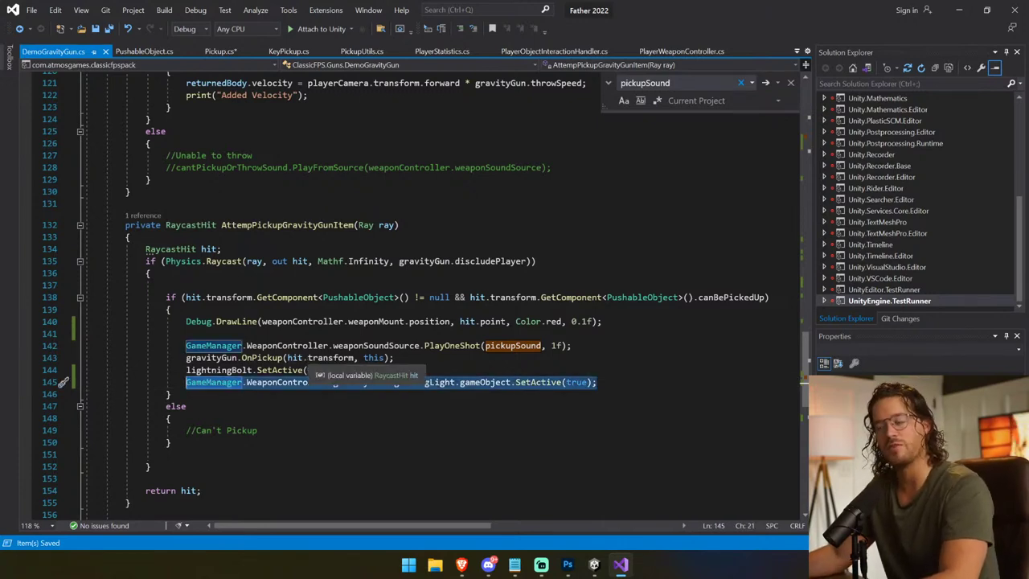
{"action": "scroll", "coordinate": [321, 361], "scroll_direction": "down", "scroll_amount": 5}
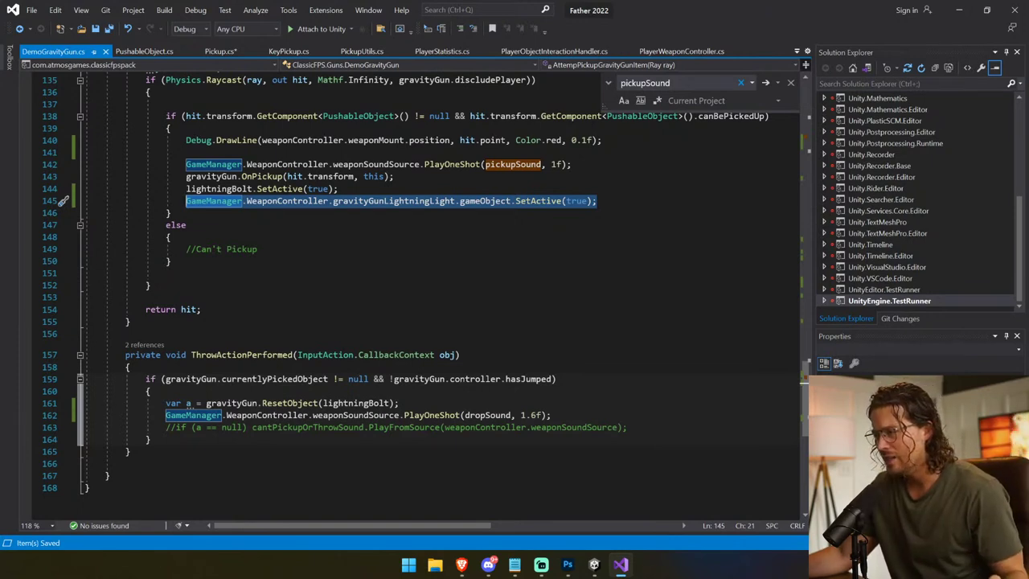
{"action": "left_click", "coordinate": [400, 403]}
{"action": "key", "text": "Return"}
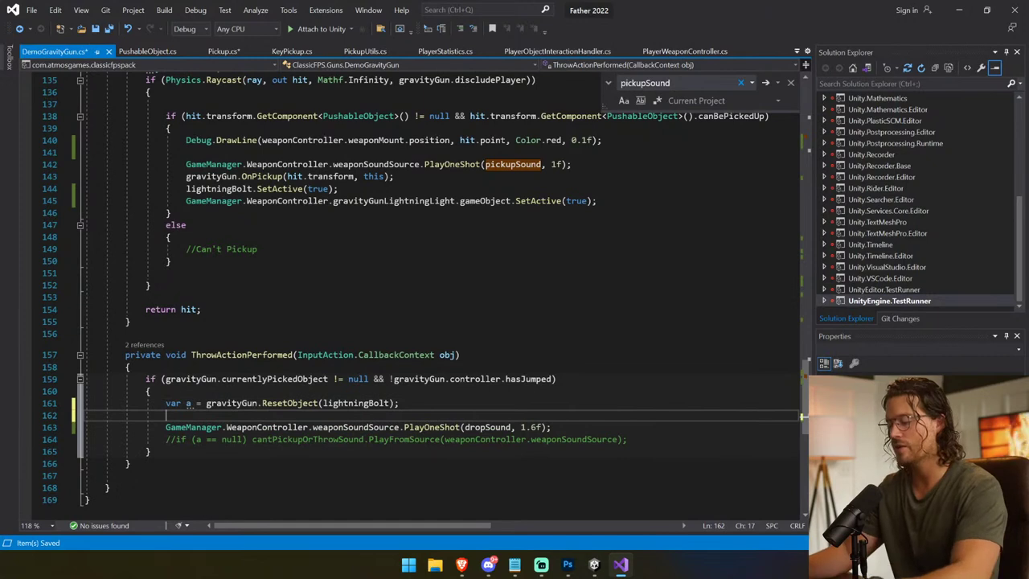
{"action": "type", "text": "GameManager.WeaponController.gravityGunLightningLight.gameObject.SetActive(true);"}
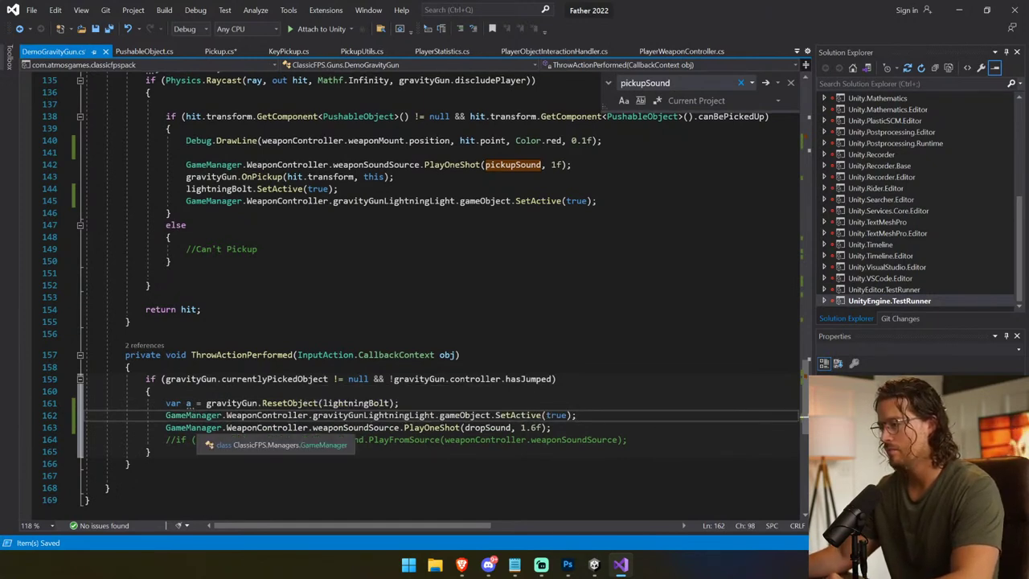
Step: Change the light's SetActive argument in ThrowActionPerformed to false and save the script
{"action": "key", "text": "Left"}
{"action": "key", "text": "Left"}
{"action": "key", "text": "ctrl+shift+Left"}
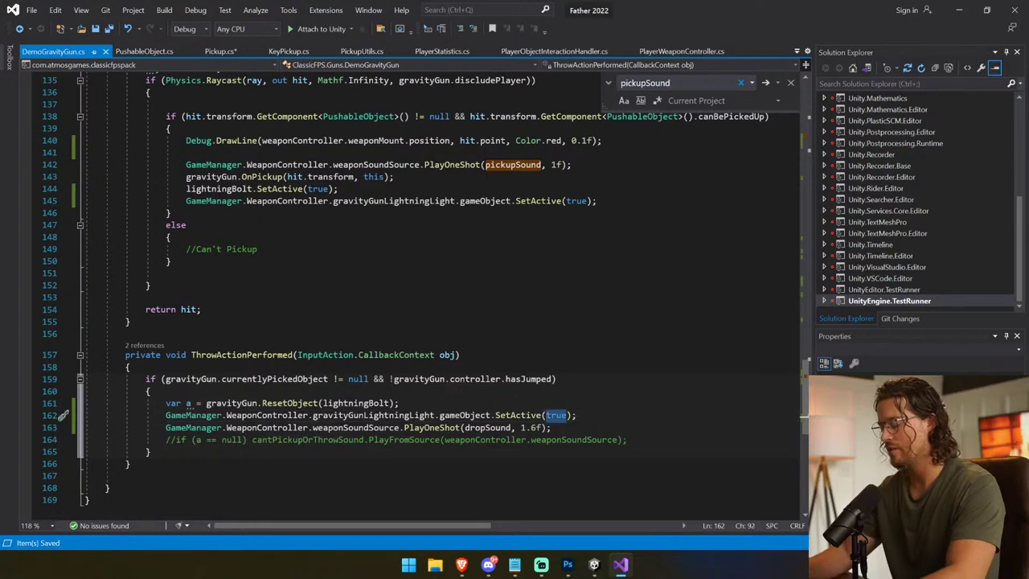
{"action": "type", "text": "false"}
{"action": "key", "text": "ctrl+s"}
{"action": "left_click", "coordinate": [524, 379]}
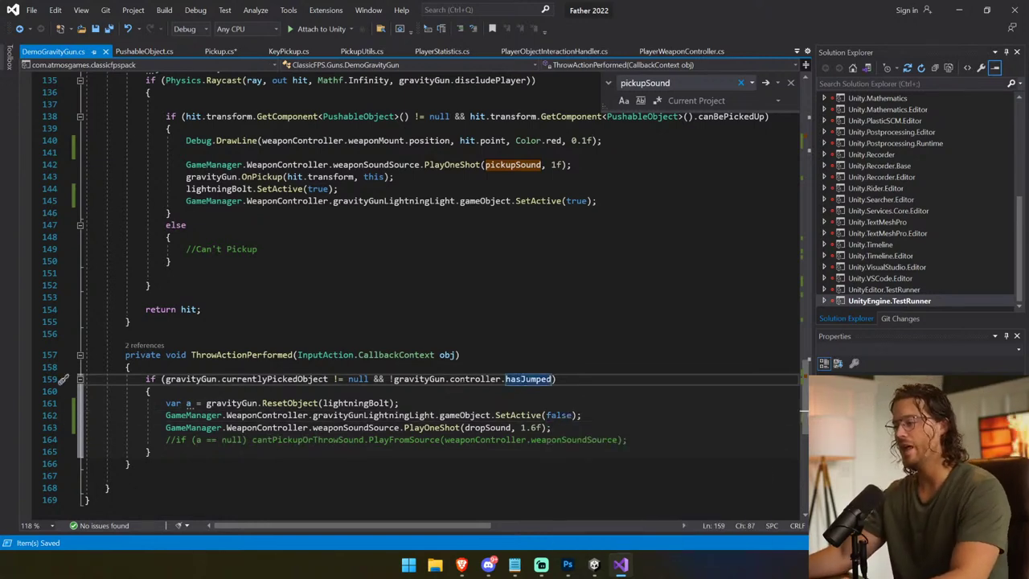
Step: Switch to the Unity editor and widen the Game view
{"action": "mouse_move", "coordinate": [596, 565]}
{"action": "left_click", "coordinate": [528, 501]}
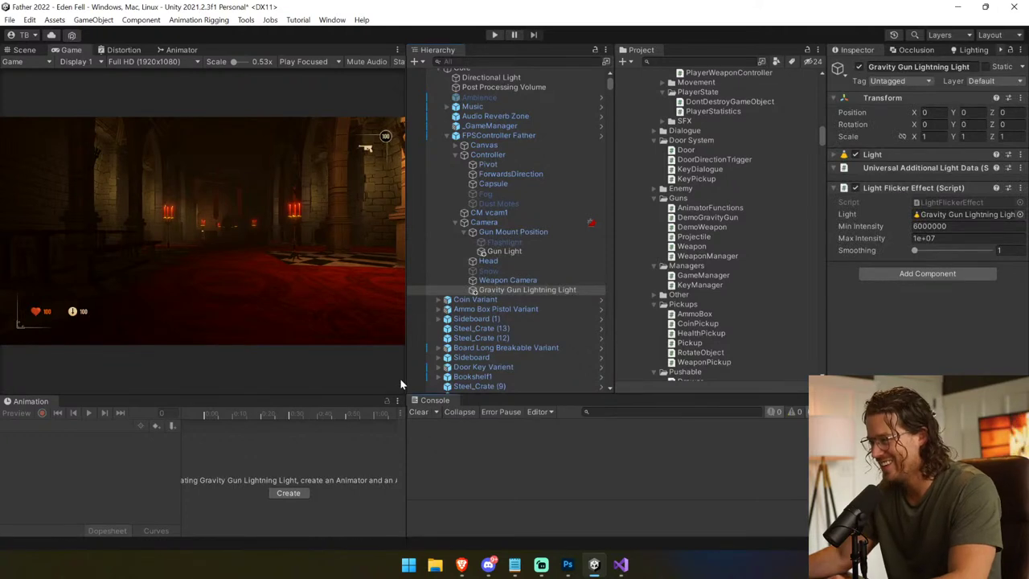
{"action": "left_click_drag", "start_coordinate": [435, 377], "coordinate": [576, 377]}
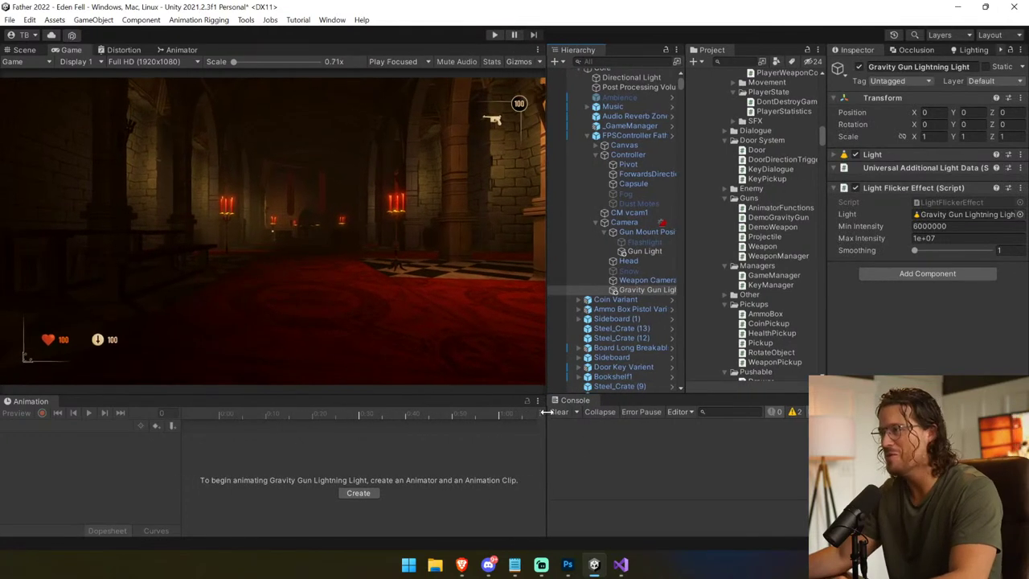
Step: Enter play mode, equip the gravity gun and pick up a barrel to test the lightning light
{"action": "left_click", "coordinate": [492, 36]}
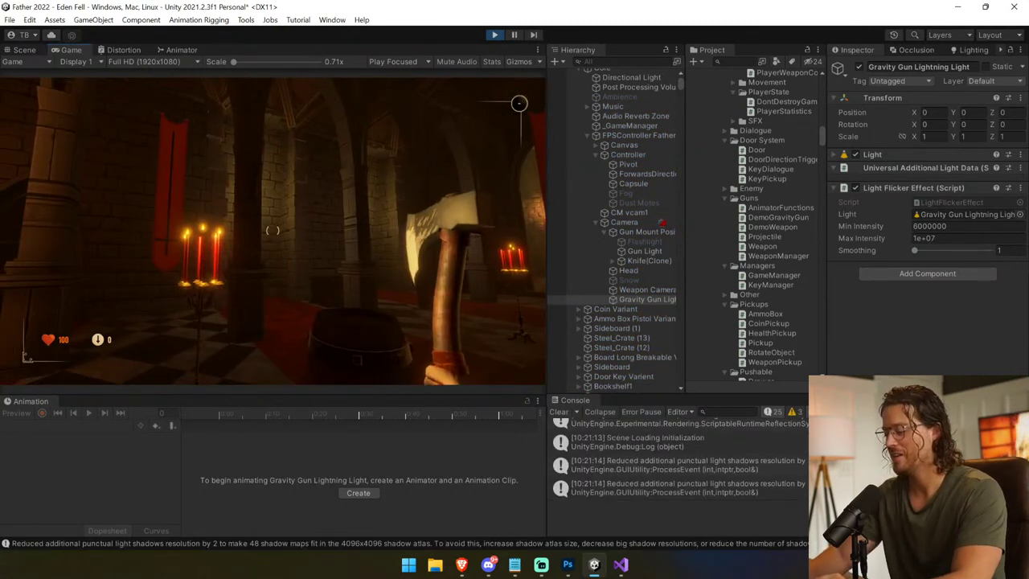
{"action": "key", "text": "1"}
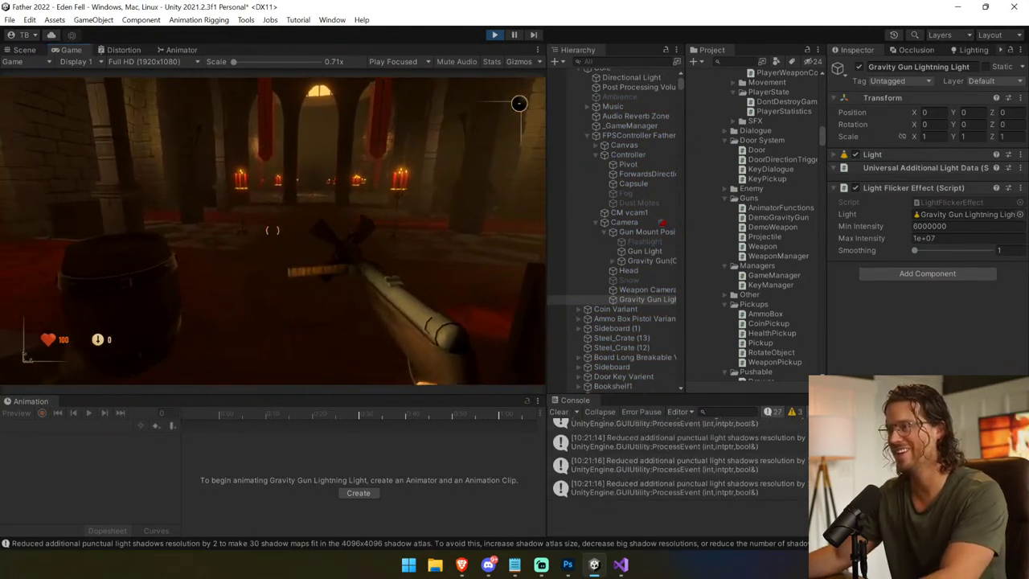
{"action": "left_click", "coordinate": [272, 231]}
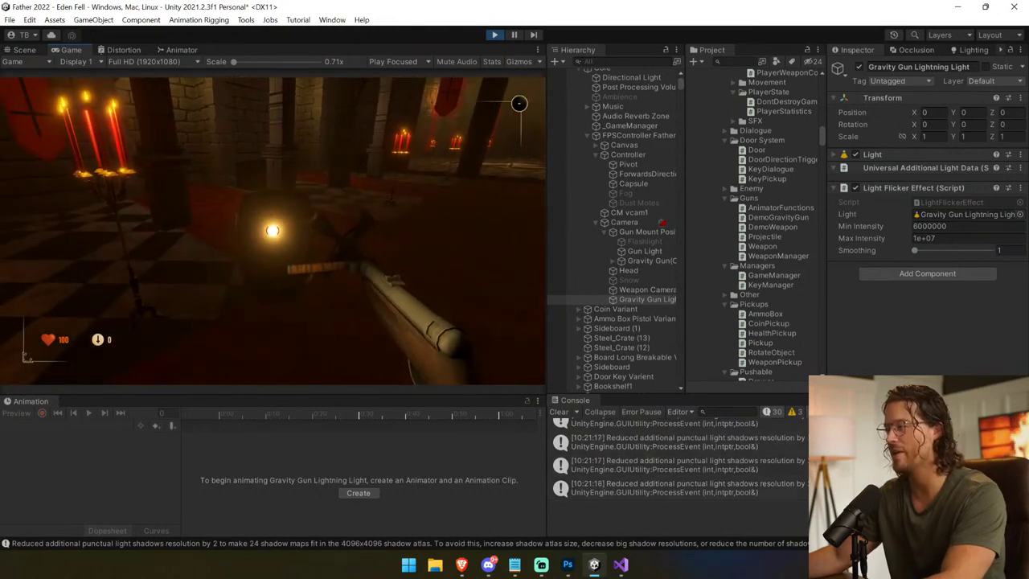
Step: Exit play mode and deactivate the Gravity Gun Lightning Light object
{"action": "key", "text": "ctrl+p"}
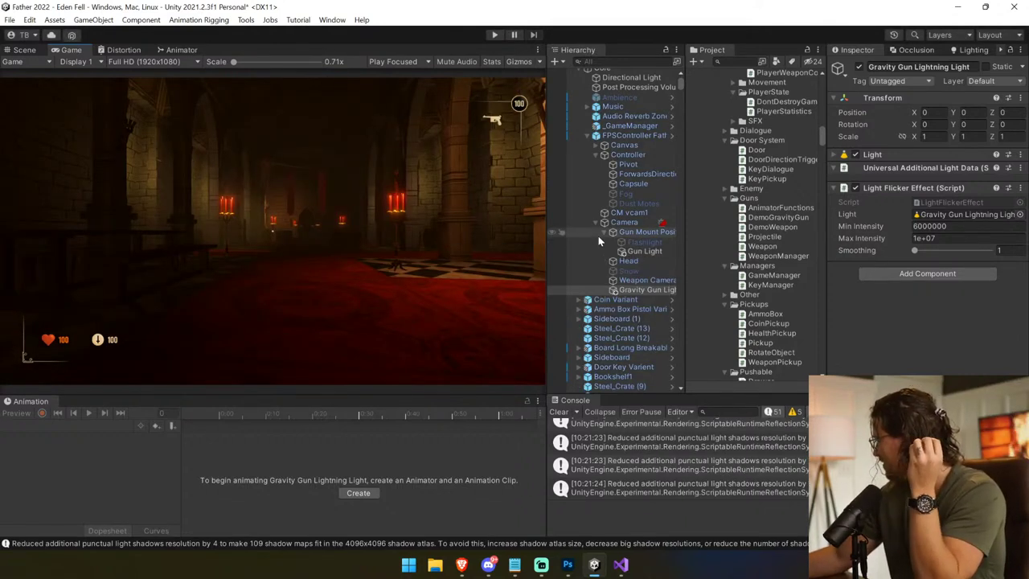
{"action": "left_click", "coordinate": [858, 66]}
Step: Assign the Gravity Gun Lightning Light object to the empty gravity gun lightning light reference in the Controller's Player Weapon Controller script
{"action": "left_click", "coordinate": [651, 135]}
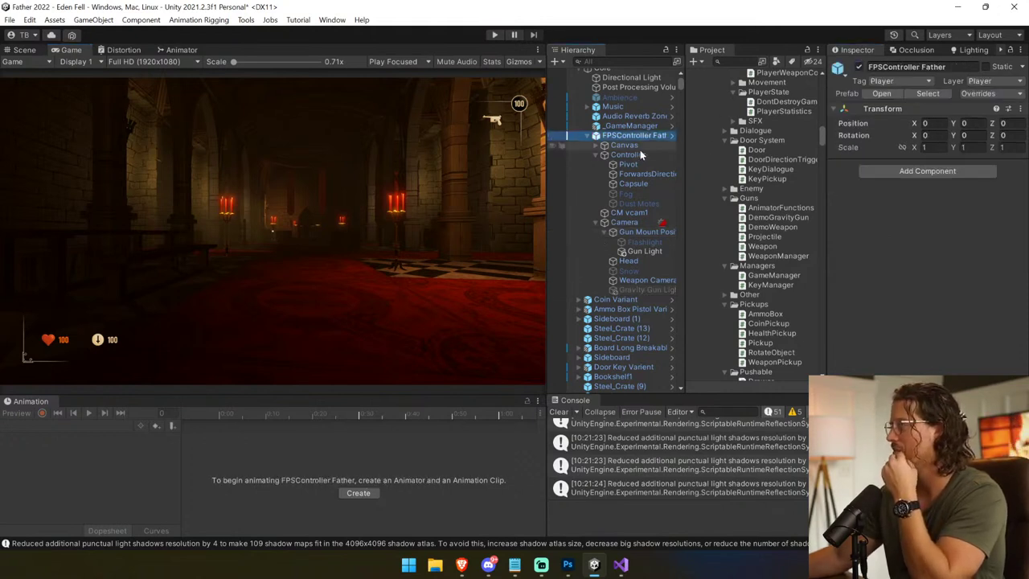
{"action": "left_click", "coordinate": [635, 154]}
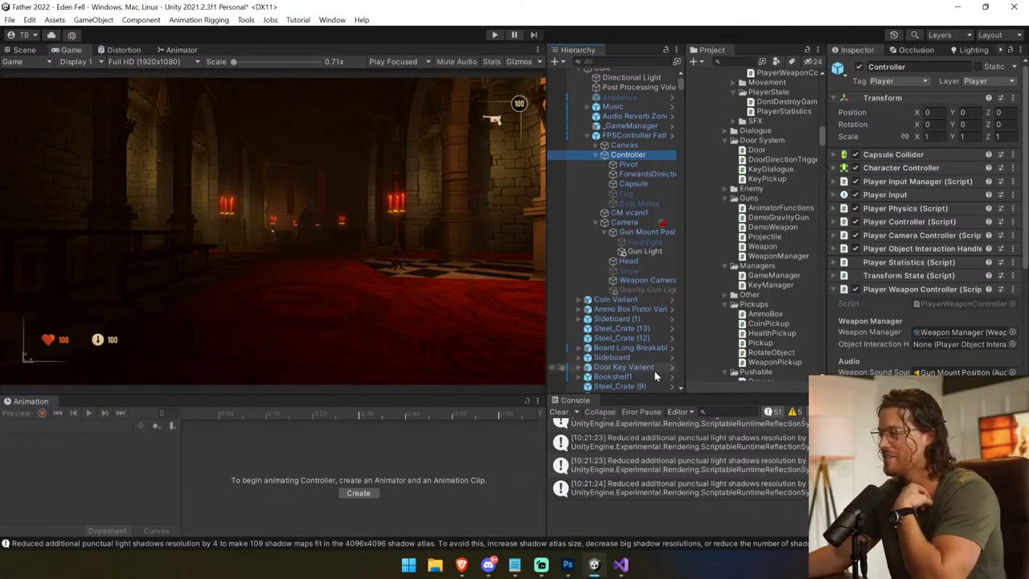
{"action": "left_click", "coordinate": [559, 412]}
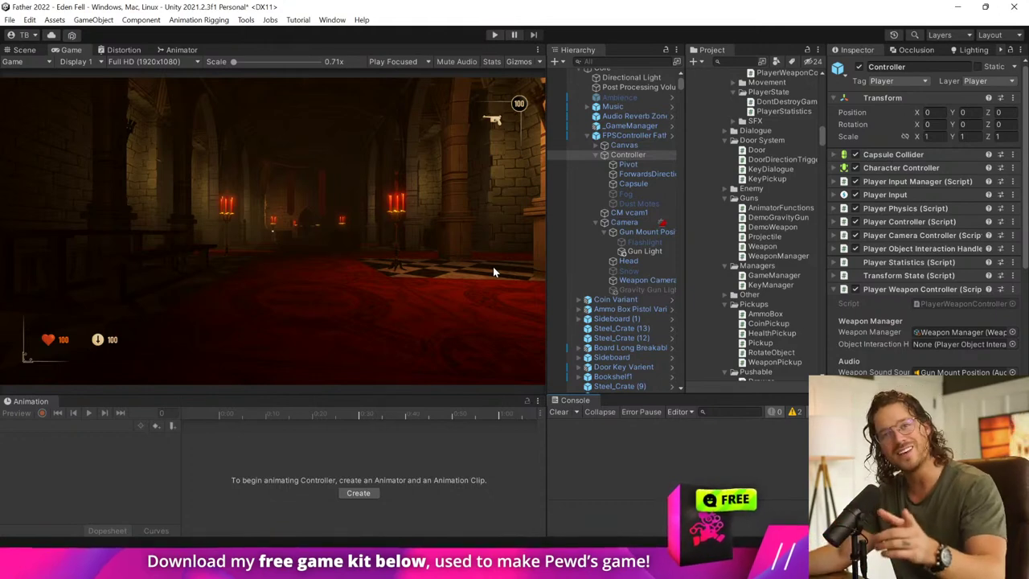
{"action": "scroll", "coordinate": [887, 347], "scroll_direction": "down", "scroll_amount": 3}
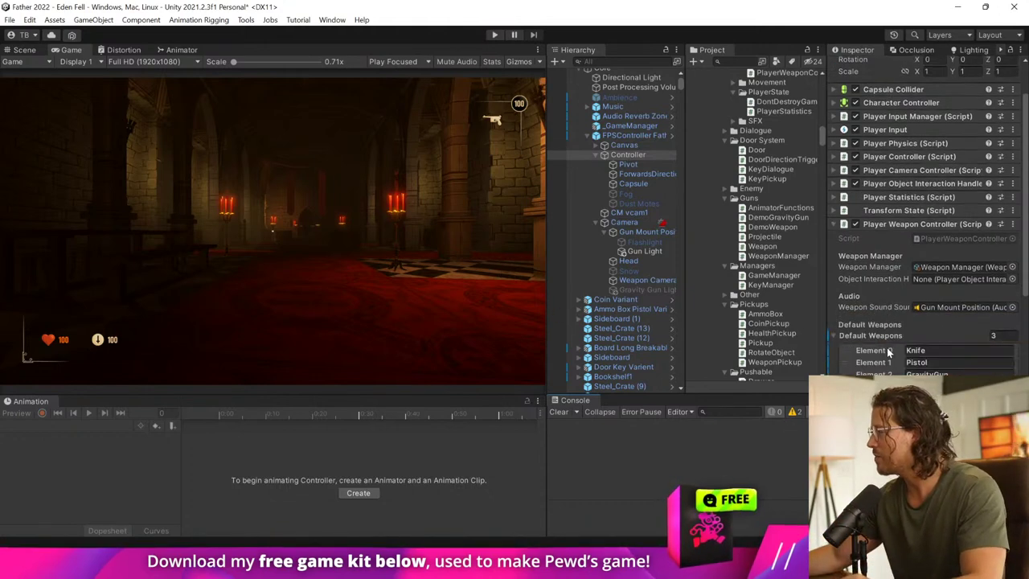
{"action": "scroll", "coordinate": [887, 347], "scroll_direction": "down", "scroll_amount": 2}
{"action": "scroll", "coordinate": [886, 347], "scroll_direction": "down", "scroll_amount": 6}
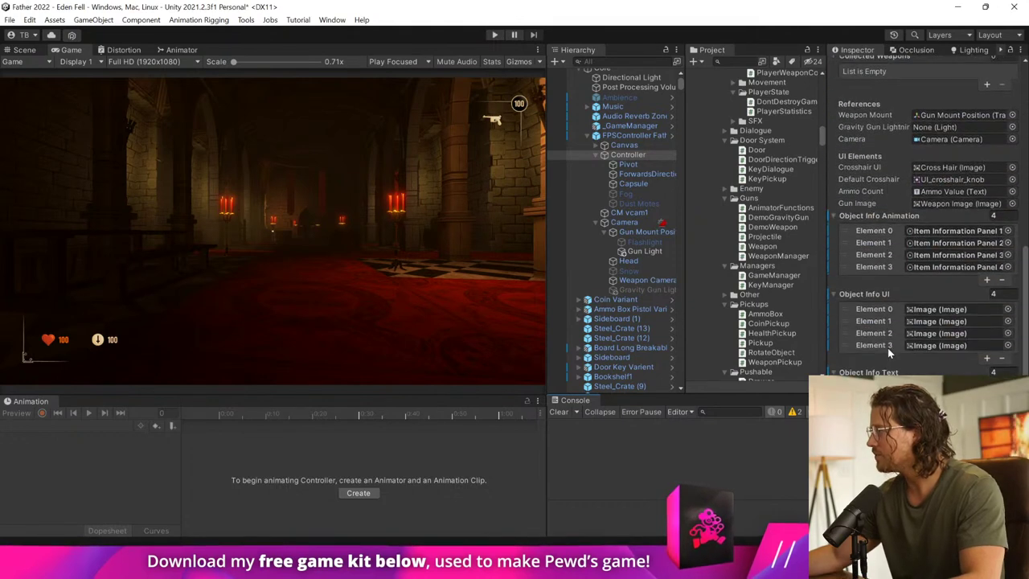
{"action": "scroll", "coordinate": [887, 347], "scroll_direction": "down", "scroll_amount": 6}
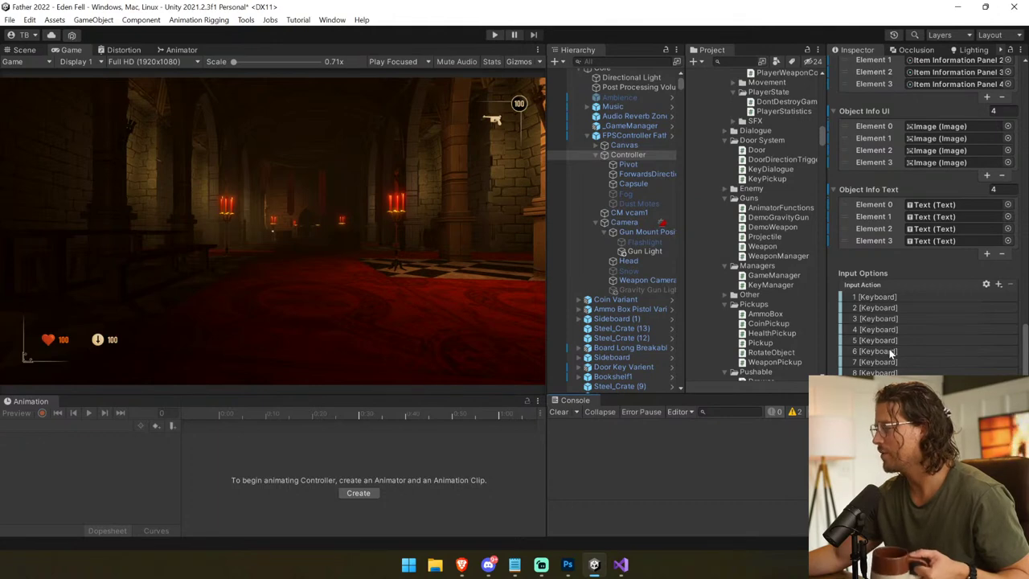
{"action": "scroll", "coordinate": [889, 354], "scroll_direction": "up", "scroll_amount": 10}
{"action": "scroll", "coordinate": [903, 371], "scroll_direction": "up", "scroll_amount": 2}
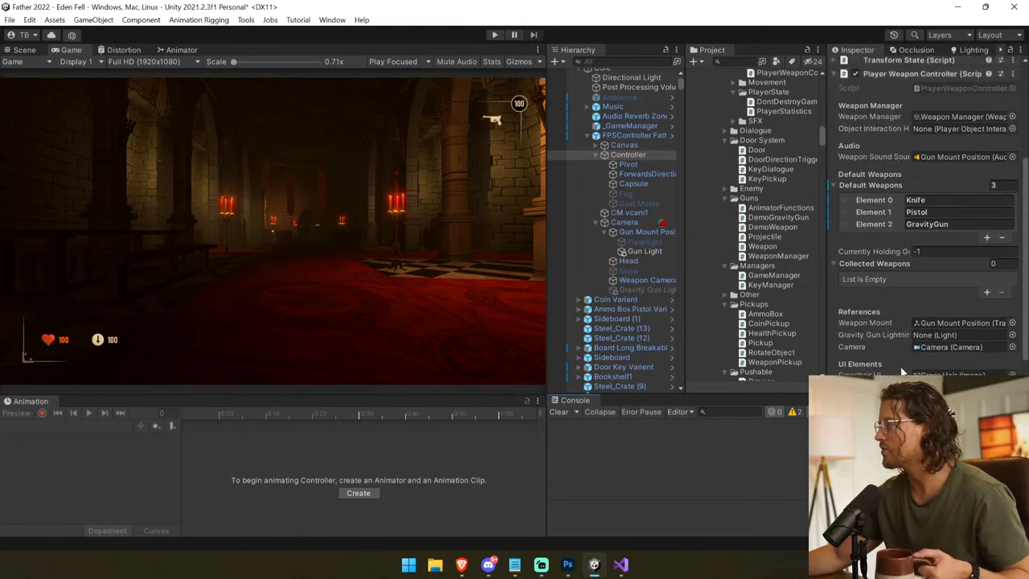
{"action": "left_click_drag", "start_coordinate": [644, 288], "coordinate": [990, 339]}
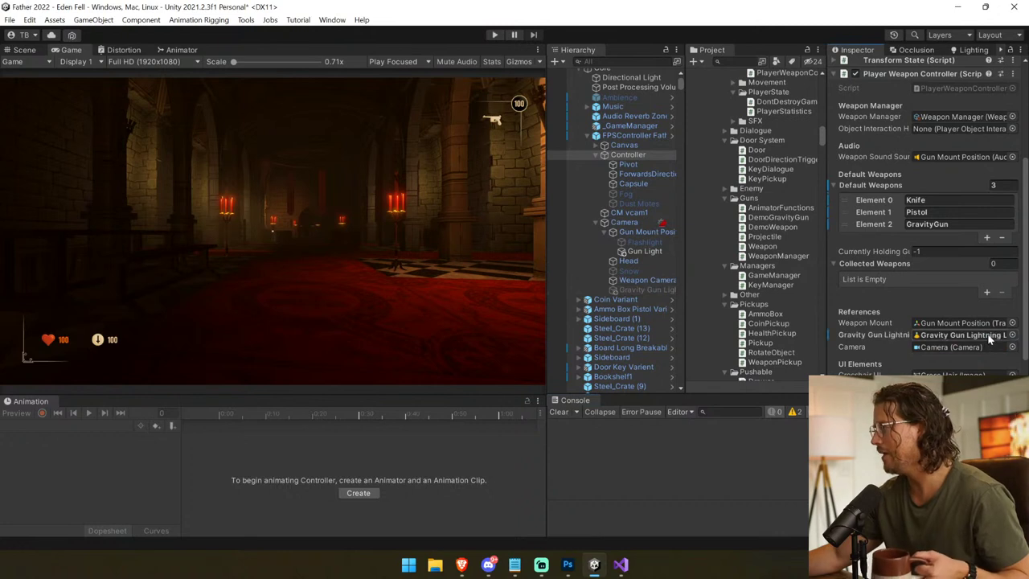
Step: Apply all overrides on the FPSController Father object to its prefab
{"action": "left_click", "coordinate": [631, 135]}
{"action": "left_click", "coordinate": [994, 93]}
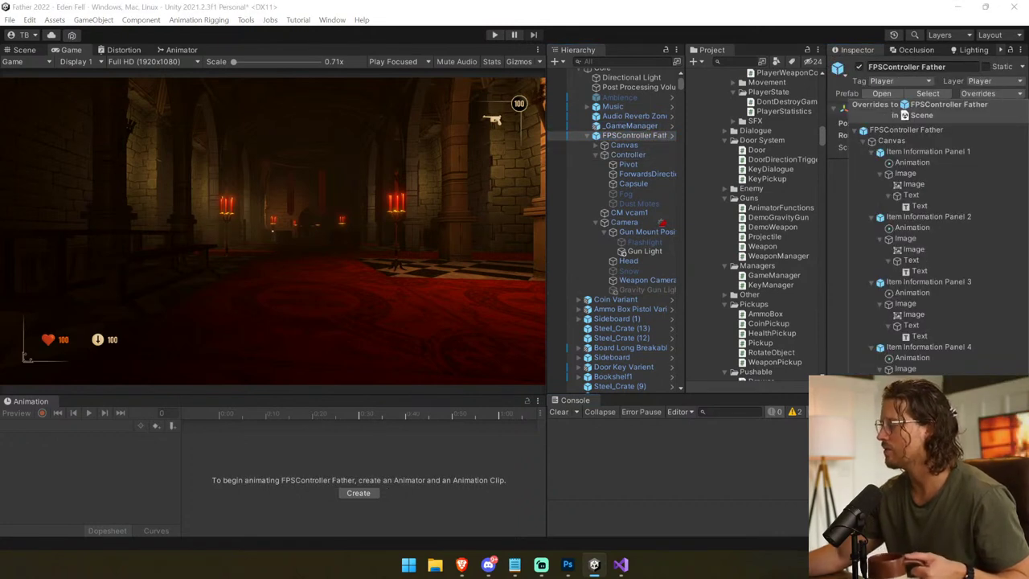
{"action": "left_click", "coordinate": [703, 443]}
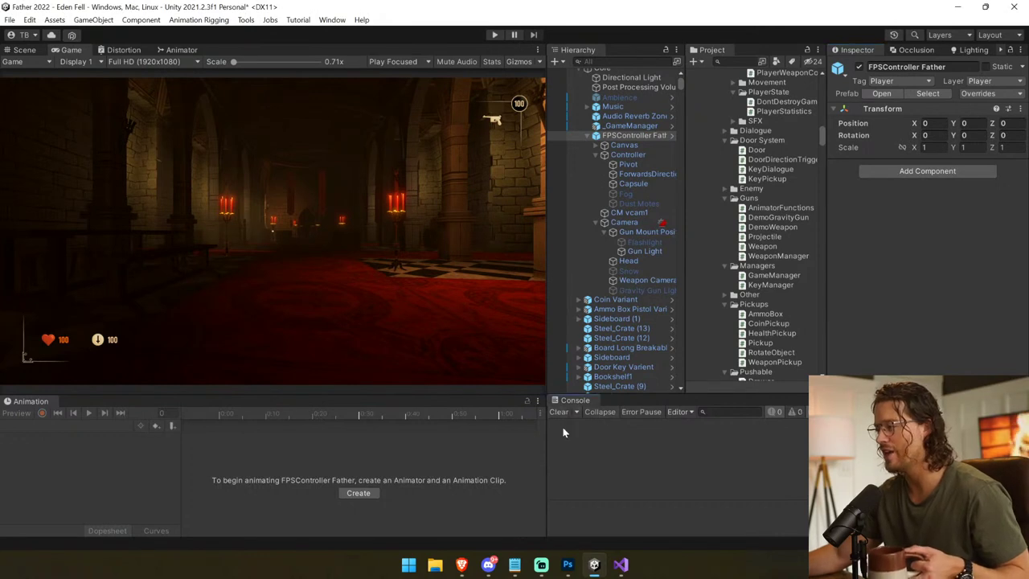
Step: Enter play mode, equip the gravity gun, and pick up and throw a barrel, crate and candle poles to test the lightning light
{"action": "left_click", "coordinate": [495, 36]}
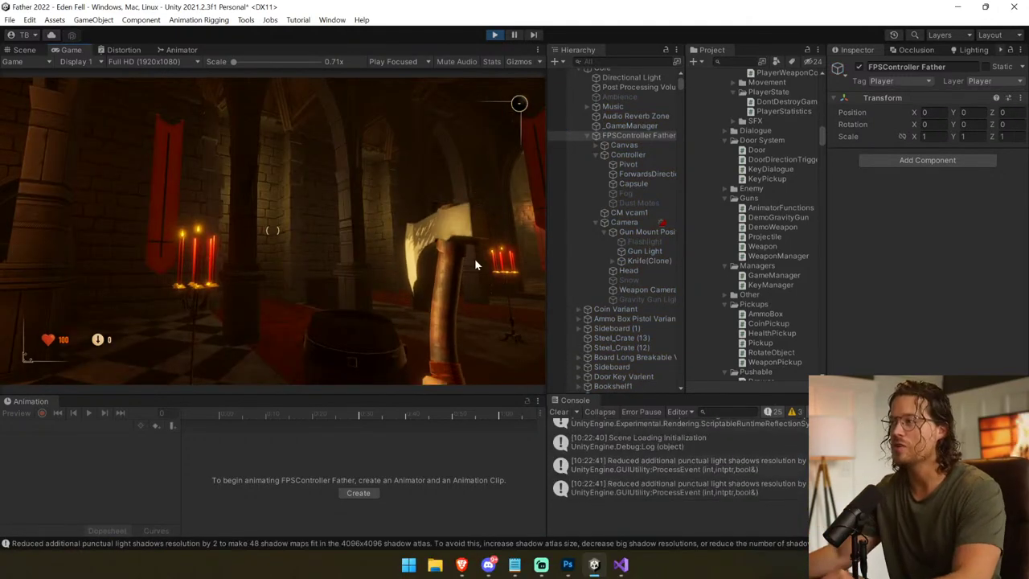
{"action": "left_click", "coordinate": [477, 242]}
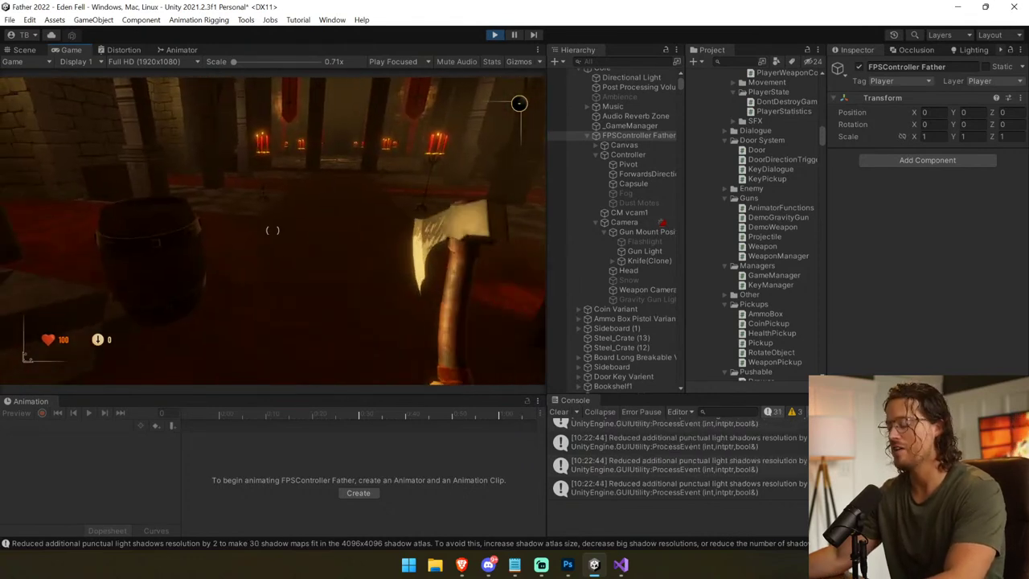
{"action": "key", "text": "2"}
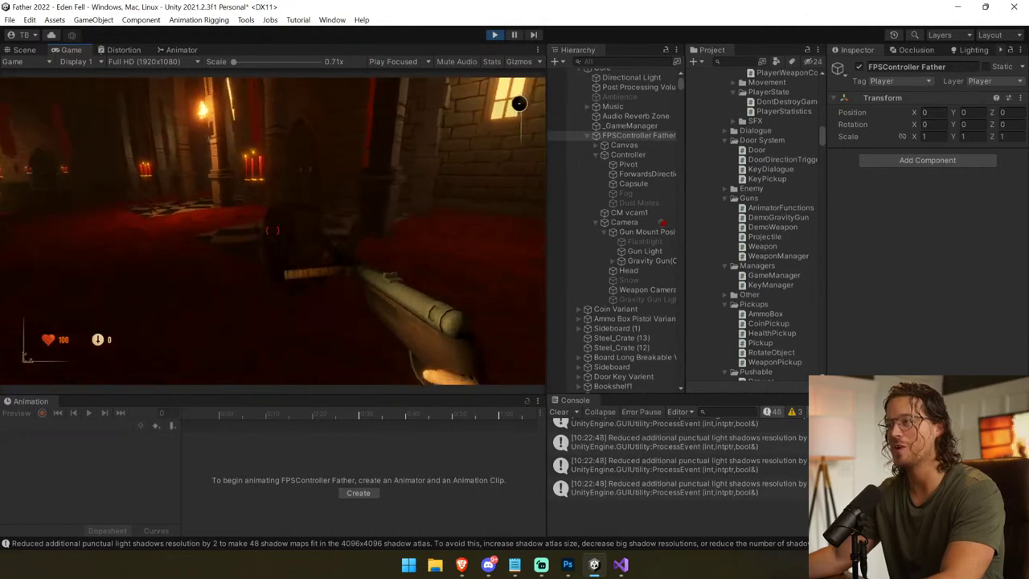
{"action": "left_click", "coordinate": [273, 231]}
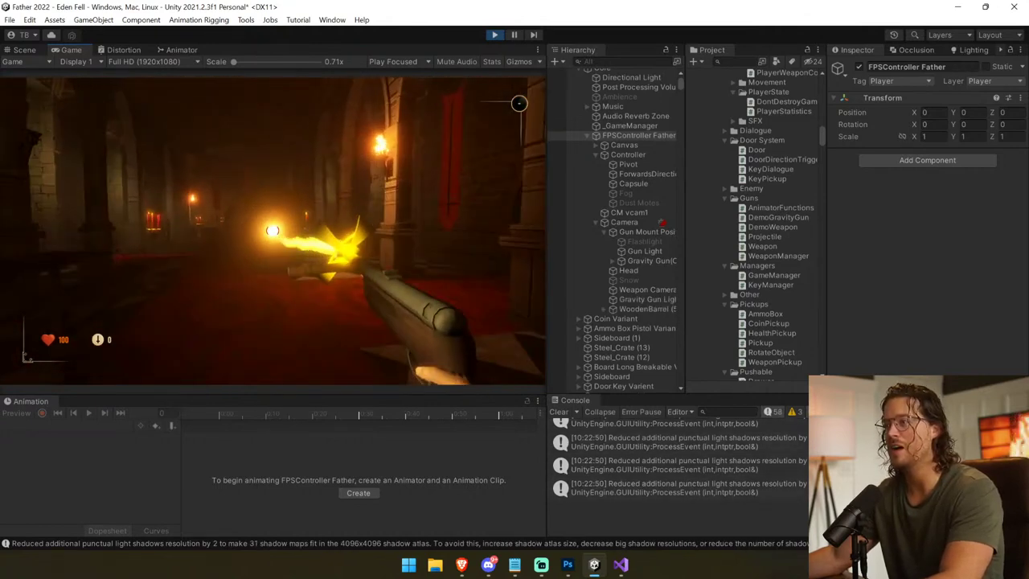
{"action": "left_click", "coordinate": [273, 231]}
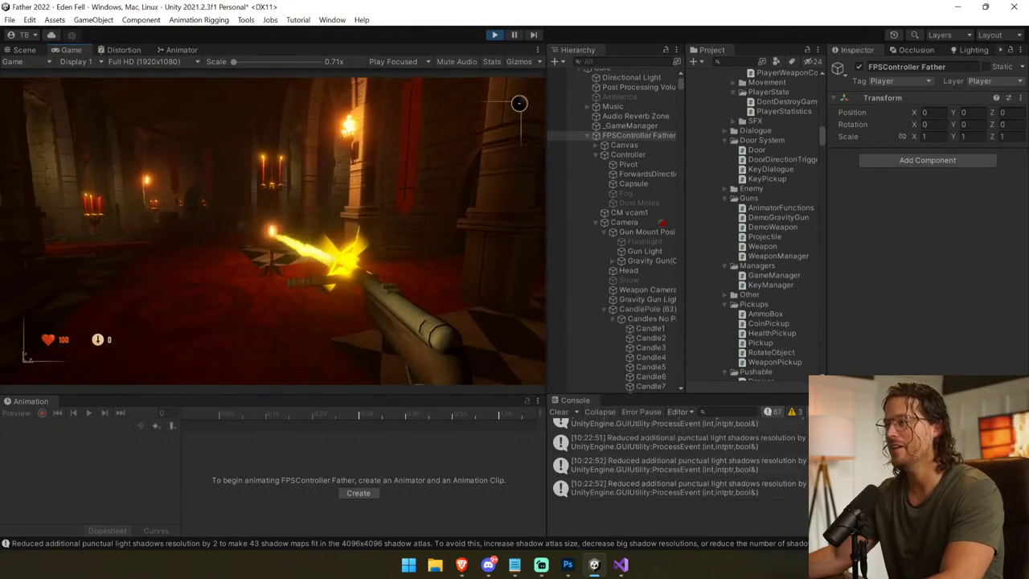
{"action": "left_click", "coordinate": [273, 230]}
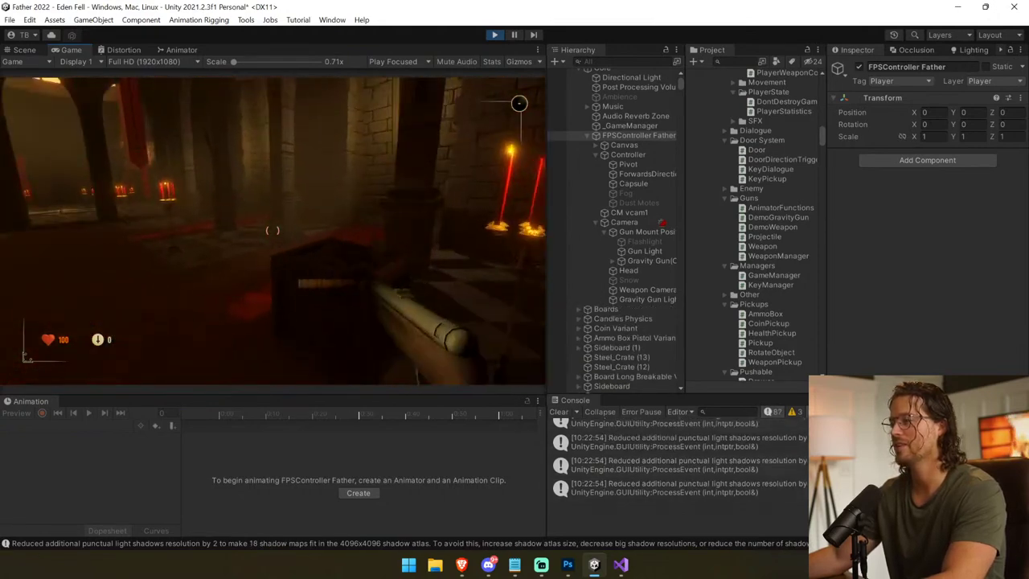
{"action": "left_click", "coordinate": [273, 230]}
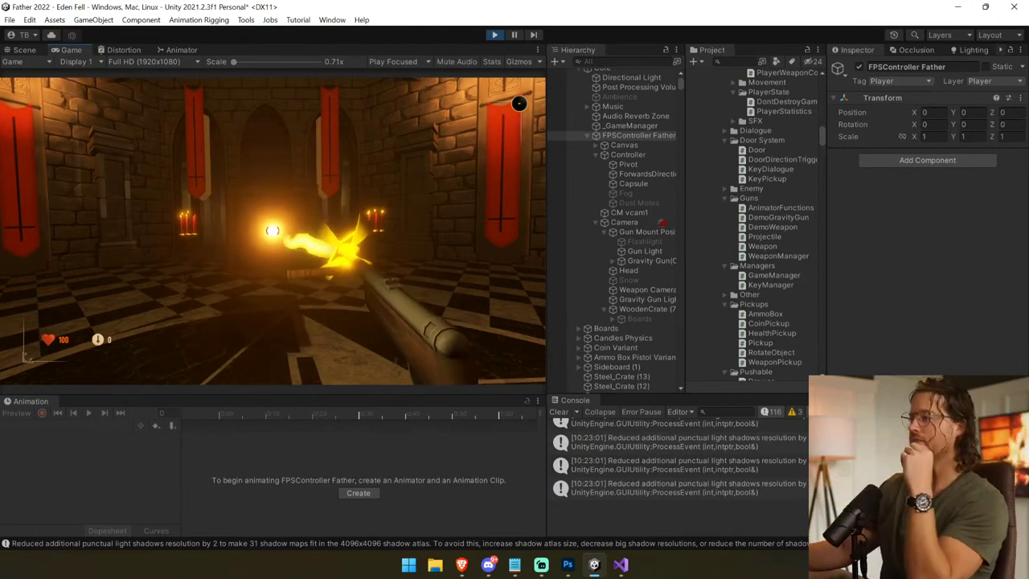
{"action": "left_click", "coordinate": [273, 231]}
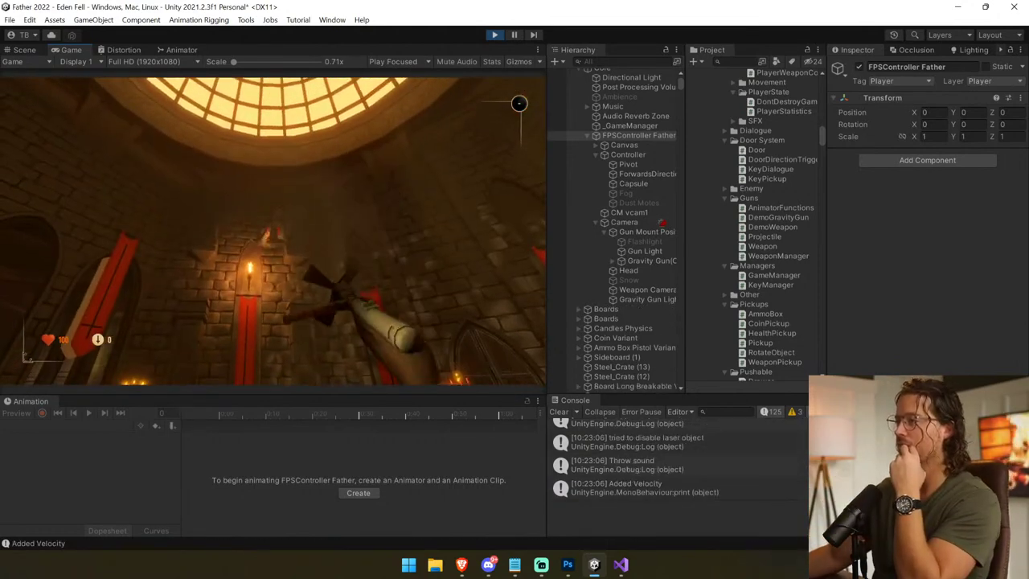
{"action": "left_click", "coordinate": [273, 231]}
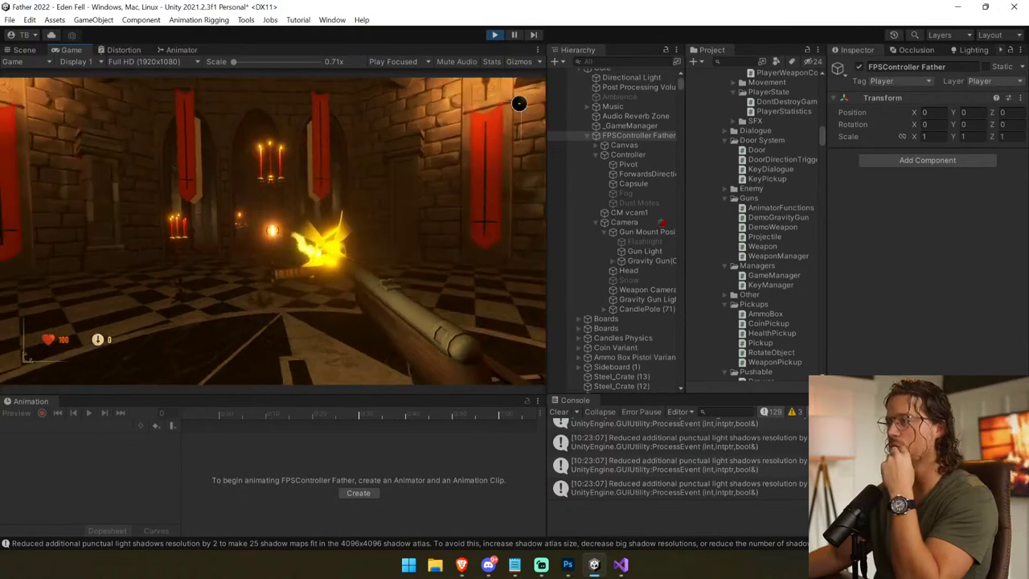
{"action": "left_click", "coordinate": [519, 103]}
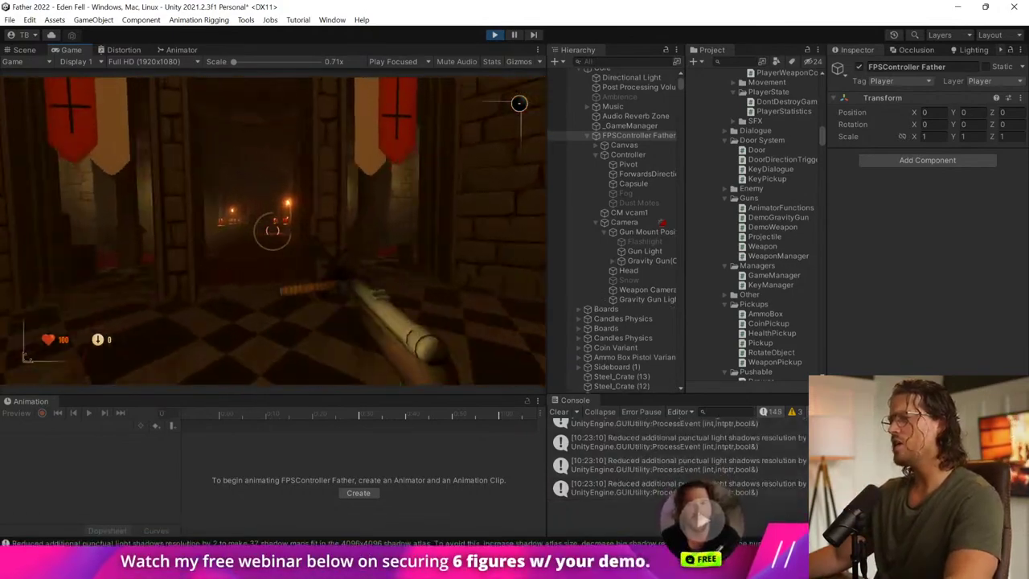
Step: Walk through the foyer, turn on the flashlight and pick up a bookshelf with the gravity gun
{"action": "key", "text": "w"}
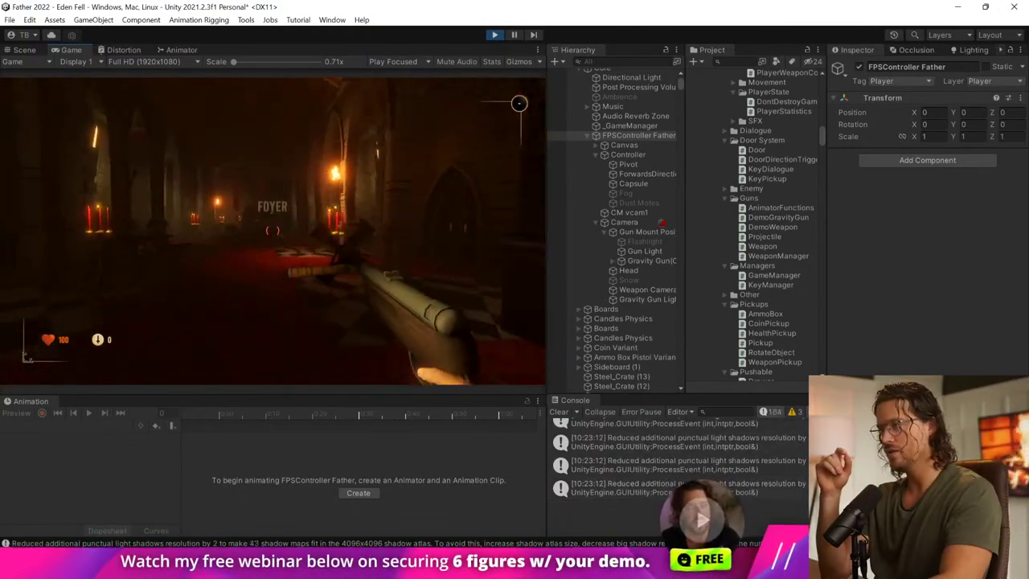
{"action": "key", "text": "w"}
{"action": "key", "text": "f"}
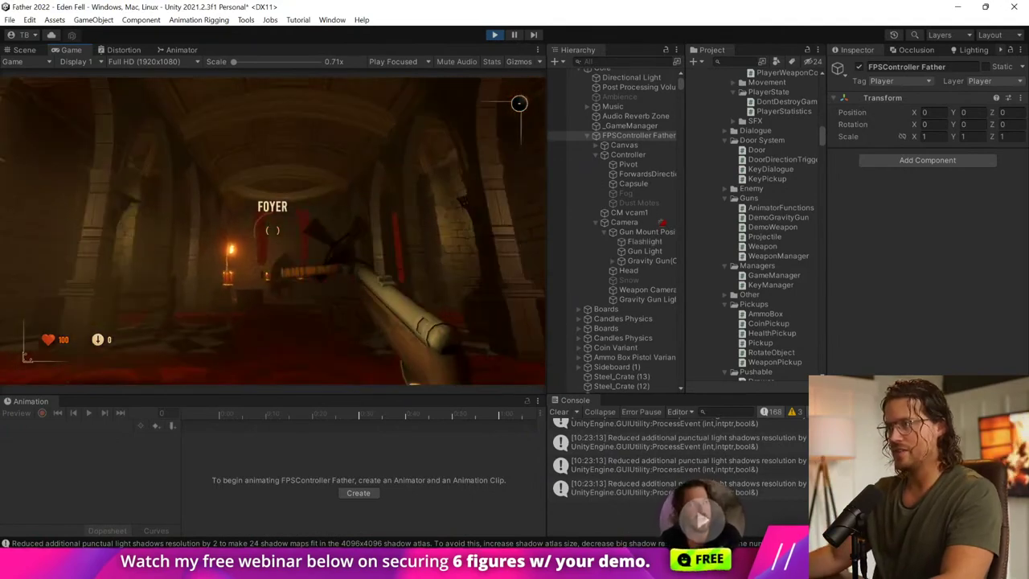
{"action": "left_click", "coordinate": [518, 103]}
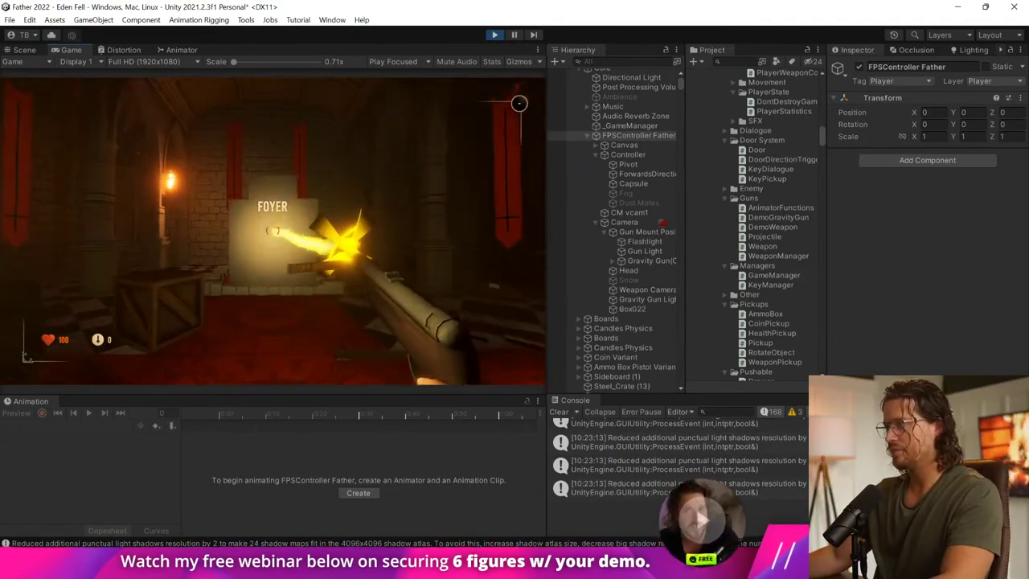
{"action": "key", "text": "w"}
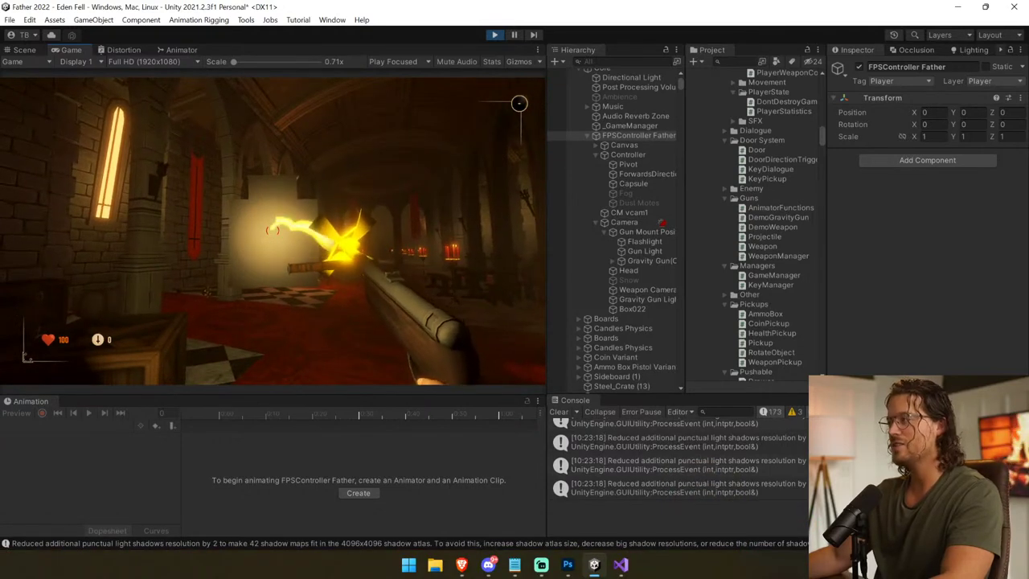
Step: Pause the game and rotate the held bookshelf about its vertical axis in the Scene view so its shelves face the player
{"action": "key", "text": "ctrl+shift+p"}
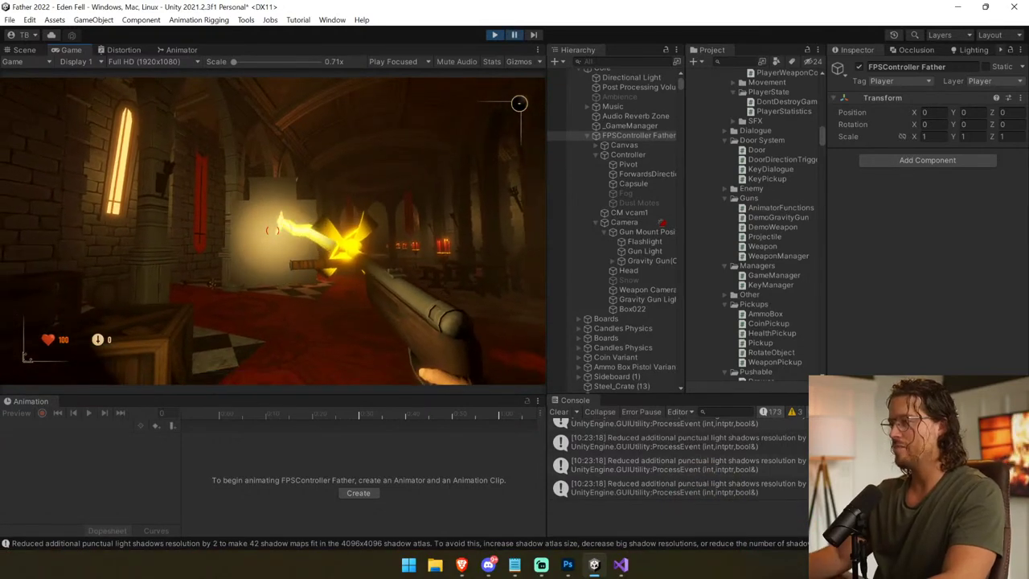
{"action": "key", "text": "super+Tab"}
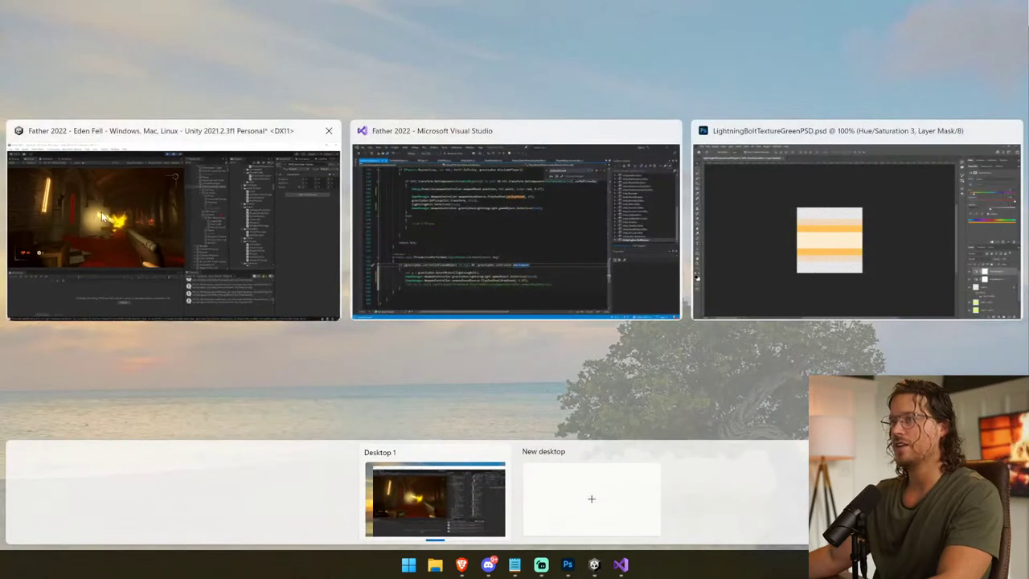
{"action": "left_click", "coordinate": [147, 135]}
{"action": "left_click", "coordinate": [38, 51]}
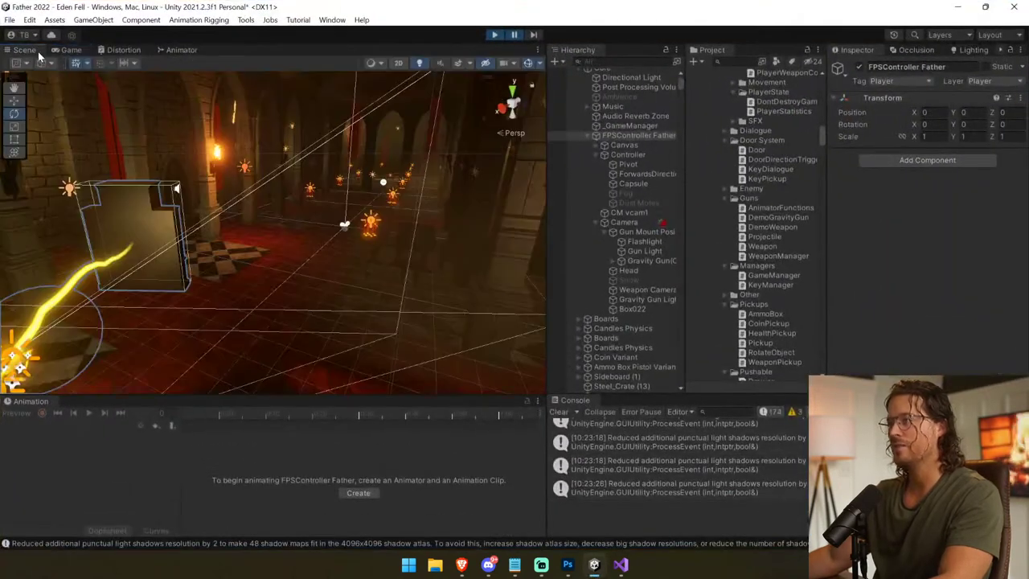
{"action": "left_click", "coordinate": [153, 237]}
{"action": "left_click", "coordinate": [157, 234]}
{"action": "left_click", "coordinate": [158, 231]}
{"action": "left_click", "coordinate": [157, 232]}
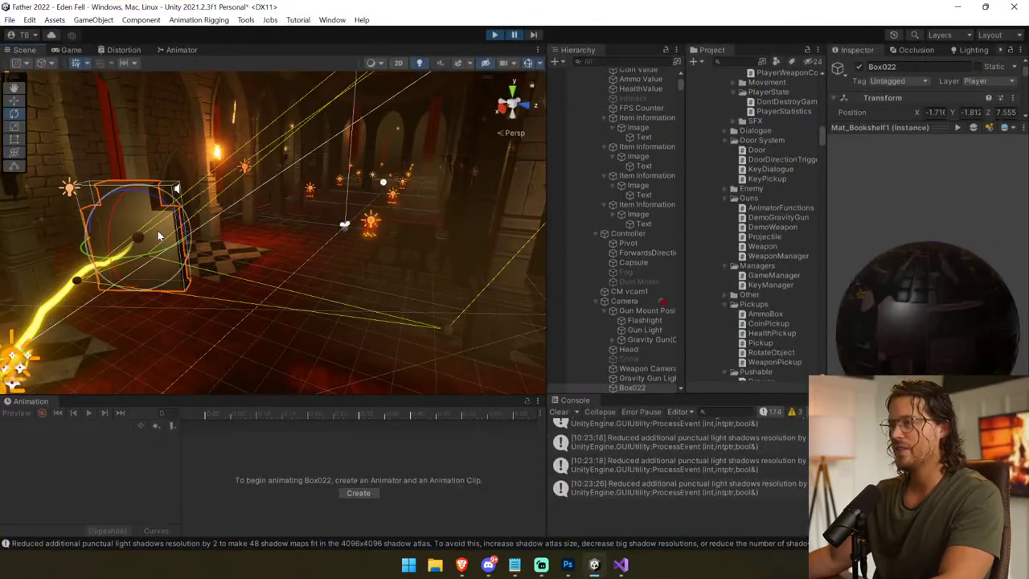
{"action": "left_click_drag", "start_coordinate": [79, 253], "coordinate": [241, 259]}
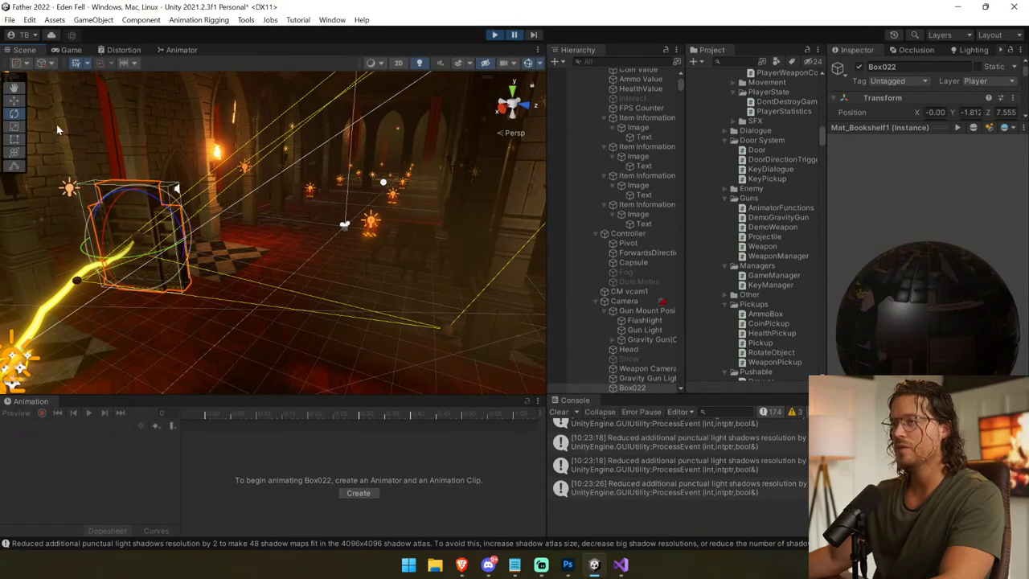
{"action": "left_click", "coordinate": [14, 101]}
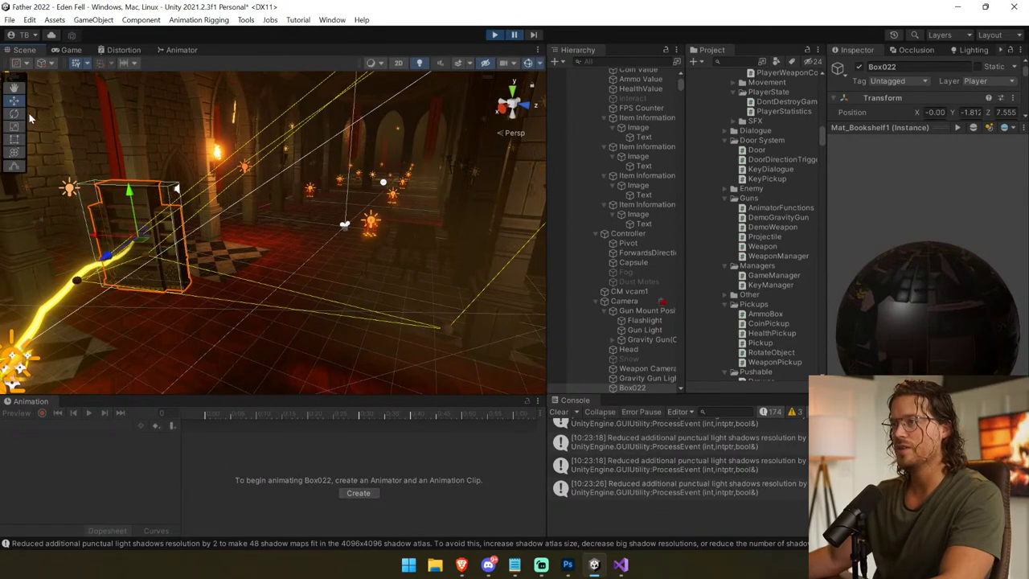
Step: Check the rotated bookshelf in the Game view, examine its component properties and exit play mode
{"action": "left_click", "coordinate": [71, 50]}
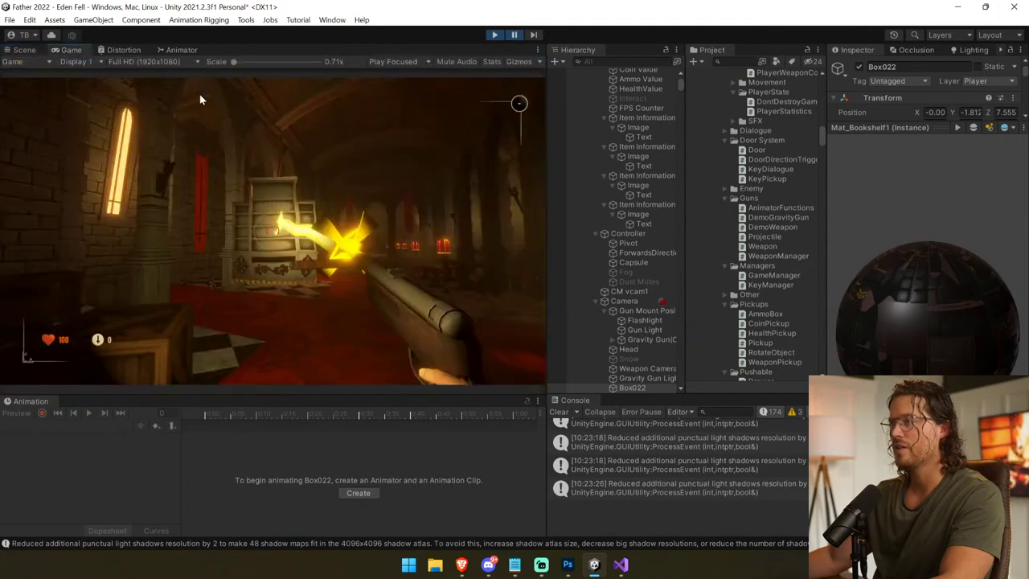
{"action": "left_click", "coordinate": [917, 127]}
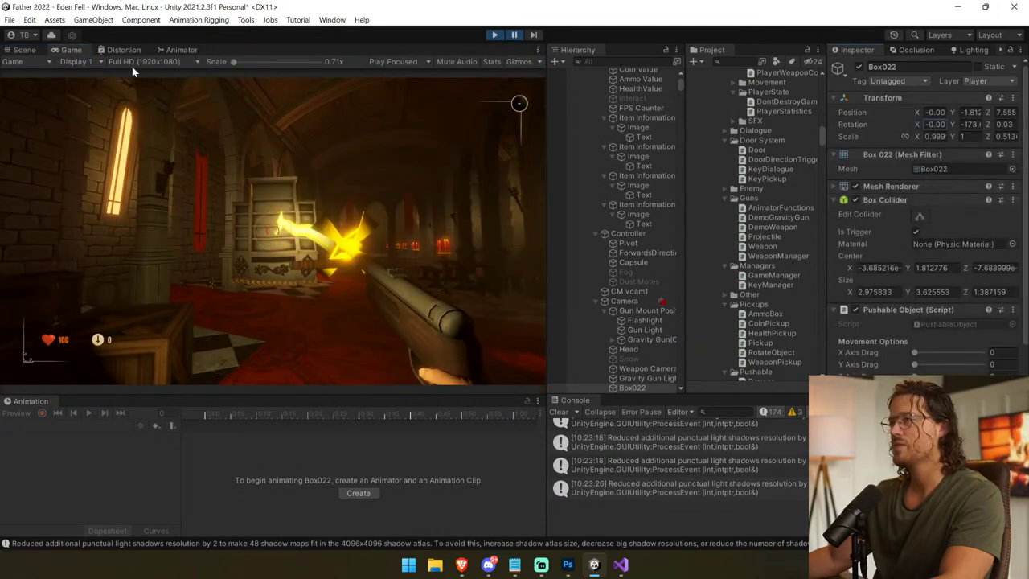
{"action": "left_click", "coordinate": [24, 50]}
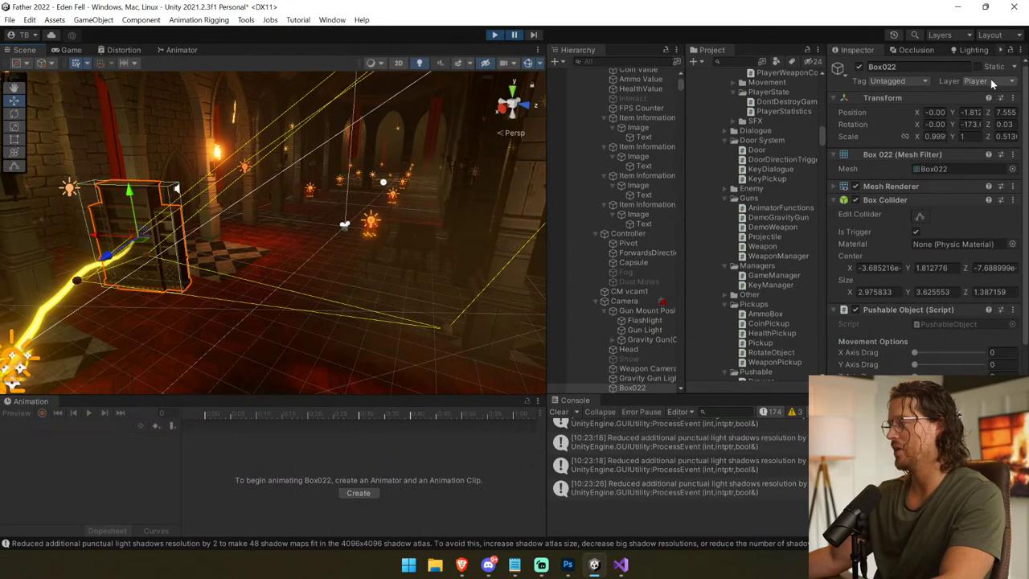
{"action": "left_click", "coordinate": [493, 36]}
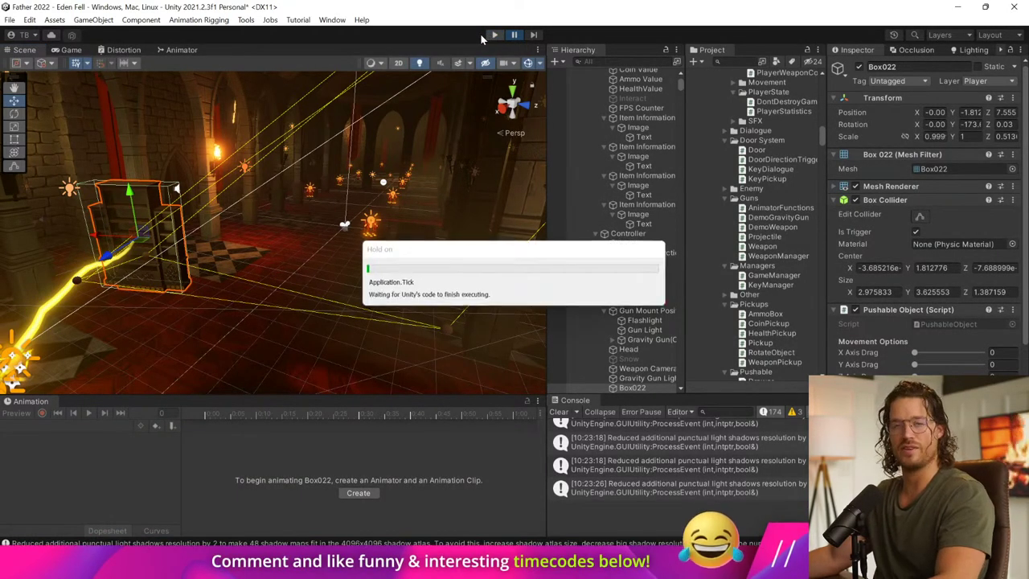
Step: Clear the console and examine the Light component settings of the Gravity Gun Lightning Light object
{"action": "left_click", "coordinate": [560, 412]}
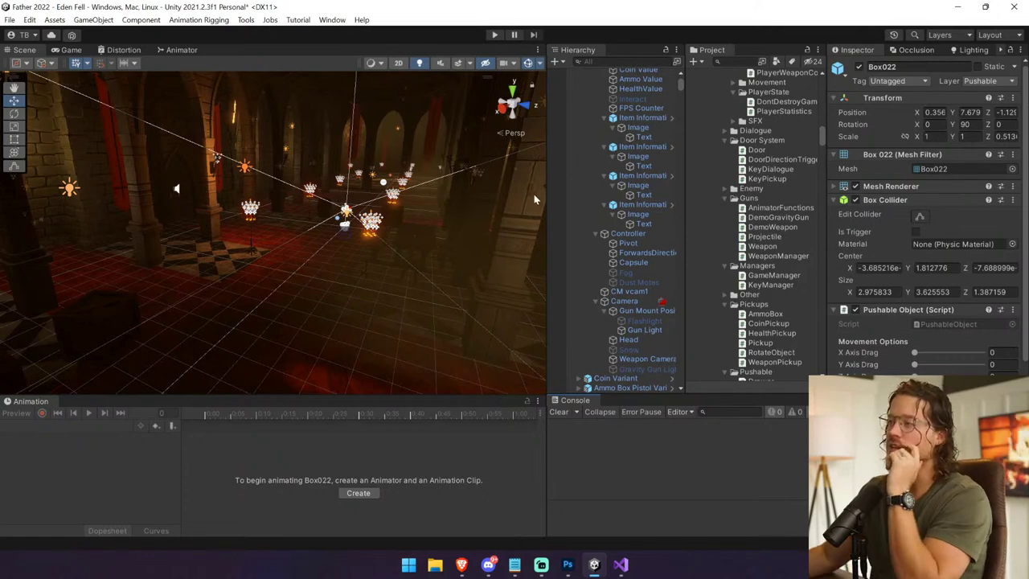
{"action": "right_click_drag", "start_coordinate": [444, 194], "coordinate": [225, 199]}
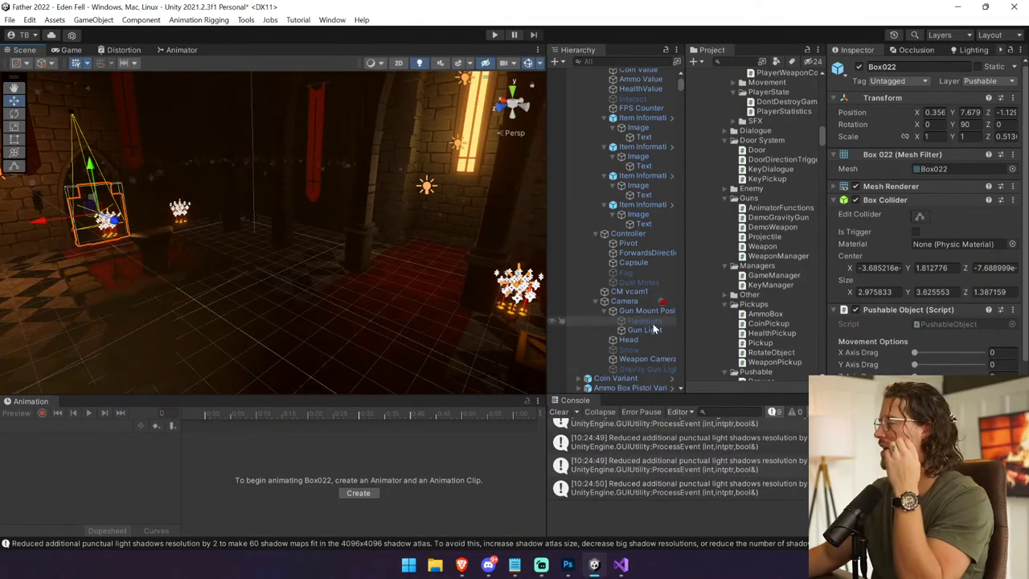
{"action": "left_click", "coordinate": [652, 368]}
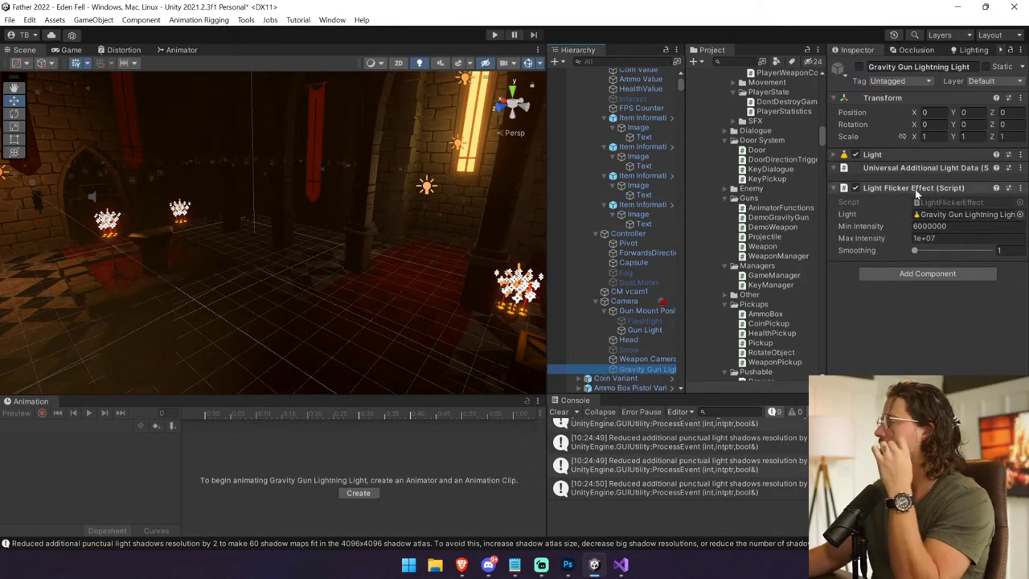
{"action": "left_click", "coordinate": [909, 154]}
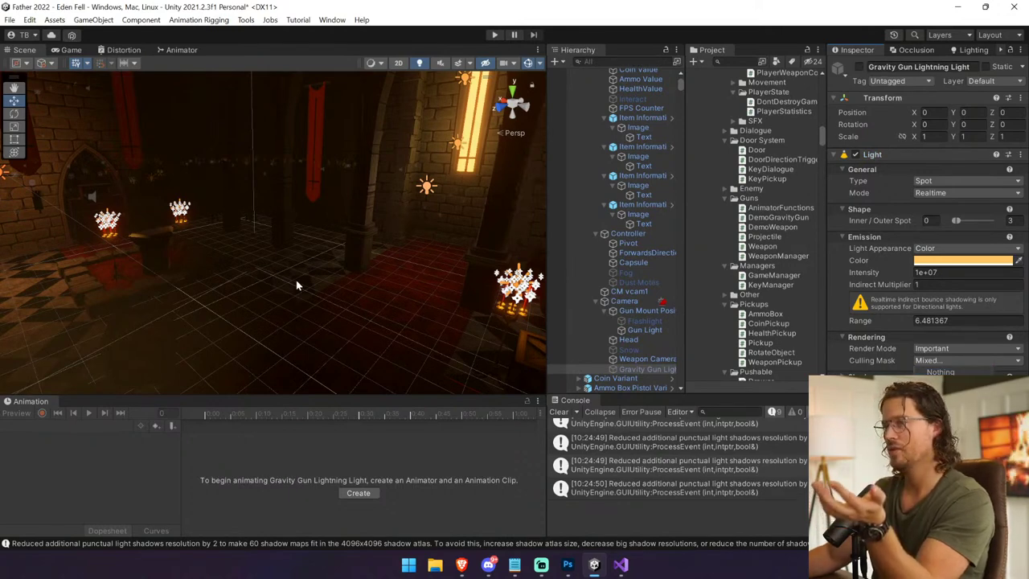
Step: Turn off scene lighting in the Scene view and select the bookshelf in front of the arched door
{"action": "right_click_drag", "start_coordinate": [302, 282], "coordinate": [322, 180]}
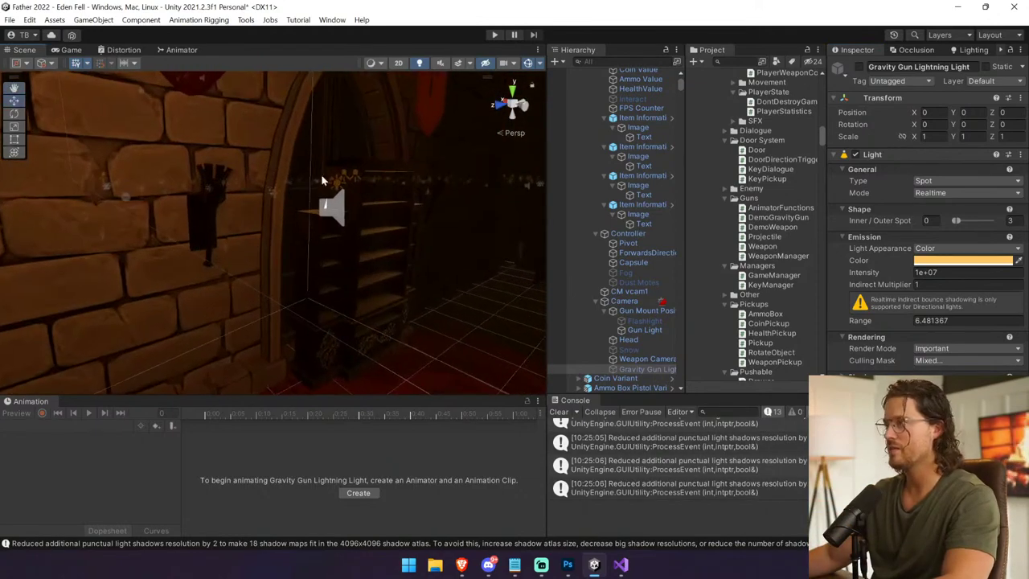
{"action": "left_click", "coordinate": [419, 64]}
{"action": "right_click_drag", "start_coordinate": [418, 274], "coordinate": [419, 296]}
{"action": "right_click_drag", "start_coordinate": [411, 308], "coordinate": [356, 303]}
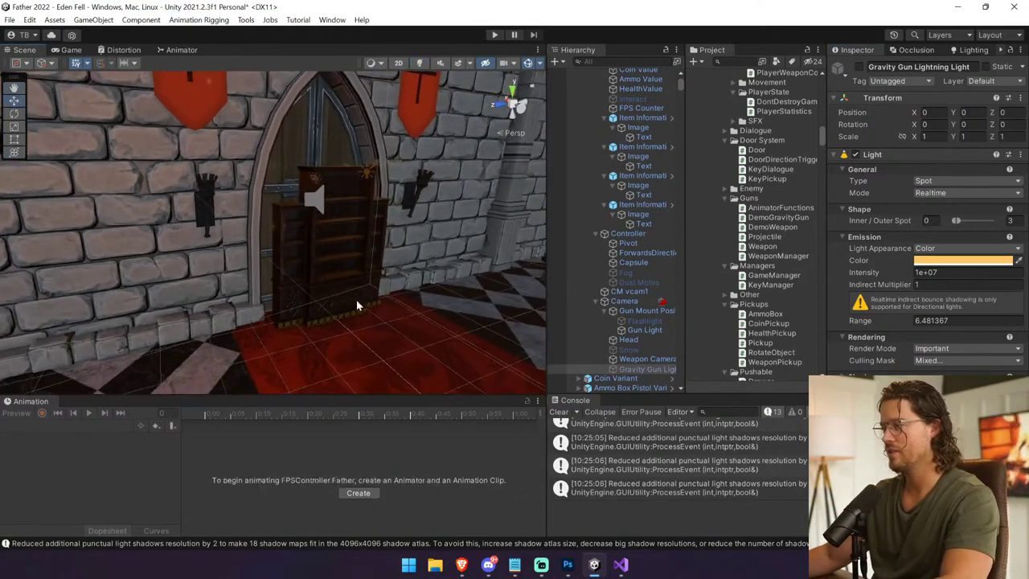
{"action": "left_click", "coordinate": [356, 303]}
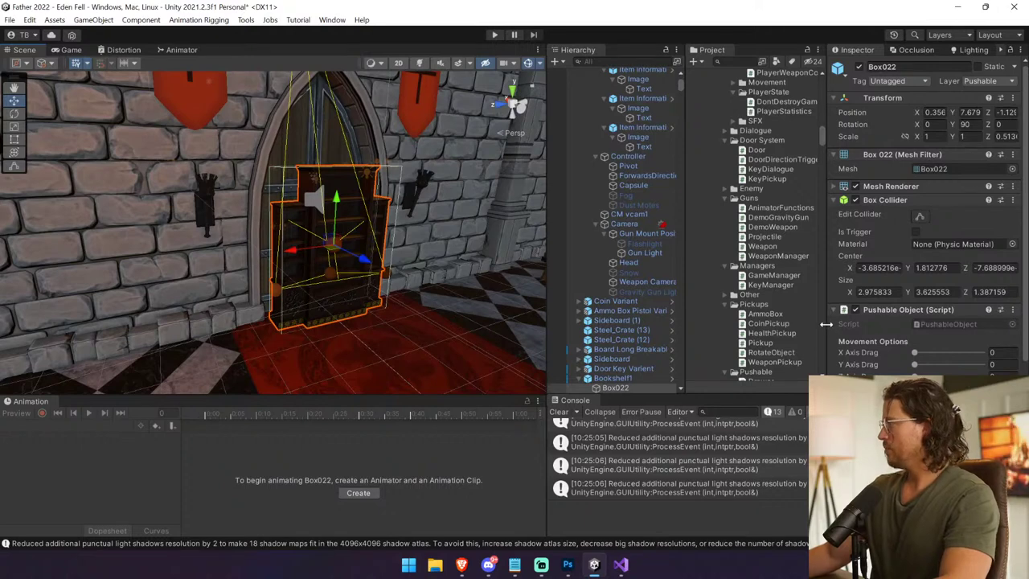
Step: Inspect the Bookshelf1 parent and its Box022 child, collapsing Box022's Pushable Object and Box Collider components
{"action": "scroll", "coordinate": [633, 217], "scroll_direction": "up", "scroll_amount": 10}
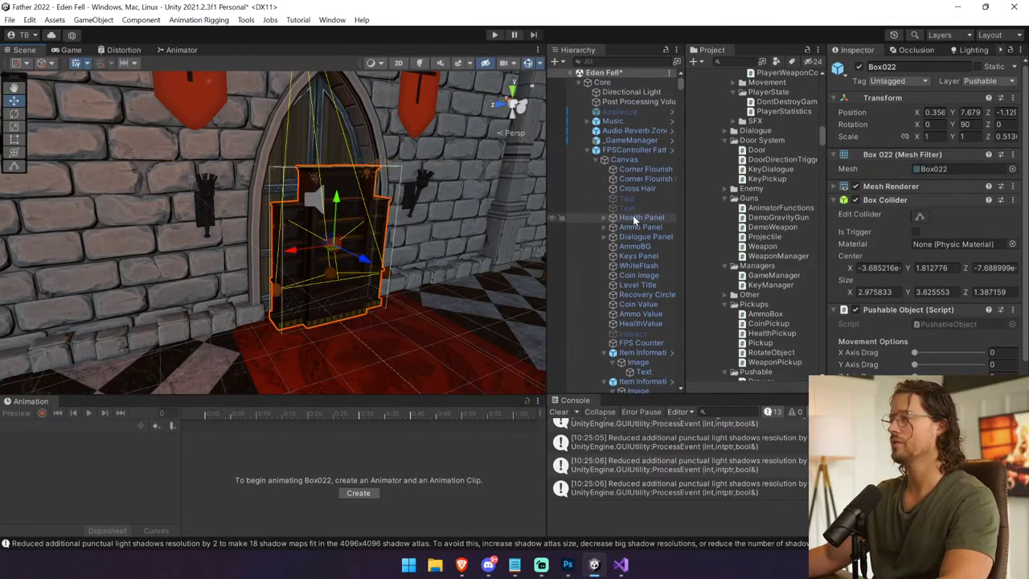
{"action": "scroll", "coordinate": [641, 209], "scroll_direction": "down", "scroll_amount": 10}
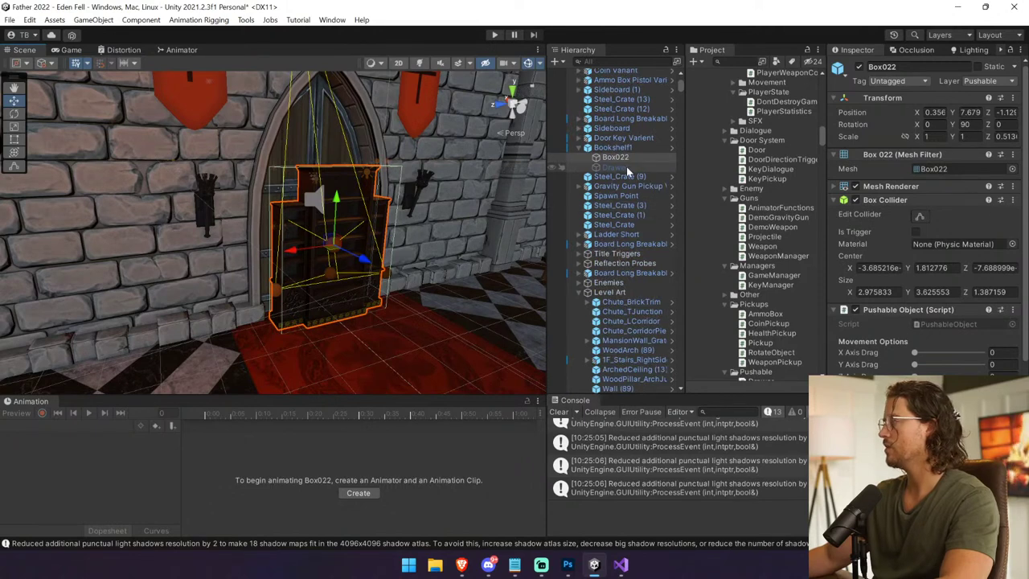
{"action": "left_click", "coordinate": [627, 148]}
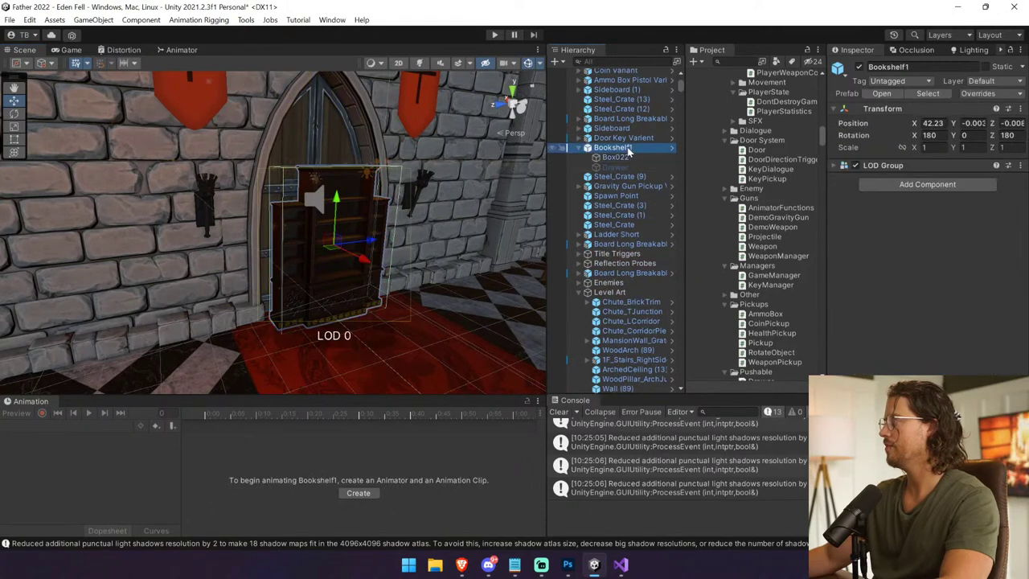
{"action": "left_click", "coordinate": [629, 157]}
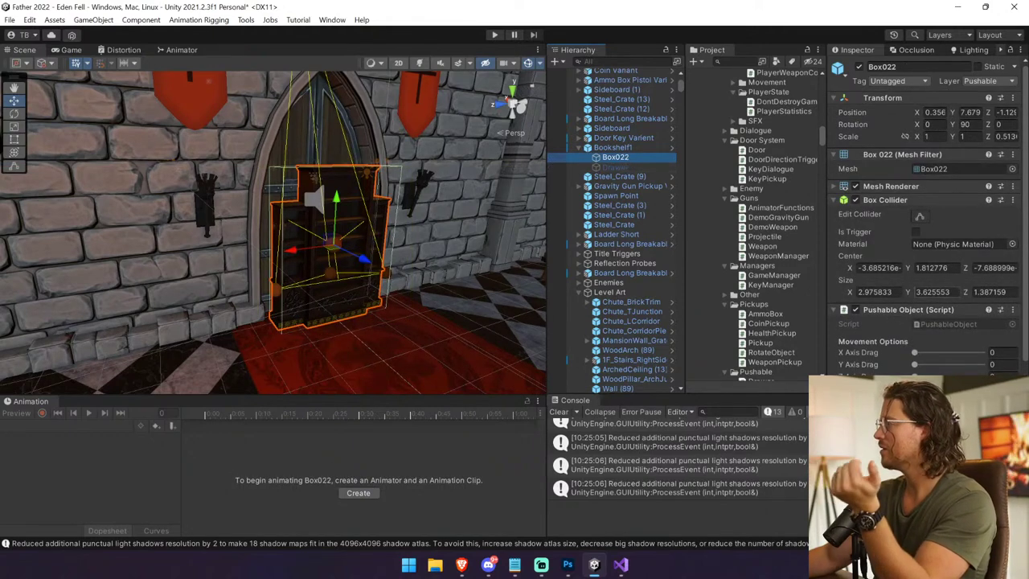
{"action": "left_click", "coordinate": [960, 310]}
{"action": "left_click", "coordinate": [899, 201]}
Step: Compare the layer and Rigidbody settings of a wooden crate with those of the bookshelf's Box022 object
{"action": "right_click_drag", "start_coordinate": [403, 276], "coordinate": [673, 246]}
{"action": "left_click", "coordinate": [494, 267]}
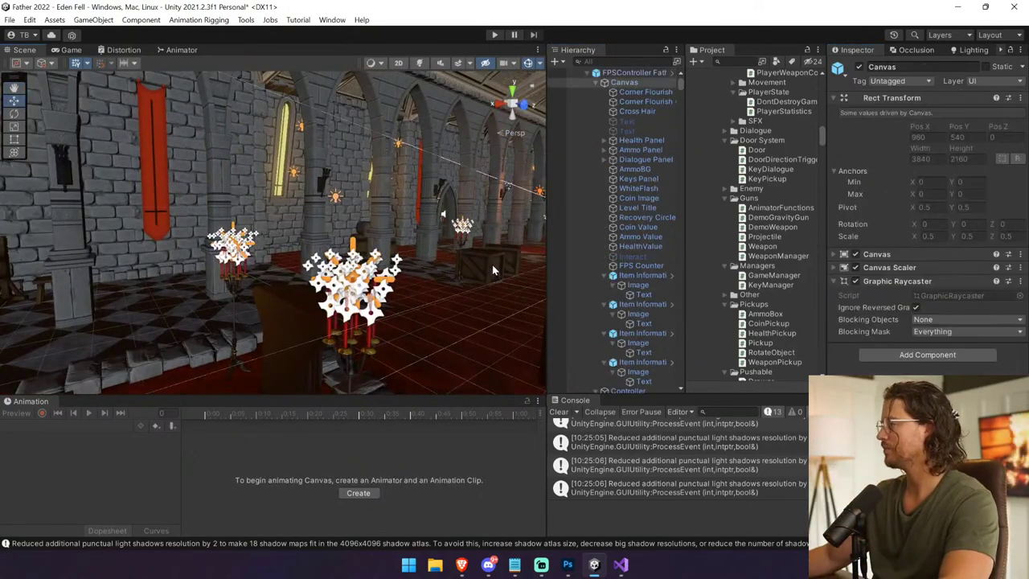
{"action": "right_click_drag", "start_coordinate": [447, 261], "coordinate": [507, 326]}
{"action": "right_click_drag", "start_coordinate": [314, 309], "coordinate": [973, 303]}
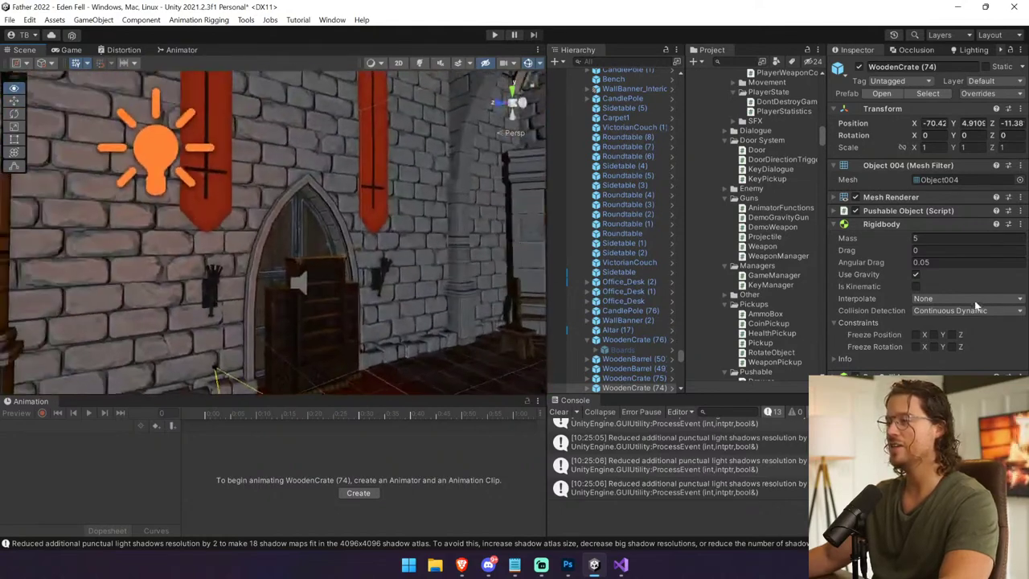
{"action": "left_click", "coordinate": [352, 376]}
{"action": "left_click", "coordinate": [345, 371]}
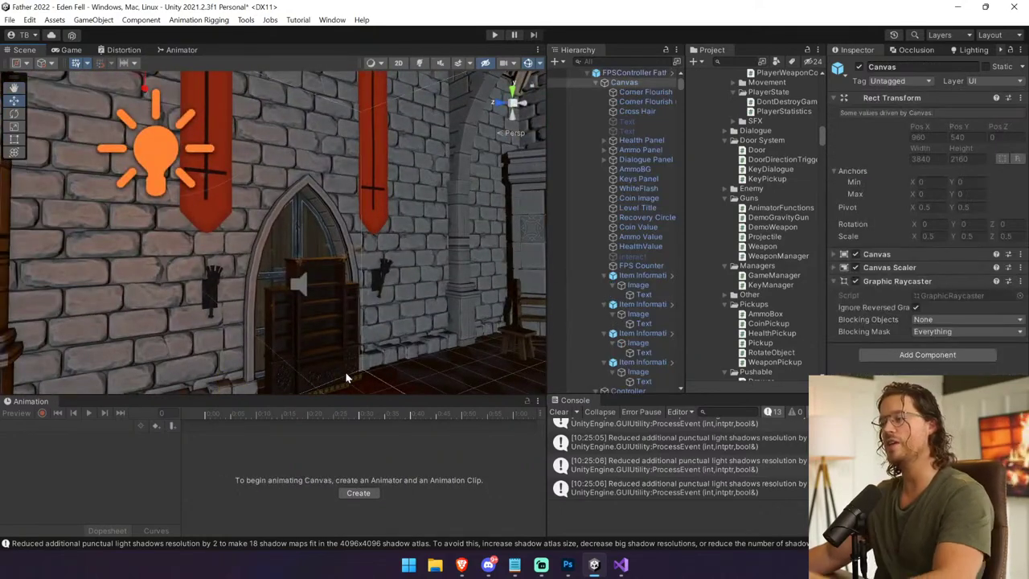
{"action": "left_click", "coordinate": [348, 370]}
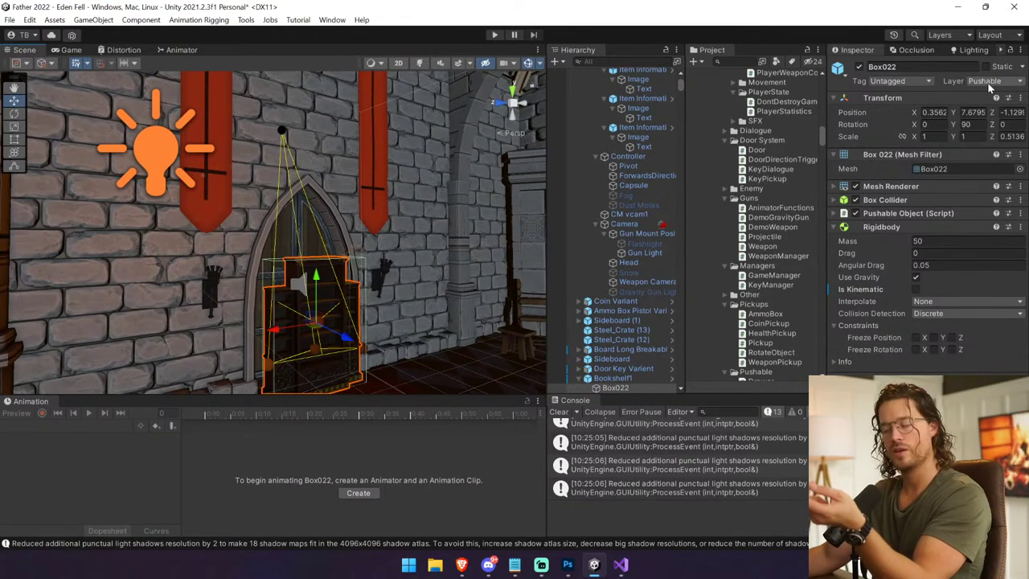
{"action": "left_click", "coordinate": [491, 566]}
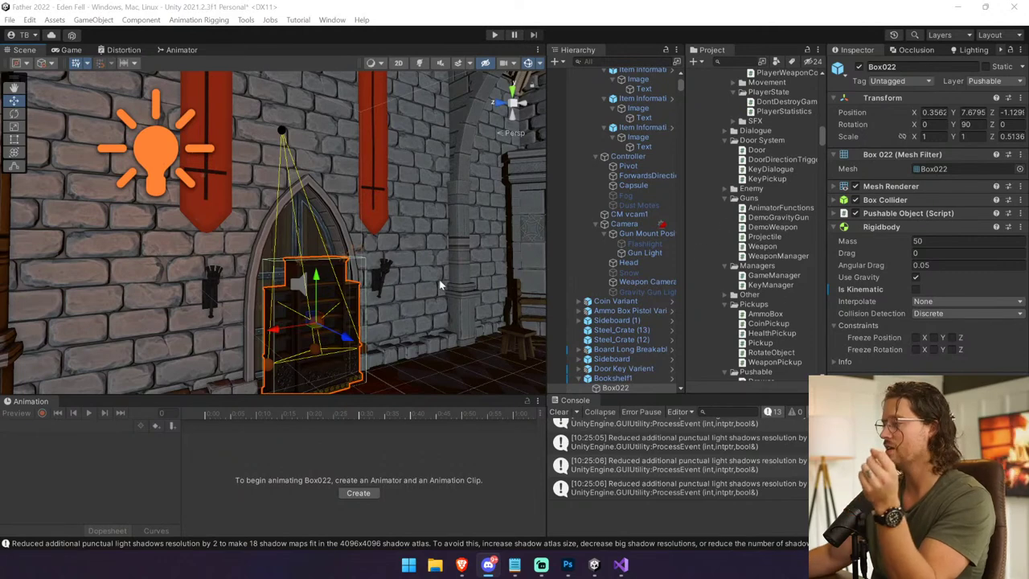
Step: Activate the Drawer object under Bookshelf1 and clear the console
{"action": "left_click_drag", "start_coordinate": [440, 284], "coordinate": [365, 313], "text": "alt"}
{"action": "scroll", "coordinate": [344, 312], "scroll_direction": "up", "scroll_amount": 2}
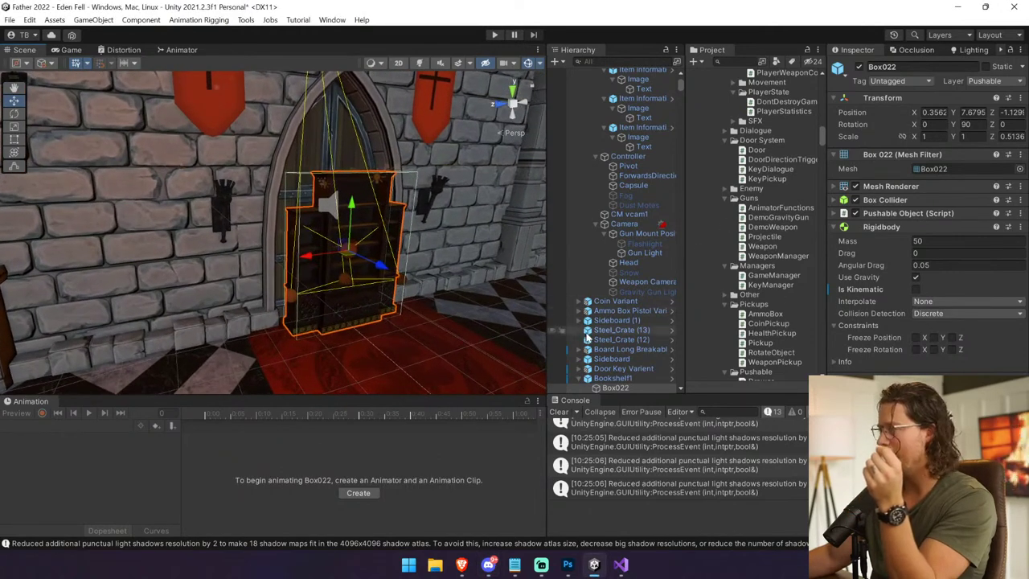
{"action": "scroll", "coordinate": [595, 329], "scroll_direction": "down", "scroll_amount": 3}
{"action": "left_click", "coordinate": [616, 290]}
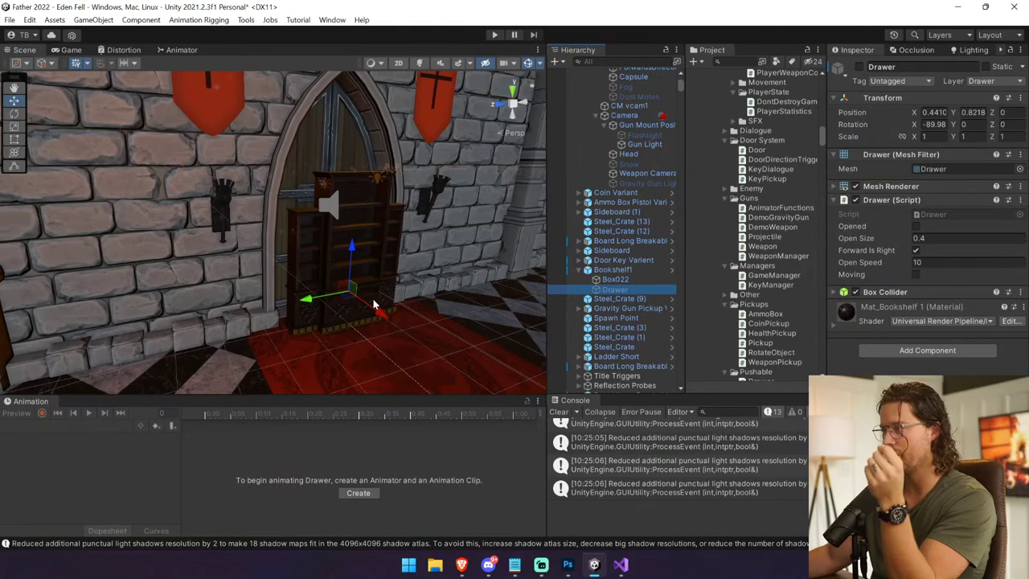
{"action": "key", "text": "f"}
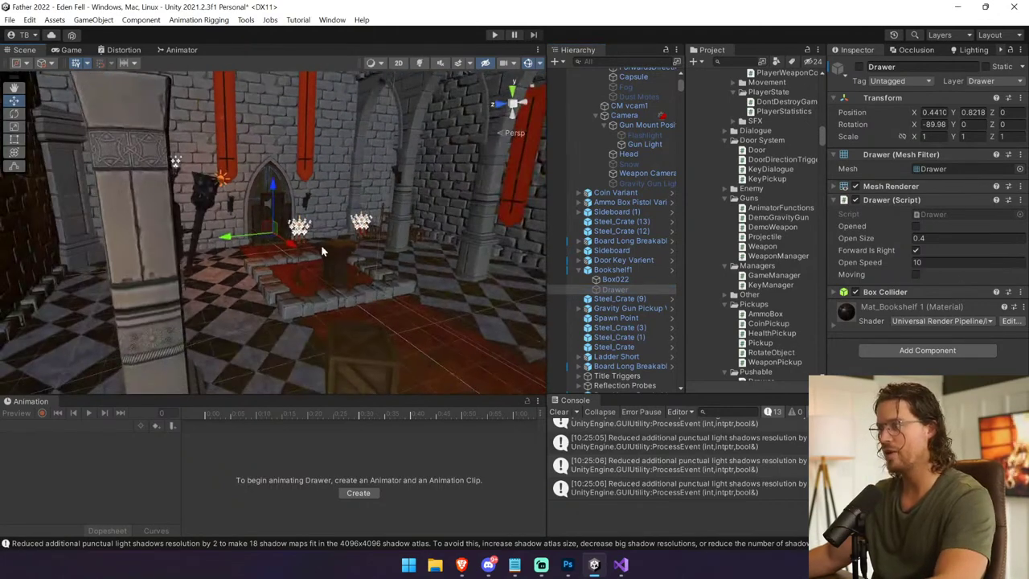
{"action": "left_click", "coordinate": [857, 68]}
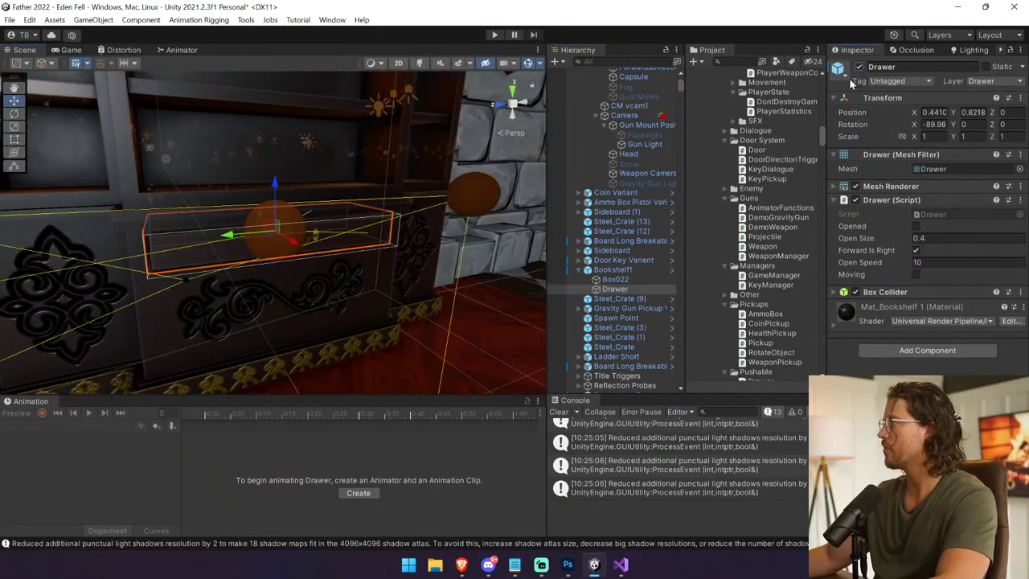
{"action": "middle_click_drag", "start_coordinate": [273, 256], "coordinate": [337, 312]}
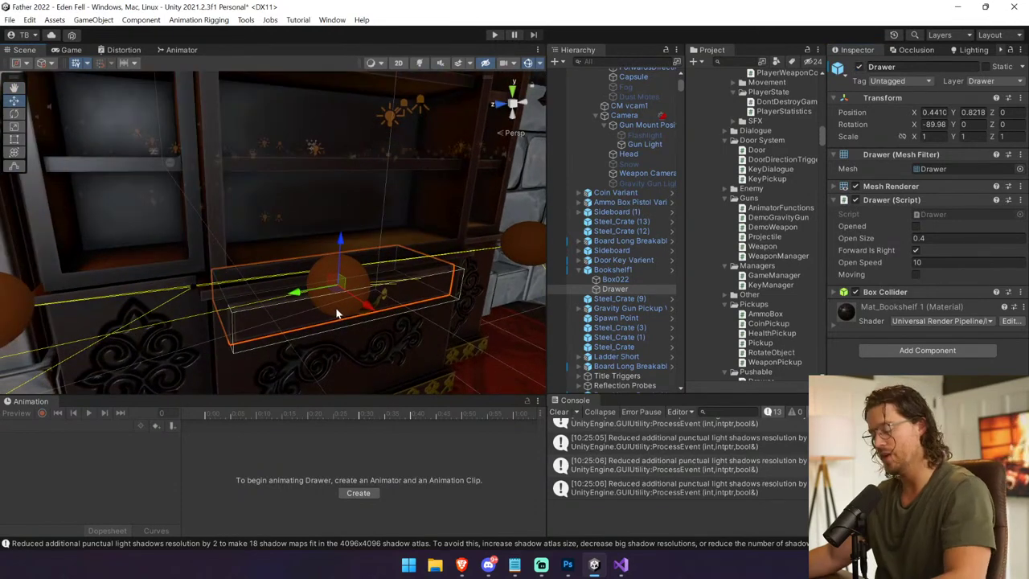
{"action": "left_click", "coordinate": [558, 410]}
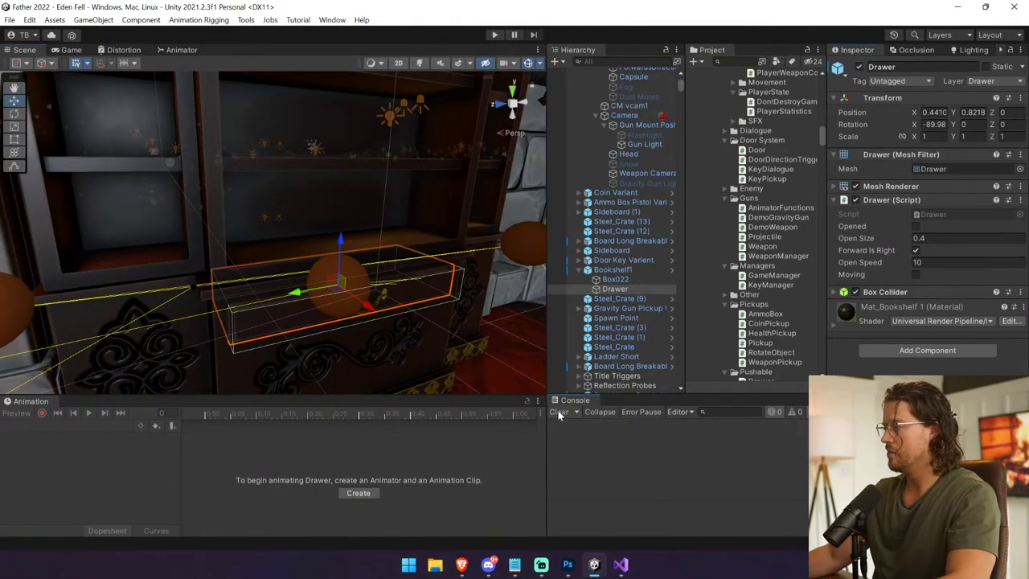
Step: Examine the layers and components of Bookshelf1 and its Box022 and Drawer children
{"action": "left_click", "coordinate": [629, 268]}
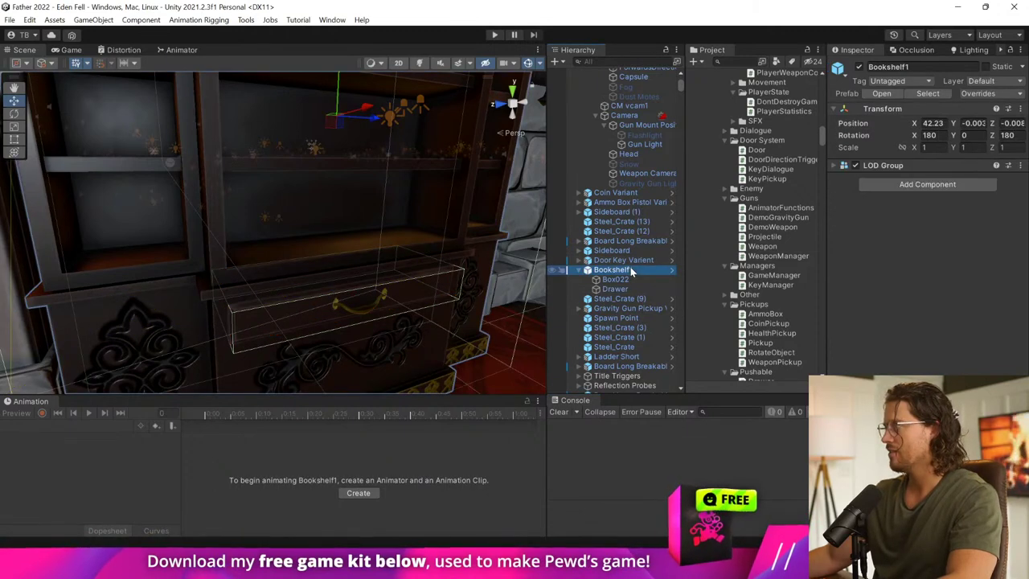
{"action": "key", "text": "f"}
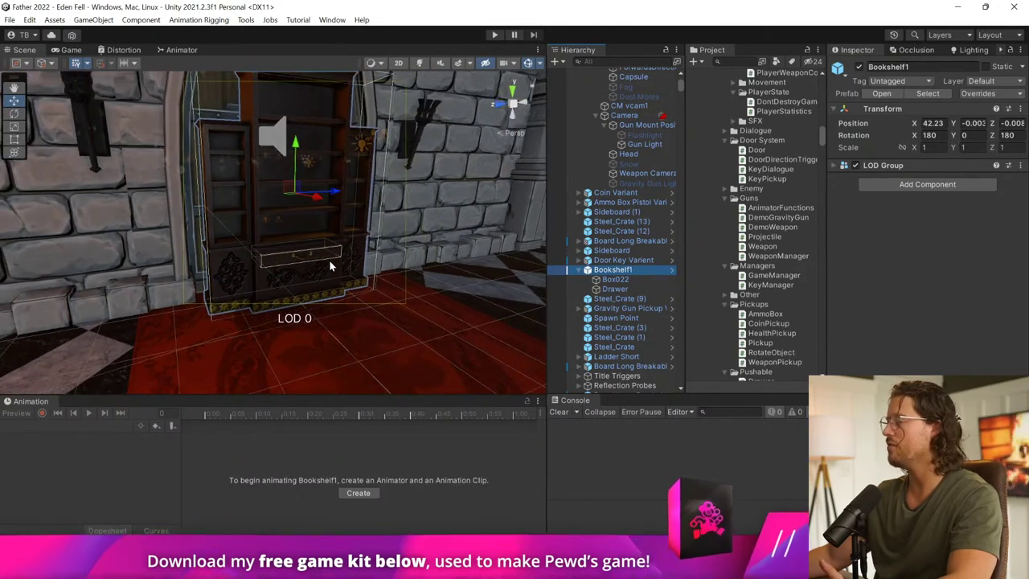
{"action": "left_click", "coordinate": [636, 278]}
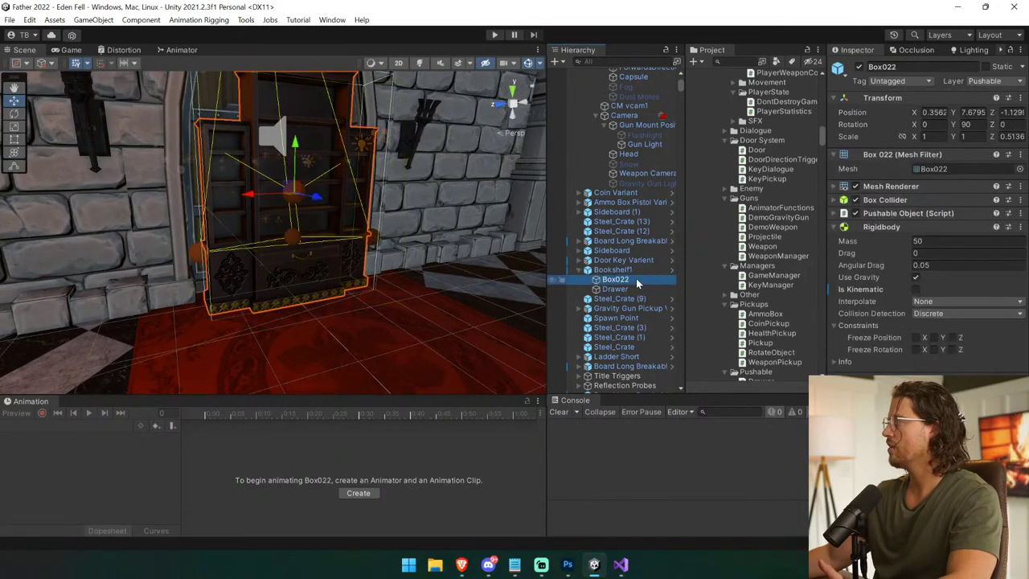
{"action": "left_click", "coordinate": [639, 271]}
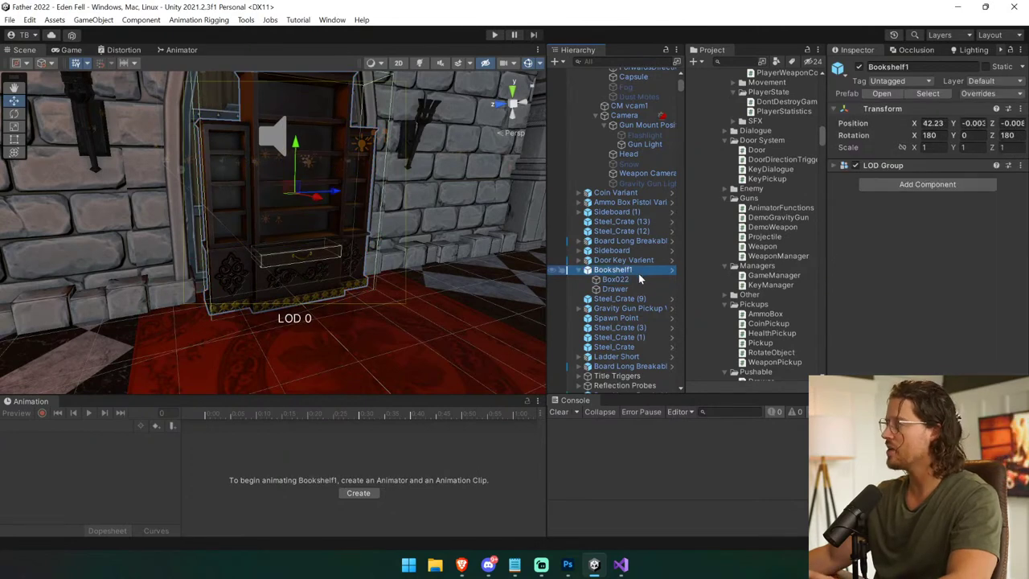
{"action": "left_click", "coordinate": [642, 278]}
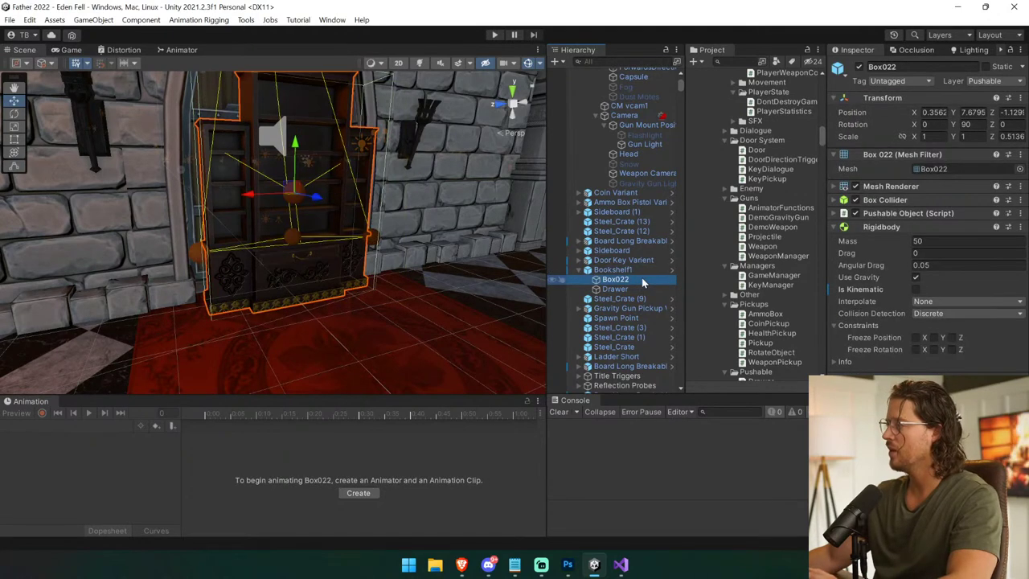
{"action": "left_click", "coordinate": [631, 288]}
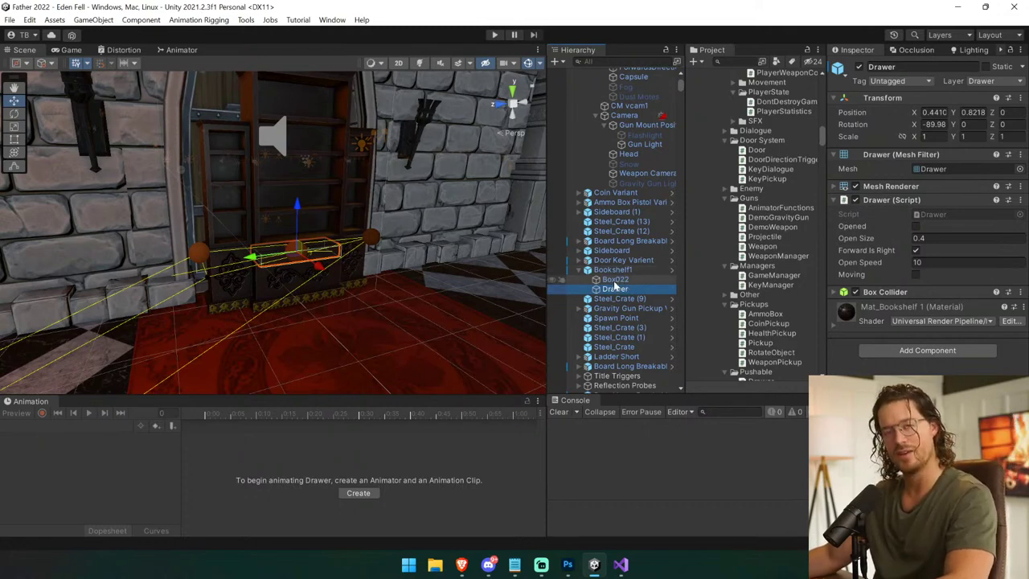
{"action": "left_click", "coordinate": [617, 280]}
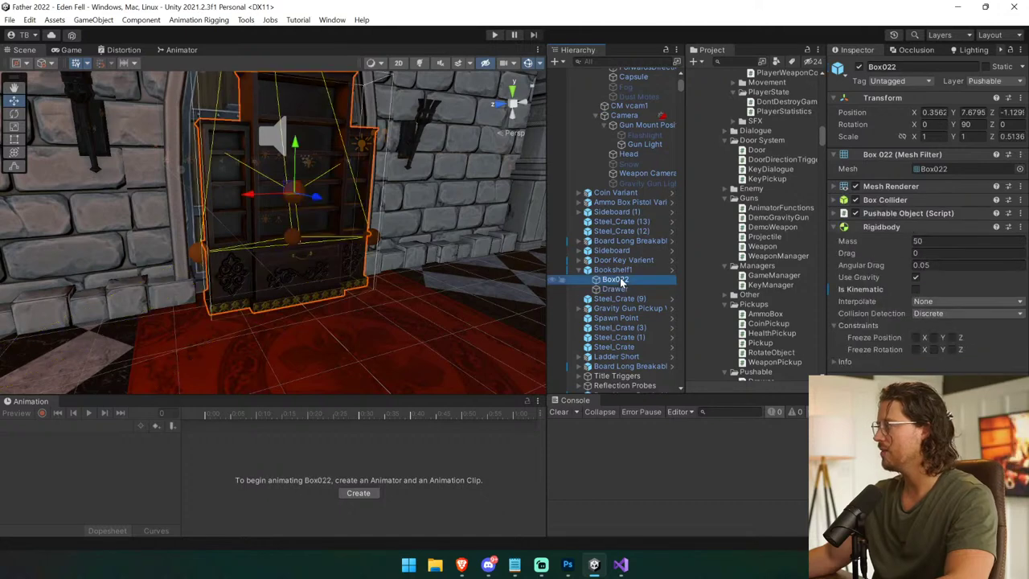
{"action": "key", "text": "Left"}
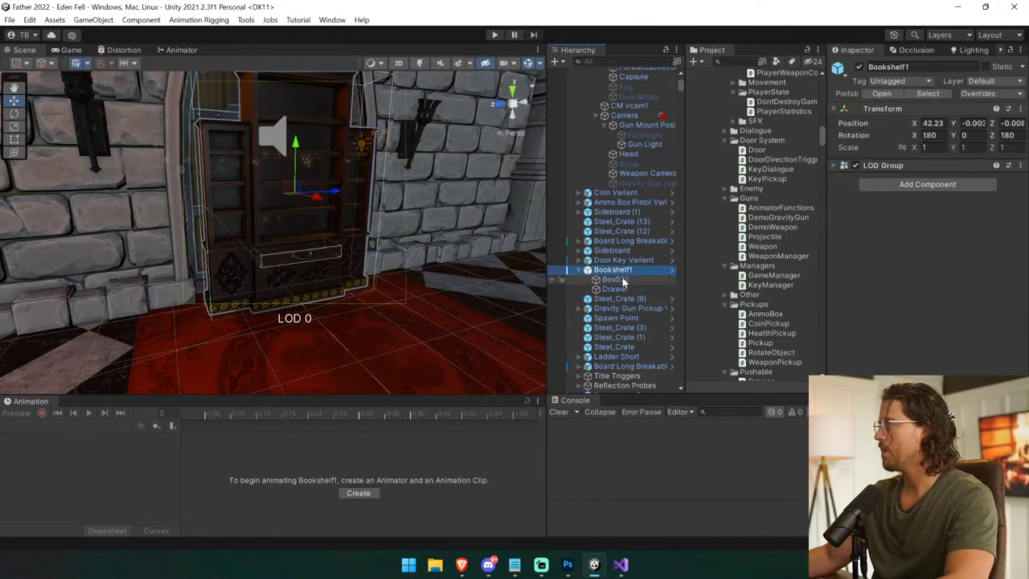
{"action": "left_click", "coordinate": [619, 280]}
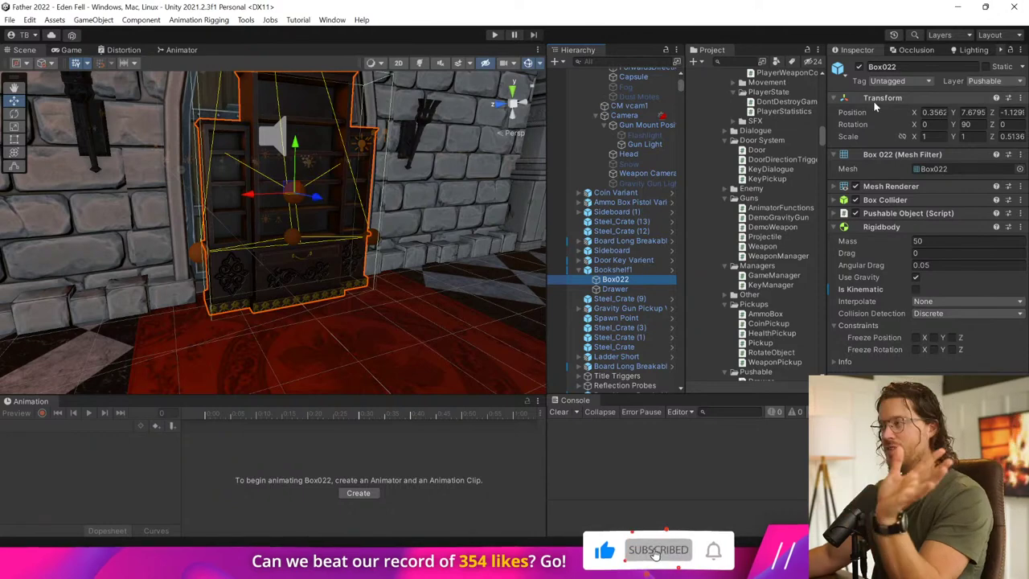
Step: Check which layers the Gravity Gun Lightning Light's culling mask includes, and enter play mode
{"action": "left_click", "coordinate": [657, 182]}
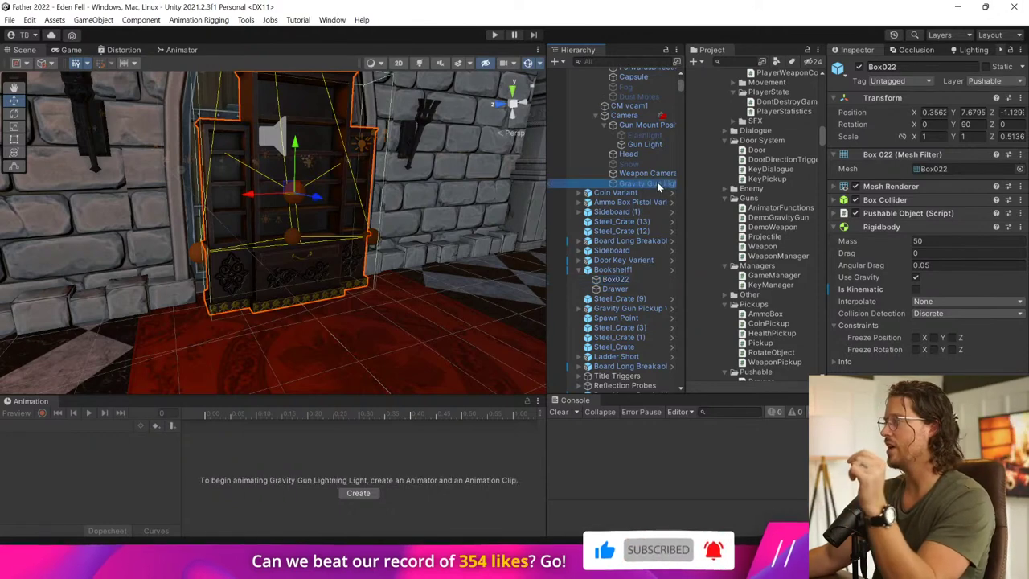
{"action": "left_click", "coordinate": [956, 395]}
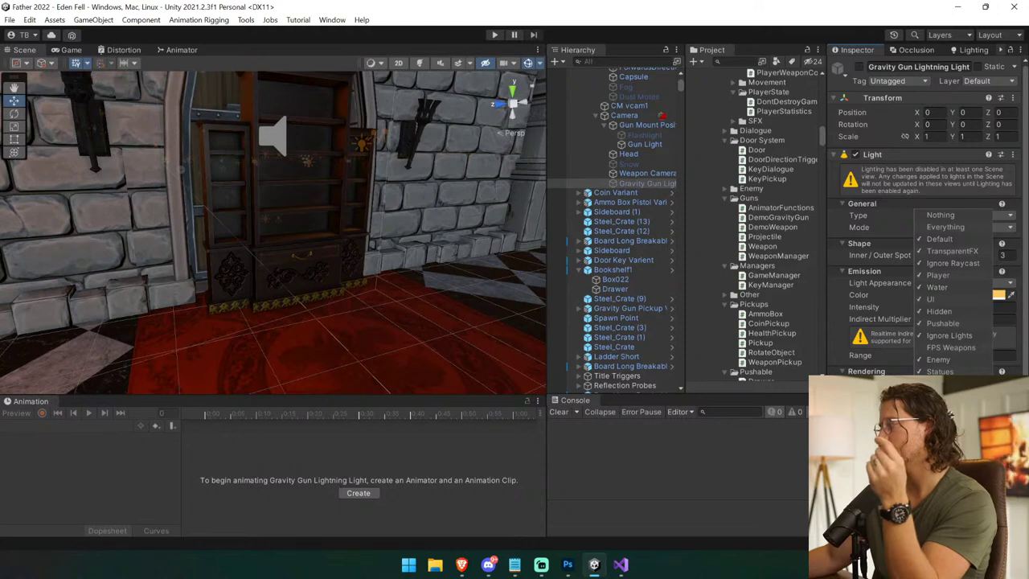
{"action": "key", "text": "Escape"}
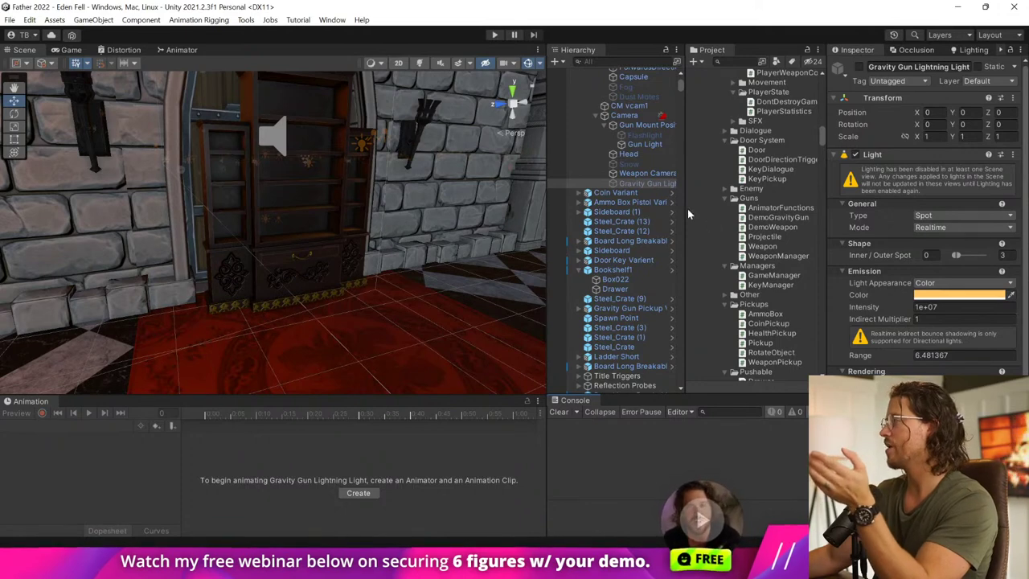
{"action": "key", "text": "ctrl+p"}
{"action": "left_click", "coordinate": [495, 35]}
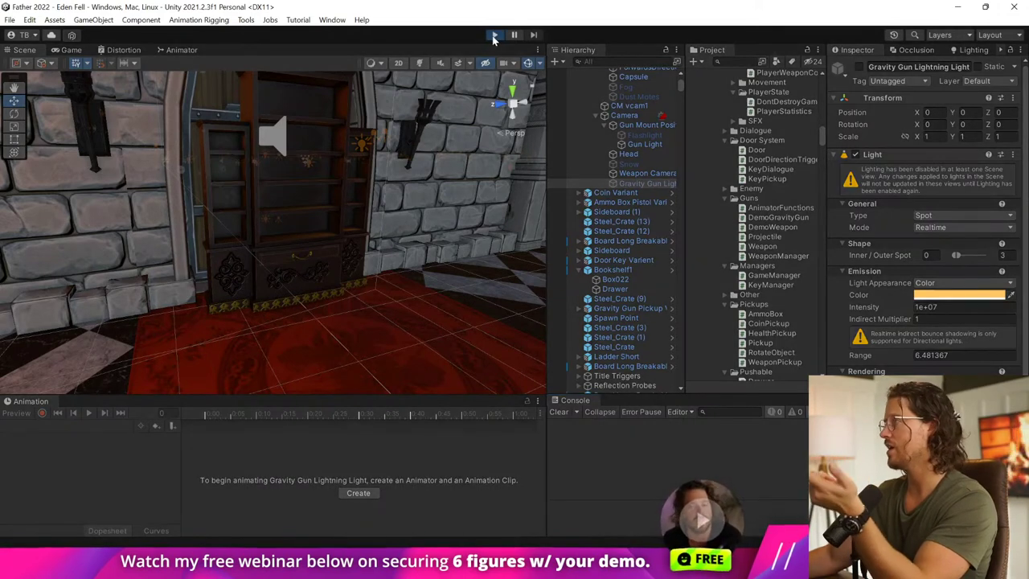
Step: Enter play mode and equip the gravity gun with the flashlight switched on
{"action": "left_click", "coordinate": [495, 35]}
{"action": "left_click", "coordinate": [494, 36]}
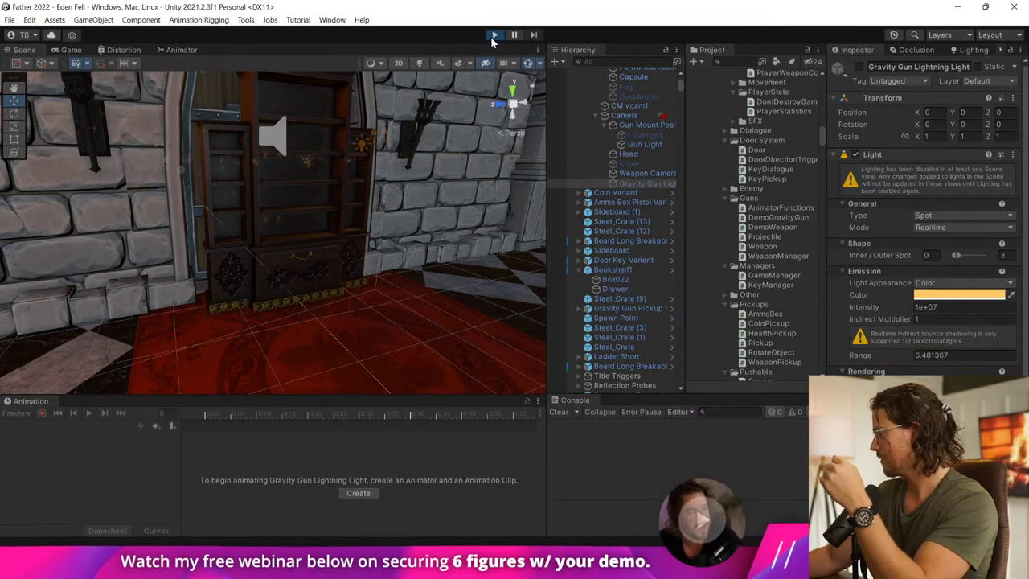
{"action": "left_click", "coordinate": [495, 35]}
{"action": "left_click", "coordinate": [494, 35]}
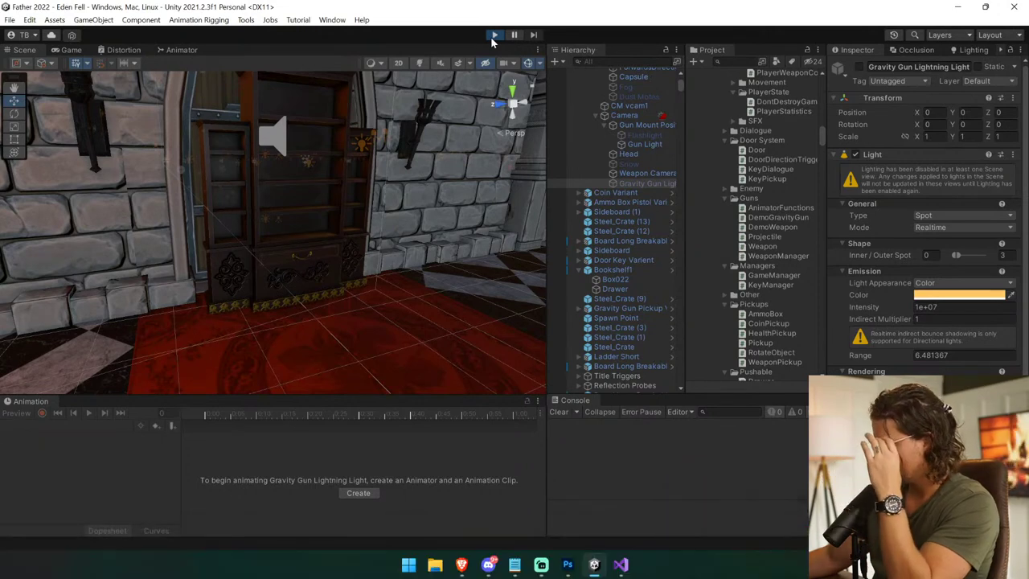
{"action": "key", "text": "ctrl+p"}
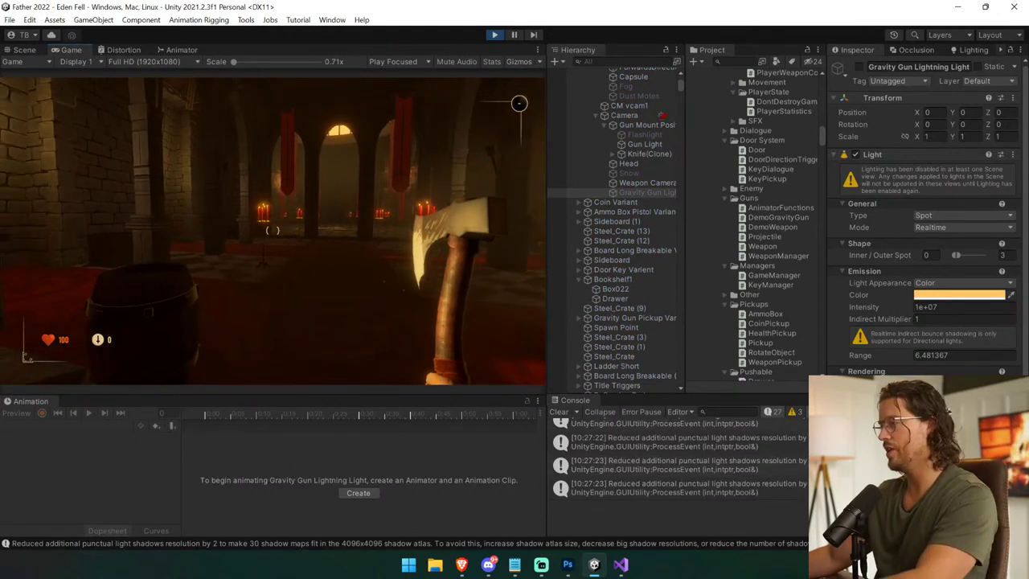
{"action": "key", "text": "2"}
{"action": "key", "text": "f"}
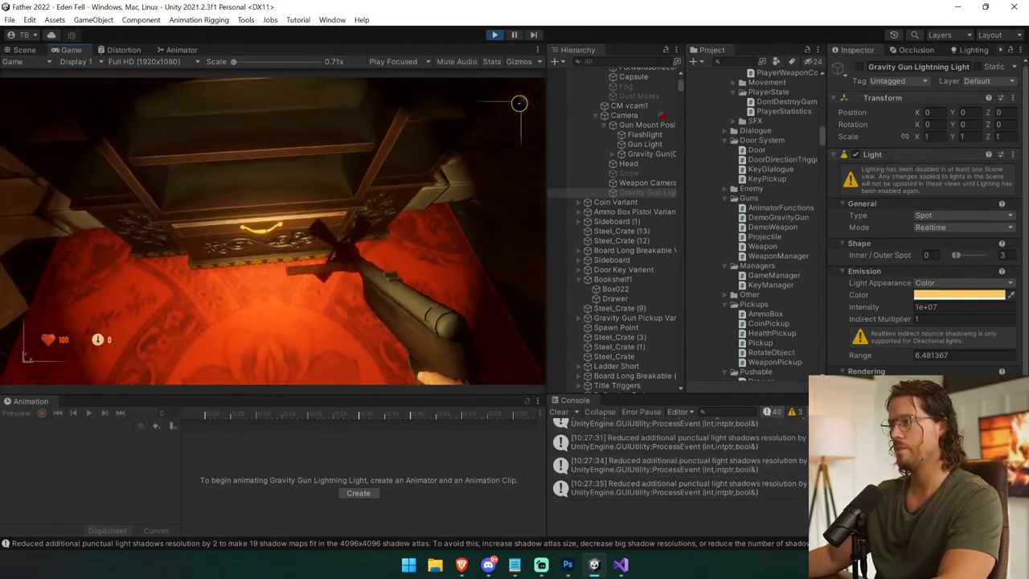
Step: Open the bookshelf's drawer in the game and test picking up and releasing the bookshelf with the gravity gun
{"action": "key", "text": "e"}
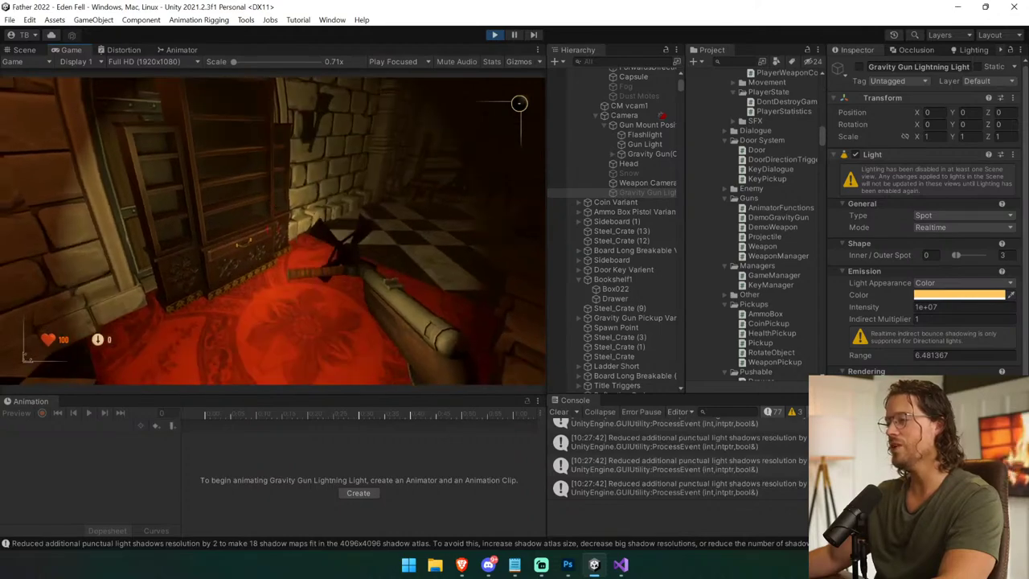
{"action": "key", "text": "e"}
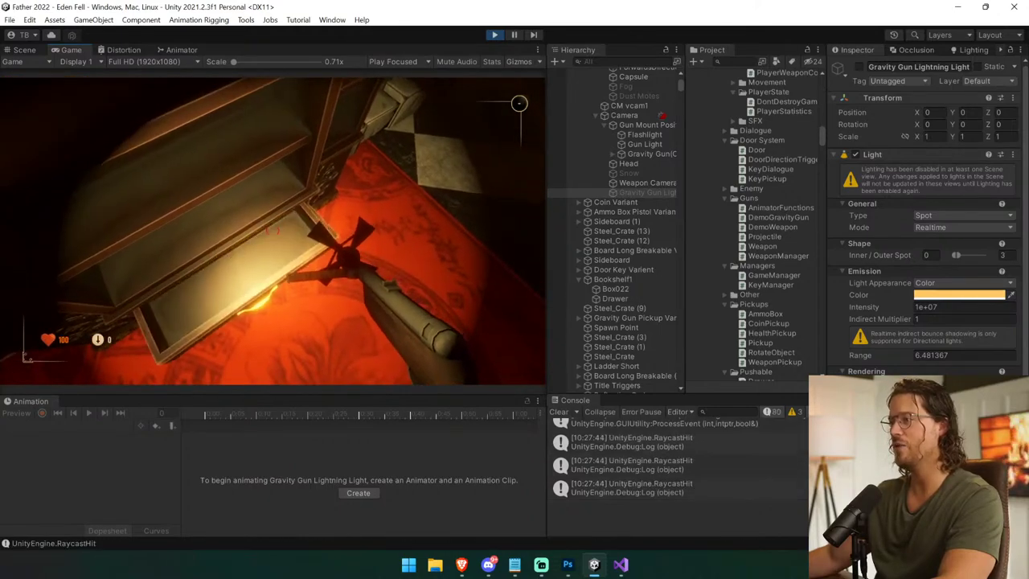
{"action": "left_click", "coordinate": [273, 231]}
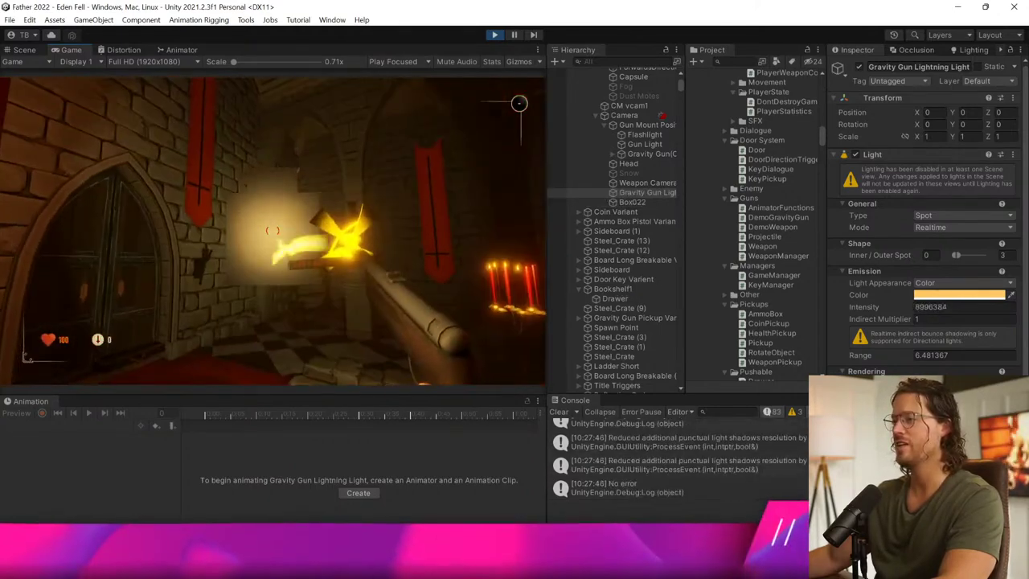
{"action": "left_click", "coordinate": [273, 230]}
Step: Inspect the drawer left on the floor and test another gravity gun pickup and throw near the doors
{"action": "key", "text": "w"}
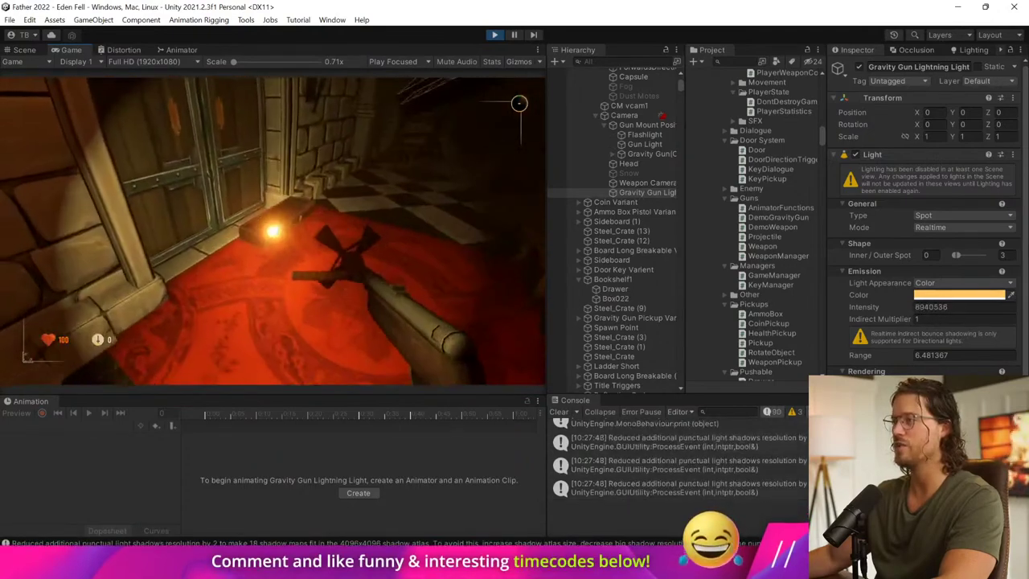
{"action": "key", "text": "w"}
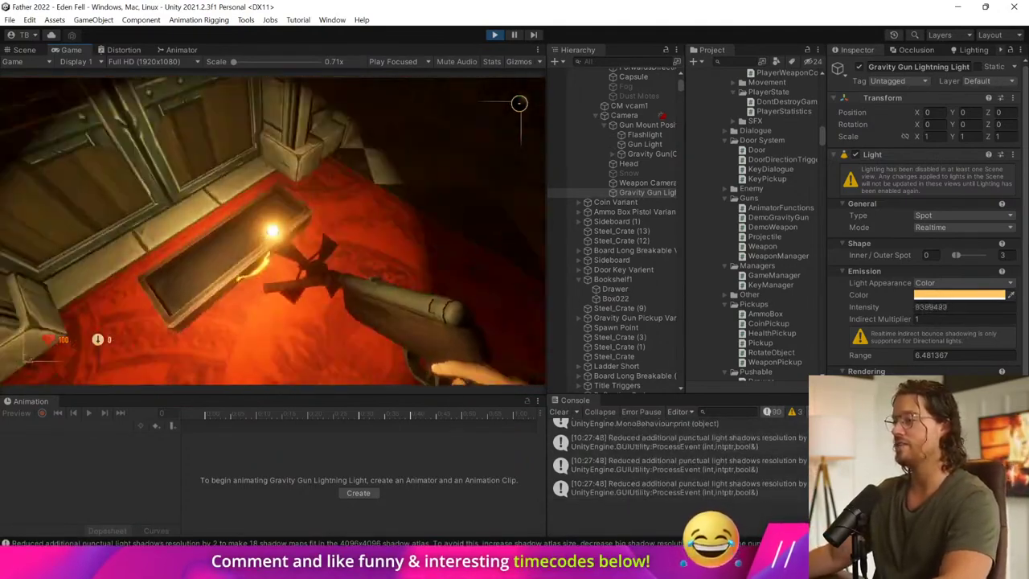
{"action": "key", "text": "w"}
{"action": "left_click", "coordinate": [272, 231]}
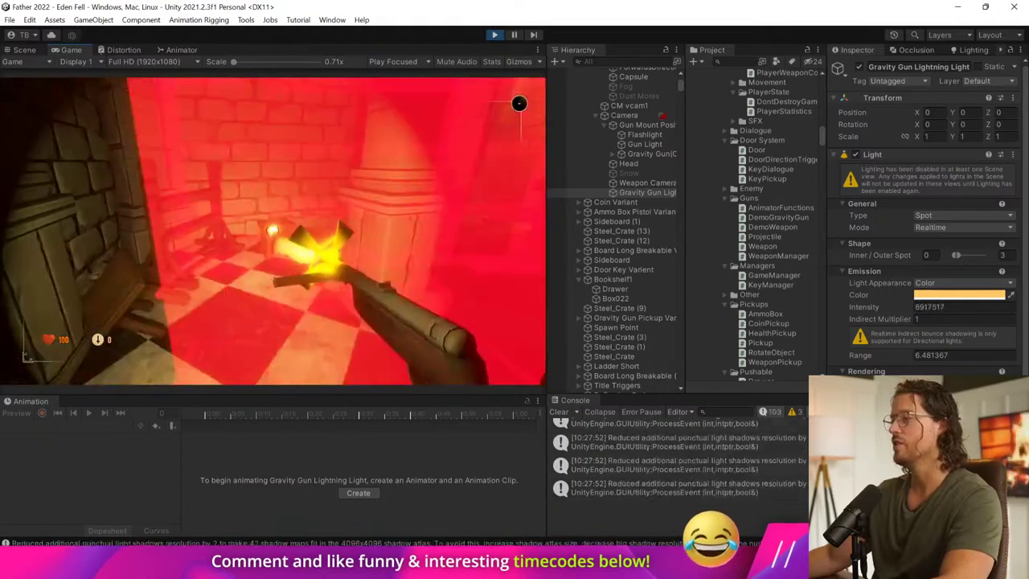
{"action": "left_click", "coordinate": [273, 231]}
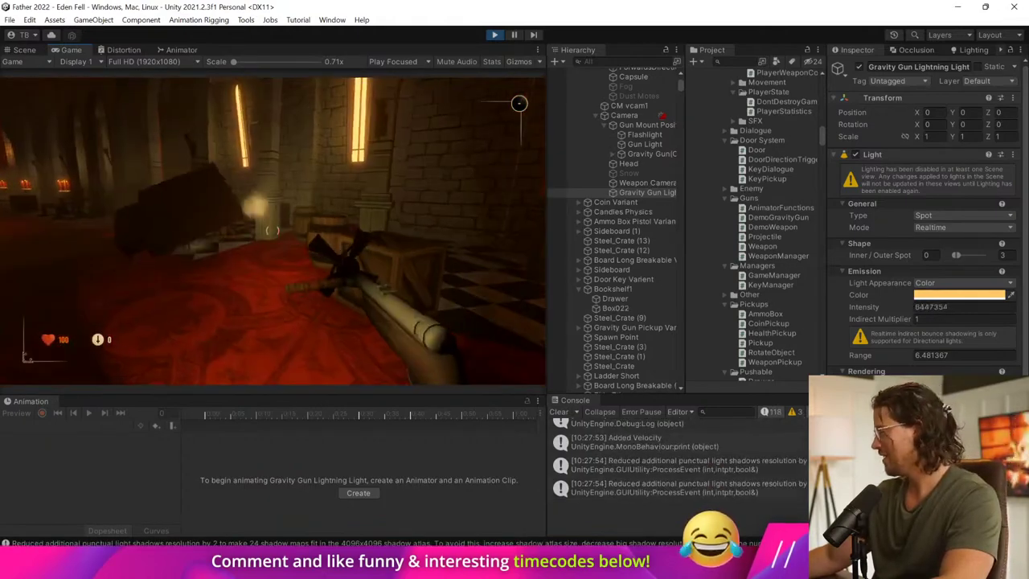
Step: Pick up and drop the bookshelf repeatedly to check the lightning light and drawer, and exit play mode
{"action": "key", "text": "w"}
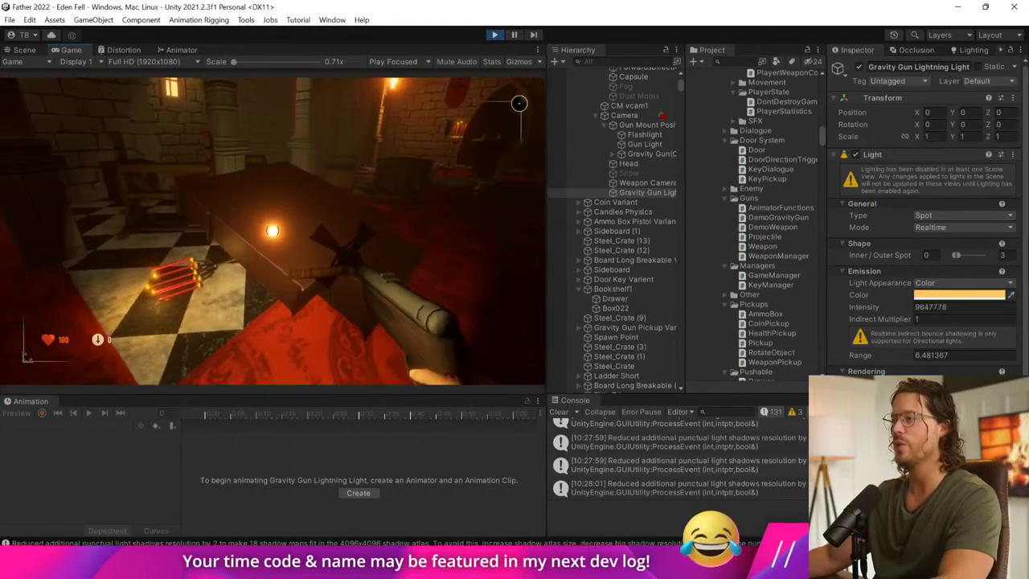
{"action": "left_click", "coordinate": [272, 231]}
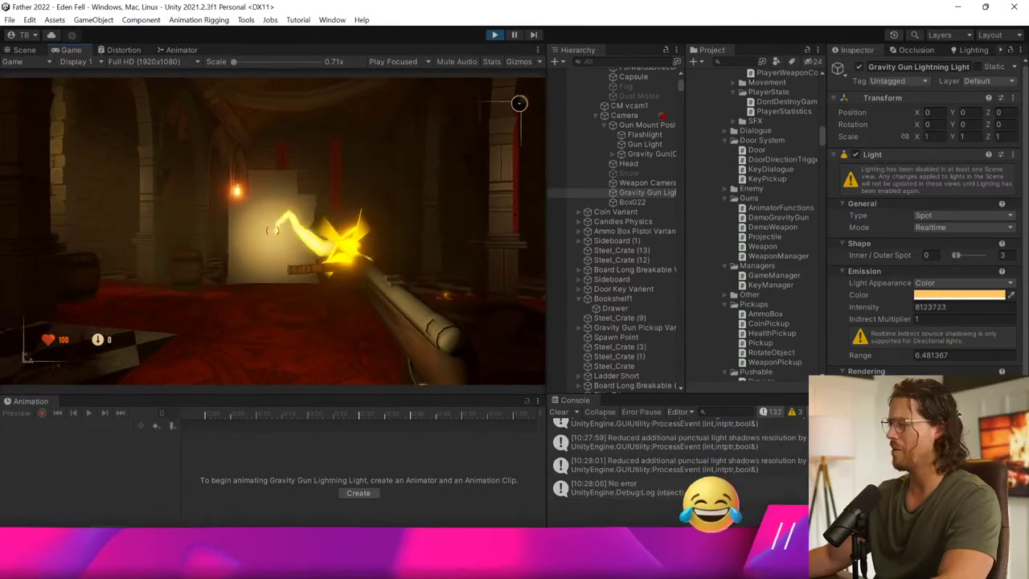
{"action": "left_click", "coordinate": [272, 231]}
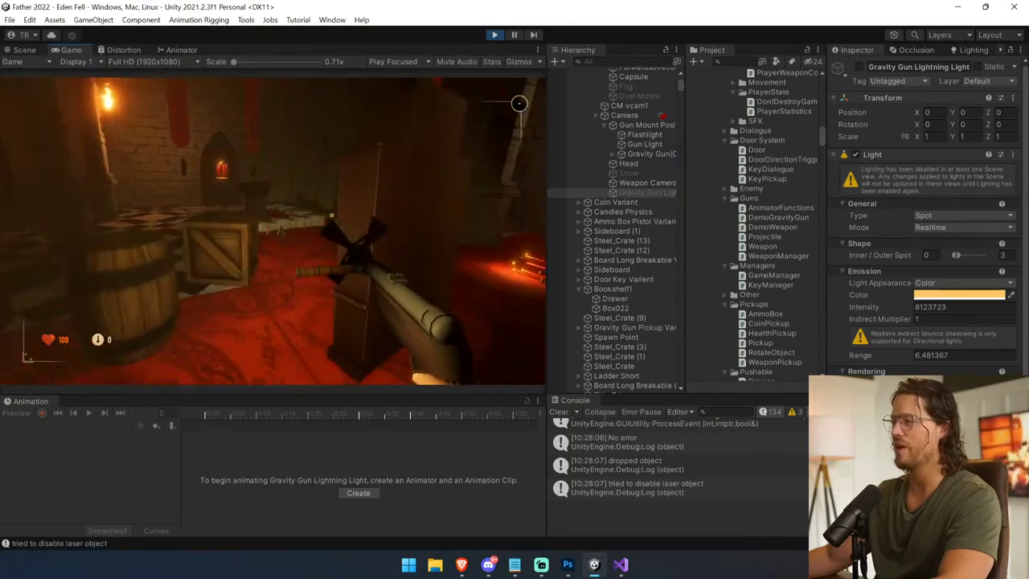
{"action": "left_click", "coordinate": [518, 103]}
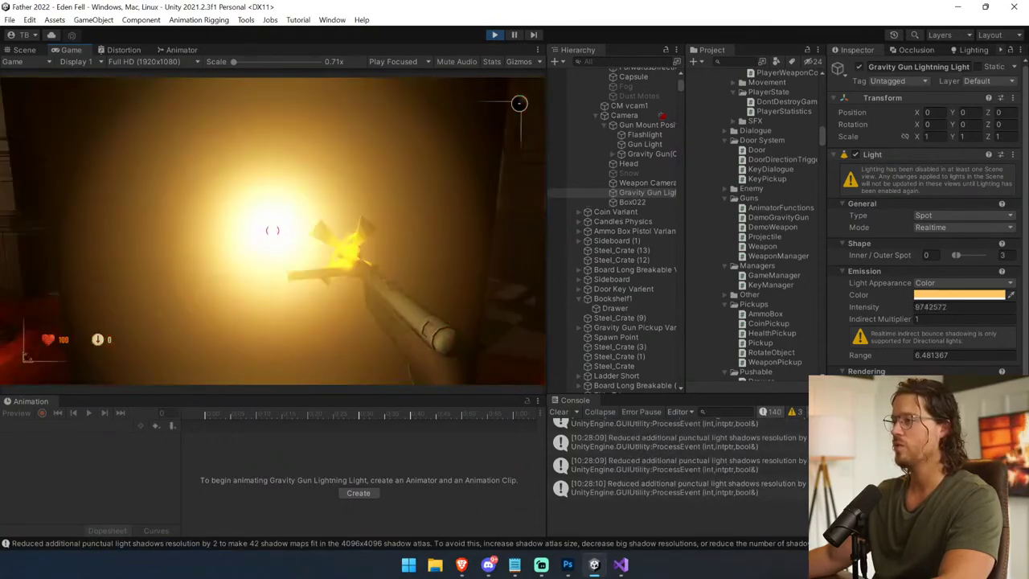
{"action": "left_click", "coordinate": [518, 103]}
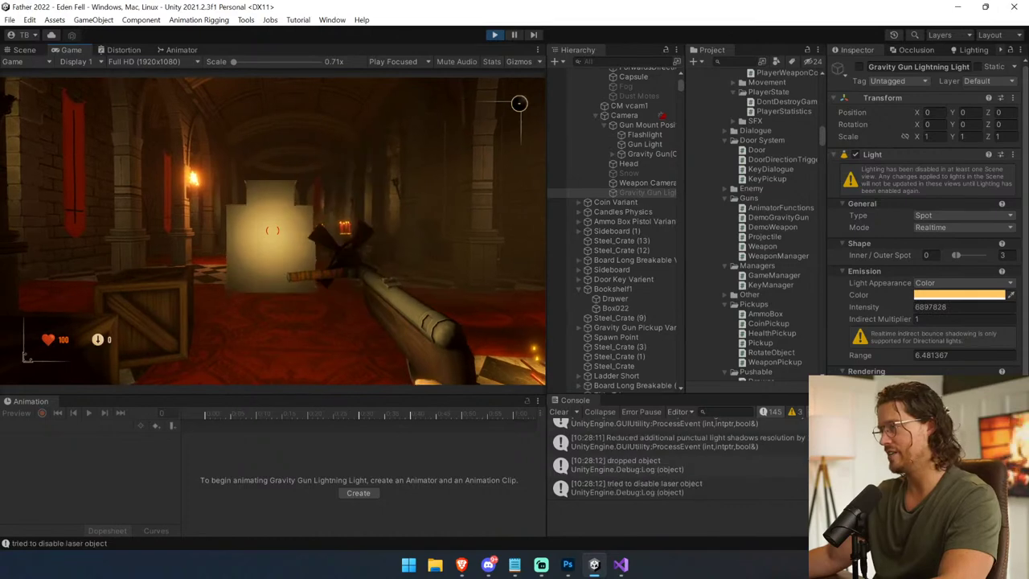
{"action": "key", "text": "w"}
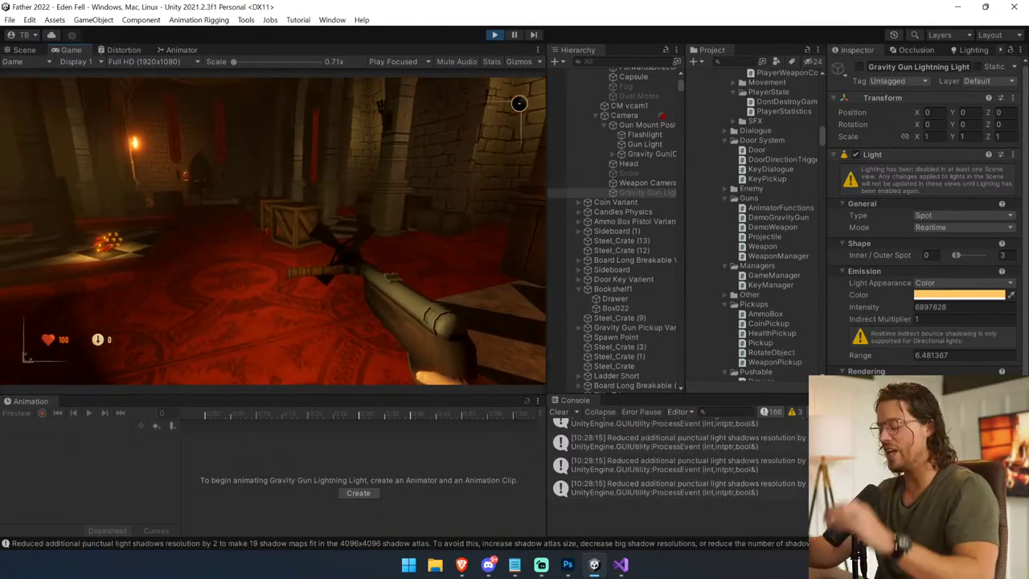
{"action": "key", "text": "ctrl+p"}
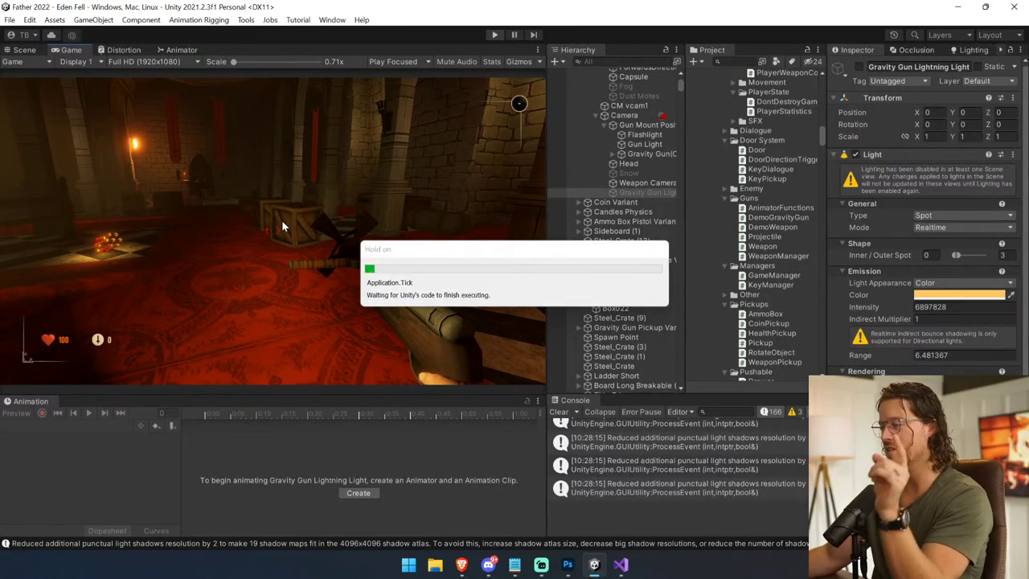
Step: Open the Bookshelf1 prefab for editing from the scene
{"action": "left_click", "coordinate": [293, 245]}
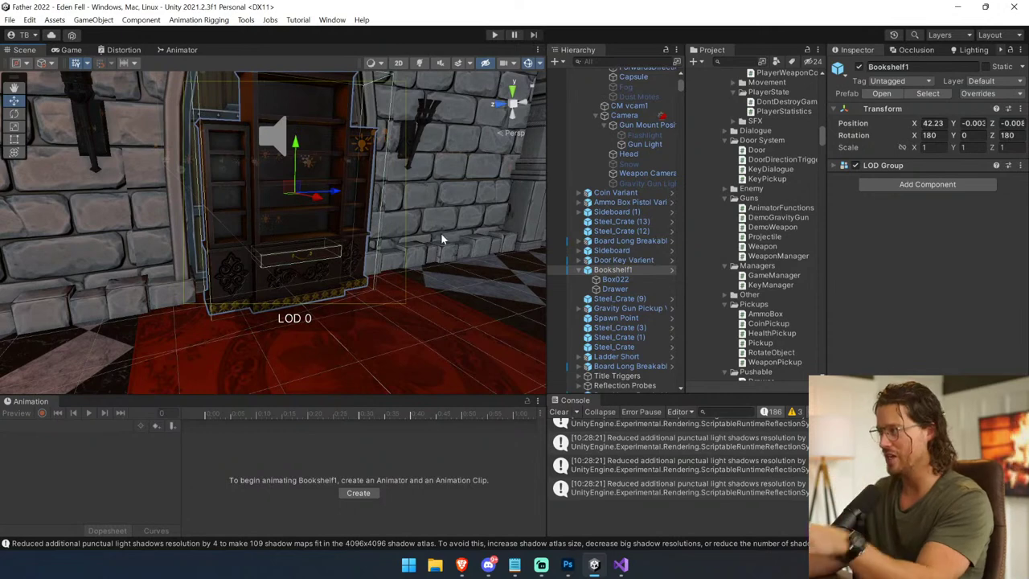
{"action": "left_click", "coordinate": [672, 271]}
{"action": "left_click_drag", "start_coordinate": [891, 153], "coordinate": [744, 139]}
{"action": "right_click", "coordinate": [875, 156]}
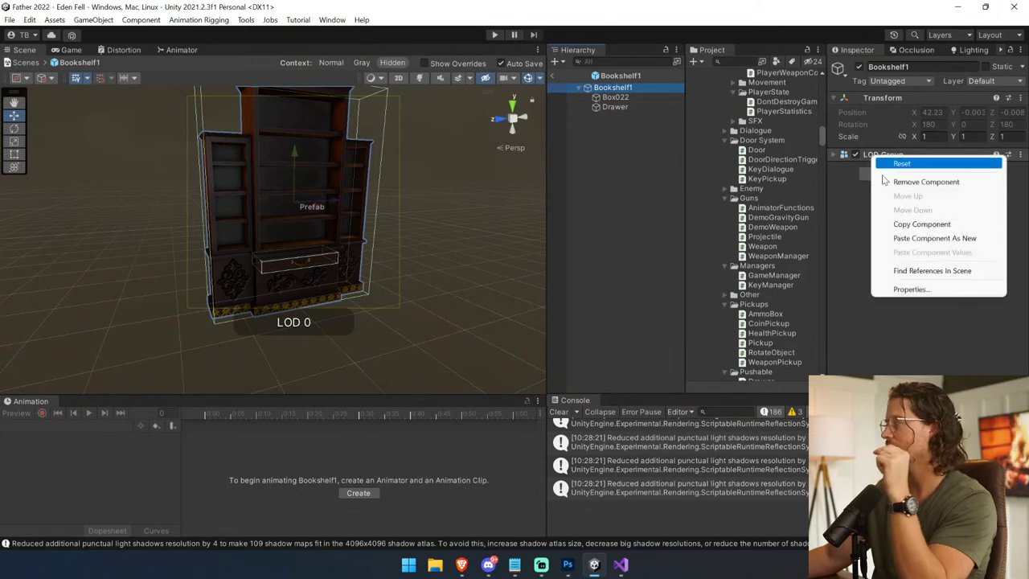
{"action": "left_click", "coordinate": [925, 238]}
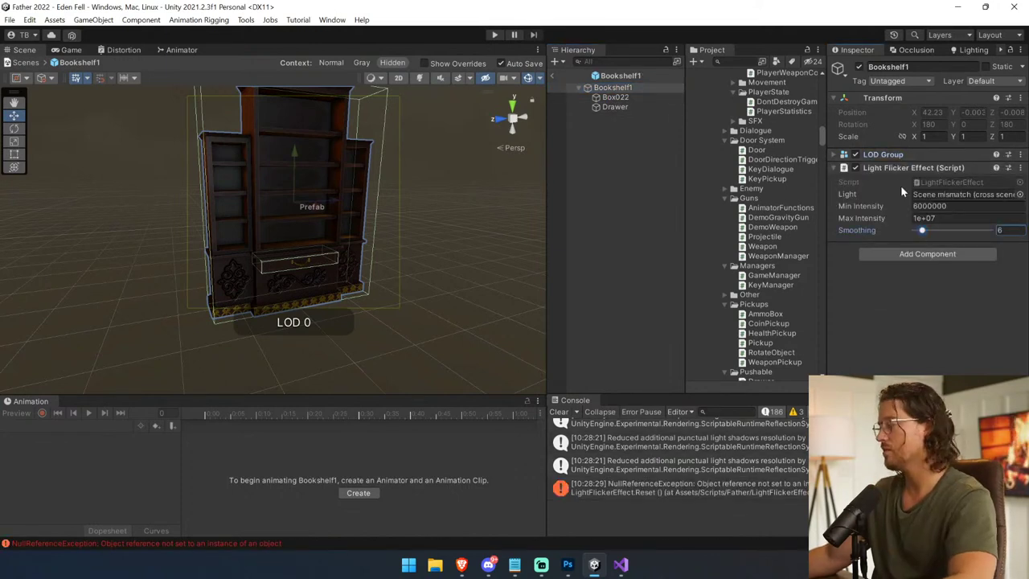
{"action": "key", "text": "ctrl+z"}
Step: Move the LOD Group component from the Bookshelf1 root to its Box022 child, clear the console and return to the scene
{"action": "right_click", "coordinate": [891, 157]}
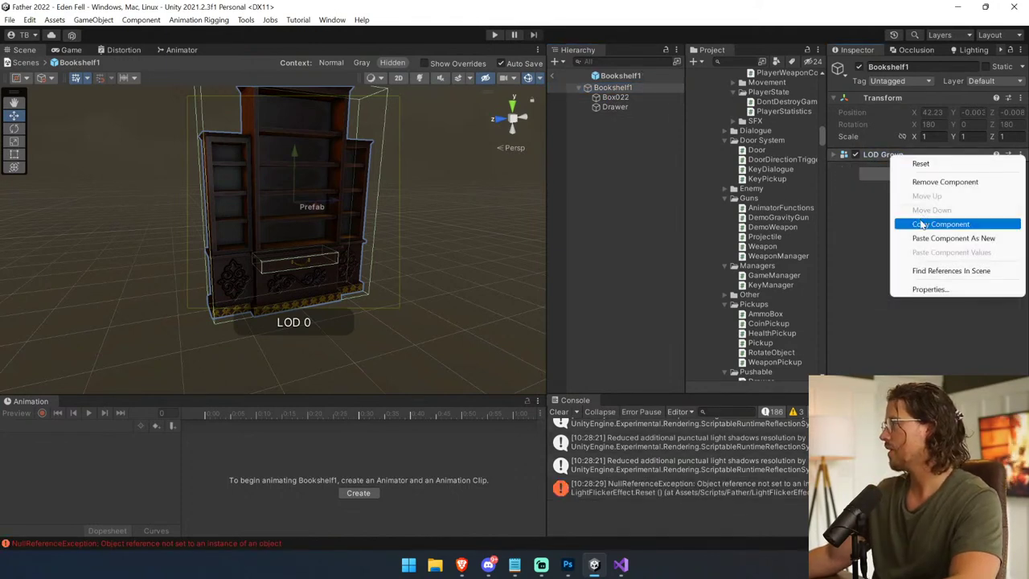
{"action": "left_click", "coordinate": [941, 224]}
{"action": "right_click", "coordinate": [891, 157]}
{"action": "left_click", "coordinate": [941, 183]}
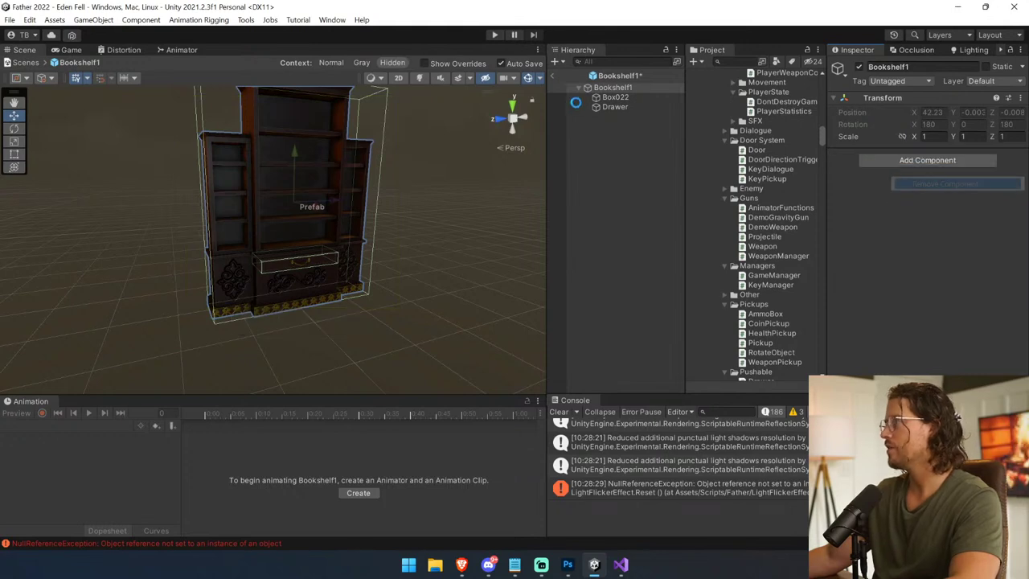
{"action": "left_click", "coordinate": [632, 97]}
{"action": "right_click", "coordinate": [892, 228]}
{"action": "left_click", "coordinate": [934, 309]}
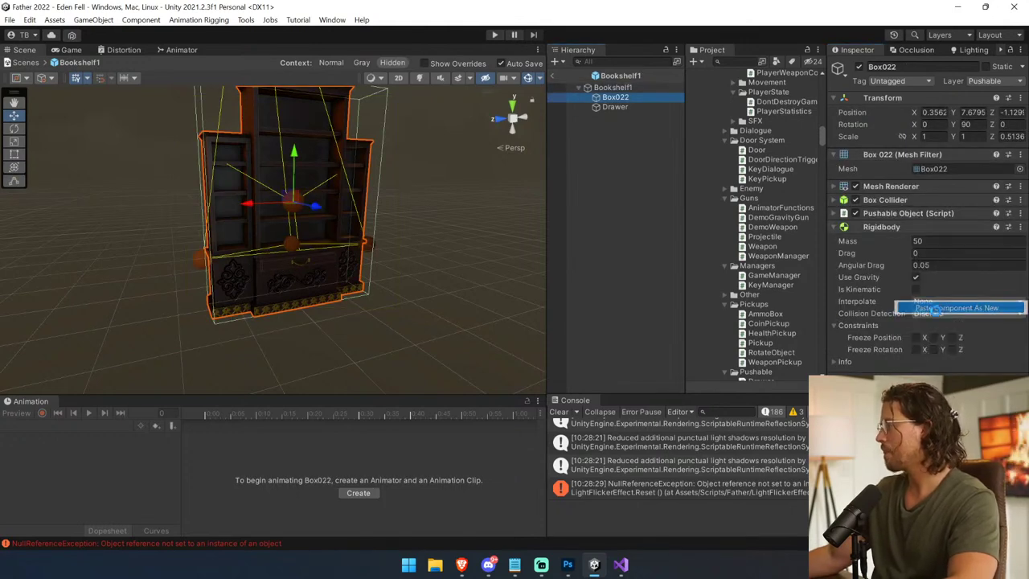
{"action": "left_click", "coordinate": [559, 412]}
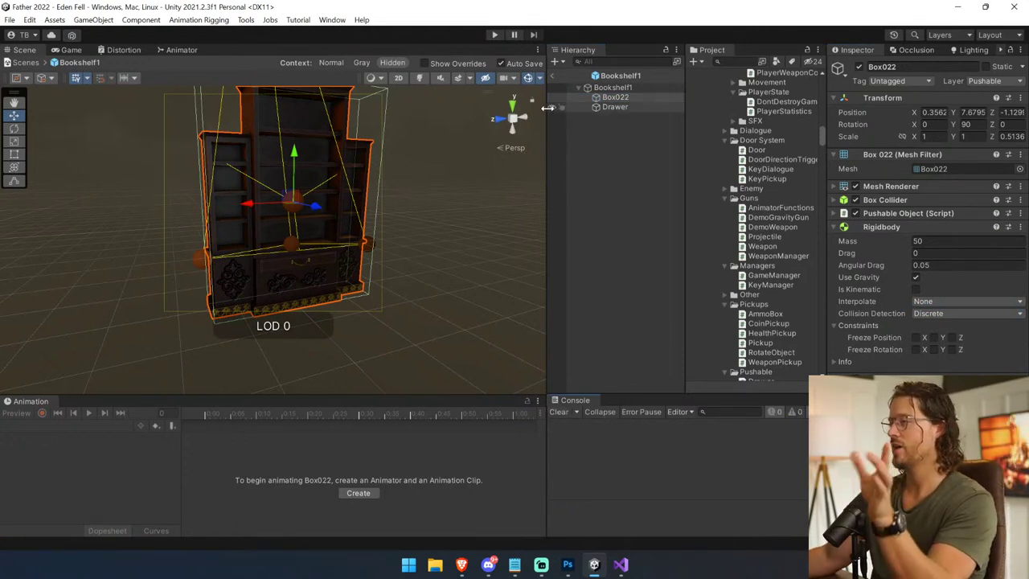
{"action": "left_click", "coordinate": [552, 76]}
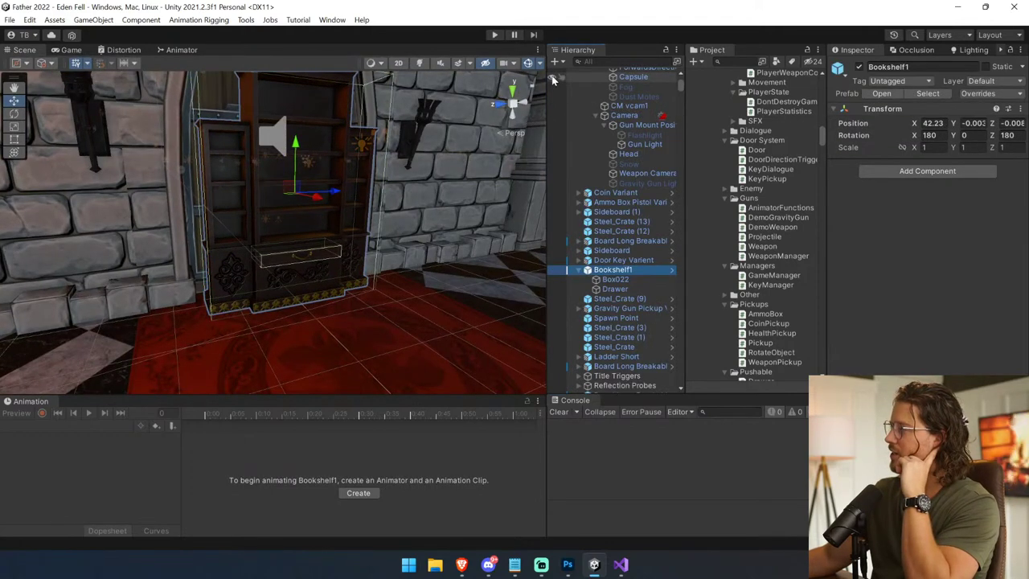
Step: In Visual Studio, copy the gravityGunLightningLight SetActive(false) line from ThrowActionPerformed to below ResetObject() in OnGunUnequipped, and save DemoGravityGun.cs
{"action": "left_click", "coordinate": [620, 565]}
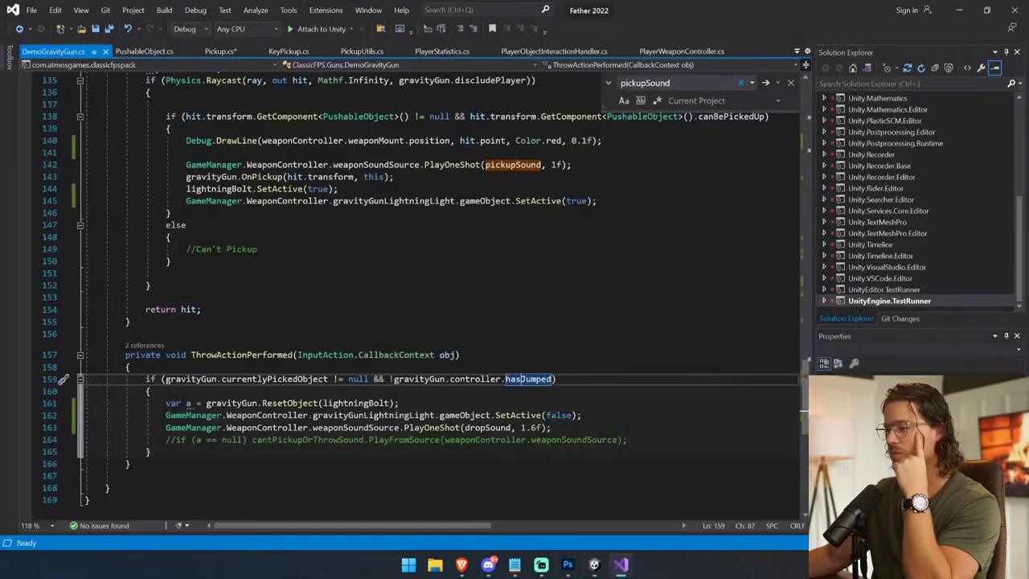
{"action": "left_click_drag", "start_coordinate": [582, 415], "coordinate": [160, 415]}
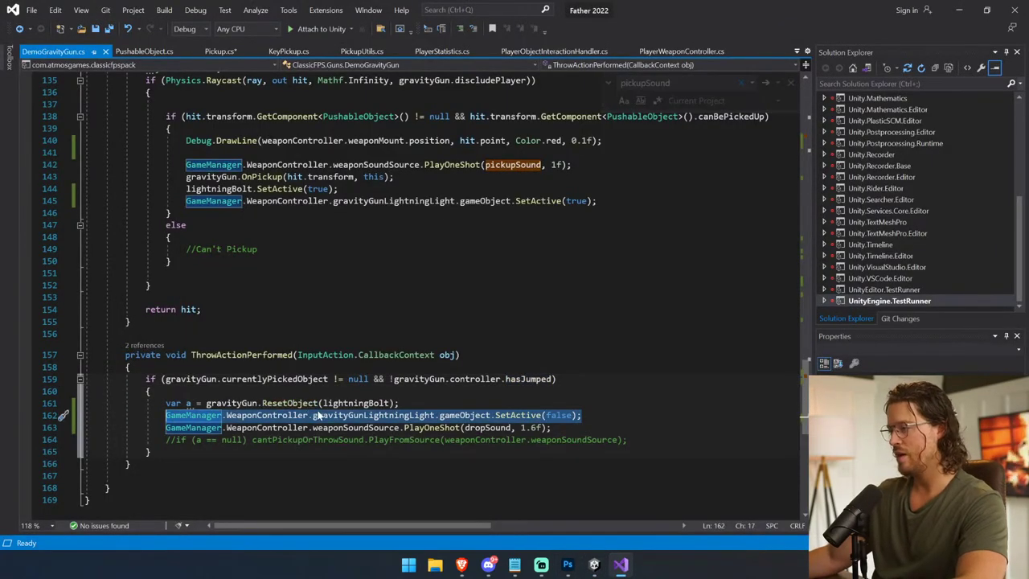
{"action": "key", "text": "ctrl+f"}
{"action": "type", "text": "Re"}
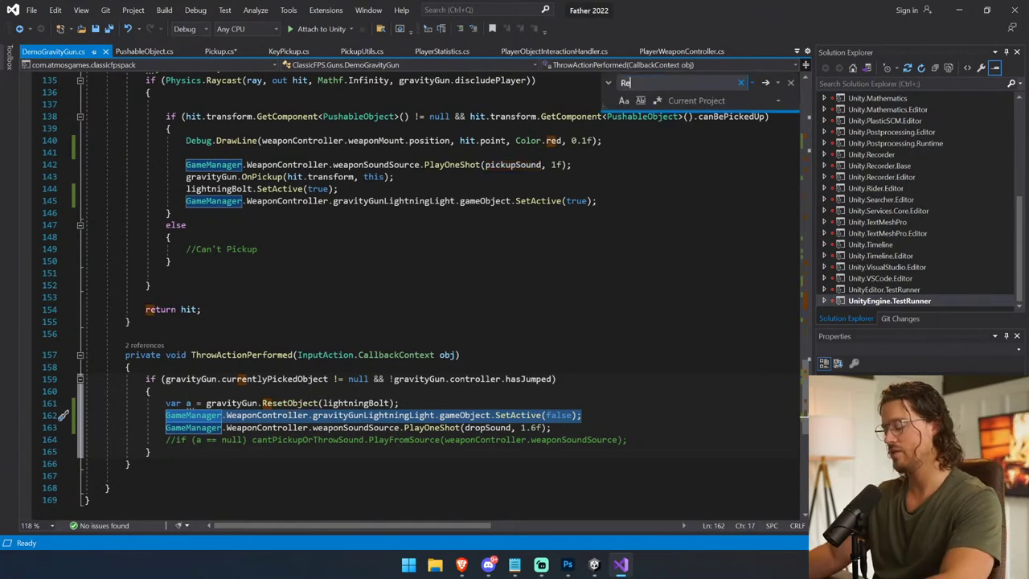
{"action": "type", "text": "setObject"}
{"action": "key", "text": "Return"}
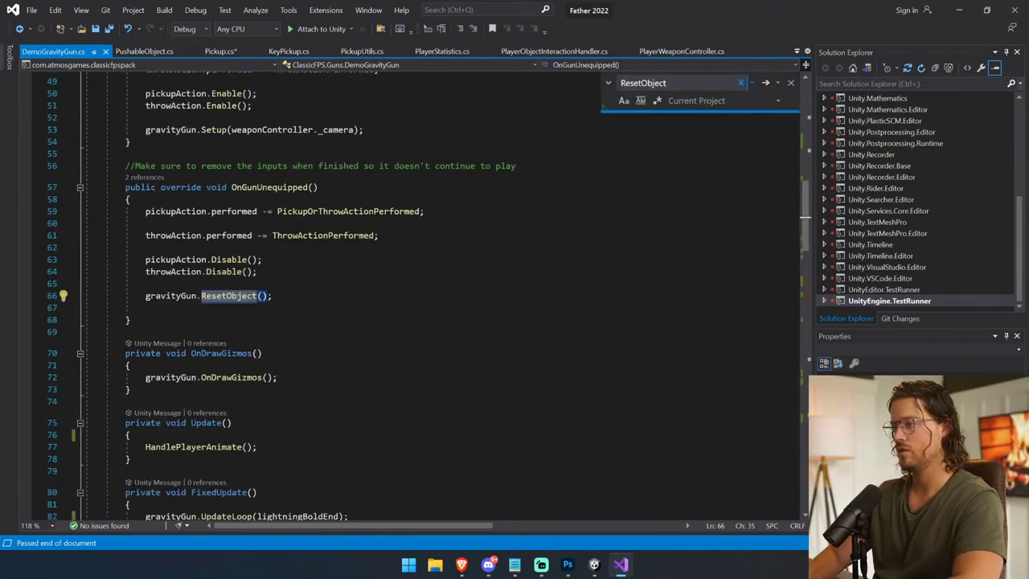
{"action": "left_click", "coordinate": [146, 308]}
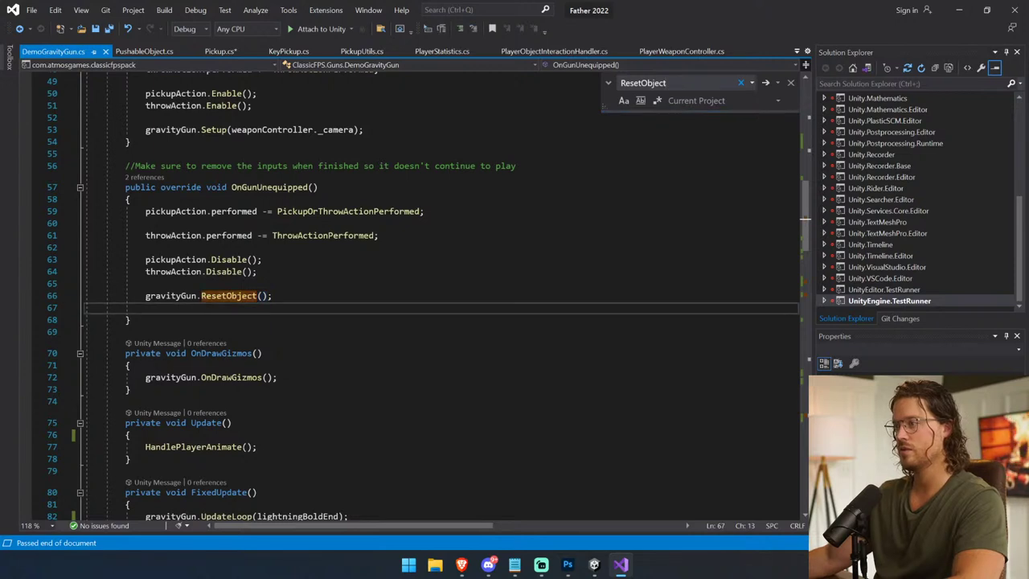
{"action": "key", "text": "ctrl+v"}
{"action": "key", "text": "ctrl+s"}
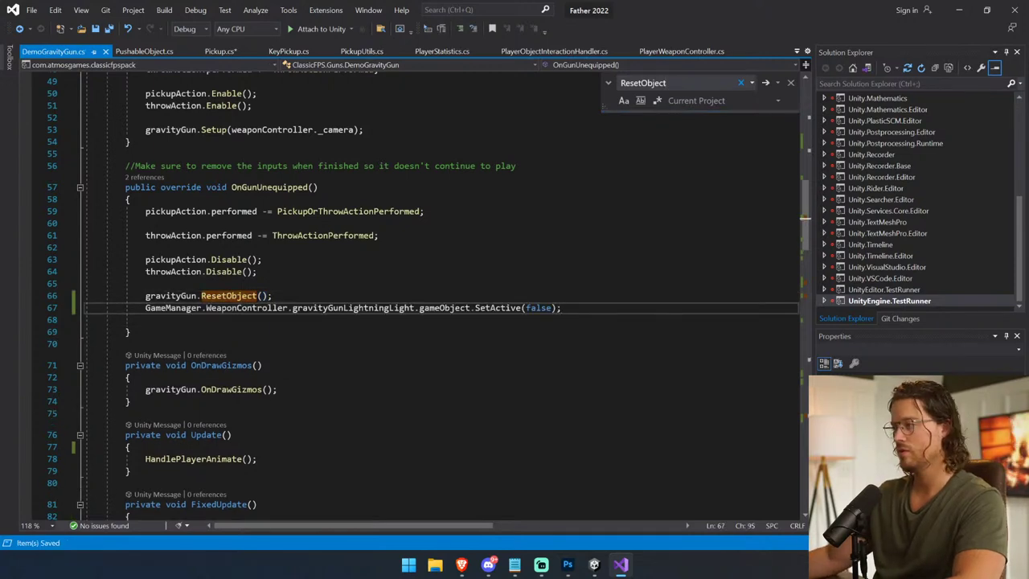
Step: Add the same gravityGunLightningLight SetActive(false) line below ResetObject() in the else branch of PickupOrThrowActionPerformed
{"action": "key", "text": "ctrl+f"}
{"action": "key", "text": "Return"}
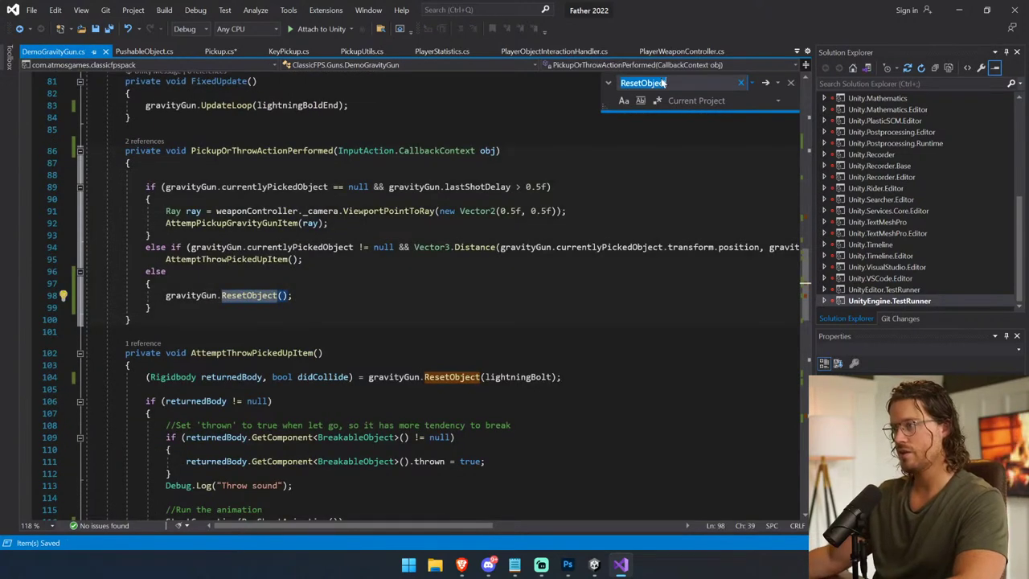
{"action": "key", "text": "Escape"}
{"action": "key", "text": "End"}
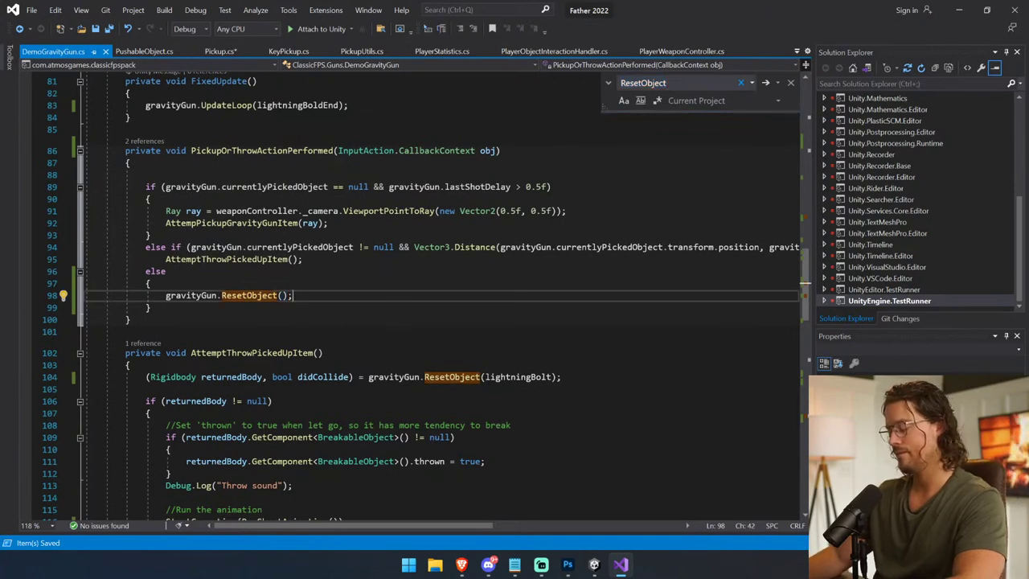
{"action": "key", "text": "Return"}
{"action": "key", "text": "ctrl+v"}
{"action": "key", "text": "ctrl+f"}
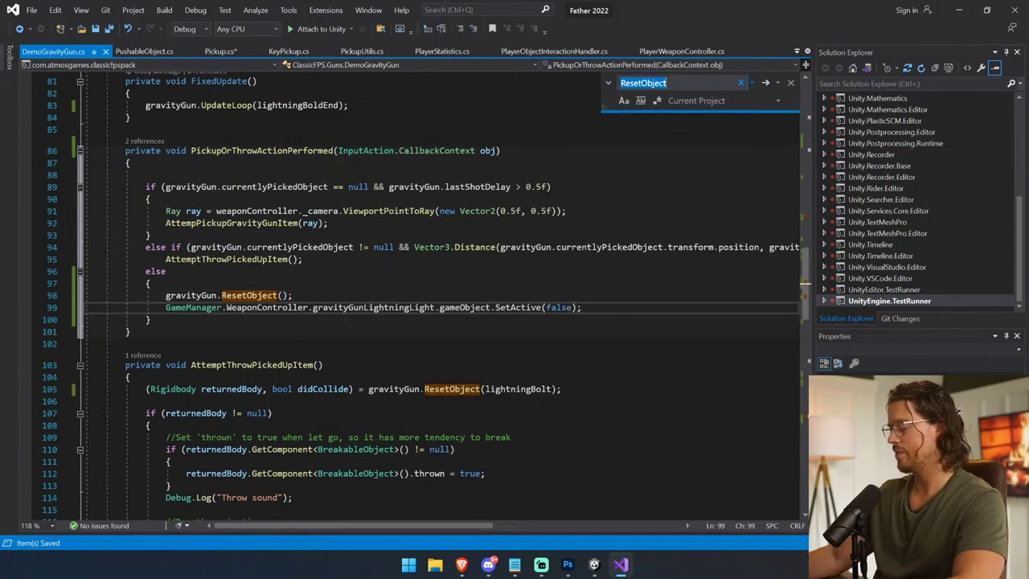
Step: Examine each ResetObject call in DemoGravityGun.cs and the ResetObject definition in PickupUtils.cs to check where the lightning light is disabled
{"action": "key", "text": "Return"}
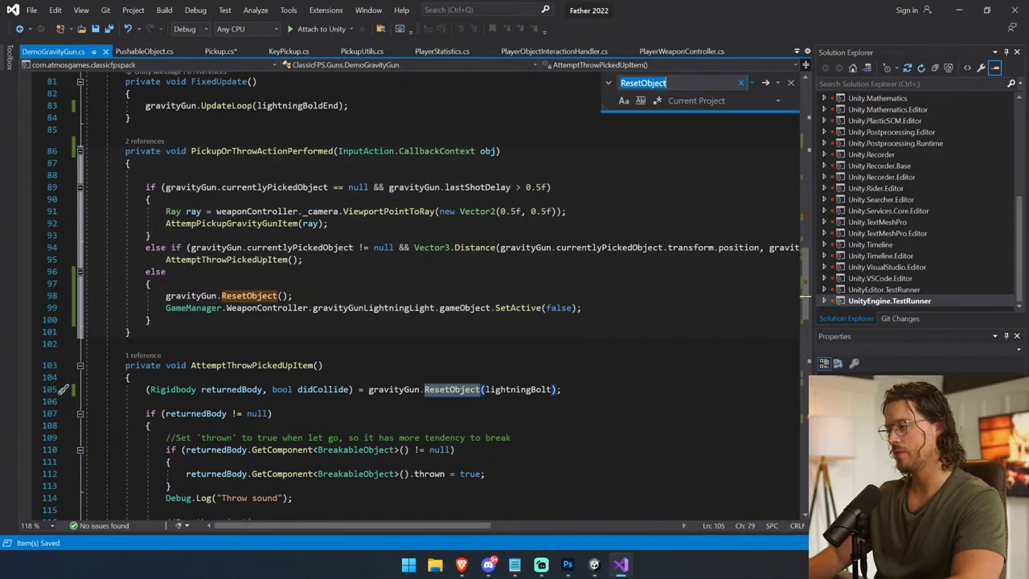
{"action": "key", "text": "Return"}
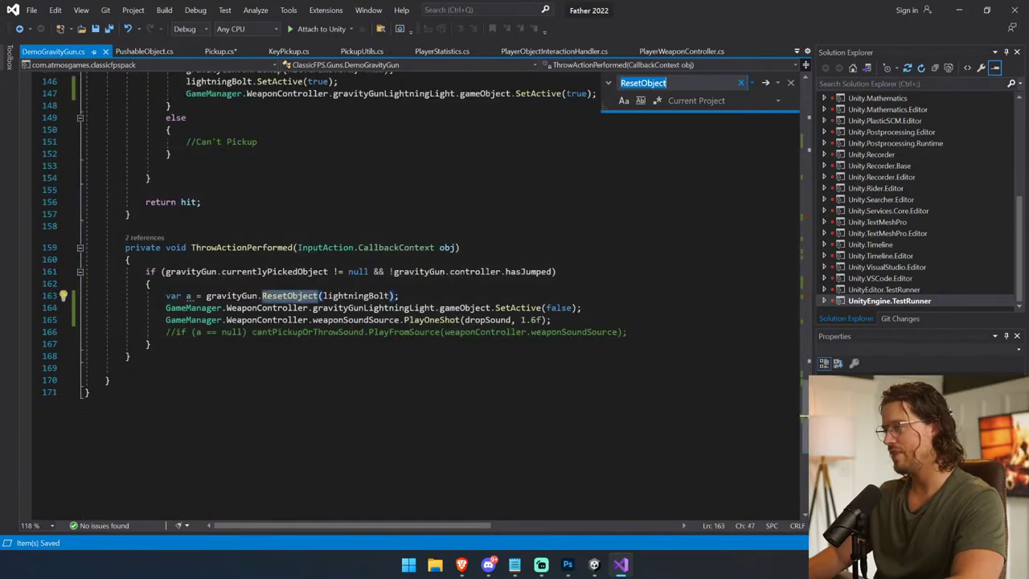
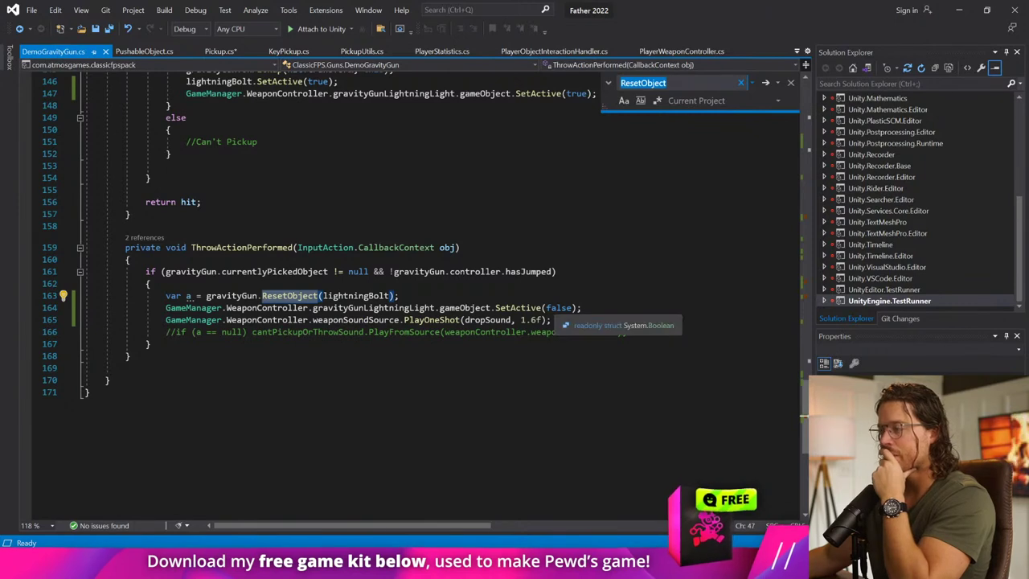
{"action": "scroll", "coordinate": [402, 297], "scroll_direction": "up", "scroll_amount": 5}
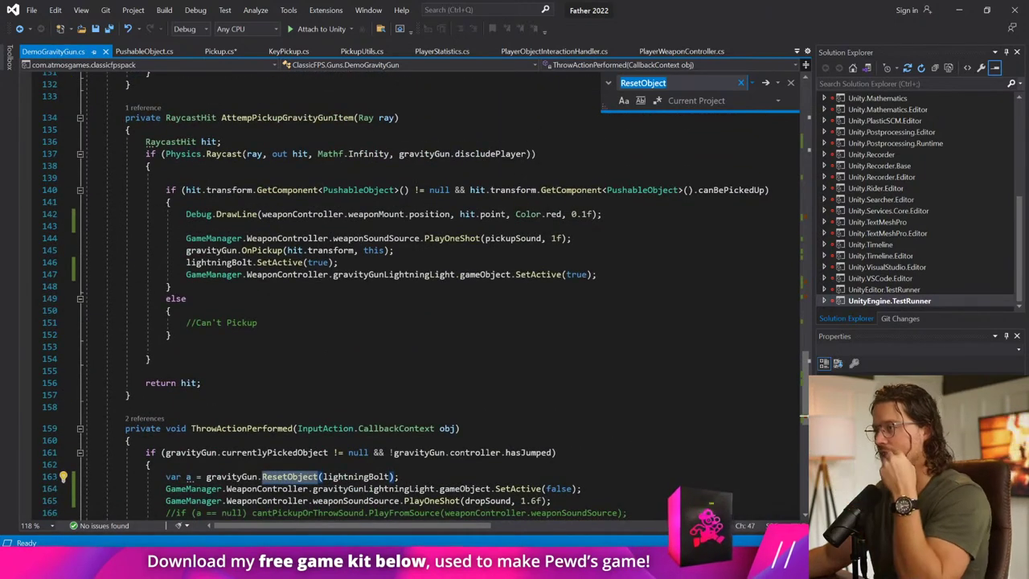
{"action": "scroll", "coordinate": [402, 297], "scroll_direction": "up", "scroll_amount": 2}
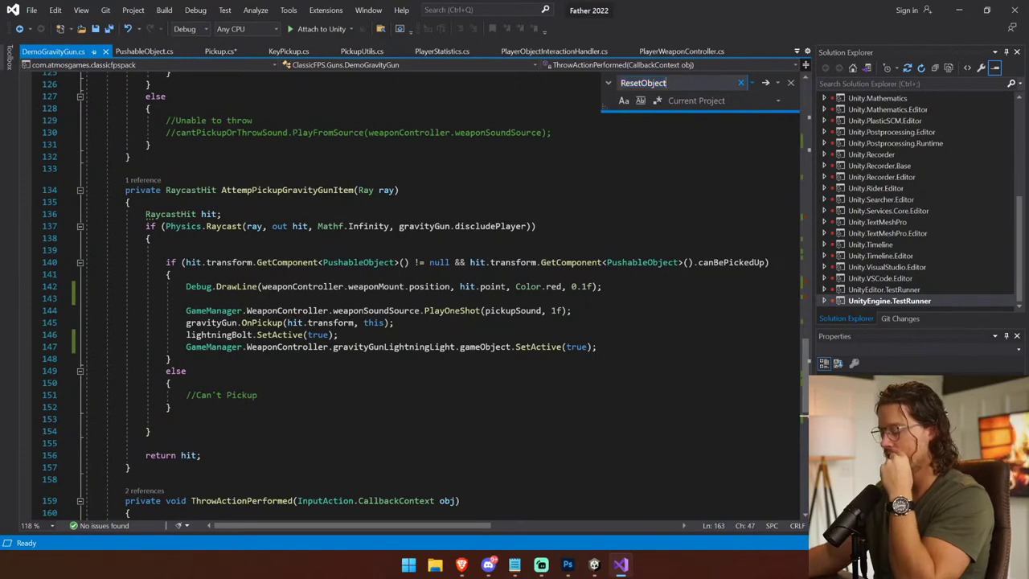
{"action": "key", "text": "Return"}
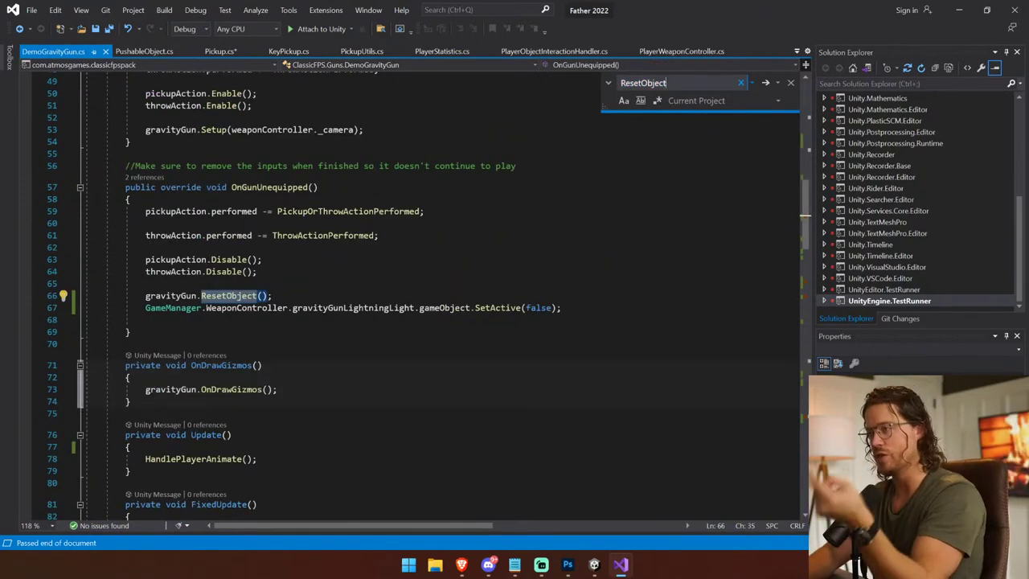
{"action": "key", "text": "Return"}
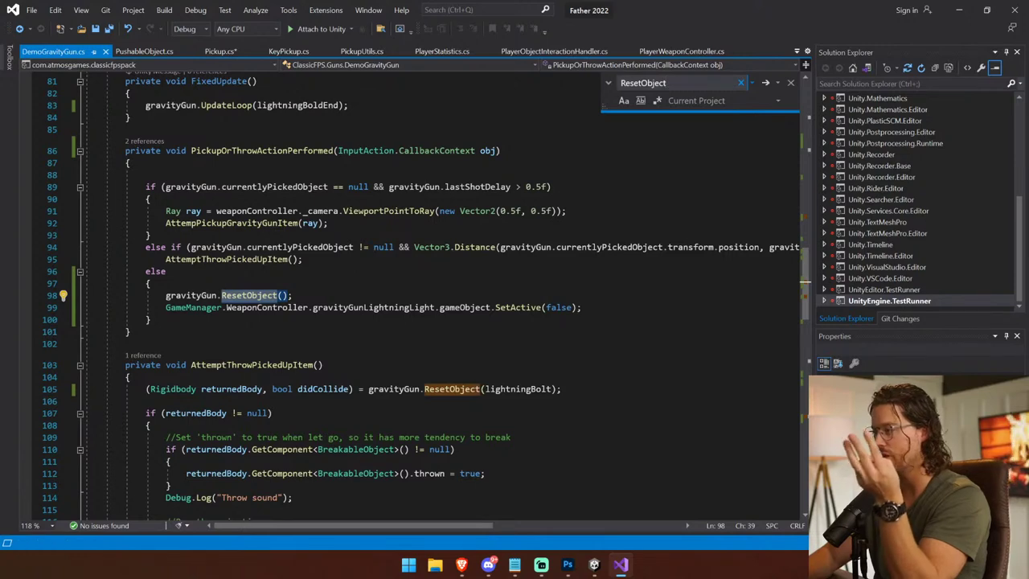
{"action": "key", "text": "Return"}
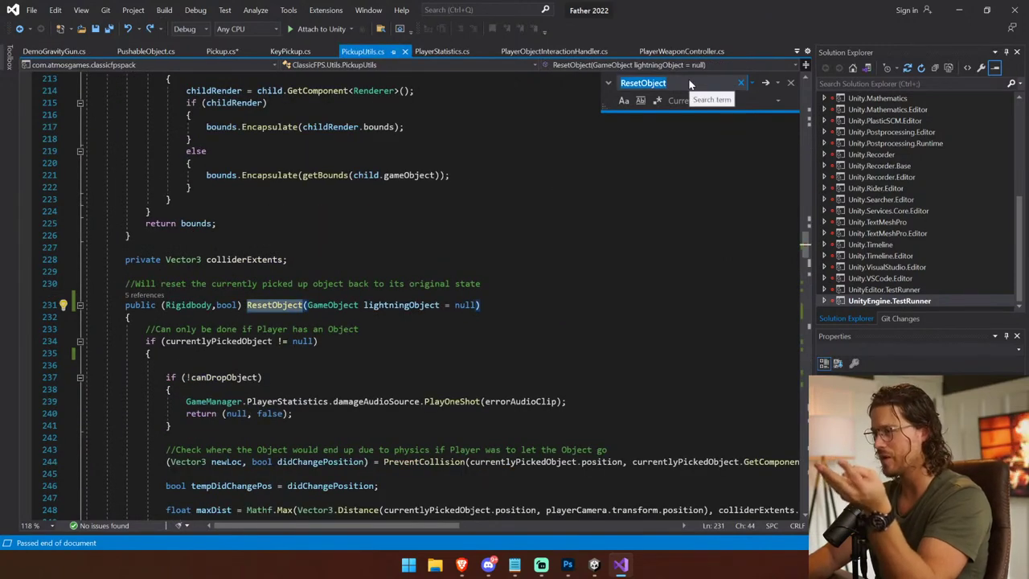
{"action": "scroll", "coordinate": [418, 306], "scroll_direction": "down", "scroll_amount": 4}
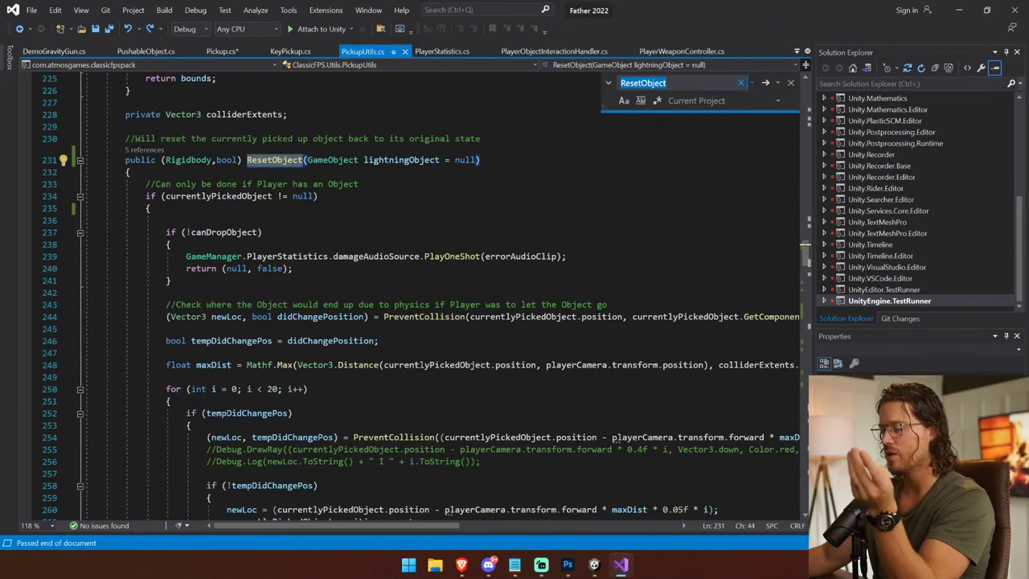
{"action": "scroll", "coordinate": [265, 366], "scroll_direction": "down", "scroll_amount": 4}
Step: Switch to Unity, clear the console and start a play test with the gravity gun equipped and the flashlight on
{"action": "left_click", "coordinate": [595, 565]}
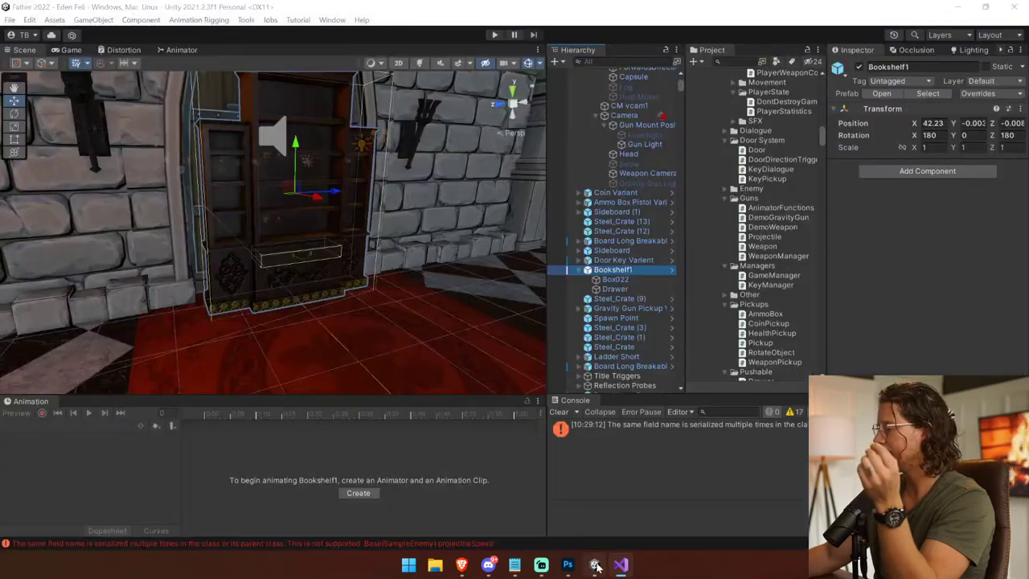
{"action": "left_click", "coordinate": [559, 412]}
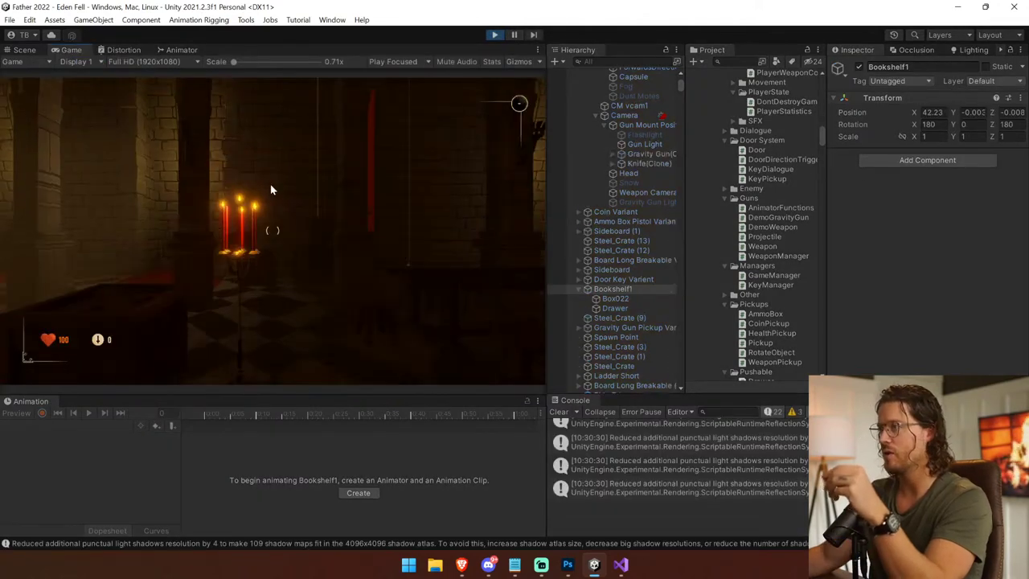
{"action": "left_click", "coordinate": [279, 194]}
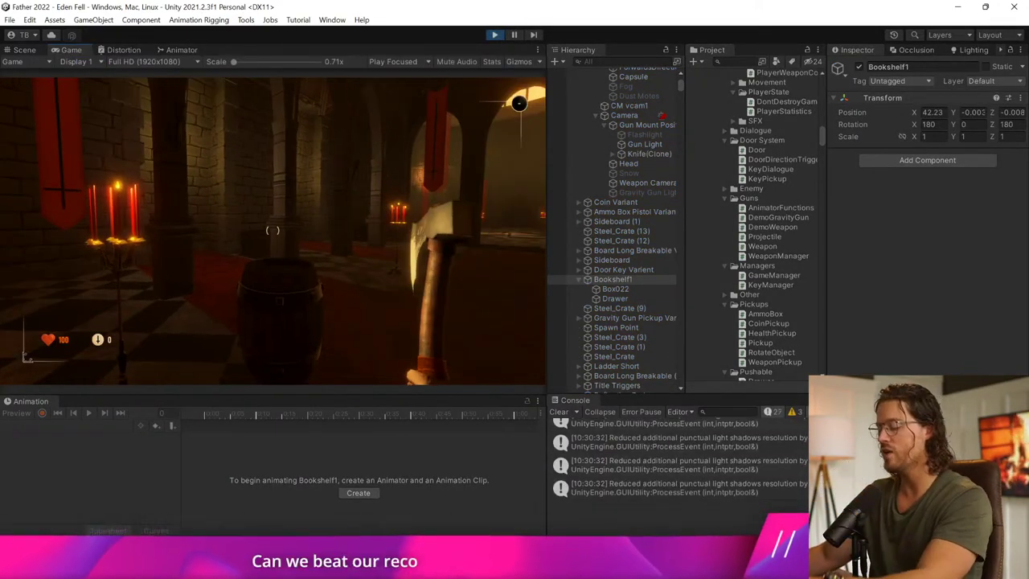
{"action": "key", "text": "2"}
{"action": "key", "text": "w"}
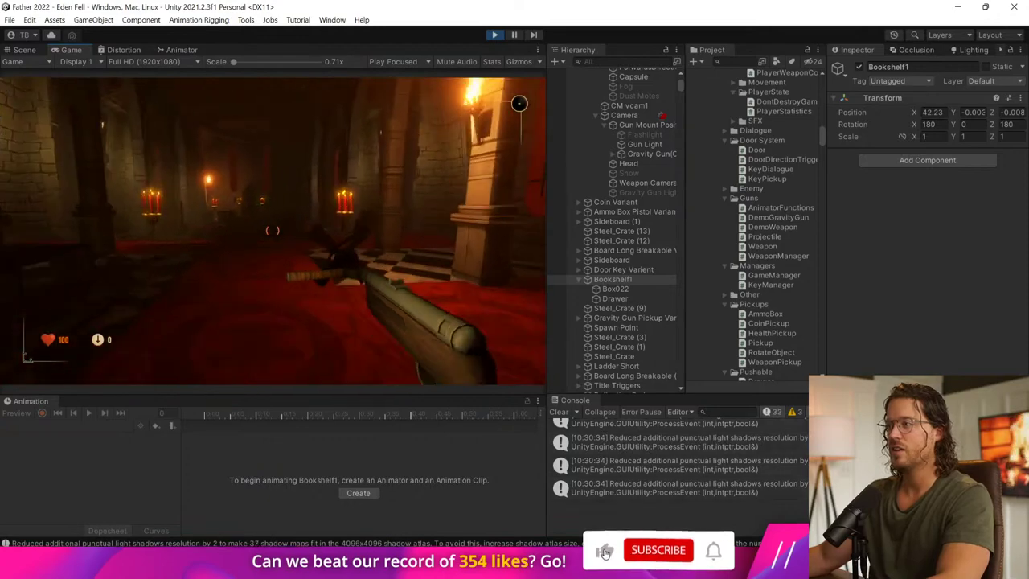
{"action": "key", "text": "f"}
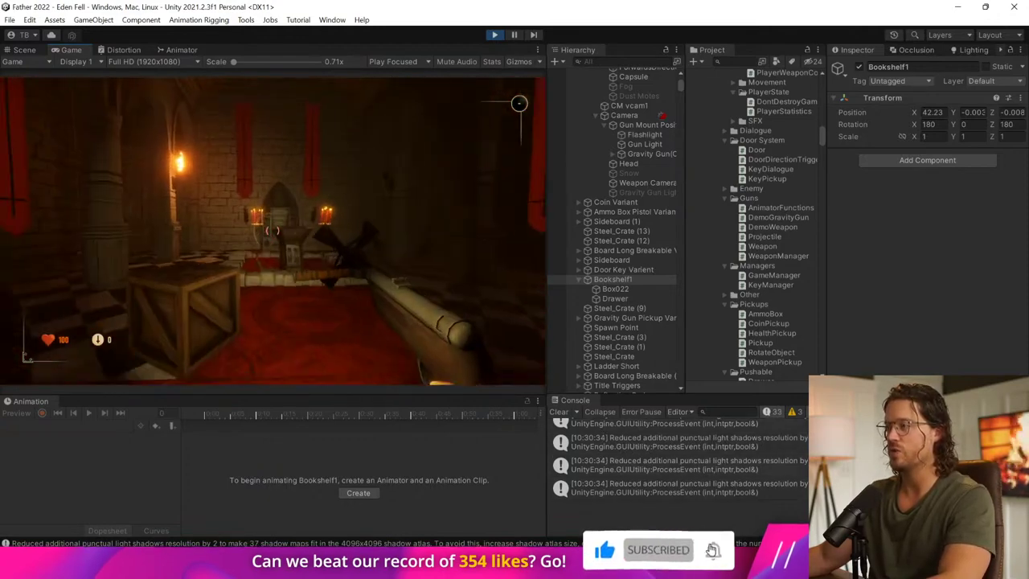
Step: Walk to the bookshelf, pick it up with the gravity gun and carry it through the hall to check the light
{"action": "key", "text": "w"}
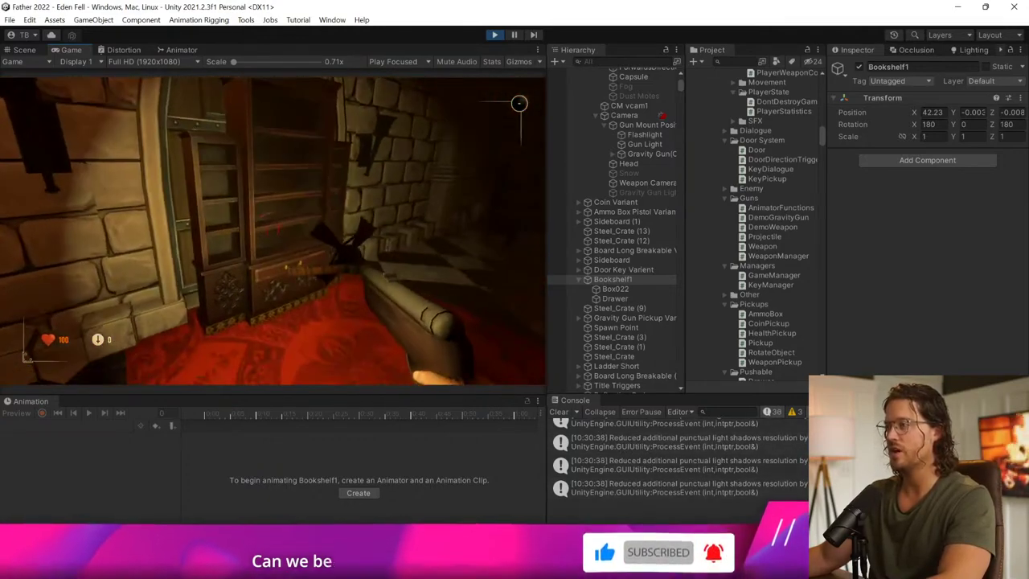
{"action": "key", "text": "d"}
{"action": "left_click", "coordinate": [272, 231]}
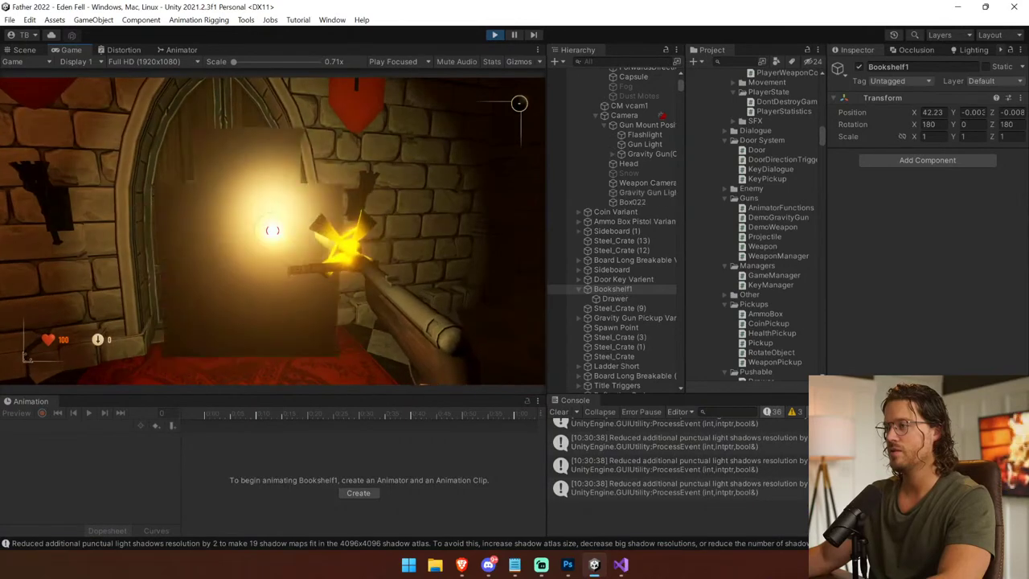
{"action": "key", "text": "w"}
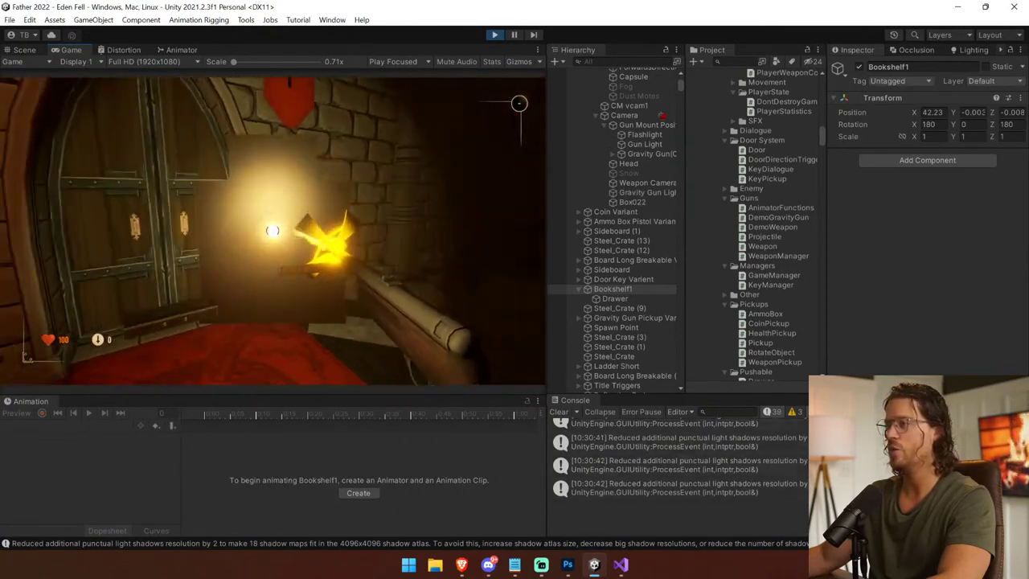
{"action": "key", "text": "d"}
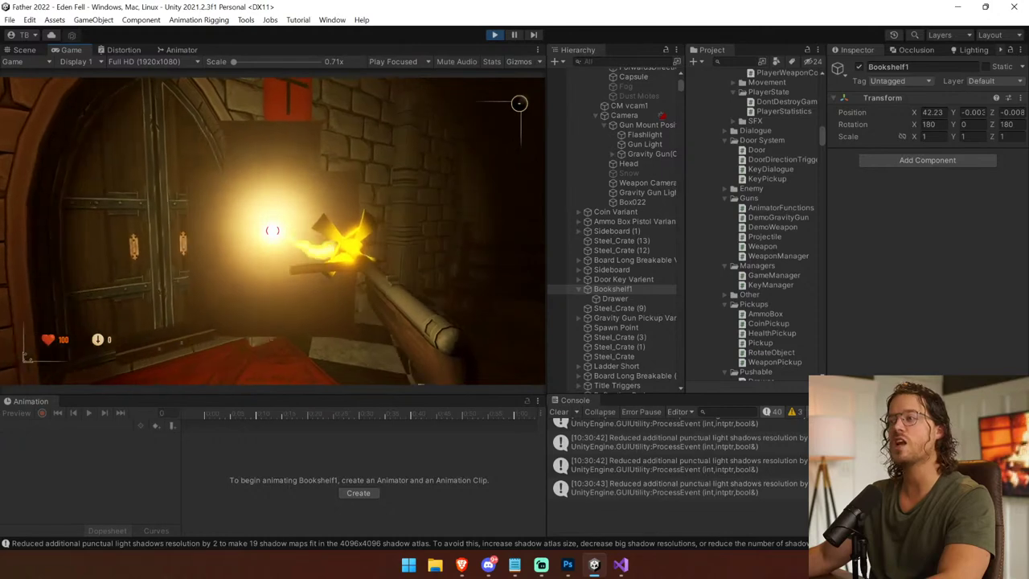
{"action": "key", "text": "w"}
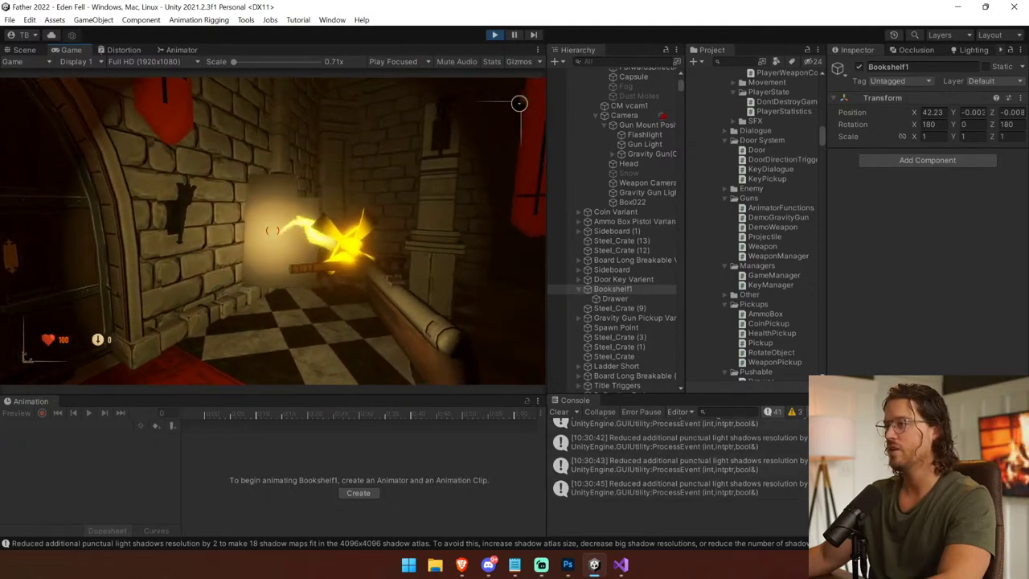
{"action": "key", "text": "w"}
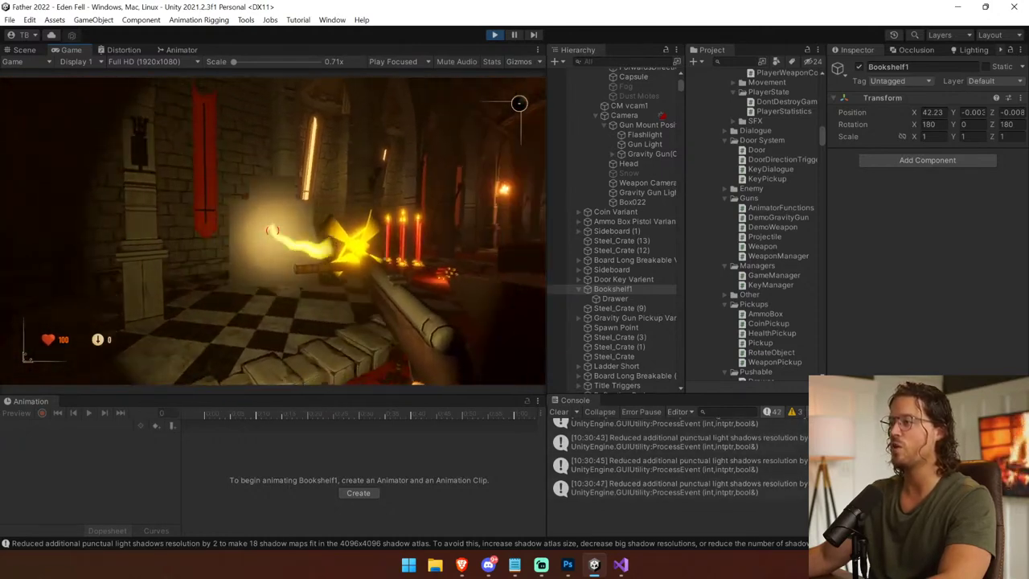
{"action": "key", "text": "w"}
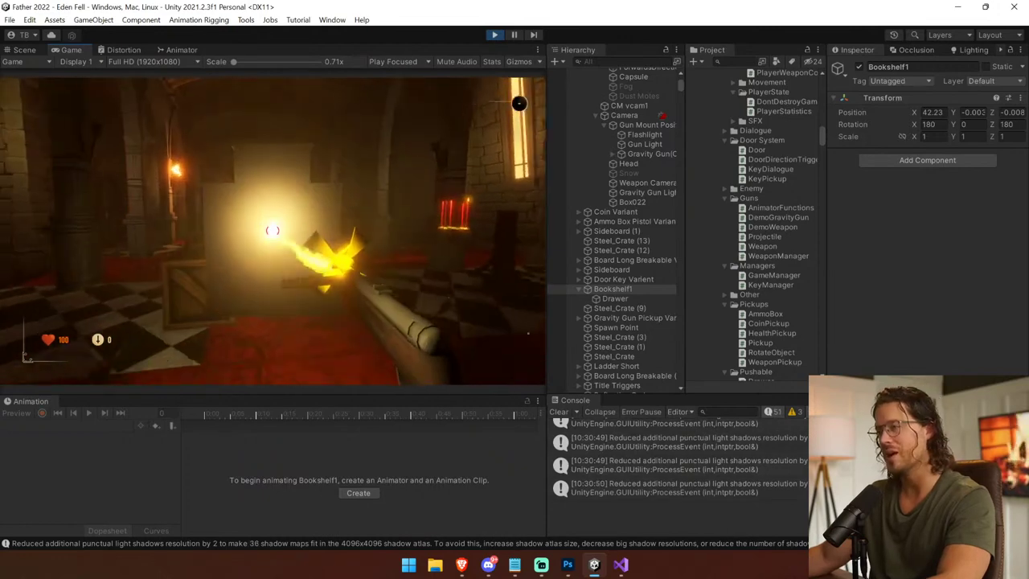
{"action": "key", "text": "w"}
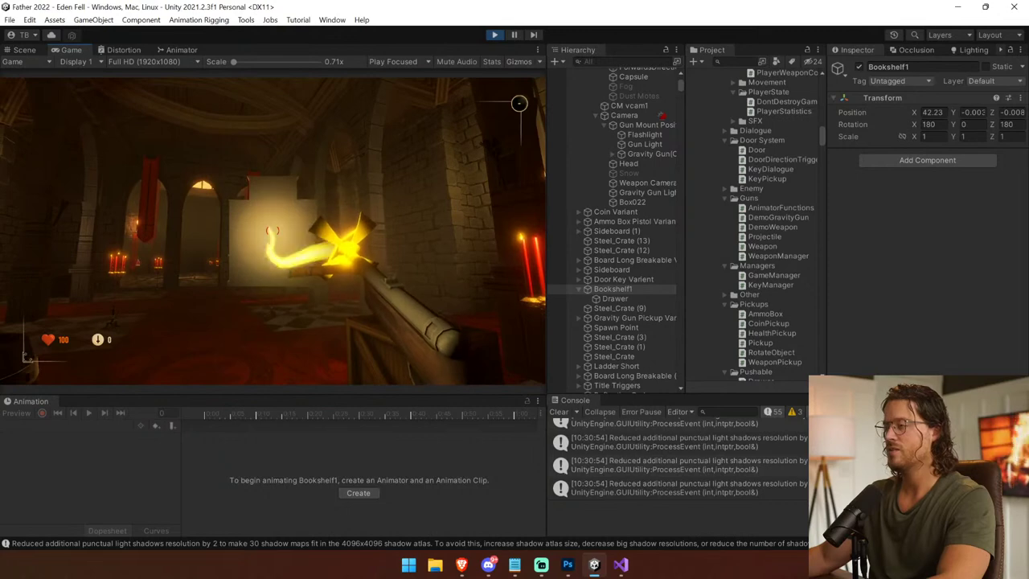
Step: Release the bookshelf, and pick up and drop the wooden crate to test the lightning light's switching
{"action": "left_click", "coordinate": [273, 231]}
{"action": "right_click", "coordinate": [272, 230]}
{"action": "right_click", "coordinate": [272, 231]}
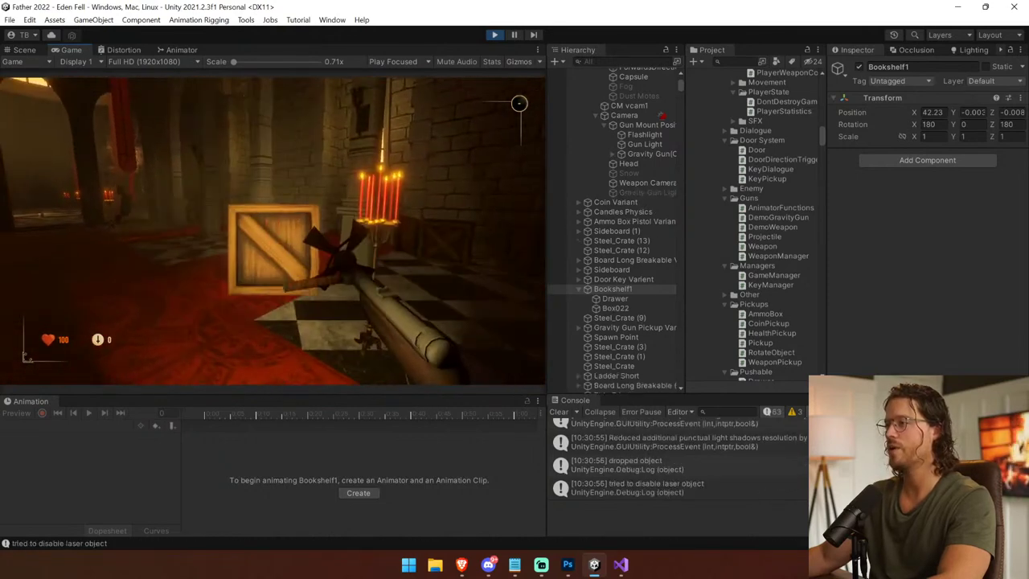
{"action": "right_click", "coordinate": [272, 231]}
{"action": "right_click", "coordinate": [273, 231]}
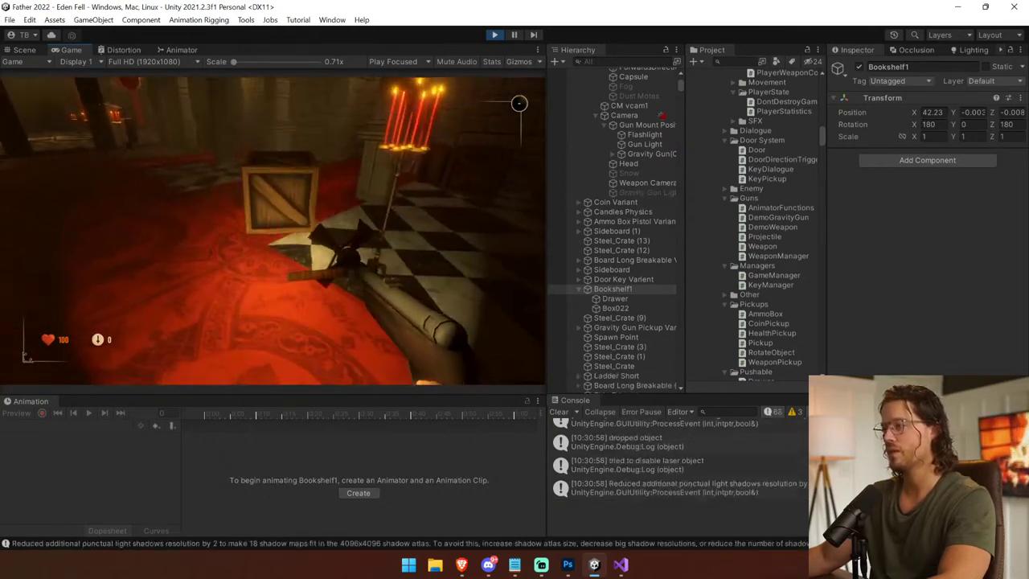
Step: Pick up and drop the wooden barrel with the gravity gun to test the light, while lowering the system volume
{"action": "key", "text": "w"}
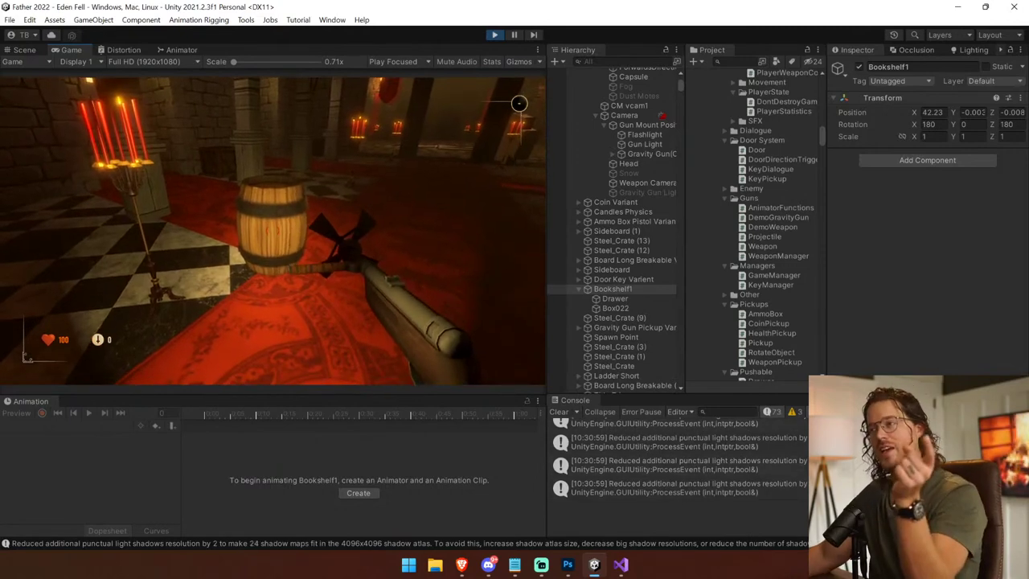
{"action": "key", "text": "w"}
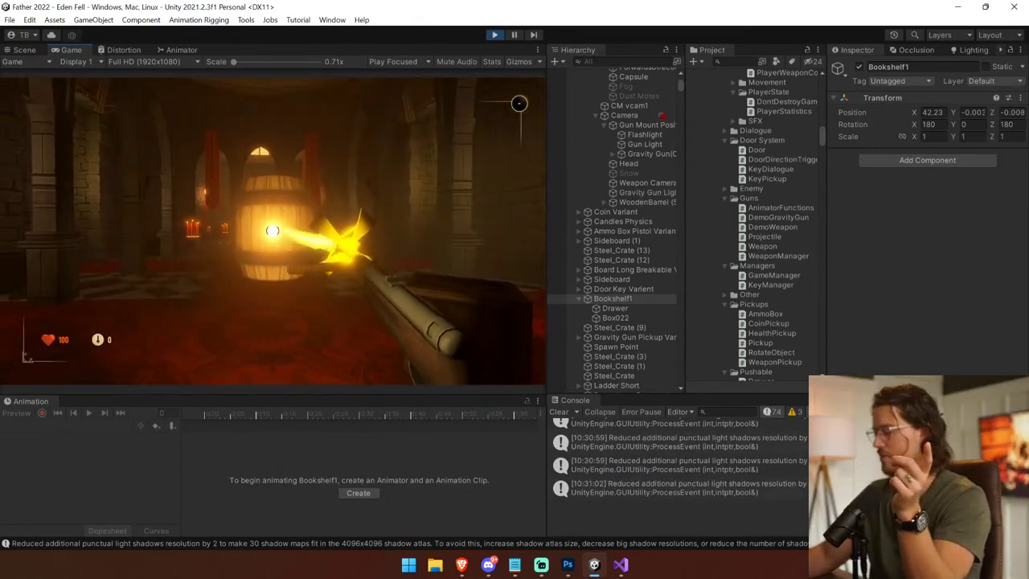
{"action": "key", "text": "XF86AudioLowerVolume"}
{"action": "left_click", "coordinate": [273, 230]}
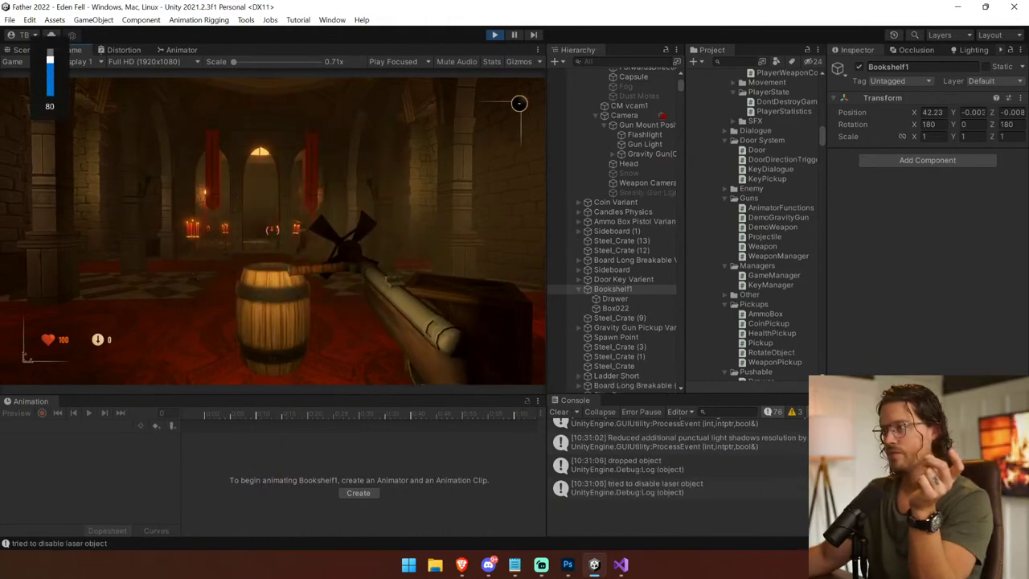
{"action": "left_click", "coordinate": [272, 230]}
{"action": "left_click", "coordinate": [272, 230]}
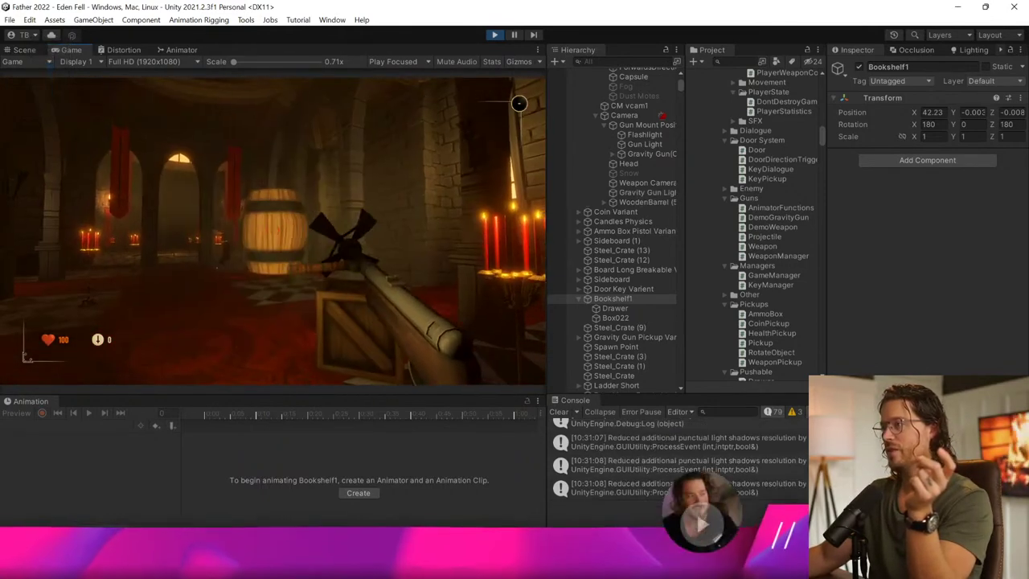
Step: Pick up and drop the crate, and throw the barrel to test the light, with the system volume lowered further
{"action": "key", "text": "e"}
{"action": "key", "text": "e"}
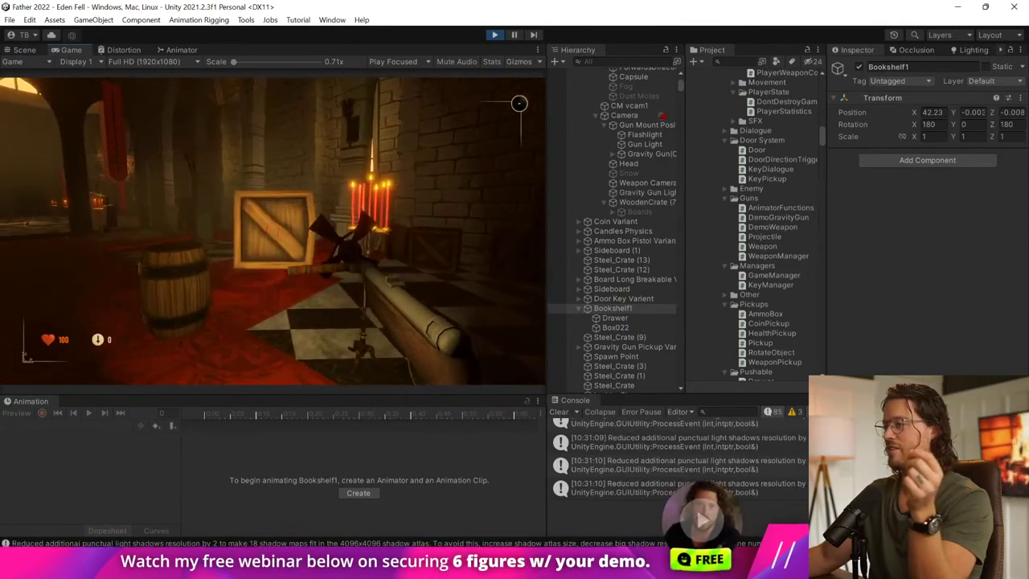
{"action": "key", "text": "XF86AudioLowerVolume"}
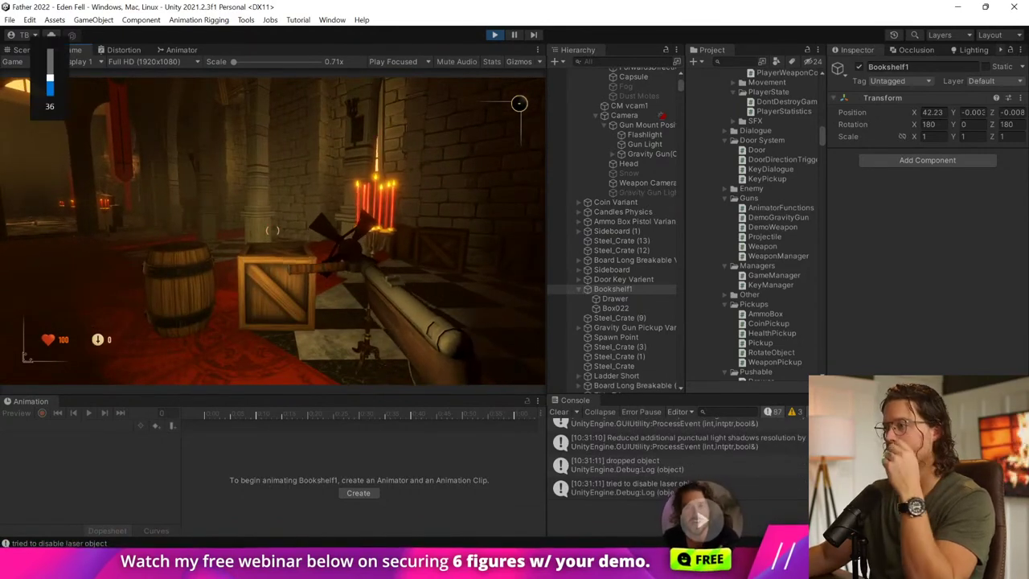
{"action": "left_click", "coordinate": [272, 229]}
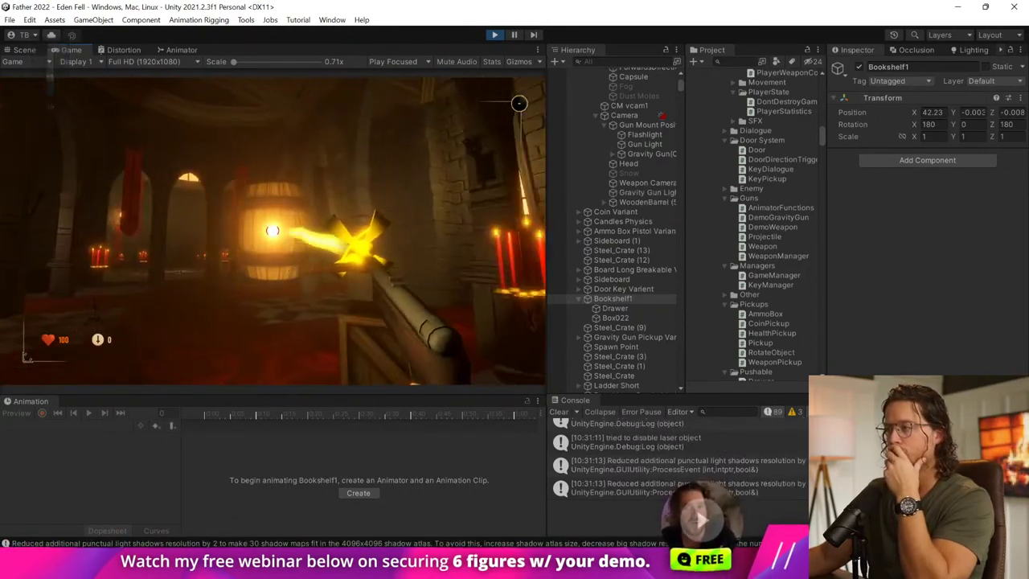
{"action": "left_click", "coordinate": [272, 231]}
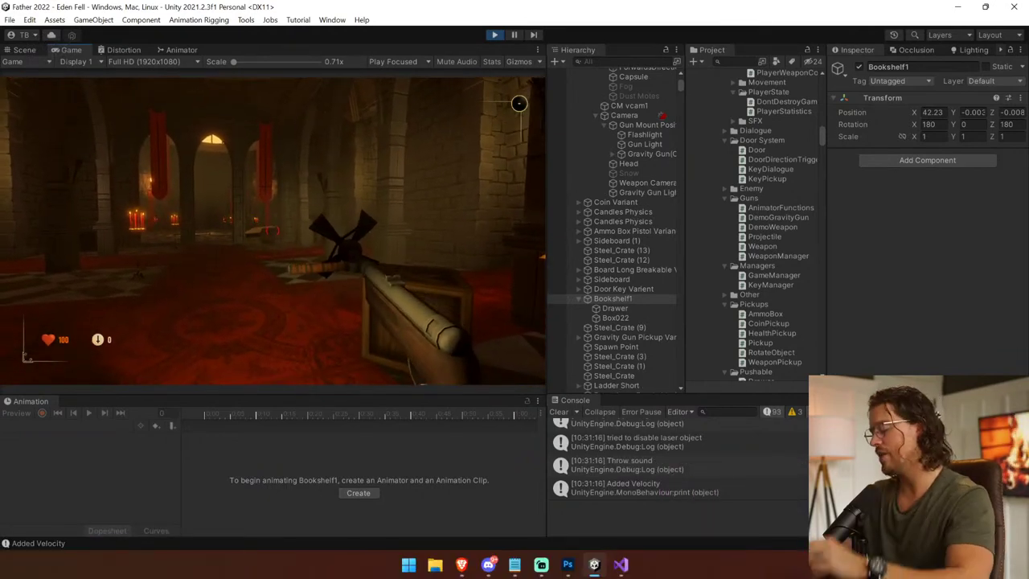
Step: Return to the fallen bookshelf and pick it up again with the gravity gun to check how it behaves
{"action": "key", "text": "w"}
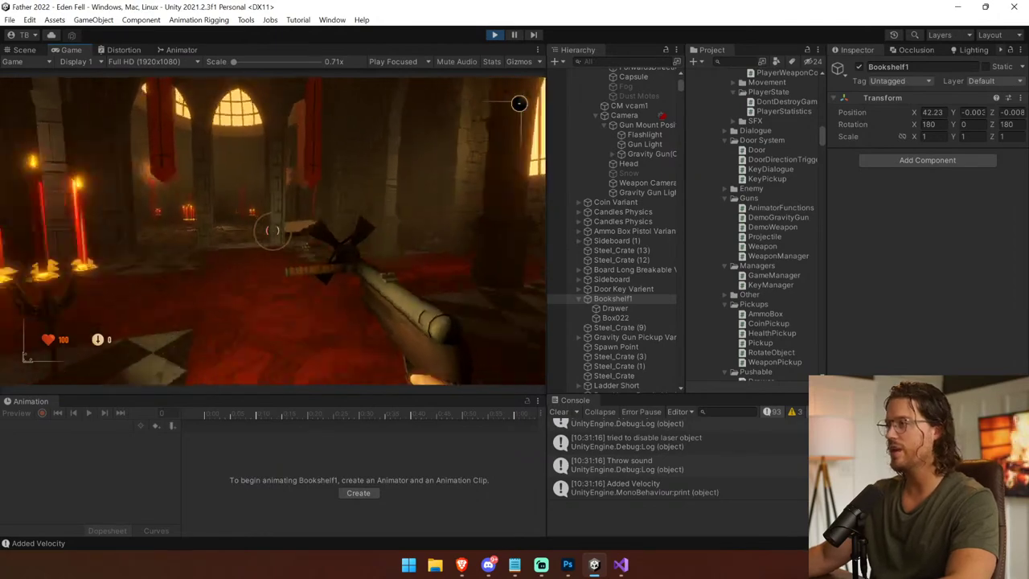
{"action": "key", "text": "w"}
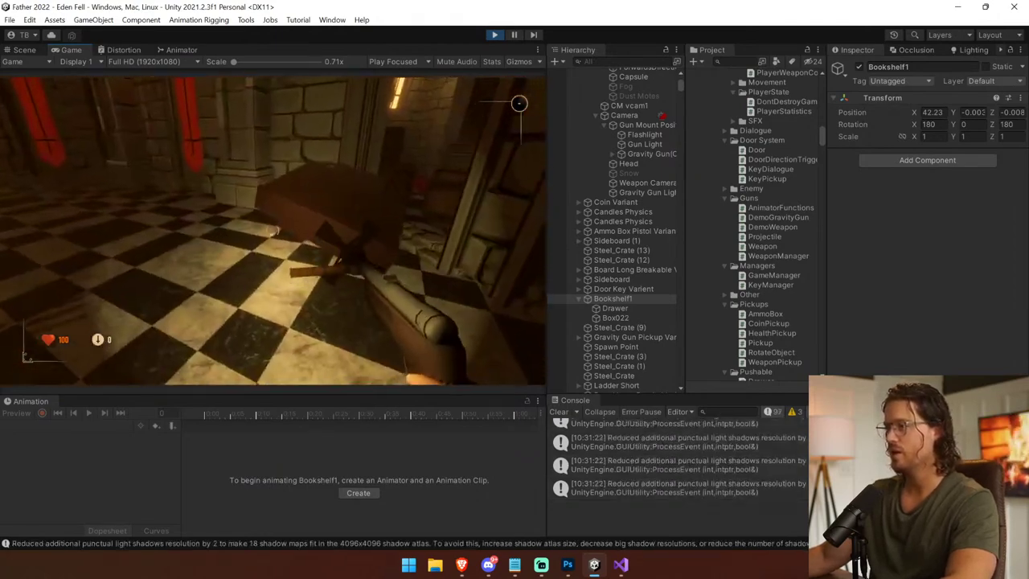
{"action": "left_click", "coordinate": [272, 231]}
{"action": "key", "text": "w"}
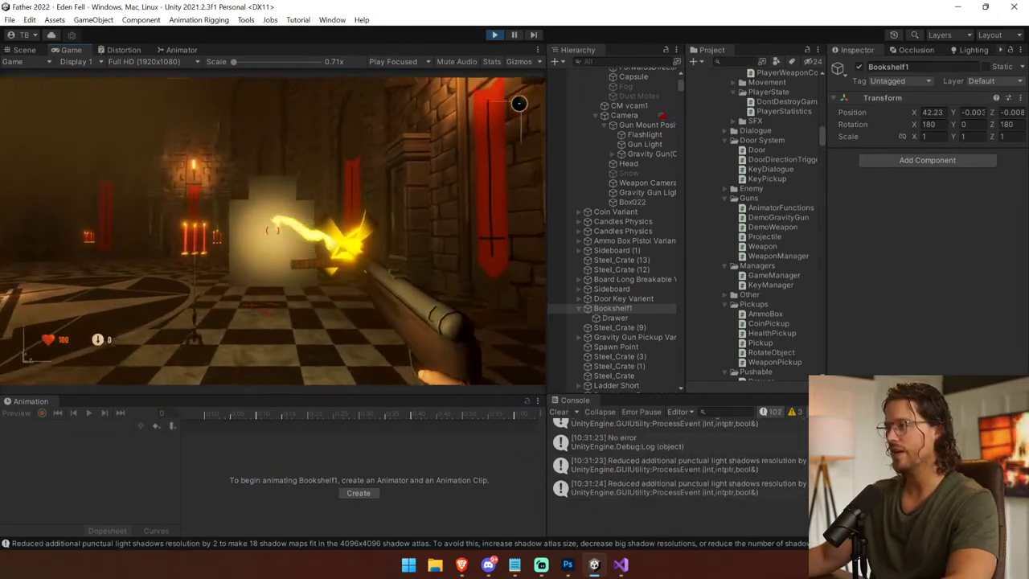
Step: Pause play mode while holding the bookshelf and examine it beside the gravity gun in the scene view
{"action": "key", "text": "w"}
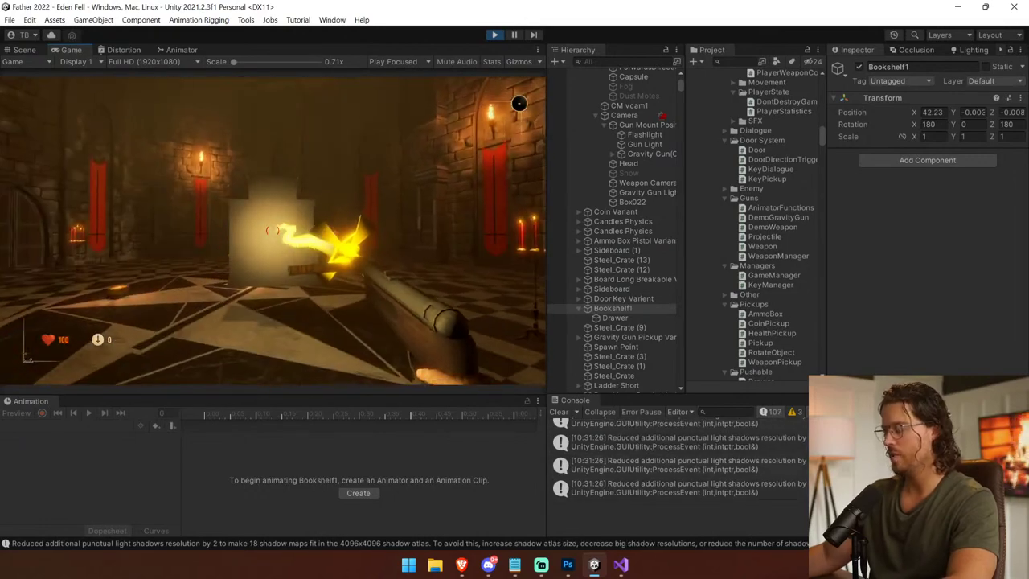
{"action": "key", "text": "ctrl+shift+p"}
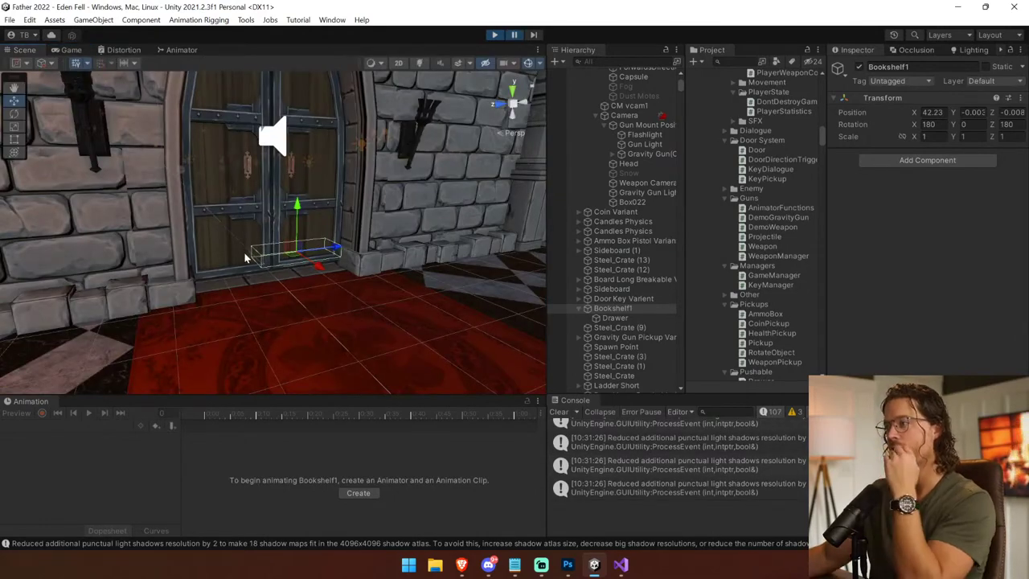
{"action": "right_click_drag", "start_coordinate": [246, 255], "coordinate": [34, 188]}
{"action": "key", "text": "w"}
{"action": "key", "text": "w"}
{"action": "key", "text": "d"}
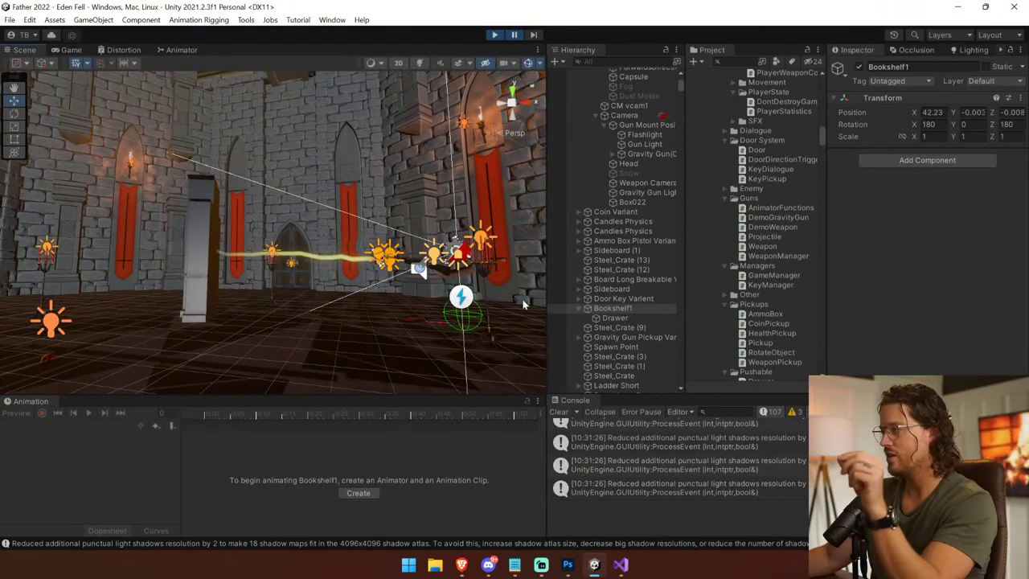
Step: Select the Gravity Gun Lightning Light and examine how its range reaches towards the held bookshelf
{"action": "left_click", "coordinate": [648, 192]}
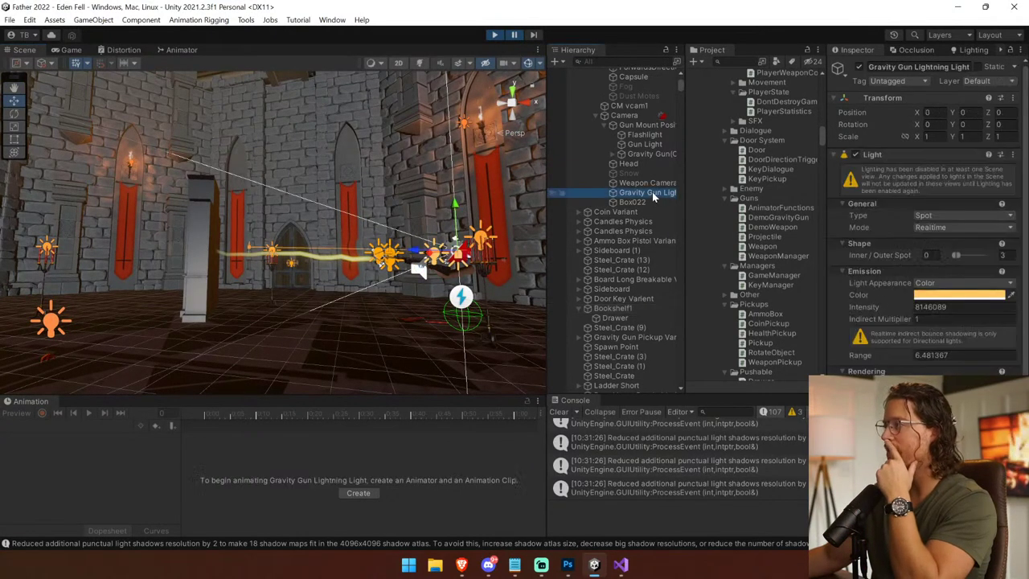
{"action": "scroll", "coordinate": [652, 222], "scroll_direction": "up", "scroll_amount": 5}
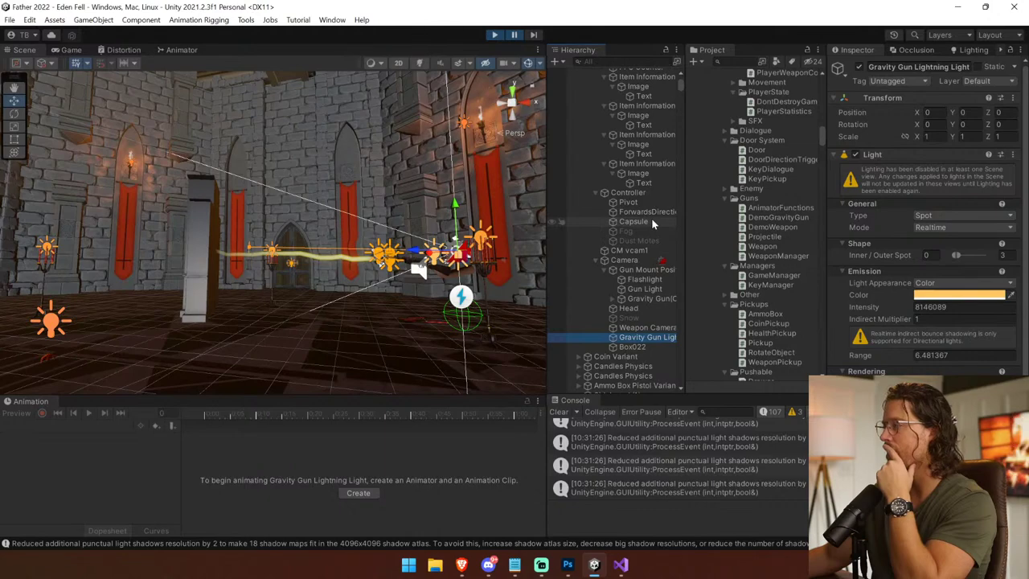
{"action": "left_click", "coordinate": [612, 269]}
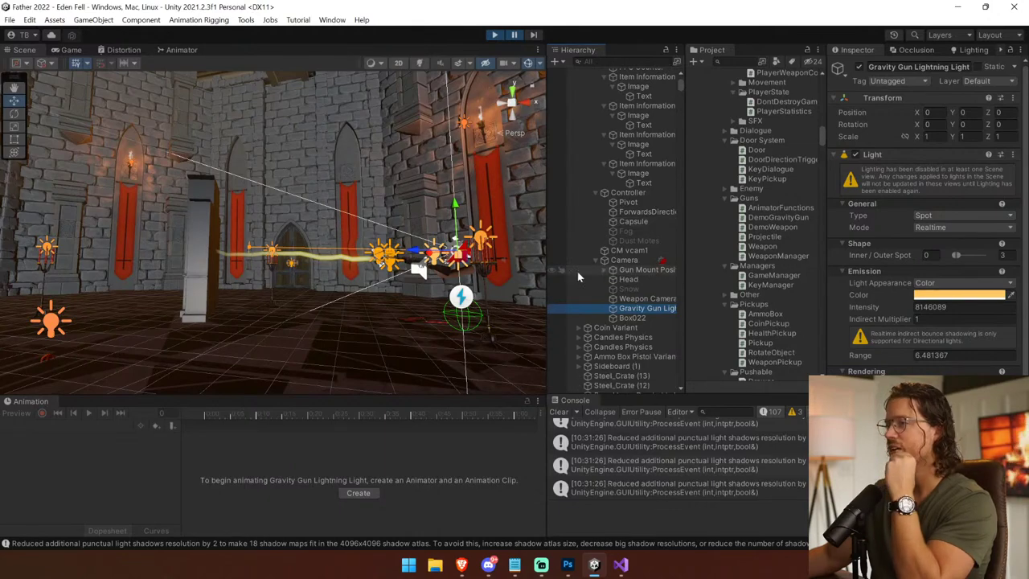
{"action": "key", "text": "f"}
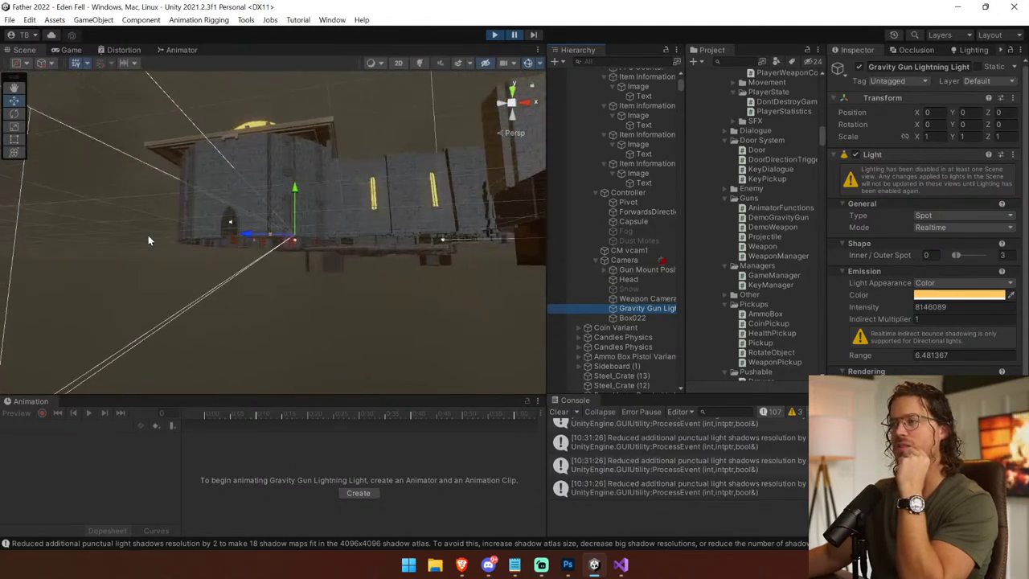
{"action": "scroll", "coordinate": [148, 235], "scroll_direction": "up", "scroll_amount": 5}
{"action": "left_click_drag", "start_coordinate": [144, 234], "coordinate": [210, 178], "text": "alt"}
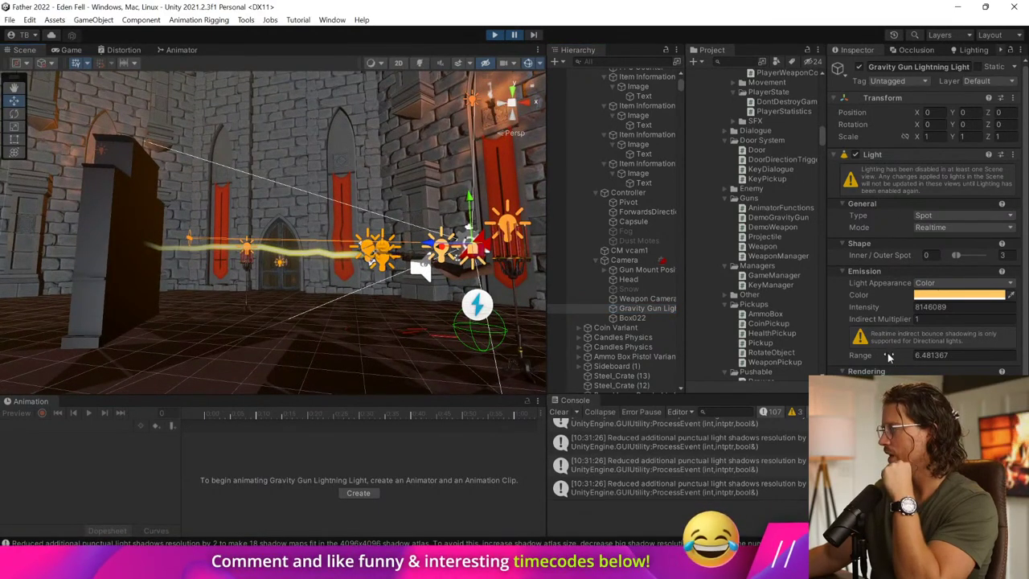
{"action": "left_click_drag", "start_coordinate": [918, 356], "coordinate": [910, 355]}
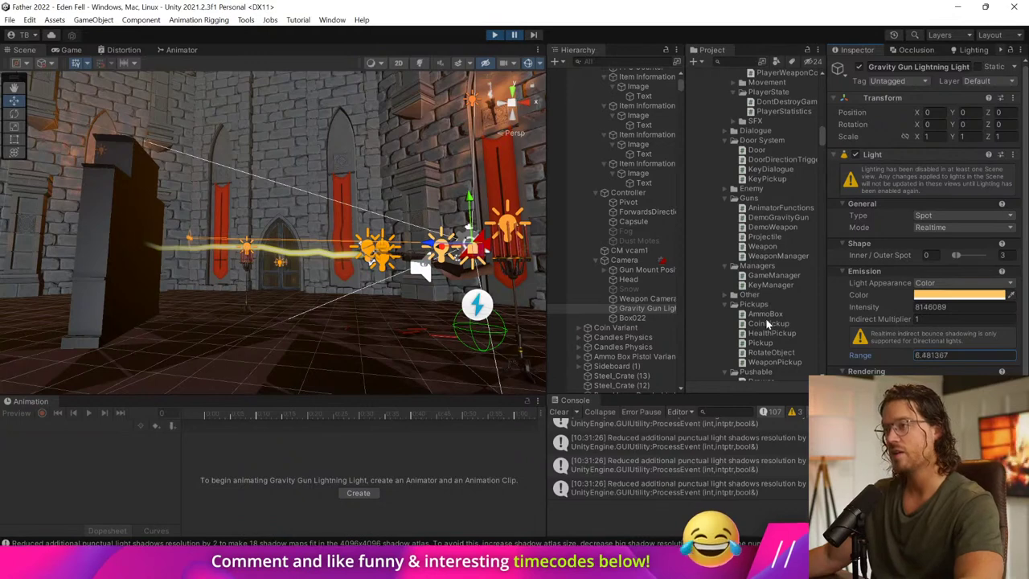
{"action": "middle_click_drag", "start_coordinate": [153, 229], "coordinate": [404, 270]}
{"action": "scroll", "coordinate": [287, 265], "scroll_direction": "up", "scroll_amount": 1}
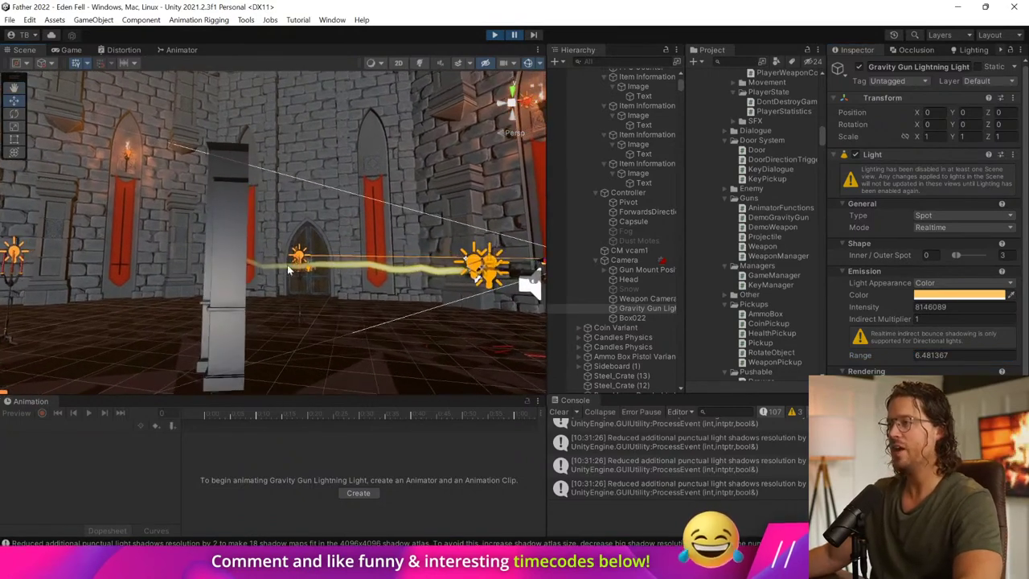
Step: Select the held bookshelf Box022, set its rotation handle to global orientation at the pivot, and expand its Pushable Object settings
{"action": "left_click", "coordinate": [245, 236]}
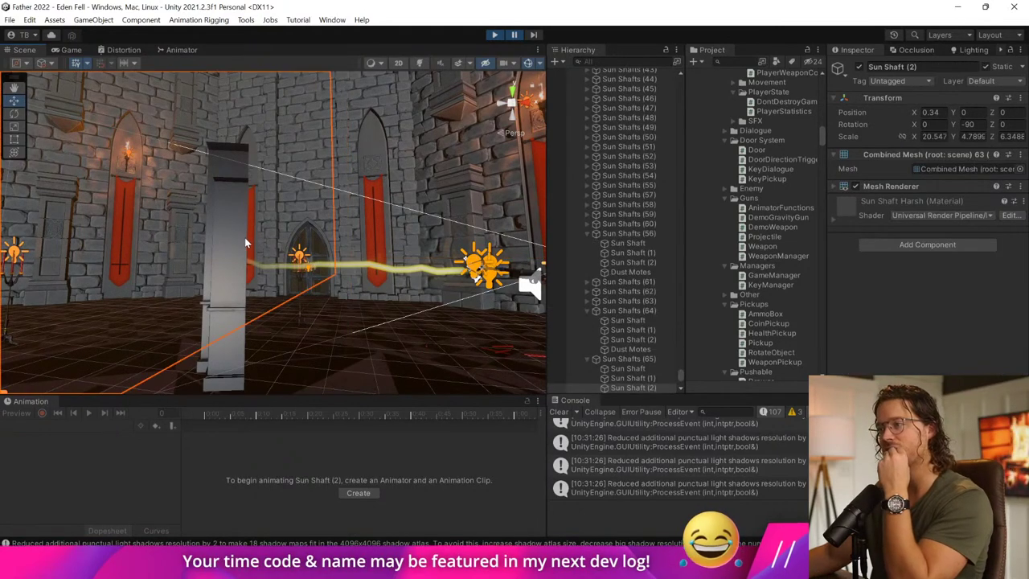
{"action": "left_click", "coordinate": [243, 239]}
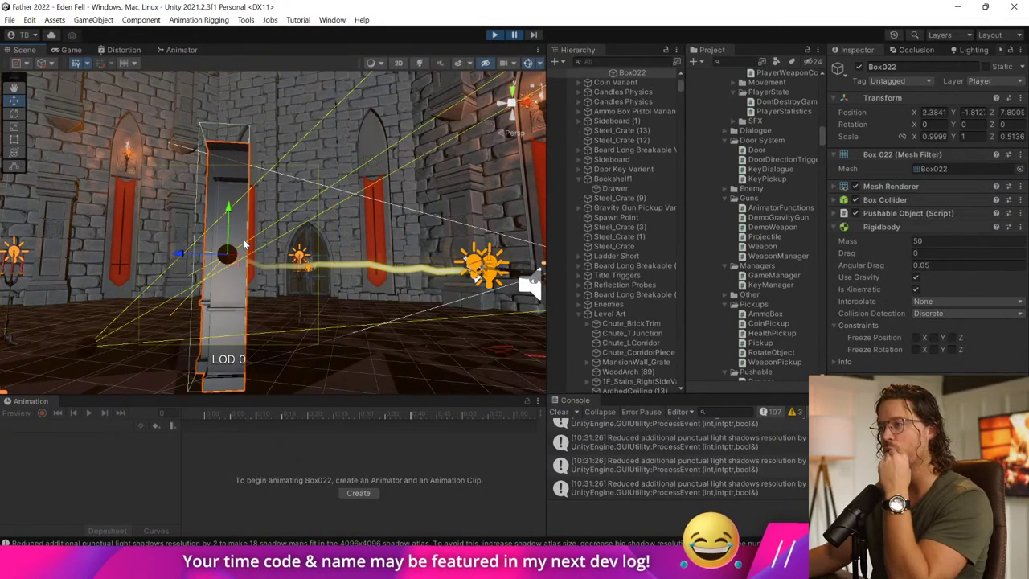
{"action": "left_click", "coordinate": [14, 114]}
{"action": "left_click", "coordinate": [46, 65]}
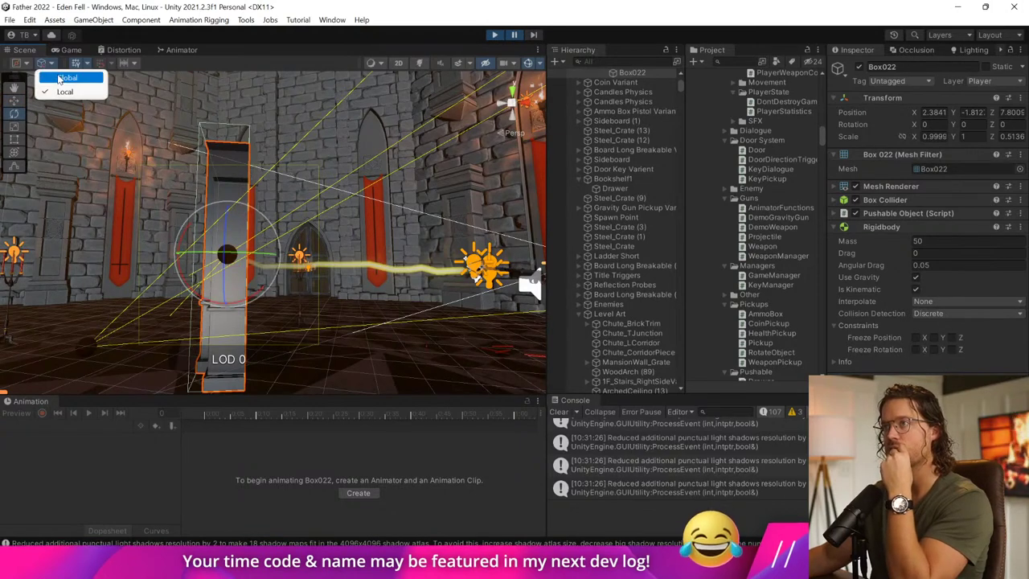
{"action": "left_click", "coordinate": [48, 78]}
{"action": "left_click", "coordinate": [19, 63]}
{"action": "left_click", "coordinate": [38, 91]}
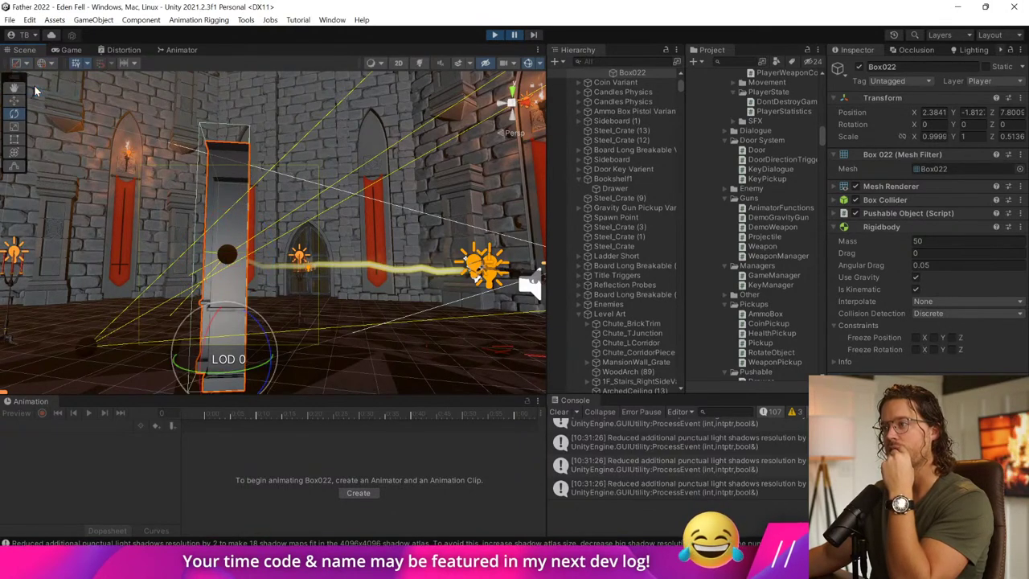
{"action": "middle_click_drag", "start_coordinate": [370, 345], "coordinate": [288, 303]}
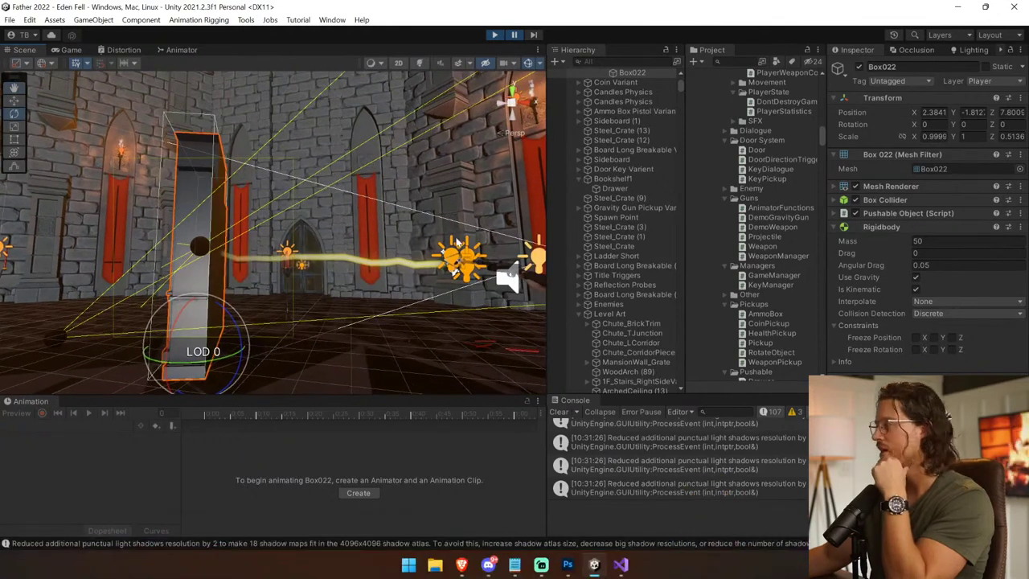
{"action": "left_click", "coordinate": [945, 214]}
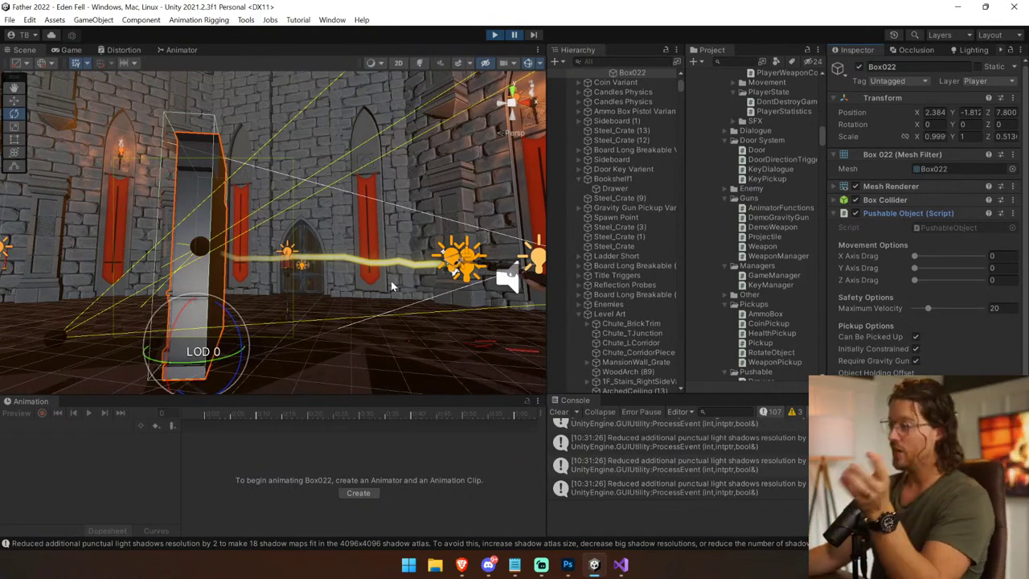
Step: Widen the hierarchy area and extend the Gravity Gun Lightning Light's range in the scene to about 8.36, past the bookshelf
{"action": "left_click", "coordinate": [451, 258]}
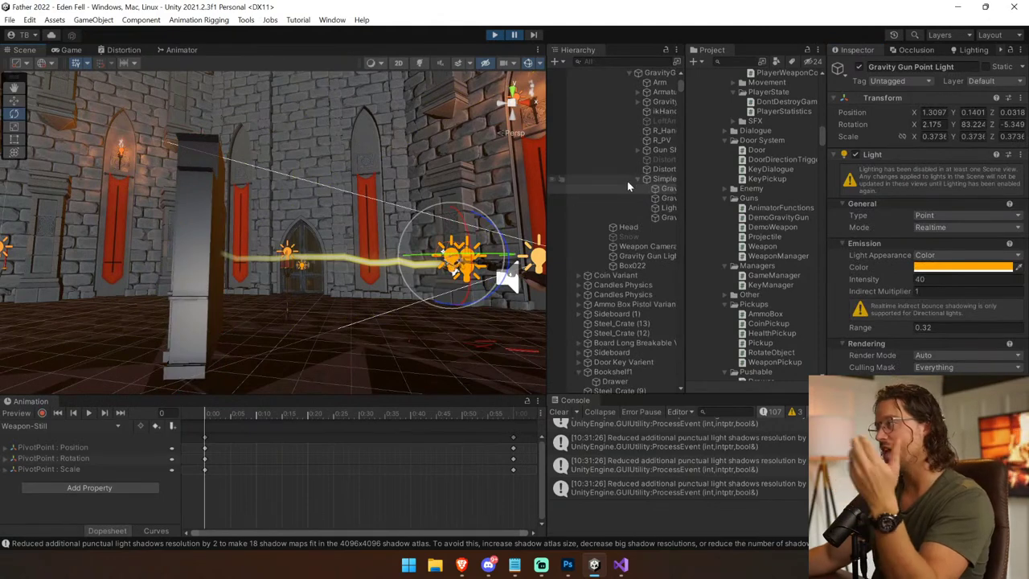
{"action": "left_click_drag", "start_coordinate": [544, 232], "coordinate": [471, 235]}
{"action": "left_click", "coordinate": [628, 258]}
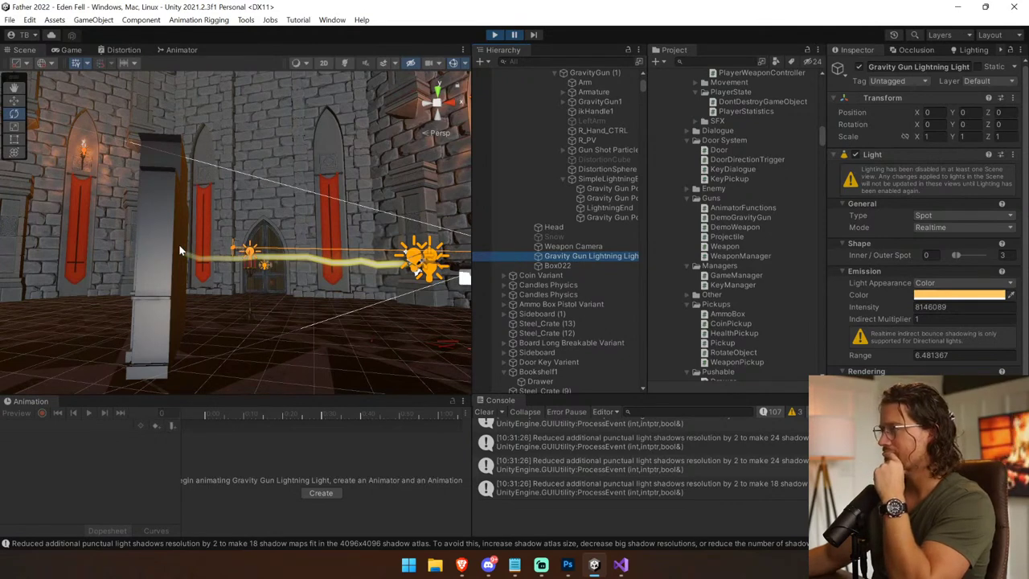
{"action": "left_click_drag", "start_coordinate": [234, 251], "coordinate": [213, 256]}
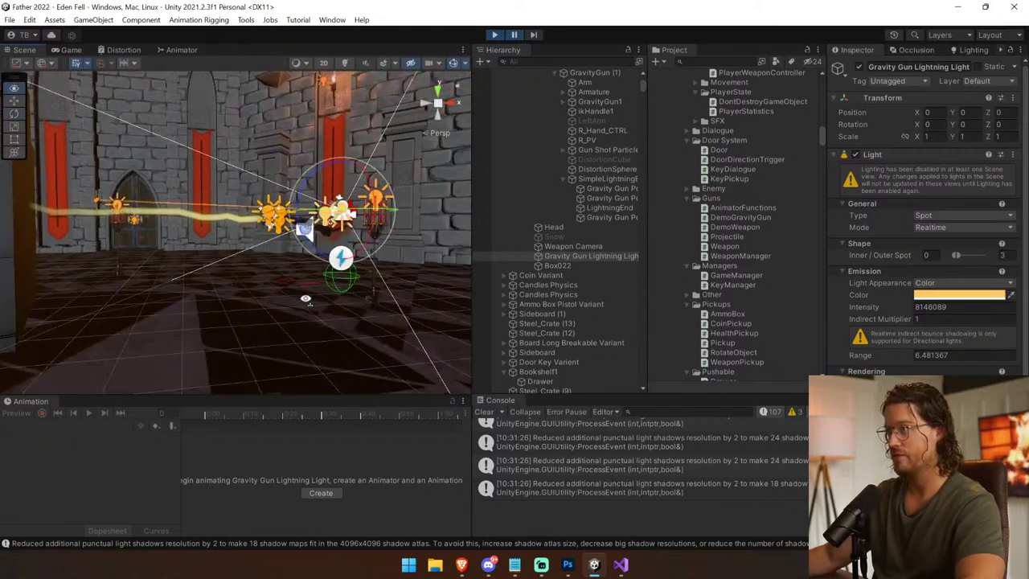
{"action": "middle_click_drag", "start_coordinate": [308, 299], "coordinate": [392, 319]}
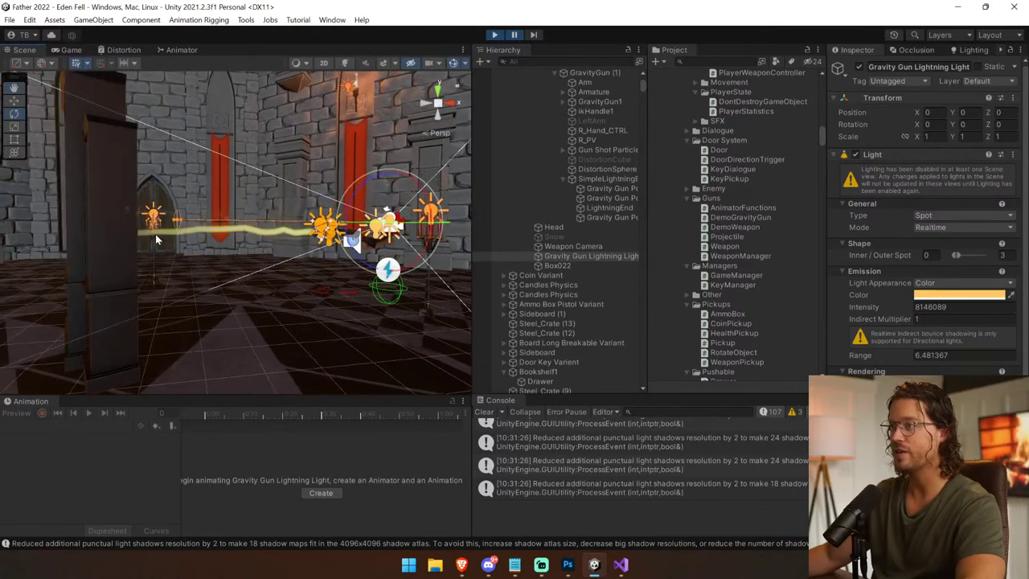
{"action": "left_click_drag", "start_coordinate": [176, 218], "coordinate": [45, 230]}
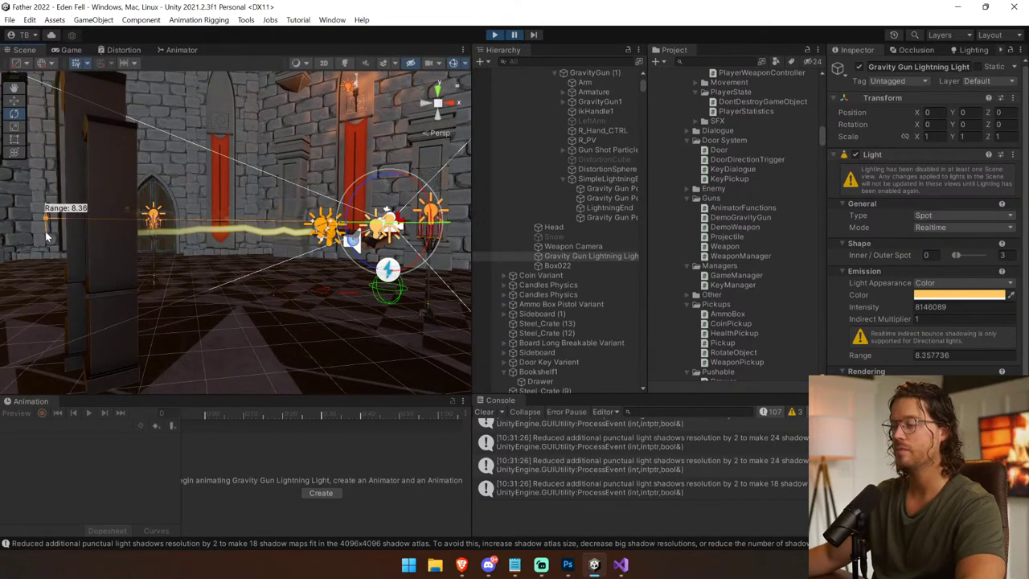
{"action": "left_click_drag", "start_coordinate": [236, 241], "coordinate": [231, 216], "text": "alt"}
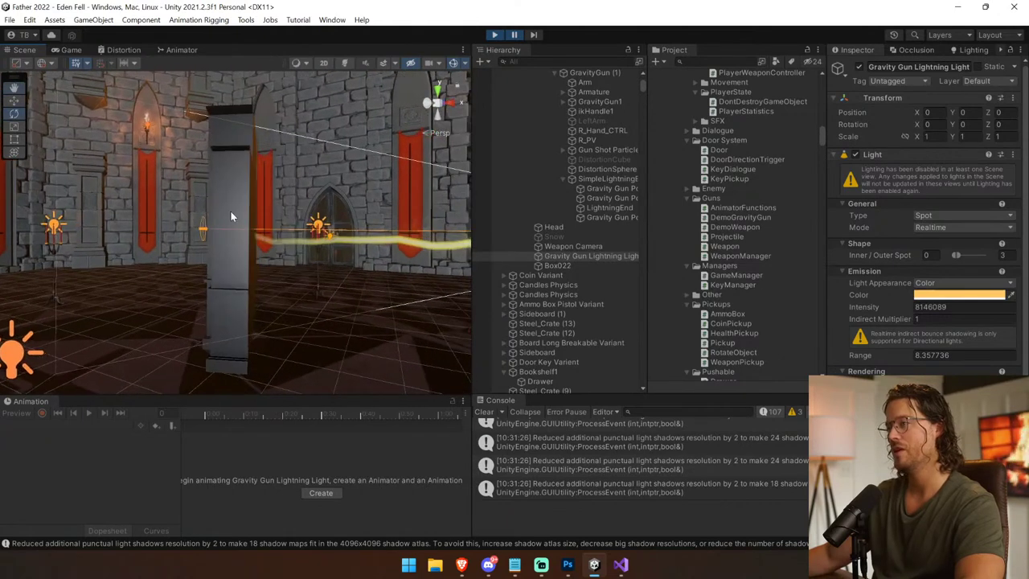
Step: Set the lightning light's range to 8.5 in the paused game and compare the result in the scene and game views
{"action": "left_click", "coordinate": [70, 50]}
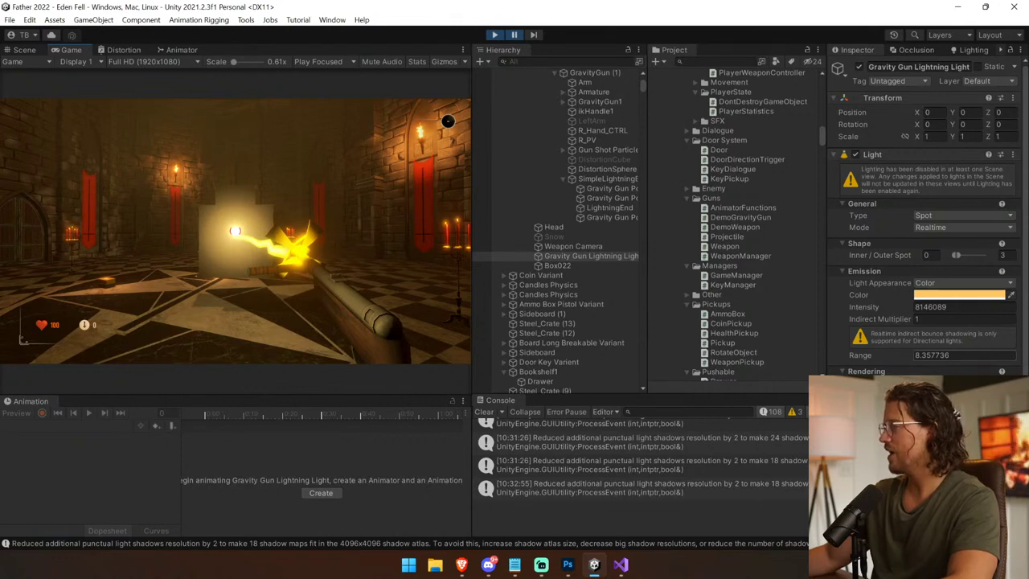
{"action": "left_click", "coordinate": [853, 356]}
{"action": "type", "text": "8"}
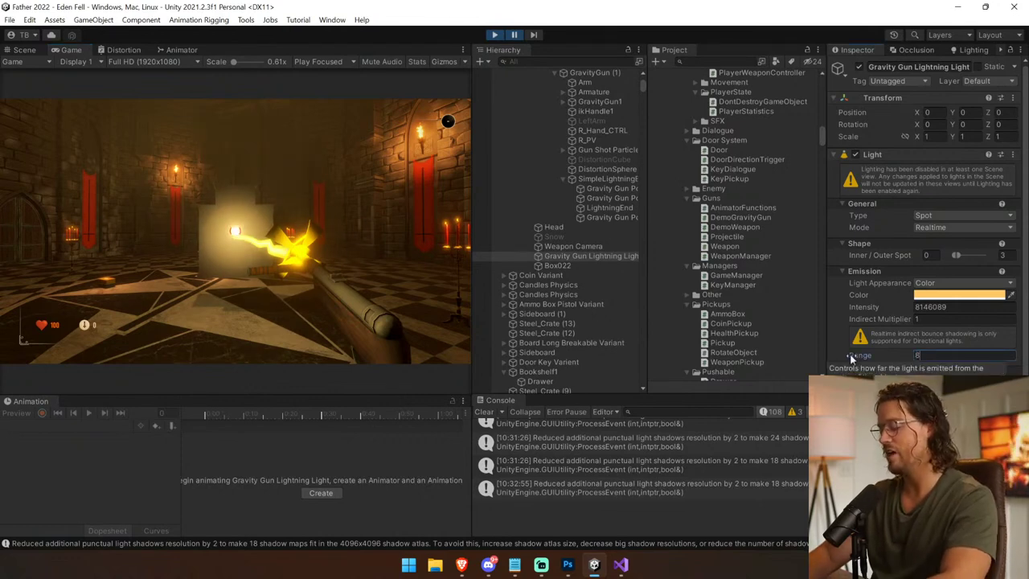
{"action": "type", "text": ".5"}
{"action": "left_click", "coordinate": [24, 50]}
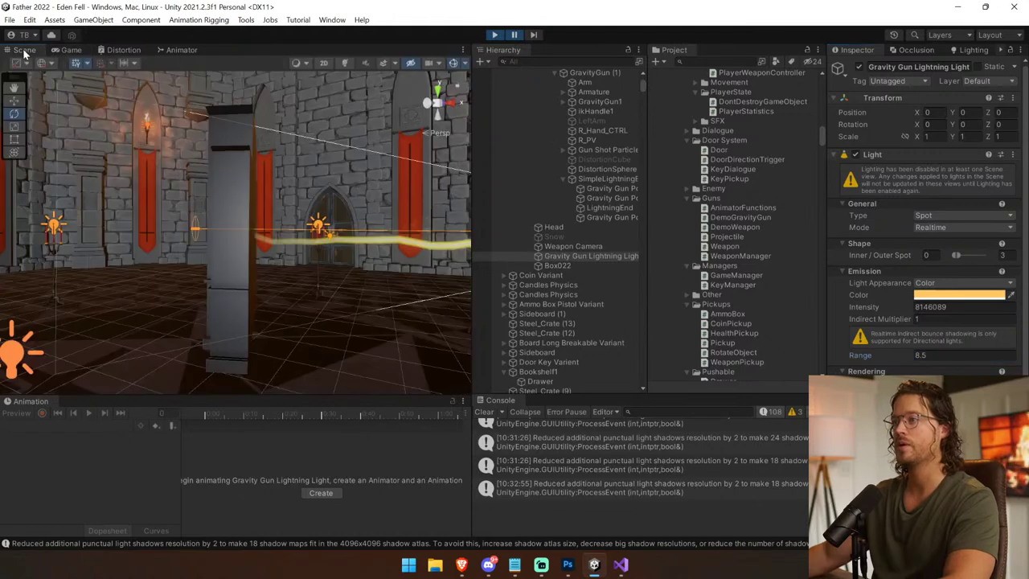
{"action": "left_click", "coordinate": [62, 50]}
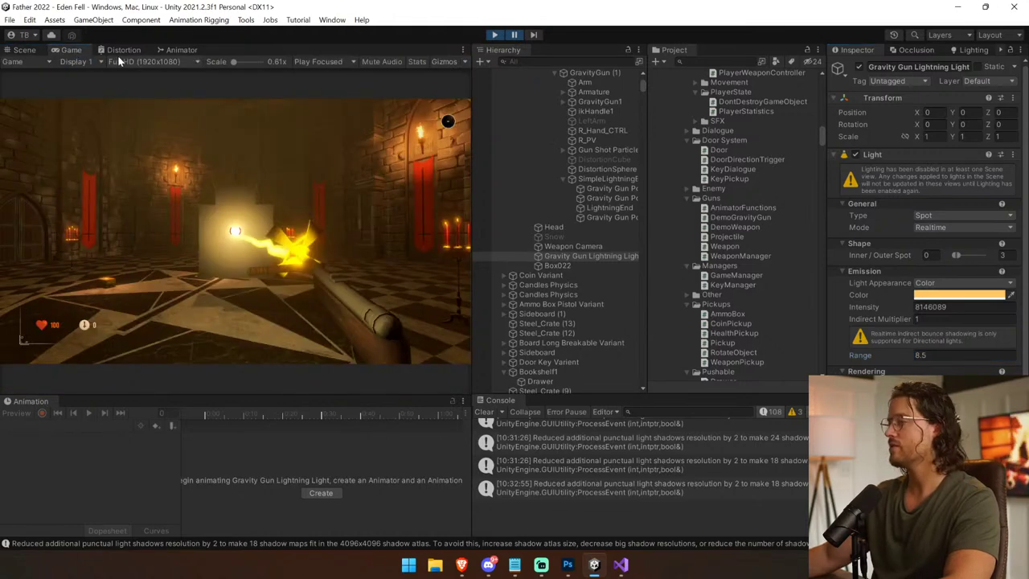
Step: Exit play mode, set the Gravity Gun Lightning Light's range to 8.5 permanently, and clear the console
{"action": "left_click", "coordinate": [513, 34]}
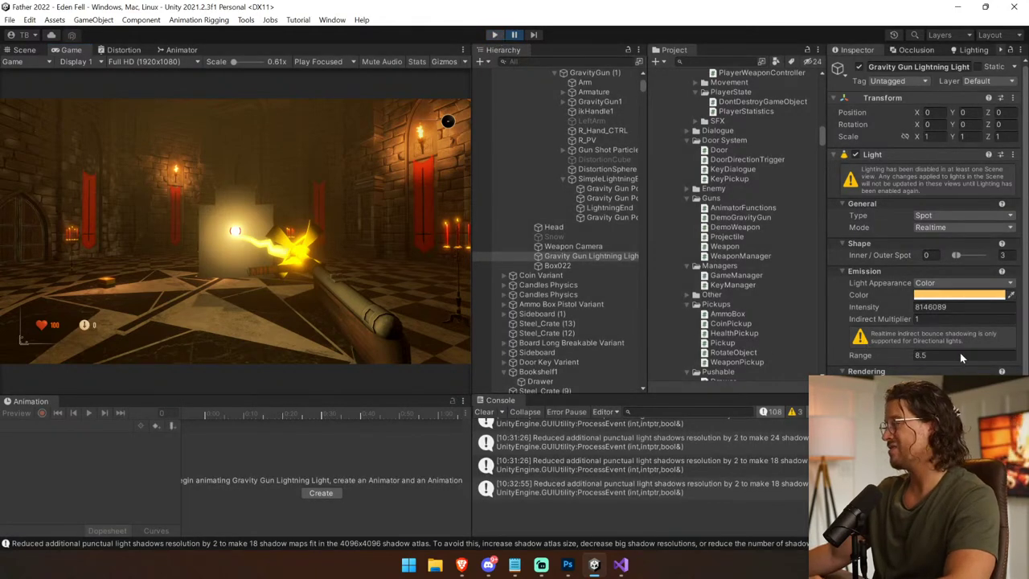
{"action": "left_click_drag", "start_coordinate": [924, 356], "coordinate": [903, 357]}
{"action": "type", "text": "8.5"}
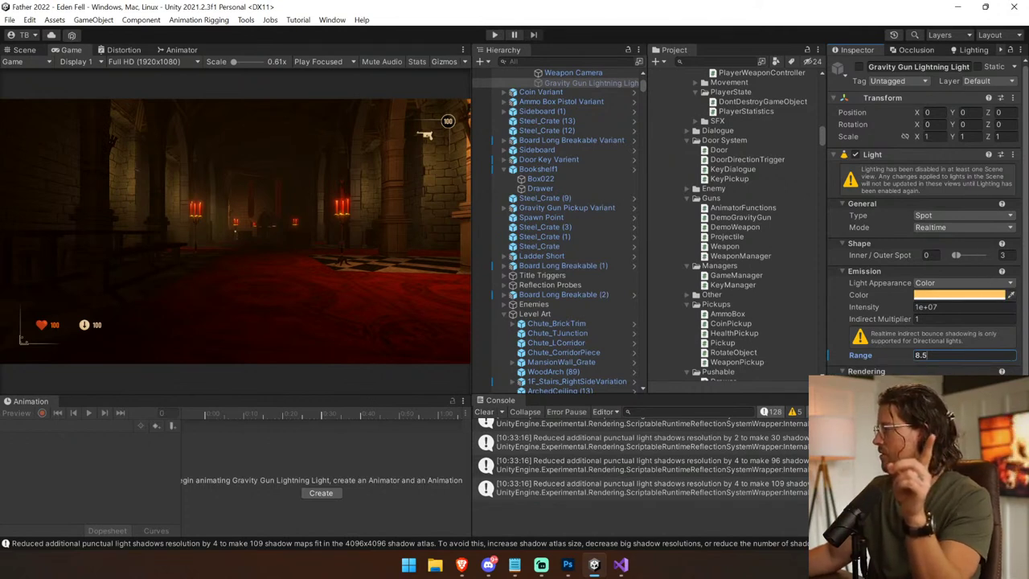
{"action": "left_click", "coordinate": [484, 411]}
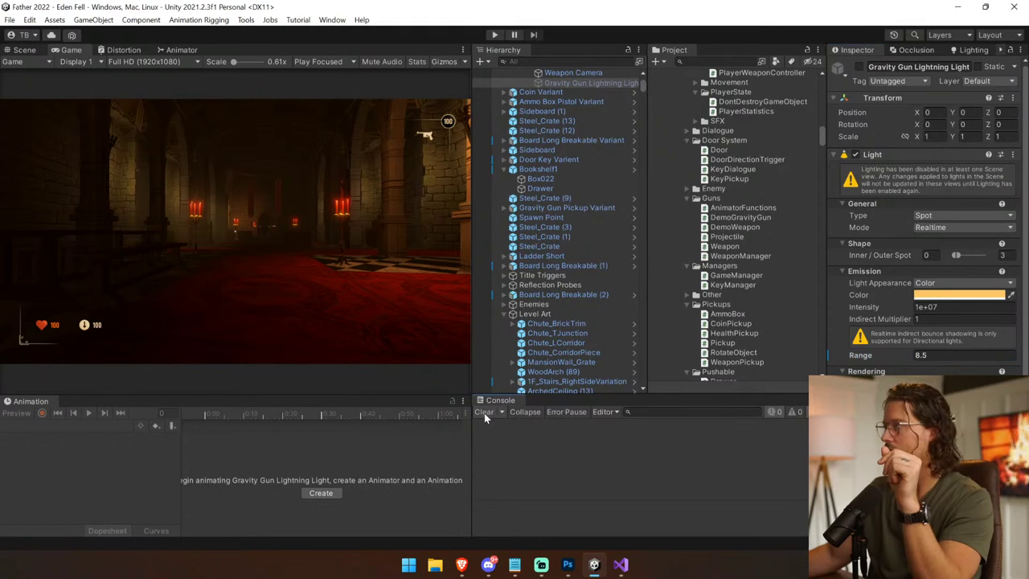
Step: Play the game, equip the gravity gun, throw the wooden barrel, and pick up and release the boards to test the light
{"action": "left_click", "coordinate": [494, 35]}
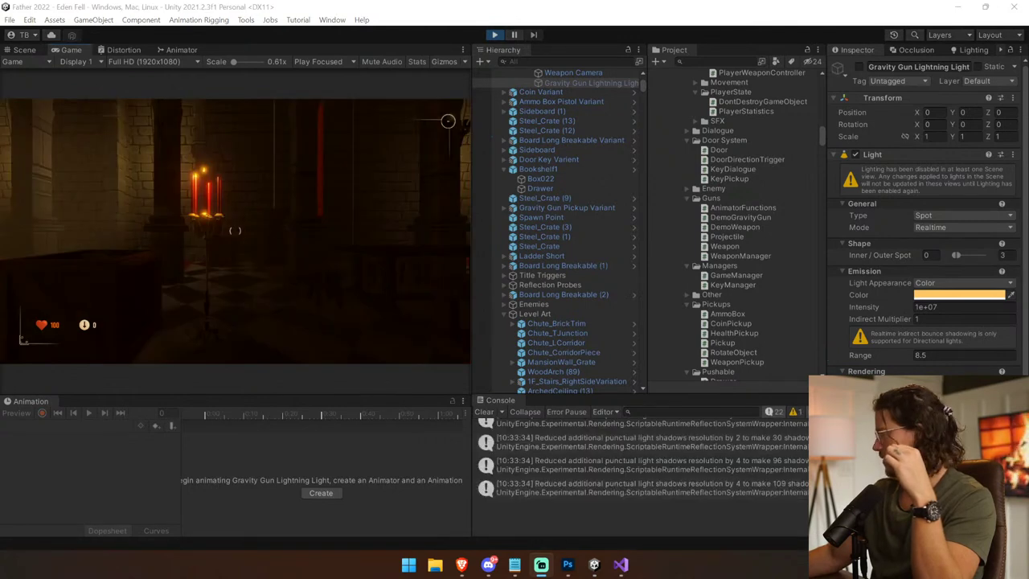
{"action": "left_click", "coordinate": [390, 272]}
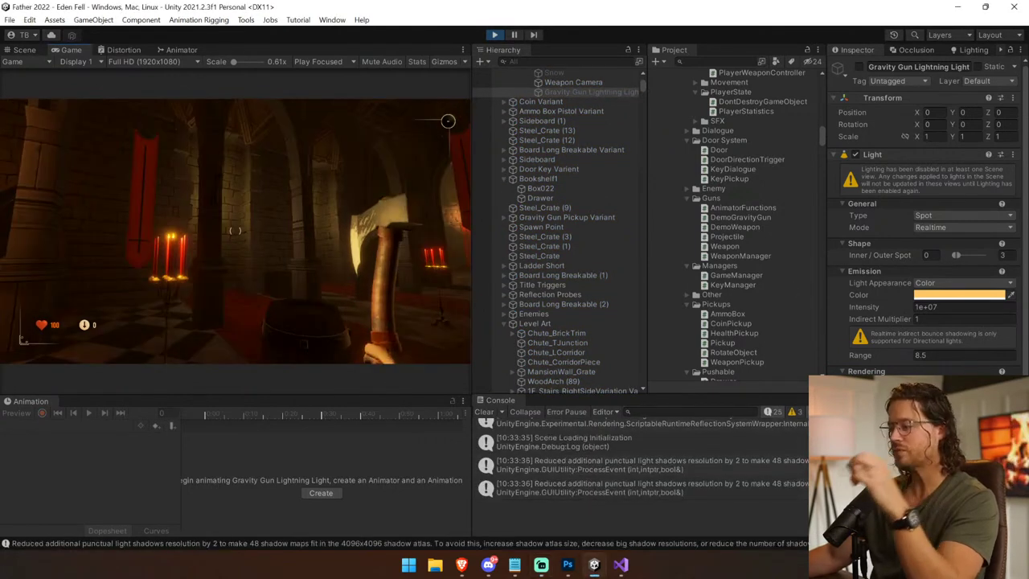
{"action": "key", "text": "2"}
{"action": "key", "text": "w"}
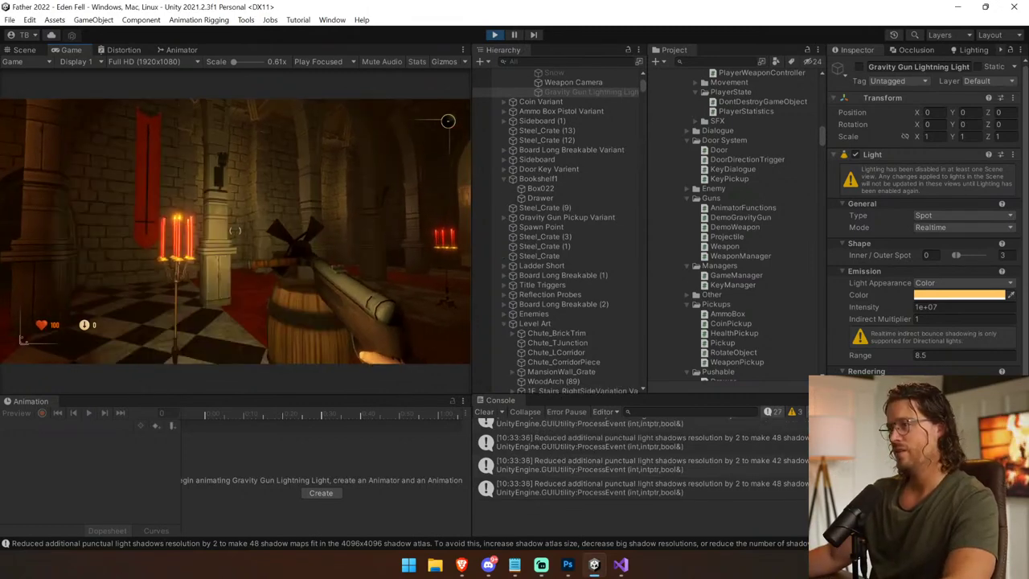
{"action": "left_click", "coordinate": [235, 231]}
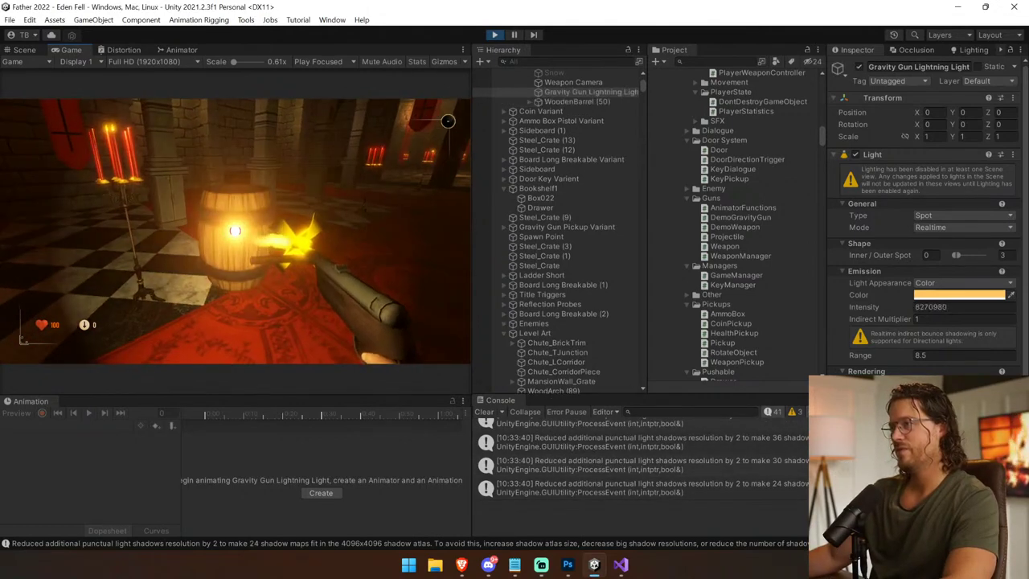
{"action": "left_click", "coordinate": [235, 230]}
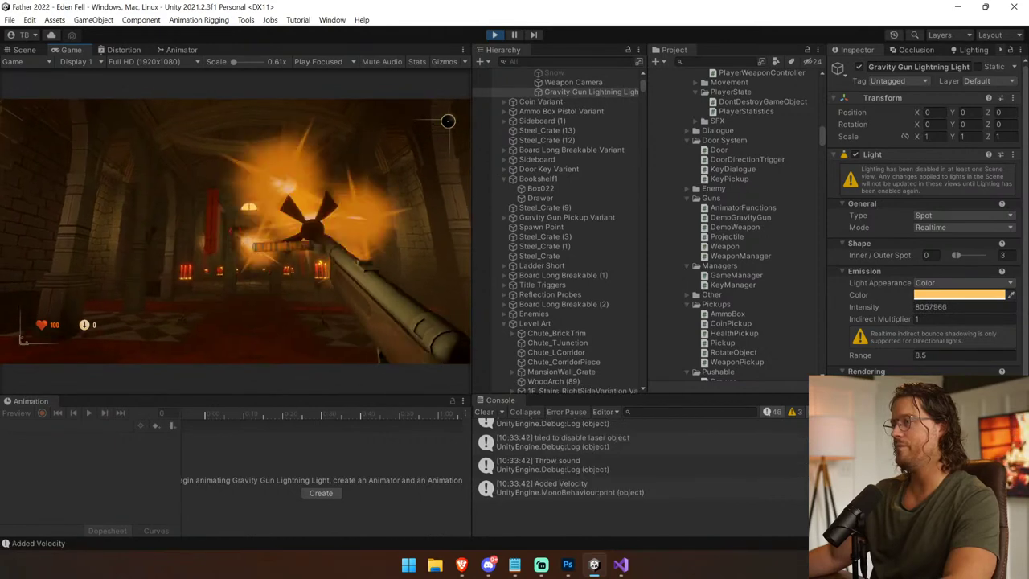
{"action": "left_click", "coordinate": [235, 231]}
{"action": "left_click", "coordinate": [235, 230]}
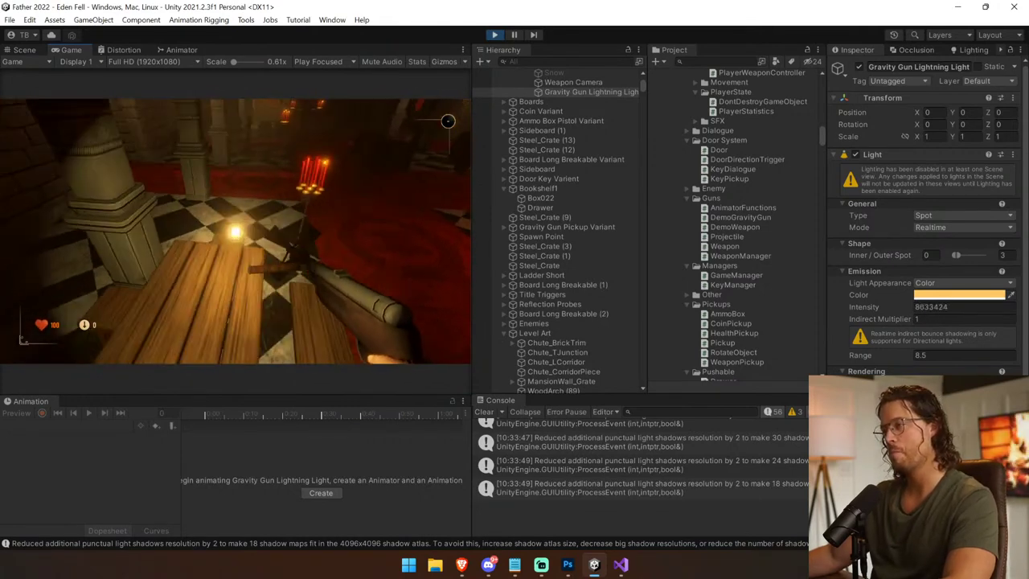
Step: Pick up and throw the candle pole and several wooden crates with the gravity gun to test the lightning light
{"action": "left_click", "coordinate": [236, 231]}
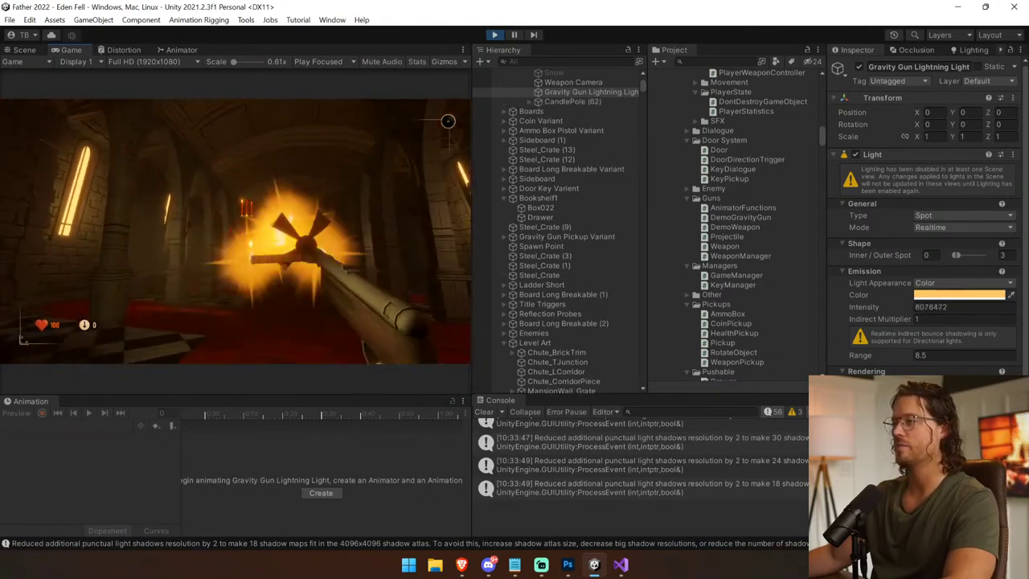
{"action": "left_click", "coordinate": [448, 121]}
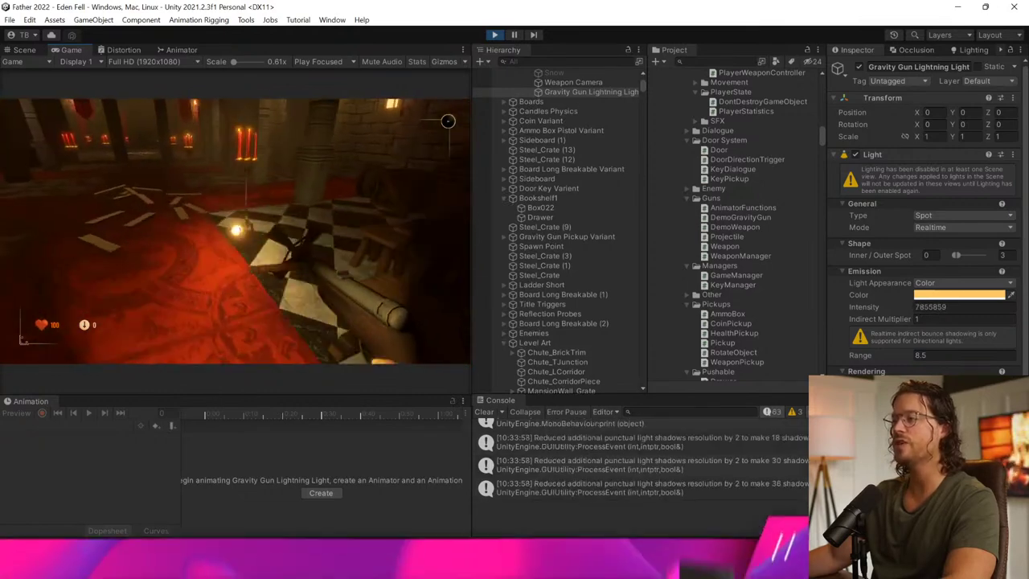
{"action": "left_click", "coordinate": [236, 231]}
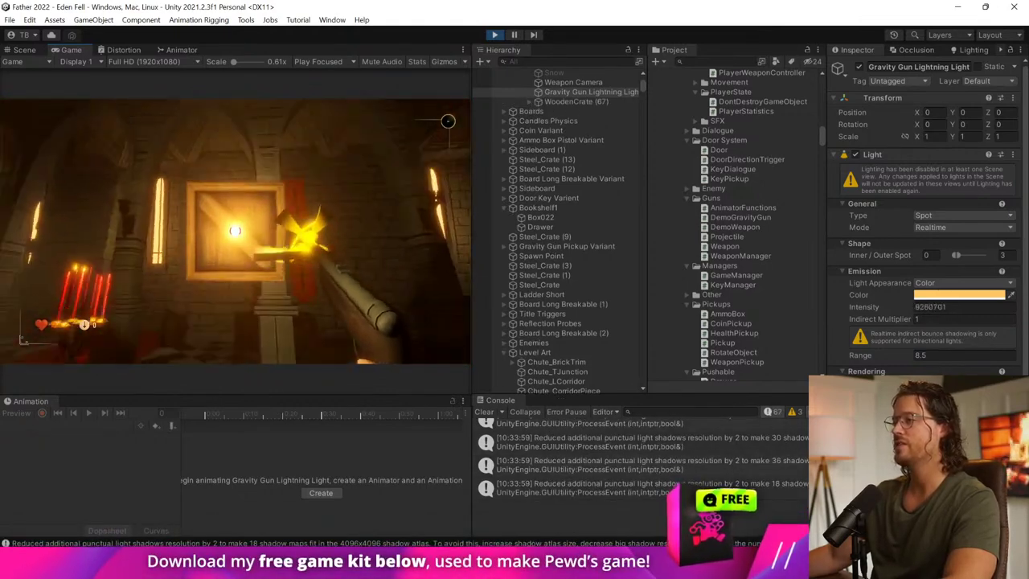
{"action": "left_click", "coordinate": [447, 120]}
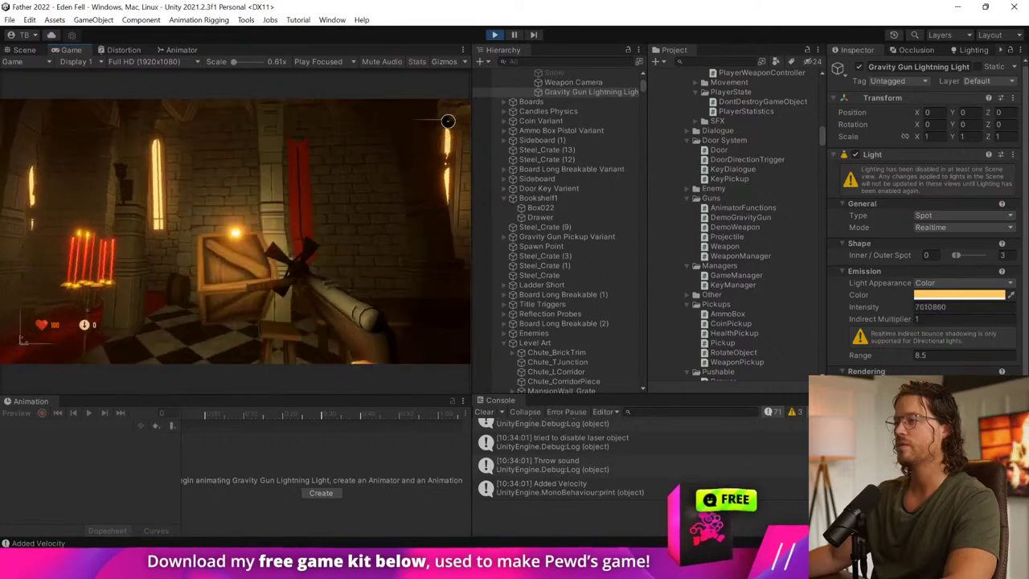
{"action": "left_click", "coordinate": [448, 121]}
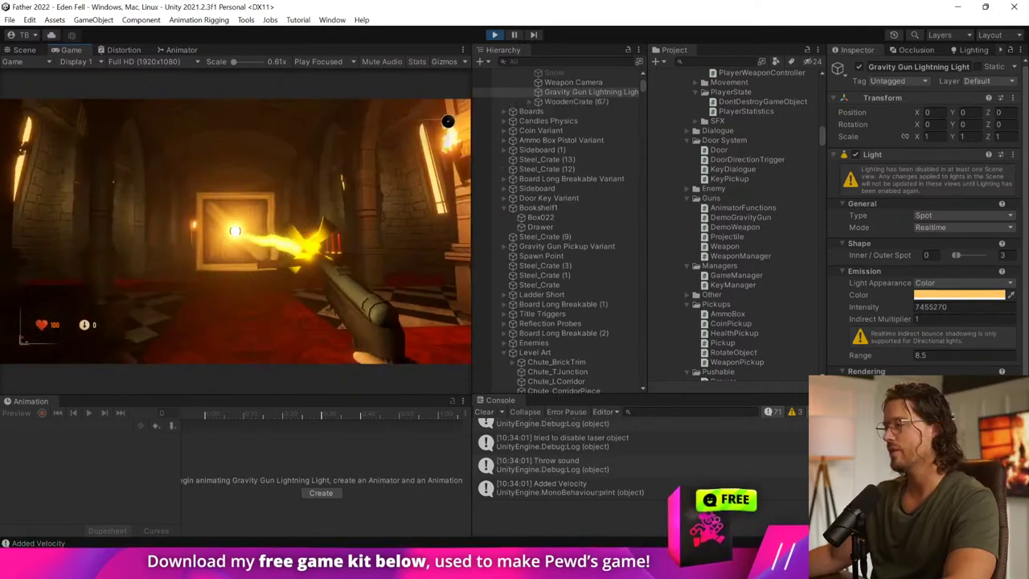
{"action": "left_click", "coordinate": [448, 120]}
{"action": "left_click", "coordinate": [448, 121]}
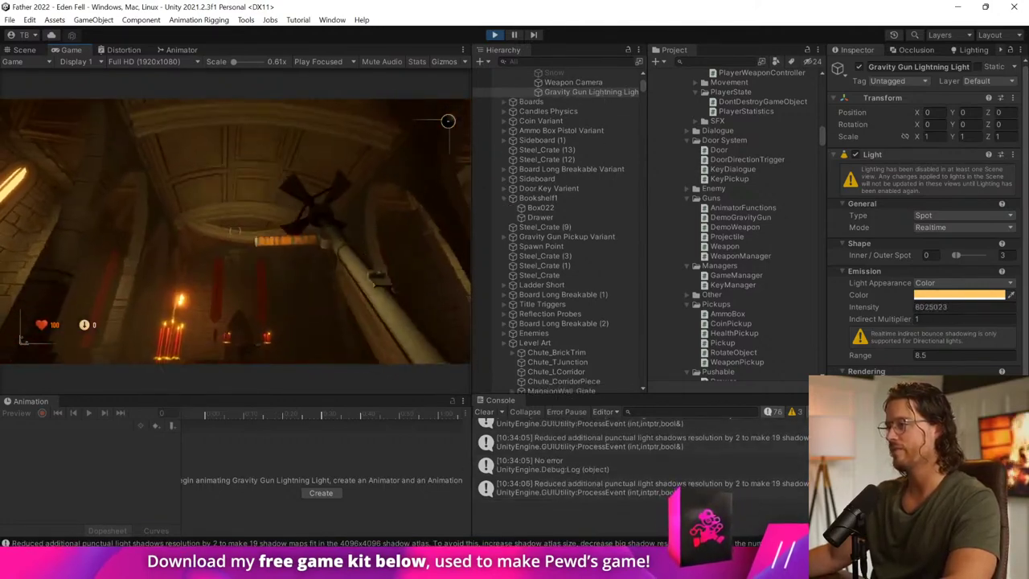
{"action": "left_click", "coordinate": [448, 121]}
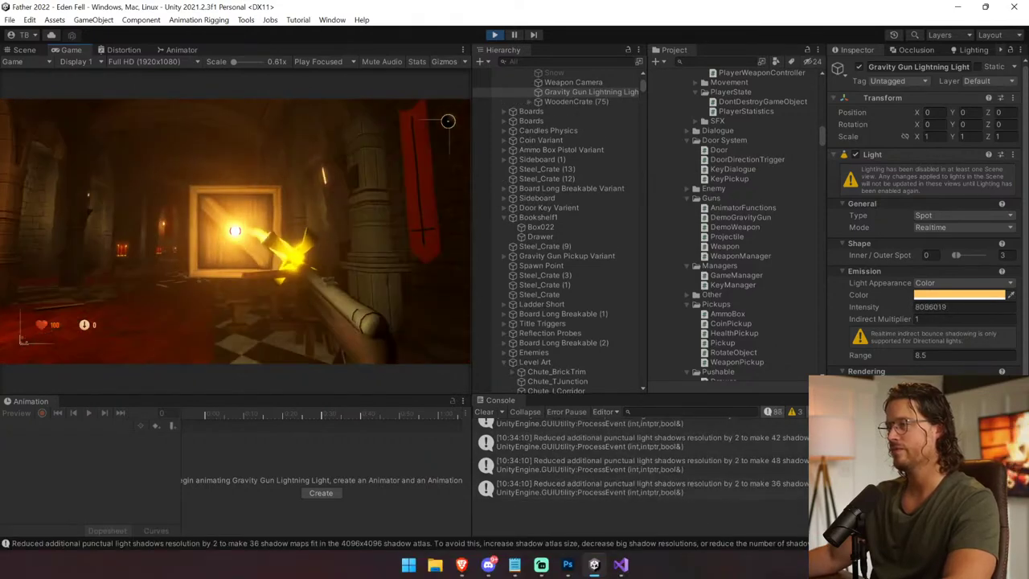
{"action": "left_click", "coordinate": [447, 120]}
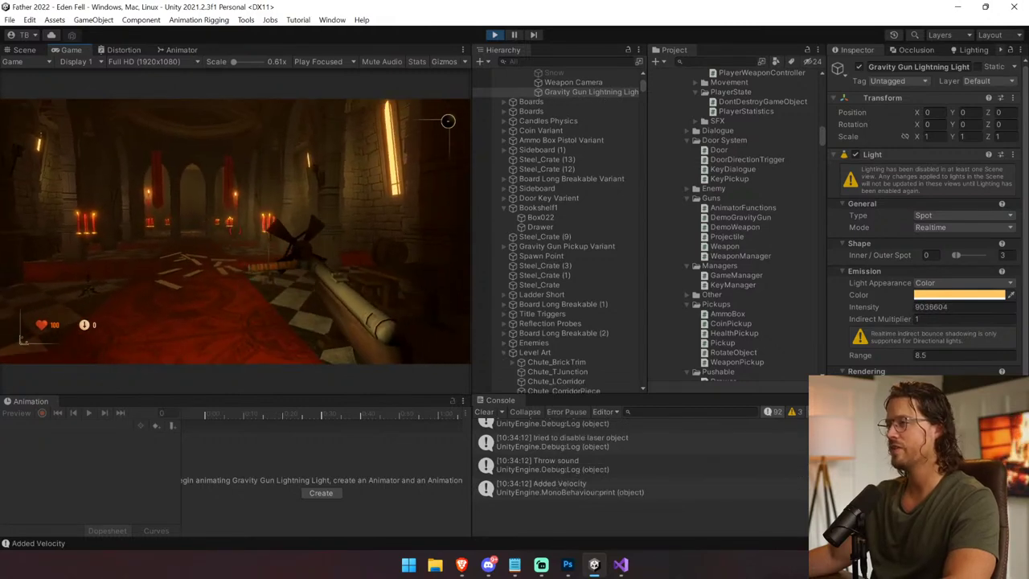
{"action": "left_click", "coordinate": [448, 120]}
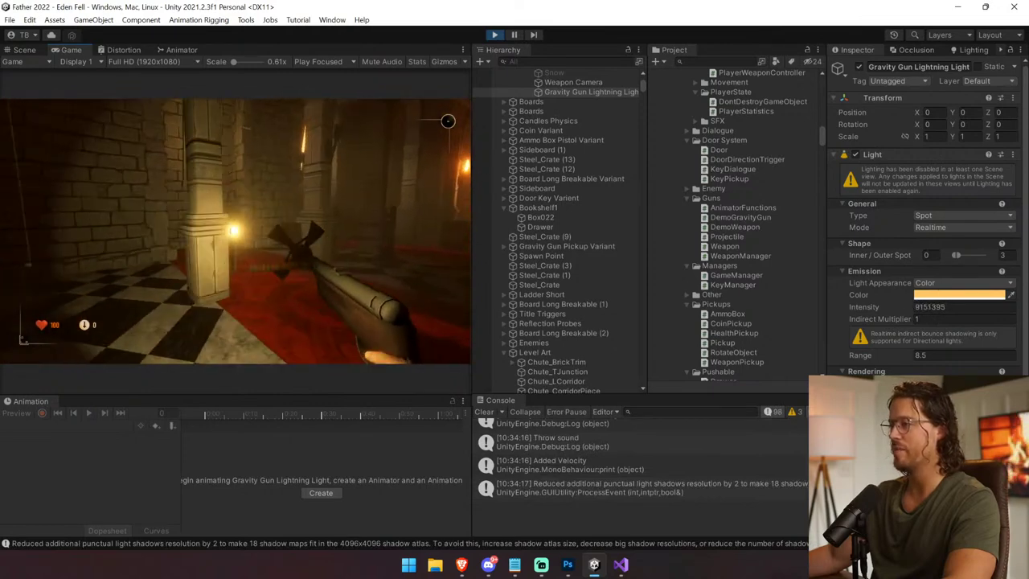
Step: Exit play mode, clear the console, and switch to the scripts in Visual Studio
{"action": "key", "text": "ctrl+p"}
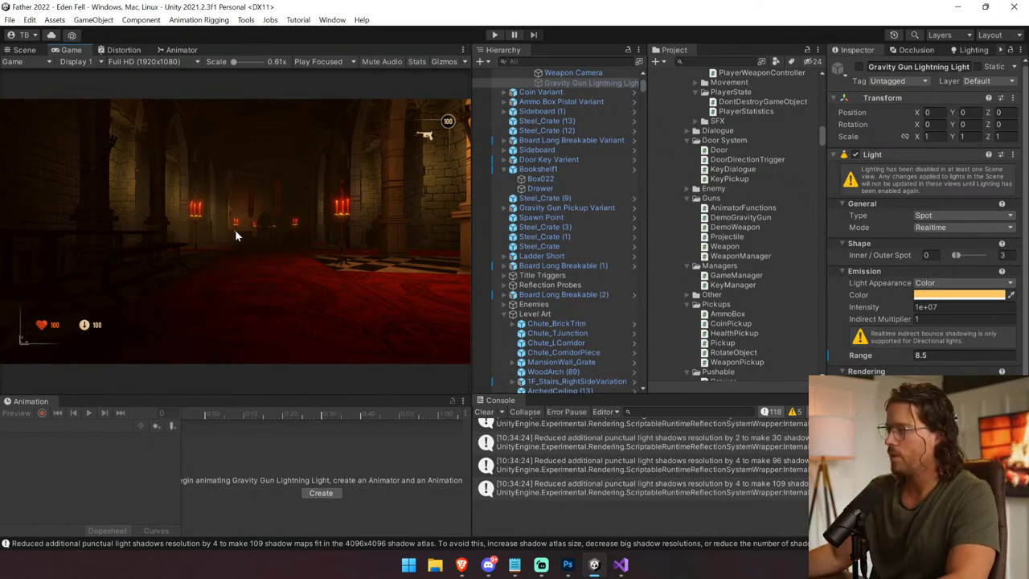
{"action": "left_click", "coordinate": [479, 414]}
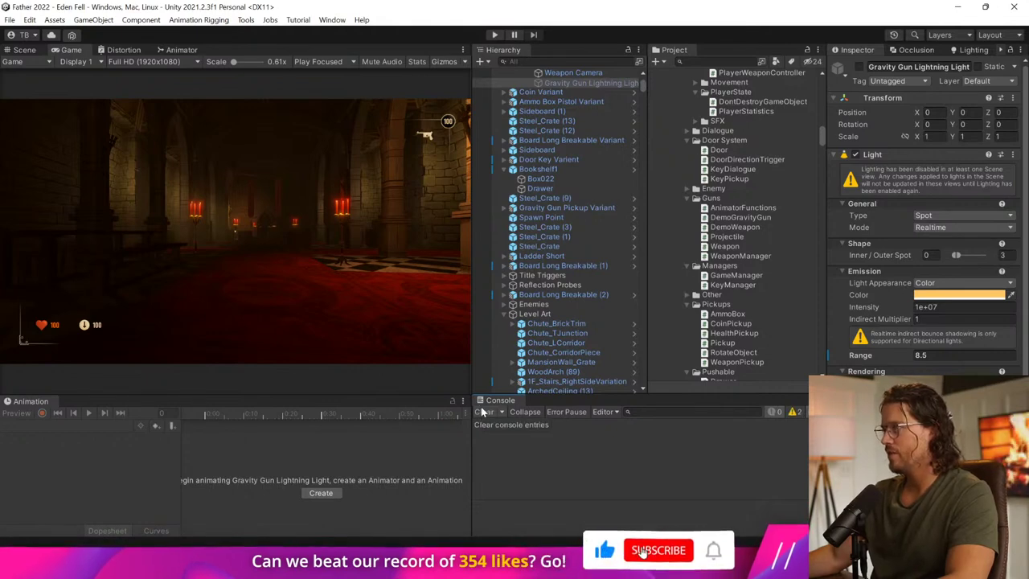
{"action": "key", "text": "alt+Tab"}
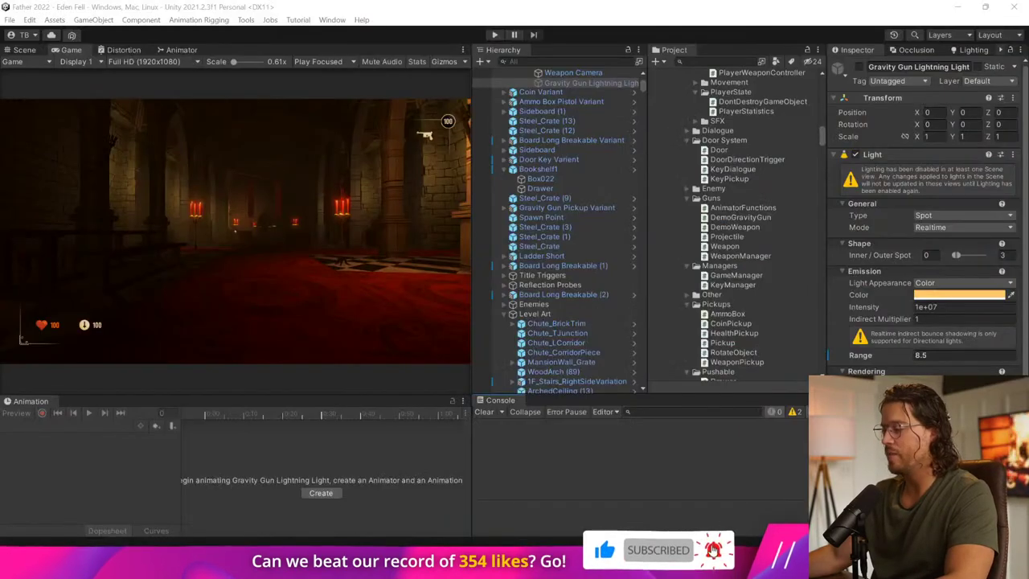
{"action": "left_click", "coordinate": [619, 566]}
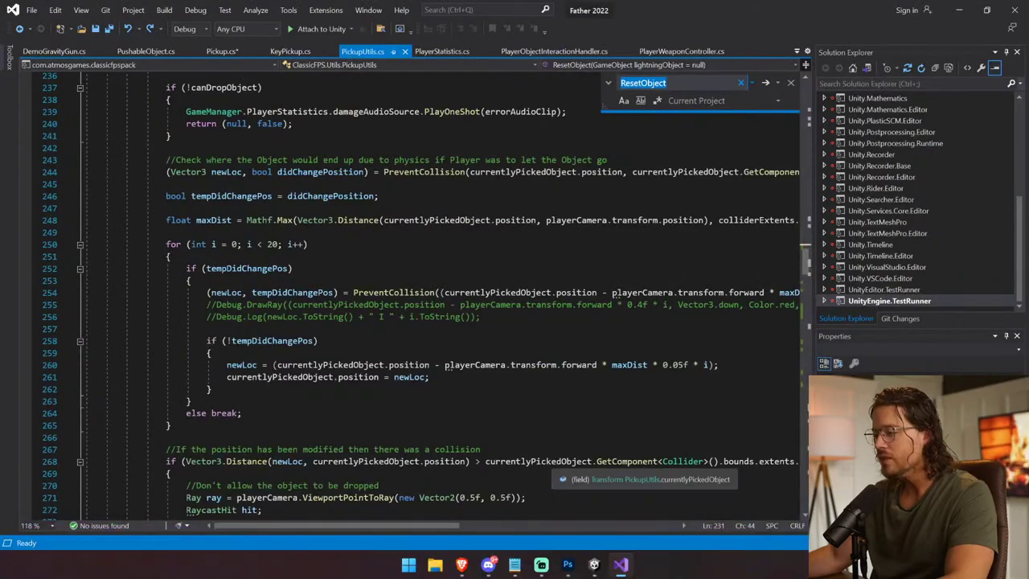
Step: In DemoGravityGun.cs, copy the line that deactivates gravityGunLightningLight in PickupOrThrowActionPerformed, and save the script
{"action": "scroll", "coordinate": [563, 473], "scroll_direction": "down", "scroll_amount": 9}
{"action": "scroll", "coordinate": [563, 473], "scroll_direction": "down", "scroll_amount": 20}
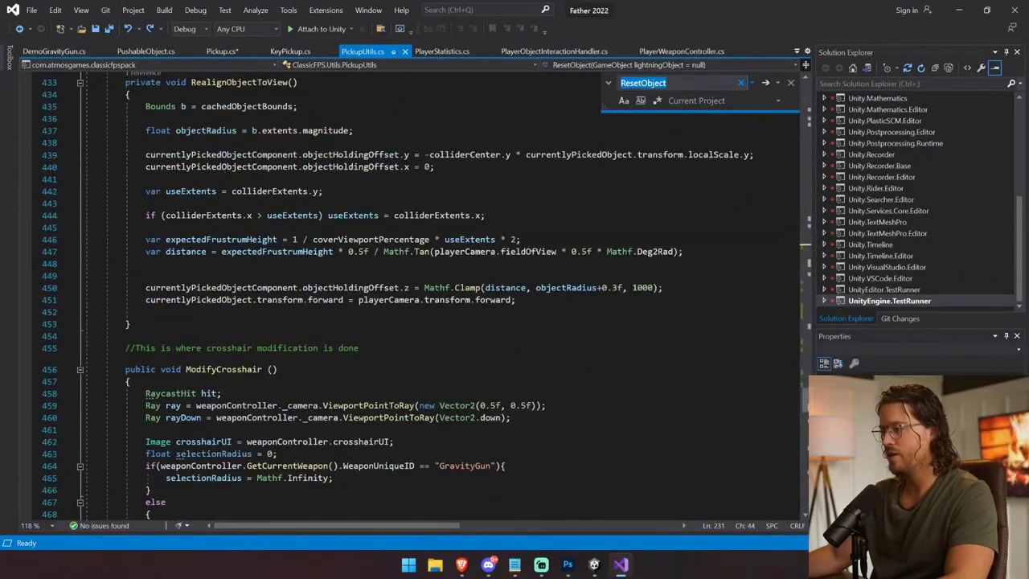
{"action": "scroll", "coordinate": [562, 473], "scroll_direction": "down", "scroll_amount": 20}
{"action": "scroll", "coordinate": [563, 473], "scroll_direction": "up", "scroll_amount": 7}
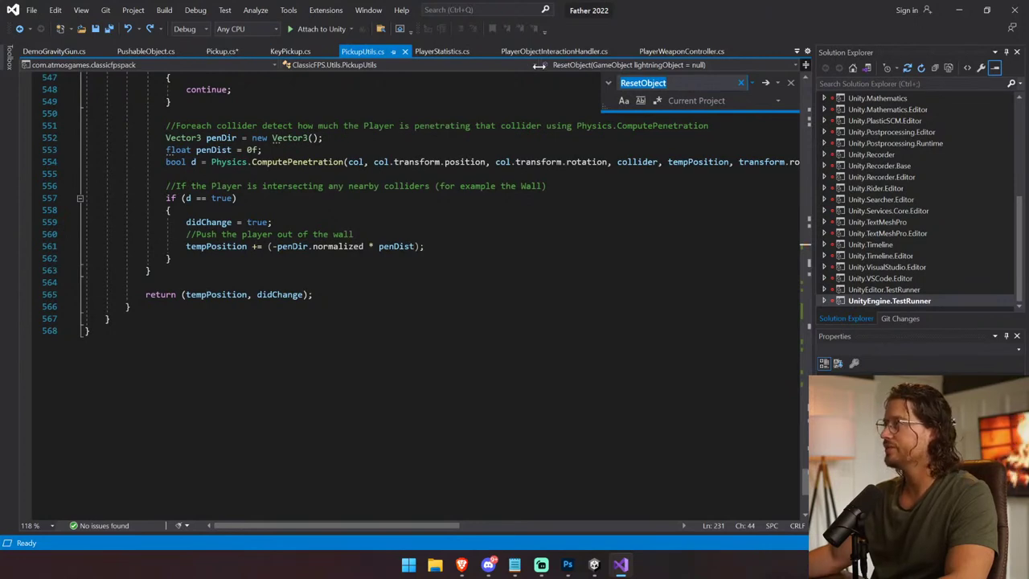
{"action": "left_click", "coordinate": [24, 51]}
{"action": "left_click", "coordinate": [293, 295]}
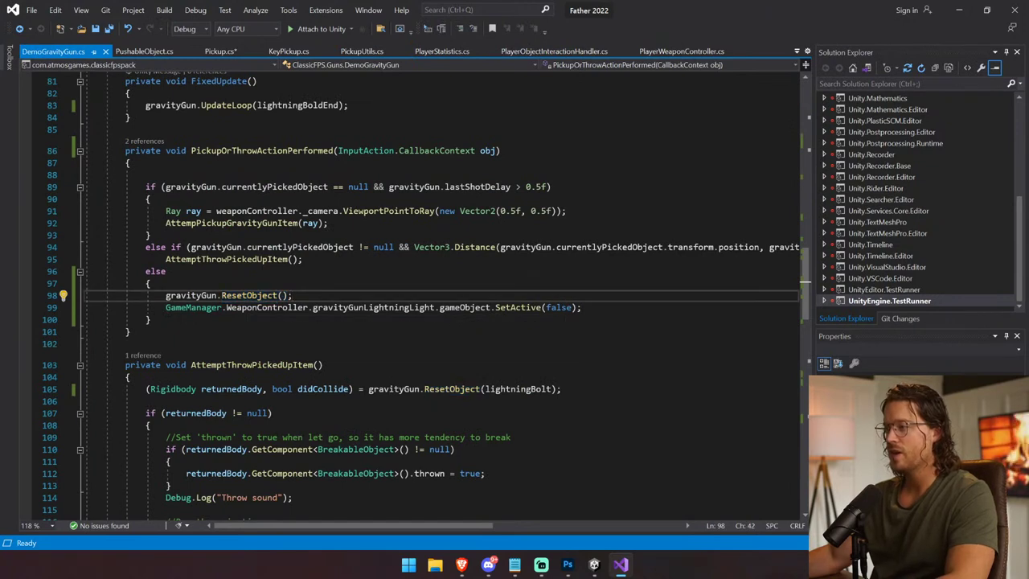
{"action": "key", "text": "Down"}
{"action": "key", "text": "End"}
{"action": "key", "text": "shift+Home"}
{"action": "key", "text": "ctrl+c"}
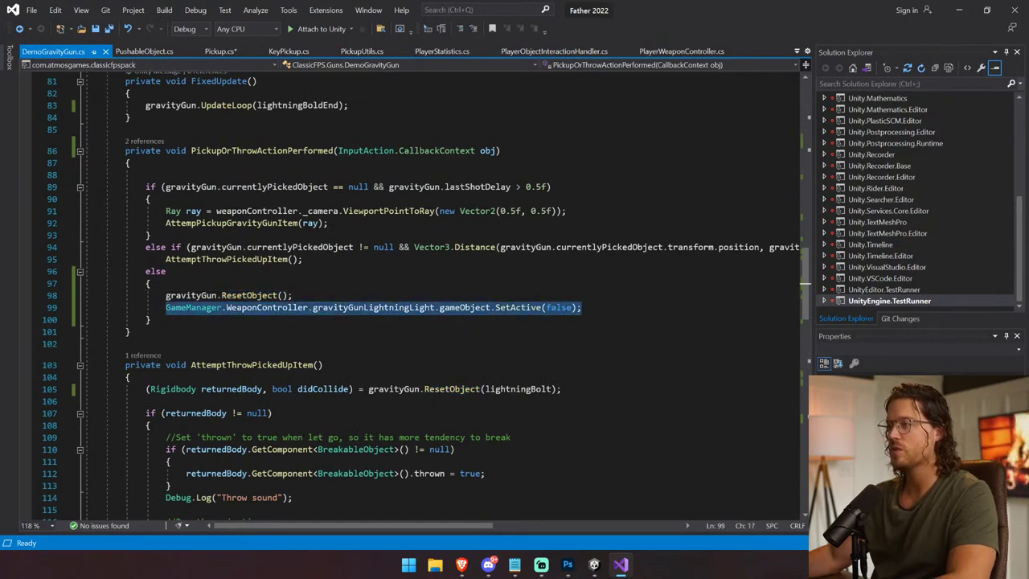
{"action": "key", "text": "ctrl+s"}
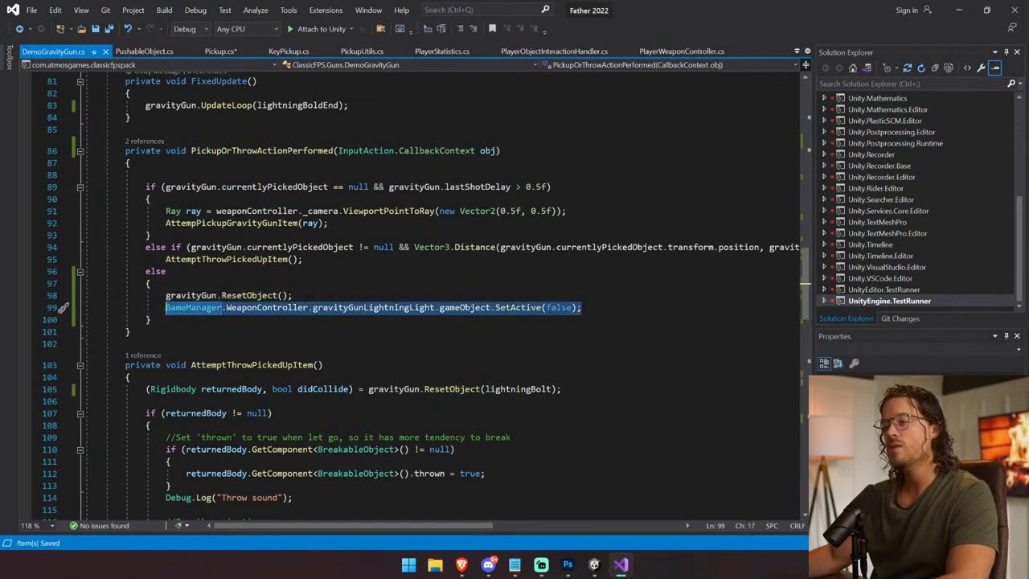
Step: Paste the gravityGunLightningLight.gameObject.SetActive(false) line below StartCoroutine(RunShootAnimation()) in AttemptThrowPickedUpItem and save the script
{"action": "left_click", "coordinate": [166, 259]}
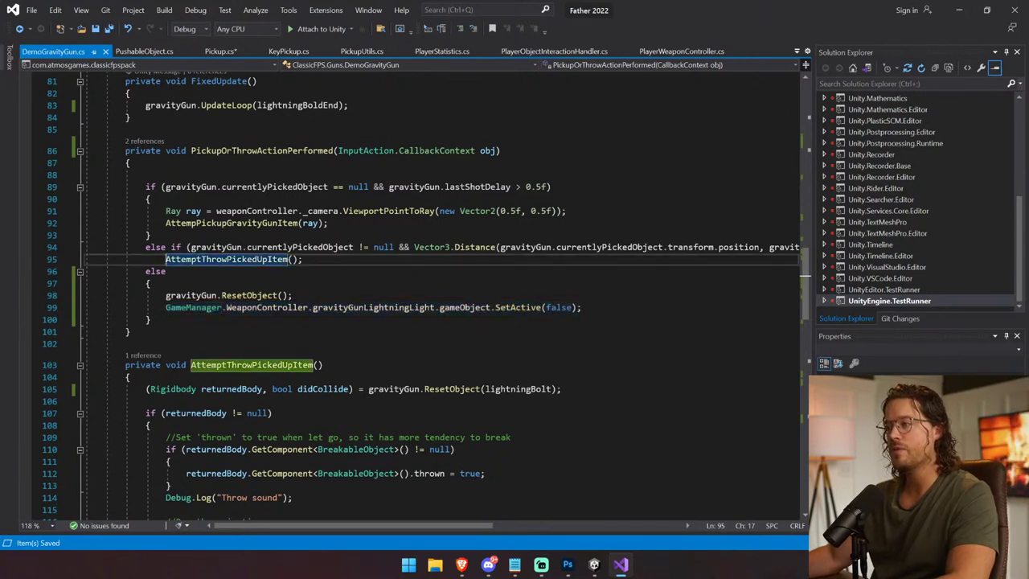
{"action": "scroll", "coordinate": [402, 297], "scroll_direction": "down", "scroll_amount": 6}
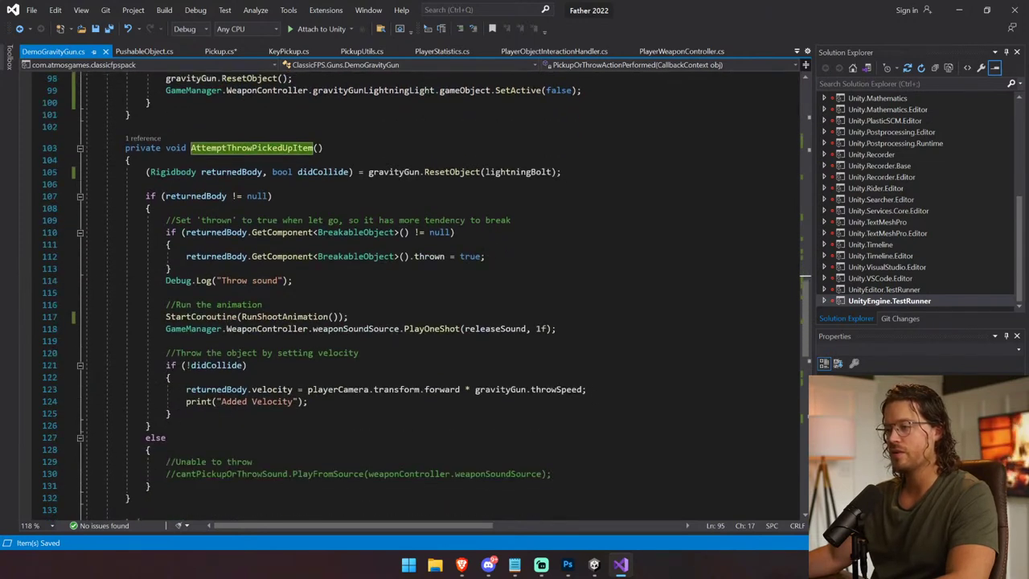
{"action": "left_click", "coordinate": [348, 316]}
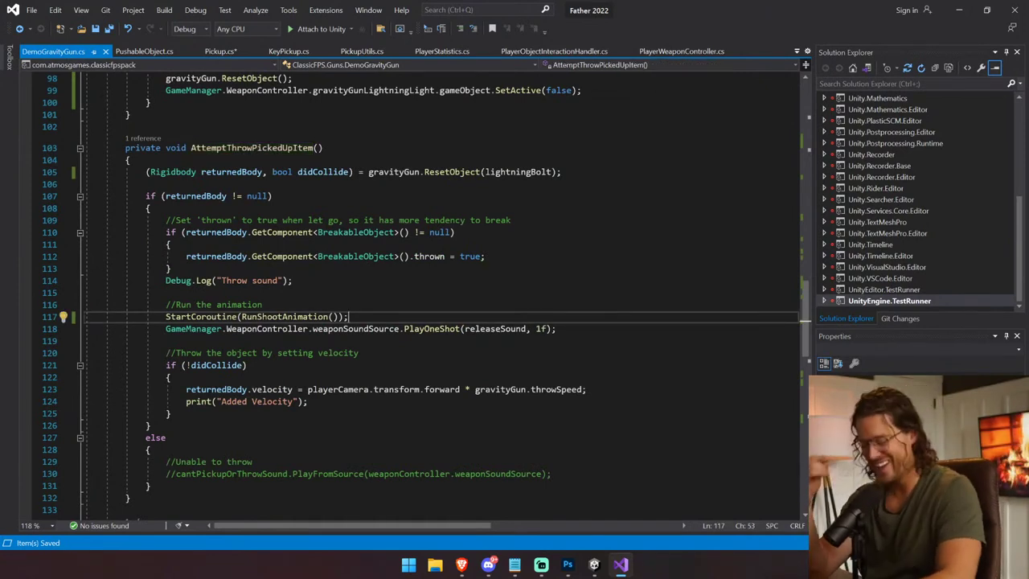
{"action": "key", "text": "Return"}
{"action": "key", "text": "ctrl+v"}
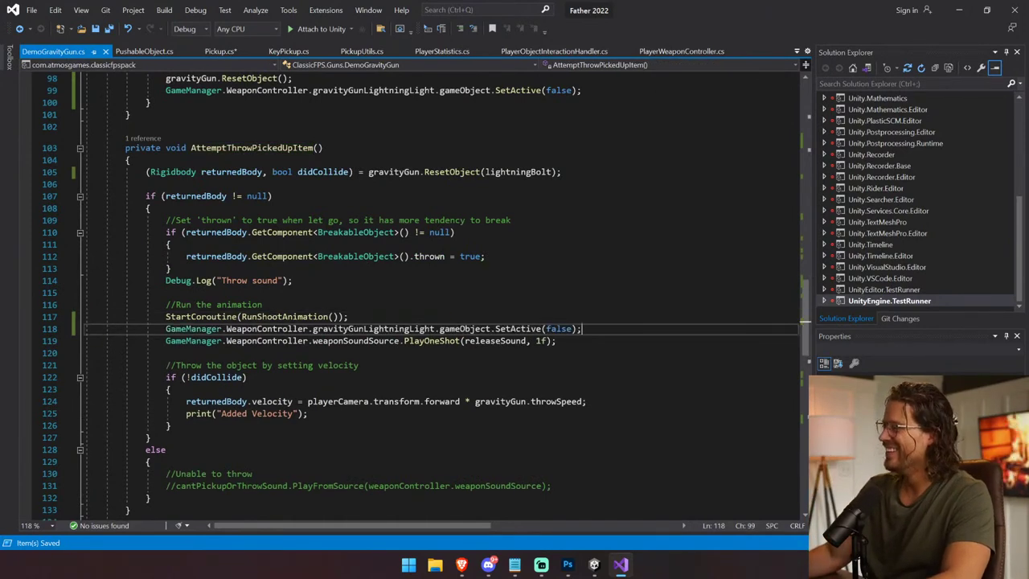
{"action": "double_click", "coordinate": [558, 329]}
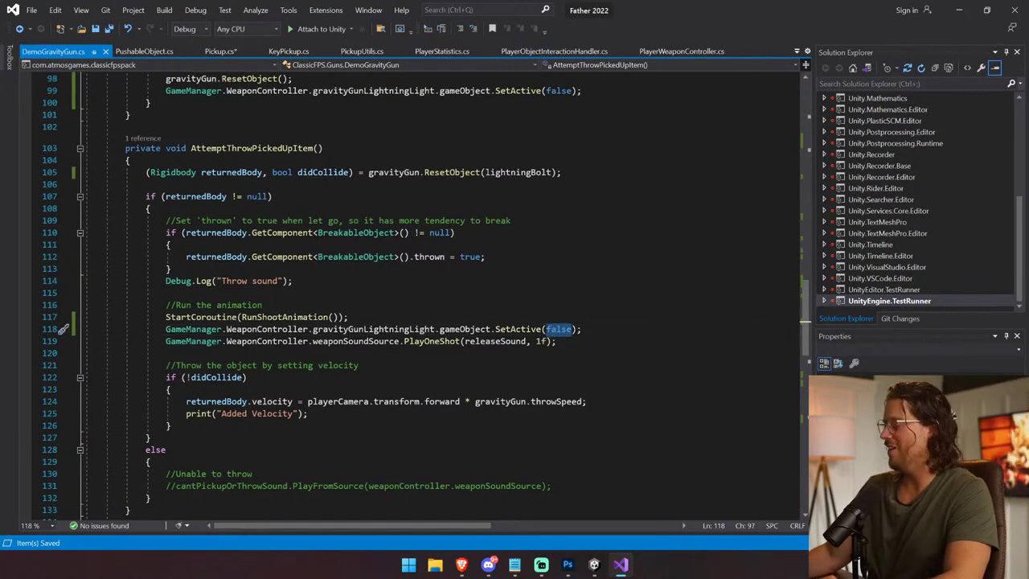
{"action": "left_click", "coordinate": [582, 329]}
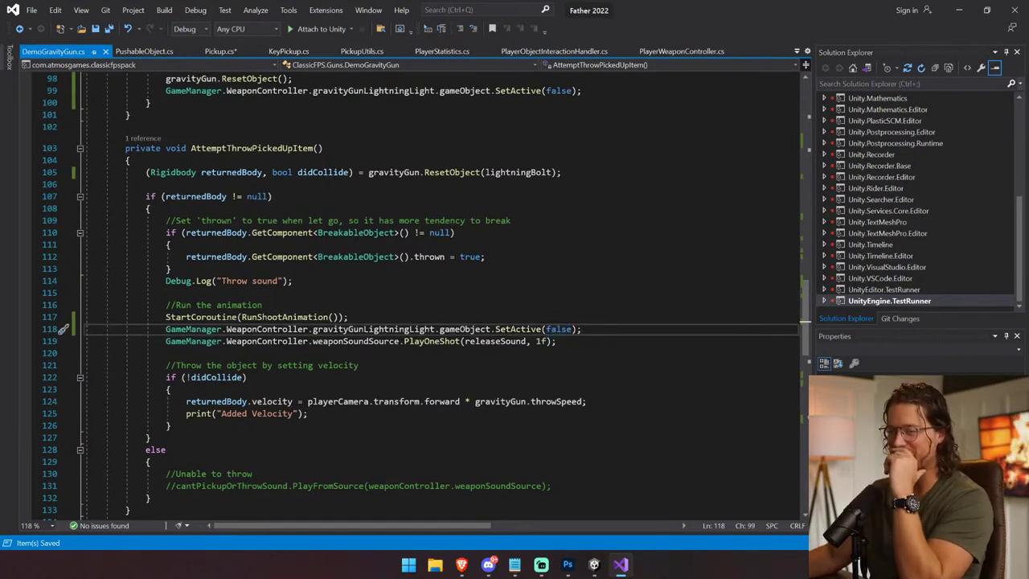
{"action": "key", "text": "ctrl+s"}
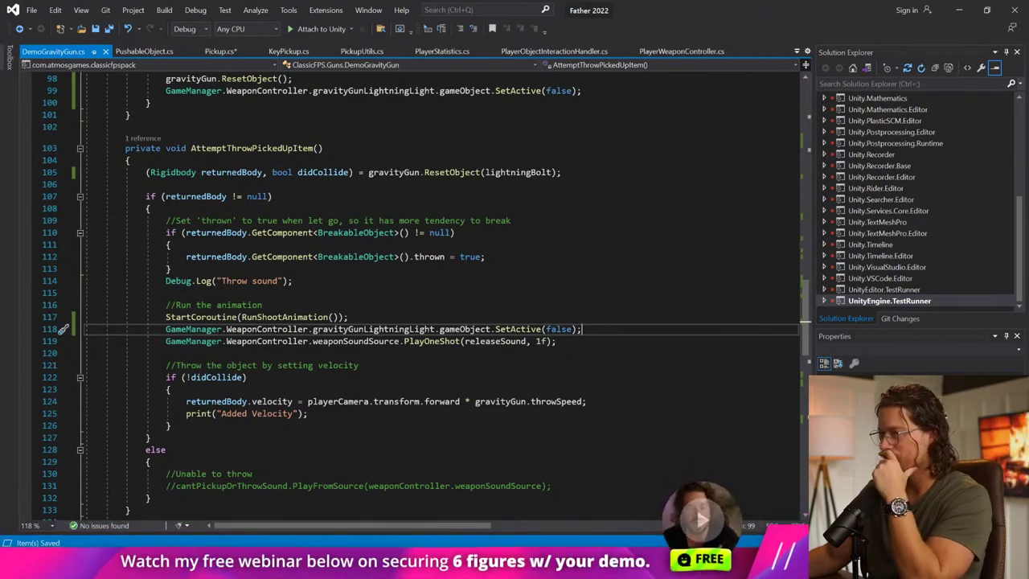
{"action": "scroll", "coordinate": [440, 297], "scroll_direction": "right", "scroll_amount": 1}
{"action": "scroll", "coordinate": [440, 298], "scroll_direction": "right", "scroll_amount": 3}
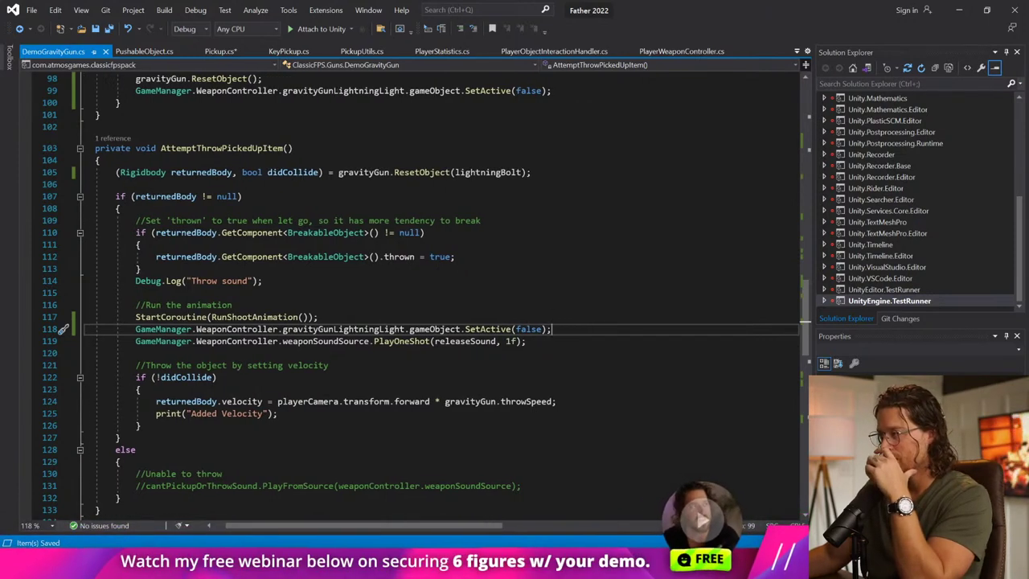
{"action": "left_click_drag", "start_coordinate": [411, 525], "coordinate": [398, 525]}
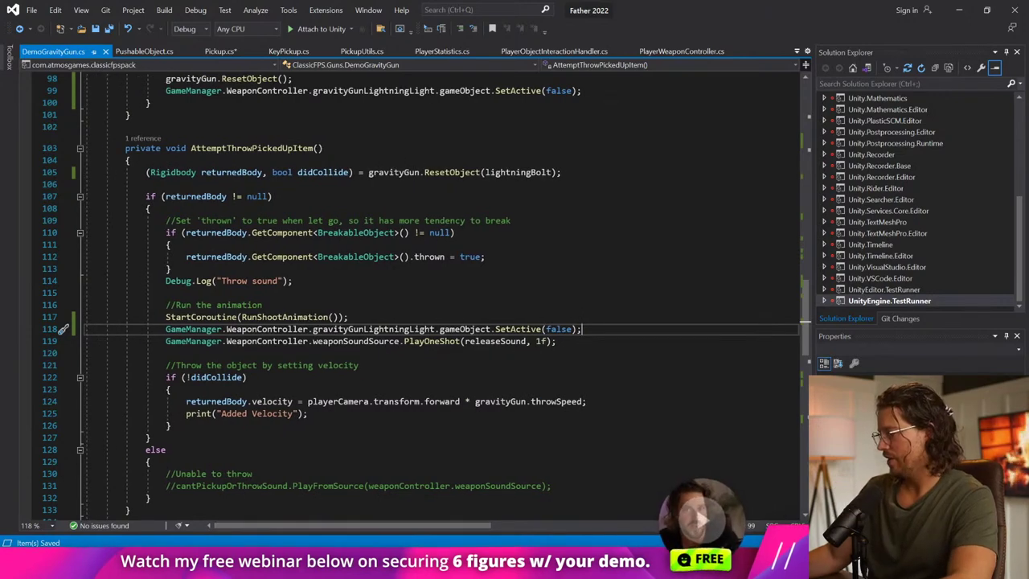
Step: Switch back to Unity, clear the console, and start play mode
{"action": "key", "text": "alt+Tab"}
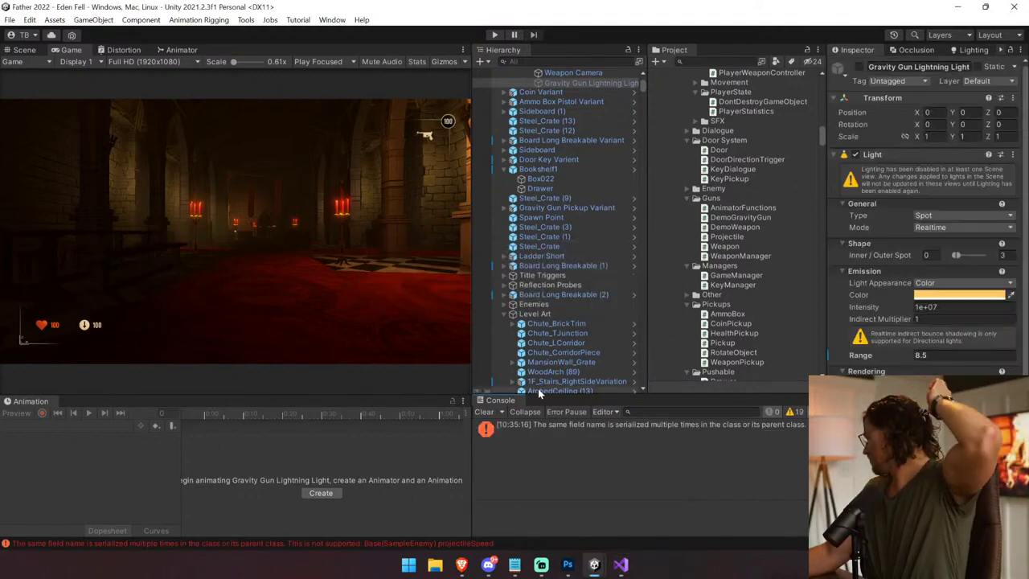
{"action": "left_click", "coordinate": [489, 412]}
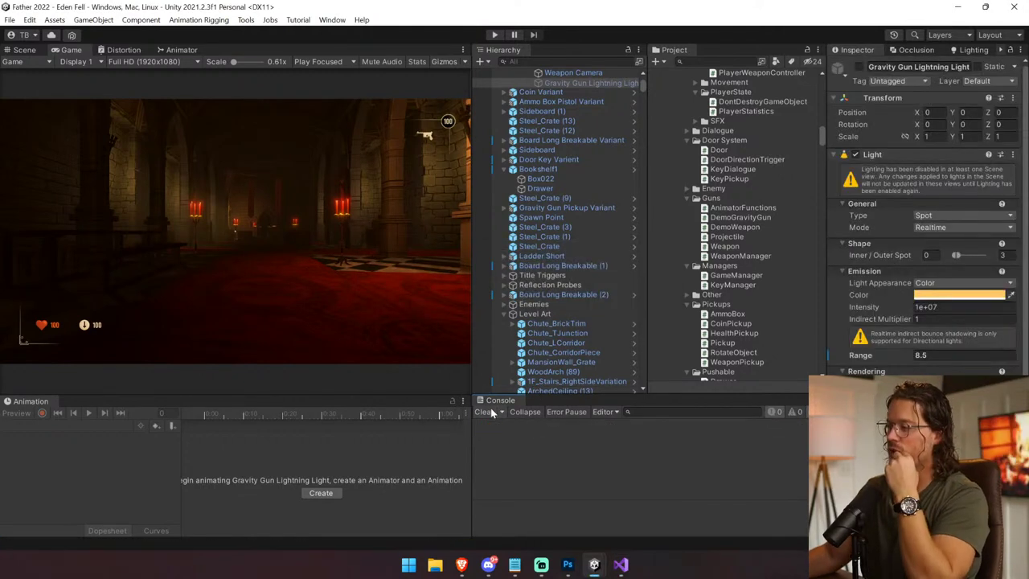
{"action": "left_click", "coordinate": [495, 35]}
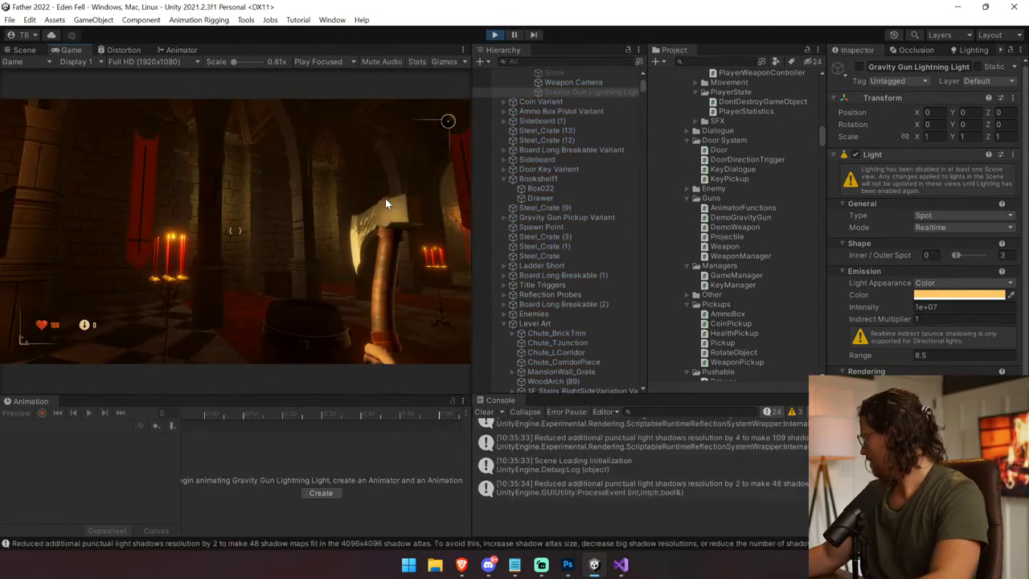
Step: Equip the gravity gun, pick up and throw the wooden barrel, and pick up a wooden crate to test the light switching
{"action": "left_click", "coordinate": [386, 199]}
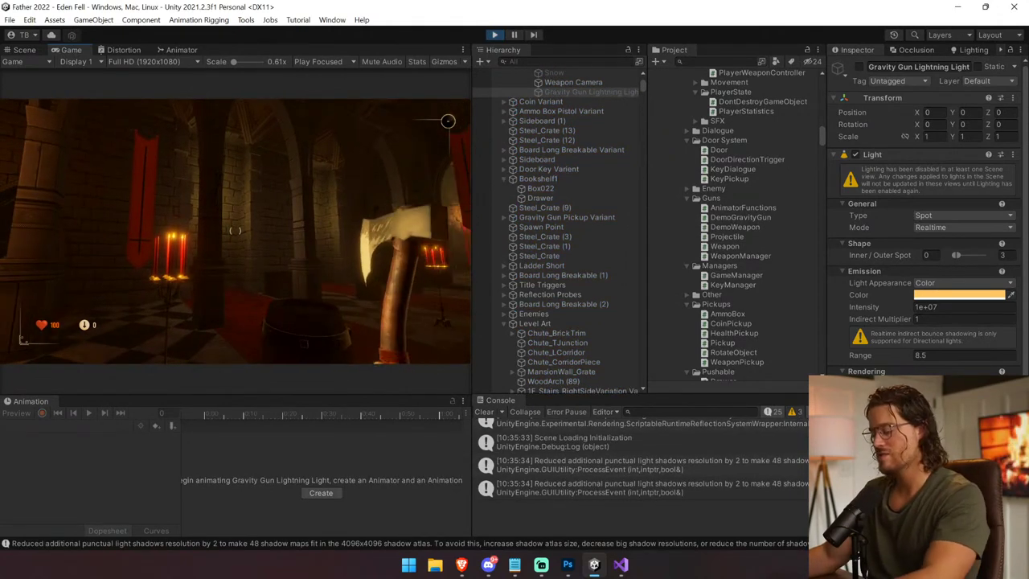
{"action": "key", "text": "2"}
{"action": "left_click", "coordinate": [235, 231]}
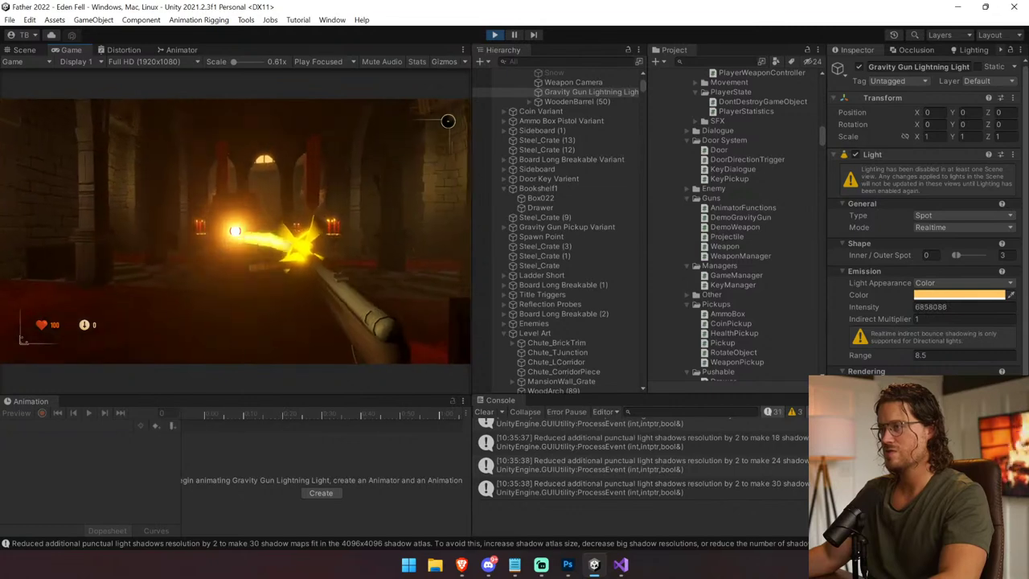
{"action": "left_click", "coordinate": [235, 231]}
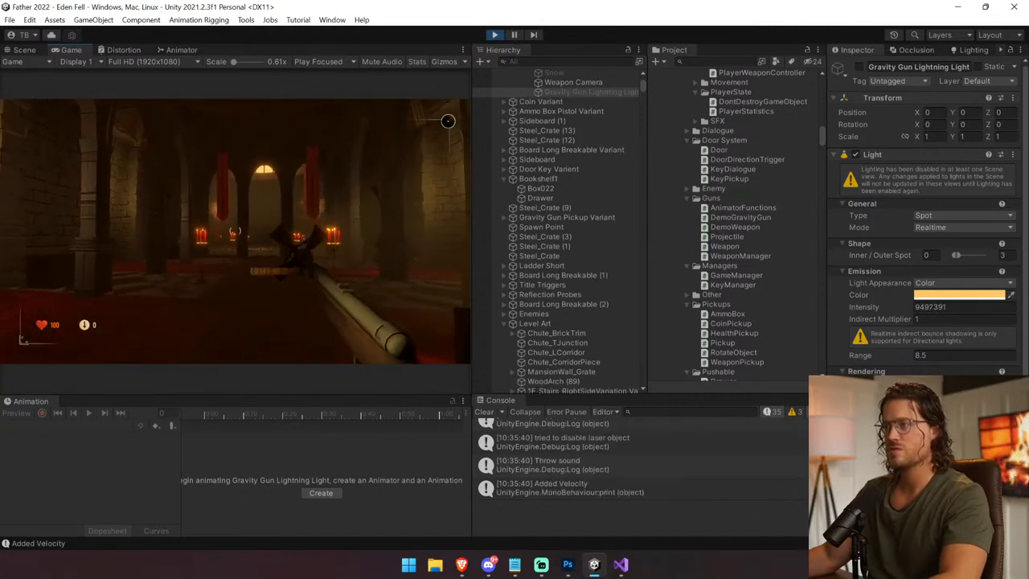
{"action": "key", "text": "w"}
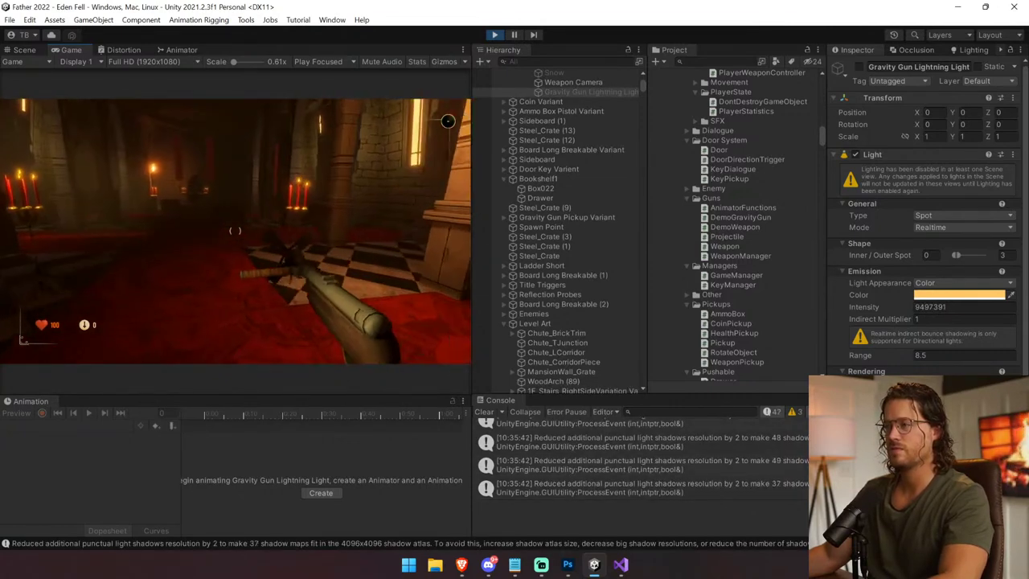
{"action": "left_click", "coordinate": [235, 230]}
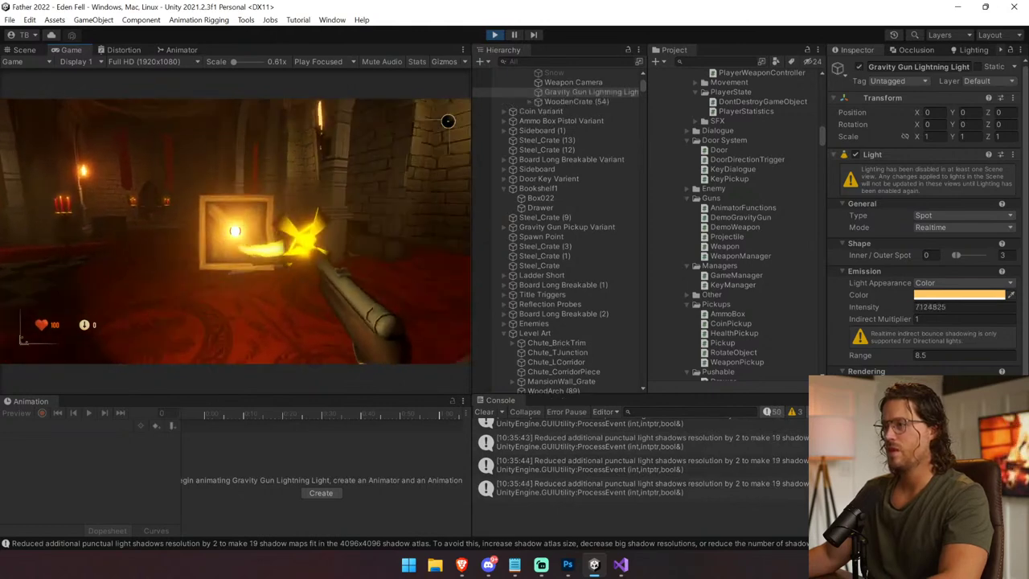
Step: Throw the held wooden crate, then pick up further crates to test the gravity gun's light when they are thrown and dropped
{"action": "left_click", "coordinate": [235, 231]}
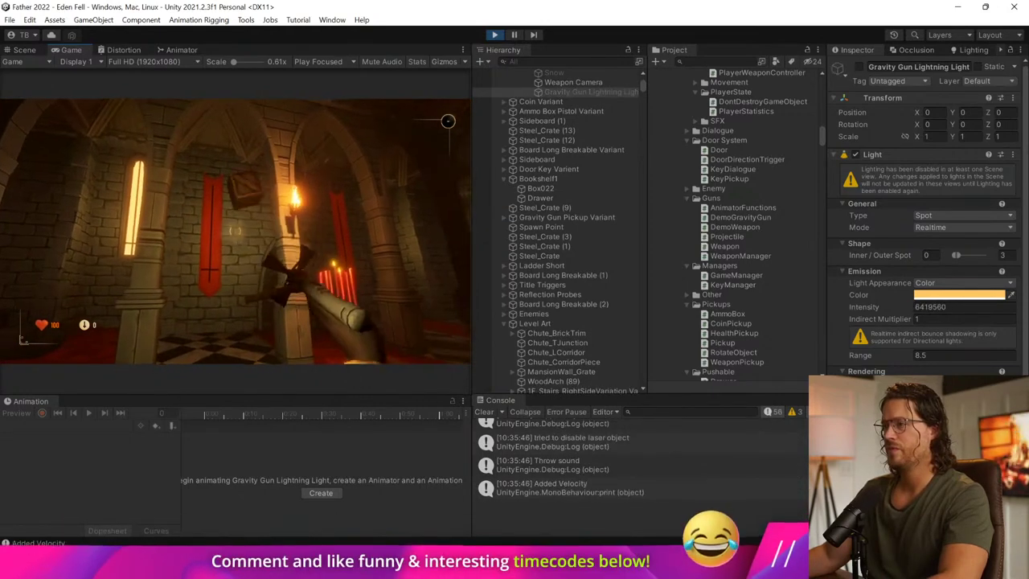
{"action": "left_click", "coordinate": [234, 231]}
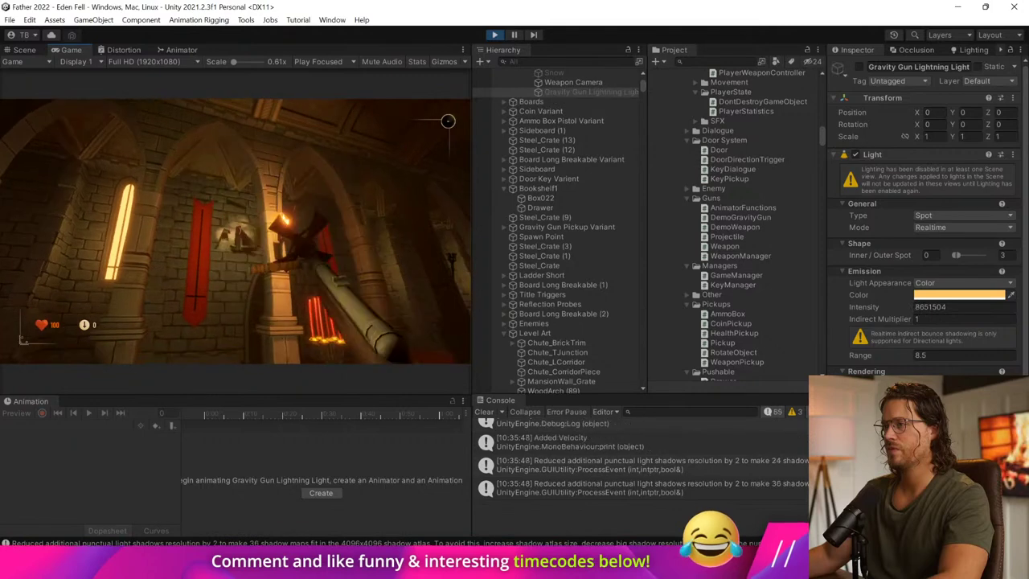
{"action": "left_click", "coordinate": [235, 231]}
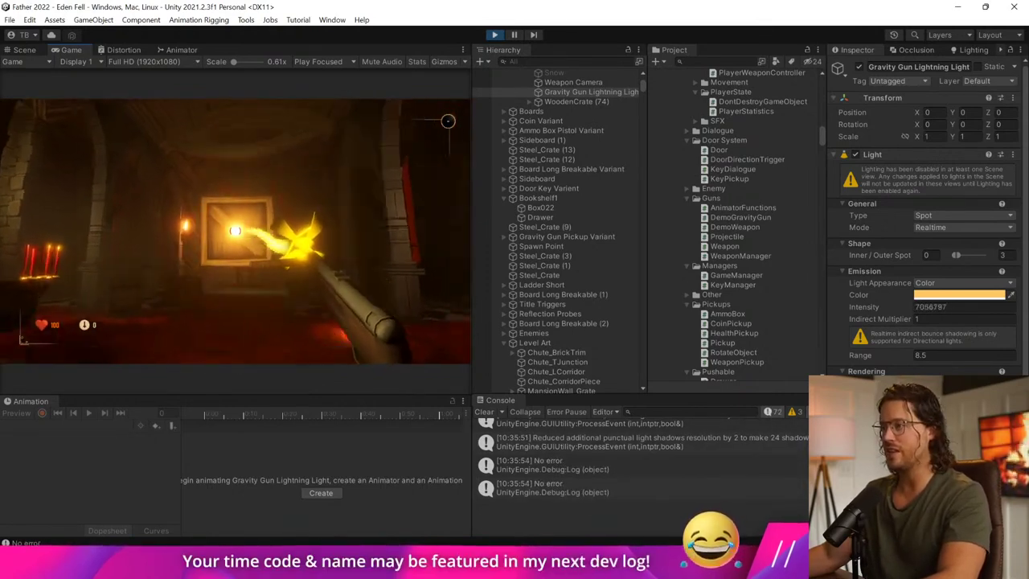
{"action": "left_click", "coordinate": [234, 231]}
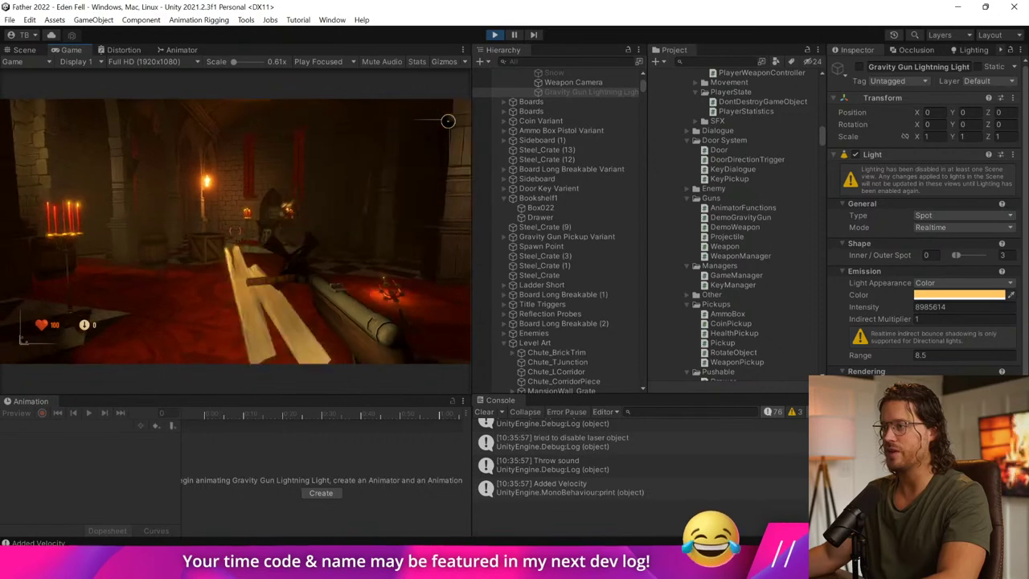
{"action": "left_click", "coordinate": [235, 231]}
{"action": "left_click", "coordinate": [235, 231]}
{"action": "left_click", "coordinate": [235, 231]}
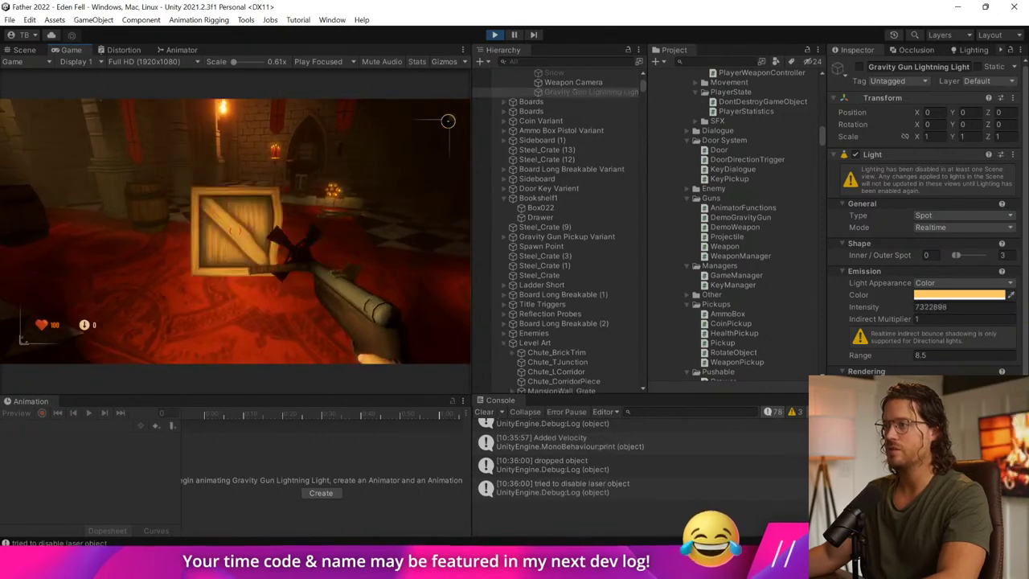
Step: Test the light by picking up and throwing another wooden crate and by holding and dropping the Bookshelf1 box, and end play mode
{"action": "left_click", "coordinate": [235, 231]}
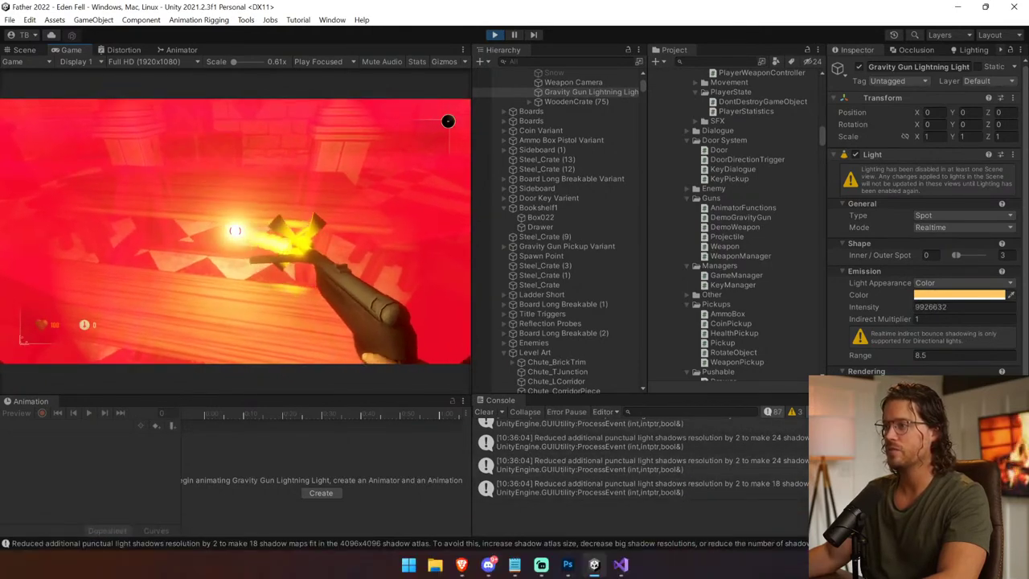
{"action": "left_click", "coordinate": [234, 231]}
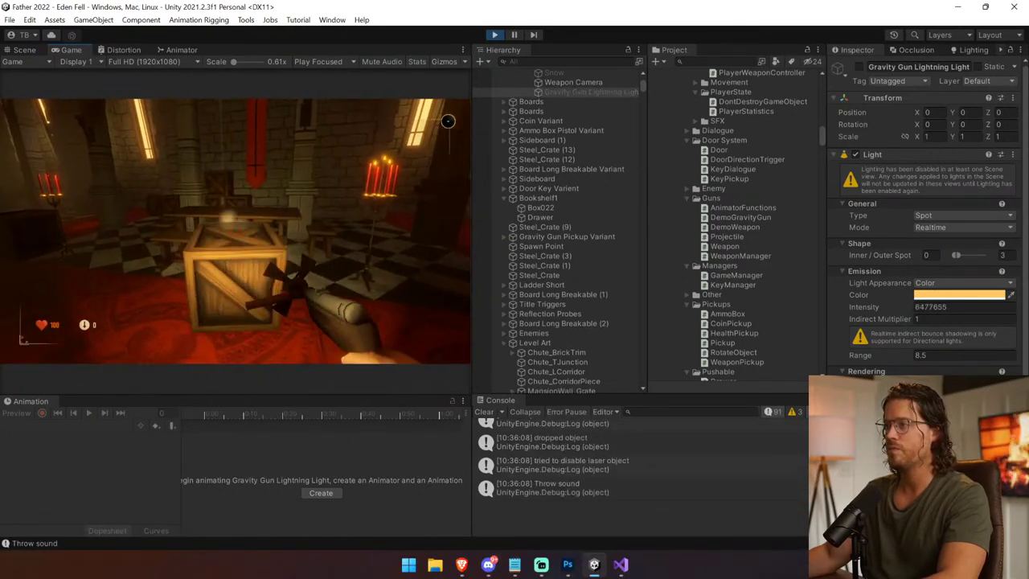
{"action": "key", "text": "w"}
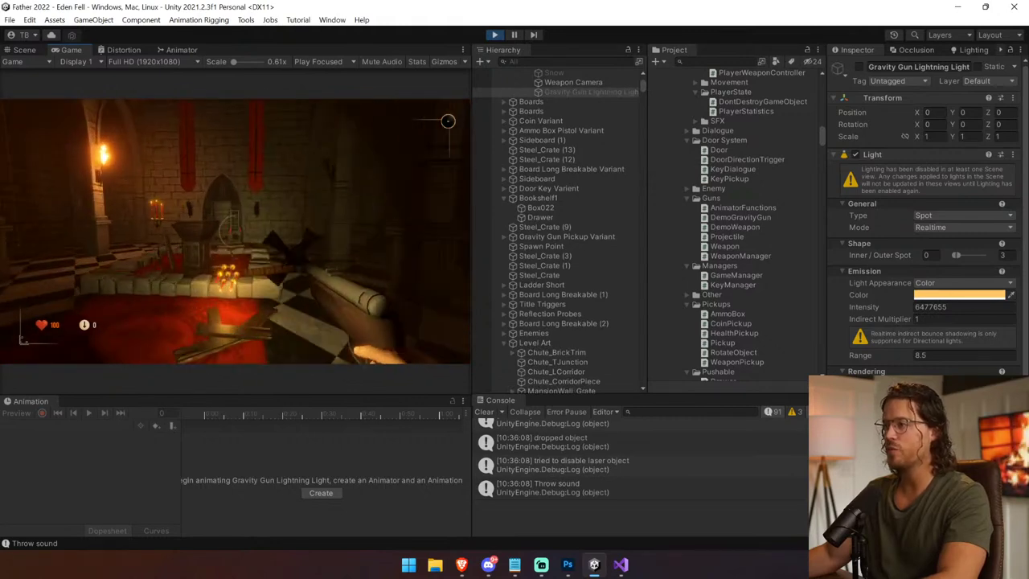
{"action": "left_click", "coordinate": [235, 231]}
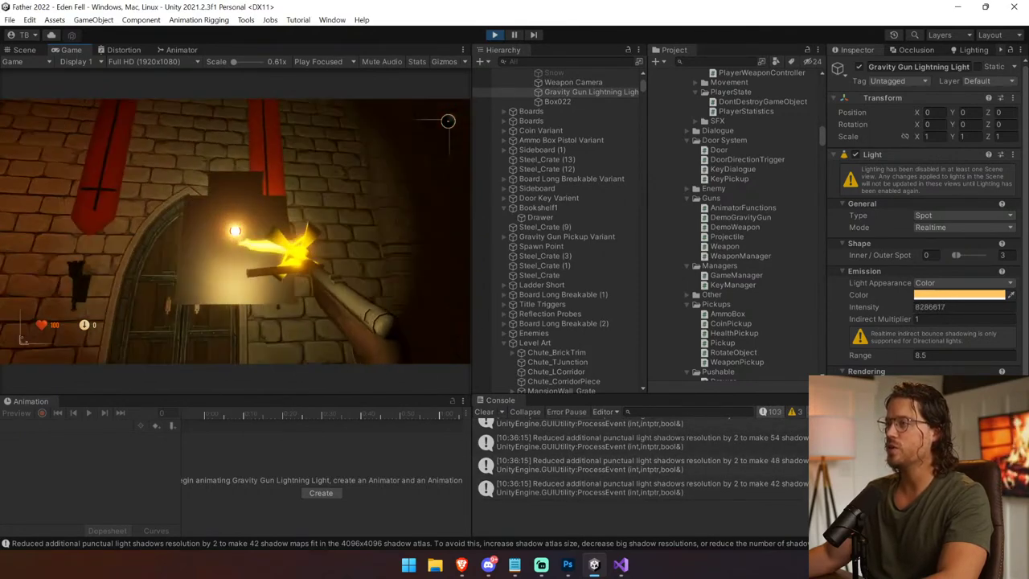
{"action": "left_click", "coordinate": [234, 231]}
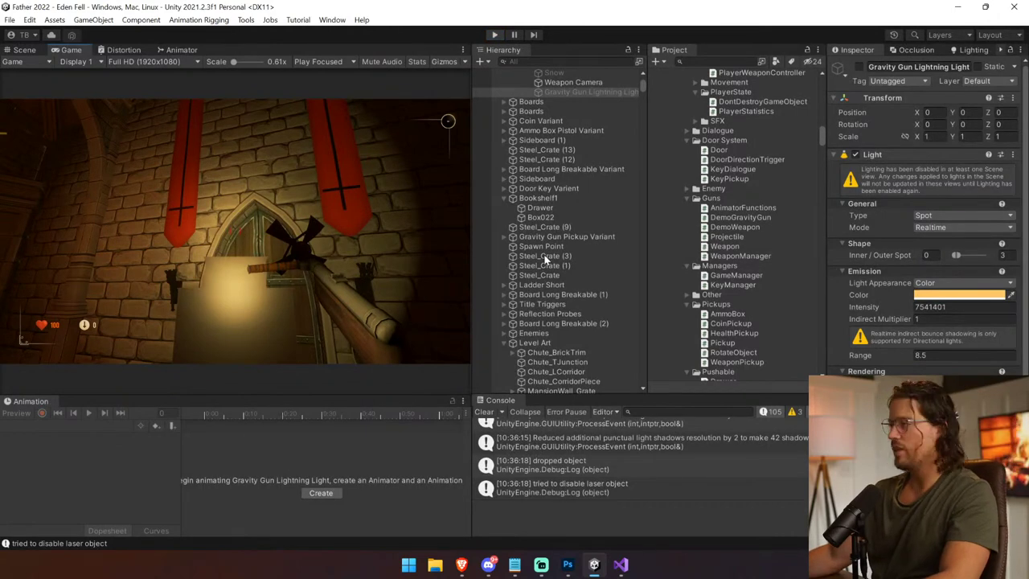
Step: Search the project assets for "gravity" and open the Gravity Gun prefab with a cleared console
{"action": "left_click", "coordinate": [562, 108]}
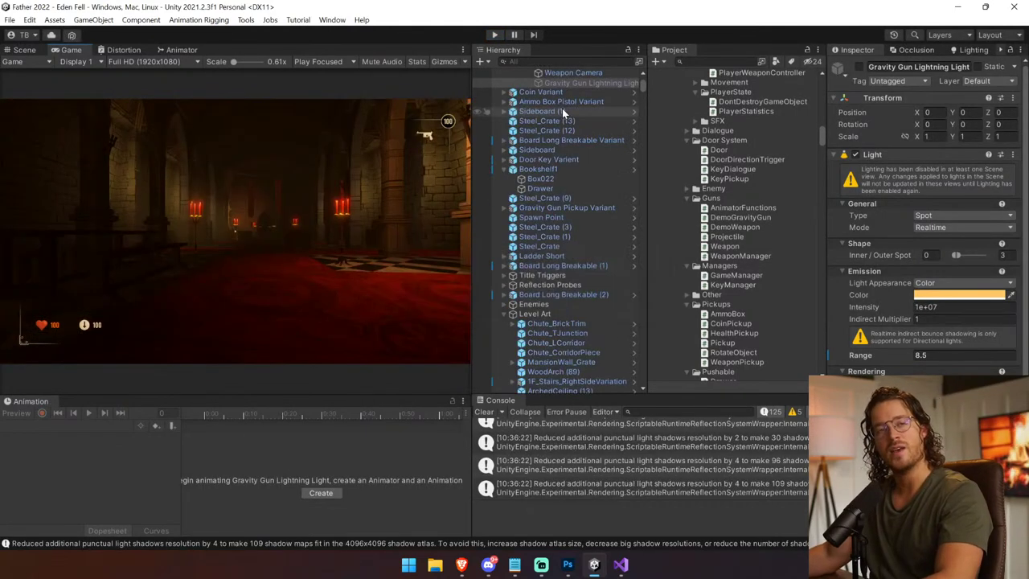
{"action": "left_click", "coordinate": [484, 411]}
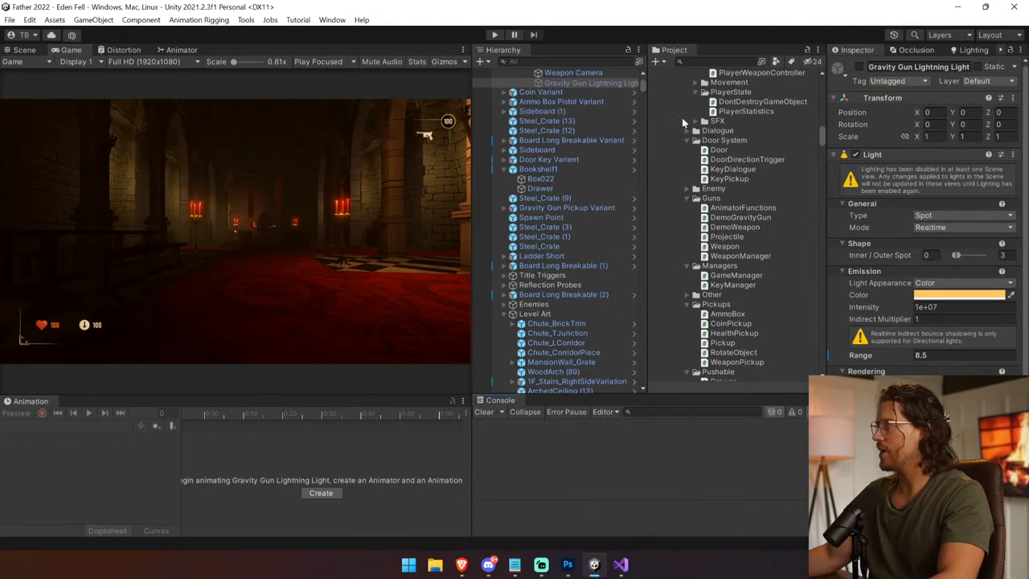
{"action": "left_click", "coordinate": [700, 61]}
{"action": "type", "text": "gravity"}
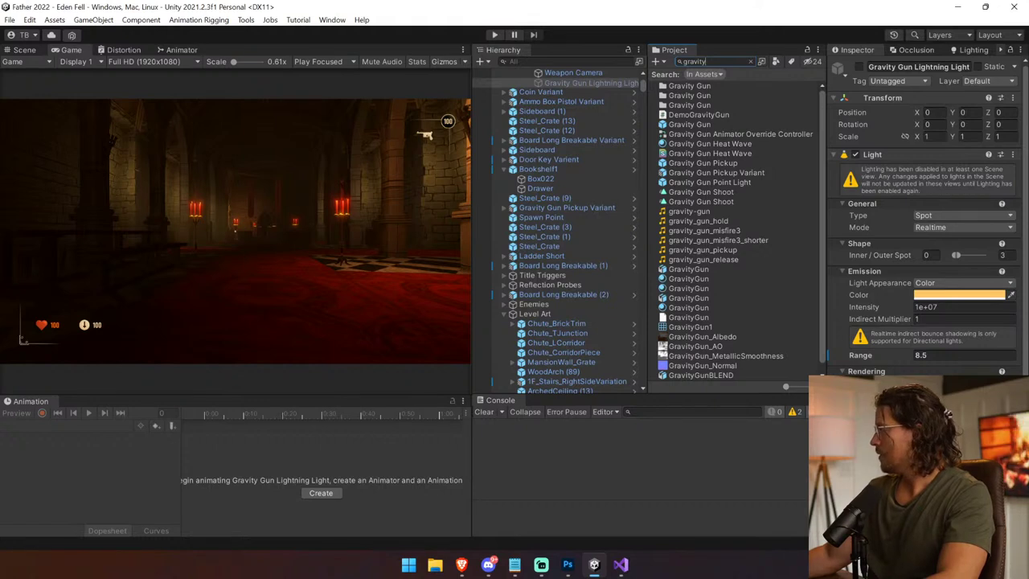
{"action": "double_click", "coordinate": [697, 125]}
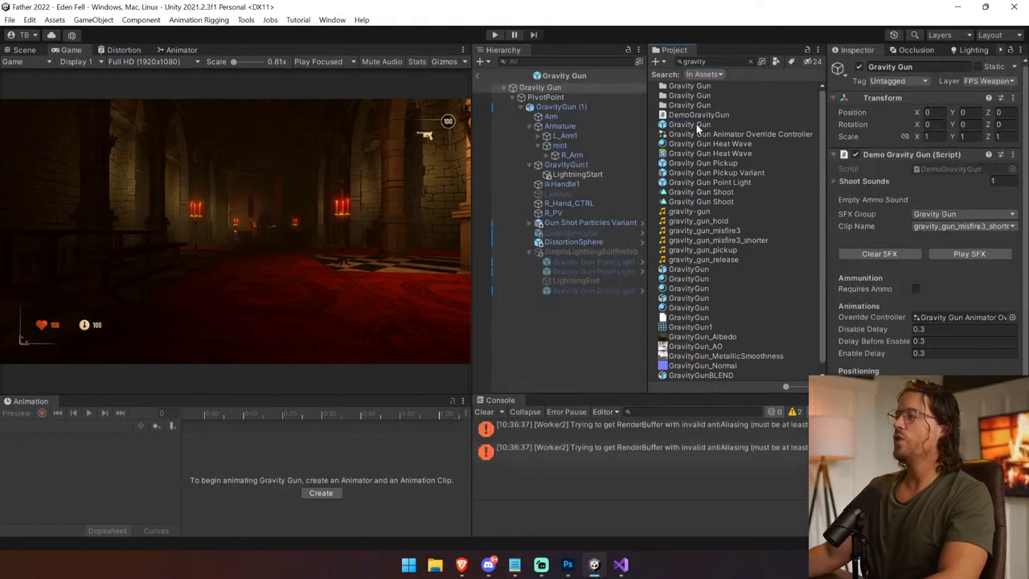
{"action": "left_click", "coordinate": [484, 412]}
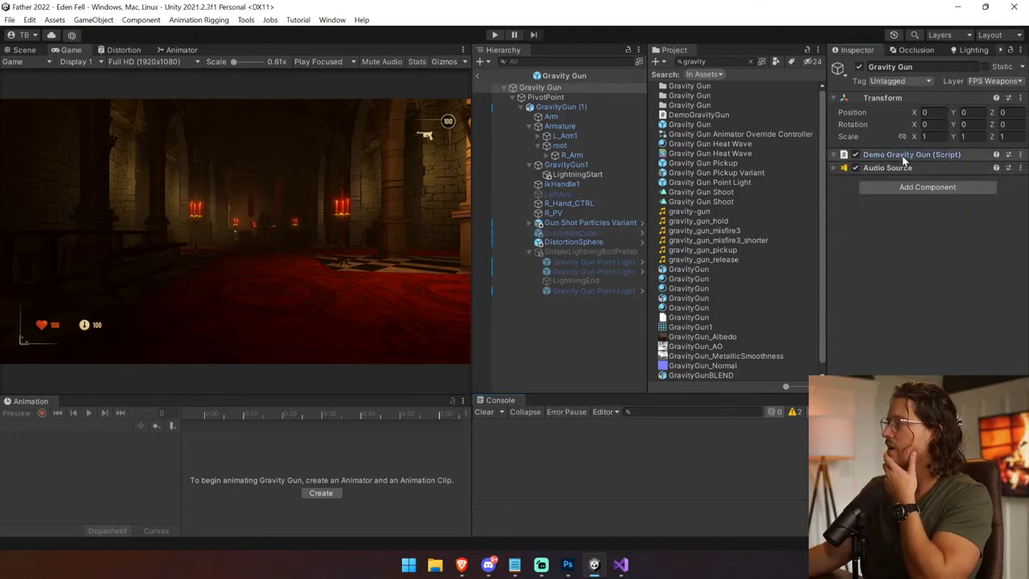
Step: Examine the Line Renderer settings of SimpleLightningBoltPrefab, including its materials, in a widened Inspector
{"action": "left_click", "coordinate": [589, 252]}
{"action": "left_click", "coordinate": [895, 154]}
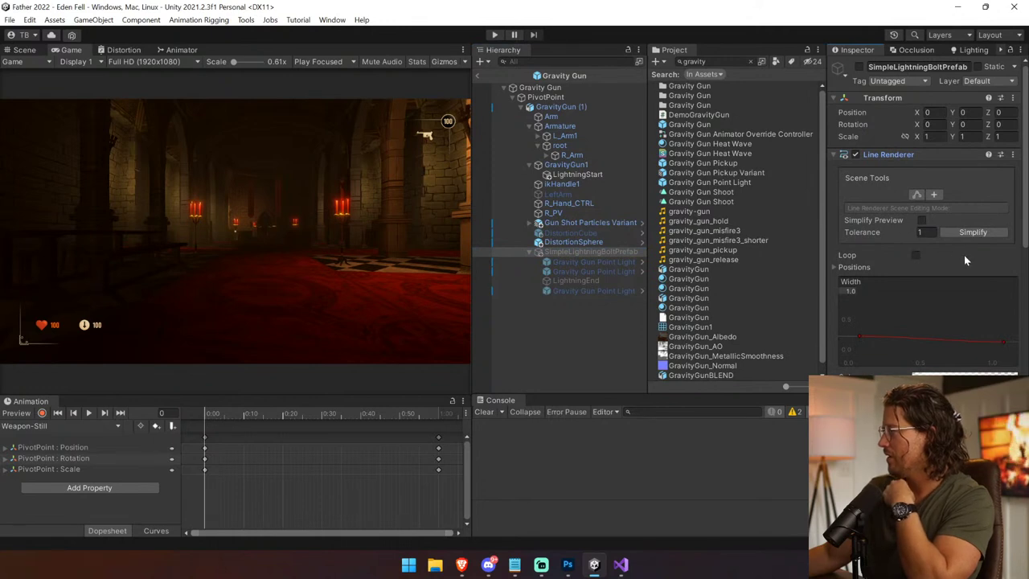
{"action": "scroll", "coordinate": [964, 255], "scroll_direction": "down", "scroll_amount": 1}
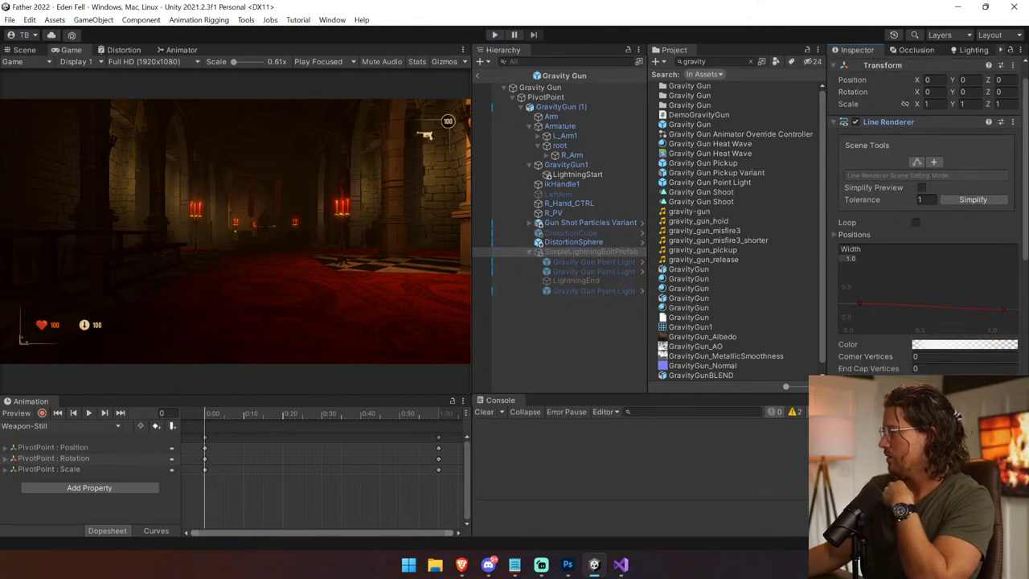
{"action": "left_click_drag", "start_coordinate": [828, 421], "coordinate": [744, 417]}
{"action": "scroll", "coordinate": [882, 265], "scroll_direction": "down", "scroll_amount": 4}
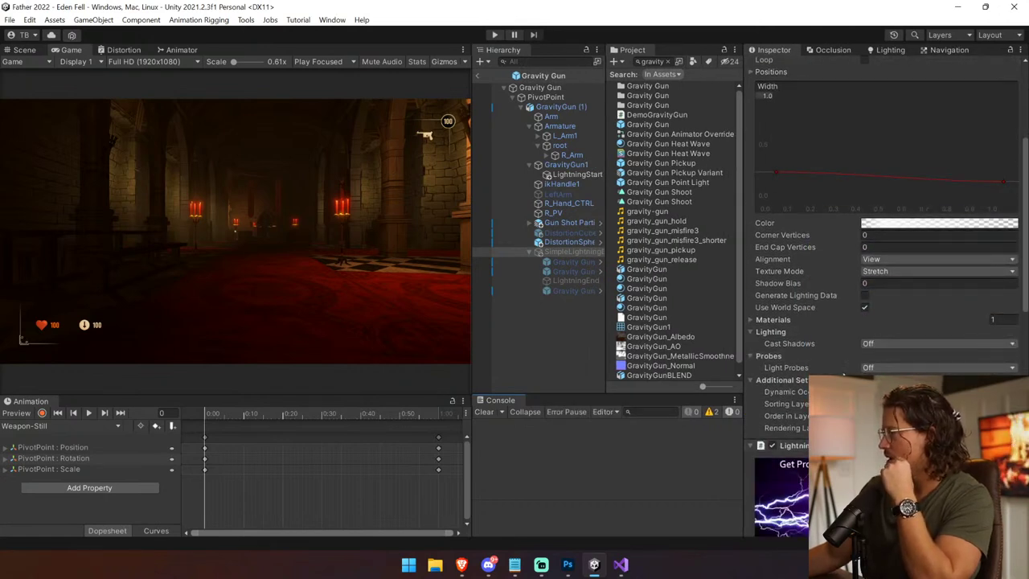
{"action": "left_click", "coordinate": [773, 321]}
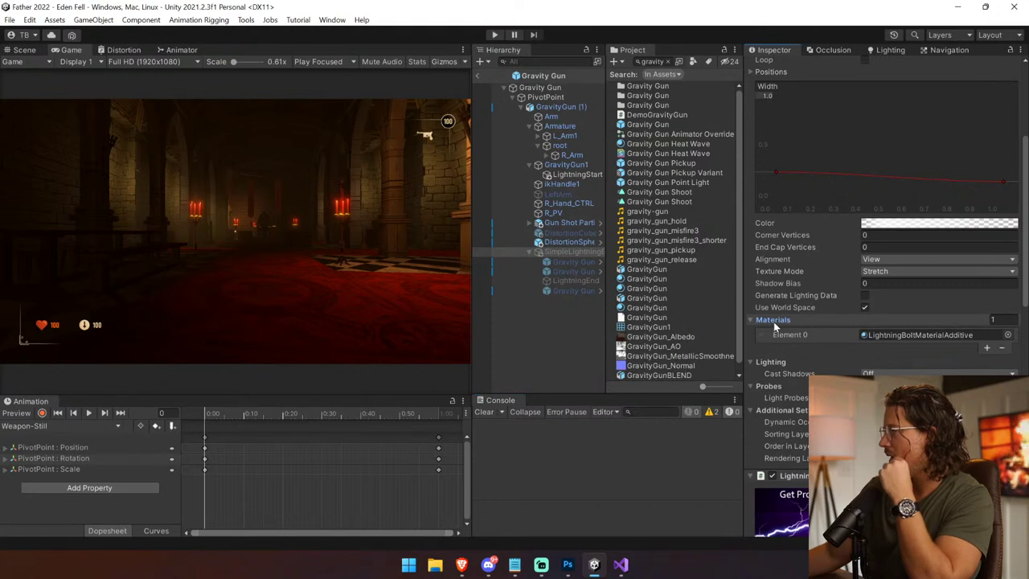
{"action": "left_click", "coordinate": [773, 321]}
{"action": "scroll", "coordinate": [773, 320], "scroll_direction": "up", "scroll_amount": 3}
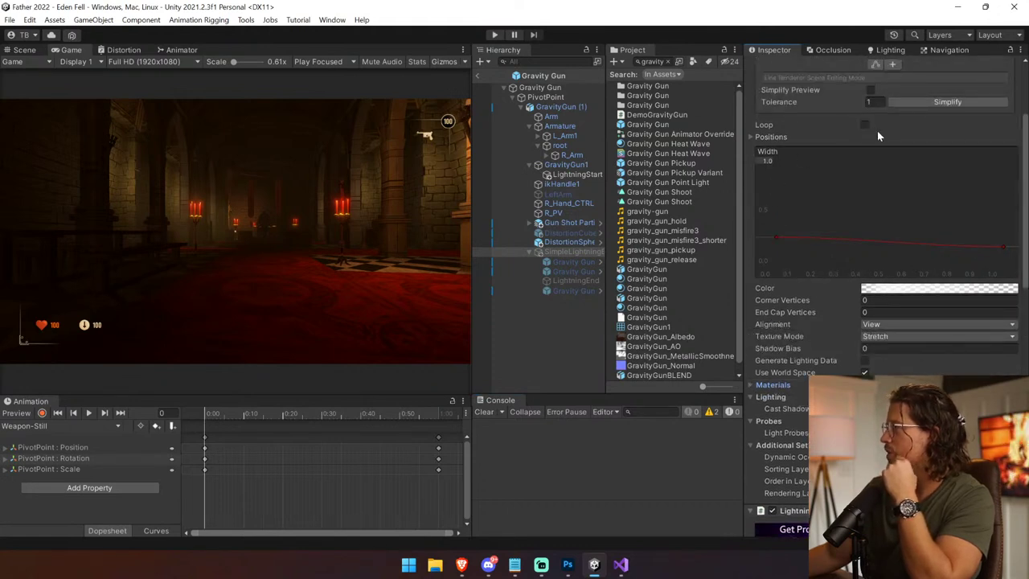
{"action": "scroll", "coordinate": [881, 145], "scroll_direction": "up", "scroll_amount": 3}
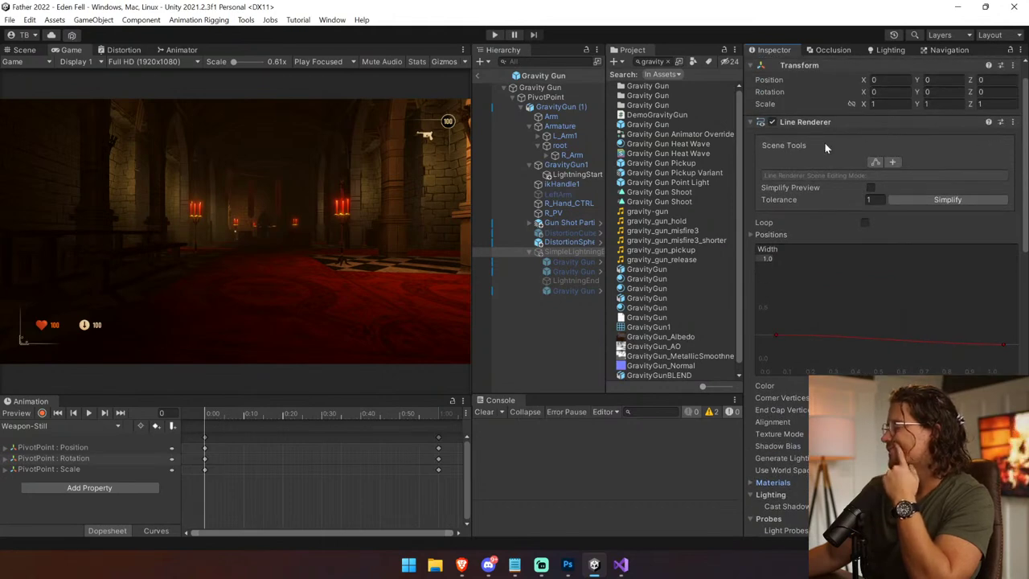
Step: Review the Lightning Bolt Script settings on SimpleLightningBoltPrefab and open LightningBoltScript in Visual Studio
{"action": "scroll", "coordinate": [781, 303], "scroll_direction": "down", "scroll_amount": 15}
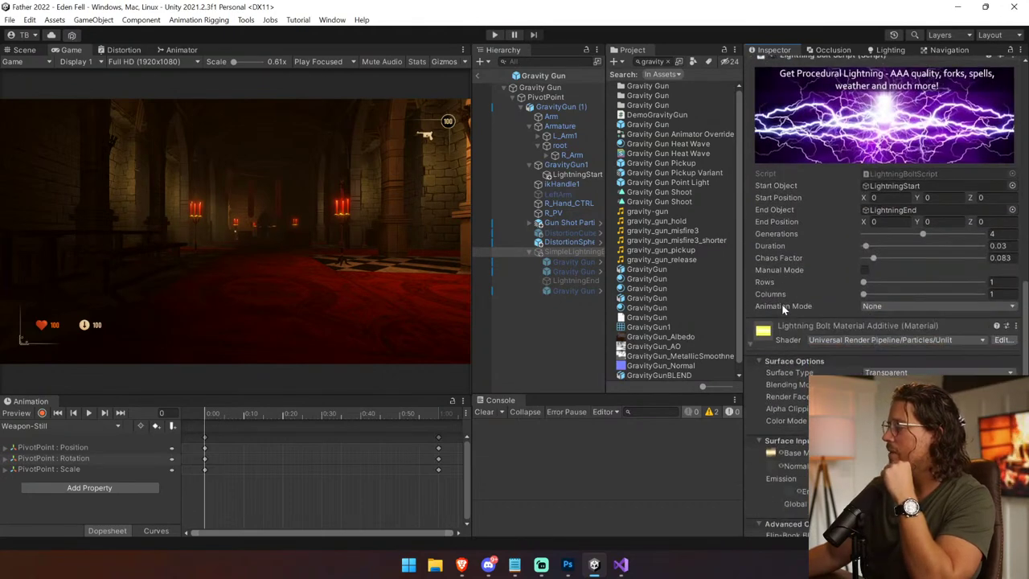
{"action": "scroll", "coordinate": [790, 310], "scroll_direction": "down", "scroll_amount": 2}
{"action": "scroll", "coordinate": [797, 316], "scroll_direction": "up", "scroll_amount": 2}
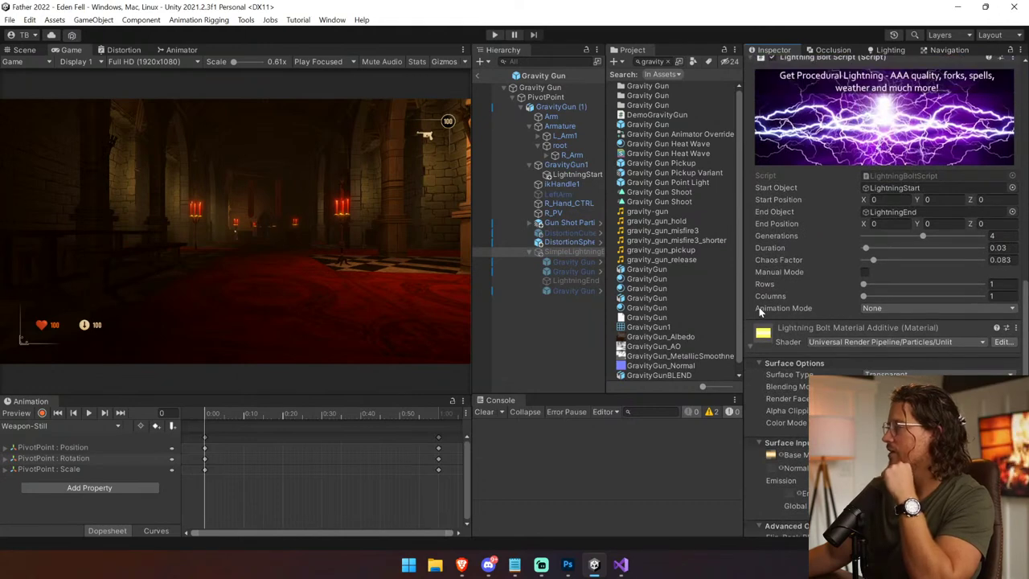
{"action": "scroll", "coordinate": [760, 307], "scroll_direction": "up", "scroll_amount": 2}
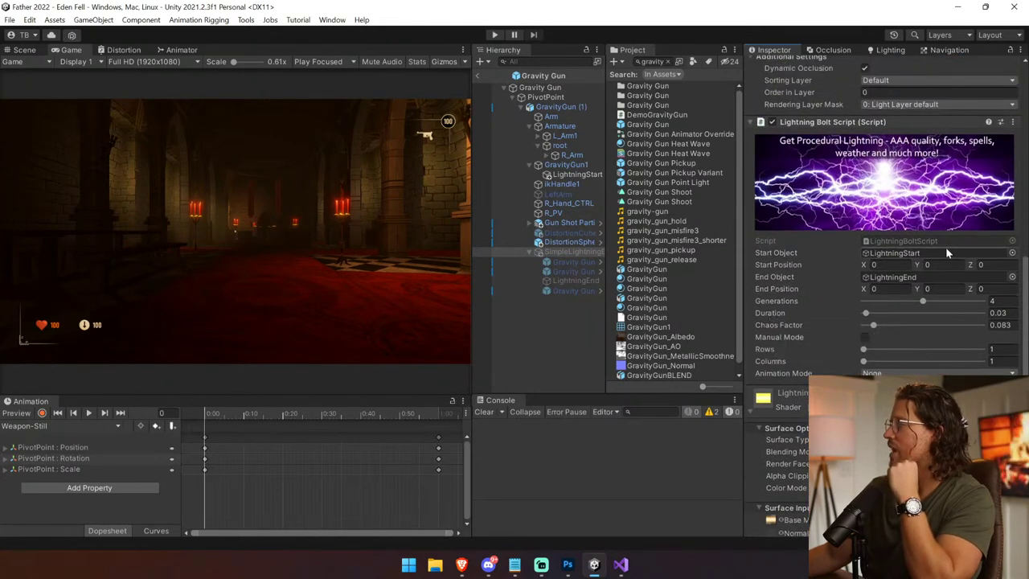
{"action": "double_click", "coordinate": [944, 241]}
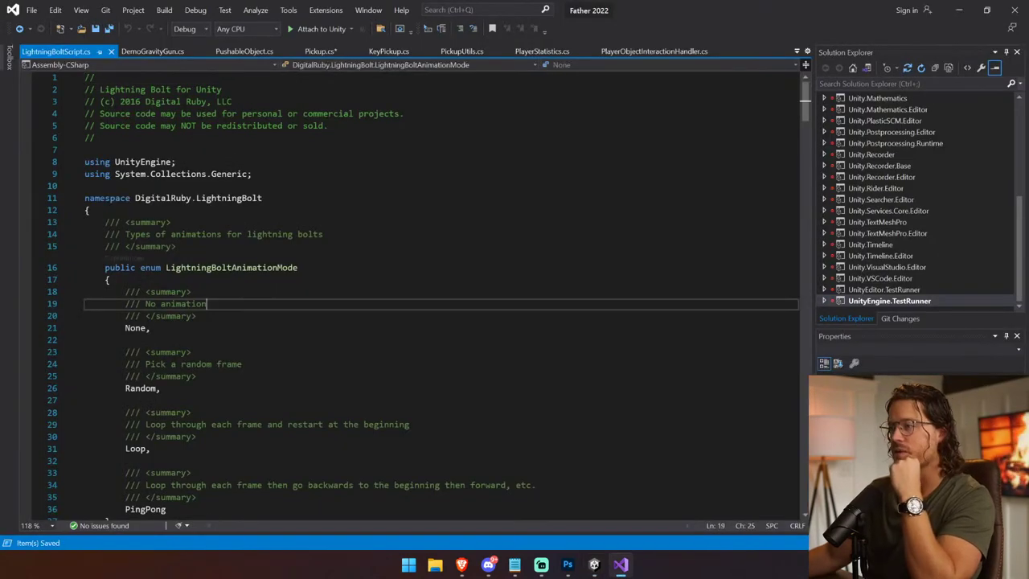
Step: Read through LightningBoltScript.cs to examine how UpdateLineRenderer, Update and Trigger refresh the lightning bolt
{"action": "scroll", "coordinate": [442, 290], "scroll_direction": "down", "scroll_amount": 18}
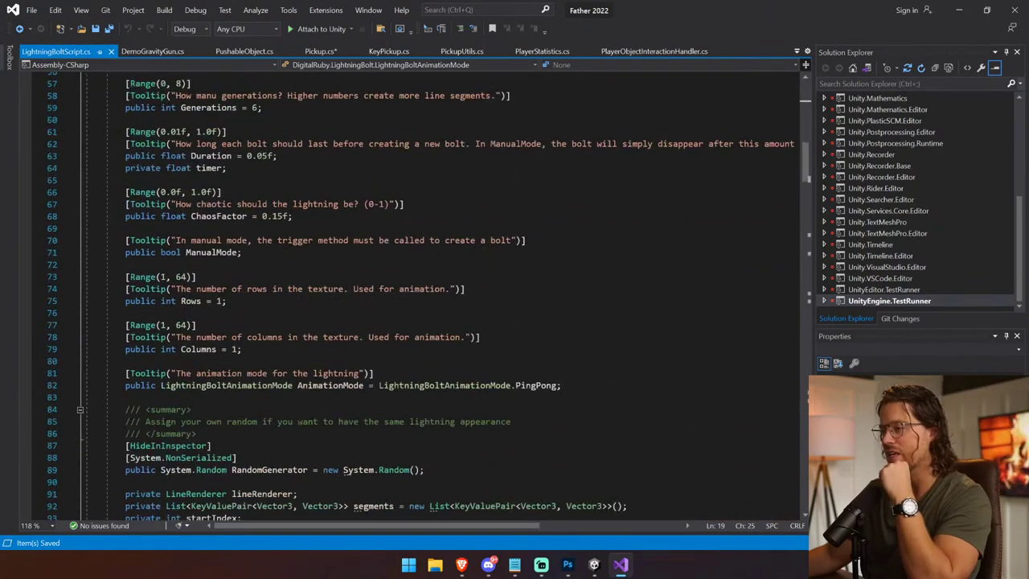
{"action": "scroll", "coordinate": [442, 289], "scroll_direction": "down", "scroll_amount": 15}
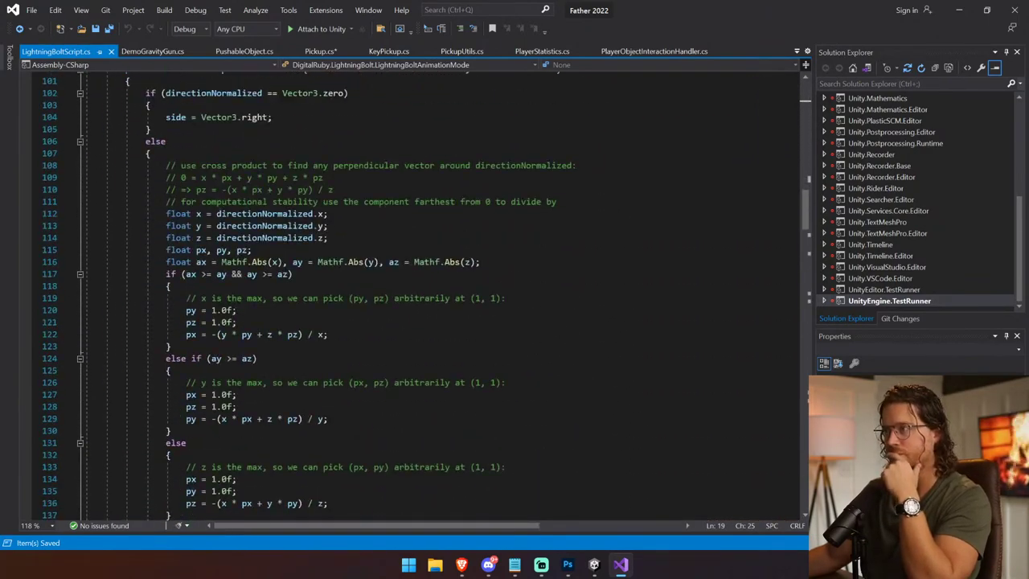
{"action": "scroll", "coordinate": [443, 290], "scroll_direction": "down", "scroll_amount": 6}
{"action": "scroll", "coordinate": [442, 290], "scroll_direction": "down", "scroll_amount": 15}
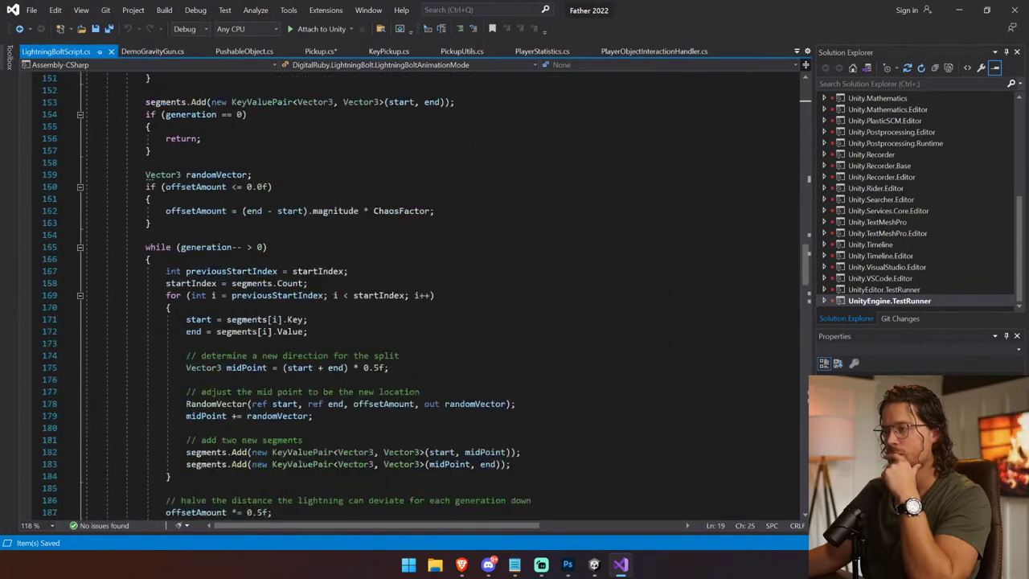
{"action": "scroll", "coordinate": [443, 290], "scroll_direction": "down", "scroll_amount": 18}
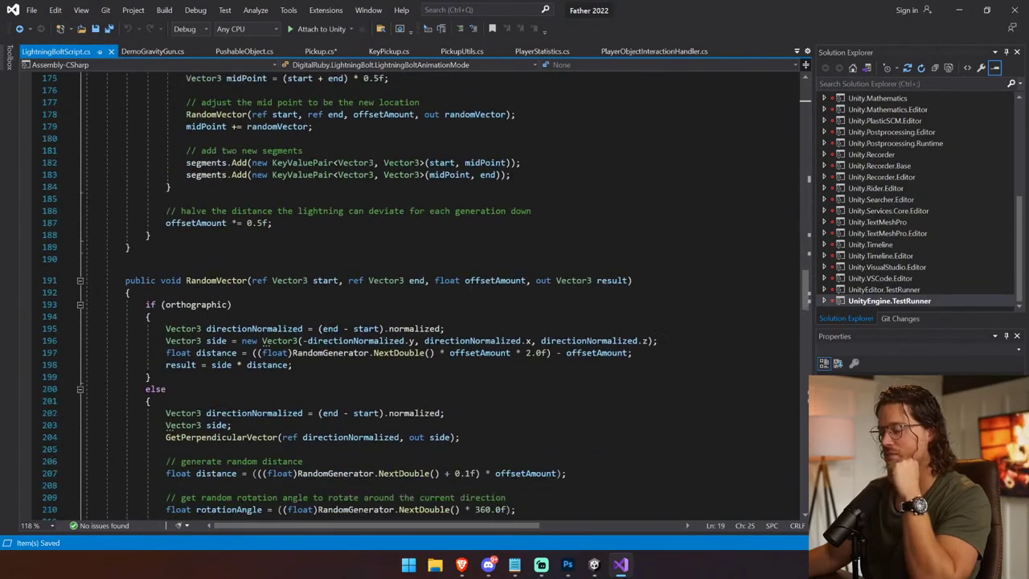
{"action": "scroll", "coordinate": [442, 290], "scroll_direction": "down", "scroll_amount": 14}
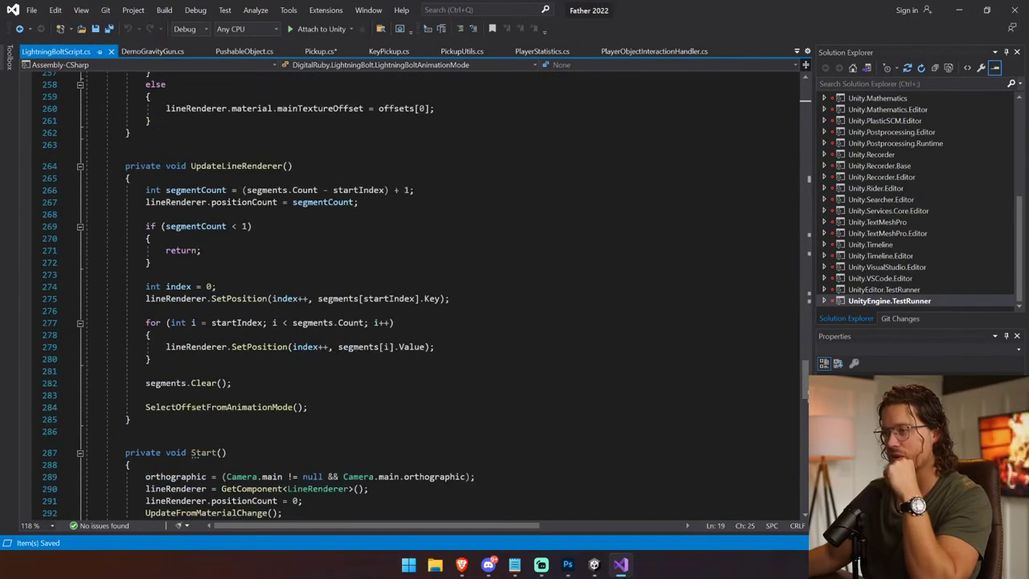
{"action": "double_click", "coordinate": [236, 166]}
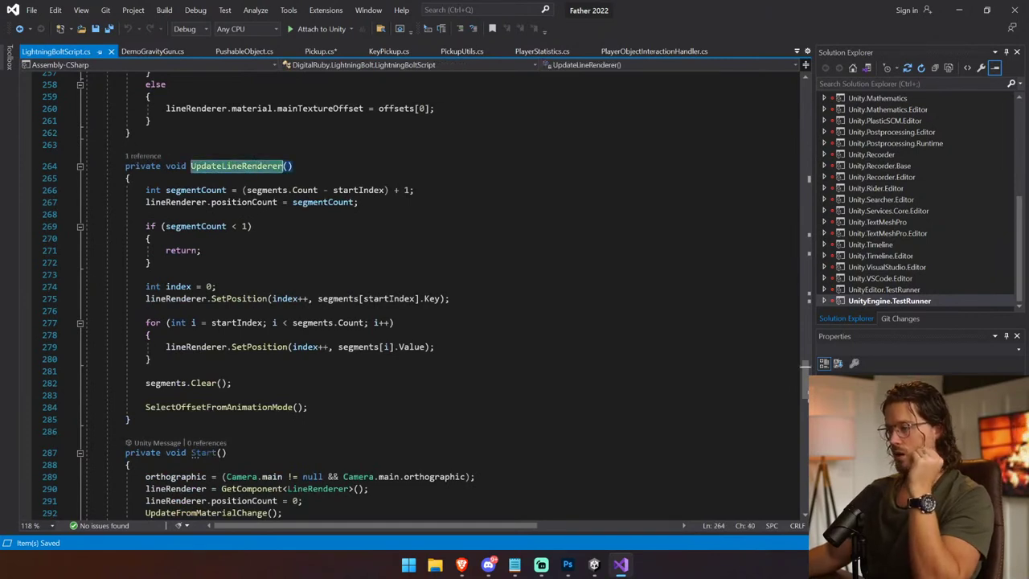
{"action": "scroll", "coordinate": [402, 290], "scroll_direction": "down", "scroll_amount": 12}
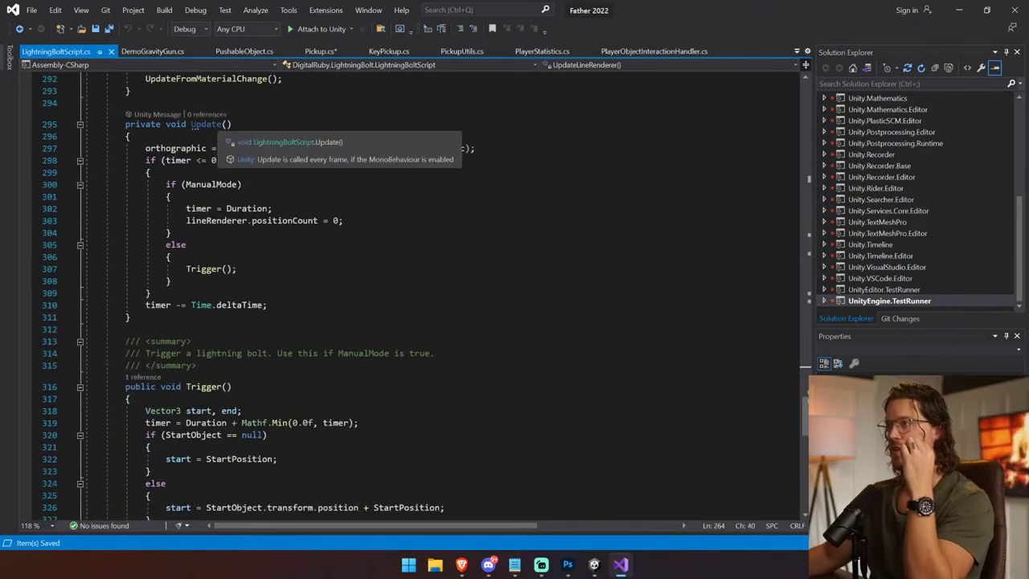
Step: Try renaming the Update method to LateUpdate in LightningBoltScript.cs, then undo the rename and save the script
{"action": "left_click", "coordinate": [192, 125]}
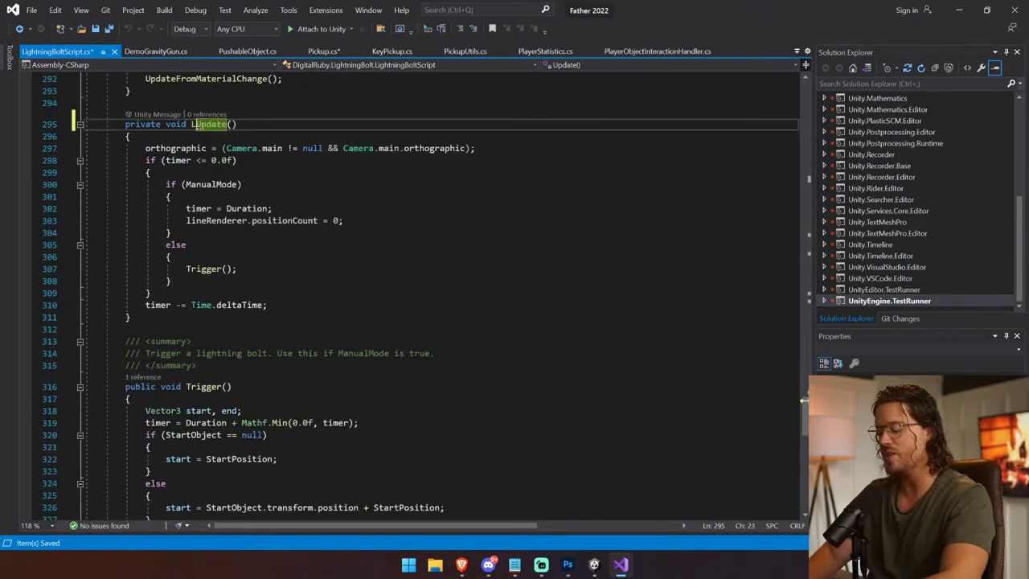
{"action": "type", "text": "Late"}
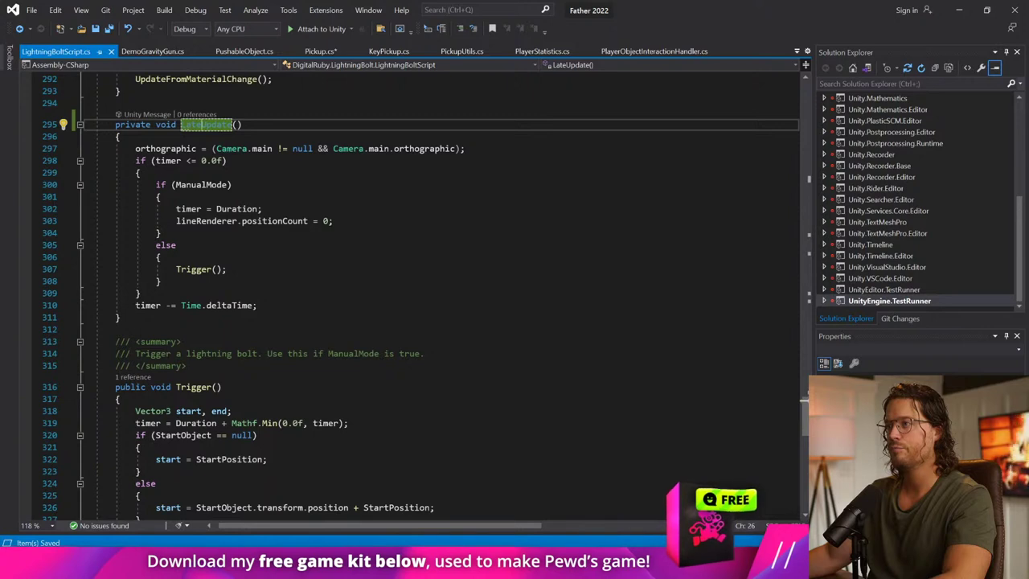
{"action": "key", "text": "ctrl+z"}
{"action": "key", "text": "ctrl+s"}
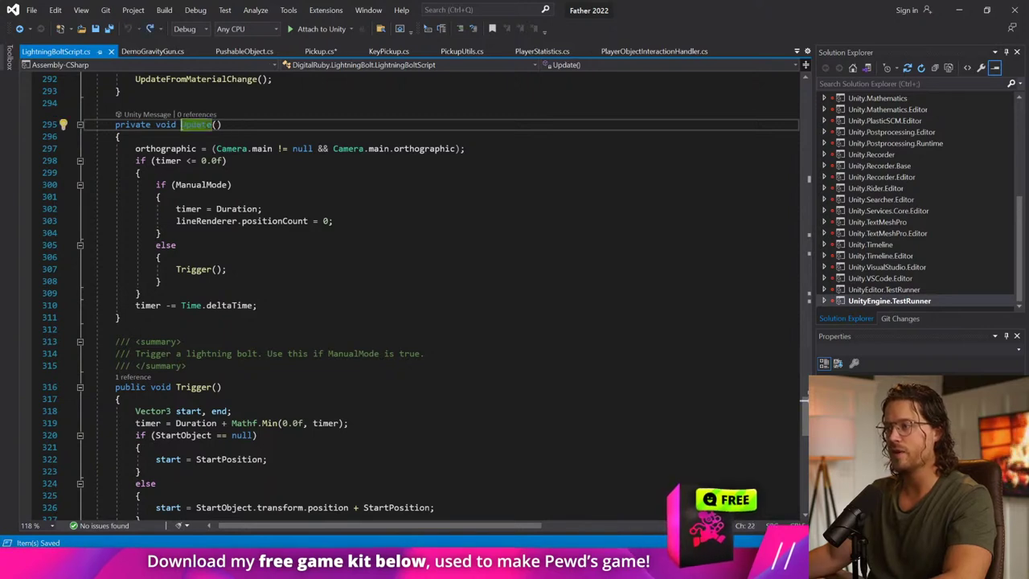
Step: Search the current project for UpdateLineRenderer and trace its call in Trigger back to the Update method of LightningBoltScript.cs
{"action": "left_click_drag", "start_coordinate": [334, 526], "coordinate": [249, 526]}
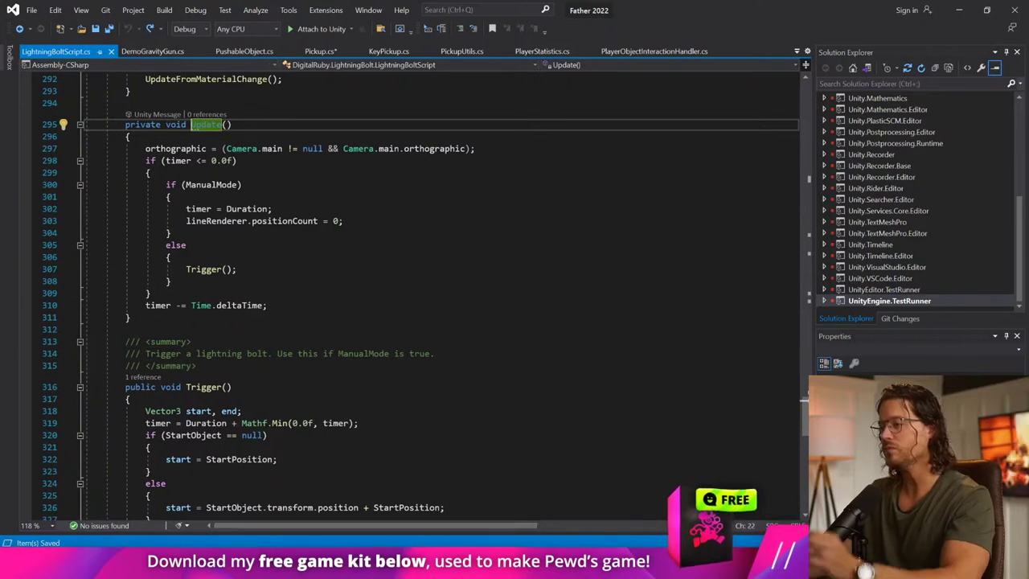
{"action": "scroll", "coordinate": [402, 290], "scroll_direction": "up", "scroll_amount": 7}
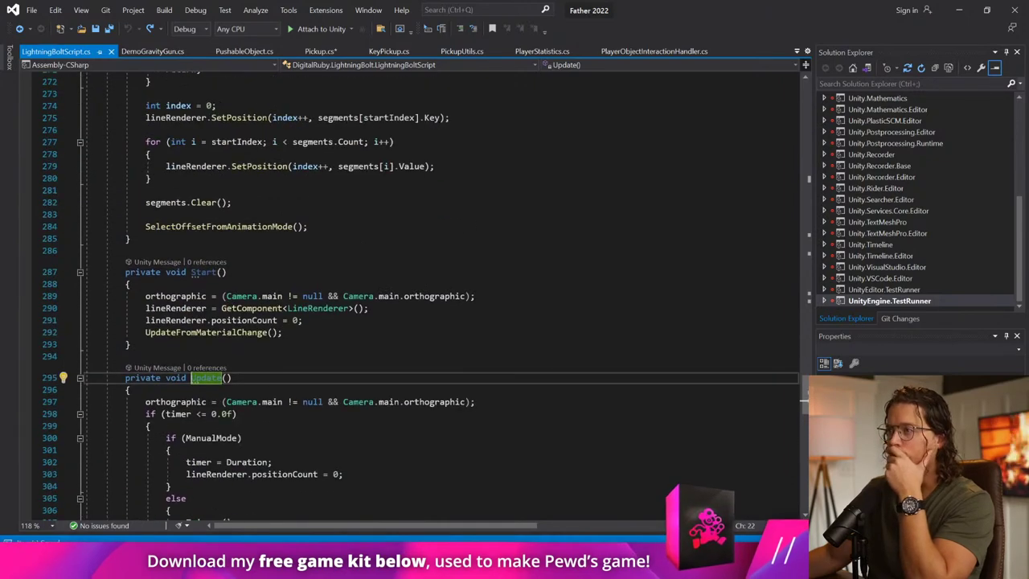
{"action": "scroll", "coordinate": [402, 289], "scroll_direction": "up", "scroll_amount": 6}
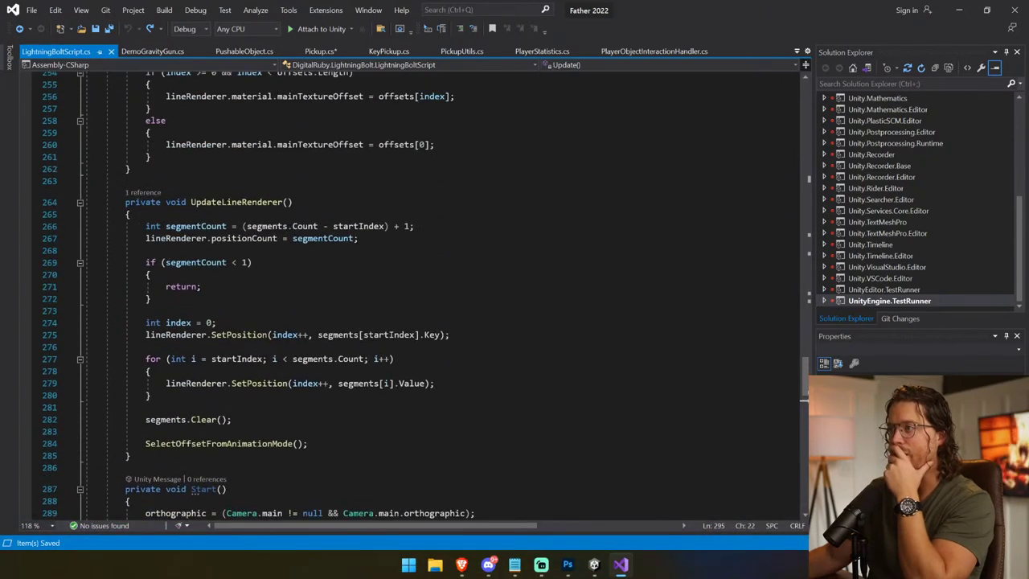
{"action": "double_click", "coordinate": [236, 202]}
{"action": "key", "text": "ctrl+f"}
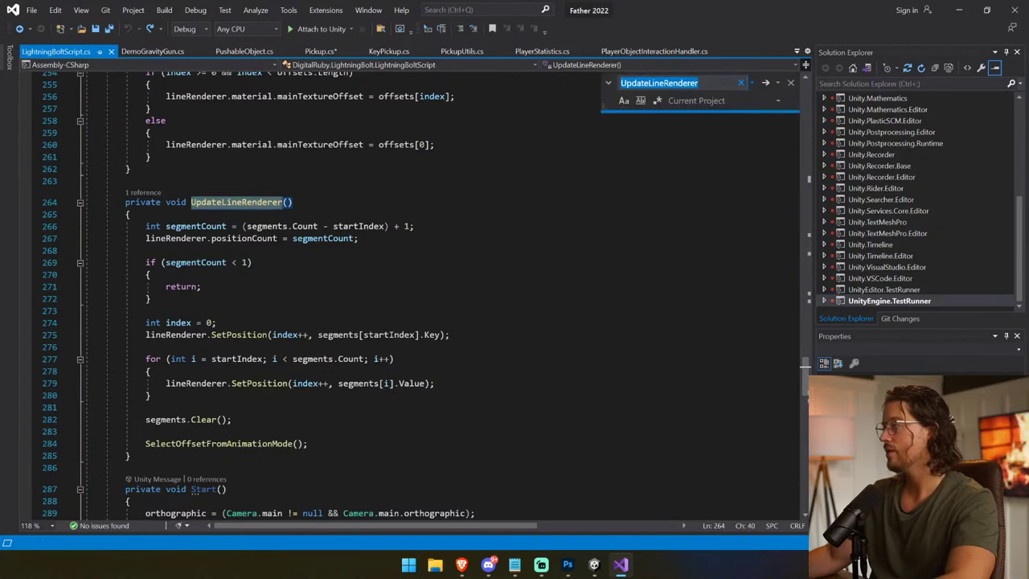
{"action": "key", "text": "Return"}
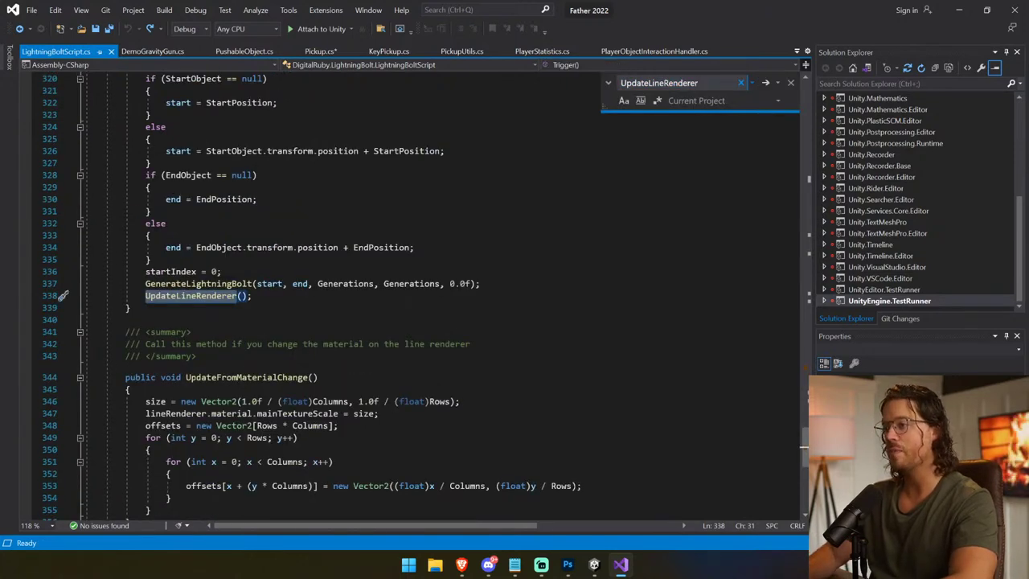
{"action": "scroll", "coordinate": [402, 297], "scroll_direction": "up", "scroll_amount": 2}
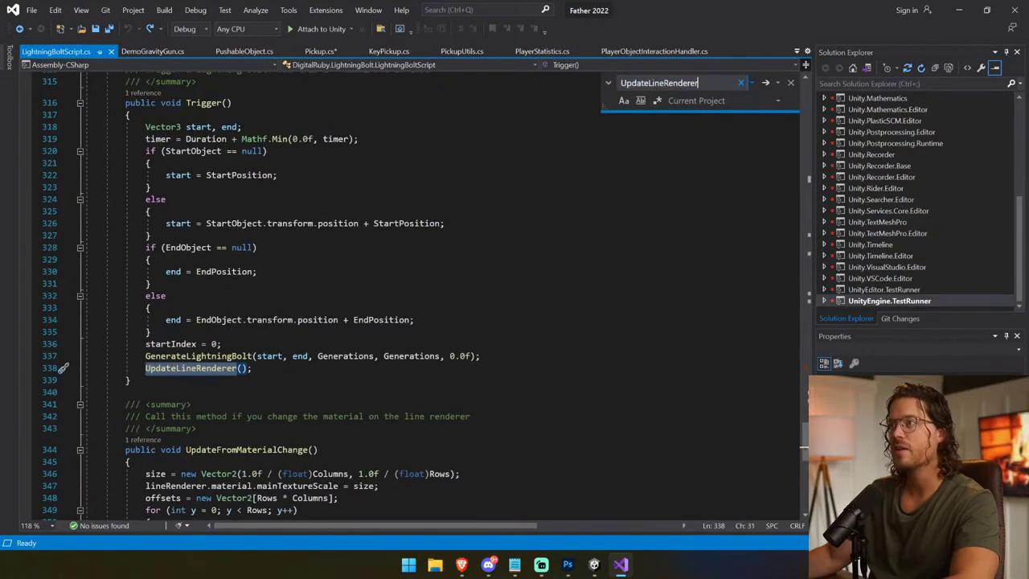
{"action": "scroll", "coordinate": [402, 298], "scroll_direction": "up", "scroll_amount": 5}
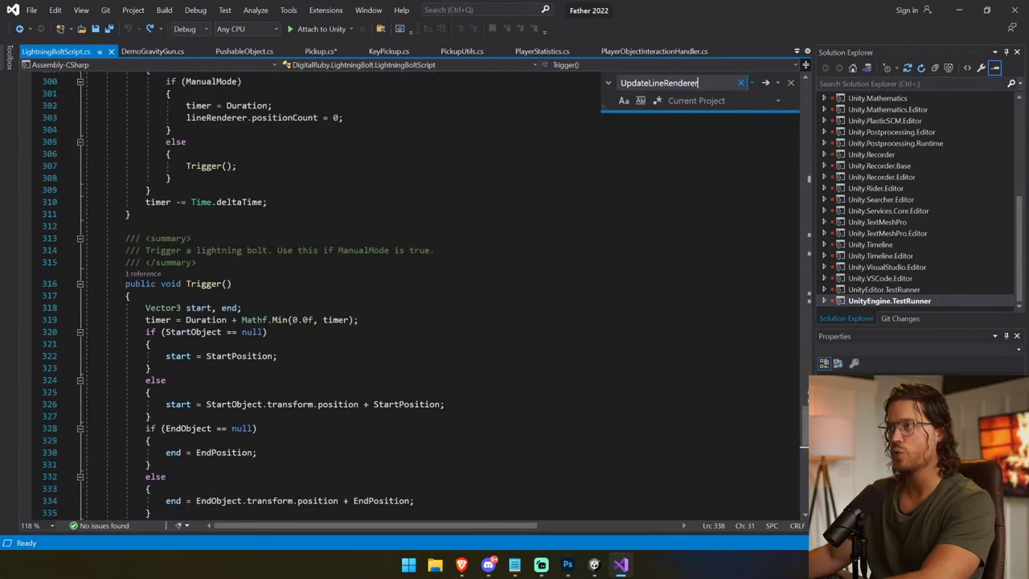
{"action": "scroll", "coordinate": [402, 297], "scroll_direction": "up", "scroll_amount": 3}
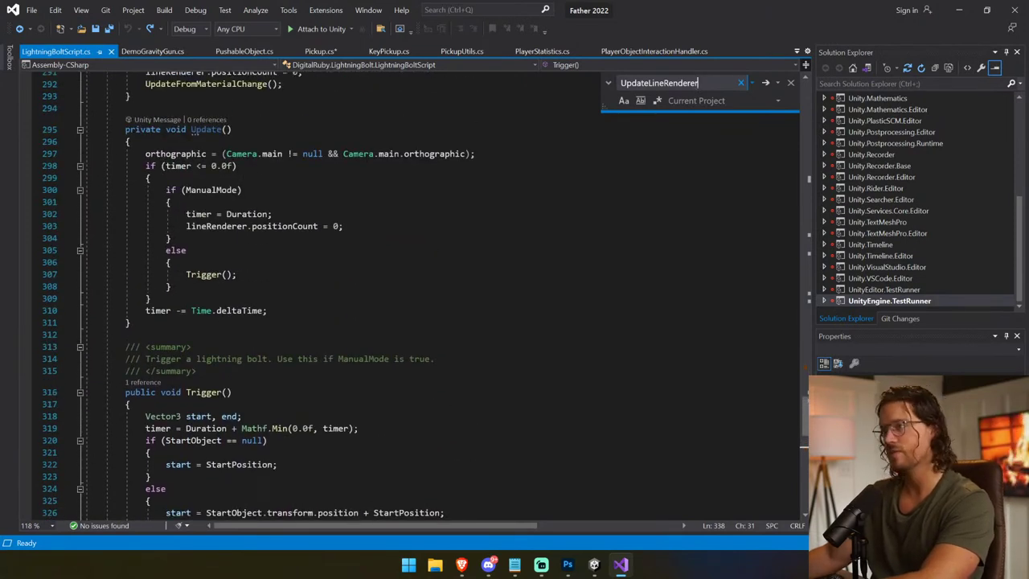
Step: Switch to Unity, clear the console and collapse the Line Renderer component of SimpleLightningBoltPrefab
{"action": "scroll", "coordinate": [402, 297], "scroll_direction": "down", "scroll_amount": 6}
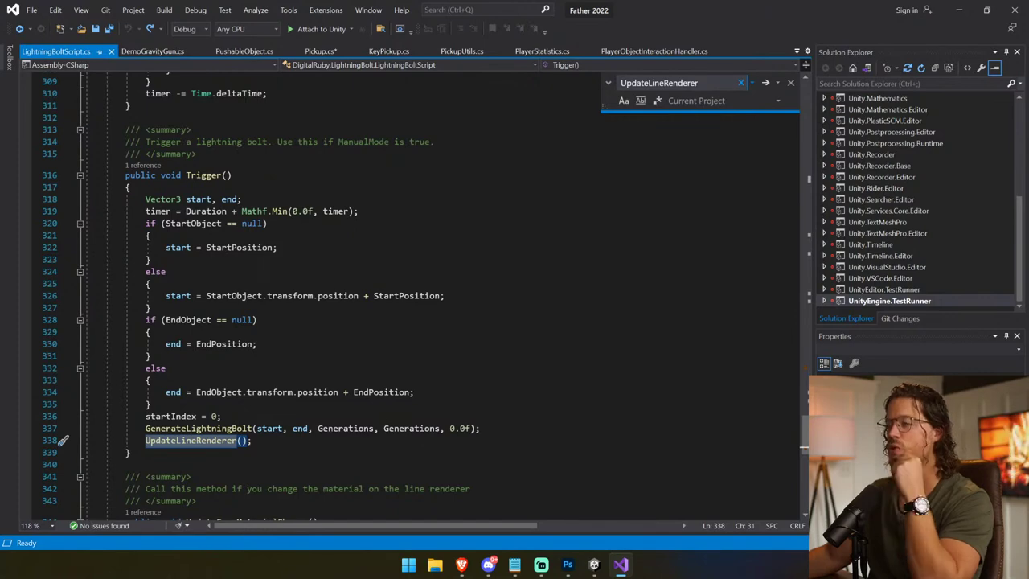
{"action": "left_click", "coordinate": [594, 565]}
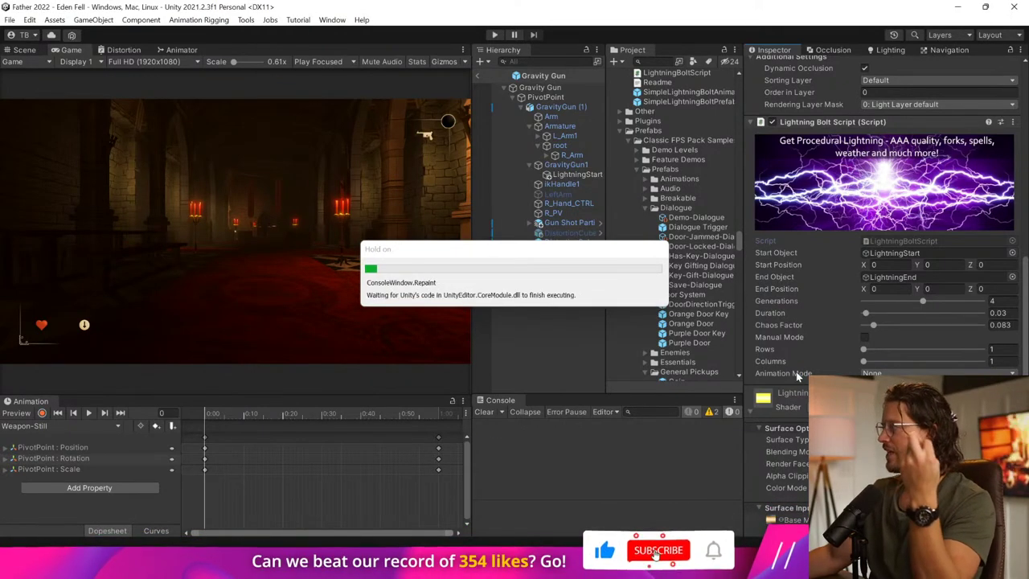
{"action": "left_click", "coordinate": [483, 411]}
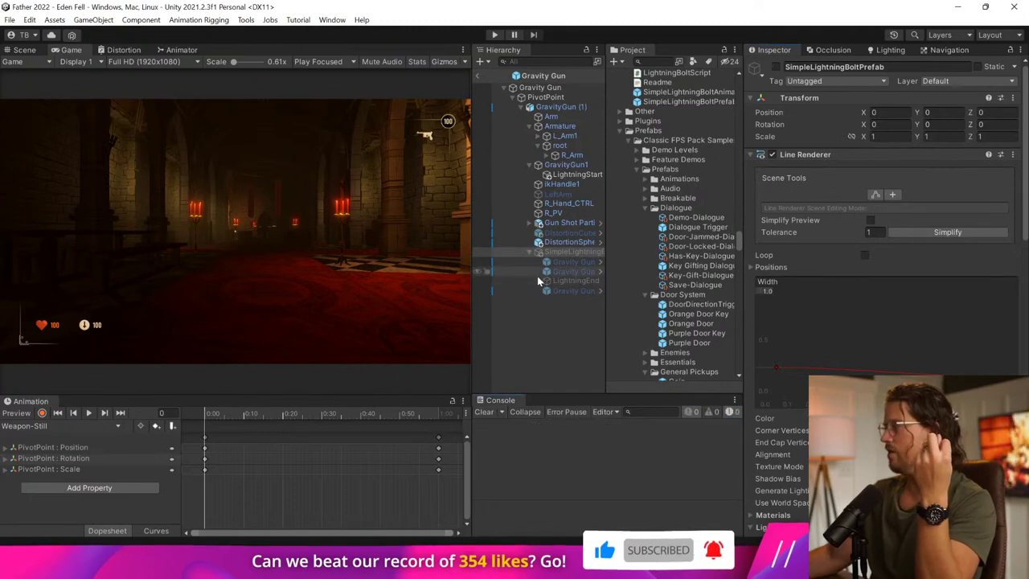
{"action": "left_click", "coordinate": [805, 154]}
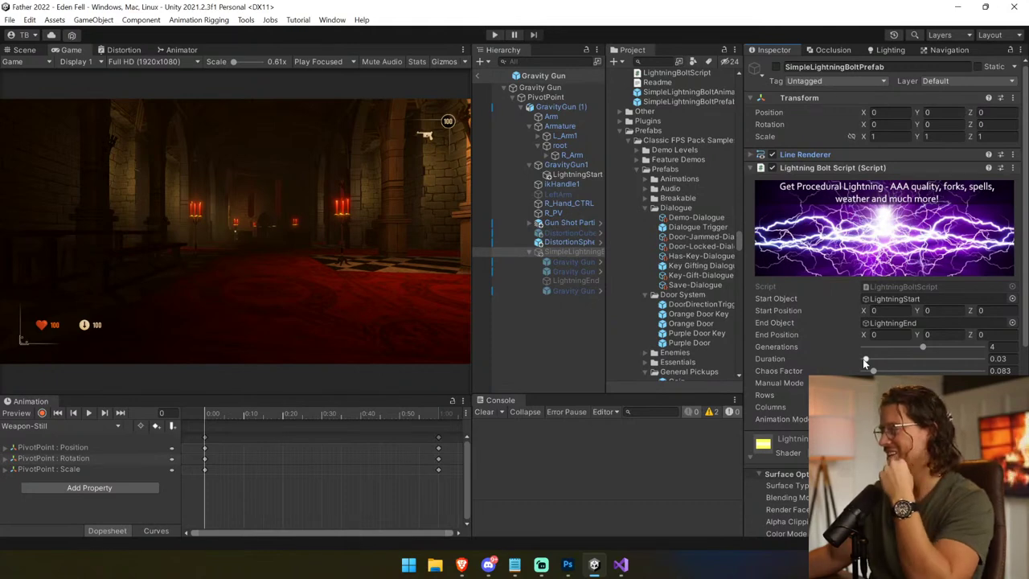
Step: Try a Duration of 0.01 on the Lightning Bolt Script, and nudge the value back up slightly
{"action": "mouse_move", "coordinate": [863, 360]}
{"action": "left_mouse_down"}
{"action": "mouse_move", "coordinate": [836, 359]}
{"action": "mouse_move", "coordinate": [856, 361]}
{"action": "left_mouse_up"}
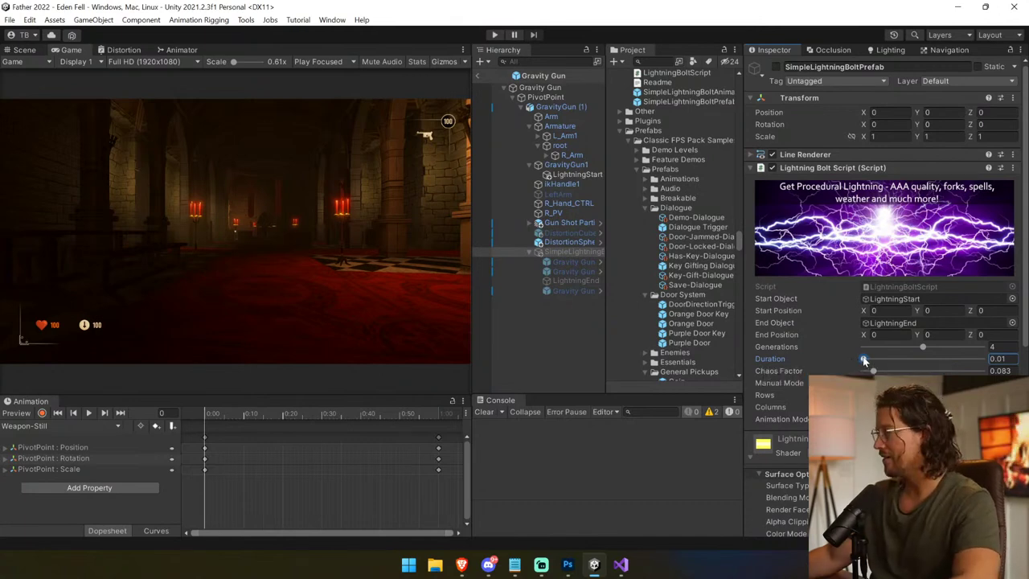
{"action": "left_click_drag", "start_coordinate": [863, 359], "coordinate": [865, 358]}
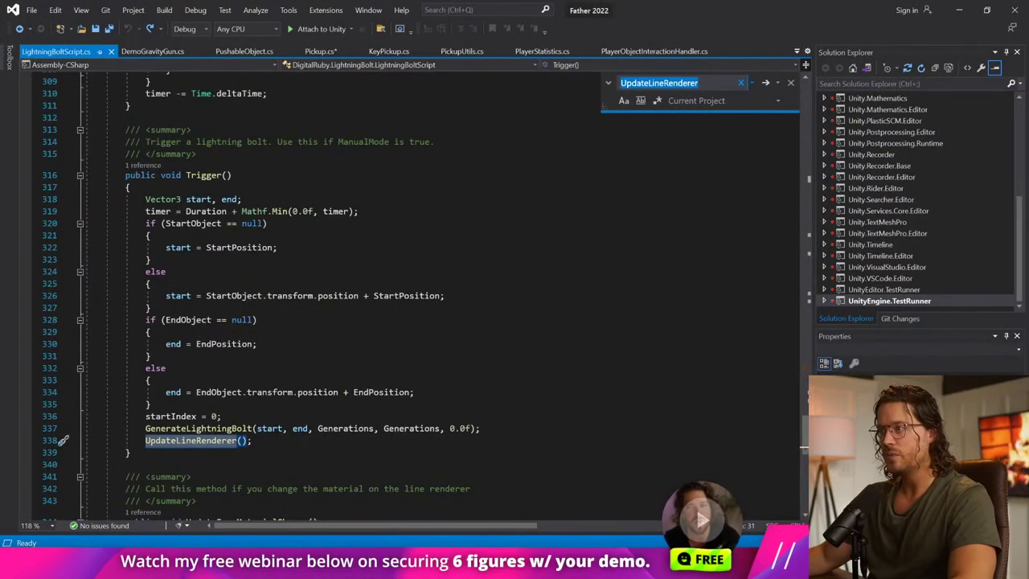
Step: Switch to Visual Studio and examine how Update calls Trigger and how Trigger determines the start and end positions in LightningBoltScript.cs
{"action": "scroll", "coordinate": [402, 297], "scroll_direction": "up", "scroll_amount": 2}
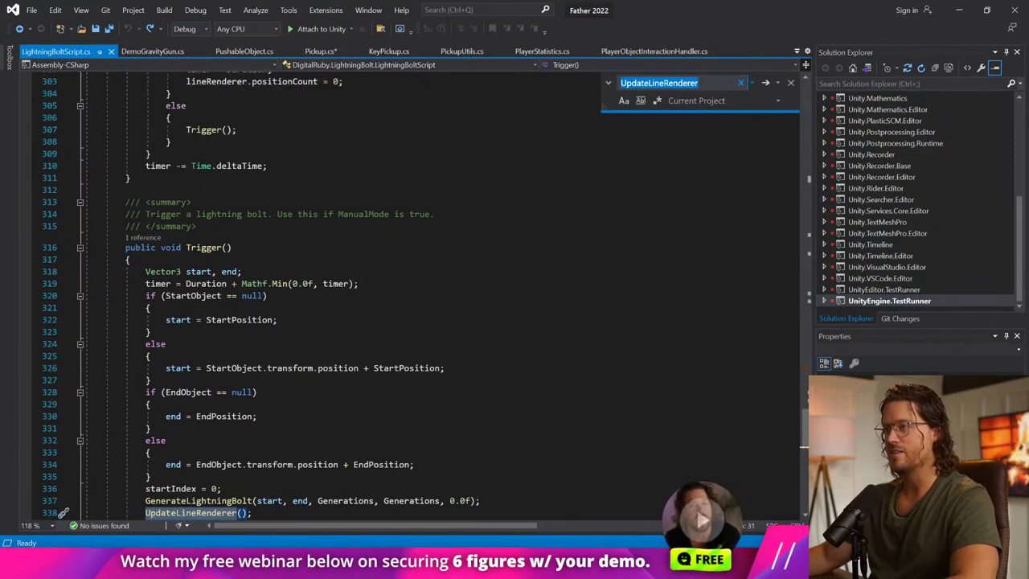
{"action": "left_click_drag", "start_coordinate": [145, 295], "coordinate": [150, 332]}
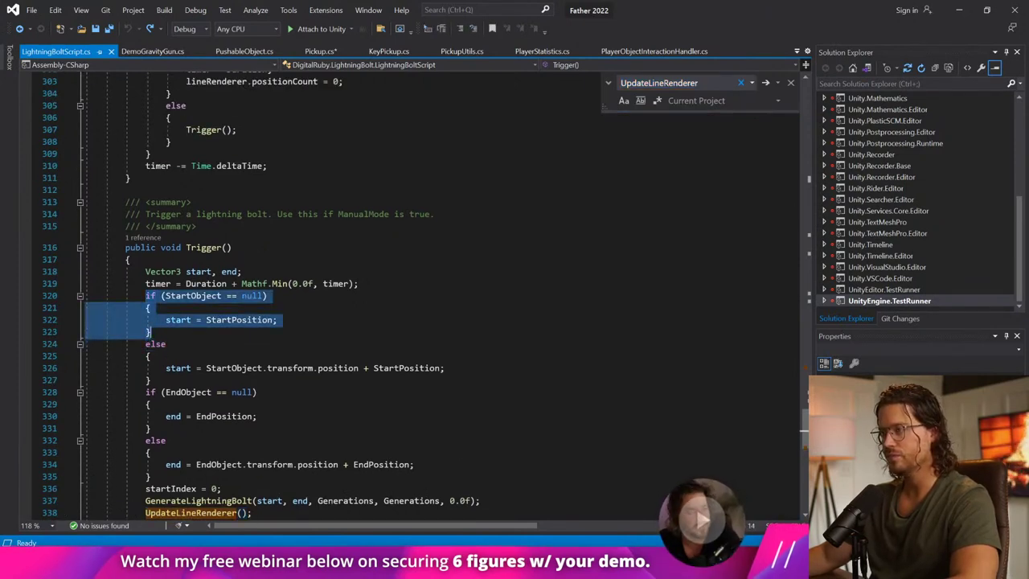
{"action": "scroll", "coordinate": [402, 298], "scroll_direction": "up", "scroll_amount": 2}
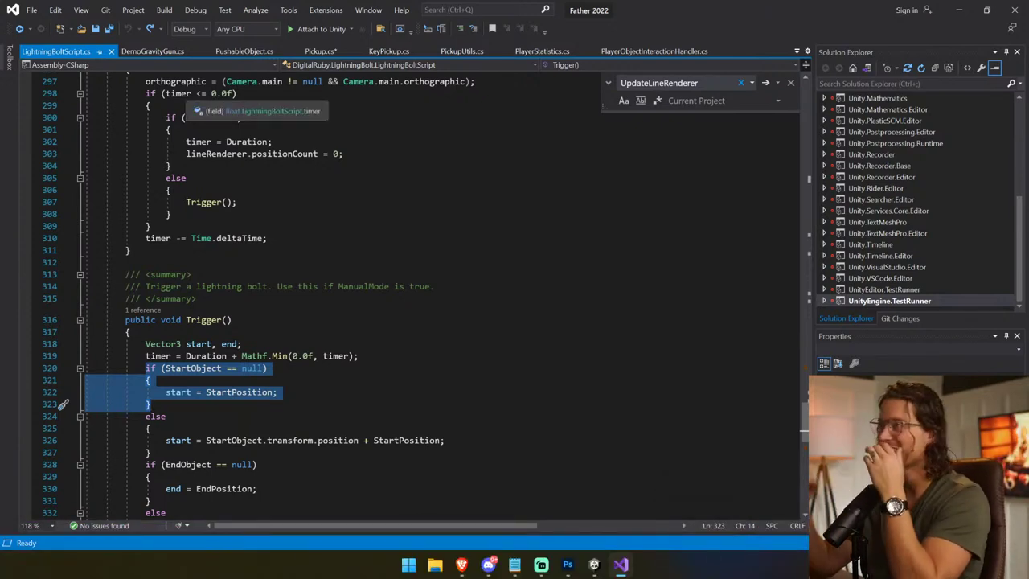
{"action": "scroll", "coordinate": [195, 122], "scroll_direction": "up", "scroll_amount": 2}
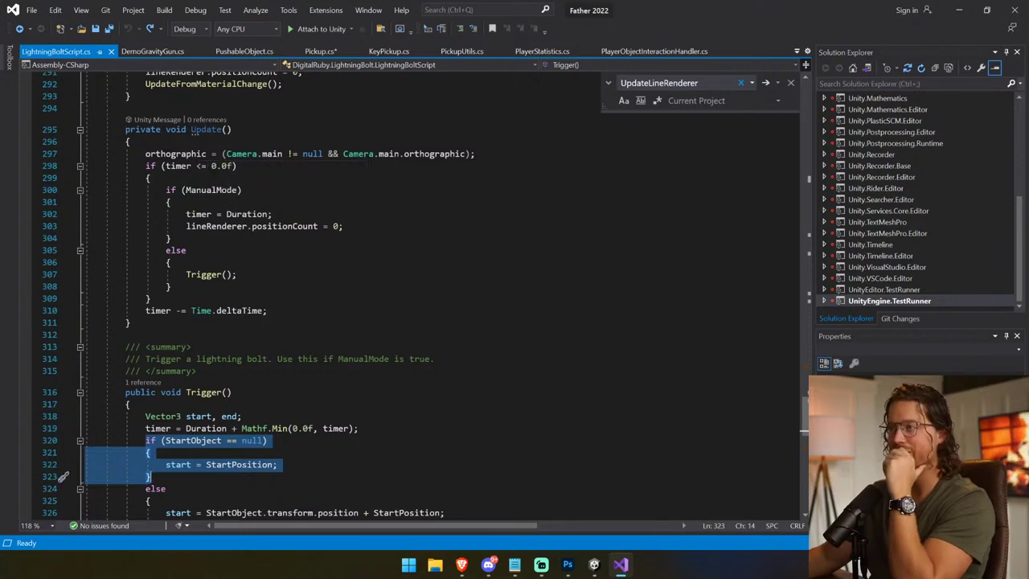
{"action": "scroll", "coordinate": [402, 289], "scroll_direction": "down", "scroll_amount": 2}
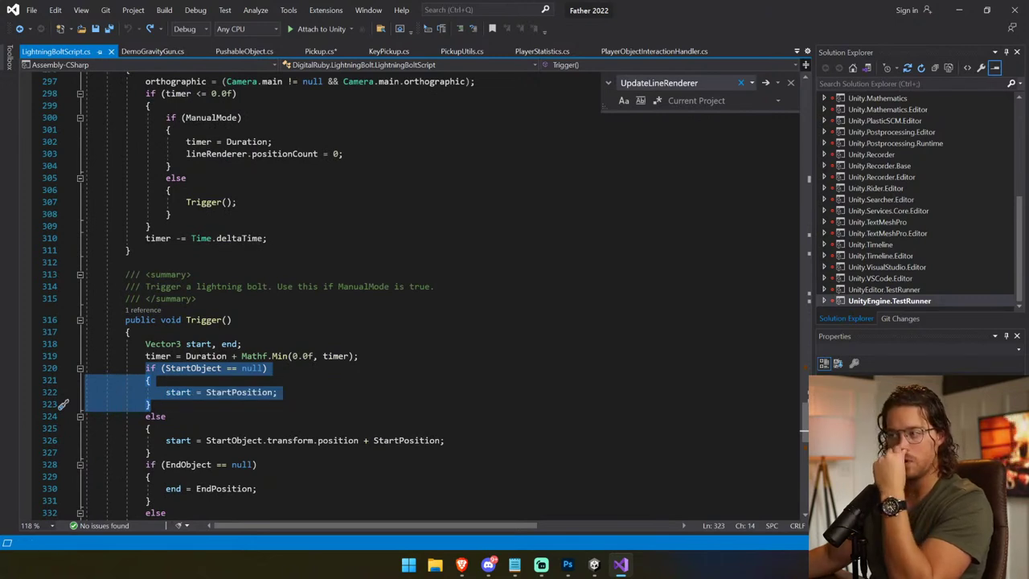
{"action": "scroll", "coordinate": [322, 394], "scroll_direction": "down", "scroll_amount": 4}
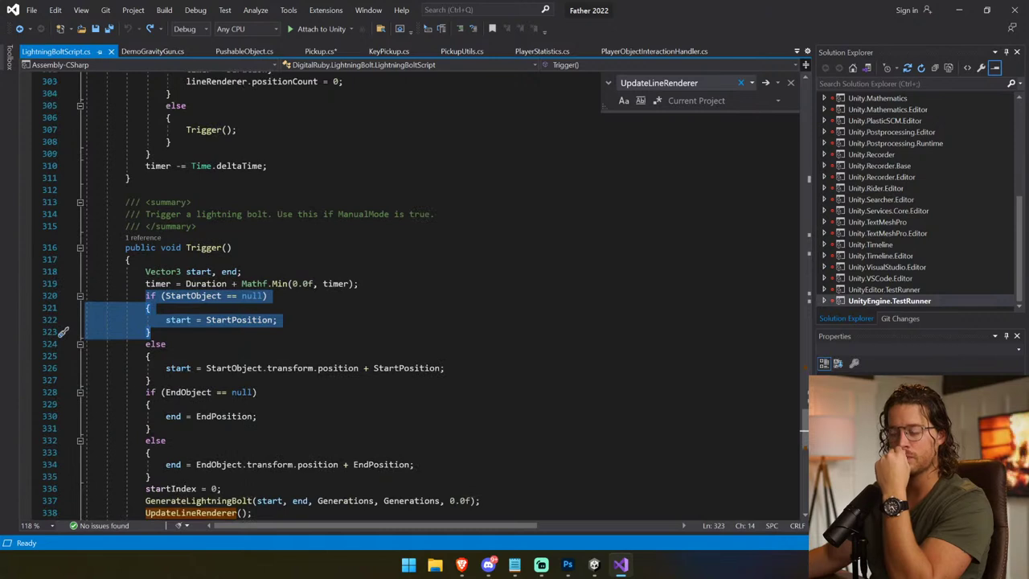
{"action": "scroll", "coordinate": [322, 394], "scroll_direction": "up", "scroll_amount": 4}
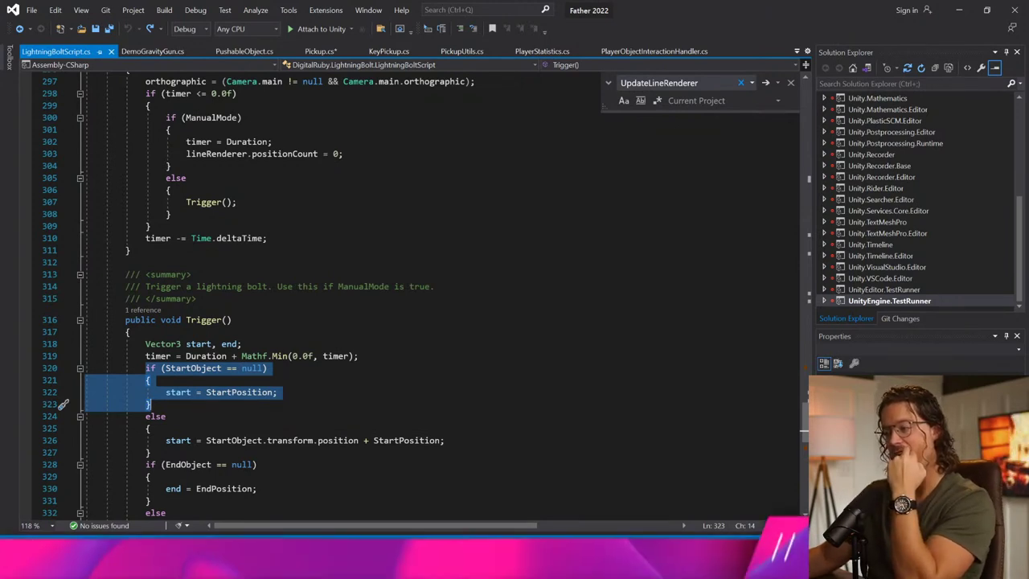
{"action": "scroll", "coordinate": [321, 394], "scroll_direction": "down", "scroll_amount": 4}
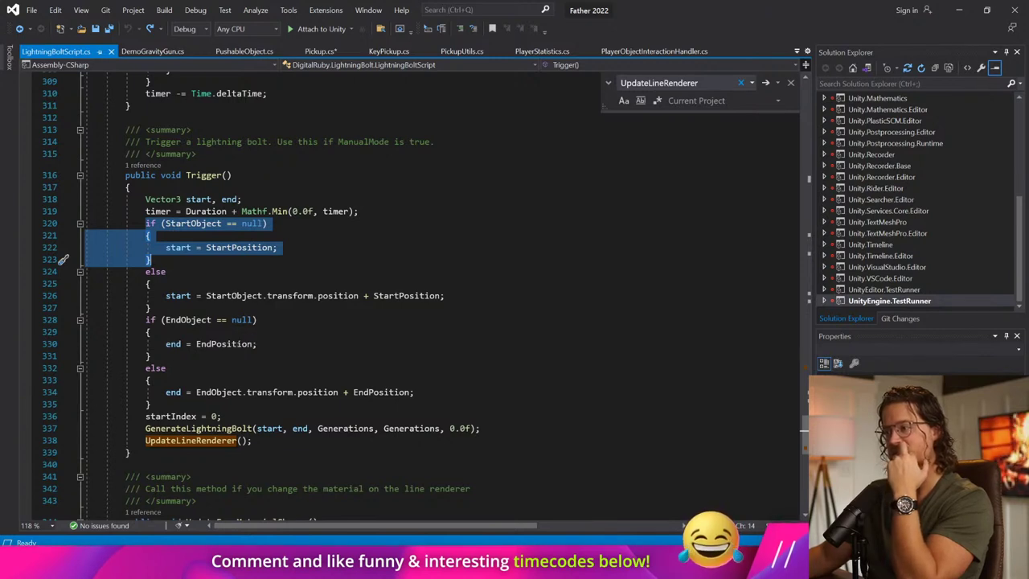
{"action": "left_click_drag", "start_coordinate": [153, 405], "coordinate": [145, 223]}
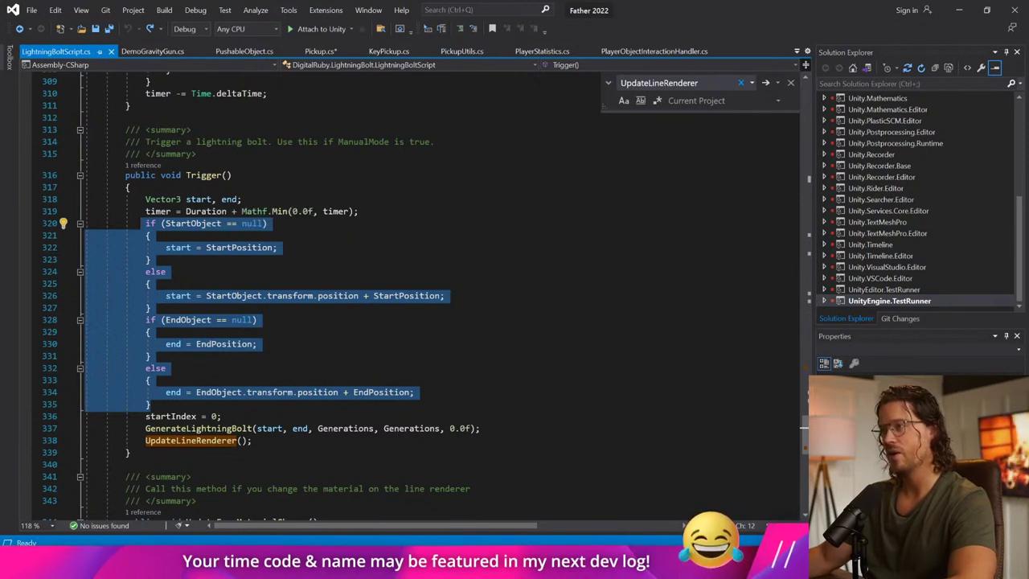
{"action": "key", "text": "Delete"}
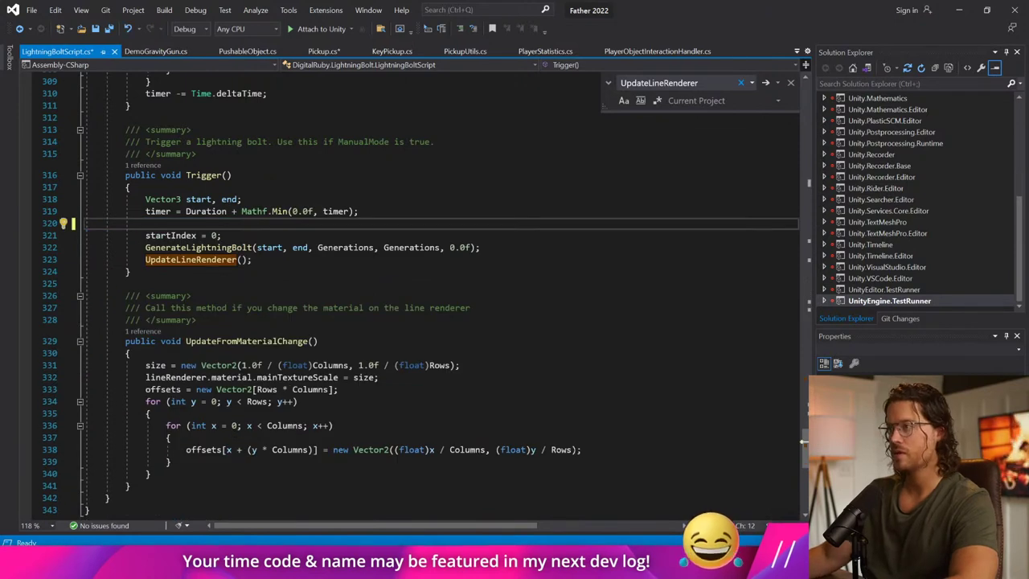
{"action": "key", "text": "Up"}
{"action": "key", "text": "Up"}
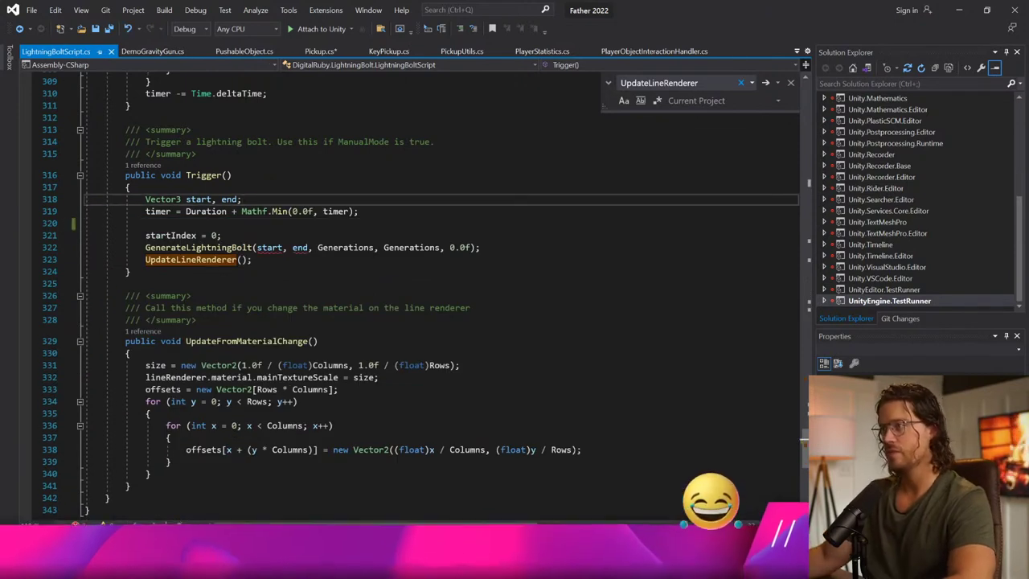
{"action": "key", "text": "Down"}
{"action": "key", "text": "Down"}
{"action": "key", "text": "ctrl+z"}
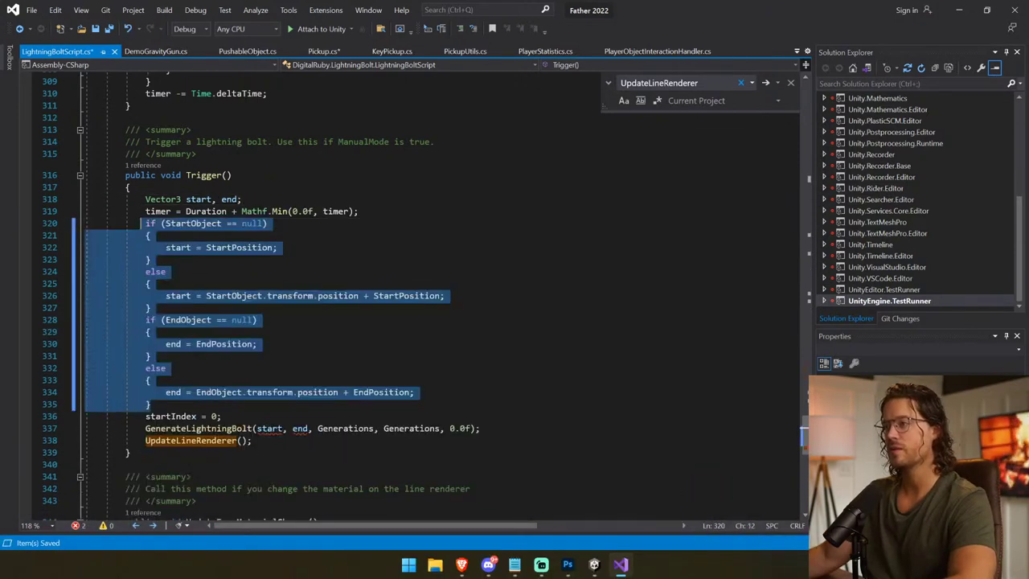
{"action": "key", "text": "ctrl+z"}
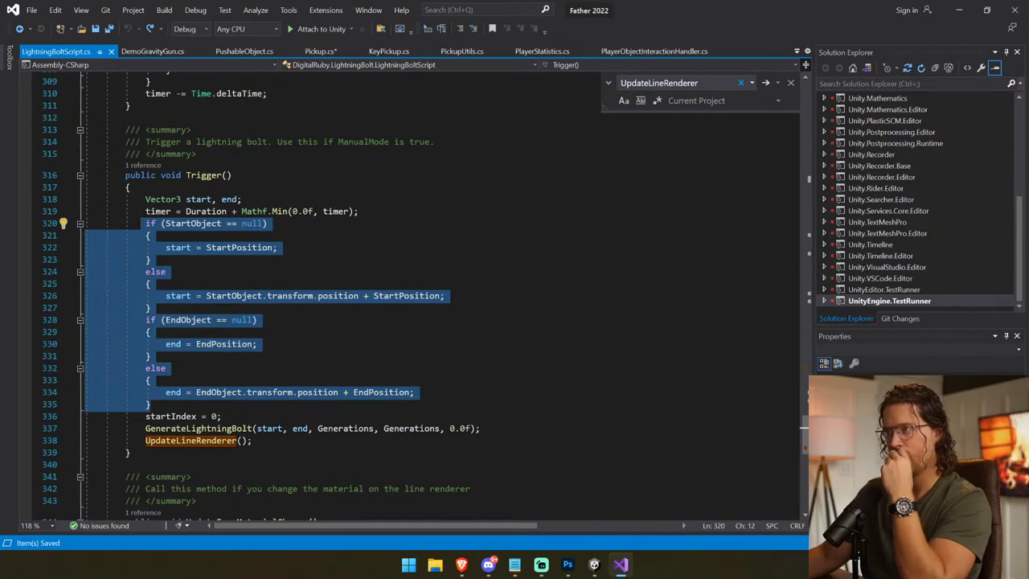
Step: Comment out the StartObject and EndObject if/else blocks in the Trigger method with /* and */, and save the script
{"action": "left_click", "coordinate": [268, 224]}
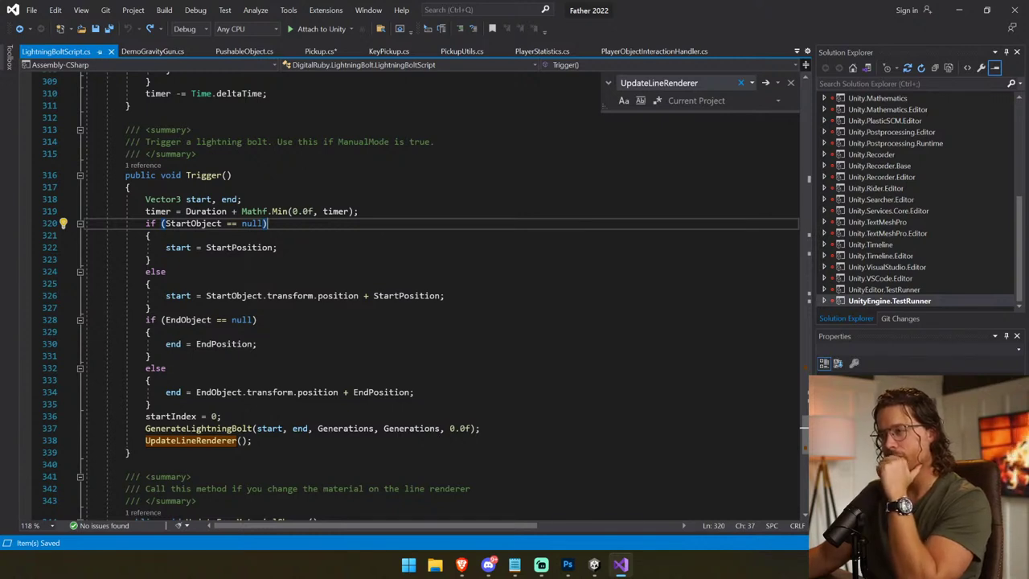
{"action": "left_click_drag", "start_coordinate": [445, 295], "coordinate": [165, 296]}
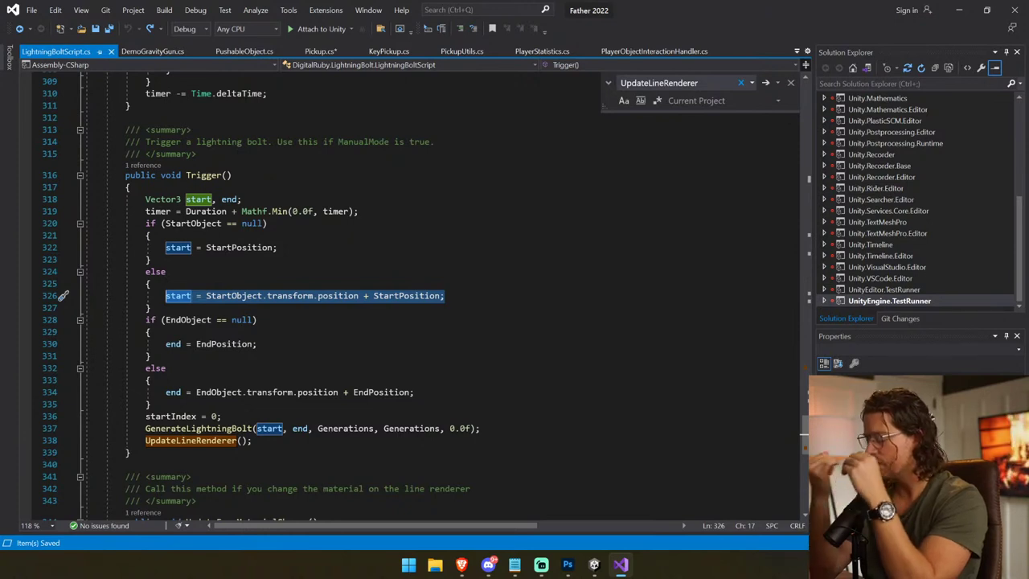
{"action": "left_click", "coordinate": [151, 404]}
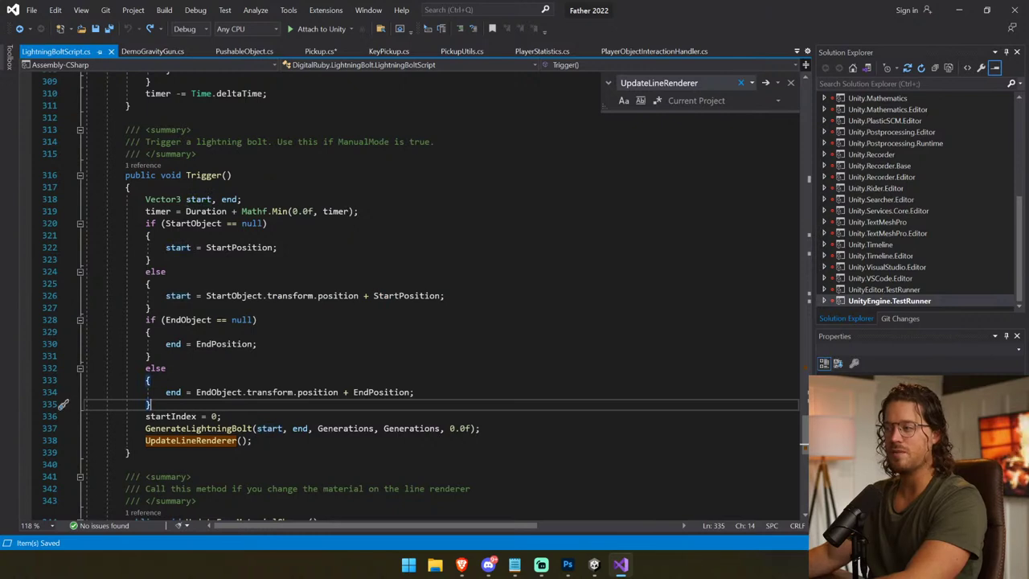
{"action": "key", "text": "Return"}
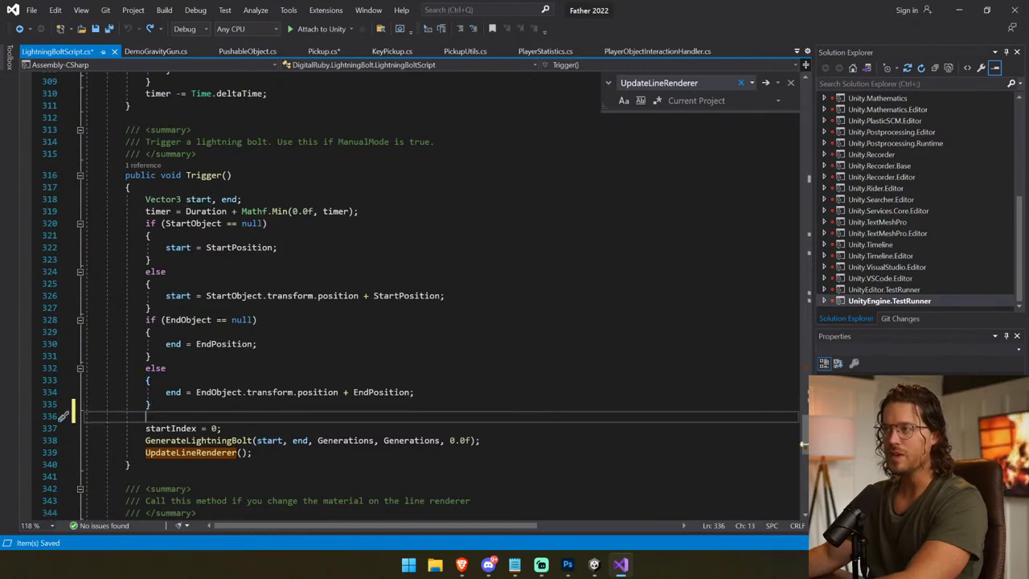
{"action": "left_click", "coordinate": [146, 222]}
{"action": "key", "text": "Return"}
{"action": "key", "text": "Up"}
{"action": "type", "text": "/*"}
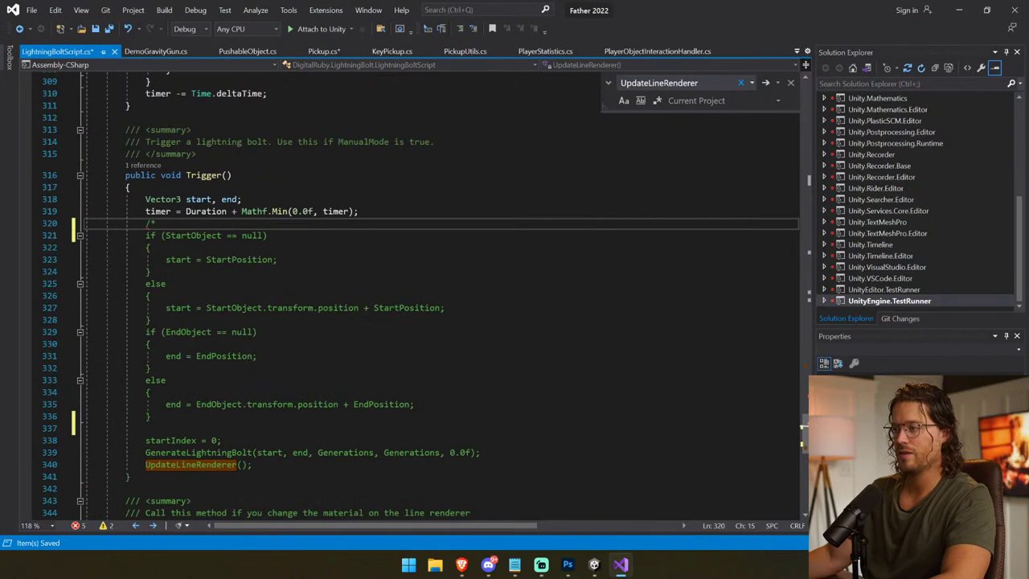
{"action": "left_click", "coordinate": [146, 428]}
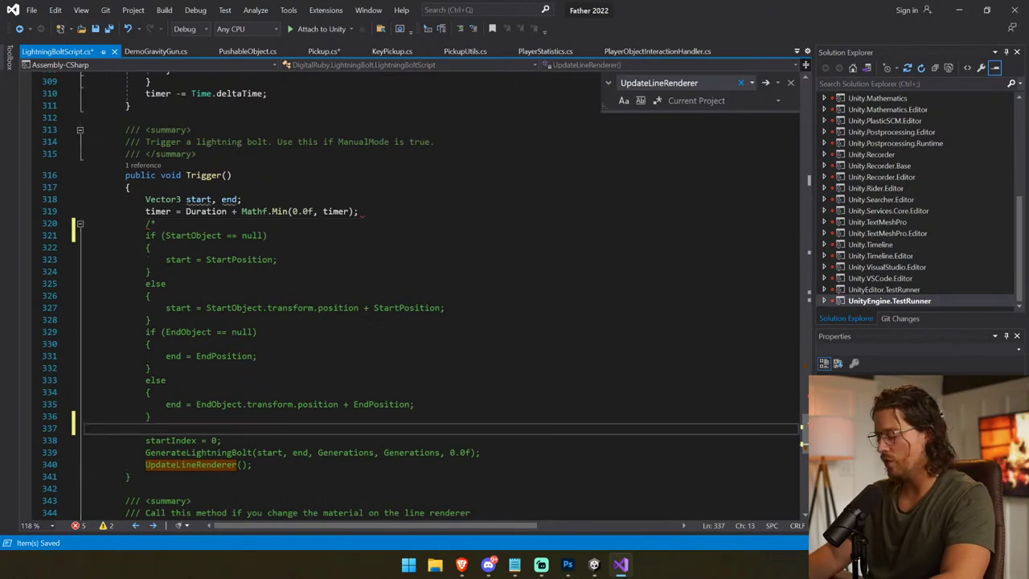
{"action": "type", "text": "*/"}
{"action": "key", "text": "ctrl+s"}
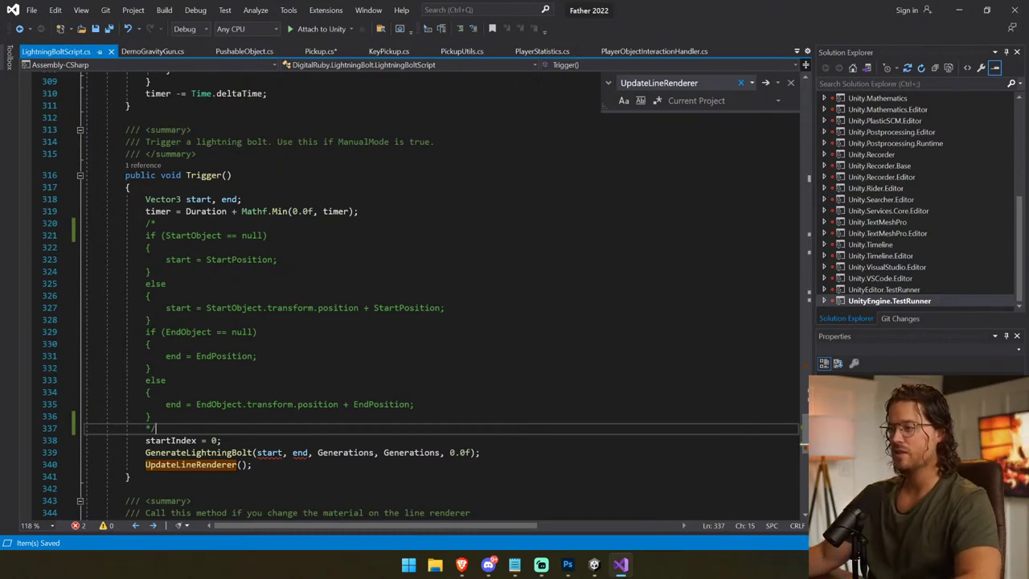
Step: Add the parameters "Vector3 start, Vector3 end" to the Trigger method's signature and save the script
{"action": "left_click_drag", "start_coordinate": [206, 308], "coordinate": [359, 308]}
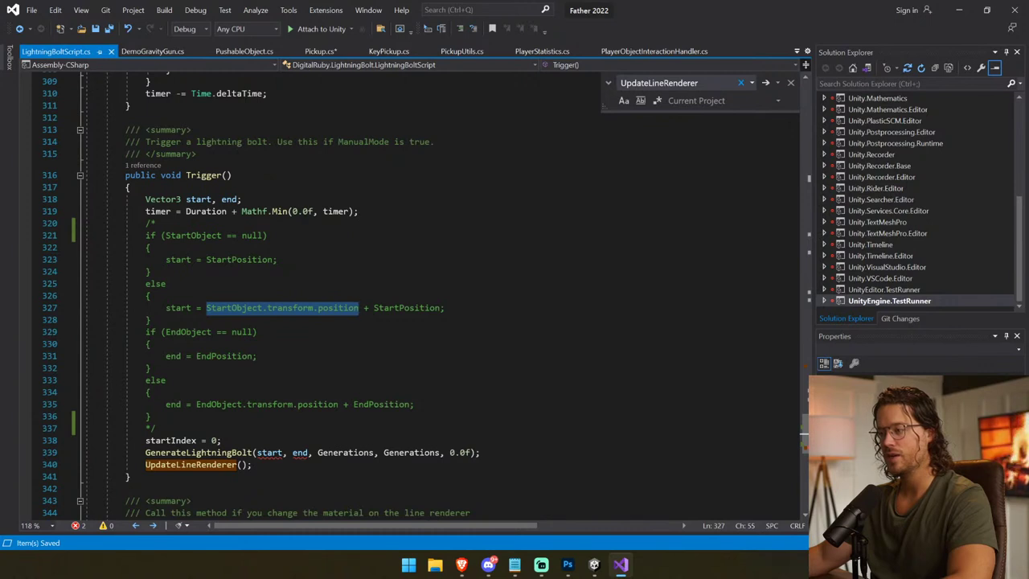
{"action": "left_click", "coordinate": [227, 174]}
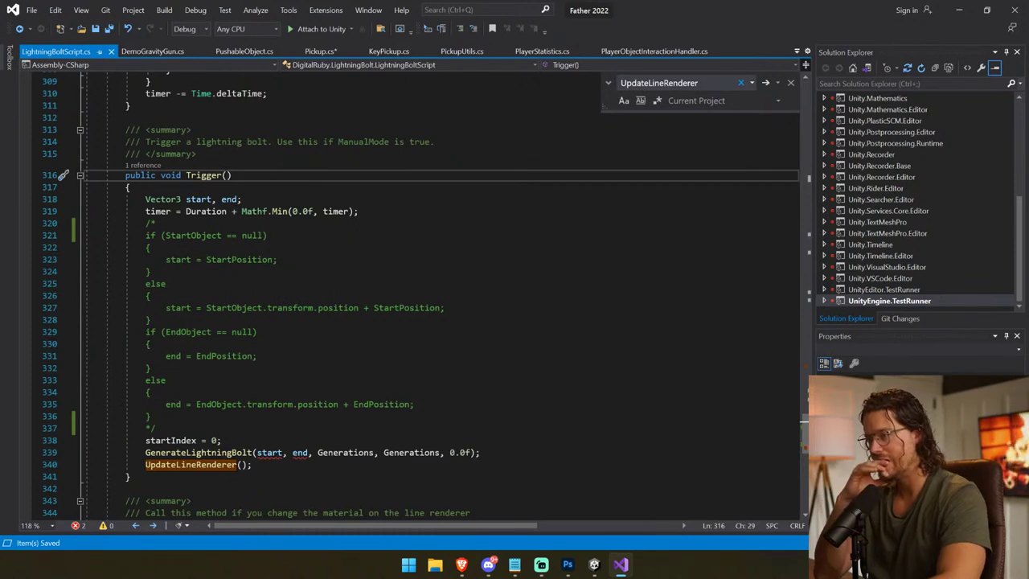
{"action": "type", "text": "start"}
{"action": "key", "text": "BackSpace"}
{"action": "key", "text": "BackSpace"}
{"action": "key", "text": "BackSpace"}
{"action": "key", "text": "BackSpace"}
{"action": "key", "text": "BackSpace"}
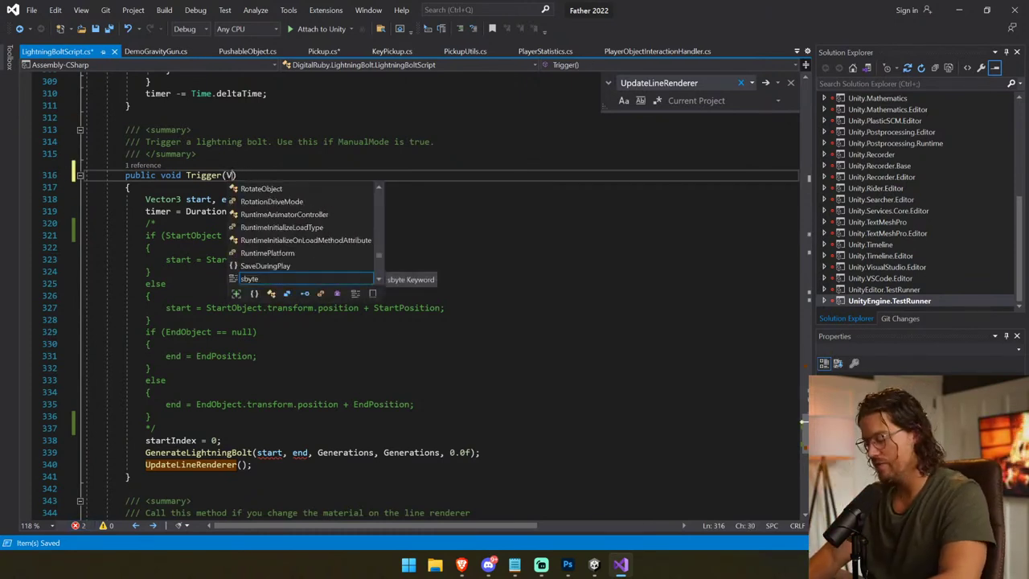
{"action": "type", "text": "Vector3 start"}
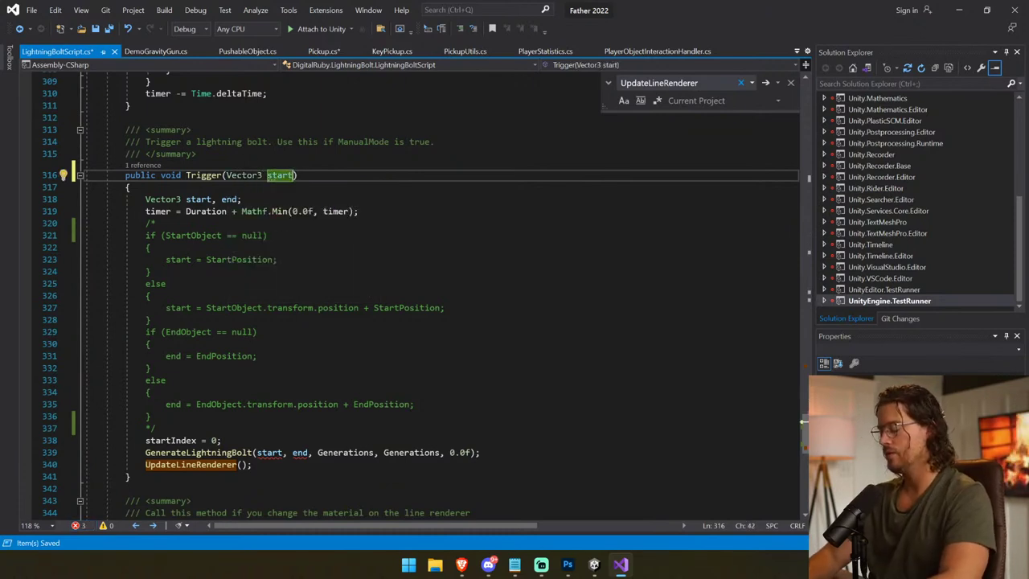
{"action": "type", "text": ";"}
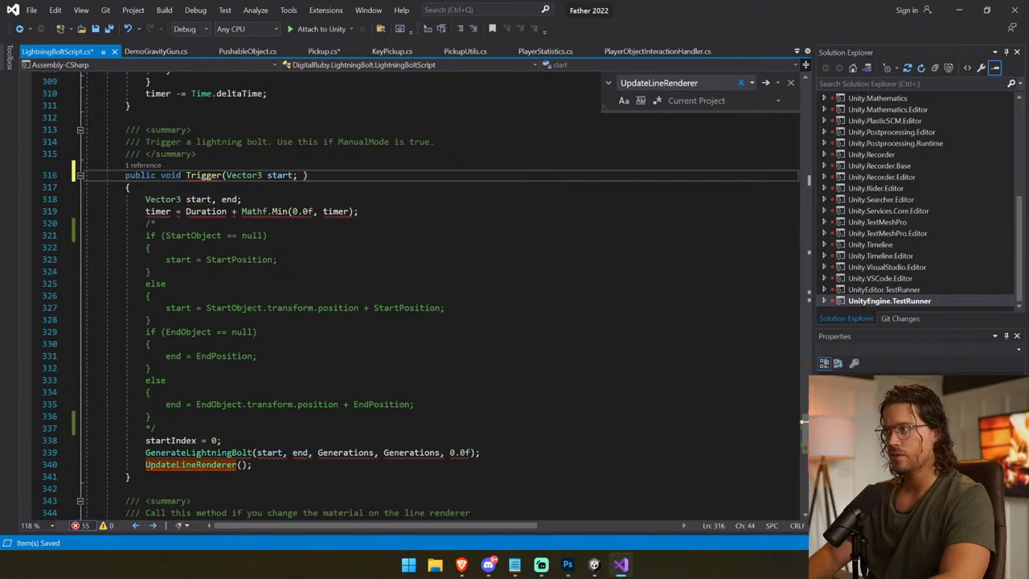
{"action": "key", "text": "BackSpace"}
{"action": "type", "text": ", "}
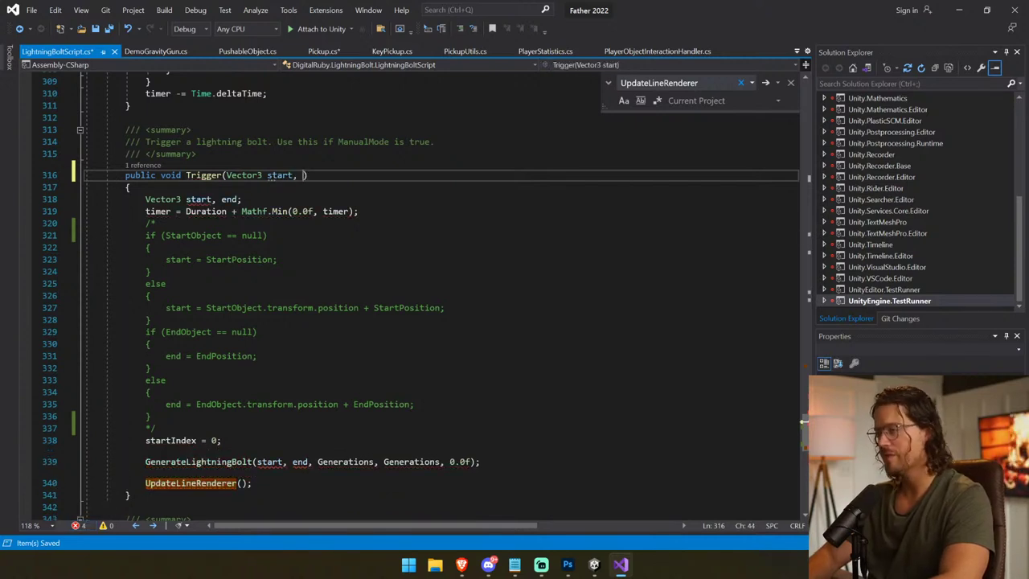
{"action": "type", "text": "Vector3"}
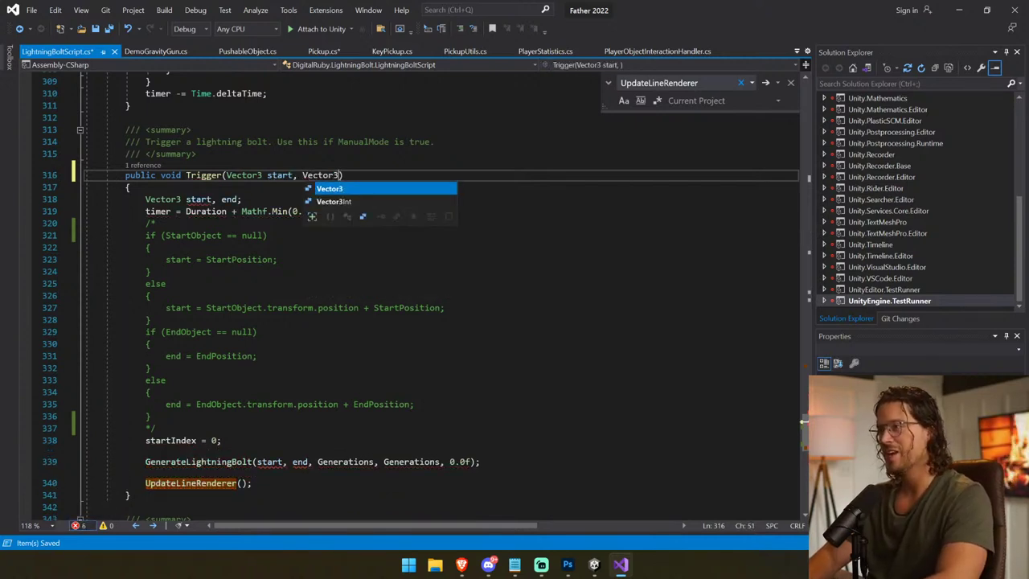
{"action": "type", "text": " end"}
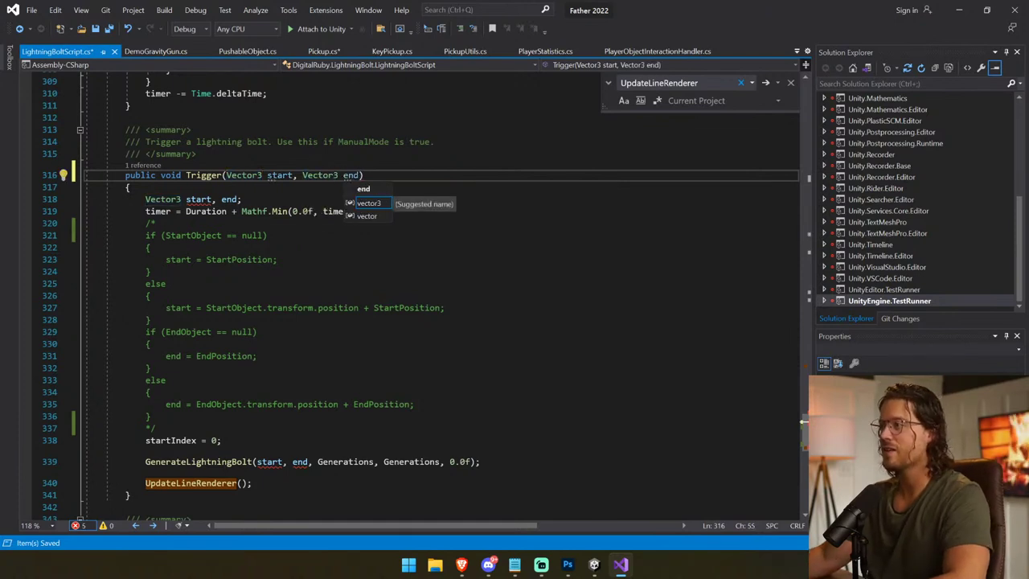
{"action": "key", "text": "ctrl+s"}
Step: Delete the local declaration "Vector3 start, end;" and its line from the Trigger method's body
{"action": "left_click", "coordinate": [241, 199]}
{"action": "key", "text": "shift+Home"}
{"action": "key", "text": "shift+Home"}
{"action": "key", "text": "BackSpace"}
{"action": "key", "text": "BackSpace"}
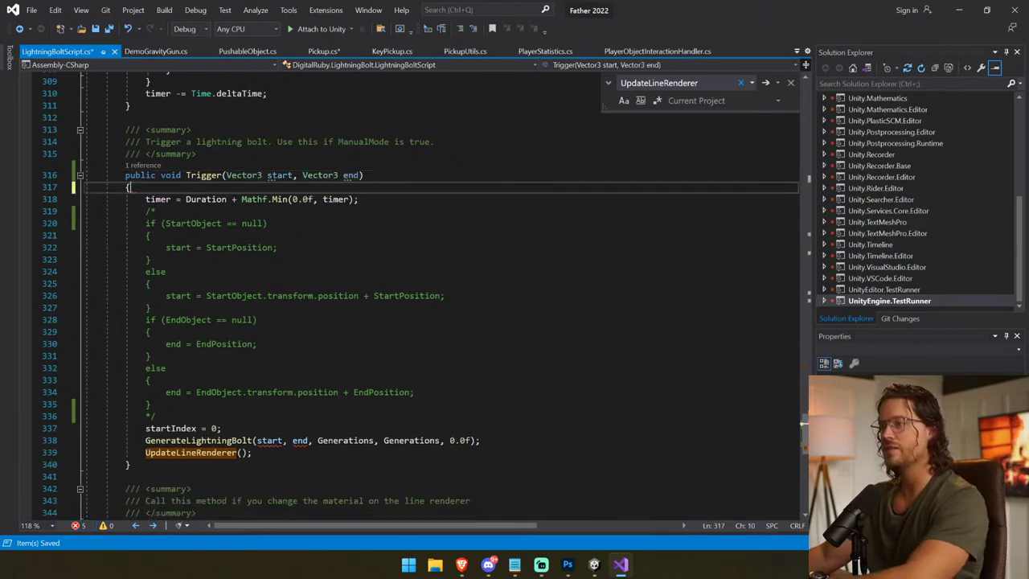
Step: Pass start and end as arguments to the Trigger call in Update's else block, and save the script
{"action": "key", "text": "ctrl+s"}
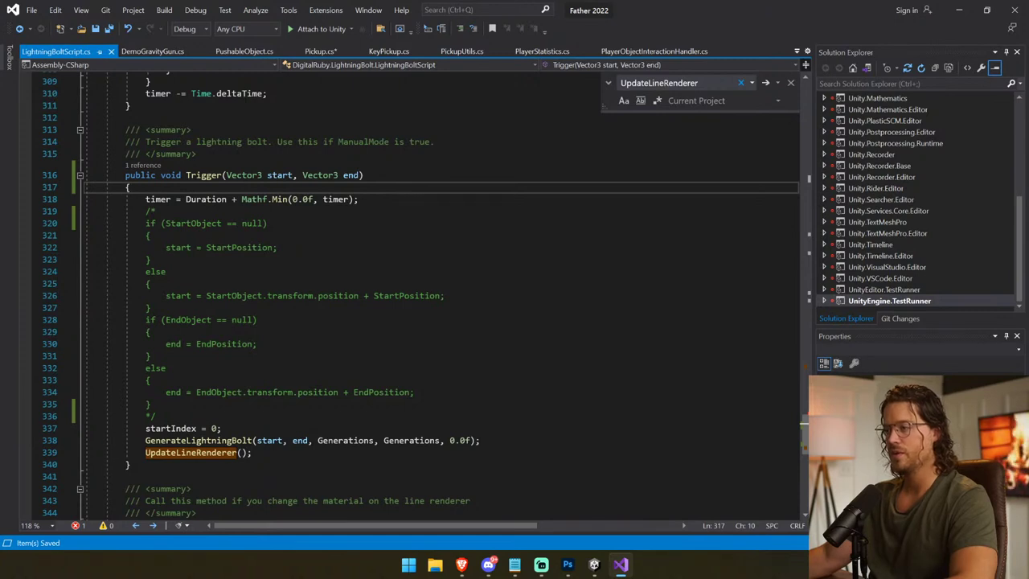
{"action": "scroll", "coordinate": [442, 289], "scroll_direction": "up", "scroll_amount": 5}
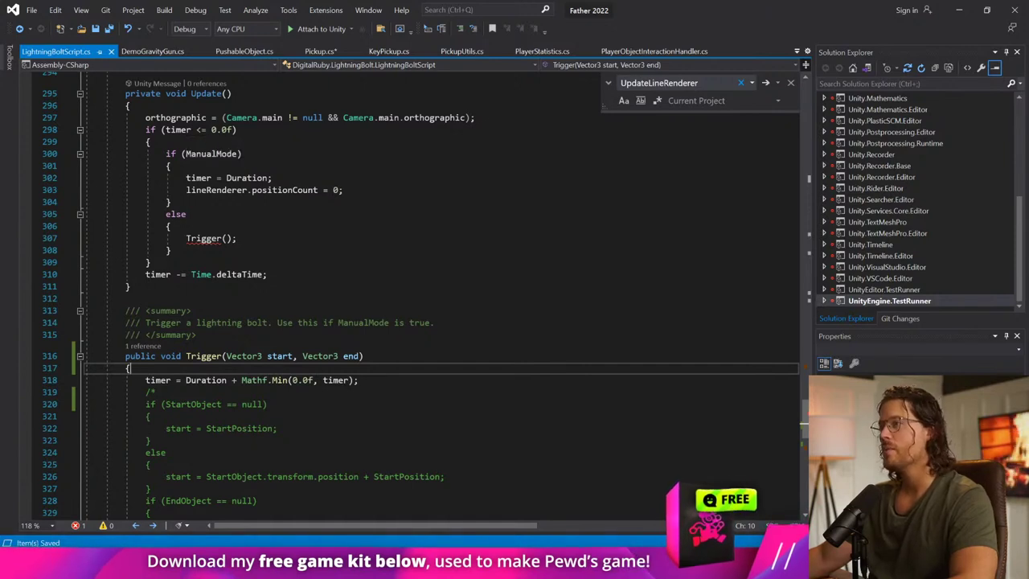
{"action": "left_click_drag", "start_coordinate": [237, 239], "coordinate": [85, 239]}
{"action": "left_click_drag", "start_coordinate": [171, 250], "coordinate": [85, 226]}
{"action": "left_click", "coordinate": [227, 238]}
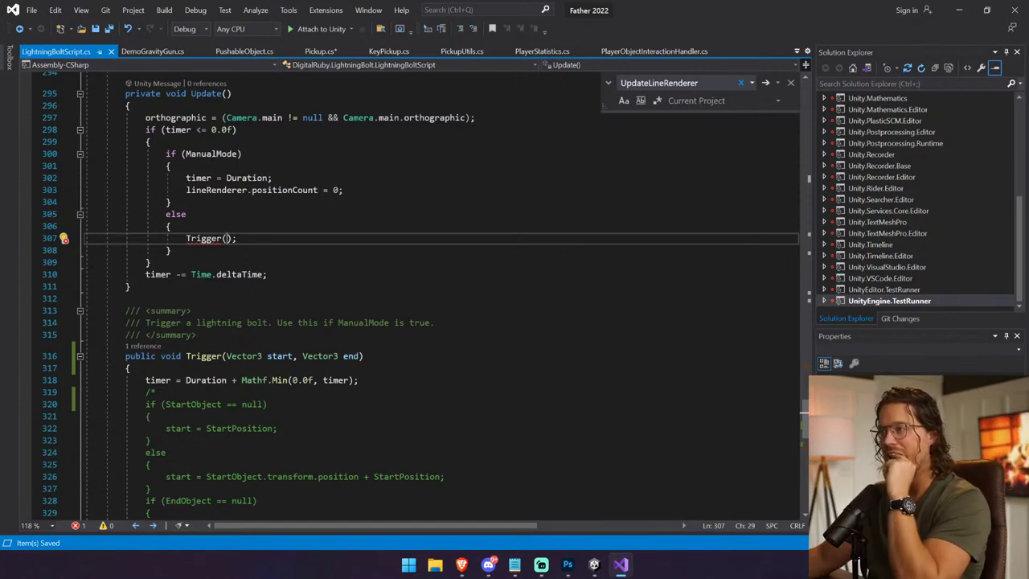
{"action": "type", "text": "start, end"}
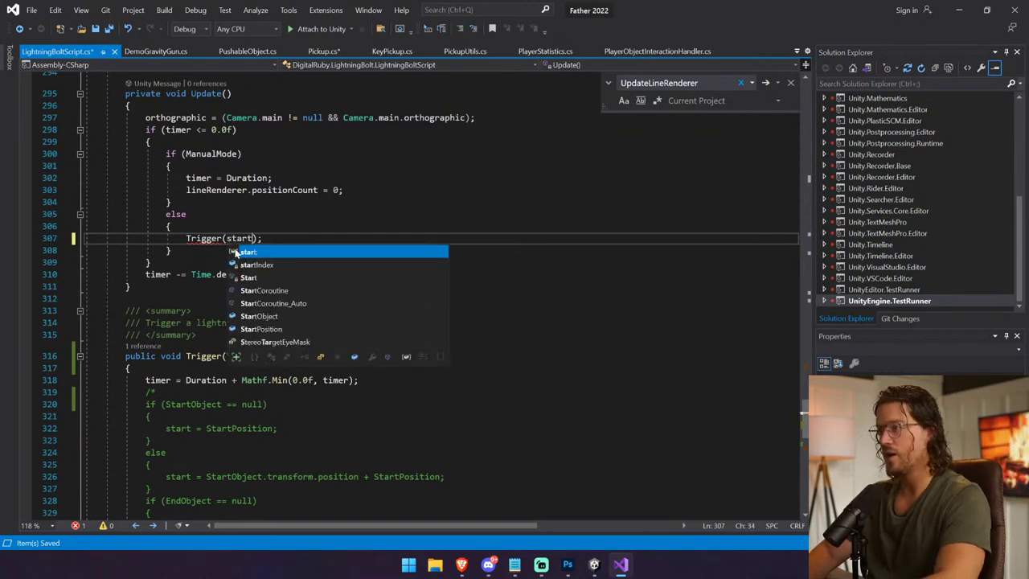
{"action": "key", "text": "ctrl+s"}
{"action": "key", "text": "Up"}
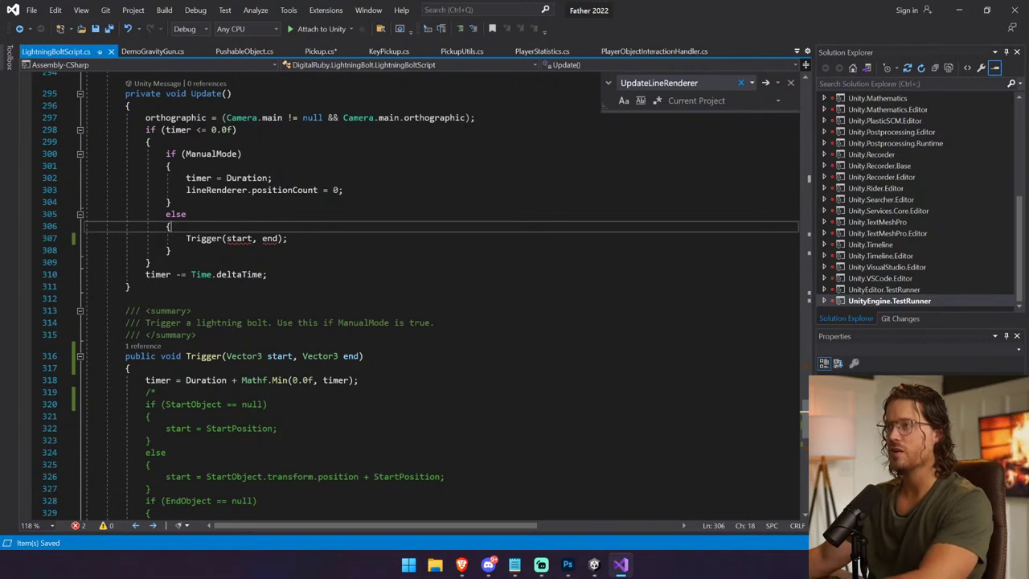
Step: Insert a line above the timer check in Update and begin it with "Vector3 start = StartObject"
{"action": "left_click", "coordinate": [145, 118]}
{"action": "left_click", "coordinate": [145, 129]}
{"action": "key", "text": "Return"}
{"action": "key", "text": "Up"}
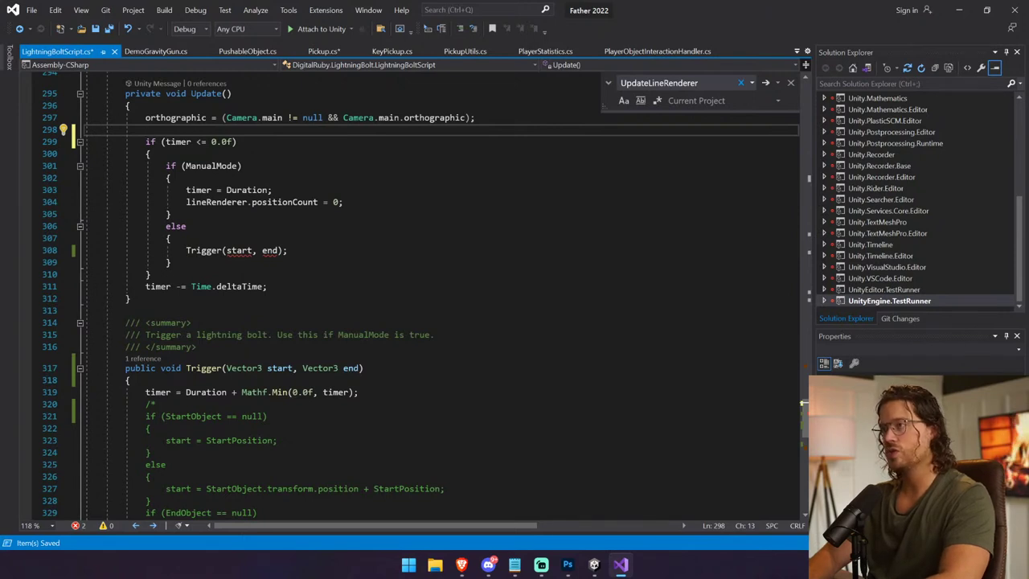
{"action": "type", "text": "Vector3 start = "}
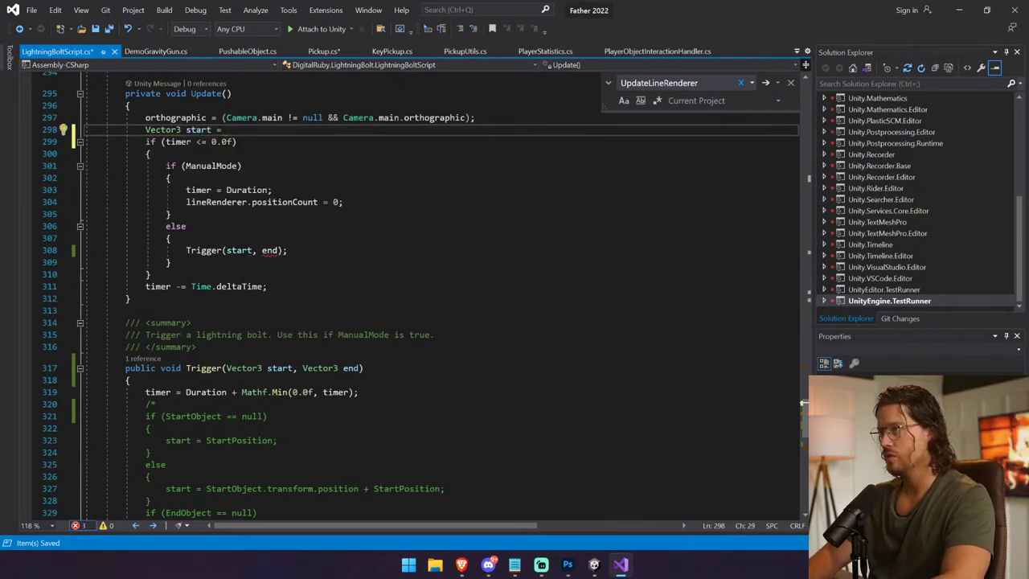
{"action": "type", "text": "start"}
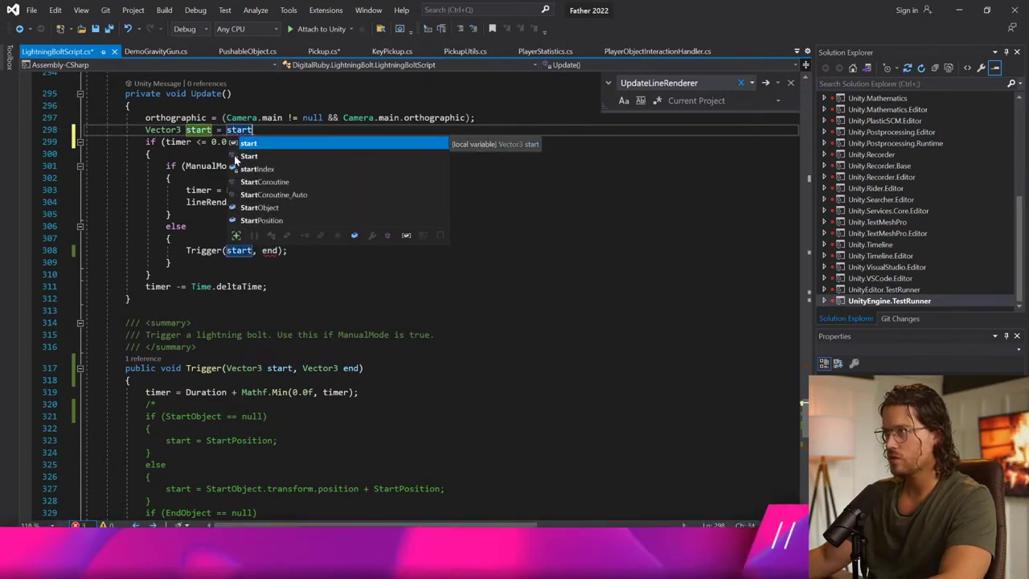
{"action": "double_click", "coordinate": [262, 208]}
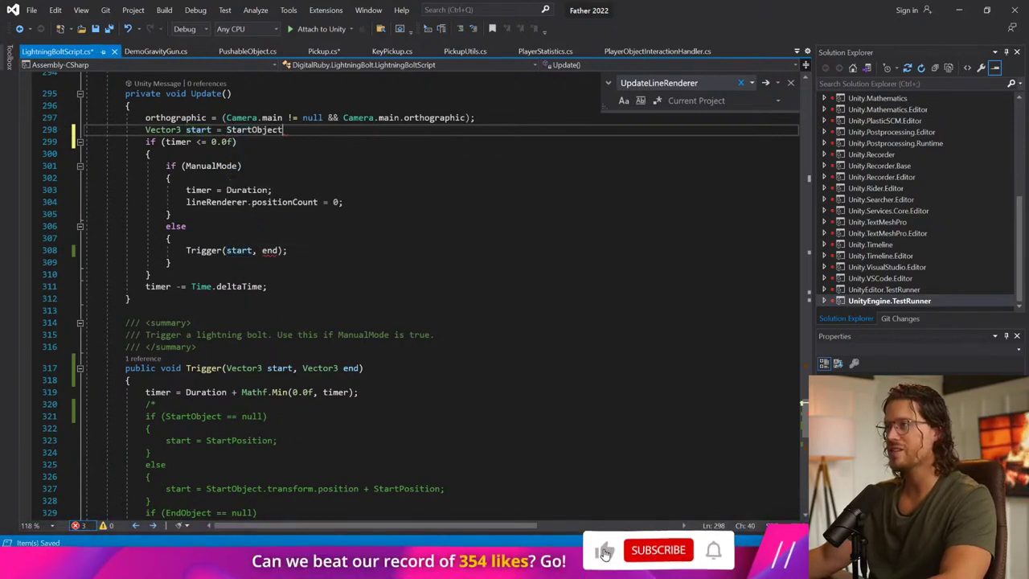
Step: Examine the StartObject, StartPosition, EndObject and EndPosition field declarations at the beginning of the LightningBoltScript class
{"action": "scroll", "coordinate": [402, 297], "scroll_direction": "up", "scroll_amount": 20}
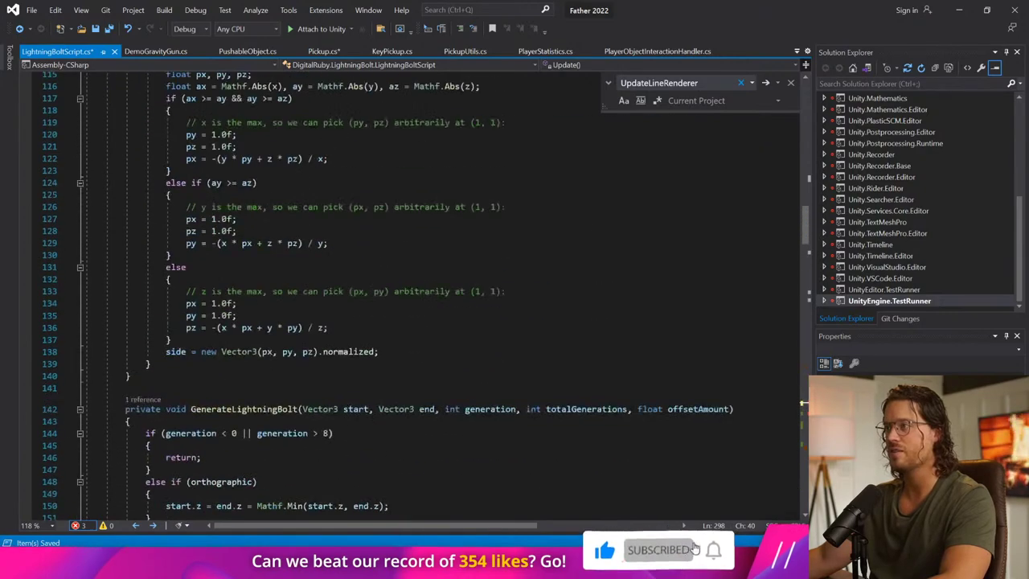
{"action": "scroll", "coordinate": [418, 245], "scroll_direction": "up", "scroll_amount": 20}
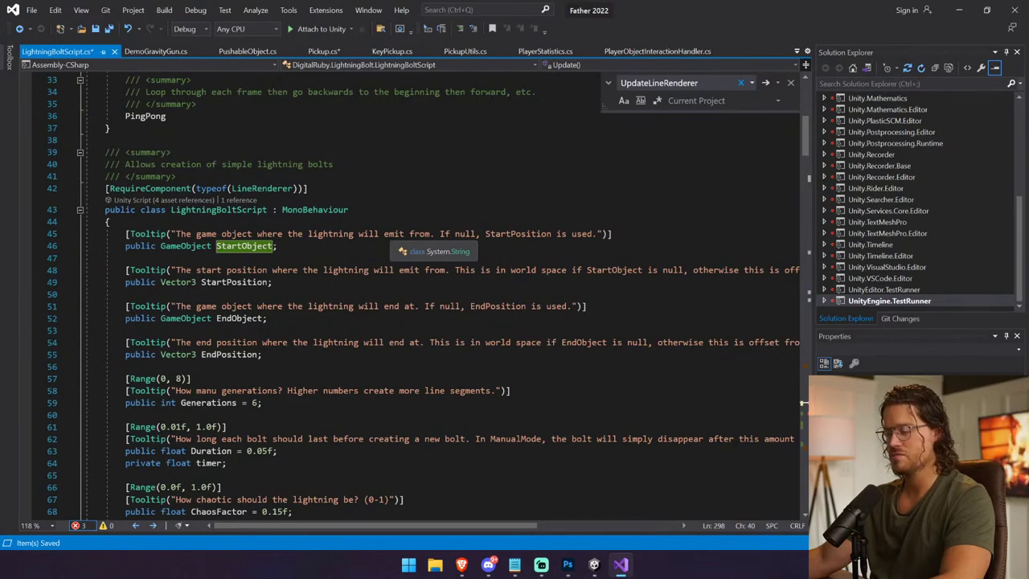
{"action": "scroll", "coordinate": [435, 289], "scroll_direction": "down", "scroll_amount": 4}
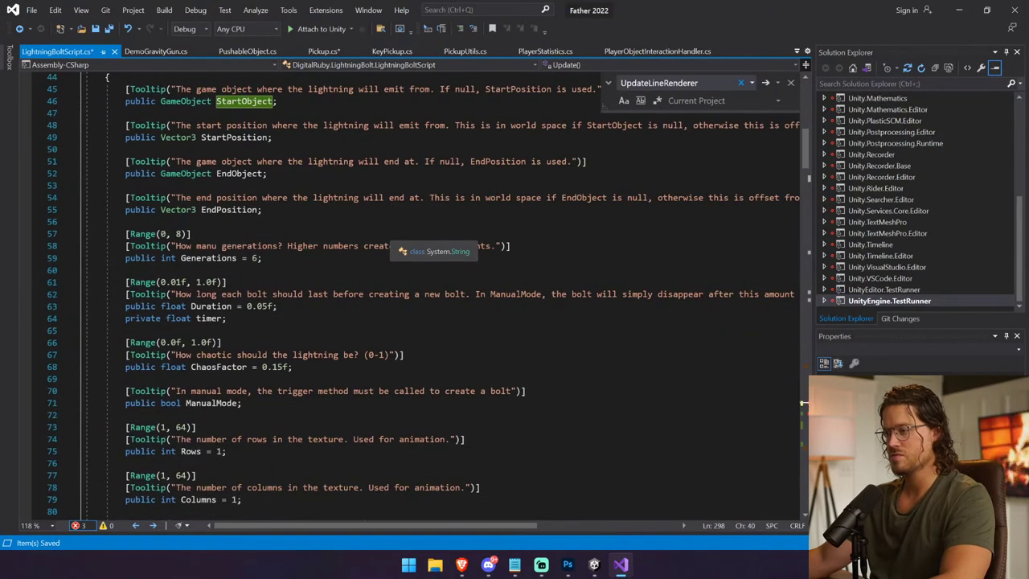
{"action": "scroll", "coordinate": [434, 289], "scroll_direction": "down", "scroll_amount": 4}
{"action": "scroll", "coordinate": [435, 290], "scroll_direction": "up", "scroll_amount": 6}
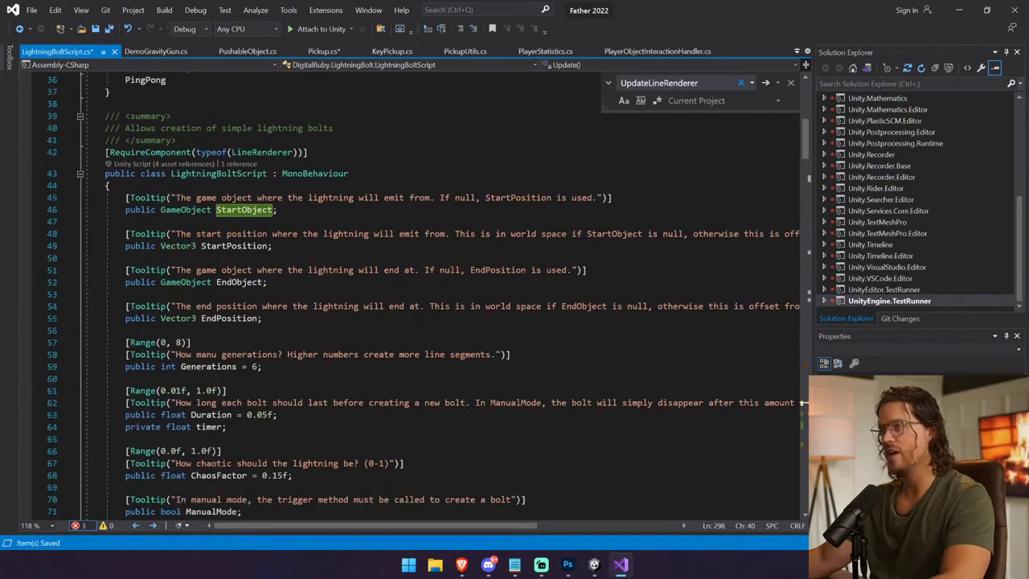
{"action": "mouse_move", "coordinate": [230, 210]}
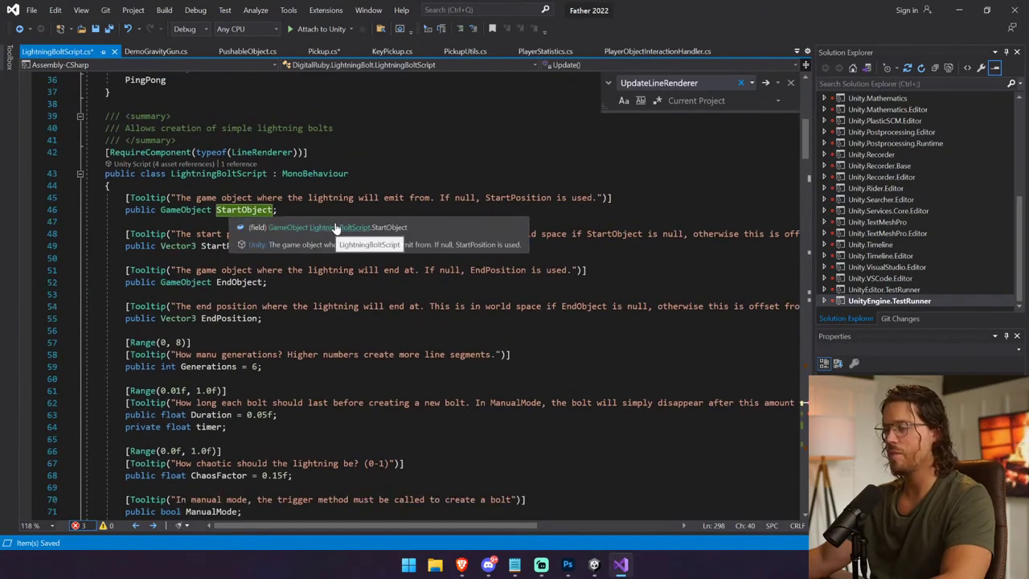
{"action": "scroll", "coordinate": [335, 229], "scroll_direction": "down", "scroll_amount": 20}
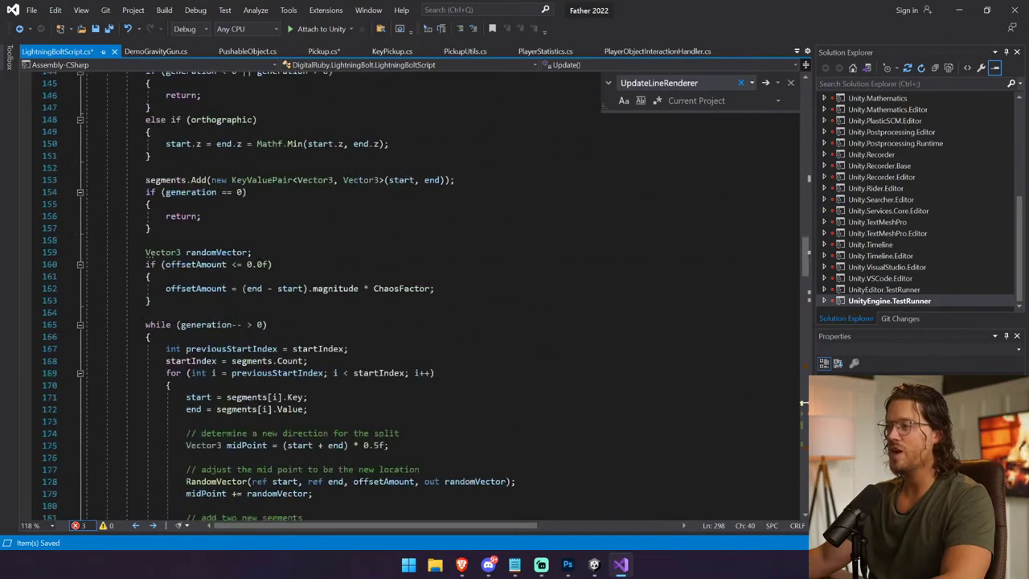
{"action": "scroll", "coordinate": [426, 296], "scroll_direction": "down", "scroll_amount": 15}
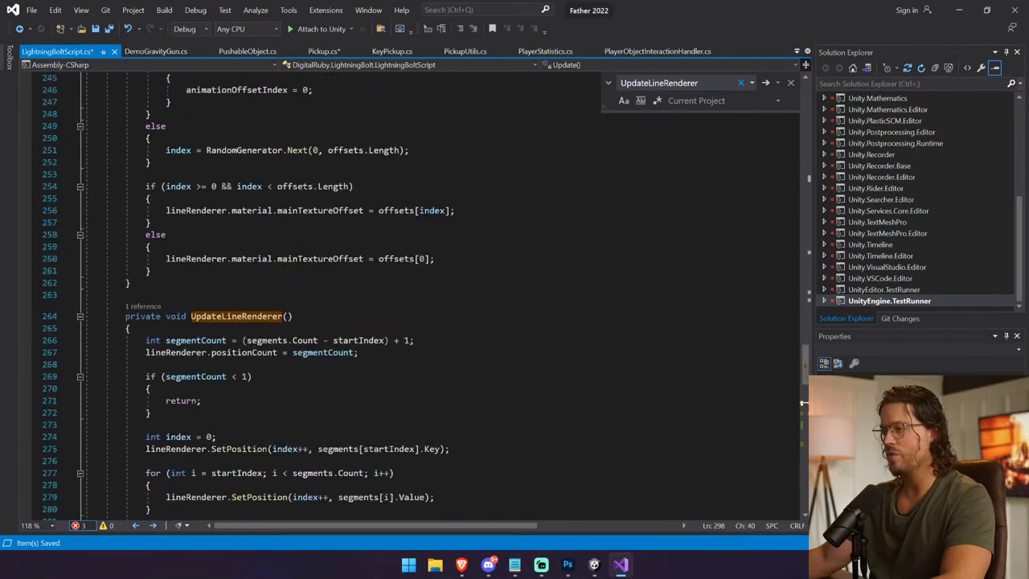
{"action": "scroll", "coordinate": [402, 298], "scroll_direction": "down", "scroll_amount": 7}
Step: Complete the start declaration in Update with ".transform.position;" and save the script
{"action": "type", "text": "."}
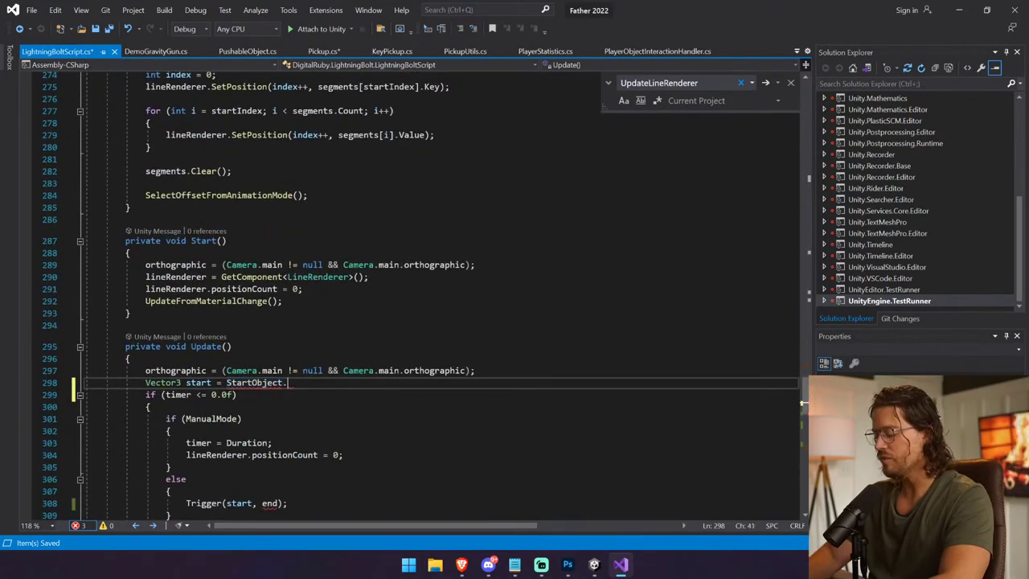
{"action": "type", "text": "transform.poisi"}
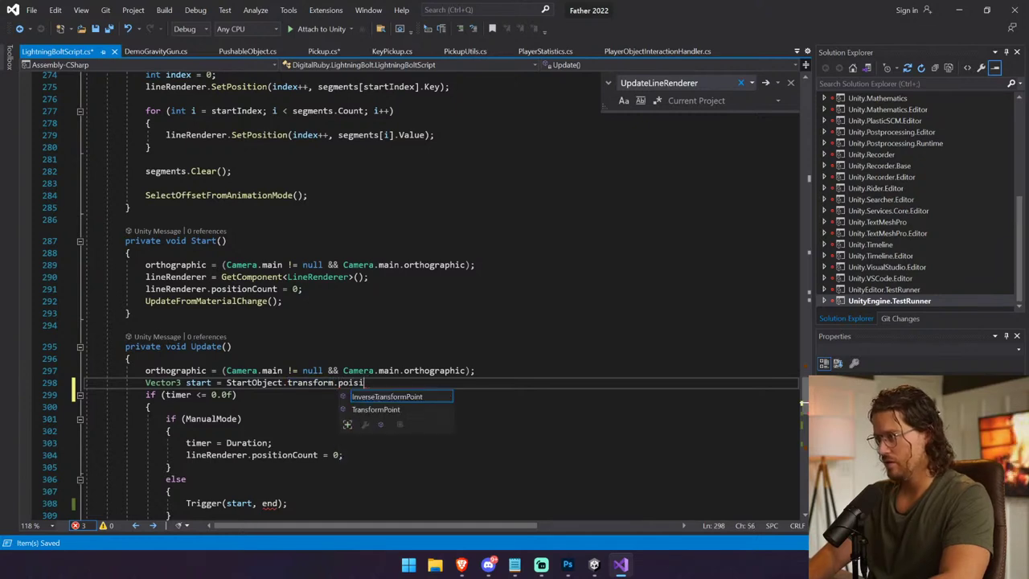
{"action": "key", "text": "BackSpace"}
{"action": "key", "text": "BackSpace"}
{"action": "key", "text": "BackSpace"}
{"action": "type", "text": "sition"}
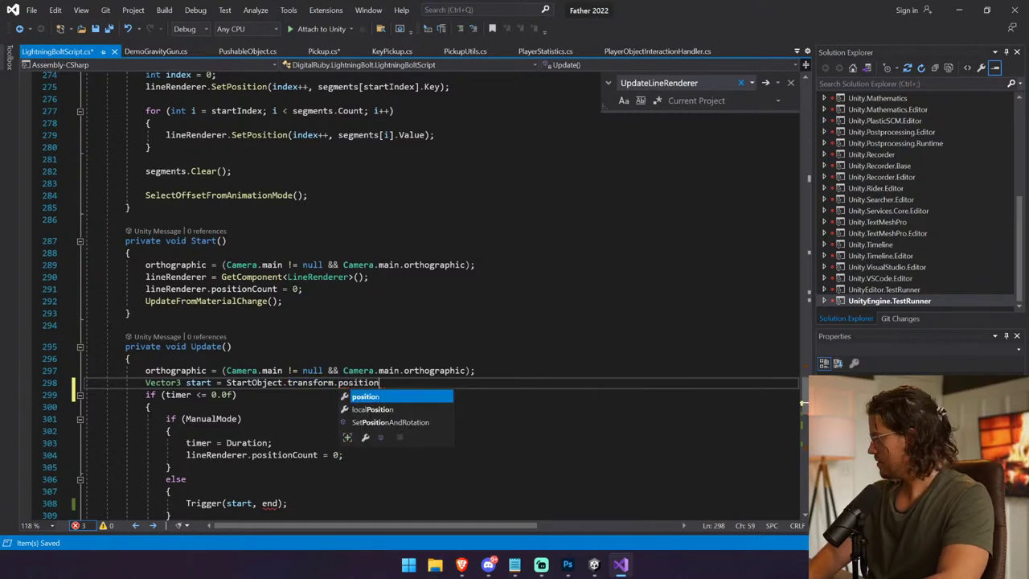
{"action": "key", "text": "Escape"}
{"action": "scroll", "coordinate": [425, 296], "scroll_direction": "down", "scroll_amount": 3}
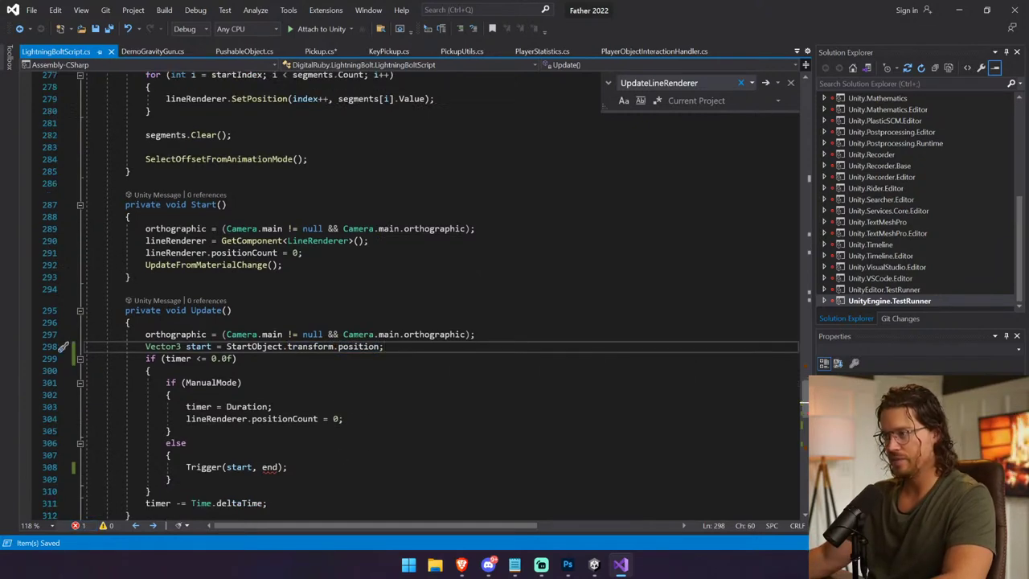
{"action": "type", "text": ";"}
Step: Duplicate the start declaration on the line below, replace StartObject with EndObject in the copy, and save the script
{"action": "key", "text": "Return"}
{"action": "left_click_drag", "start_coordinate": [384, 275], "coordinate": [150, 282]}
{"action": "key", "text": "ctrl+c"}
{"action": "left_click", "coordinate": [150, 286]}
{"action": "key", "text": "ctrl+v"}
{"action": "double_click", "coordinate": [256, 286]}
{"action": "type", "text": "EndP"}
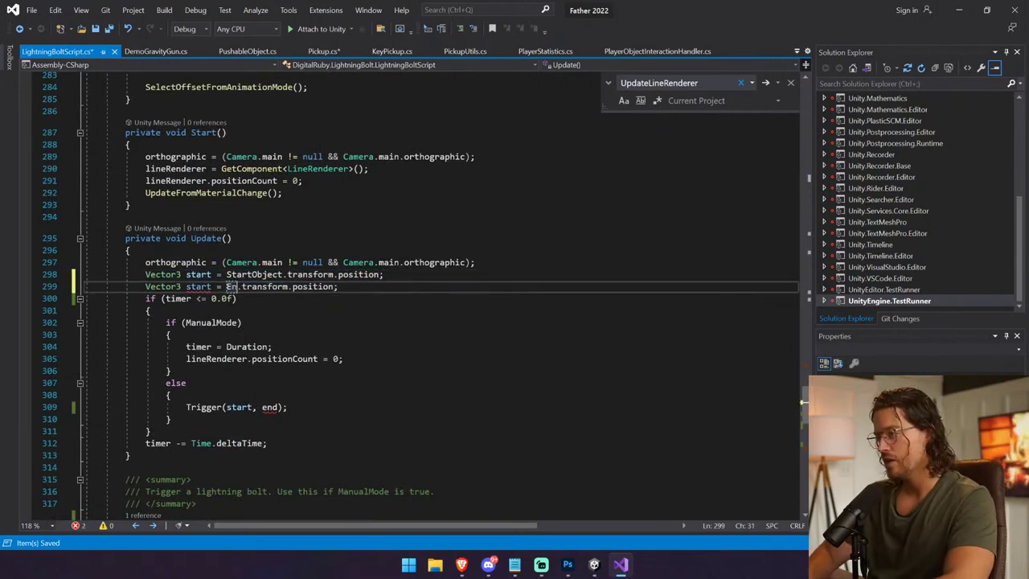
{"action": "key", "text": "BackSpace"}
{"action": "type", "text": "Objec"}
{"action": "key", "text": "Escape"}
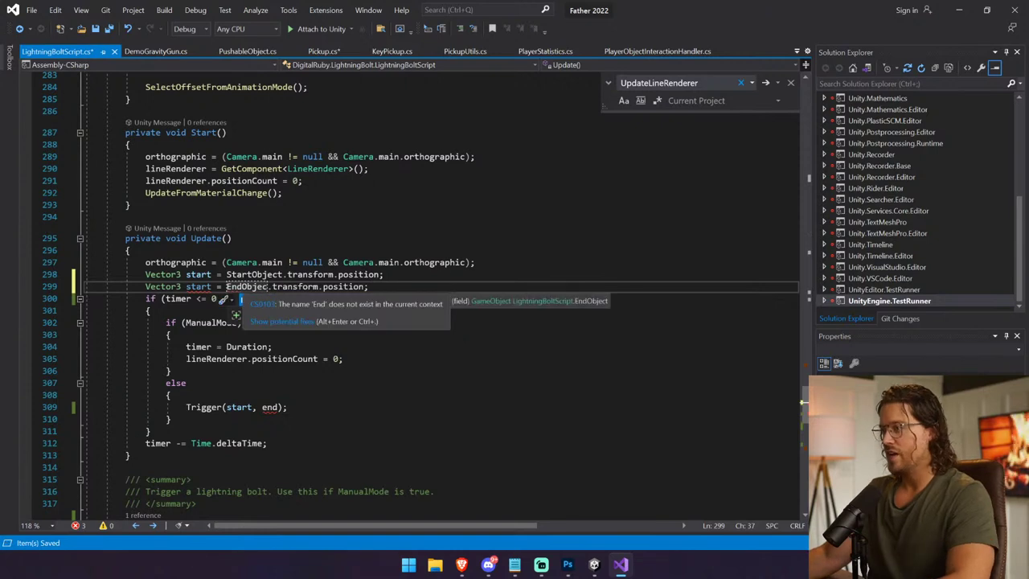
{"action": "type", "text": "t"}
{"action": "left_click", "coordinate": [234, 250]}
{"action": "key", "text": "ctrl+s"}
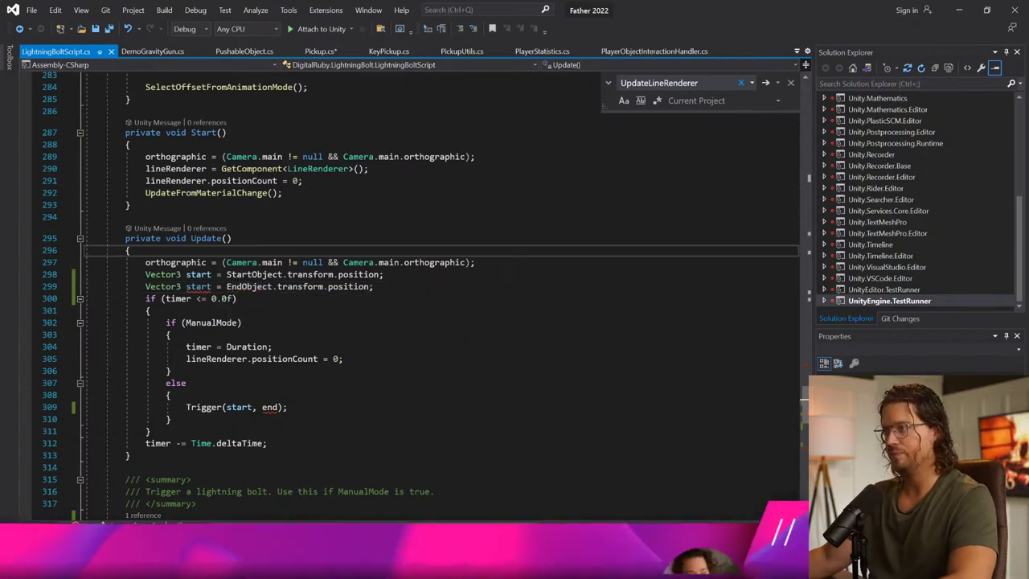
Step: Rename the duplicated declaration's variable to end, add two blank lines below it, and save the script
{"action": "left_click", "coordinate": [202, 286]}
{"action": "double_click", "coordinate": [197, 286]}
{"action": "type", "text": "end"}
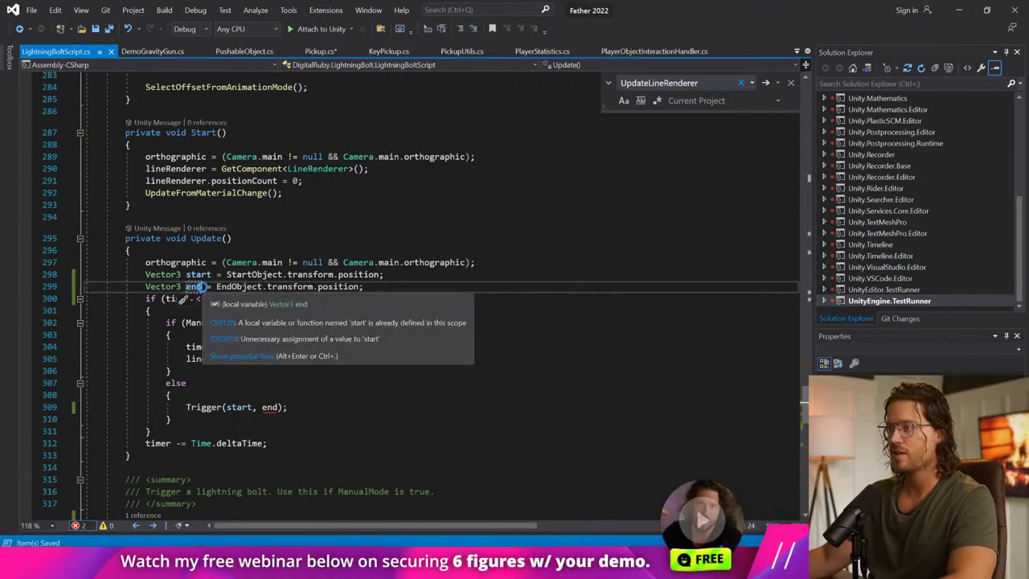
{"action": "key", "text": "ctrl+s"}
{"action": "left_click", "coordinate": [365, 287]}
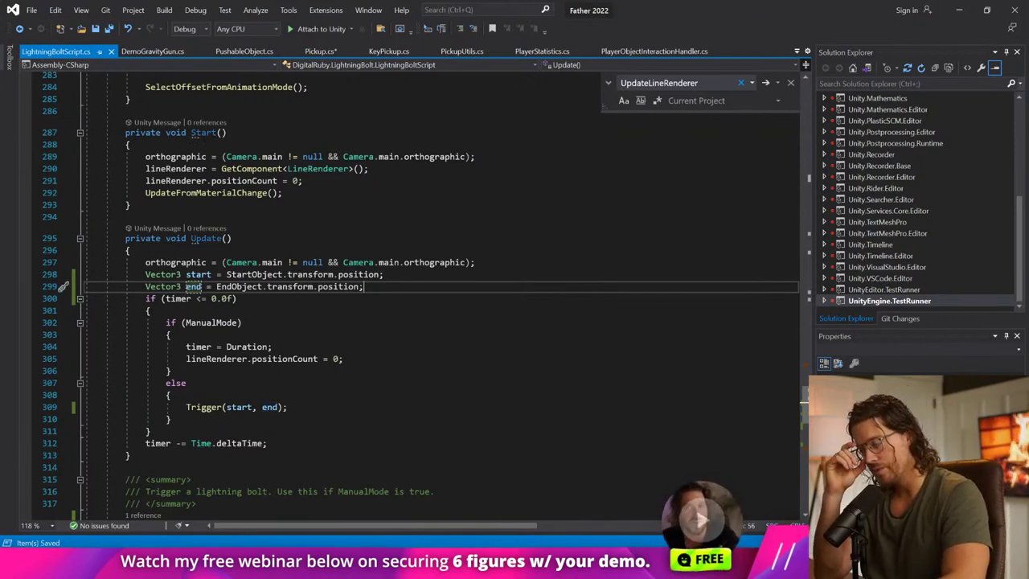
{"action": "key", "text": "Return"}
{"action": "key", "text": "Return"}
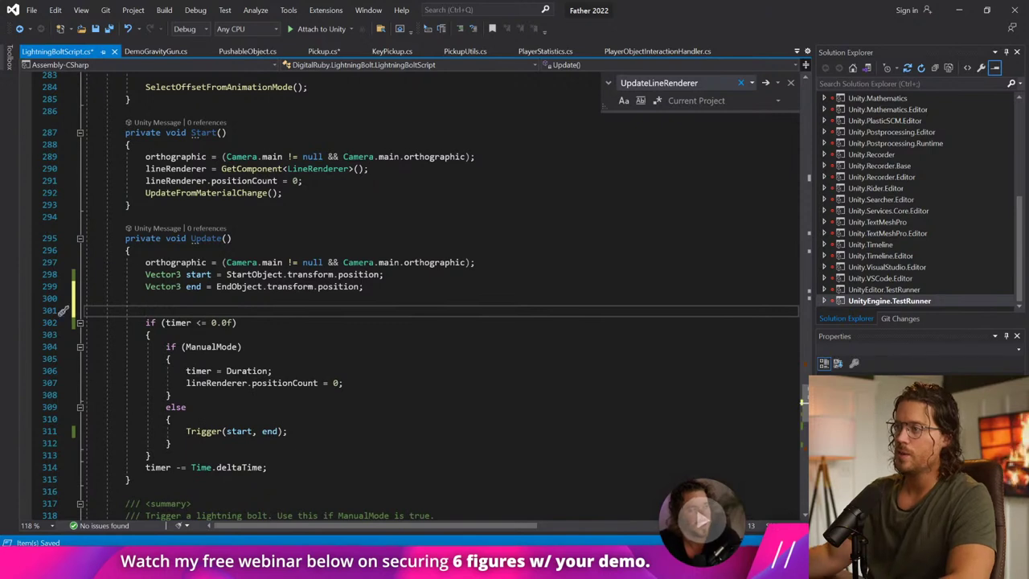
{"action": "key", "text": "ctrl+s"}
Step: Review the Trigger method's commented-out position logic and its GenerateLightningBolt call, along with the code around them
{"action": "scroll", "coordinate": [442, 298], "scroll_direction": "down", "scroll_amount": 8}
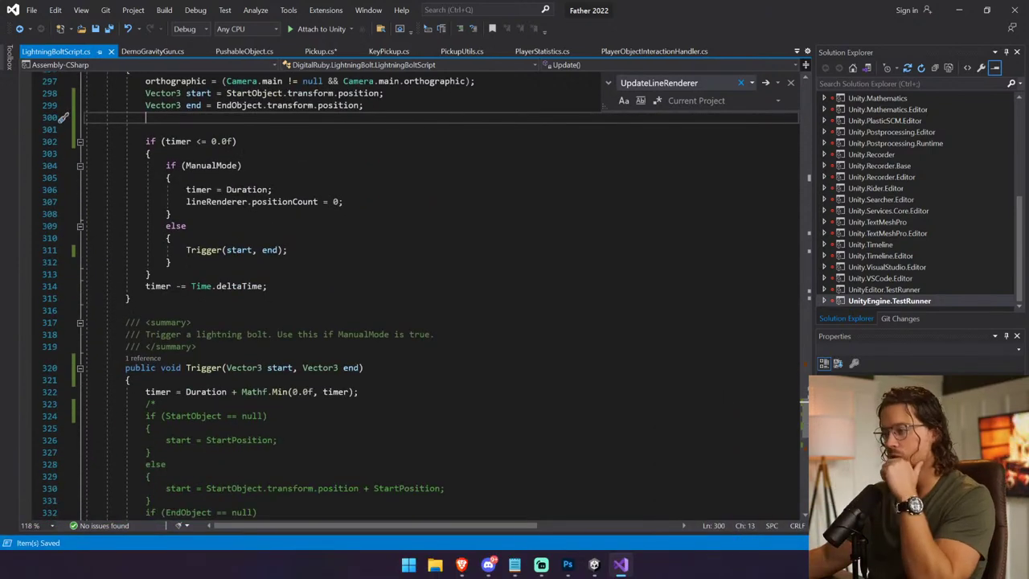
{"action": "scroll", "coordinate": [442, 298], "scroll_direction": "down", "scroll_amount": 2}
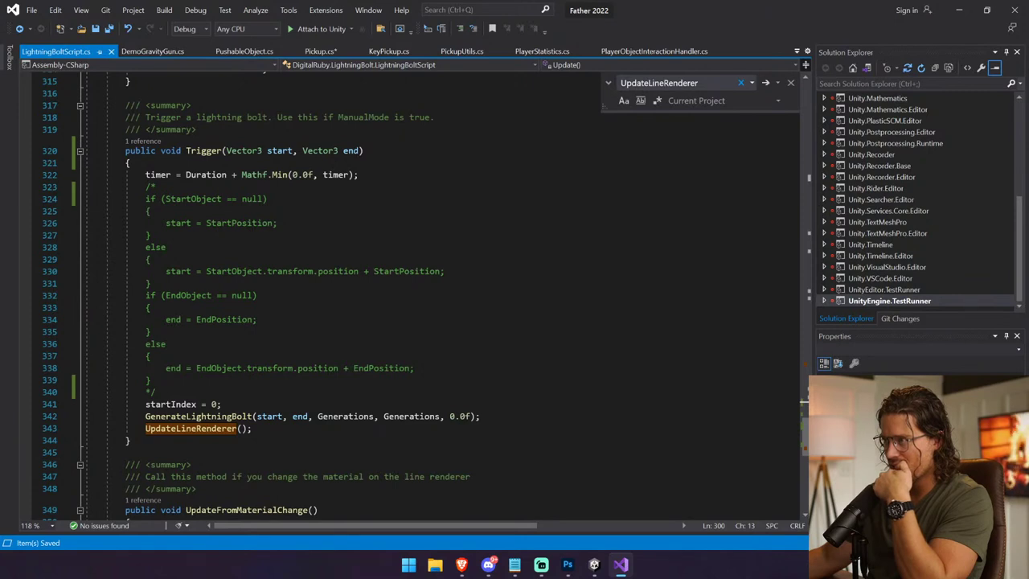
{"action": "mouse_move", "coordinate": [345, 417]}
{"action": "scroll", "coordinate": [346, 417], "scroll_direction": "up", "scroll_amount": 5}
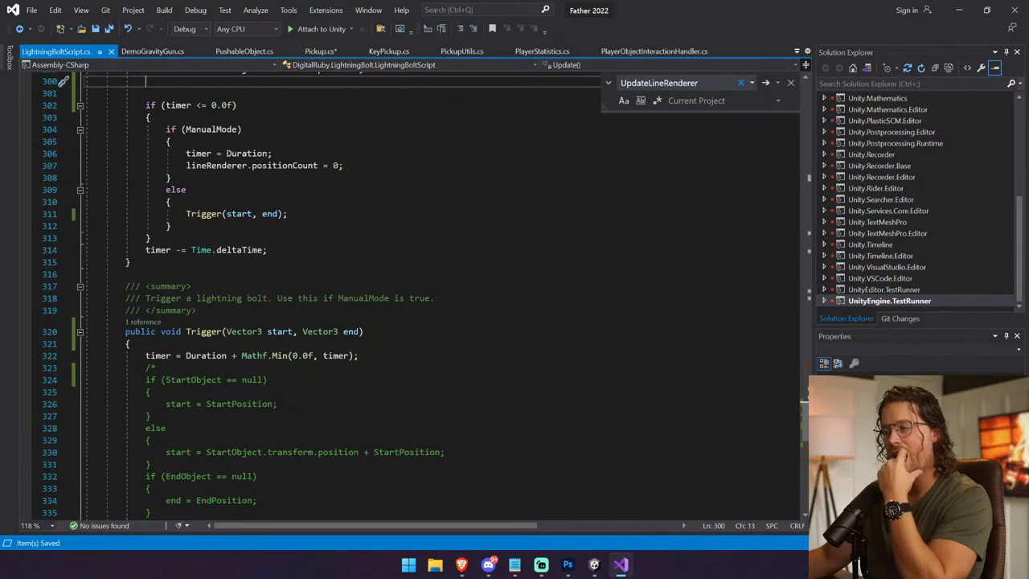
{"action": "scroll", "coordinate": [402, 297], "scroll_direction": "down", "scroll_amount": 7}
{"action": "scroll", "coordinate": [402, 297], "scroll_direction": "down", "scroll_amount": 6}
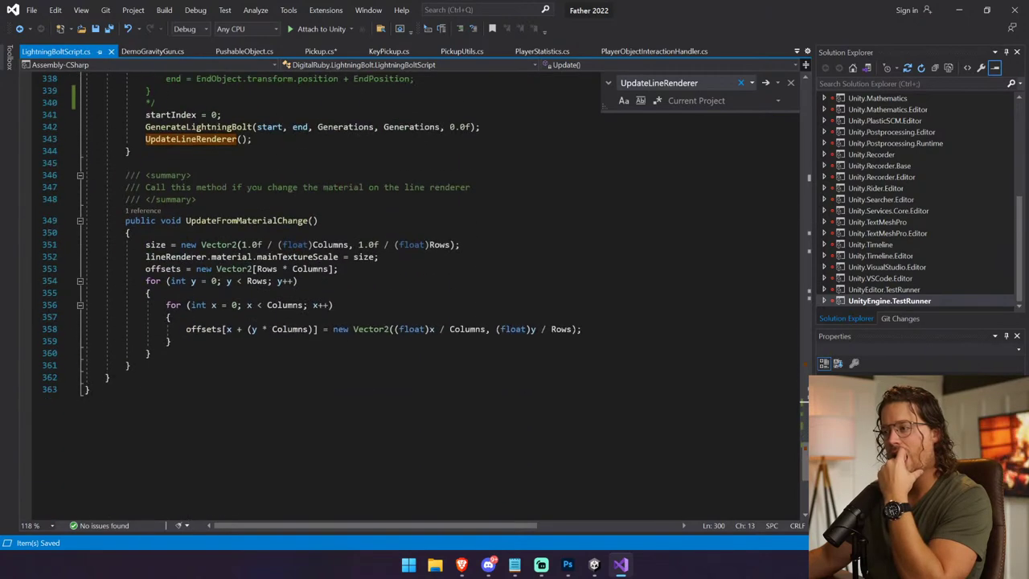
{"action": "scroll", "coordinate": [402, 297], "scroll_direction": "up", "scroll_amount": 6}
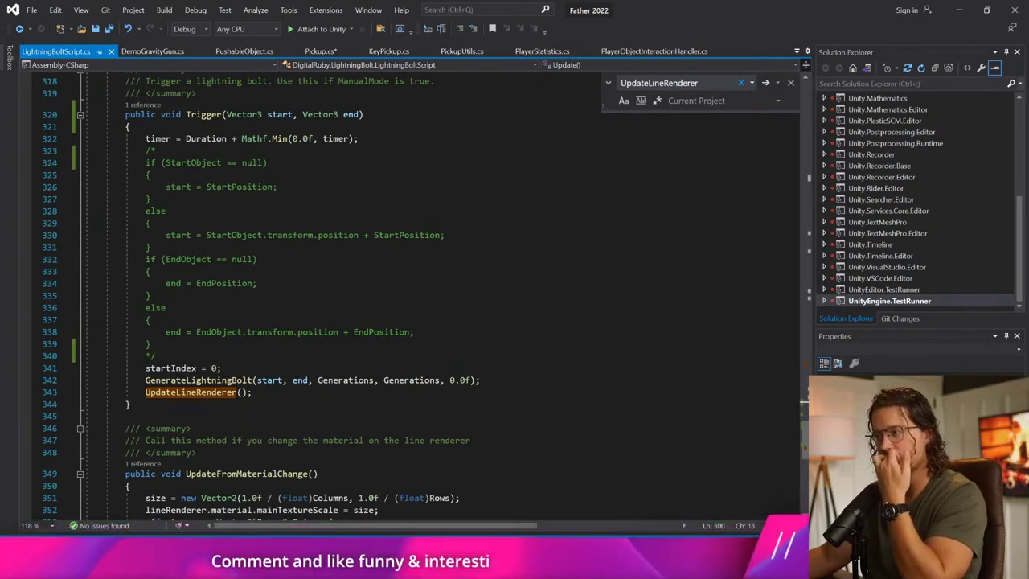
{"action": "left_click_drag", "start_coordinate": [197, 331], "coordinate": [338, 331]}
{"action": "scroll", "coordinate": [338, 331], "scroll_direction": "up", "scroll_amount": 12}
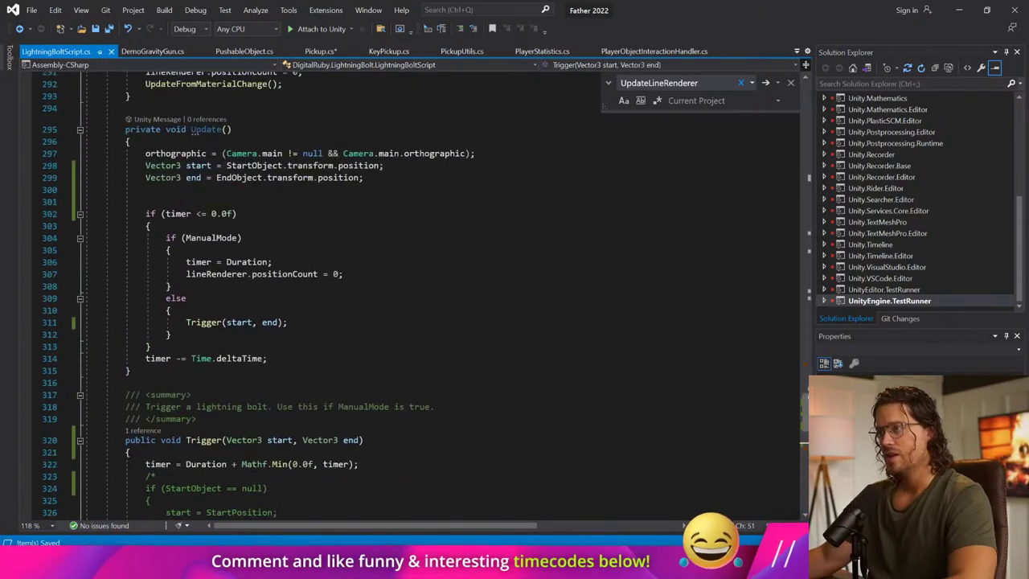
Step: Add the call lineRenderer.SetPosition(0, start); in Update directly below the end declaration
{"action": "left_click", "coordinate": [172, 286]}
{"action": "left_click", "coordinate": [145, 298]}
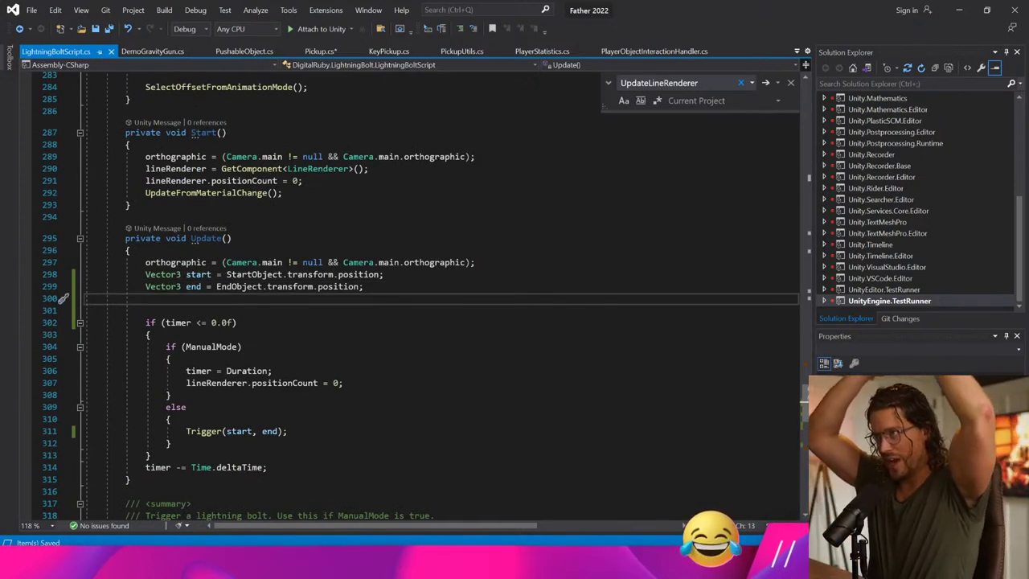
{"action": "type", "text": "lineRenderer"}
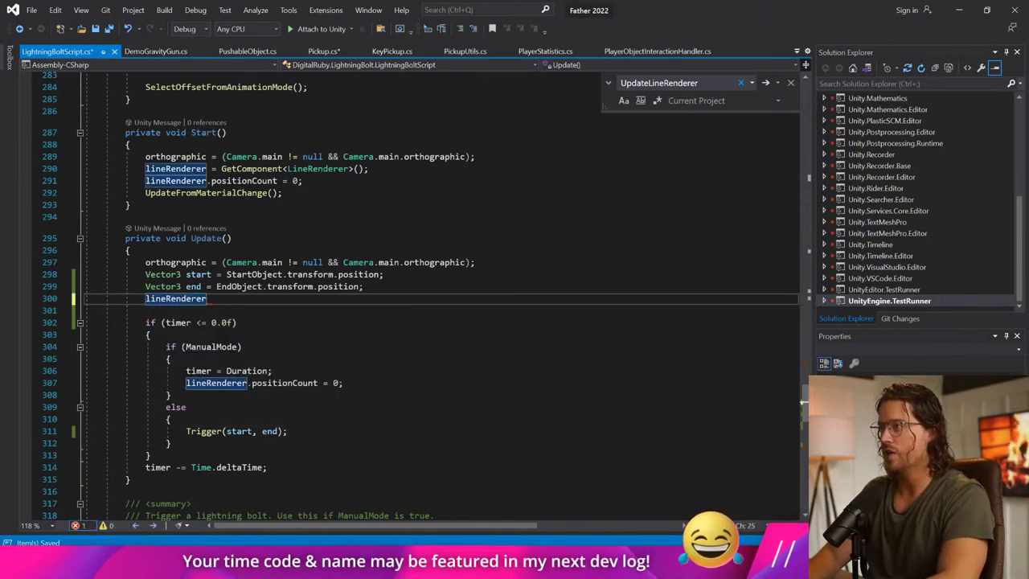
{"action": "type", "text": "."}
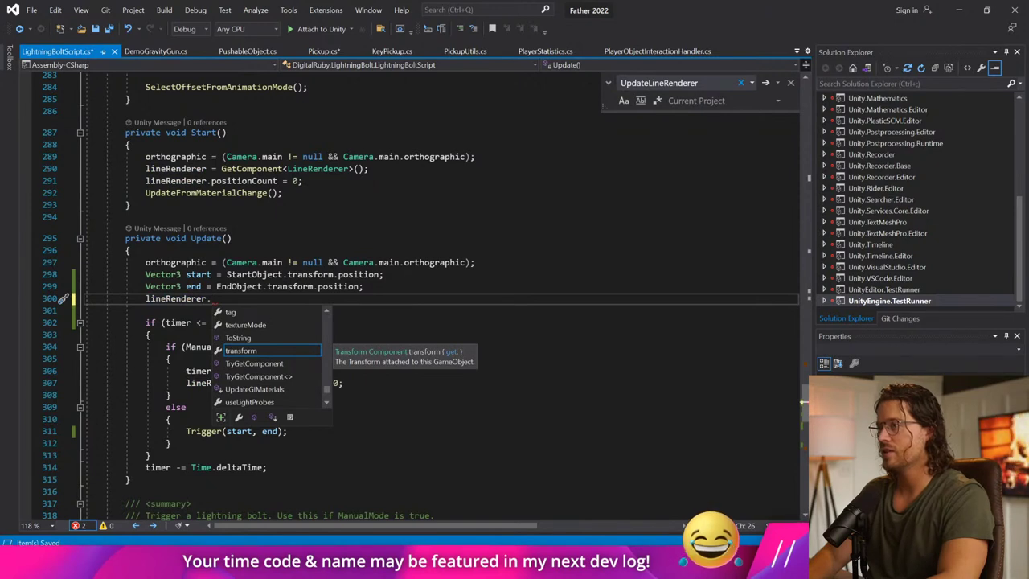
{"action": "type", "text": "pos"}
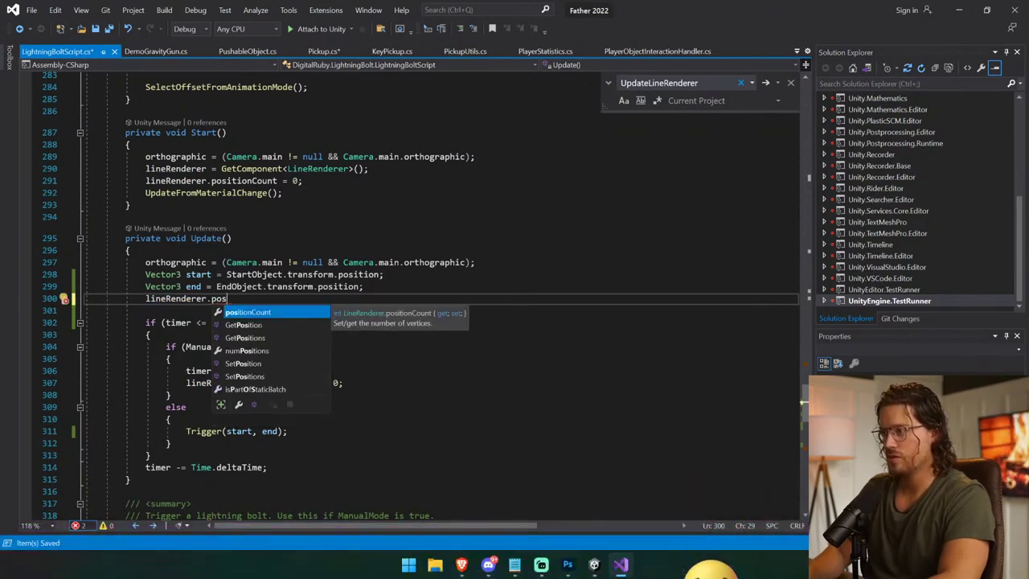
{"action": "key", "text": "Down"}
{"action": "key", "text": "Down"}
{"action": "key", "text": "Down"}
{"action": "key", "text": "Down"}
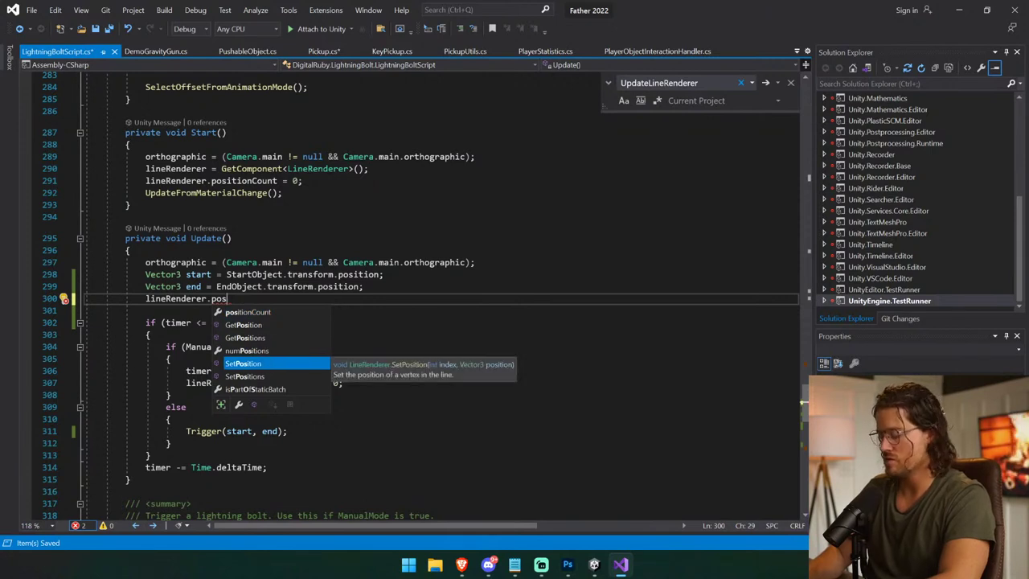
{"action": "key", "text": "Tab"}
{"action": "type", "text": "(0, "}
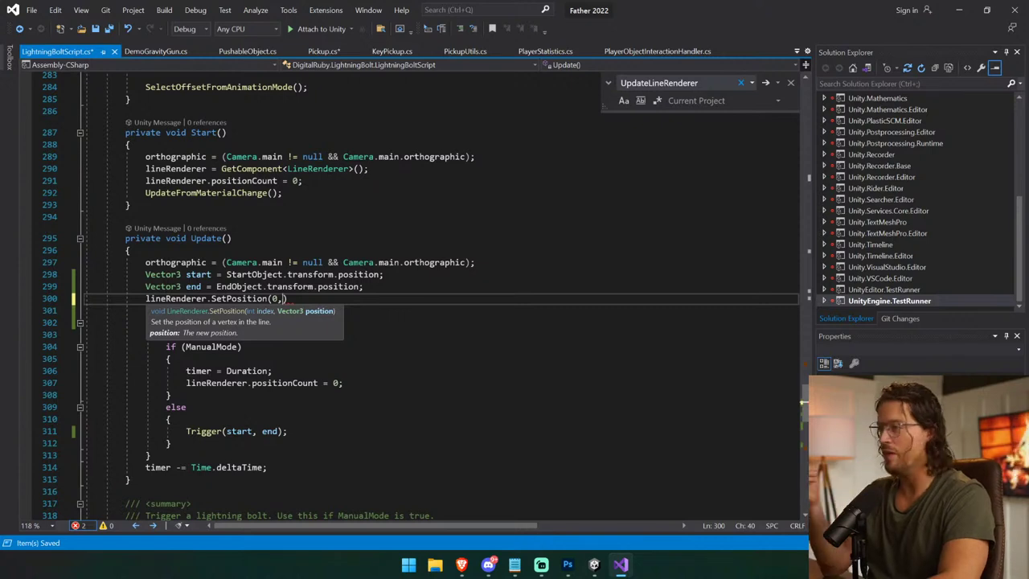
{"action": "type", "text": "start"}
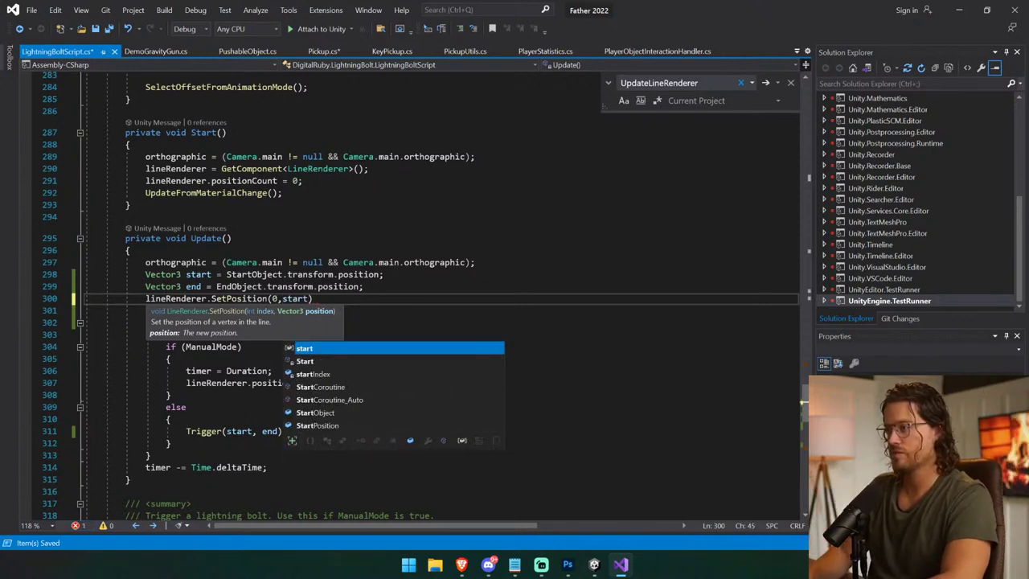
{"action": "type", "text": ");"}
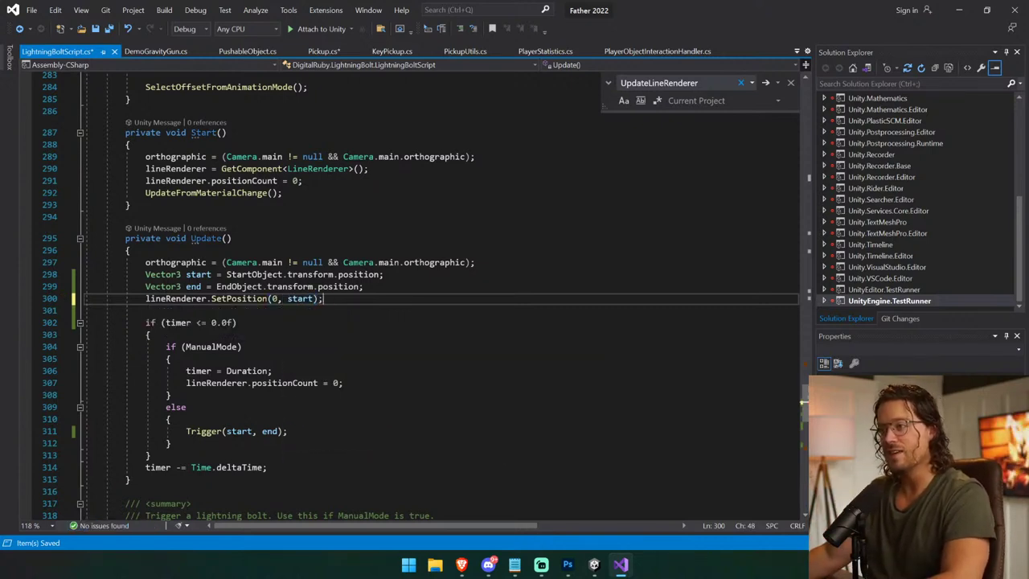
Step: Duplicate the SetPosition call on the line below it, followed by a blank line
{"action": "key", "text": "shift+Home"}
{"action": "key", "text": "ctrl+c"}
{"action": "key", "text": "Down"}
{"action": "key", "text": "ctrl+v"}
{"action": "key", "text": "Return"}
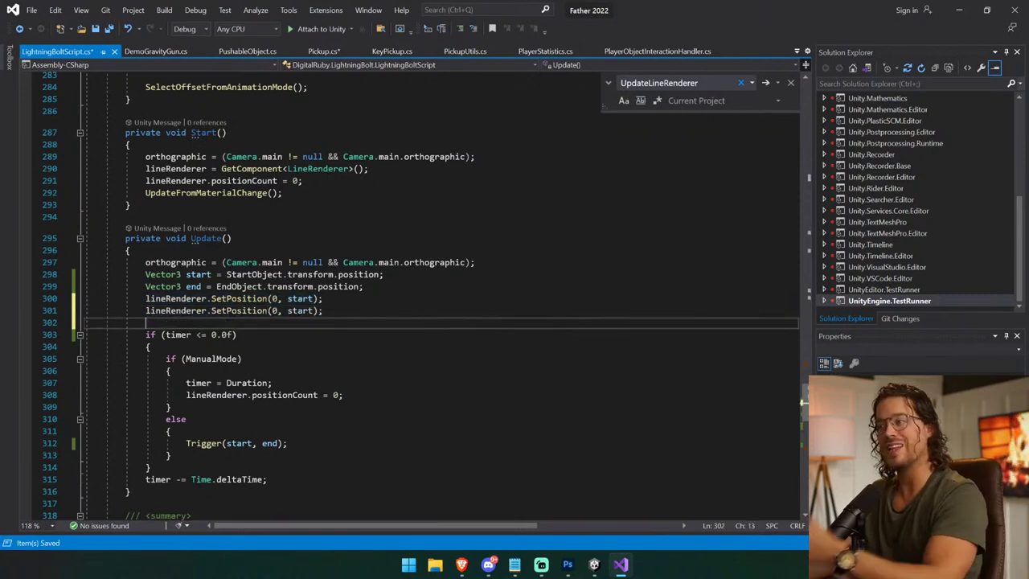
Step: Change the duplicated SetPosition call's arguments to lineRenderer.positionCount and end, and save the script
{"action": "left_click", "coordinate": [273, 310]}
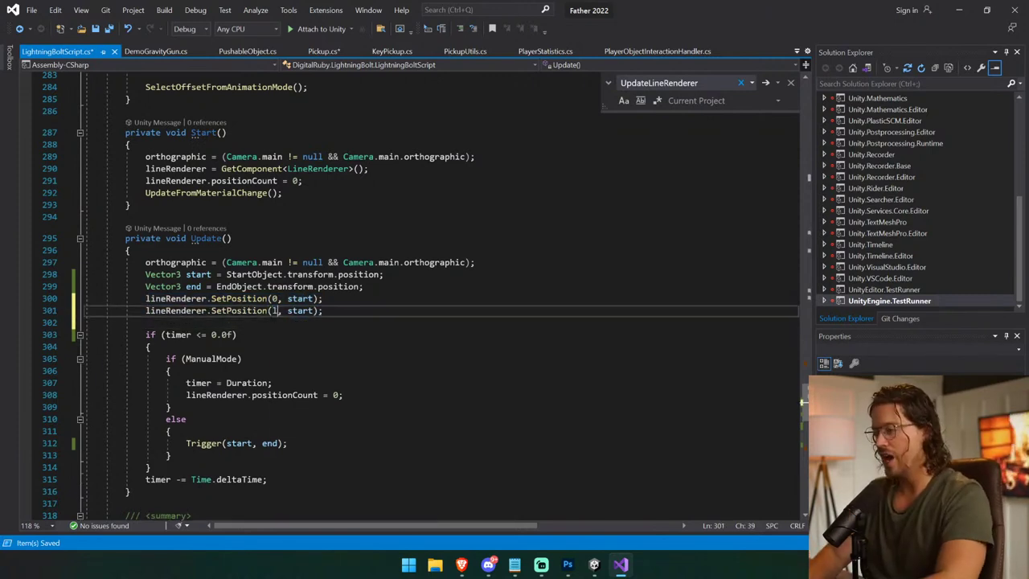
{"action": "type", "text": "lineRenderer.pos"}
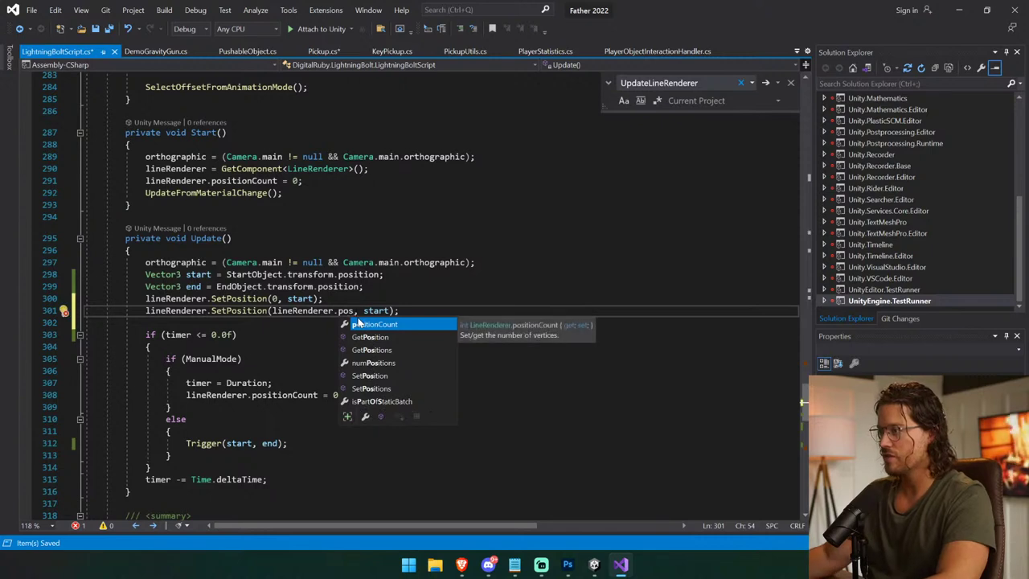
{"action": "key", "text": "Tab"}
{"action": "double_click", "coordinate": [427, 311]}
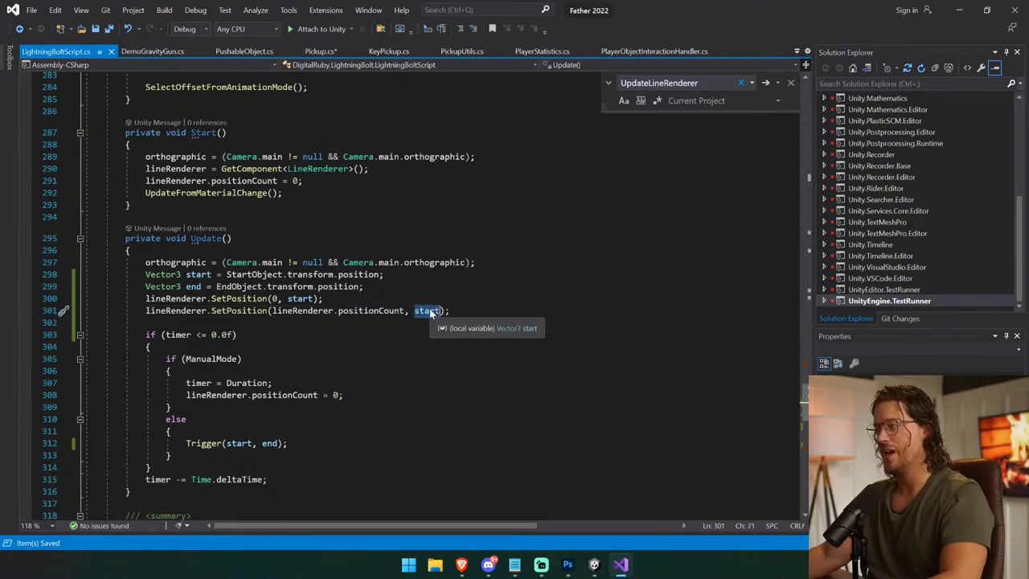
{"action": "type", "text": "end"}
{"action": "key", "text": "End"}
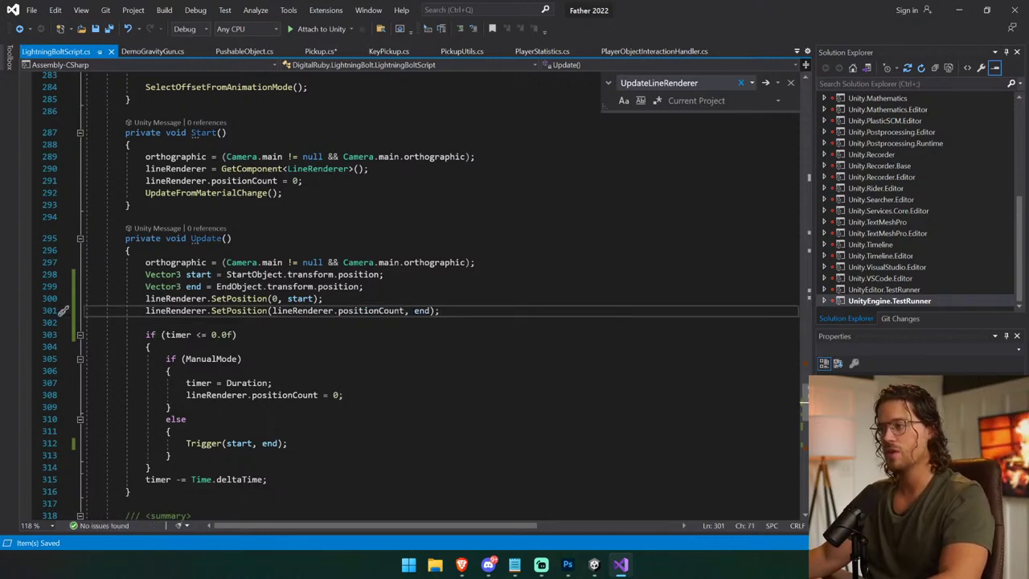
Step: Review the two SetPosition calls and the timer condition block in Update, and save the script
{"action": "left_click_drag", "start_coordinate": [440, 310], "coordinate": [95, 298]}
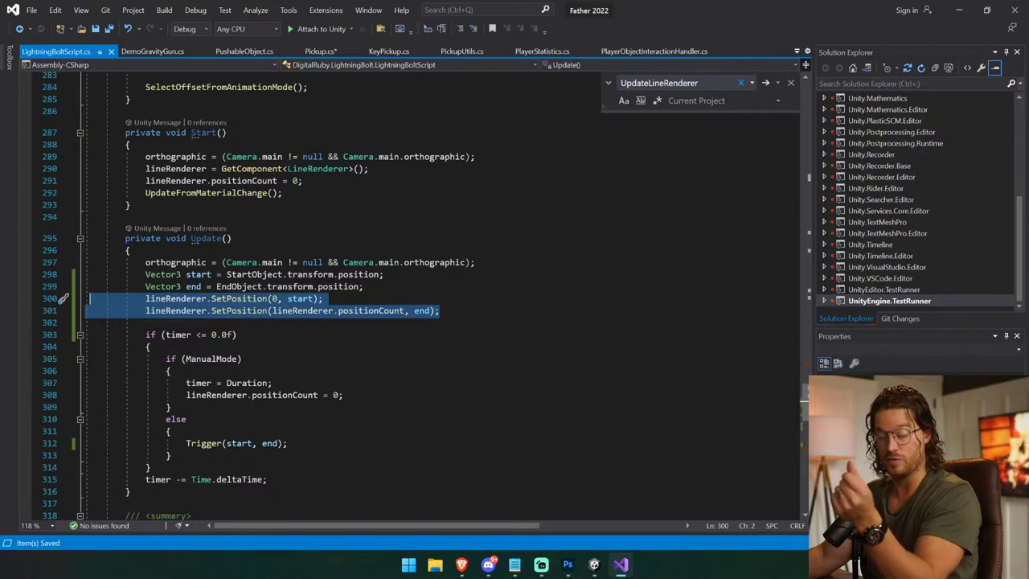
{"action": "scroll", "coordinate": [439, 298], "scroll_direction": "right", "scroll_amount": 1}
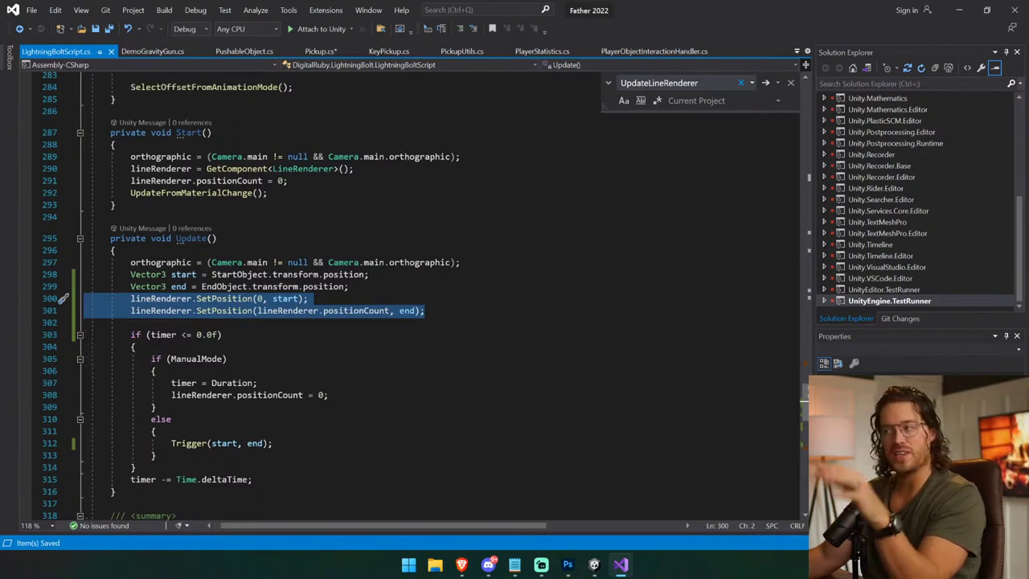
{"action": "scroll", "coordinate": [439, 297], "scroll_direction": "down", "scroll_amount": 3}
{"action": "left_click_drag", "start_coordinate": [127, 226], "coordinate": [137, 358]}
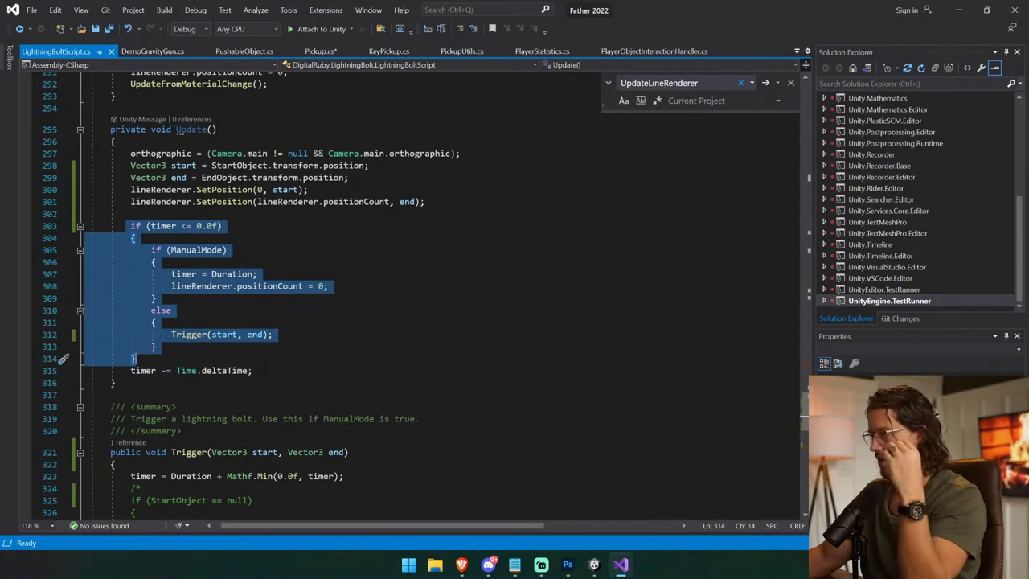
{"action": "left_click", "coordinate": [137, 359]}
{"action": "key", "text": "ctrl+s"}
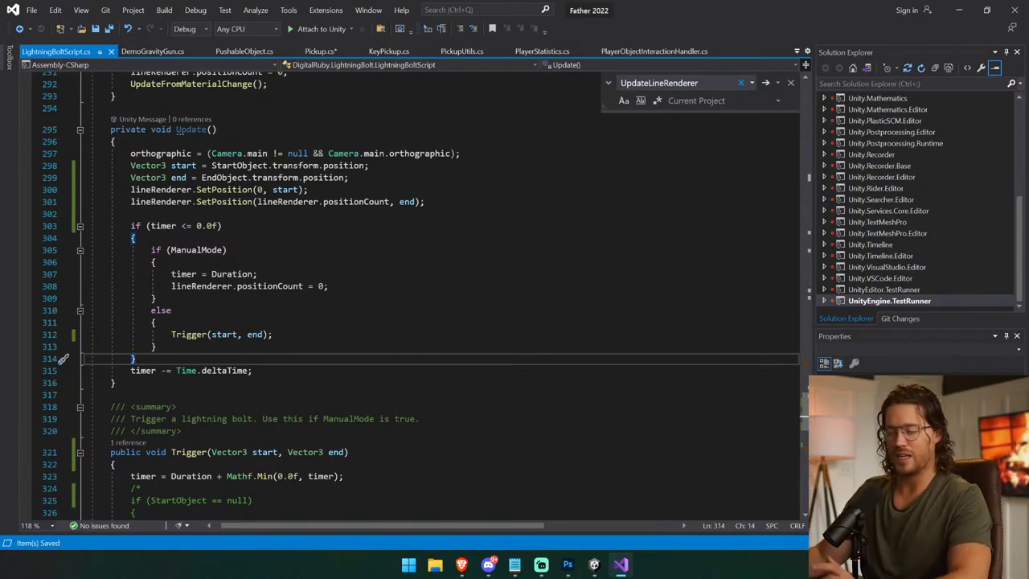
Step: Switch to Unity, clear the console, and exit the Gravity Gun prefab to run the game in play mode
{"action": "left_click", "coordinate": [594, 564]}
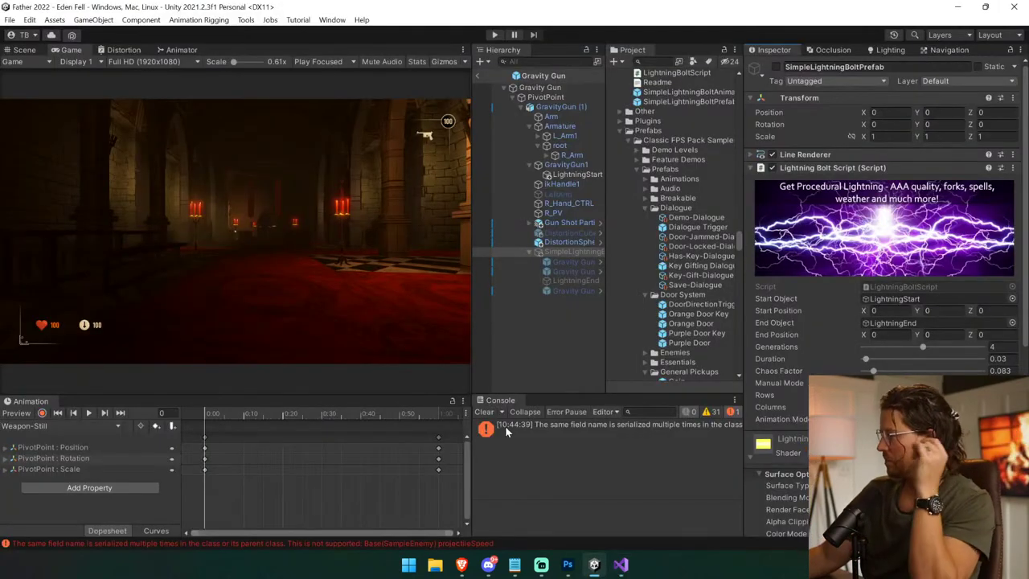
{"action": "left_click", "coordinate": [484, 413]}
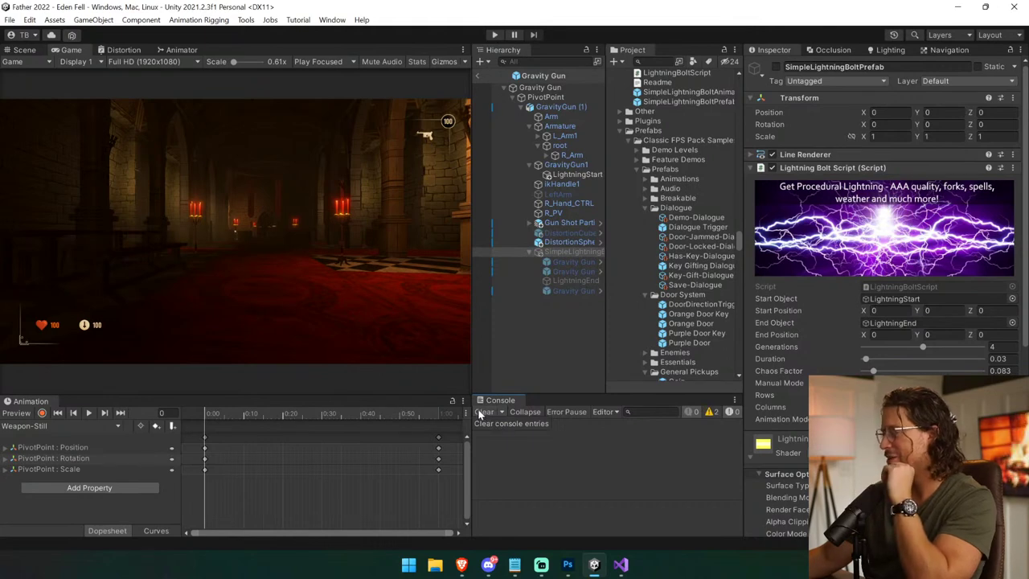
{"action": "left_click", "coordinate": [479, 75]}
{"action": "left_click", "coordinate": [496, 35]}
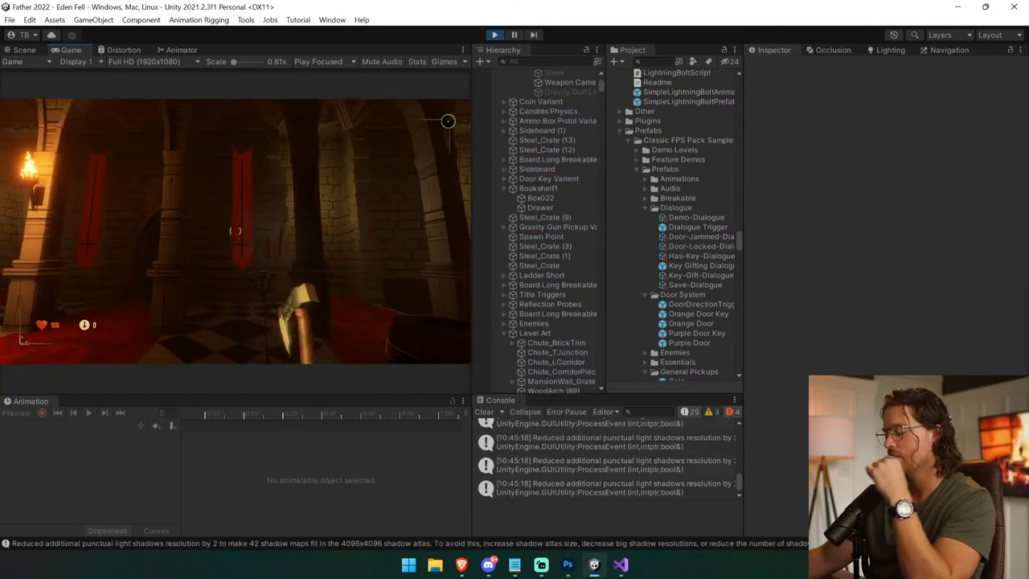
Step: Equip the gravity gun and test its lightning effect by grabbing objects in the level, then release the cursor from the game
{"action": "key", "text": "2"}
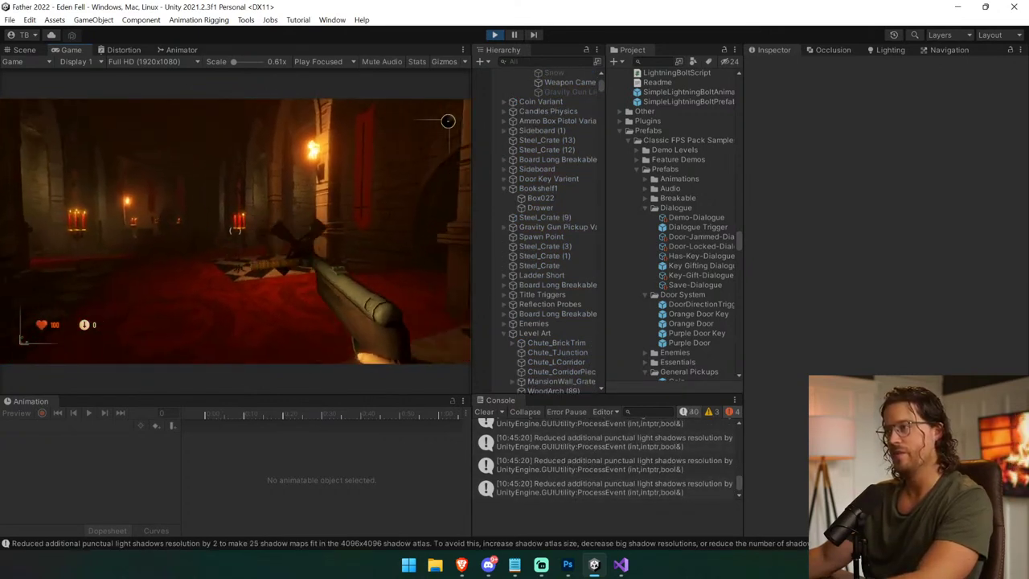
{"action": "left_click", "coordinate": [235, 231]}
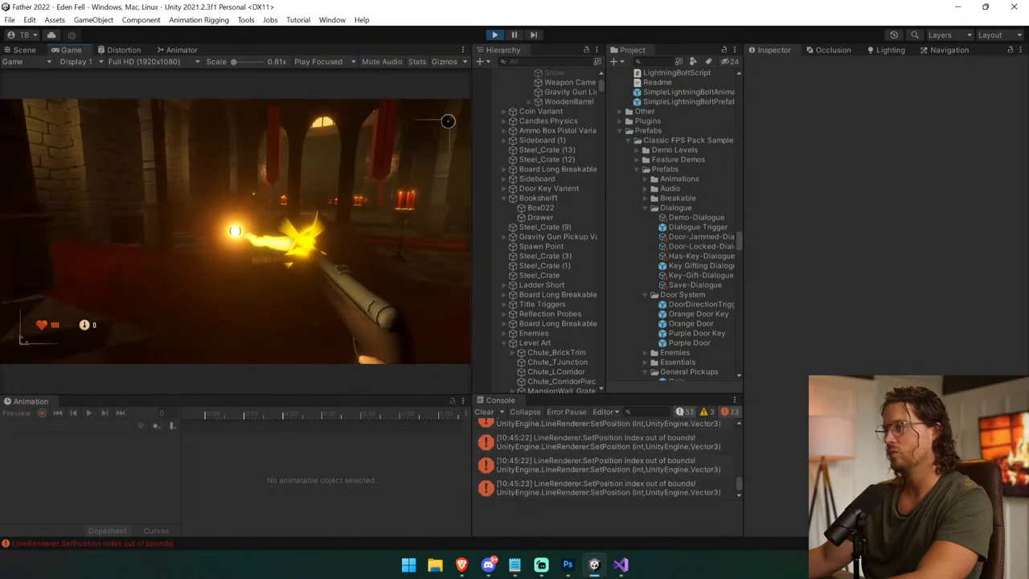
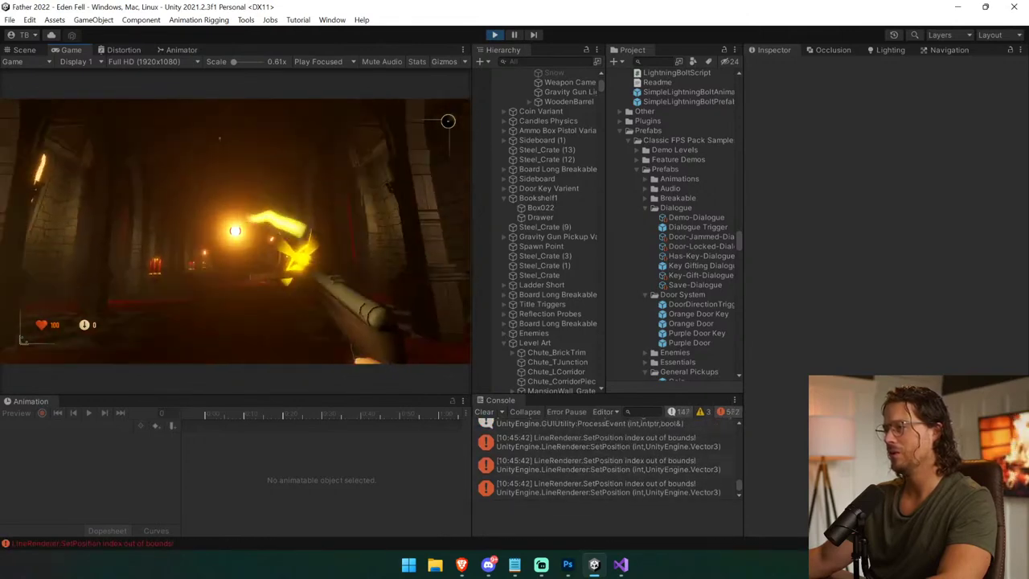
{"action": "left_click", "coordinate": [185, 61]}
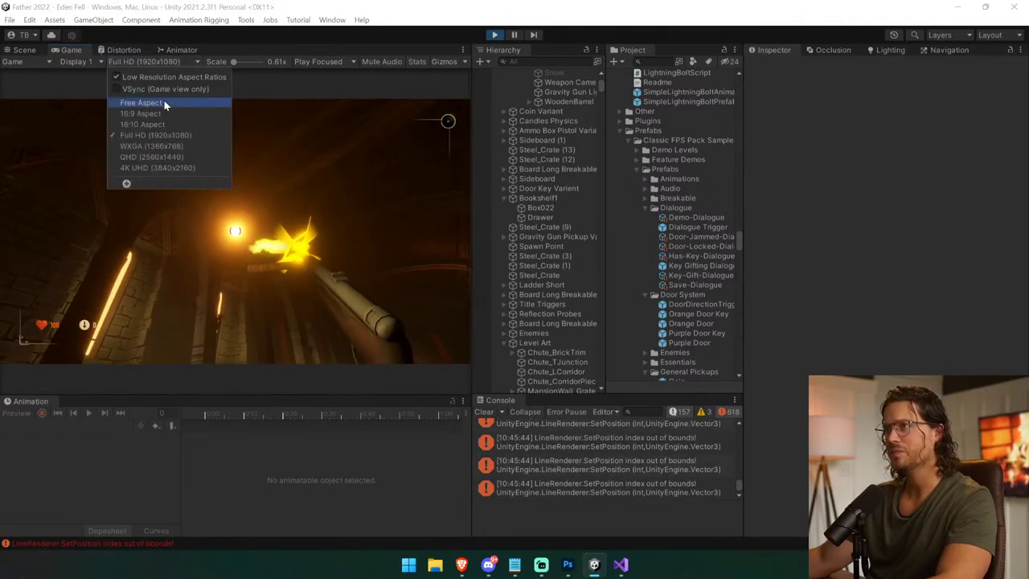
{"action": "left_click", "coordinate": [179, 154]}
{"action": "left_click", "coordinate": [235, 230]}
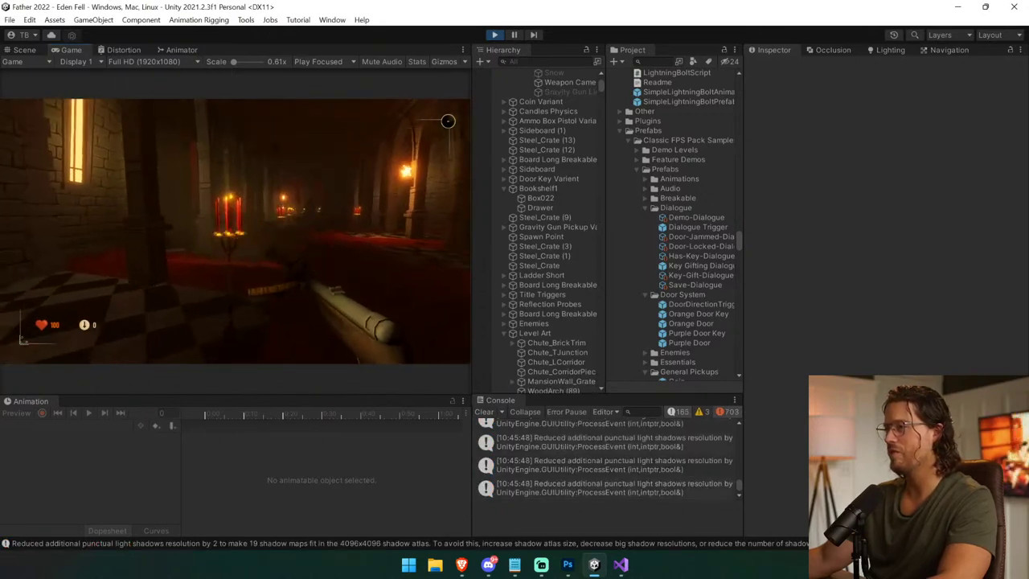
{"action": "left_click", "coordinate": [235, 231]}
{"action": "key", "text": "Escape"}
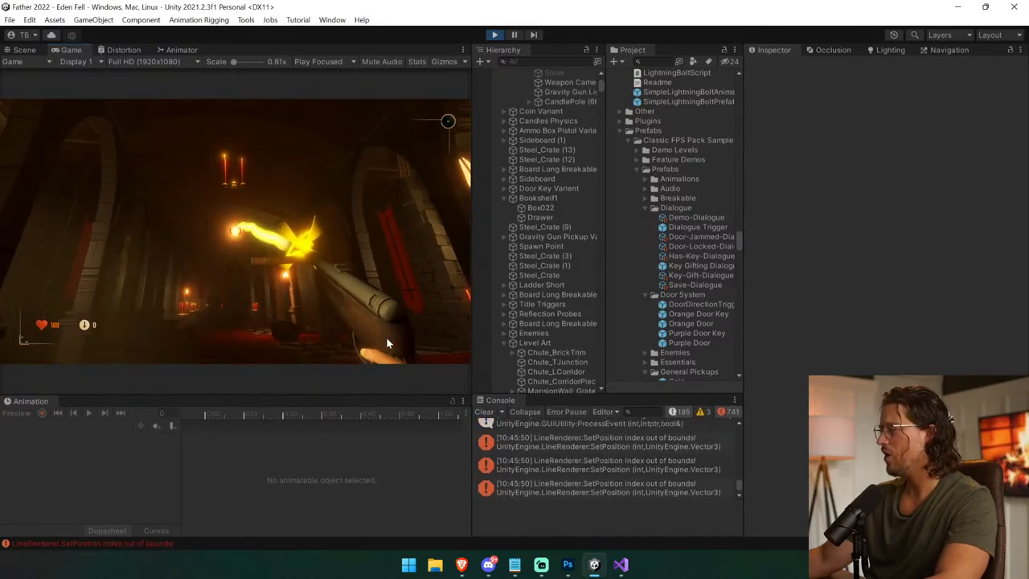
Step: Pause the game and open the script line behind the earliest LineRenderer.SetPosition error in the console
{"action": "left_click", "coordinate": [514, 35]}
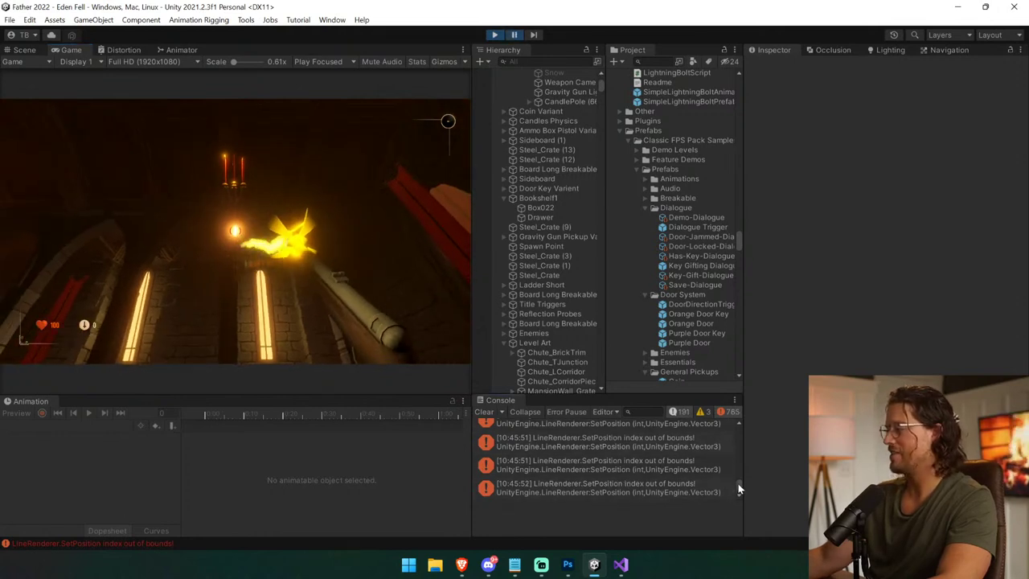
{"action": "left_click_drag", "start_coordinate": [738, 484], "coordinate": [733, 424]}
{"action": "scroll", "coordinate": [696, 442], "scroll_direction": "down", "scroll_amount": 5}
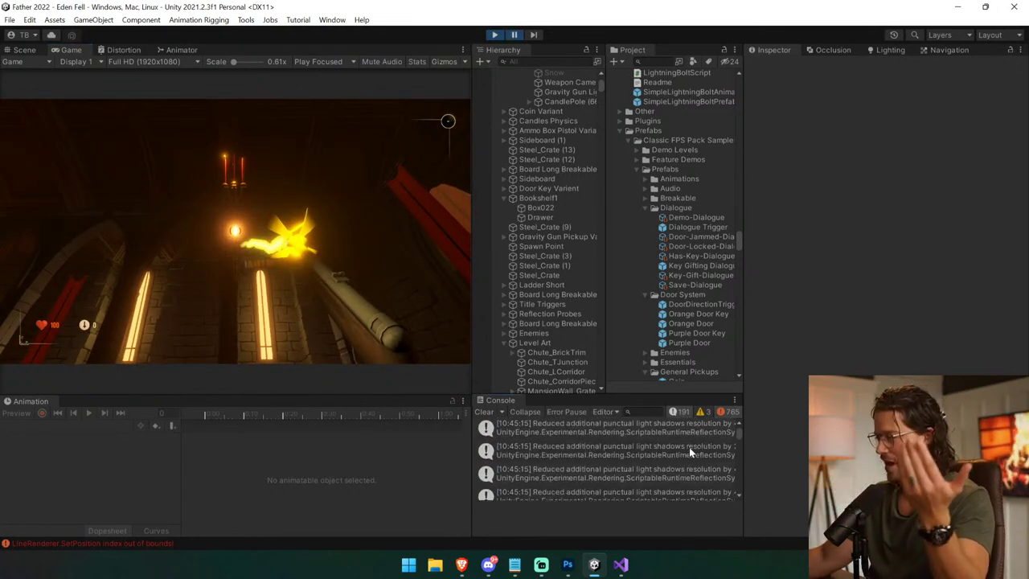
{"action": "scroll", "coordinate": [689, 450], "scroll_direction": "down", "scroll_amount": 5}
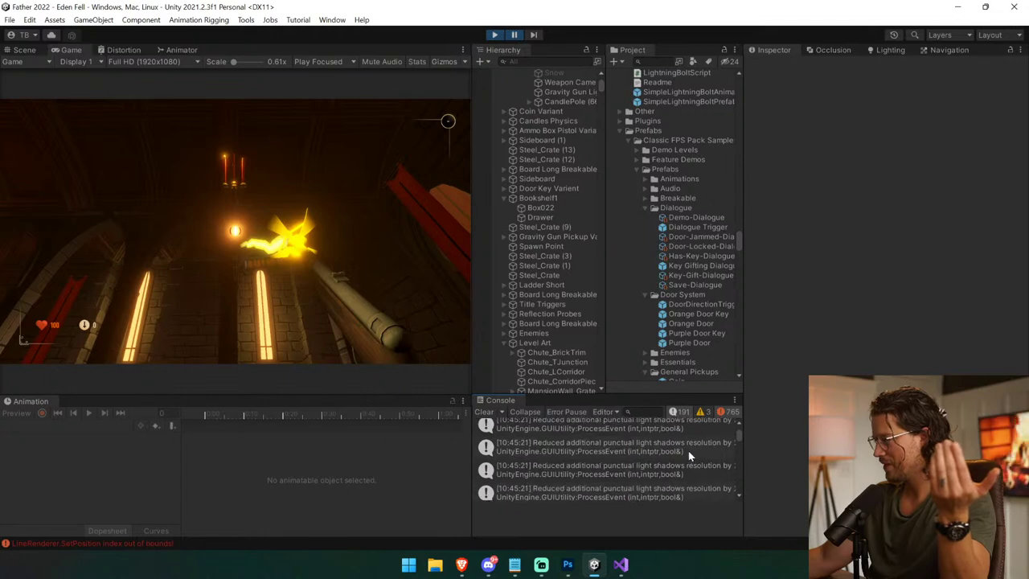
{"action": "scroll", "coordinate": [689, 456], "scroll_direction": "down", "scroll_amount": 3}
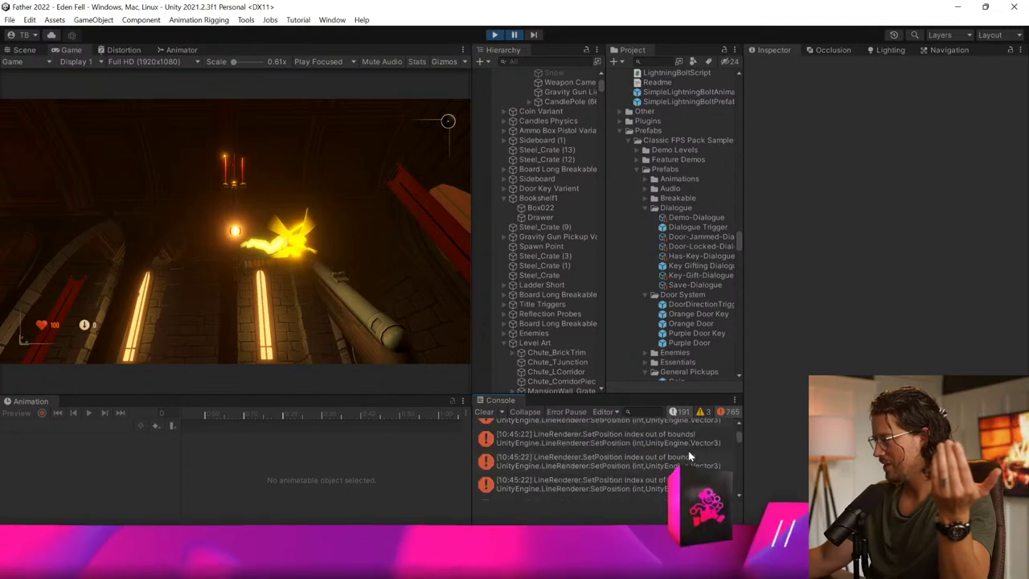
{"action": "double_click", "coordinate": [611, 441]}
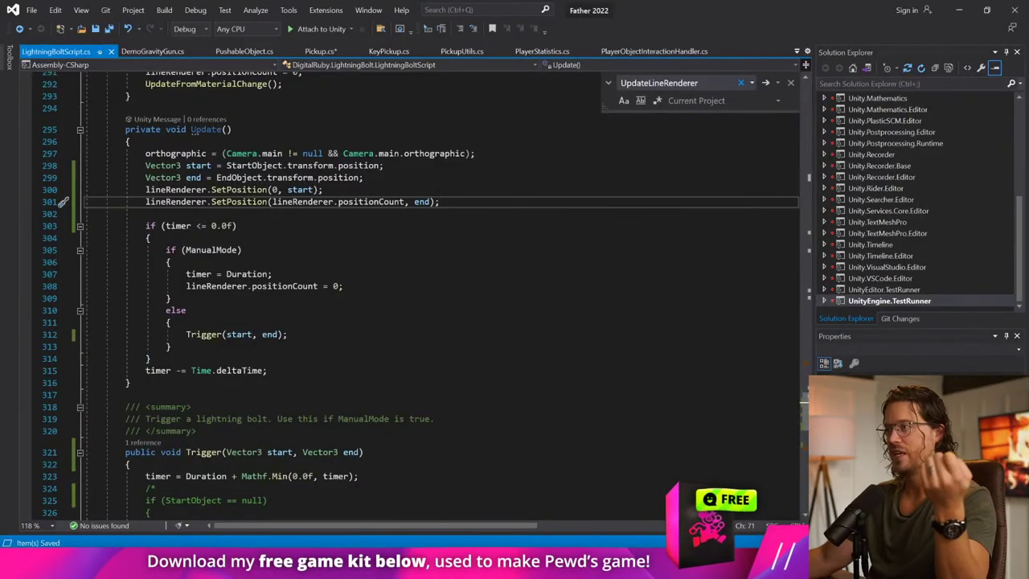
Step: Change the second SetPosition call's index to lineRenderer.positionCount-1 and save the script
{"action": "left_click", "coordinate": [405, 202]}
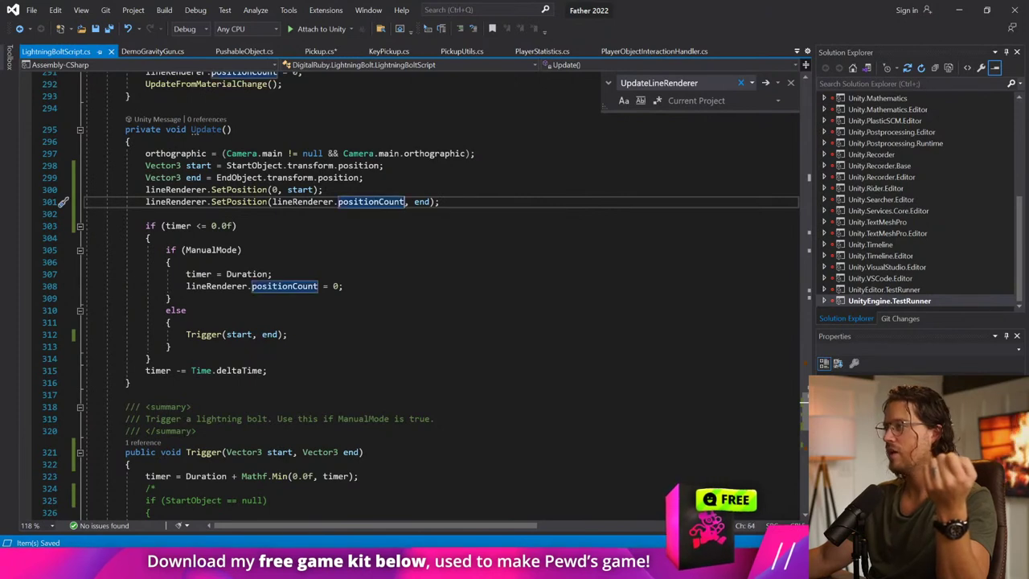
{"action": "type", "text": "-1"}
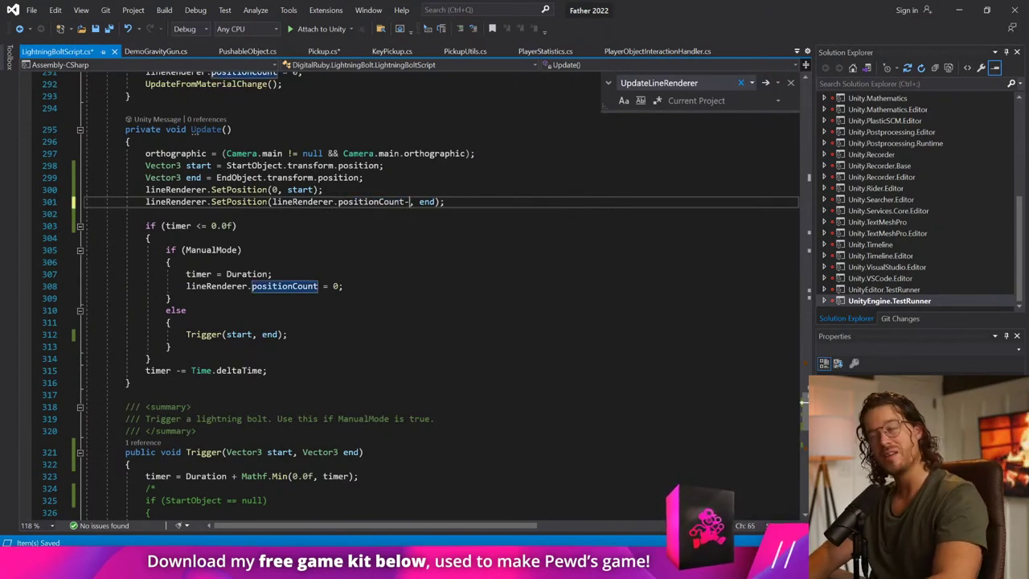
{"action": "left_click", "coordinate": [165, 214]}
{"action": "key", "text": "ctrl+s"}
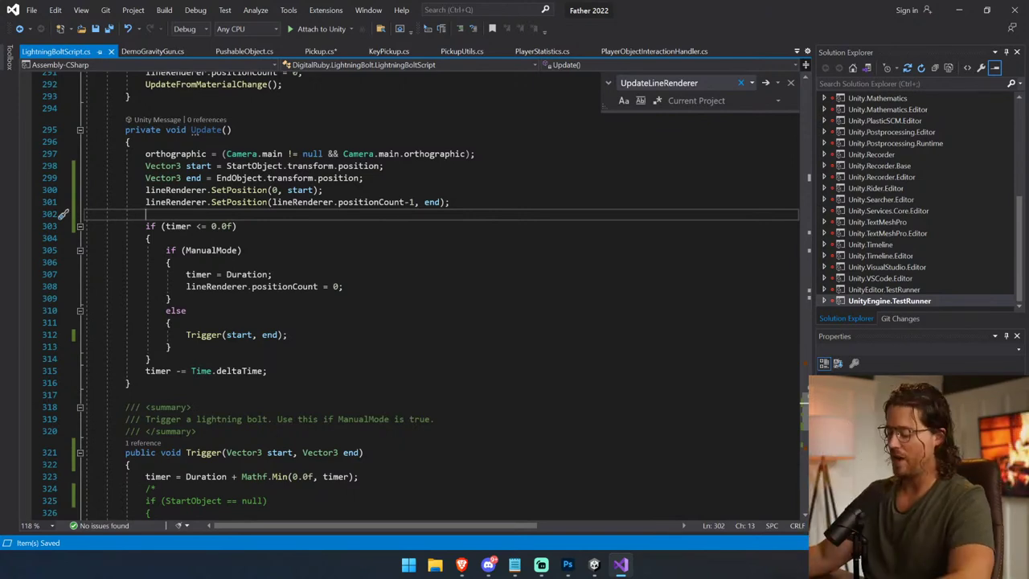
Step: Switch to Unity and stop the paused game to return to edit mode
{"action": "left_click", "coordinate": [594, 564]}
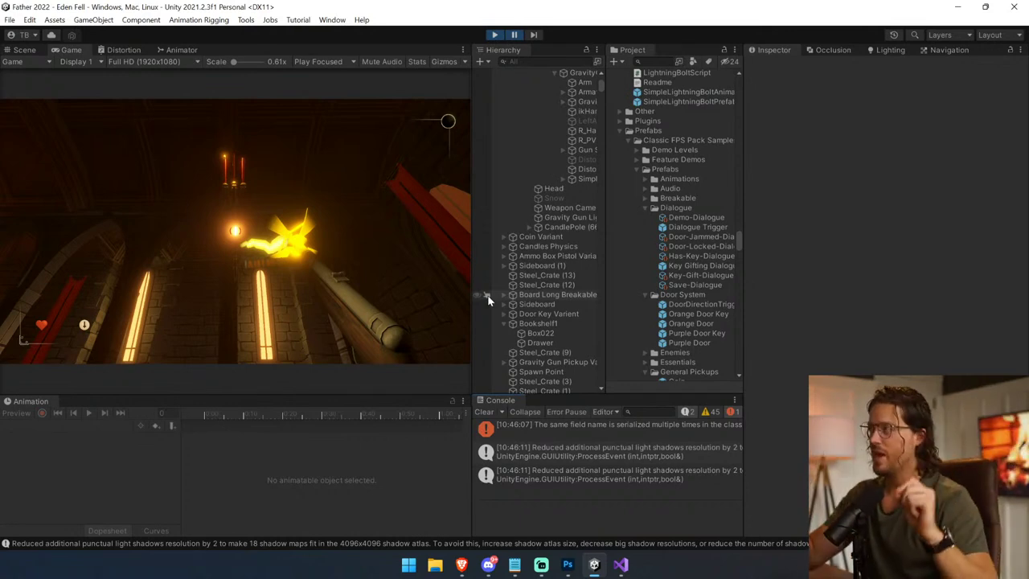
{"action": "left_click", "coordinate": [492, 37]}
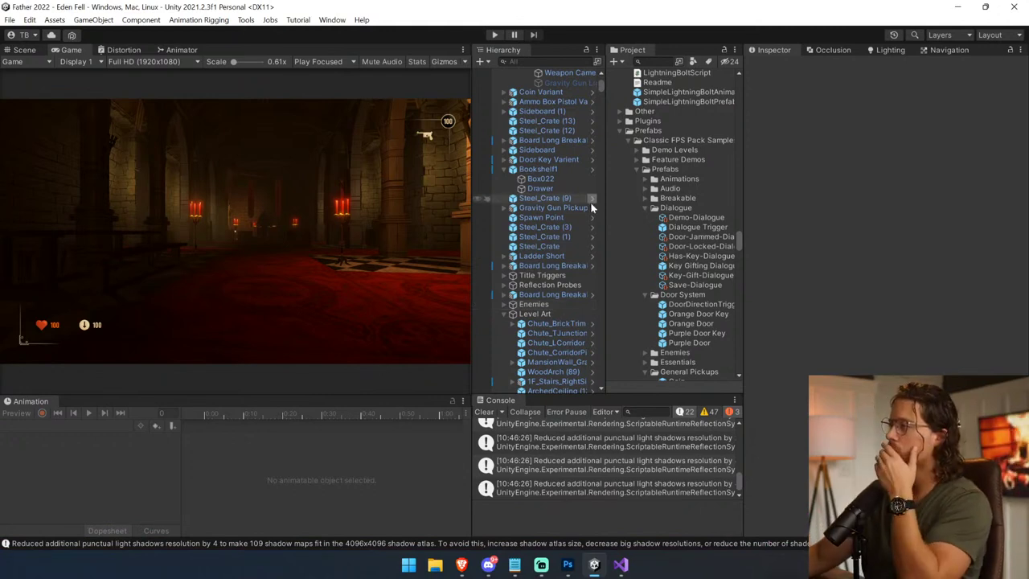
{"action": "scroll", "coordinate": [573, 112], "scroll_direction": "up", "scroll_amount": 3}
{"action": "scroll", "coordinate": [574, 112], "scroll_direction": "up", "scroll_amount": 3}
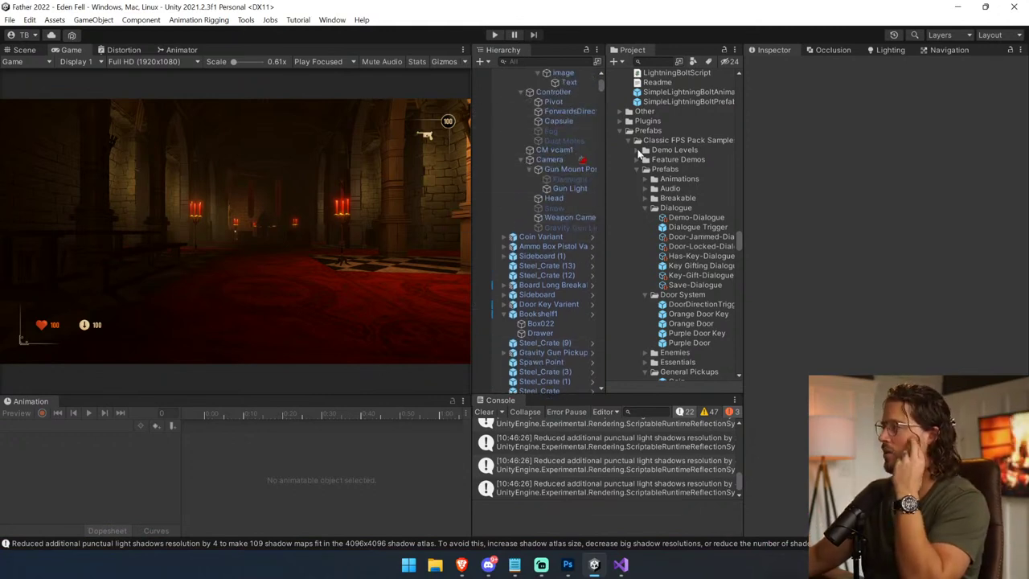
Step: Search the project for "gravity gun" and open the Gravity Gun prefab for editing
{"action": "left_click", "coordinate": [668, 61]}
{"action": "type", "text": "gravcit"}
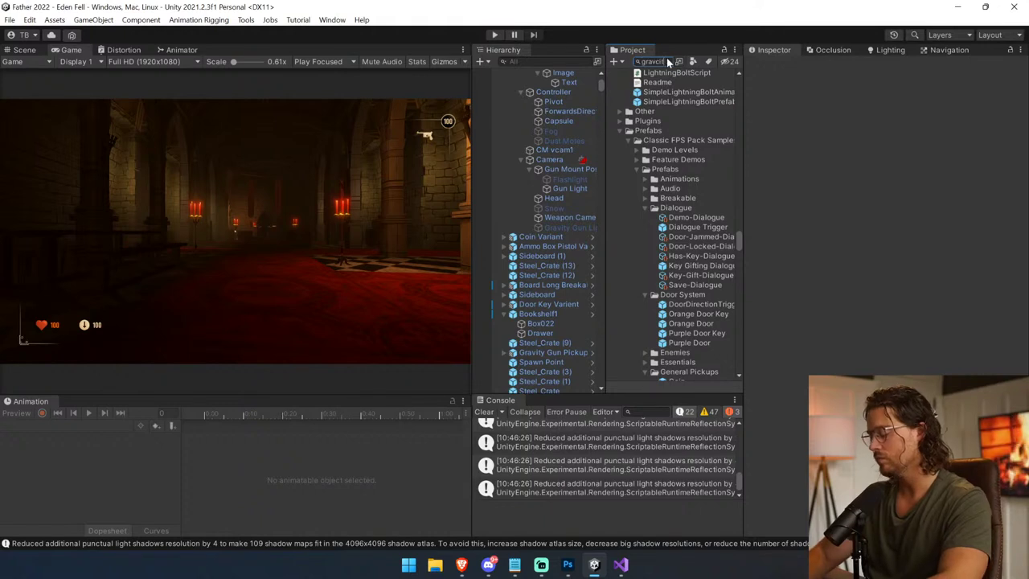
{"action": "type", "text": "y"}
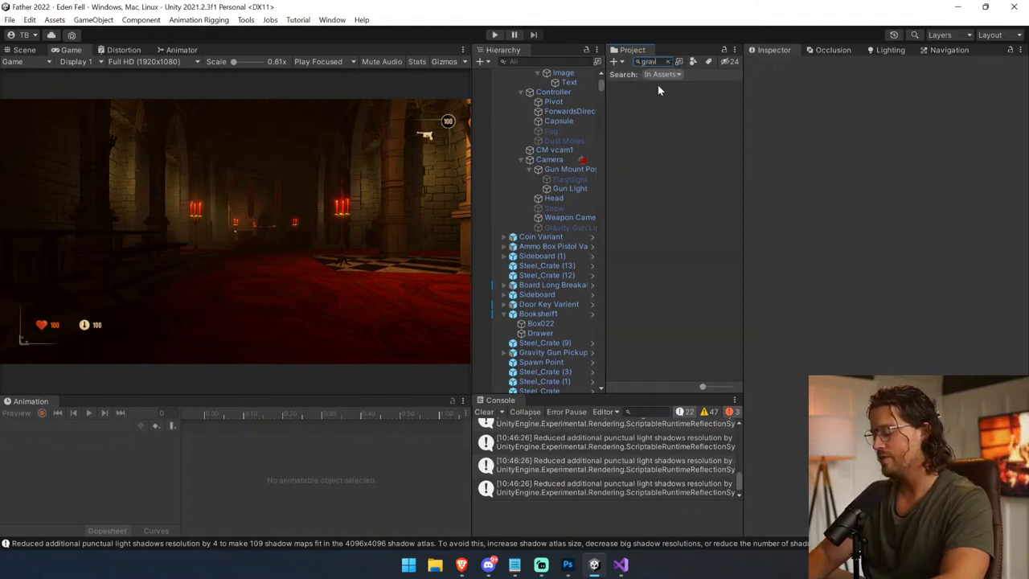
{"action": "type", "text": " gun"}
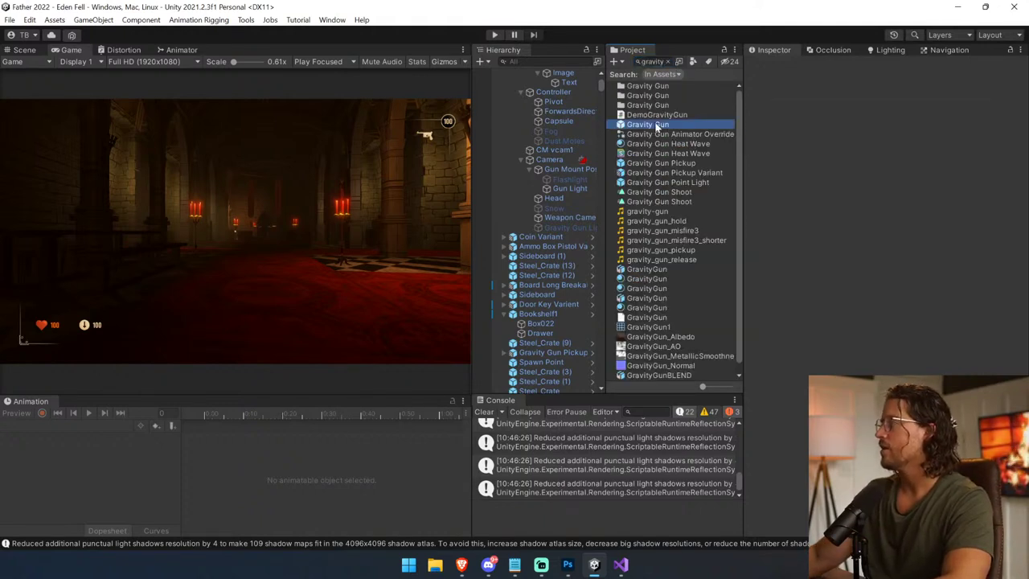
{"action": "double_click", "coordinate": [657, 127]}
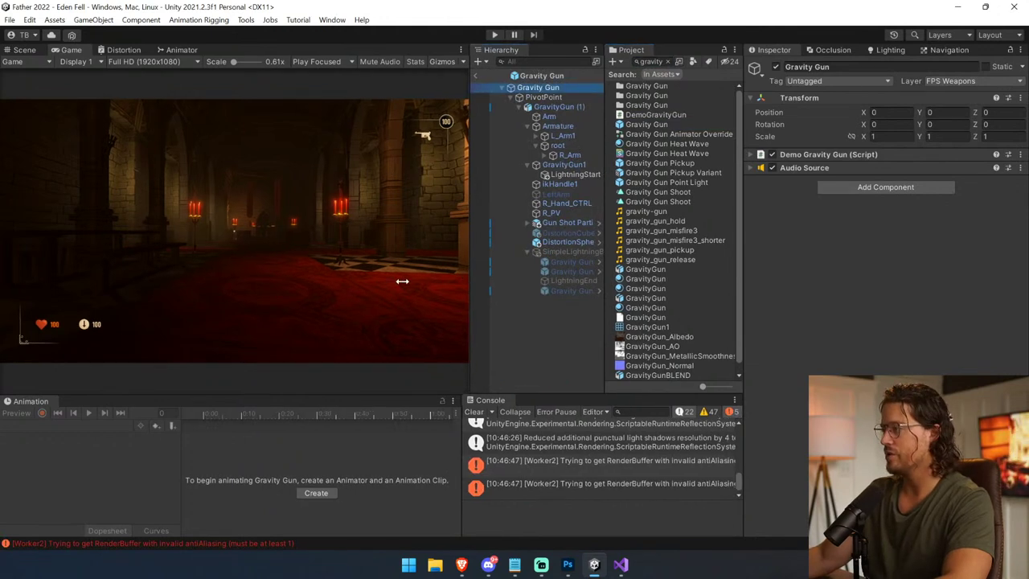
Step: Widen the Hierarchy, select SimpleLightningBoltPrefab, and expand its Line Renderer component
{"action": "left_click_drag", "start_coordinate": [471, 280], "coordinate": [204, 282]}
{"action": "left_click", "coordinate": [361, 251]}
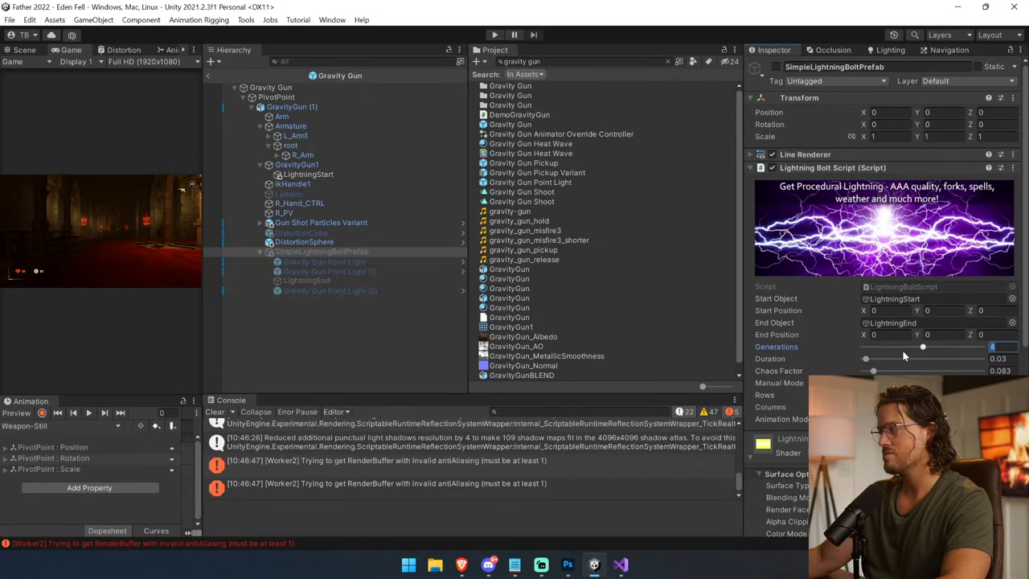
{"action": "scroll", "coordinate": [841, 339], "scroll_direction": "down", "scroll_amount": 2}
{"action": "scroll", "coordinate": [841, 339], "scroll_direction": "up", "scroll_amount": 2}
{"action": "left_click", "coordinate": [845, 153]}
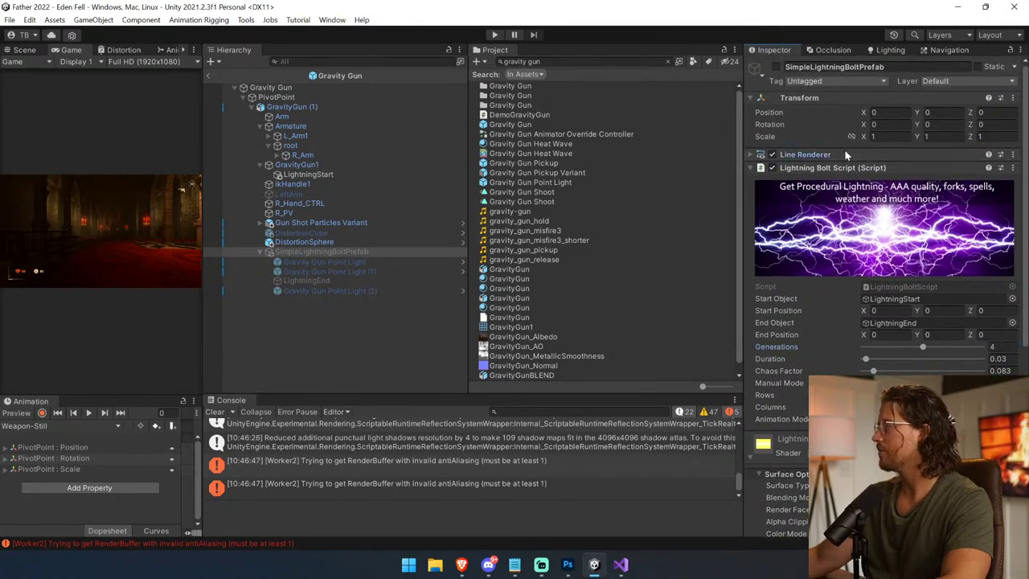
{"action": "left_click", "coordinate": [844, 152]}
Step: In the Line Renderer's color gradient, remove the inner alpha keys and set the alpha at both ends to 255
{"action": "left_click", "coordinate": [900, 418]}
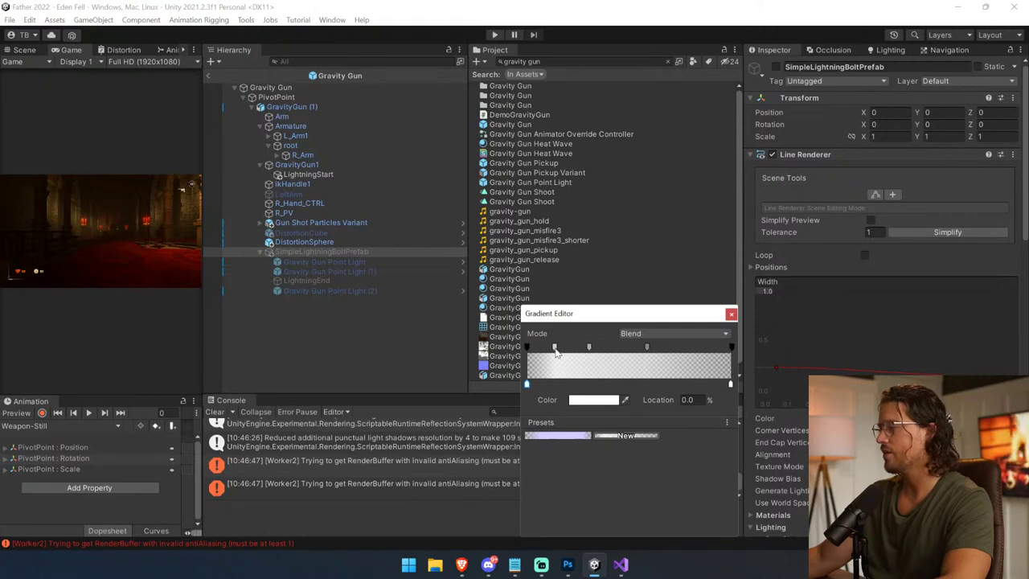
{"action": "left_click_drag", "start_coordinate": [555, 347], "coordinate": [567, 365]}
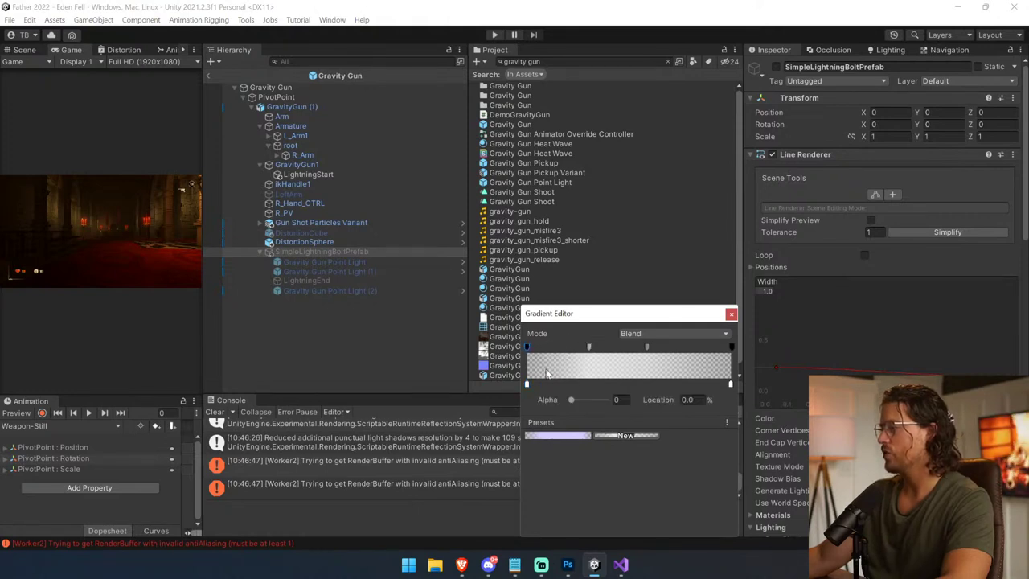
{"action": "left_click", "coordinate": [607, 400]}
{"action": "left_click_drag", "start_coordinate": [589, 347], "coordinate": [662, 366]}
{"action": "left_click", "coordinate": [729, 347]}
{"action": "left_click", "coordinate": [608, 400]}
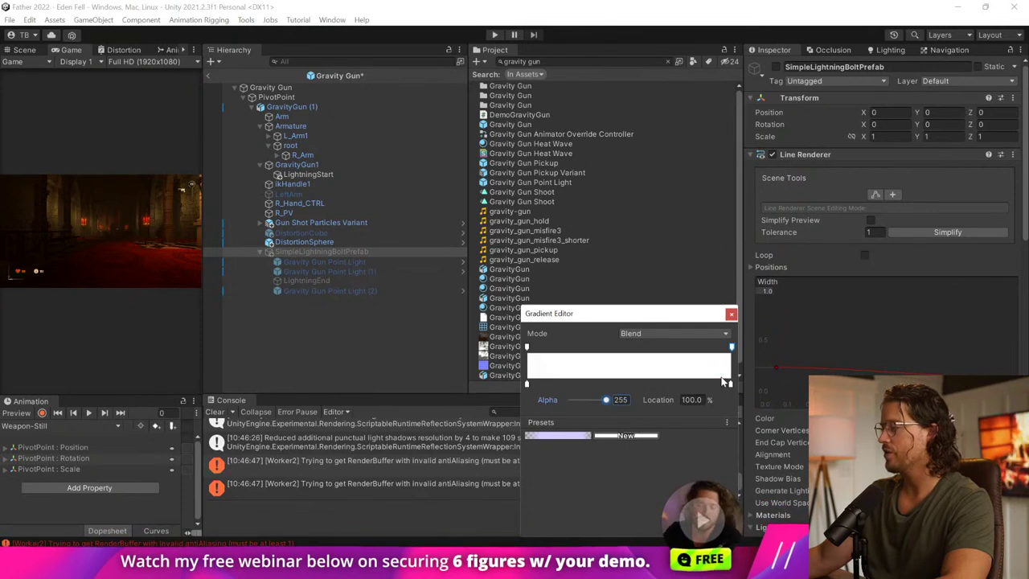
{"action": "left_click", "coordinate": [731, 313]}
Step: Clear the console and exit the Gravity Gun prefab to run the game in play mode
{"action": "left_click", "coordinate": [214, 412]}
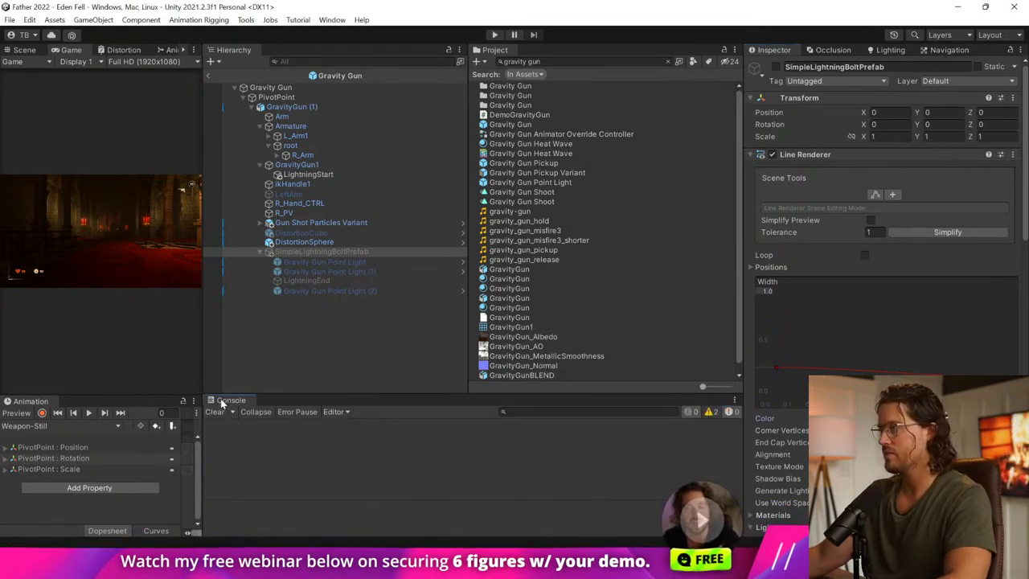
{"action": "left_click", "coordinate": [208, 76]}
{"action": "left_click", "coordinate": [494, 34]}
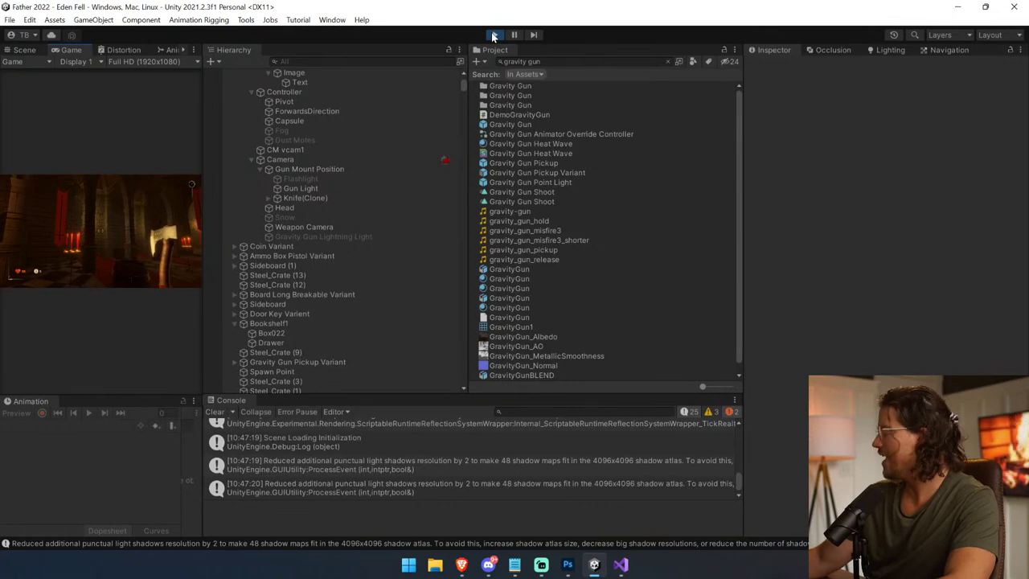
Step: Enlarge the Game view, equip the gravity gun, and test its lightning effect in the level
{"action": "left_click_drag", "start_coordinate": [202, 201], "coordinate": [609, 179]}
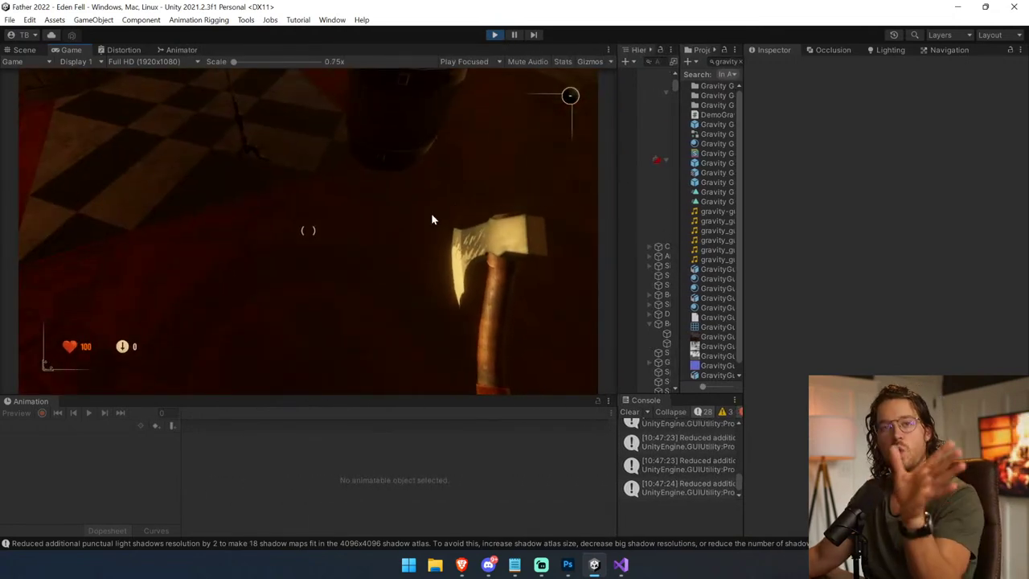
{"action": "left_click", "coordinate": [432, 214]}
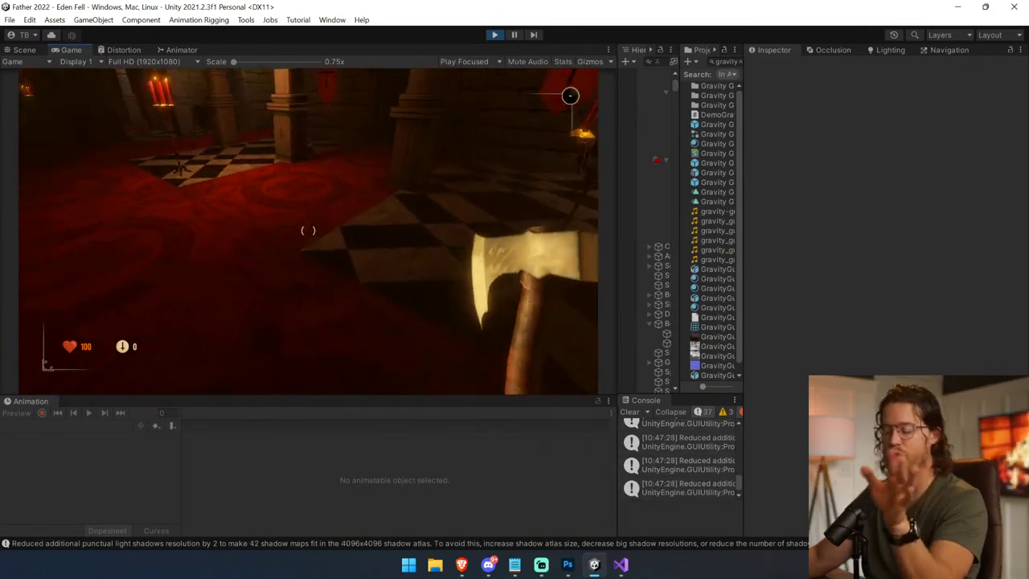
{"action": "key", "text": "2"}
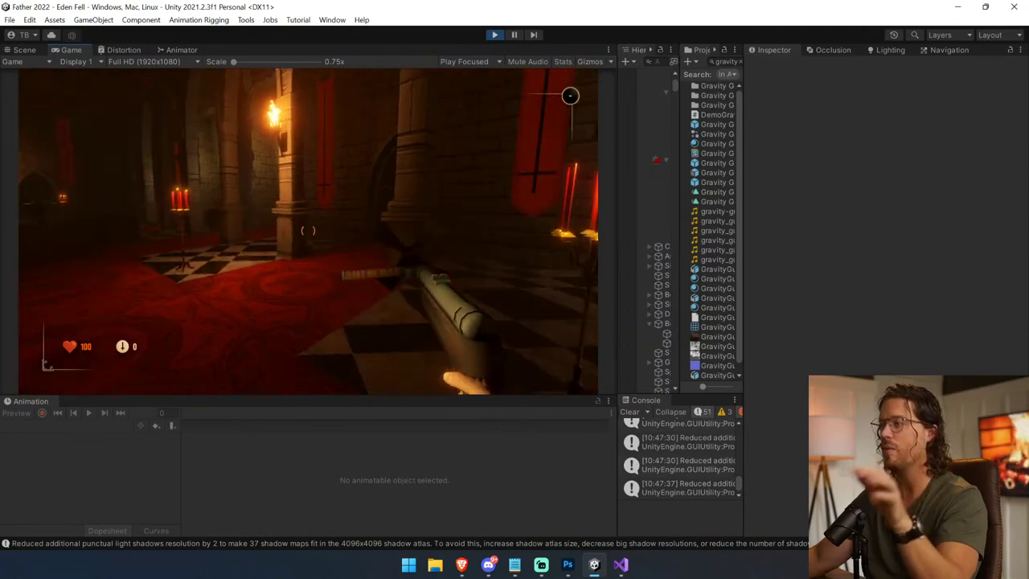
{"action": "left_click", "coordinate": [570, 95]}
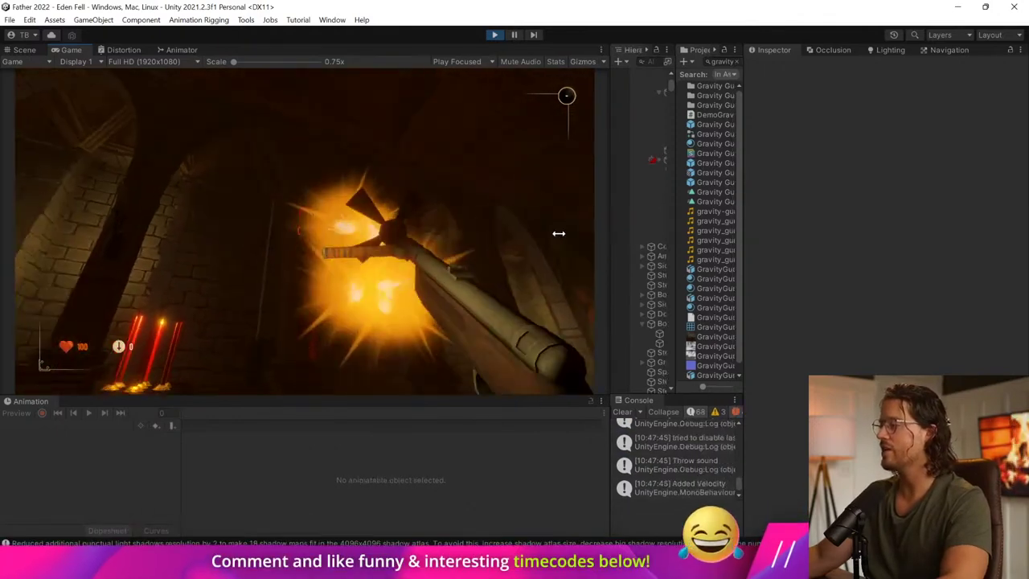
Step: Enlarge the Console and open the script from the earliest LineRenderer.SetPosition index error
{"action": "left_click_drag", "start_coordinate": [558, 233], "coordinate": [431, 233]}
{"action": "left_click_drag", "start_coordinate": [744, 297], "coordinate": [859, 298]}
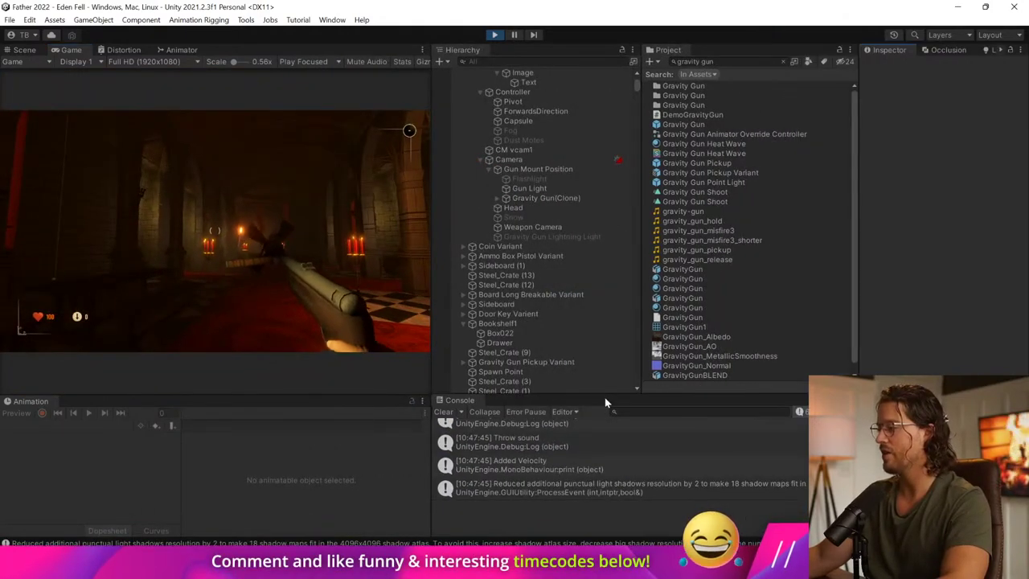
{"action": "left_click_drag", "start_coordinate": [607, 396], "coordinate": [627, 229]}
{"action": "scroll", "coordinate": [629, 309], "scroll_direction": "up", "scroll_amount": 7}
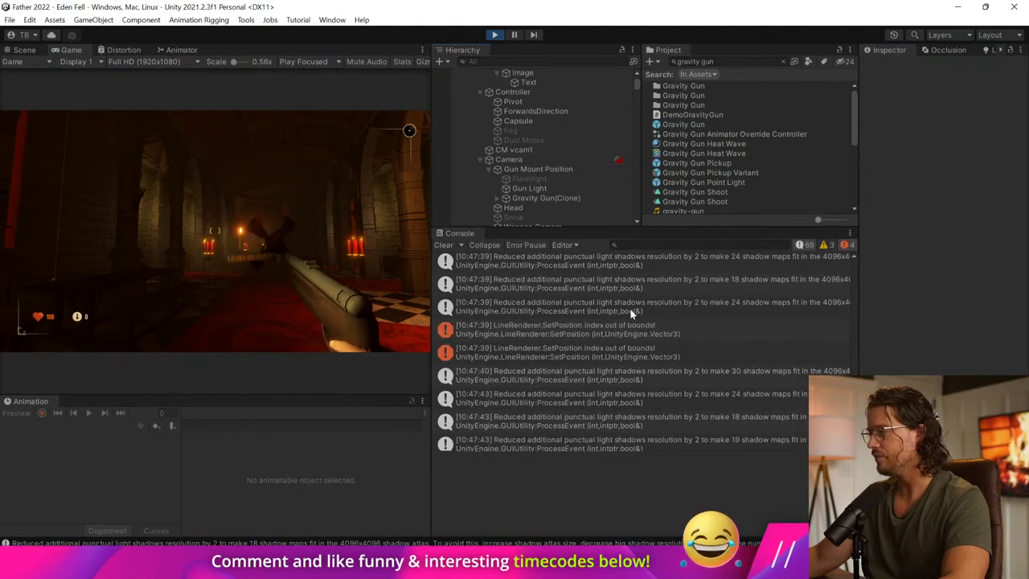
{"action": "left_click", "coordinate": [574, 337]}
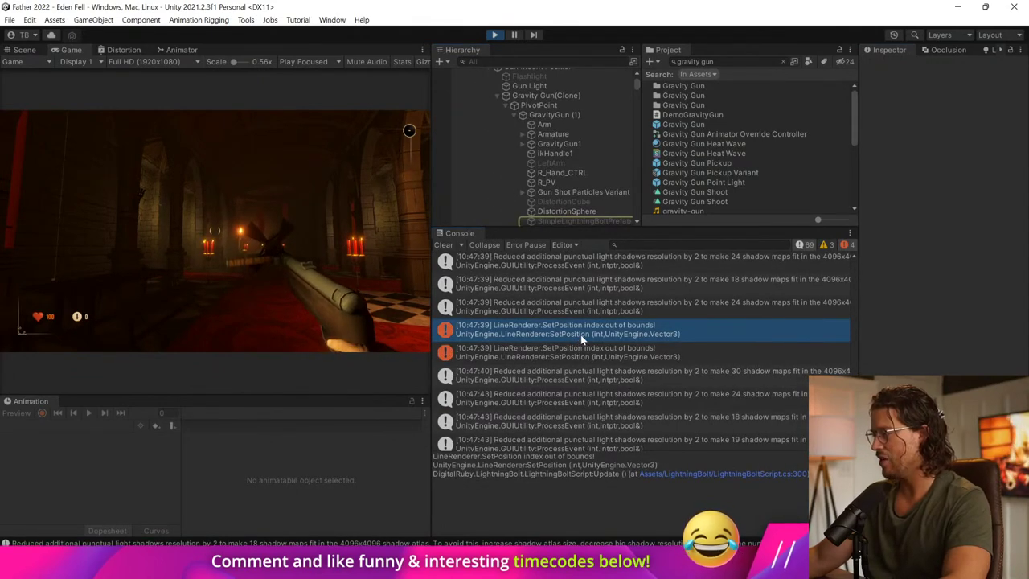
{"action": "double_click", "coordinate": [611, 337]}
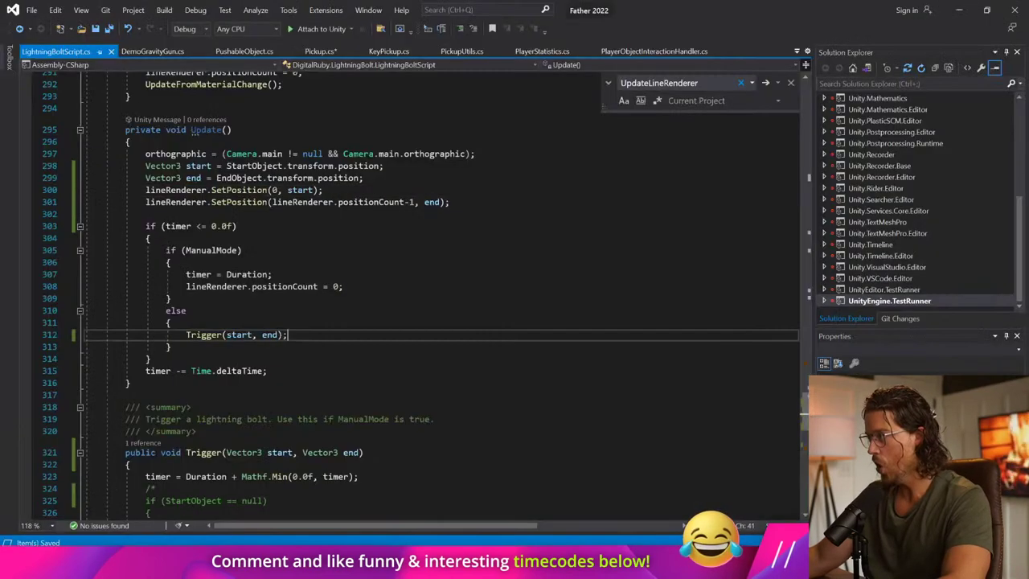
Step: Examine the SetPosition calls and timer branch in the Update method, rechecking which line the console error points to
{"action": "left_click", "coordinate": [171, 322]}
{"action": "left_click_drag", "start_coordinate": [146, 190], "coordinate": [151, 359]}
{"action": "left_click", "coordinate": [171, 346]}
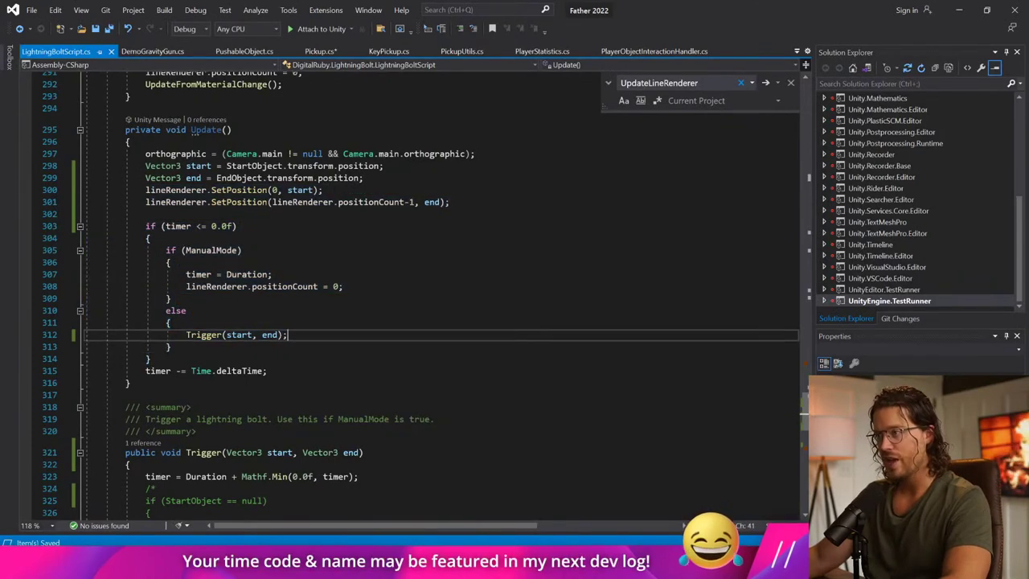
{"action": "key", "text": "alt+Tab"}
{"action": "double_click", "coordinate": [723, 351]}
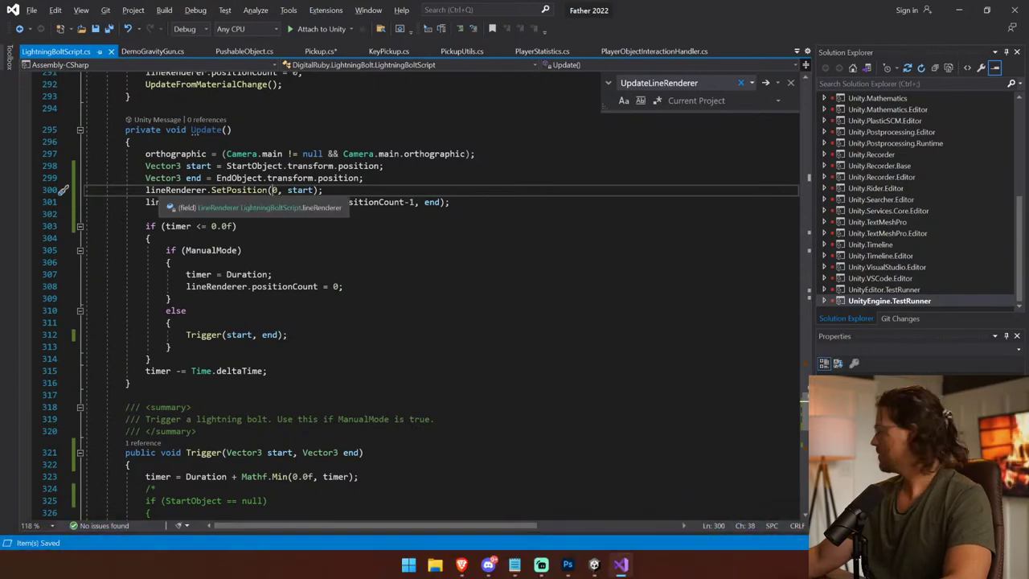
Step: Switch to Unity, clear the console, and retest the gravity gun's lightning in the running game before stopping play mode
{"action": "key", "text": "alt+Tab"}
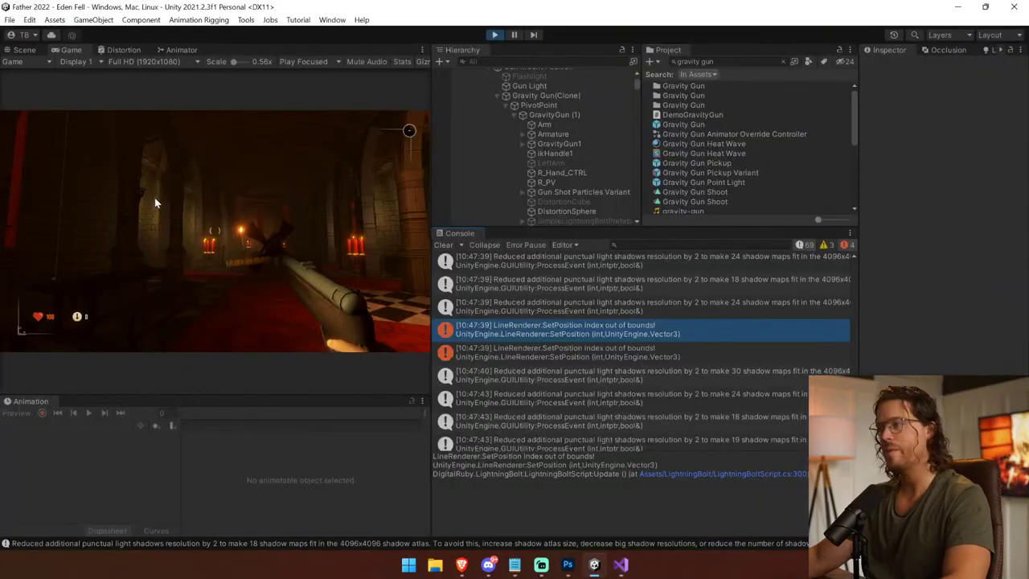
{"action": "left_click", "coordinate": [455, 245]}
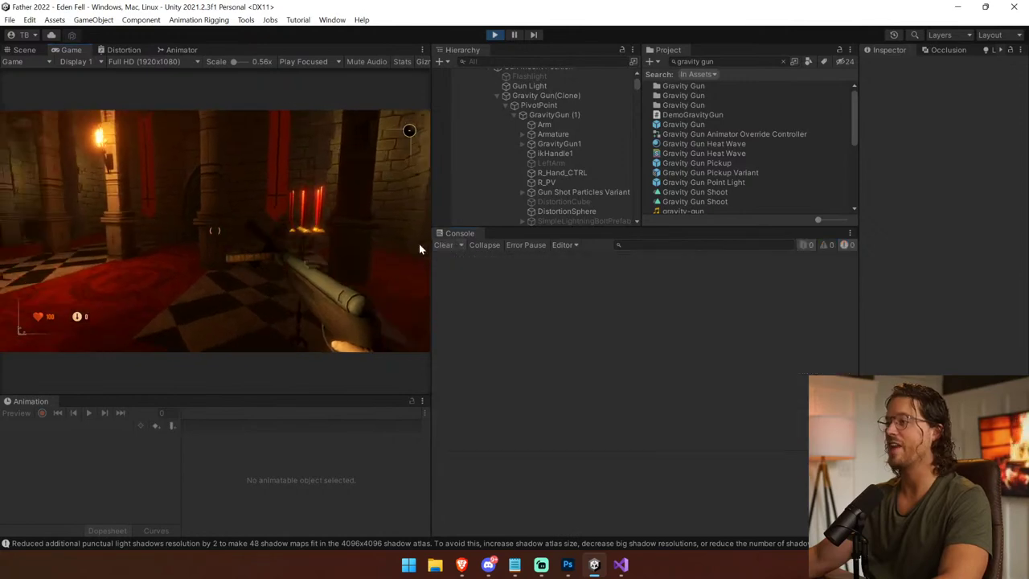
{"action": "left_click", "coordinate": [419, 243]}
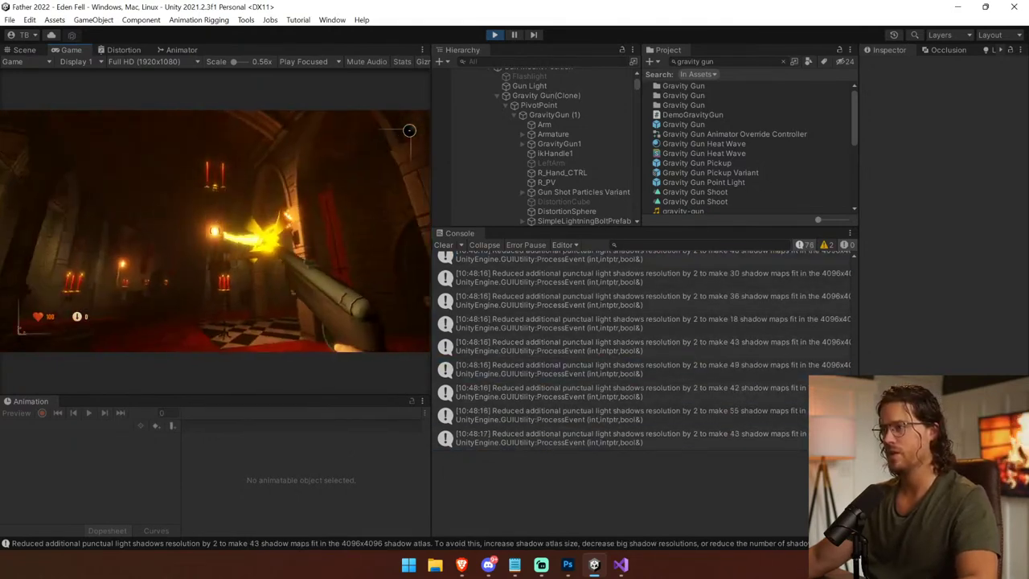
{"action": "key", "text": "Escape"}
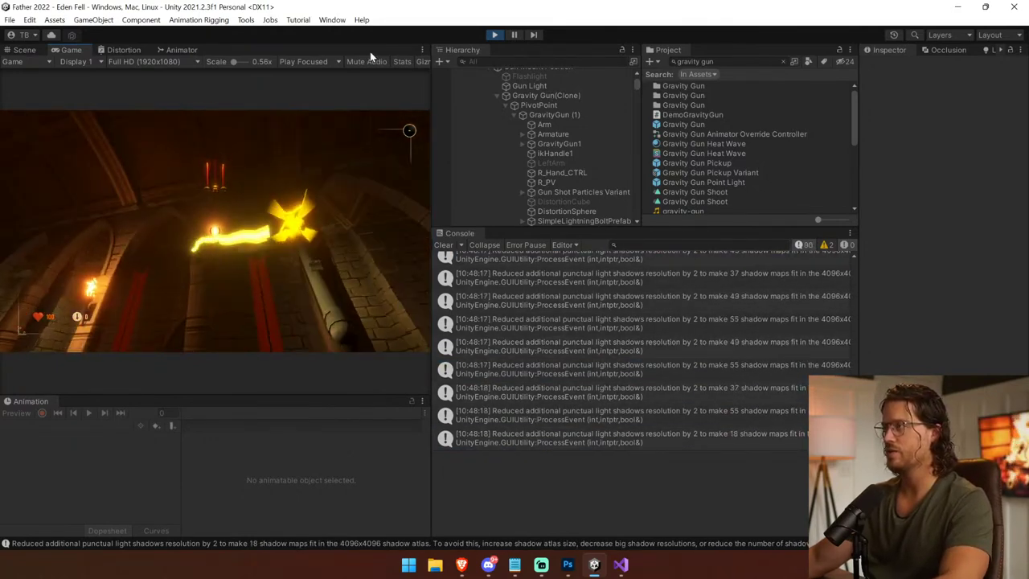
{"action": "left_click", "coordinate": [493, 35]}
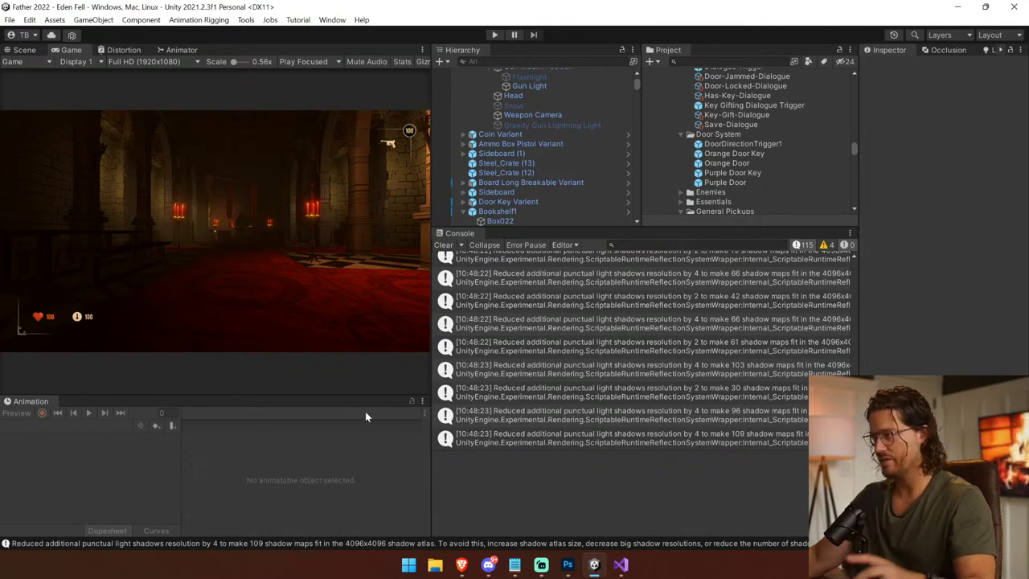
Step: Clear the console and rearrange the layout with a wider Game view and a shorter Console
{"action": "left_click", "coordinate": [443, 244]}
{"action": "left_click_drag", "start_coordinate": [431, 231], "coordinate": [507, 232]}
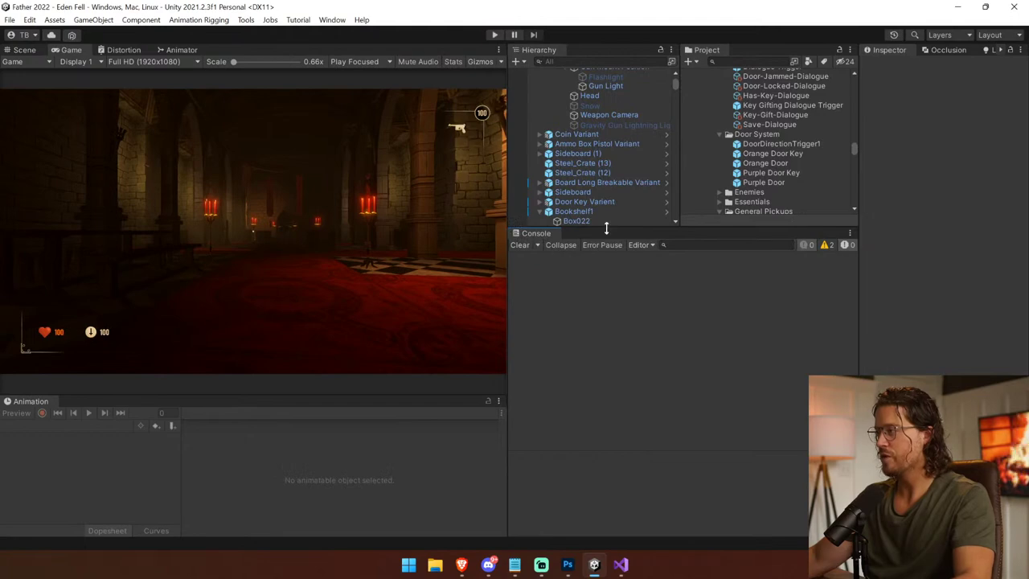
{"action": "left_click_drag", "start_coordinate": [655, 227], "coordinate": [642, 331]}
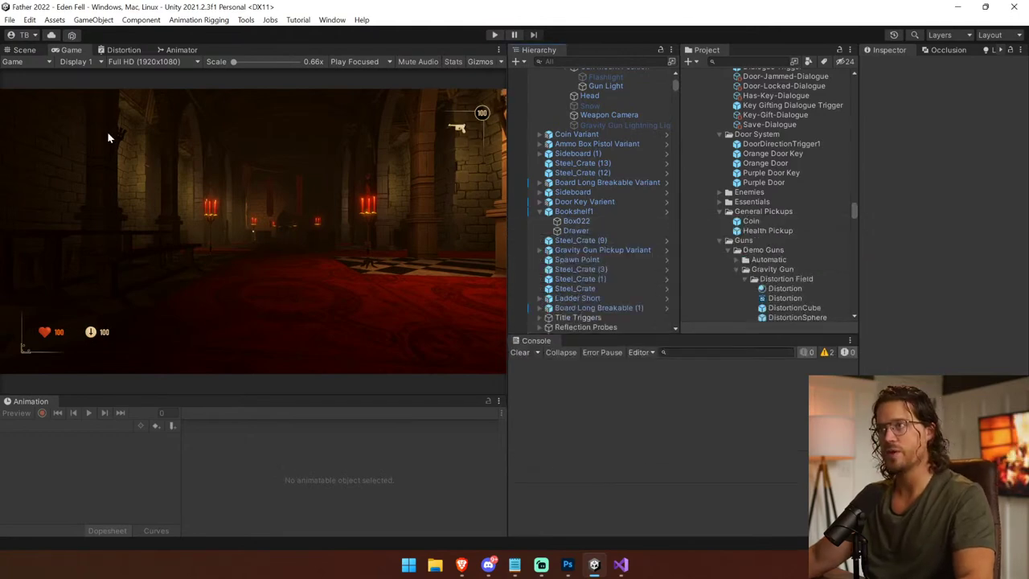
{"action": "left_click", "coordinate": [24, 50]}
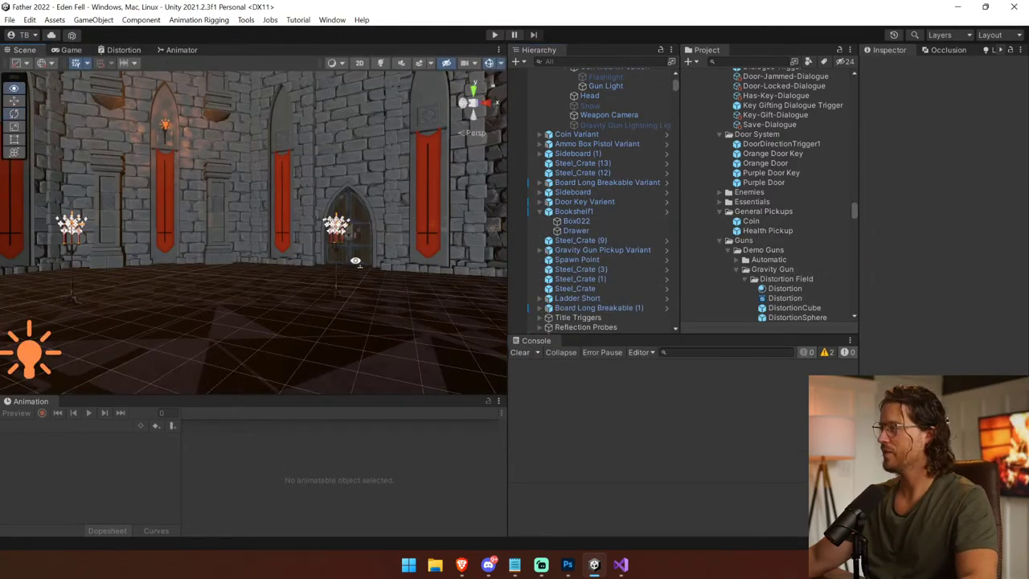
{"action": "key", "text": "w"}
{"action": "right_click_drag", "start_coordinate": [355, 260], "coordinate": [533, 309]}
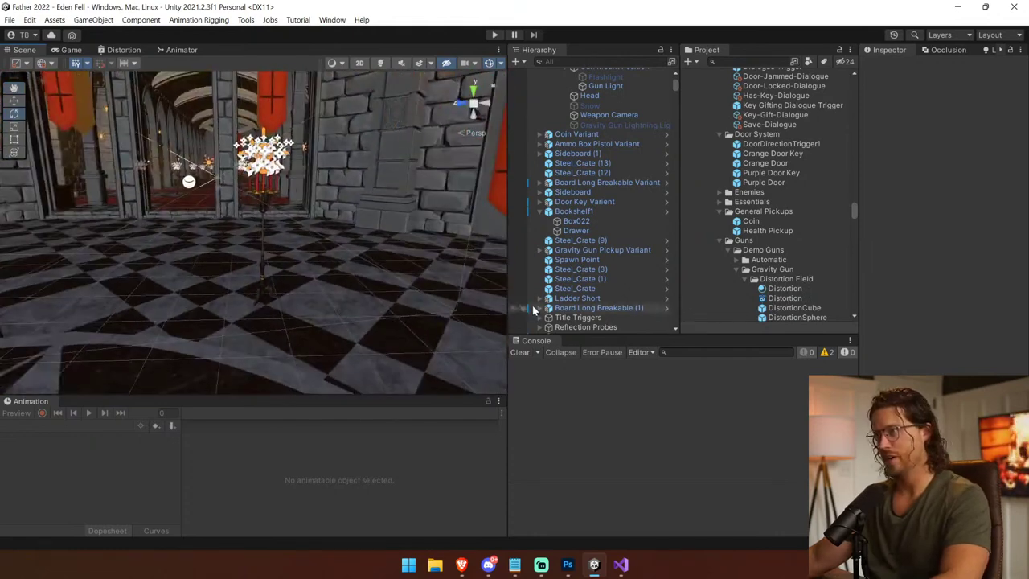
{"action": "scroll", "coordinate": [639, 183], "scroll_direction": "up", "scroll_amount": 3}
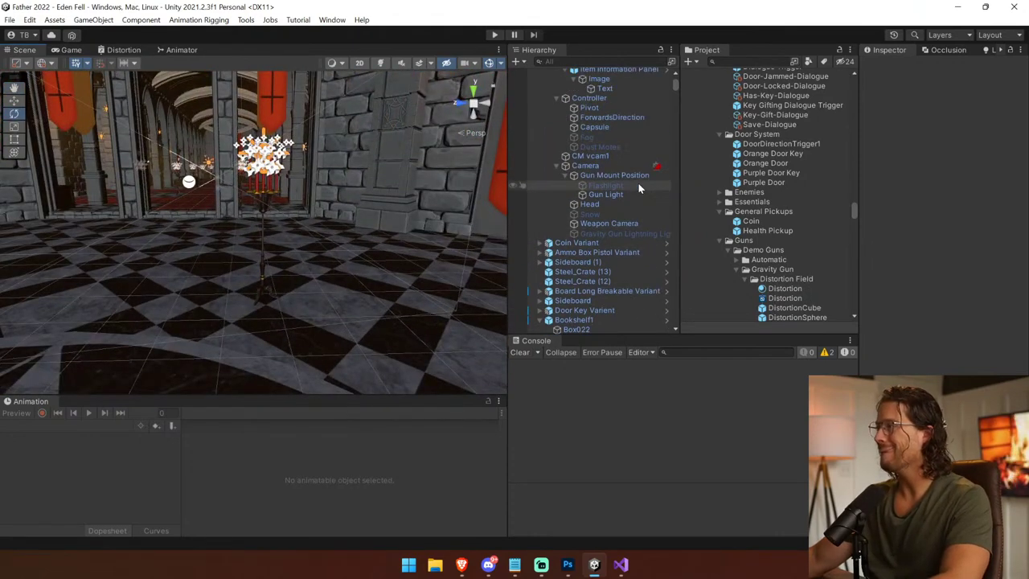
{"action": "scroll", "coordinate": [639, 187], "scroll_direction": "up", "scroll_amount": 2}
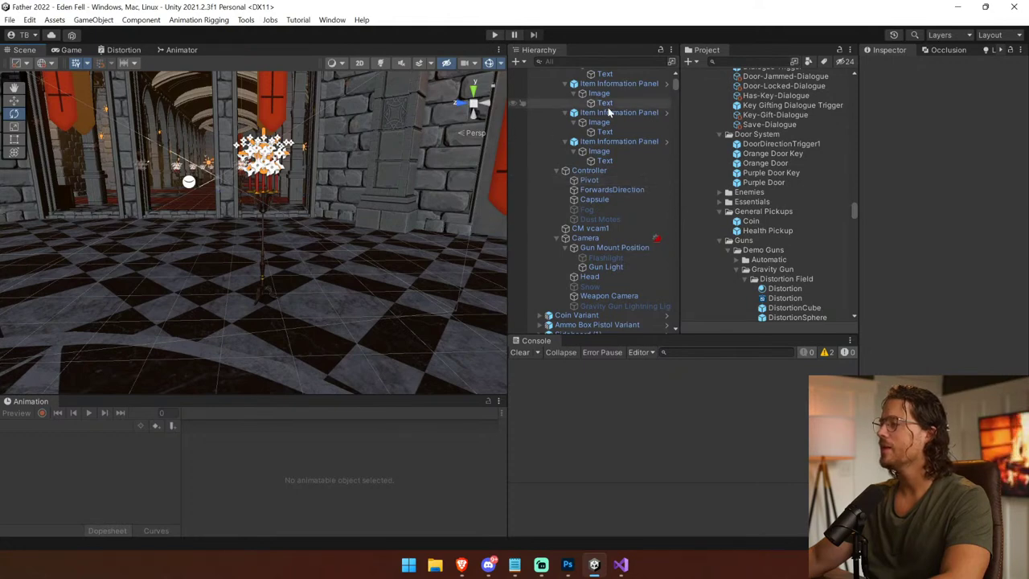
Step: Switch to Visual Studio and prefix the SetPosition(0, start) call in Update with the condition if(lineRenderer.positionCount != 0)
{"action": "key", "text": "alt+Tab"}
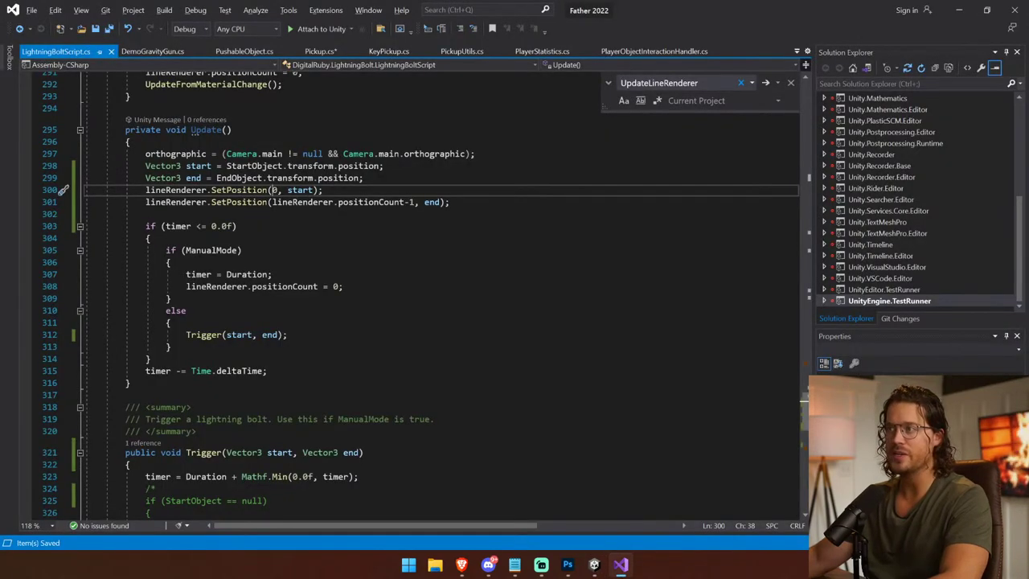
{"action": "type", "text": "if()"}
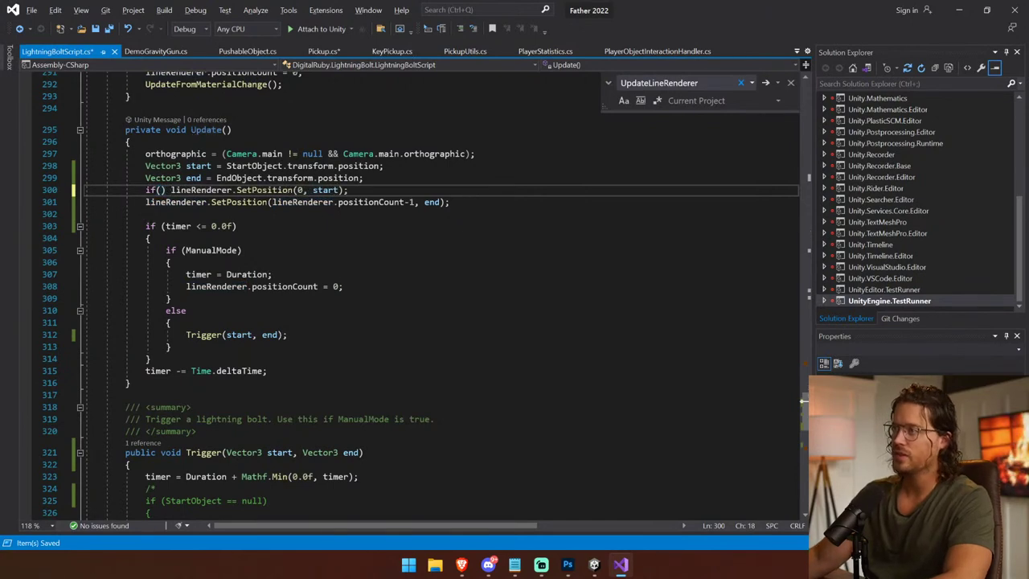
{"action": "double_click", "coordinate": [213, 195]}
{"action": "double_click", "coordinate": [193, 191]}
{"action": "key", "text": "ctrl+c"}
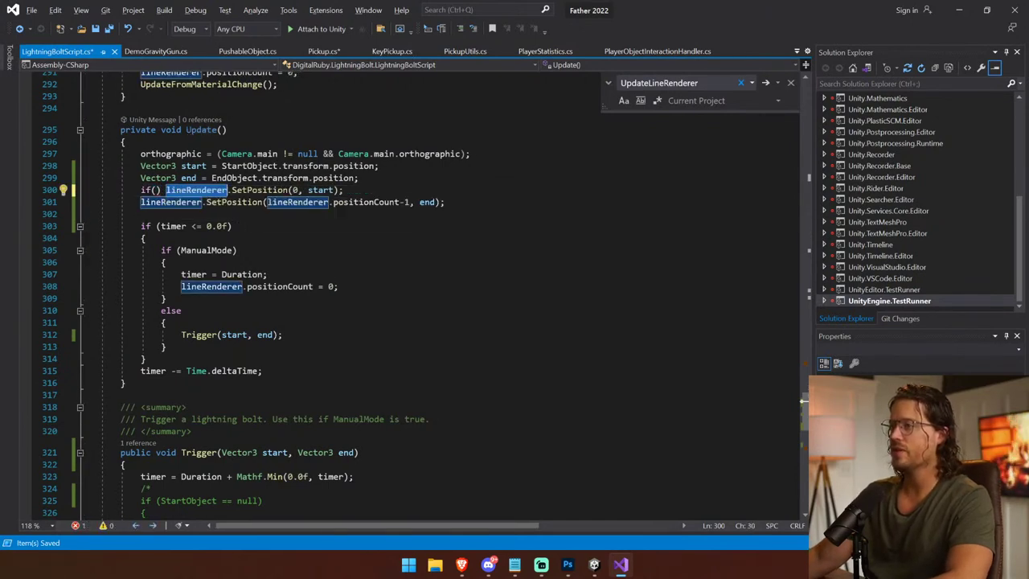
{"action": "left_click", "coordinate": [155, 190]}
{"action": "key", "text": "ctrl+v"}
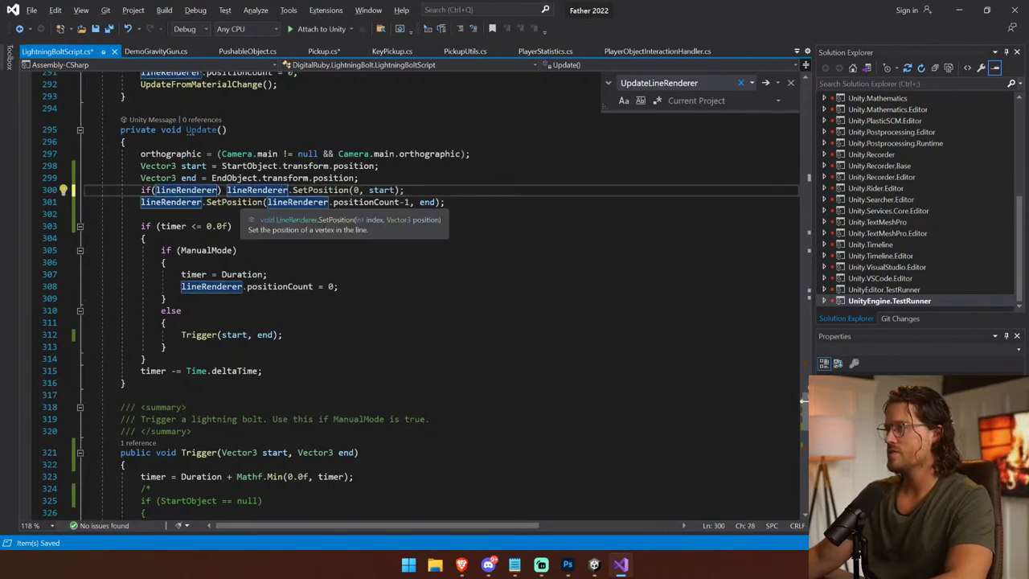
{"action": "type", "text": "."}
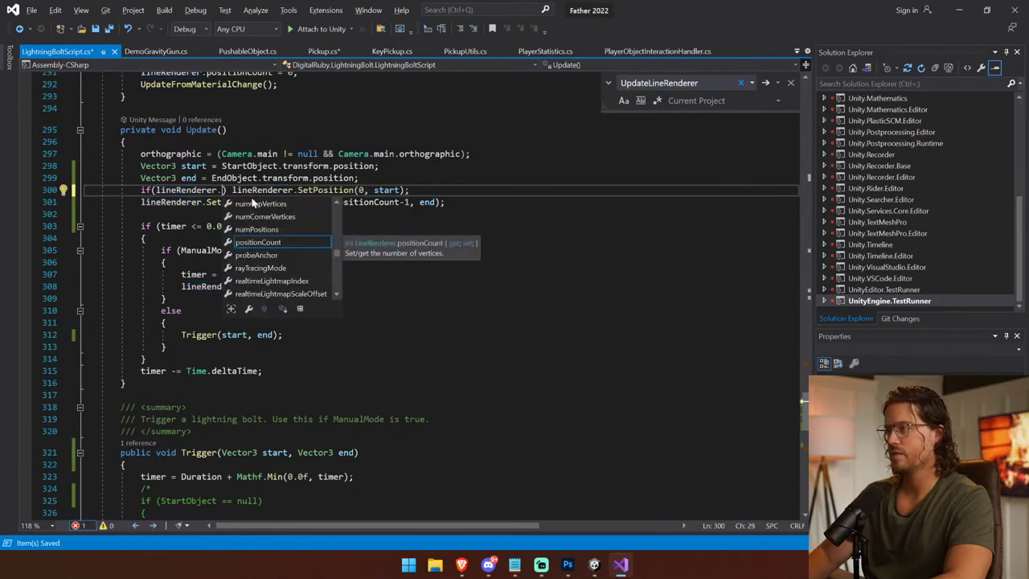
{"action": "key", "text": "Tab"}
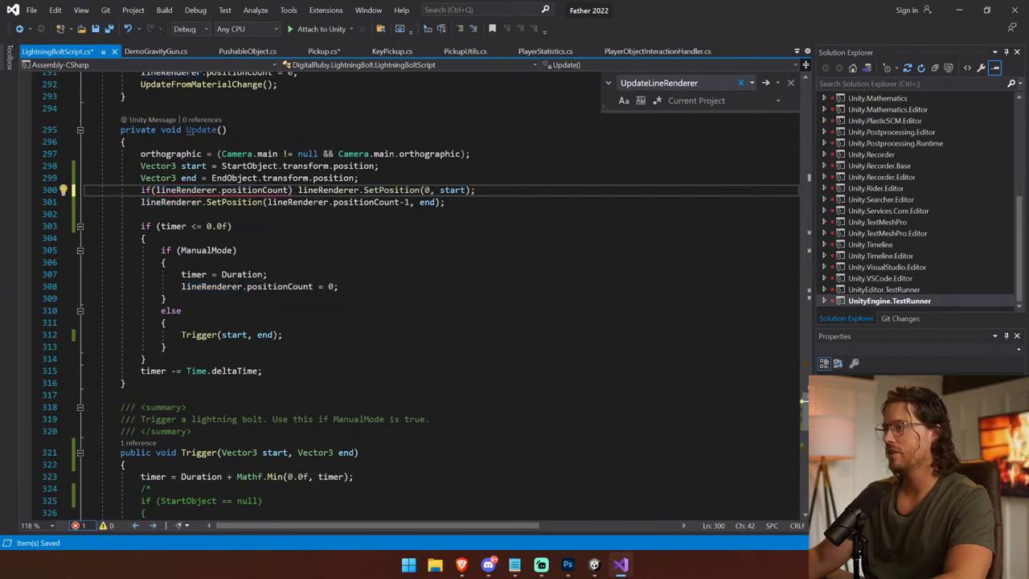
{"action": "type", "text": "!= 0"}
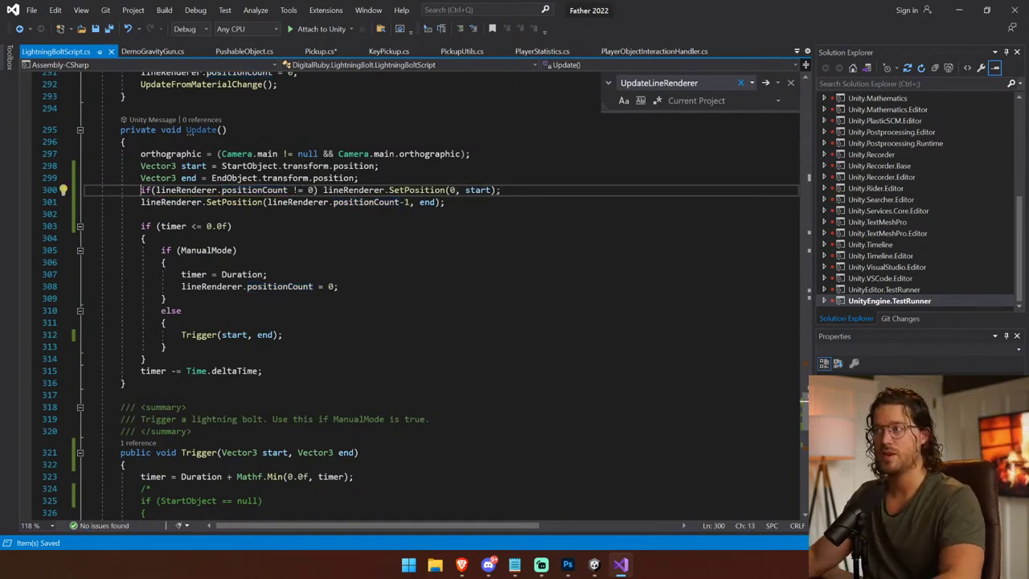
Step: Enclose both SetPosition calls in braces under the positionCount condition and save the script
{"action": "key", "text": "shift+Right"}
{"action": "left_click", "coordinate": [325, 190]}
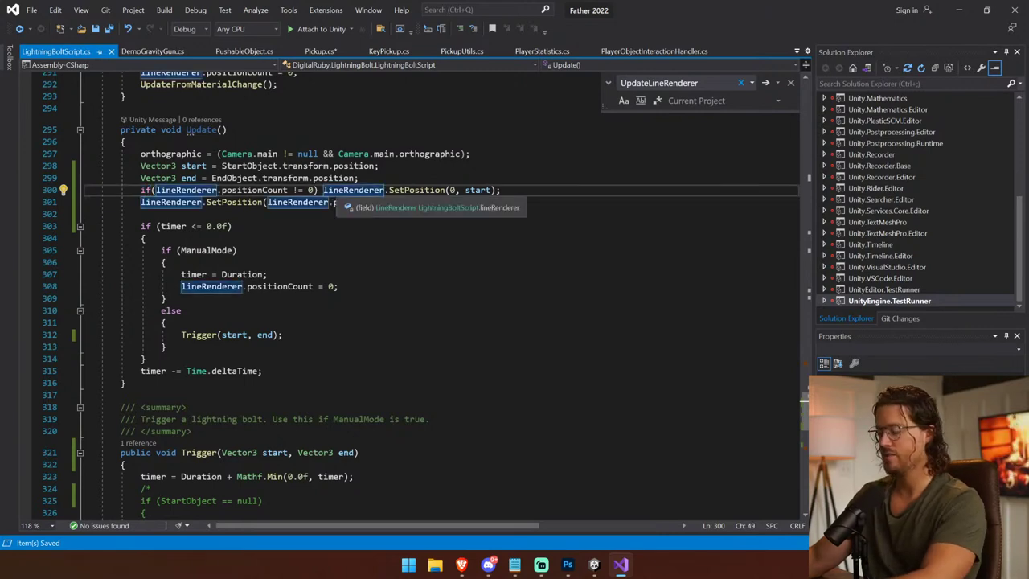
{"action": "type", "text": "{"}
{"action": "key", "text": "Return"}
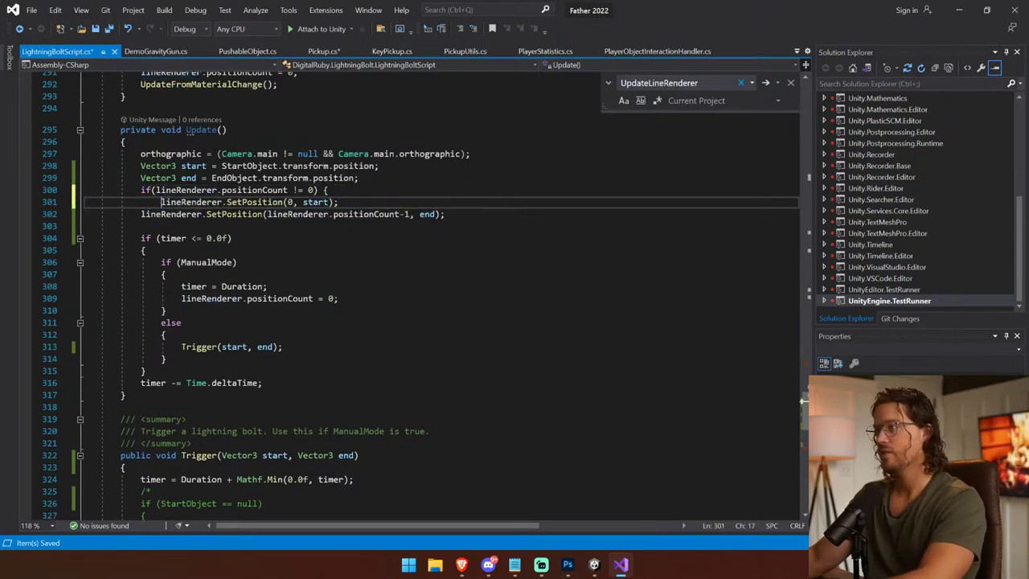
{"action": "key", "text": "Down"}
{"action": "key", "text": "End"}
{"action": "key", "text": "Return"}
{"action": "type", "text": "}"}
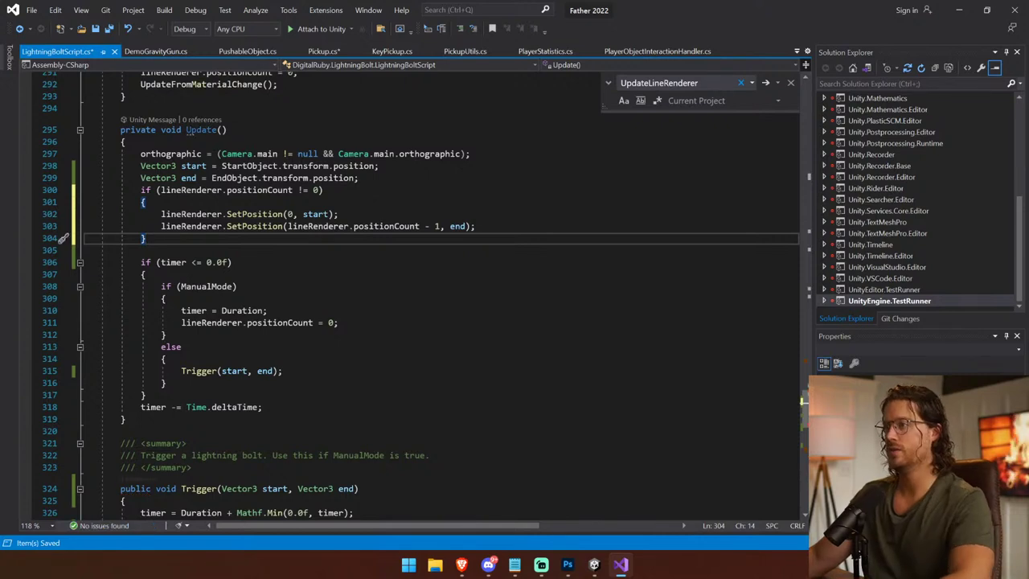
{"action": "left_click", "coordinate": [201, 202]}
{"action": "key", "text": "ctrl+s"}
{"action": "left_click", "coordinate": [201, 250]}
{"action": "key", "text": "shift+Up"}
{"action": "key", "text": "shift+Up"}
{"action": "key", "text": "shift+Up"}
{"action": "key", "text": "shift+Up"}
{"action": "key", "text": "shift+Up"}
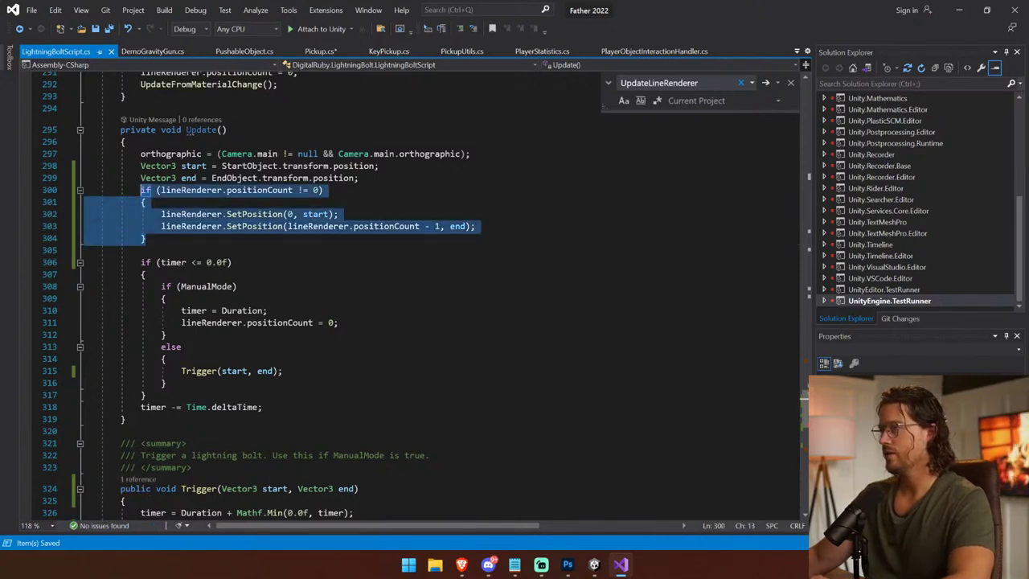
{"action": "key", "text": "shift+Down"}
{"action": "key", "text": "shift+Right"}
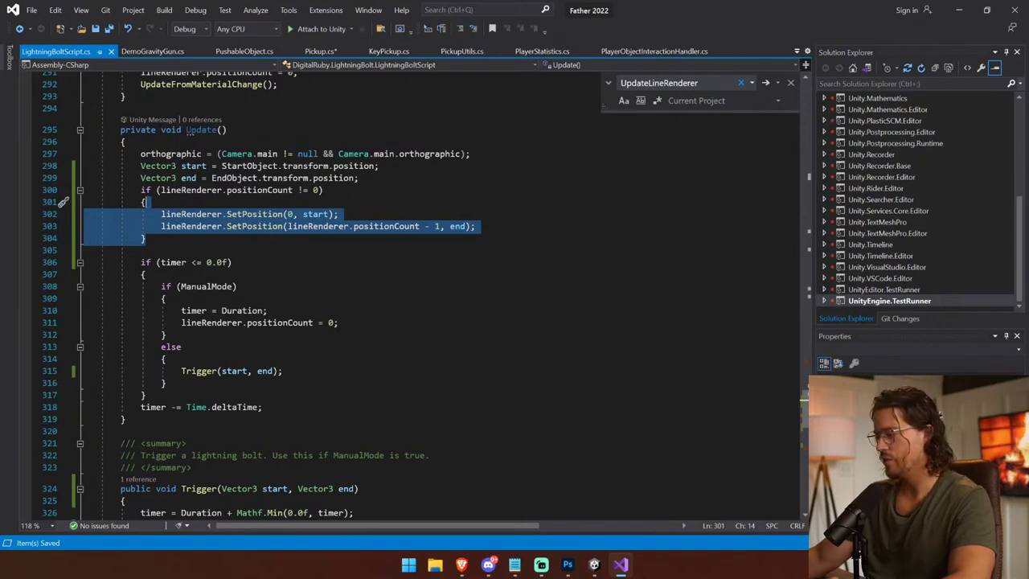
Step: Switch to Unity, clear the Console, and test the gravity gun's lightning on an object in play mode
{"action": "left_click", "coordinate": [594, 566]}
{"action": "left_click", "coordinate": [519, 352]}
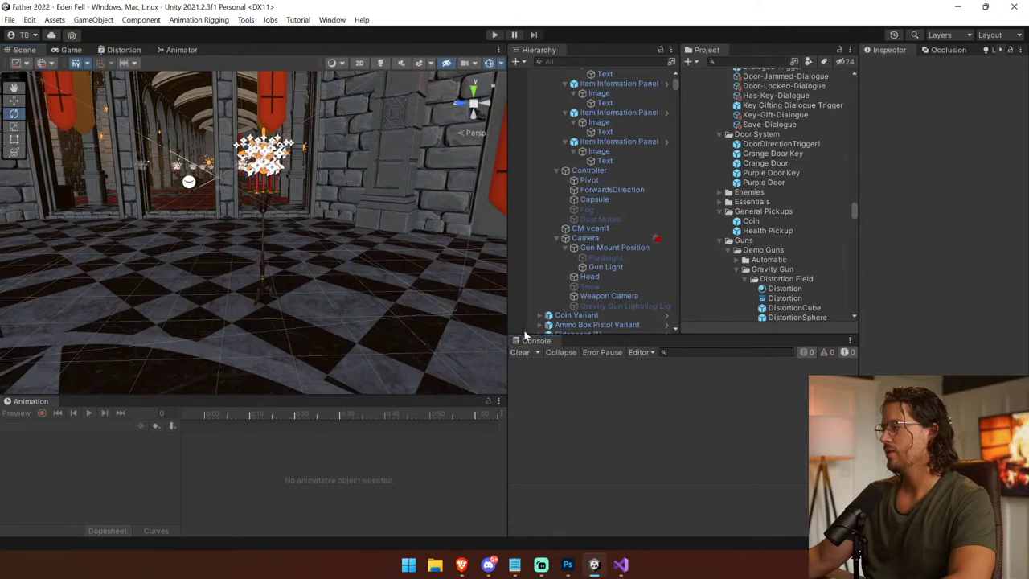
{"action": "left_click", "coordinate": [494, 35]}
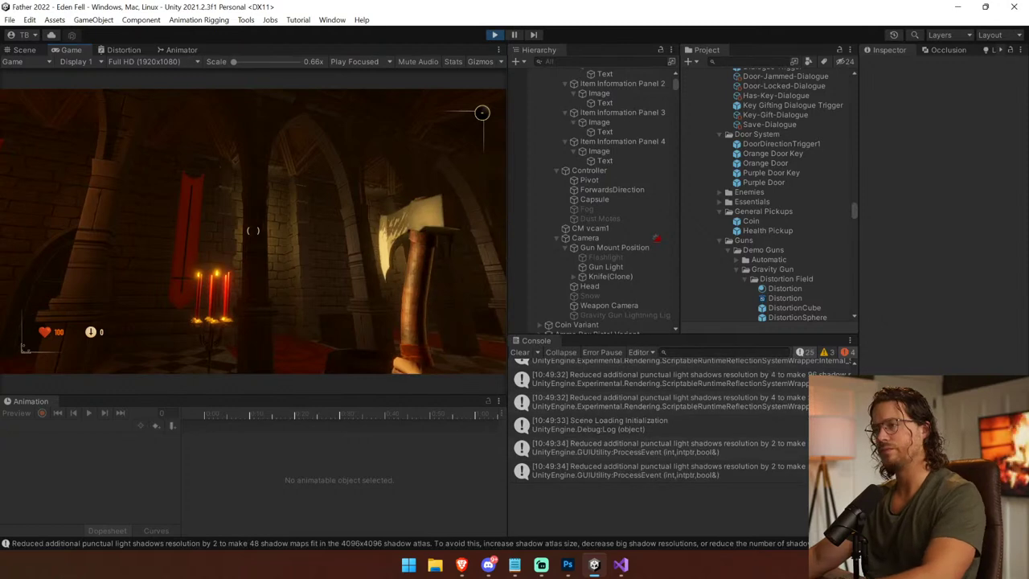
{"action": "key", "text": "2"}
{"action": "left_click", "coordinate": [253, 231]}
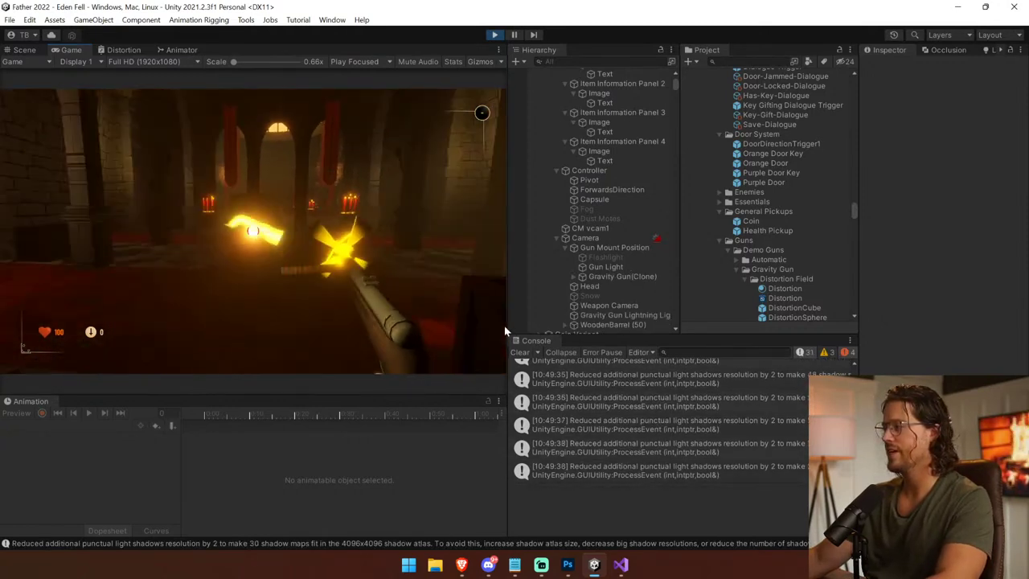
Step: Check the Console for errors and clear it, then throw the held object and grab another with the gravity gun
{"action": "scroll", "coordinate": [631, 380], "scroll_direction": "up", "scroll_amount": 5}
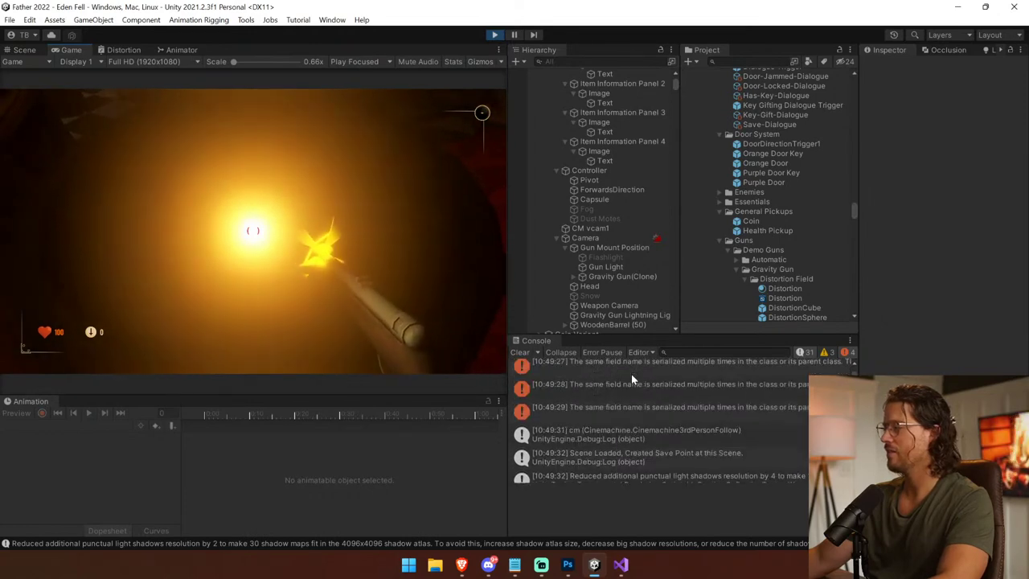
{"action": "left_click", "coordinate": [521, 352]}
{"action": "left_click", "coordinate": [306, 228]}
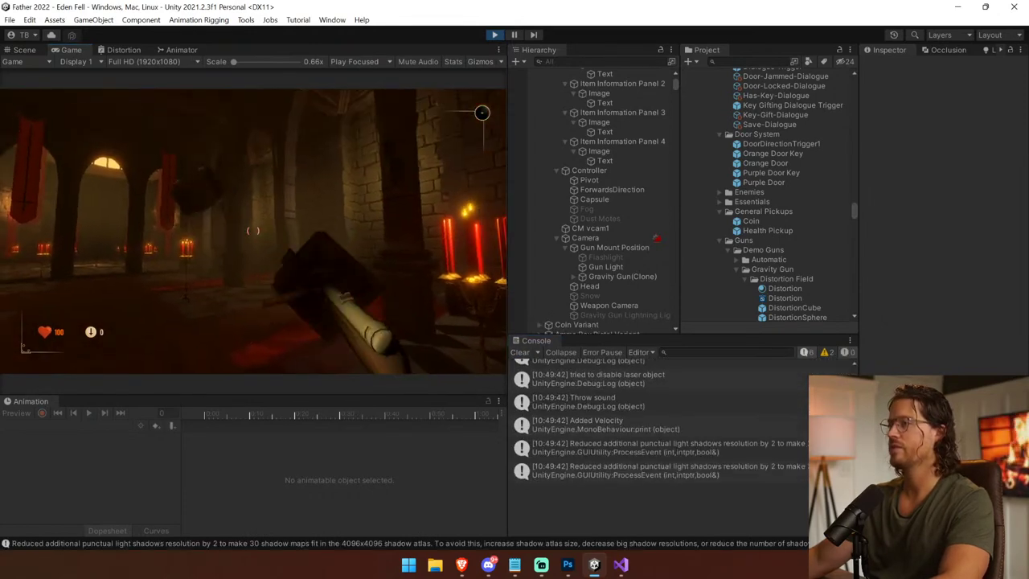
{"action": "left_click", "coordinate": [253, 231]}
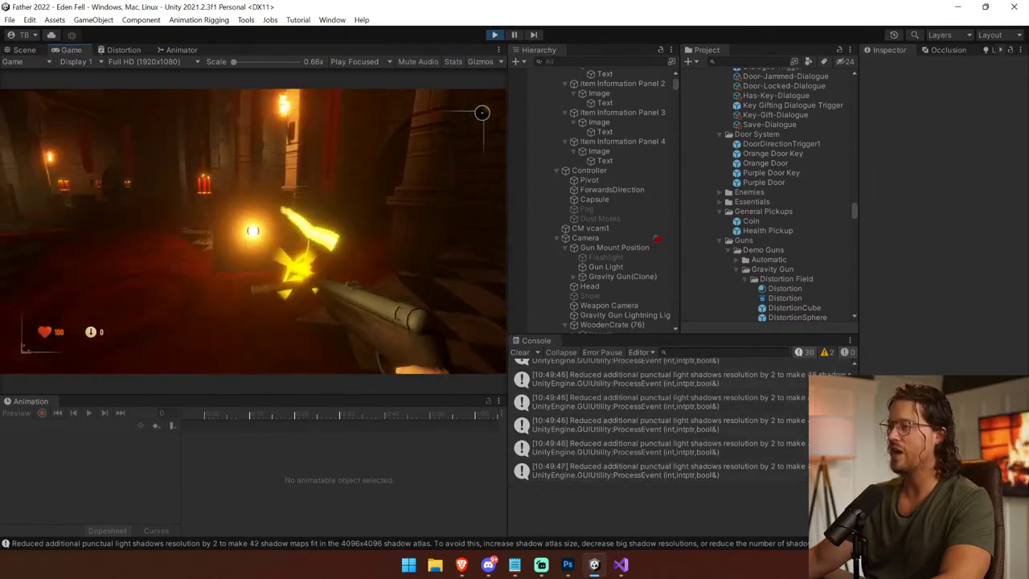
Step: Pause the game and, in the Scene view's hierarchy, expand Gravity Gun(Clone) down to the SimpleLightningBoltPrefab object and select it
{"action": "key", "text": "ctrl+shift+p"}
{"action": "key", "text": "ctrl+1"}
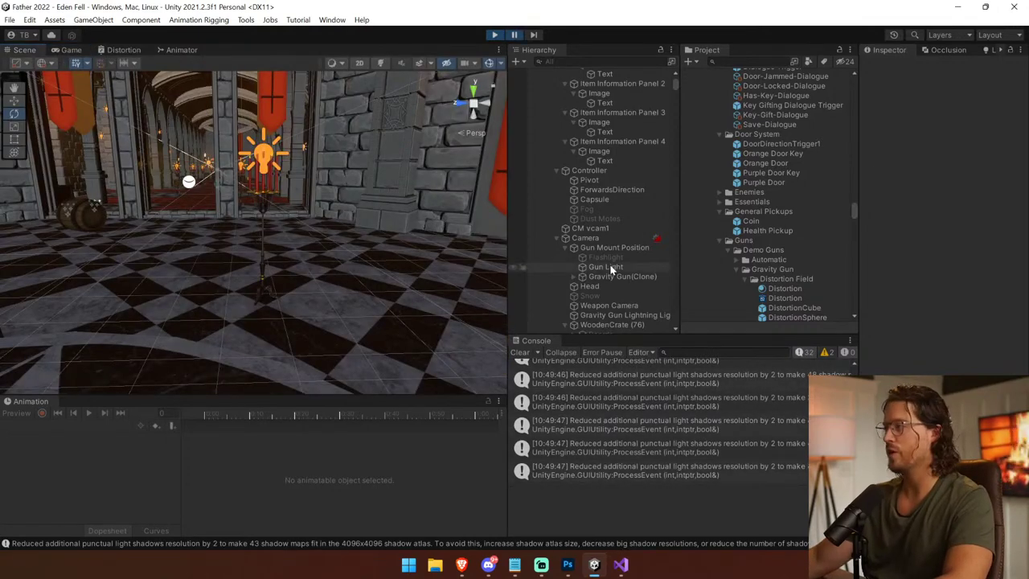
{"action": "scroll", "coordinate": [607, 264], "scroll_direction": "down", "scroll_amount": 5}
{"action": "left_click", "coordinate": [575, 170]}
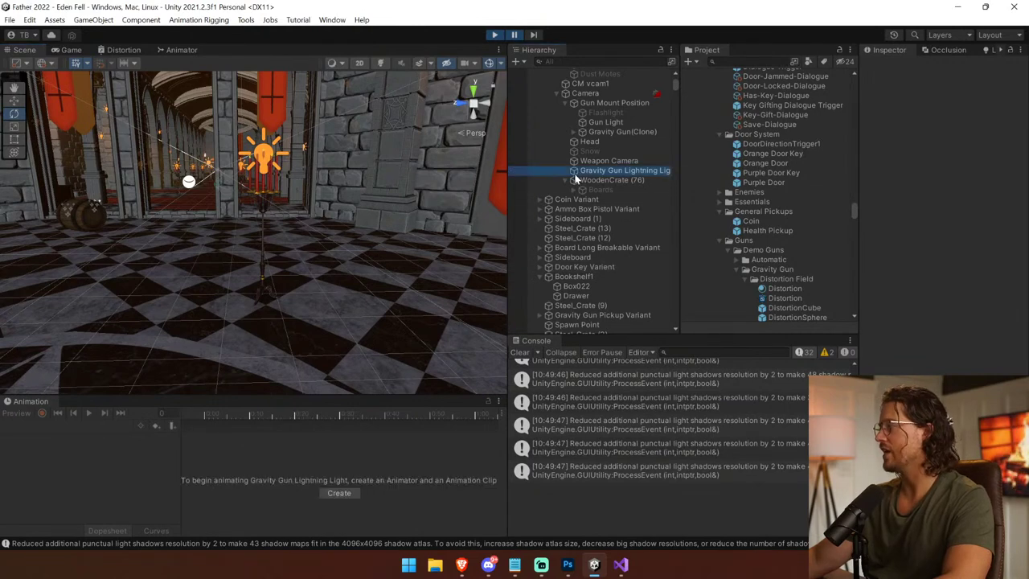
{"action": "left_click", "coordinate": [577, 132]}
{"action": "left_click", "coordinate": [582, 142]}
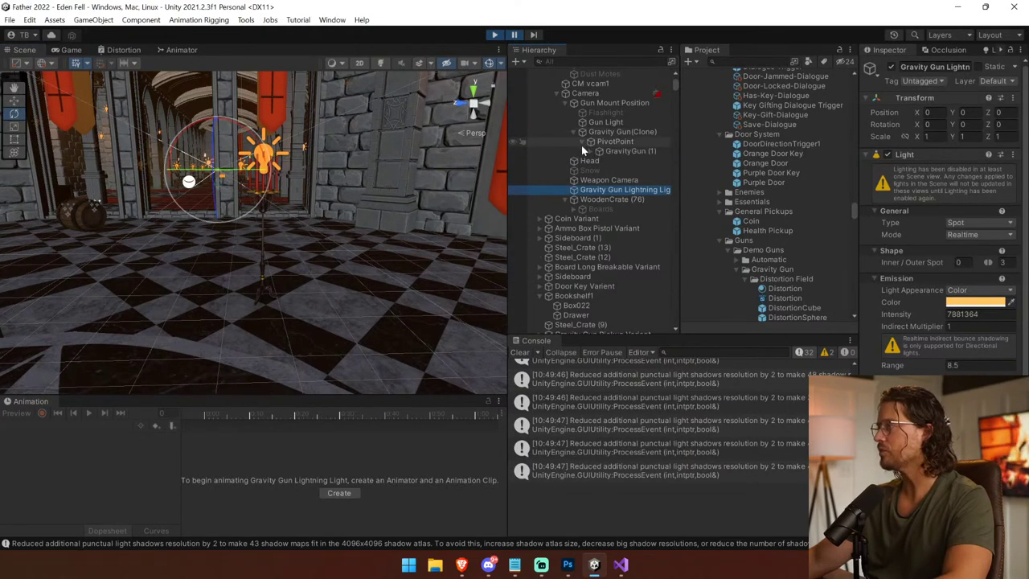
{"action": "left_click", "coordinate": [599, 152]}
{"action": "left_click", "coordinate": [599, 259]}
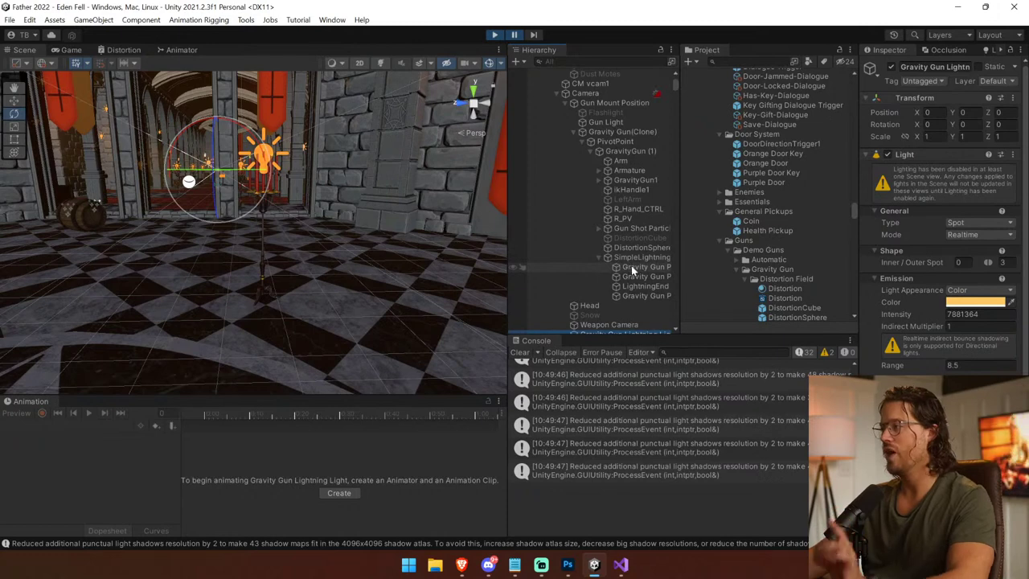
{"action": "left_click", "coordinate": [640, 257]}
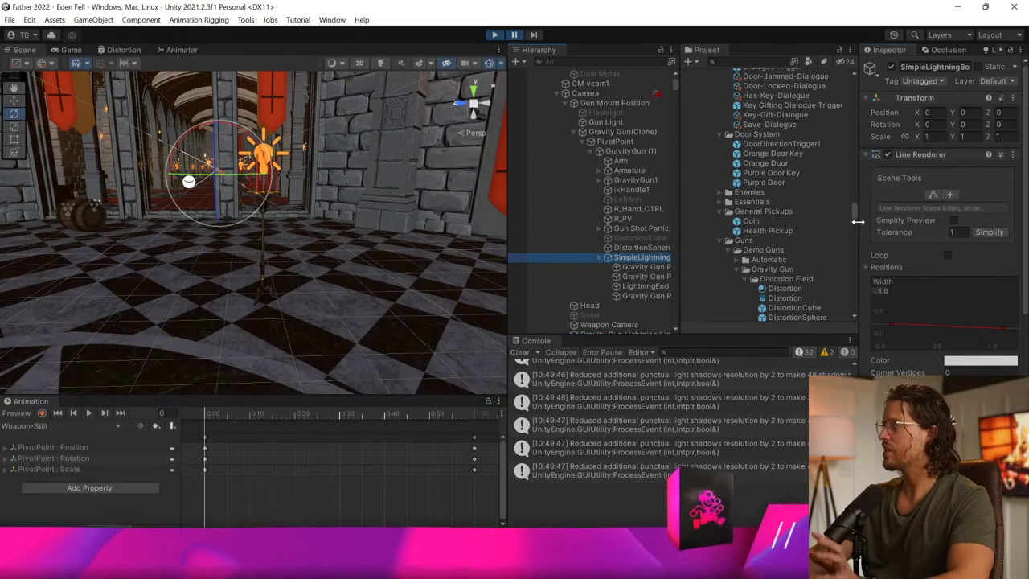
Step: Widen the Inspector and examine the lightning bolt's Line Renderer positions and Lightning Bolt Script settings
{"action": "left_click_drag", "start_coordinate": [857, 219], "coordinate": [821, 240]}
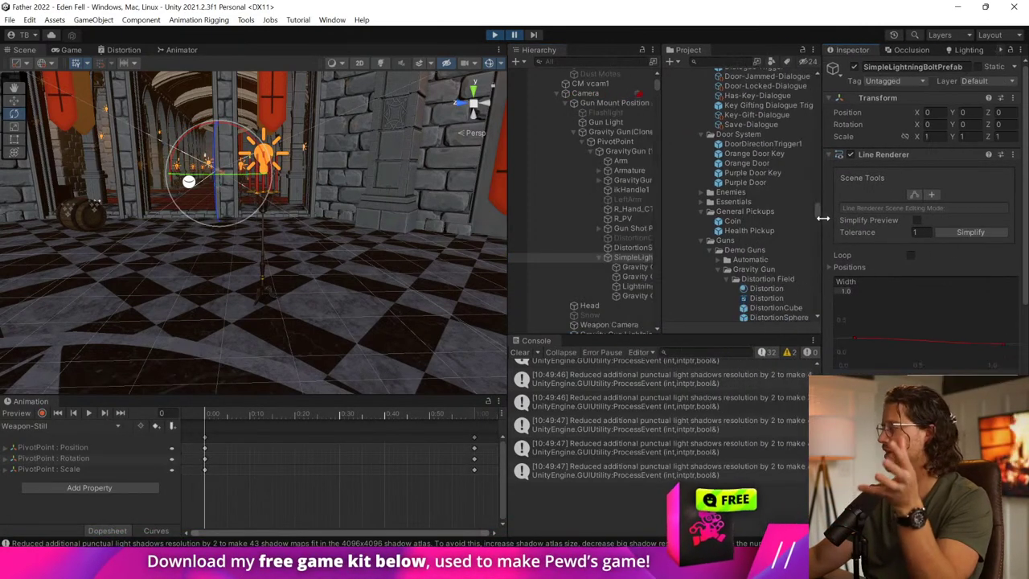
{"action": "scroll", "coordinate": [924, 210], "scroll_direction": "down", "scroll_amount": 3}
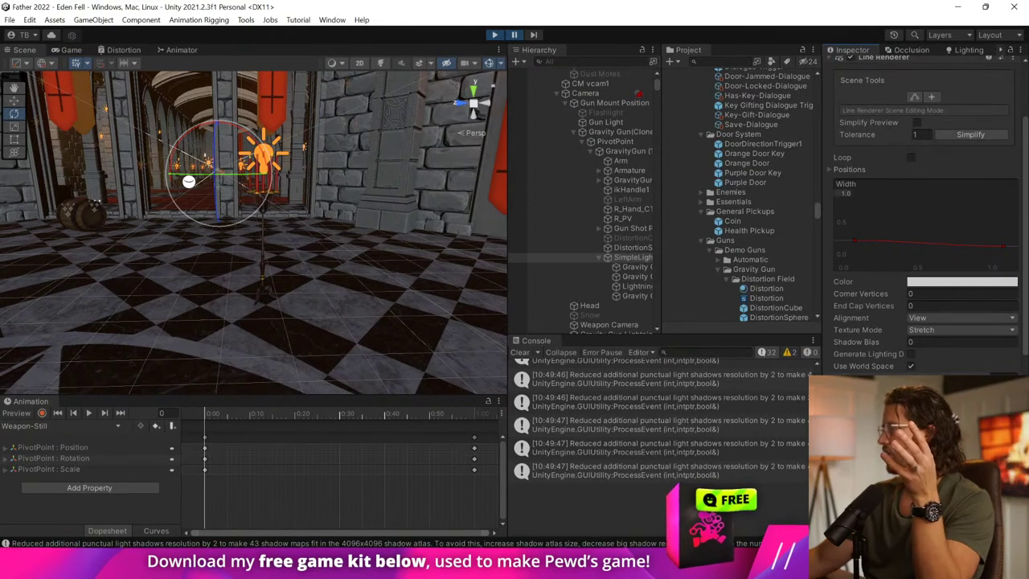
{"action": "left_click", "coordinate": [841, 169]}
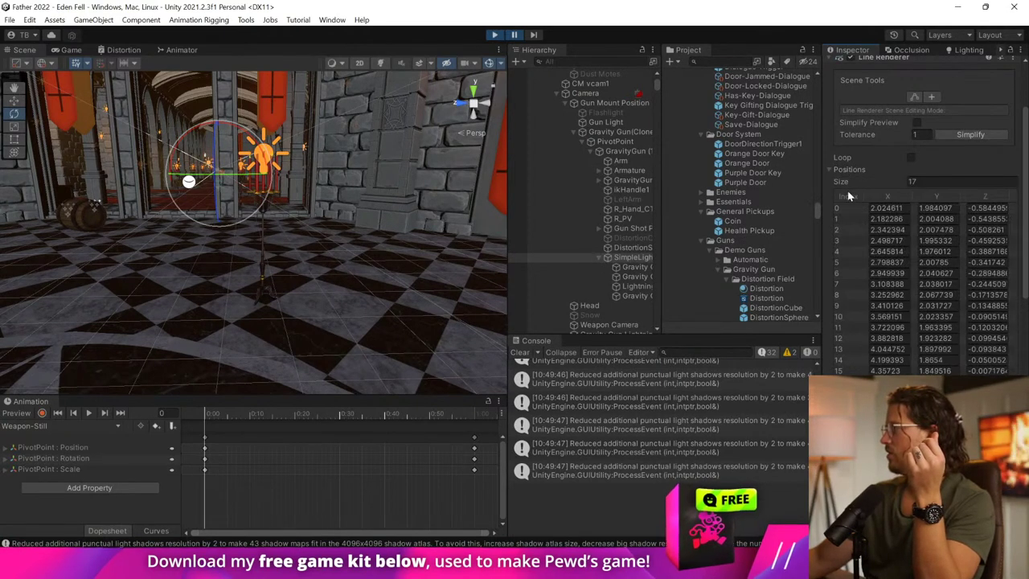
{"action": "left_click", "coordinate": [841, 169]}
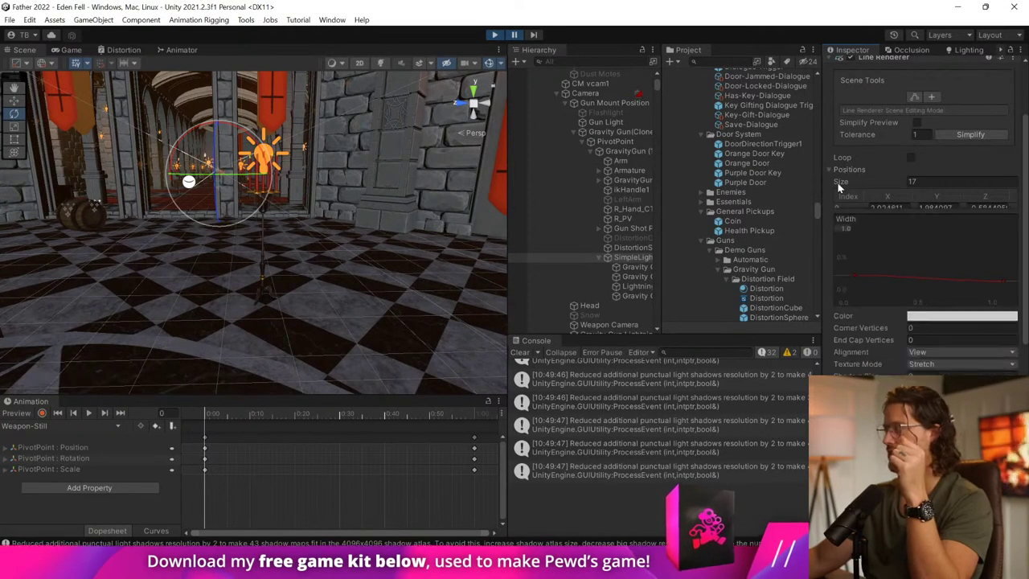
{"action": "scroll", "coordinate": [844, 173], "scroll_direction": "down", "scroll_amount": 5}
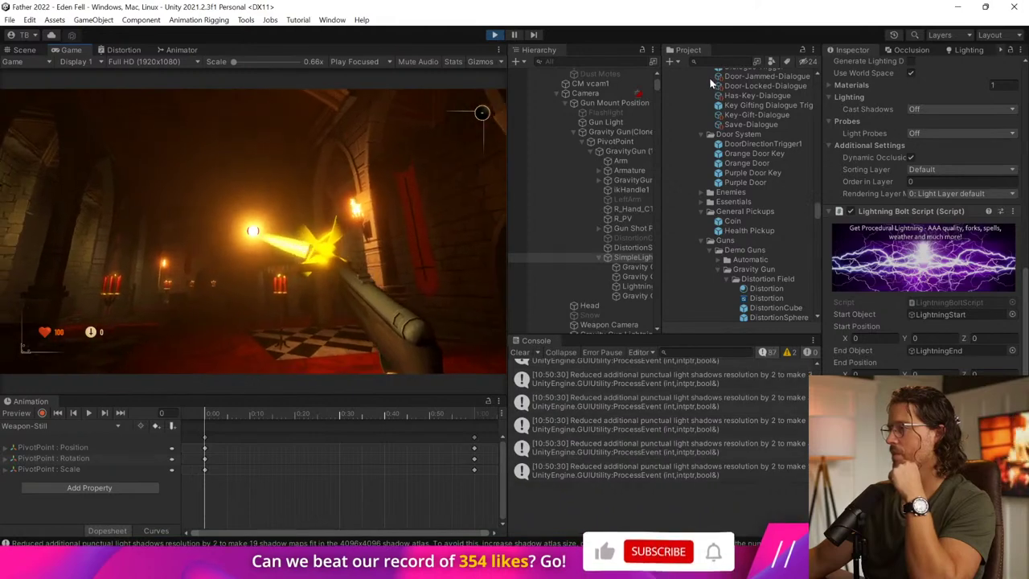
Step: Pause the game and, in Visual Studio, comment out the timer block in LightningBoltScript's Update() from if (timer <= 0.0f) through timer -= Time.deltaTime; and save
{"action": "key", "text": "ctrl+shift+p"}
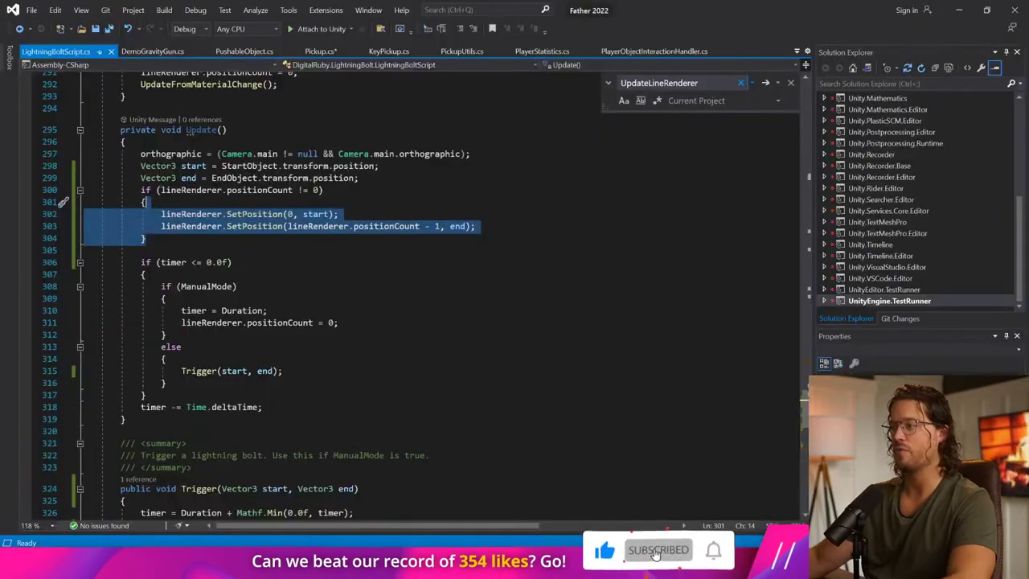
{"action": "left_click", "coordinate": [338, 334]}
{"action": "left_click", "coordinate": [141, 250]}
{"action": "key", "text": "Return"}
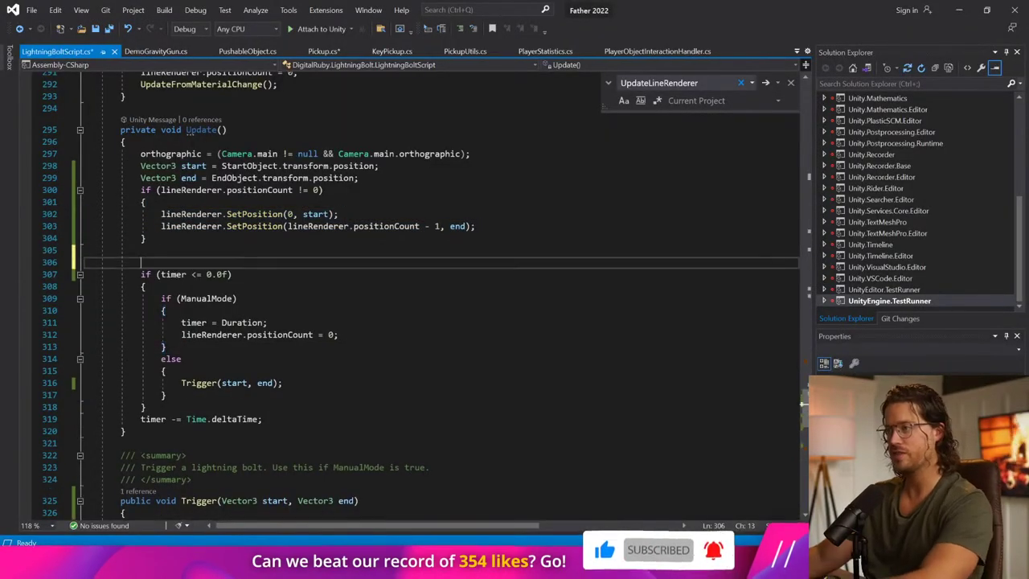
{"action": "type", "text": "/*"}
{"action": "left_click", "coordinate": [125, 430]}
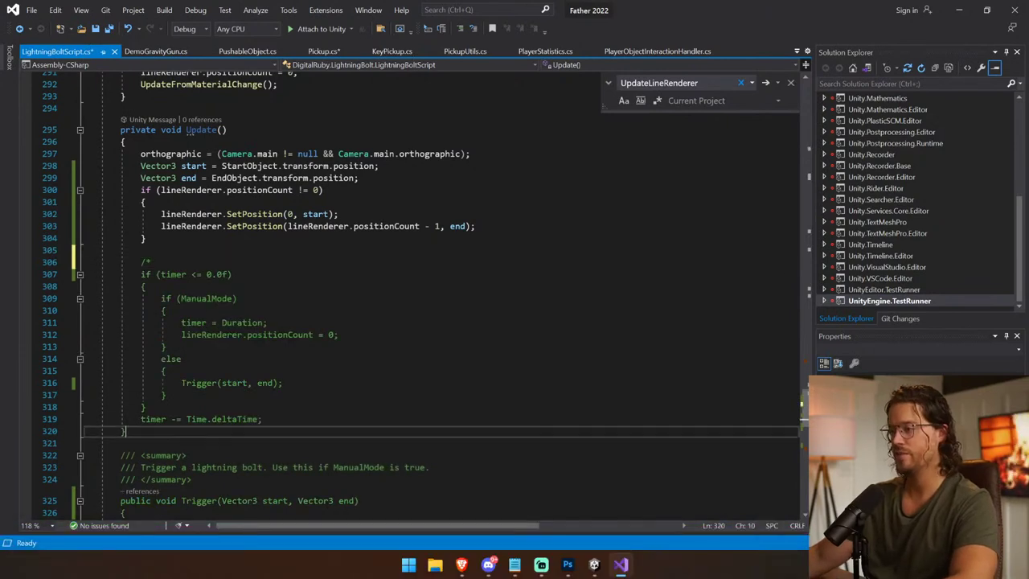
{"action": "key", "text": "Return"}
{"action": "key", "text": "ctrl+s"}
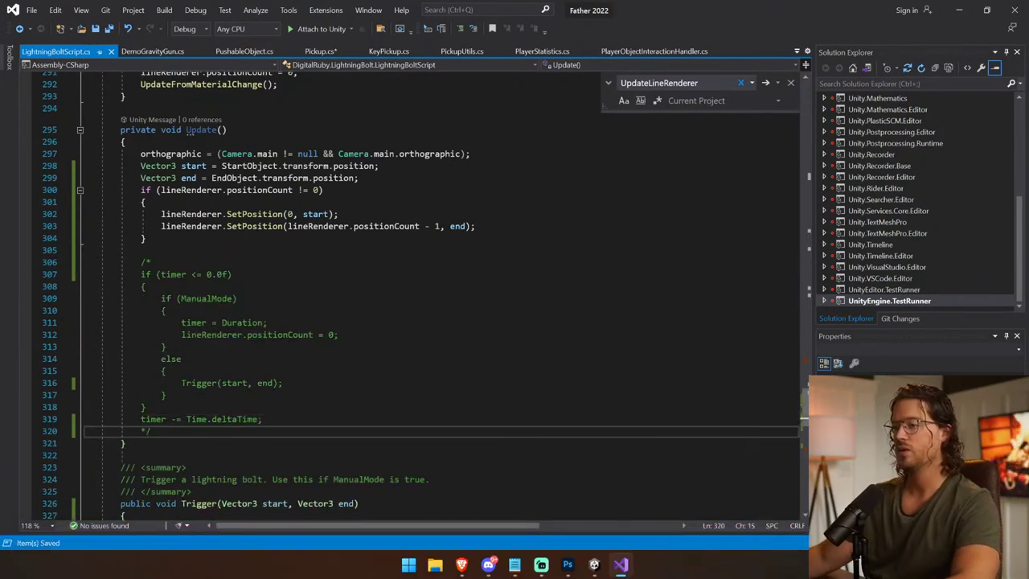
{"action": "left_click", "coordinate": [232, 274]}
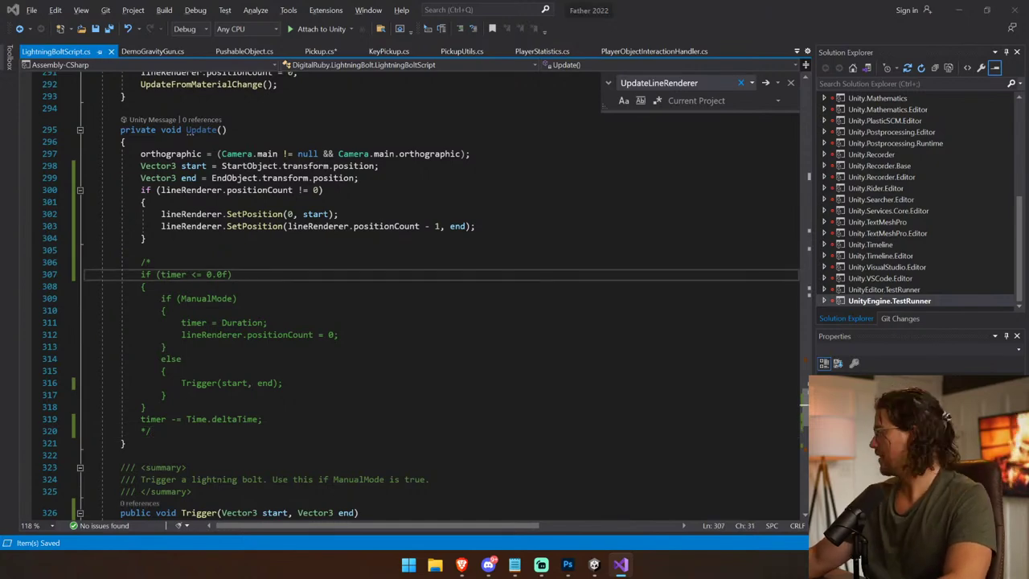
Step: Switch to Unity, restart play mode, equip the gravity gun, grab a barrel to test the lightning, and pause the game
{"action": "key", "text": "alt+Tab"}
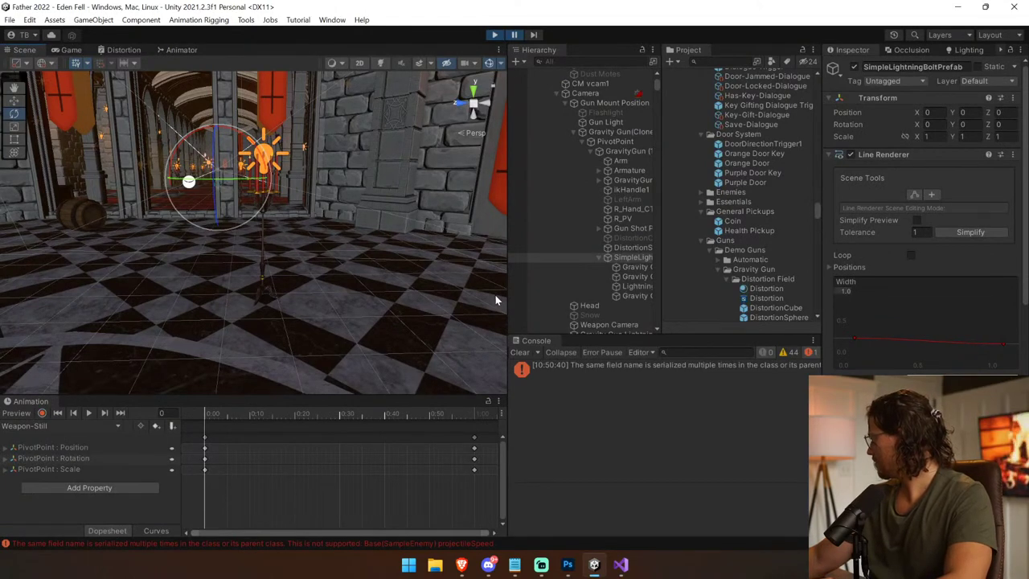
{"action": "left_click", "coordinate": [495, 36]}
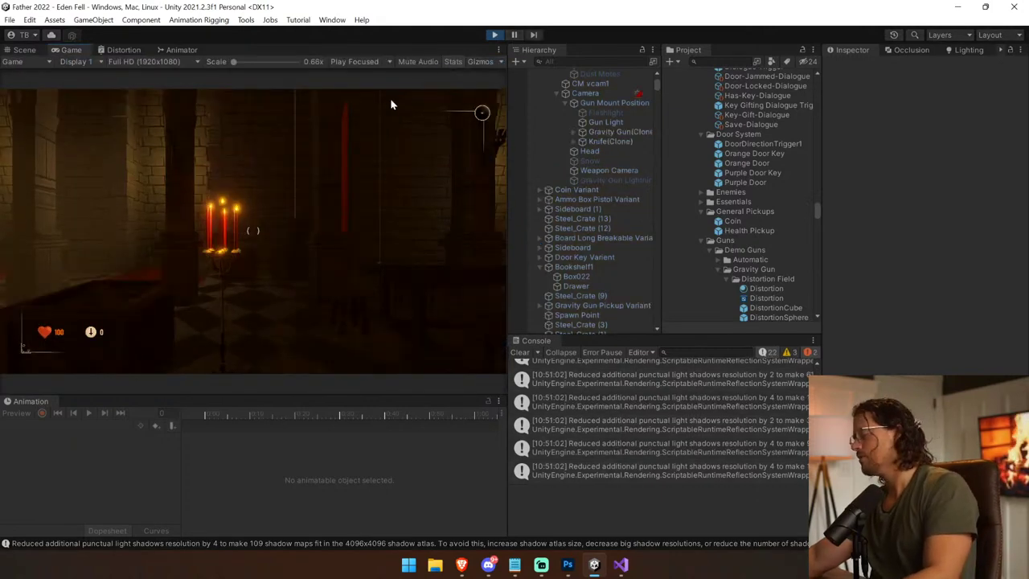
{"action": "left_click", "coordinate": [378, 125]}
{"action": "key", "text": "2"}
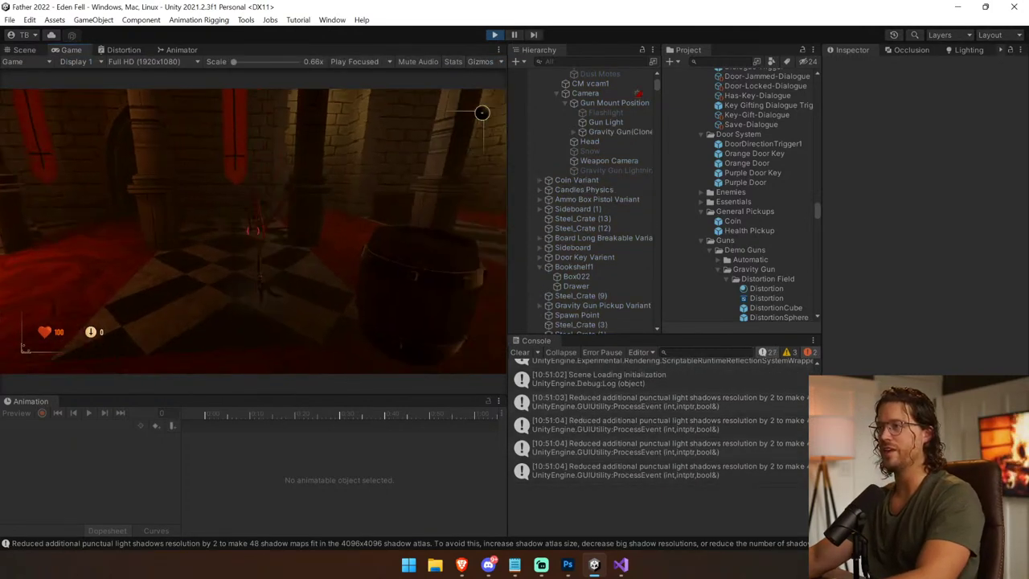
{"action": "left_click", "coordinate": [252, 231]}
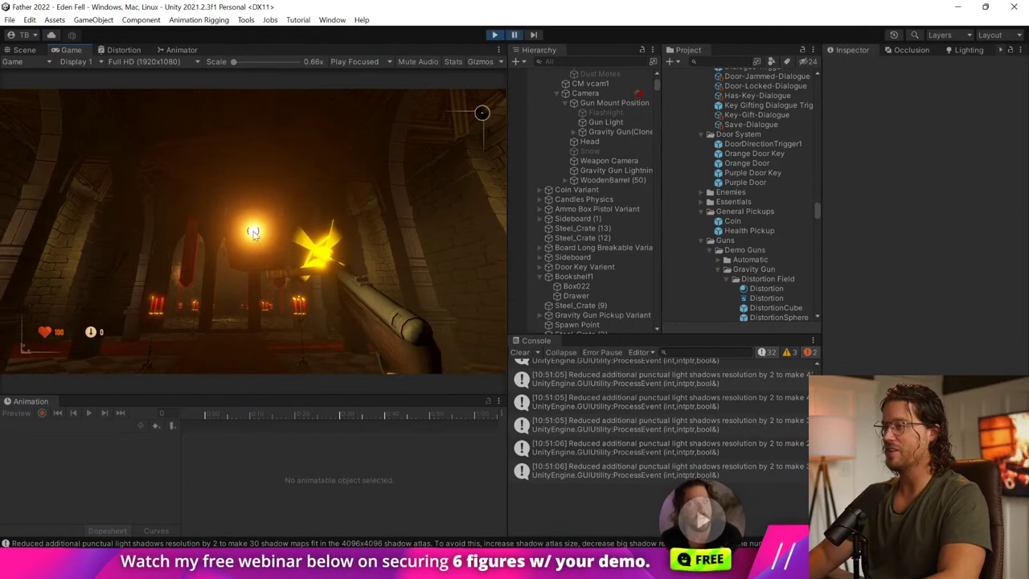
{"action": "key", "text": "ctrl+shift+p"}
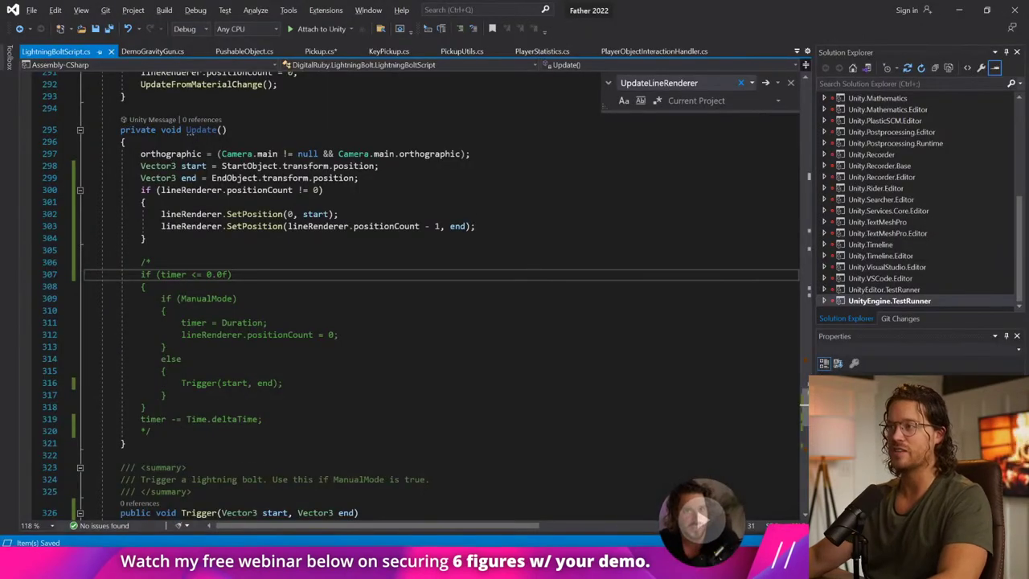
Step: Review Update() in Visual Studio, stop play mode in Unity, find and open the Gravity Gun prefab by searching "gravity", and clear the Console
{"action": "left_click", "coordinate": [135, 189]}
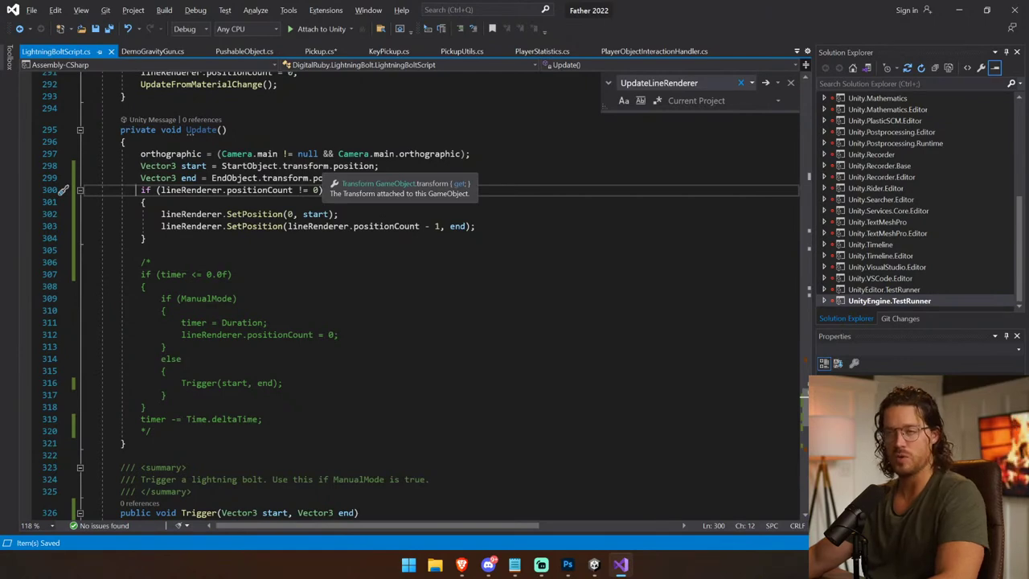
{"action": "key", "text": "alt+Tab"}
{"action": "left_click", "coordinate": [496, 35]}
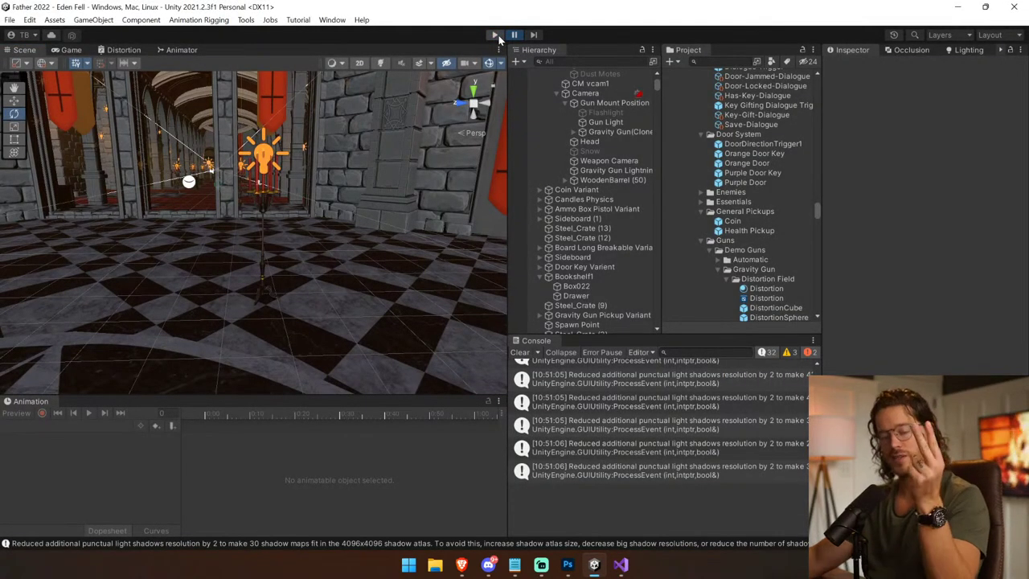
{"action": "left_click", "coordinate": [495, 35]}
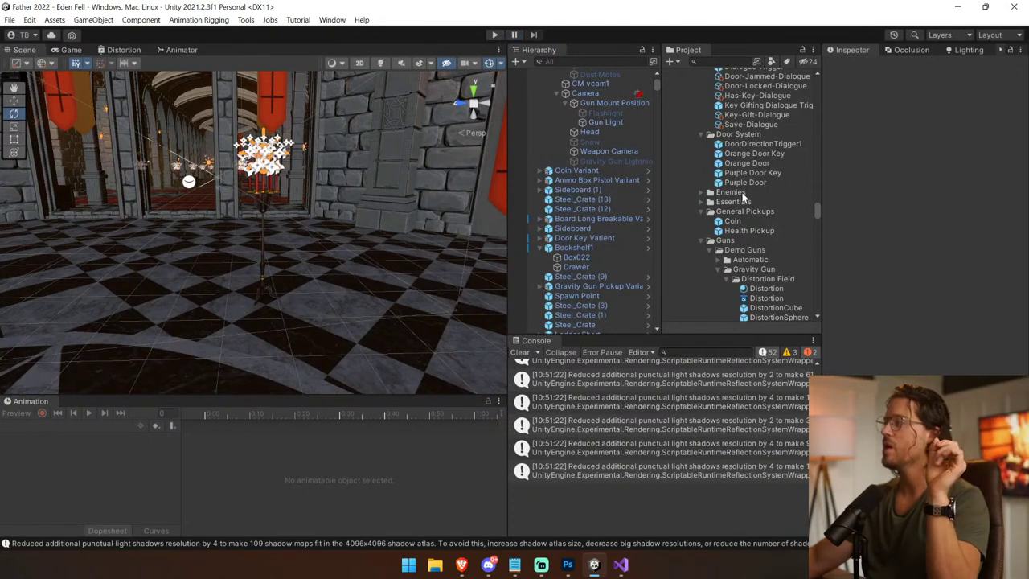
{"action": "scroll", "coordinate": [745, 197], "scroll_direction": "up", "scroll_amount": 10}
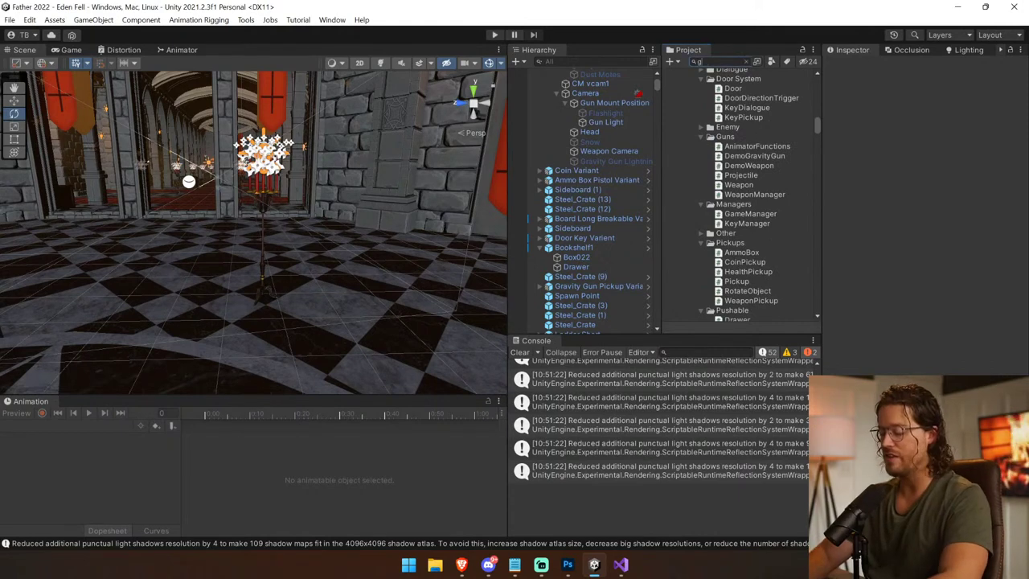
{"action": "double_click", "coordinate": [690, 126]}
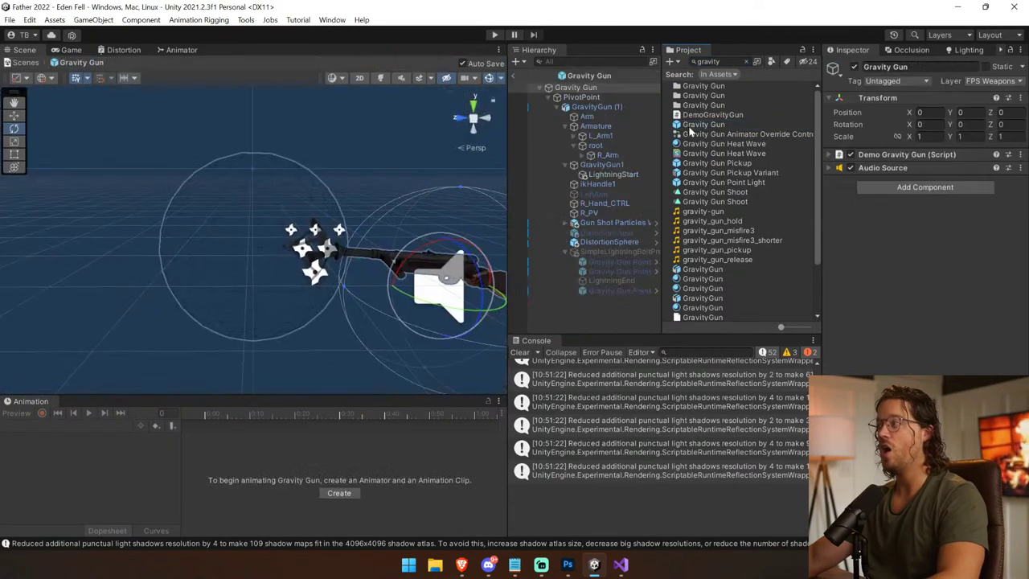
{"action": "left_click", "coordinate": [521, 353]}
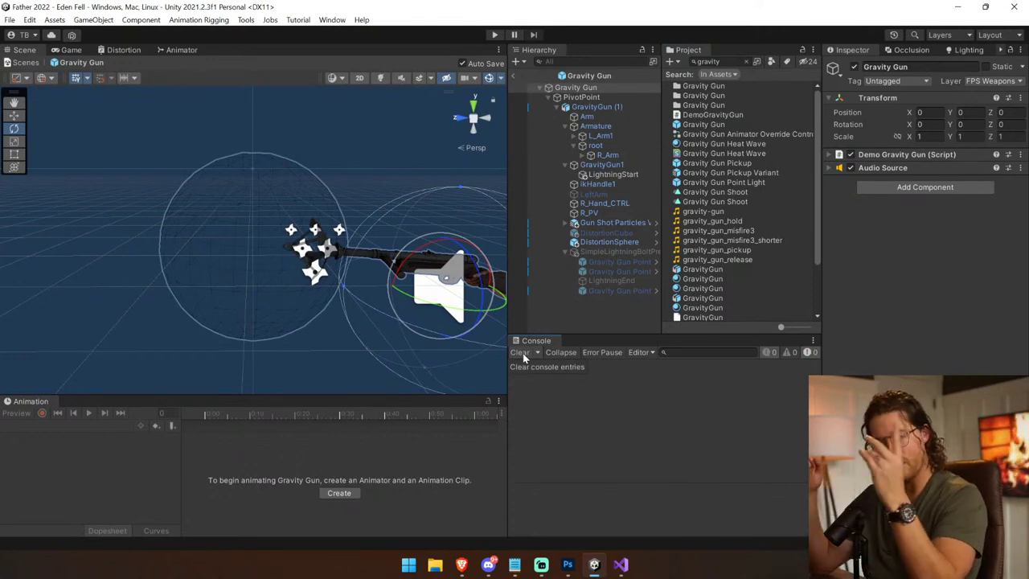
Step: Set the Line Renderer's Positions Size to 2 on SimpleLightningBoltPrefab, and exit the Gravity Gun prefab
{"action": "left_click", "coordinate": [634, 262]}
{"action": "left_click", "coordinate": [635, 272]}
{"action": "left_click", "coordinate": [640, 281]}
{"action": "left_click", "coordinate": [639, 271]}
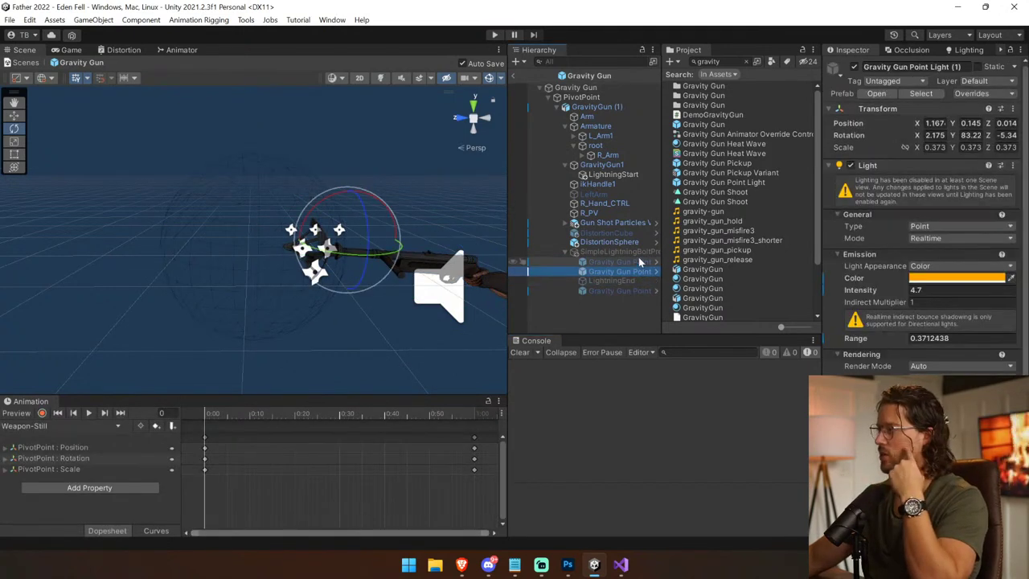
{"action": "left_click", "coordinate": [635, 251]}
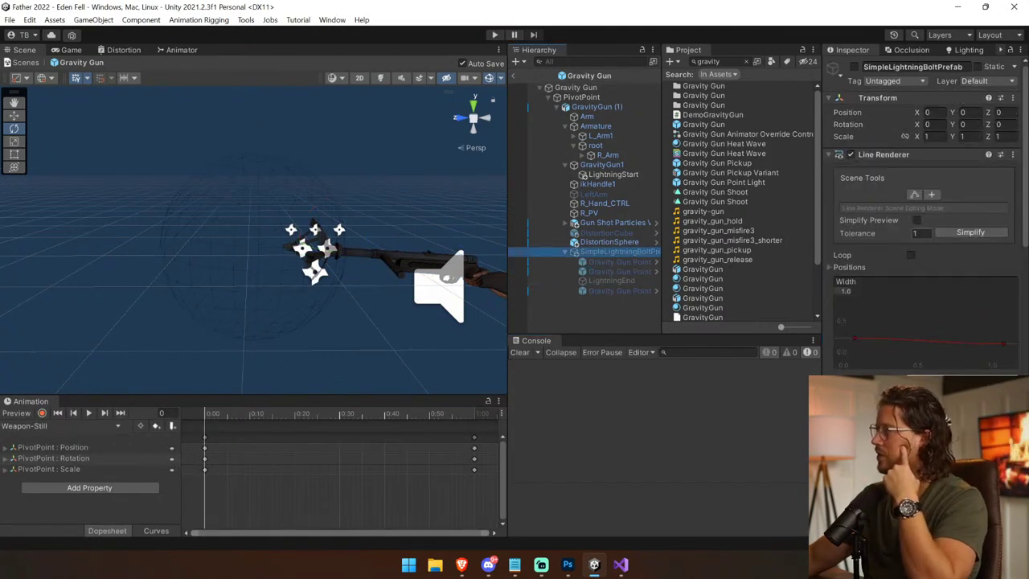
{"action": "scroll", "coordinate": [927, 260], "scroll_direction": "down", "scroll_amount": 3}
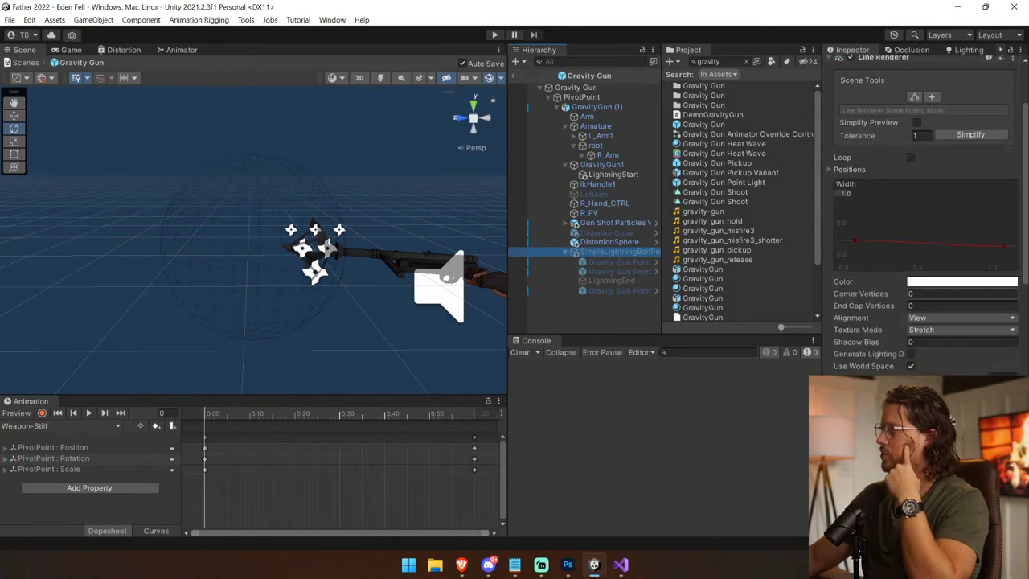
{"action": "left_click", "coordinate": [844, 169]}
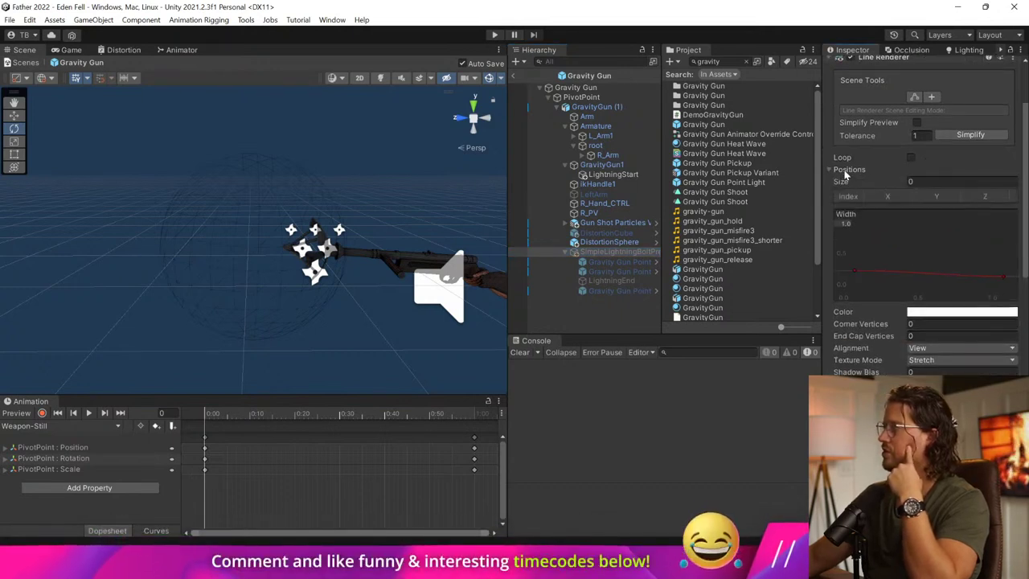
{"action": "mouse_move", "coordinate": [848, 160]}
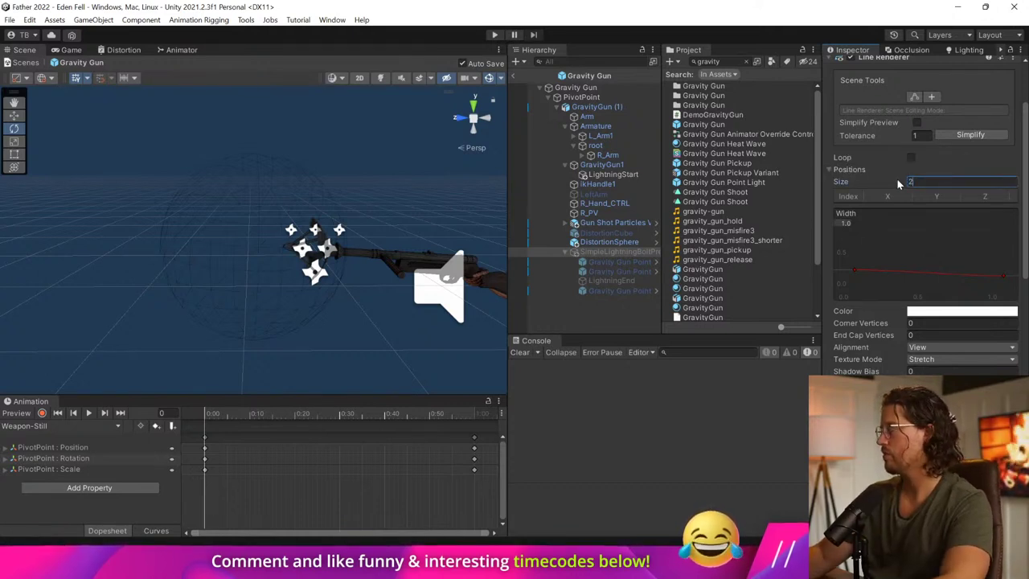
{"action": "key", "text": "Return"}
{"action": "left_click", "coordinate": [513, 75]}
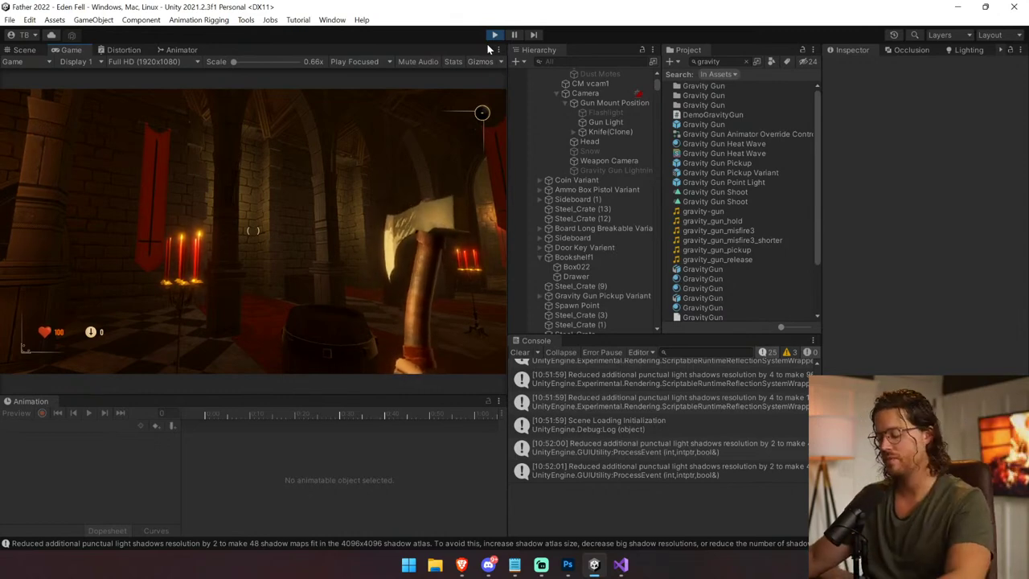
Step: In Visual Studio, try replacing the lineRenderer.positionCount - 1 index with 1 in Update()'s end SetPosition call, and undo the edit
{"action": "key", "text": "alt+Tab"}
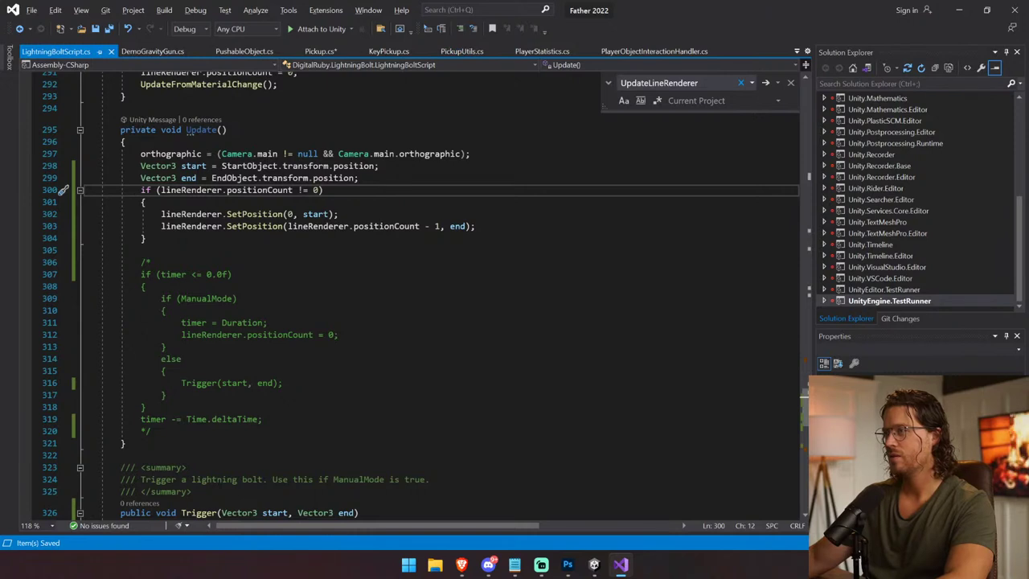
{"action": "double_click", "coordinate": [400, 228]}
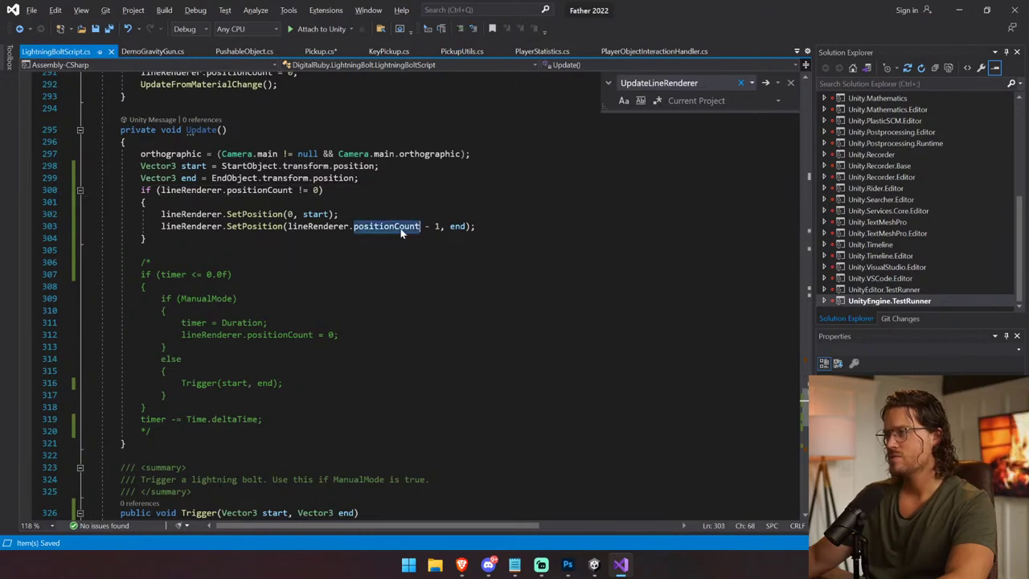
{"action": "double_click", "coordinate": [323, 226]}
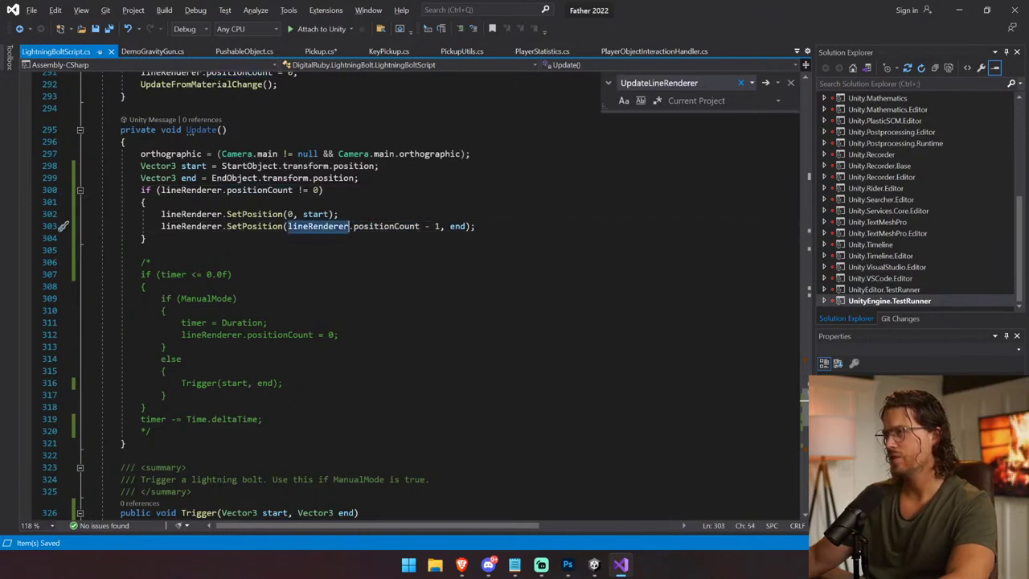
{"action": "left_click_drag", "start_coordinate": [323, 226], "coordinate": [434, 226]}
{"action": "type", "text": "1"}
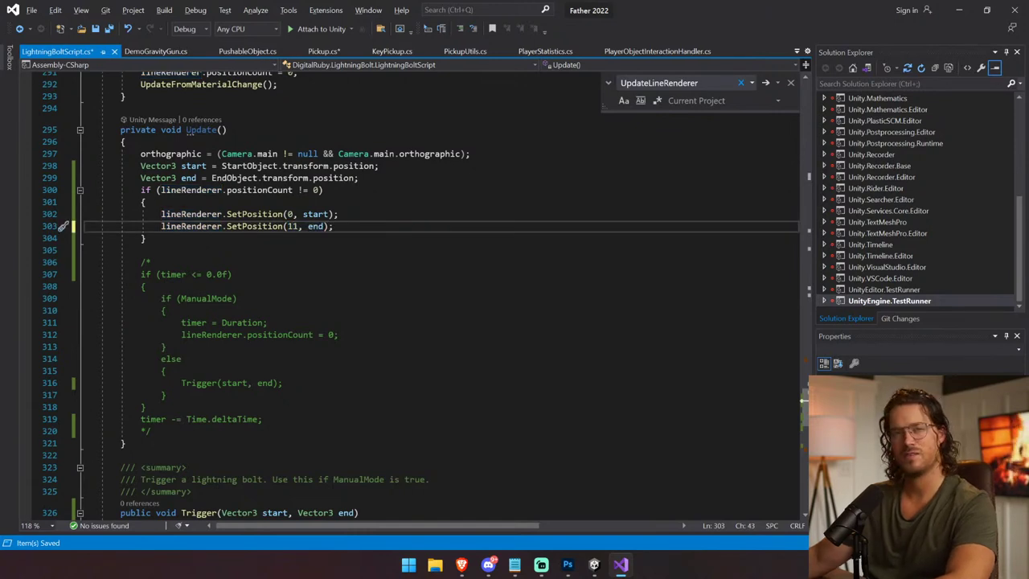
{"action": "key", "text": "ctrl+z"}
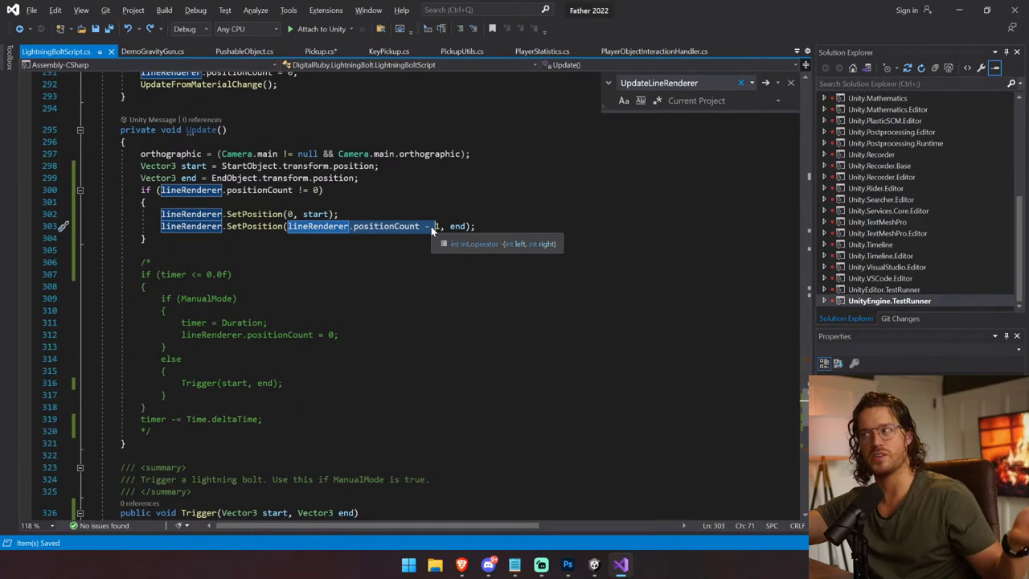
{"action": "left_click", "coordinate": [426, 225]}
Step: Return to the running game in Unity, equip the gravity gun, grab a barrel to test the lightning, and clear the Console
{"action": "key", "text": "alt+Tab"}
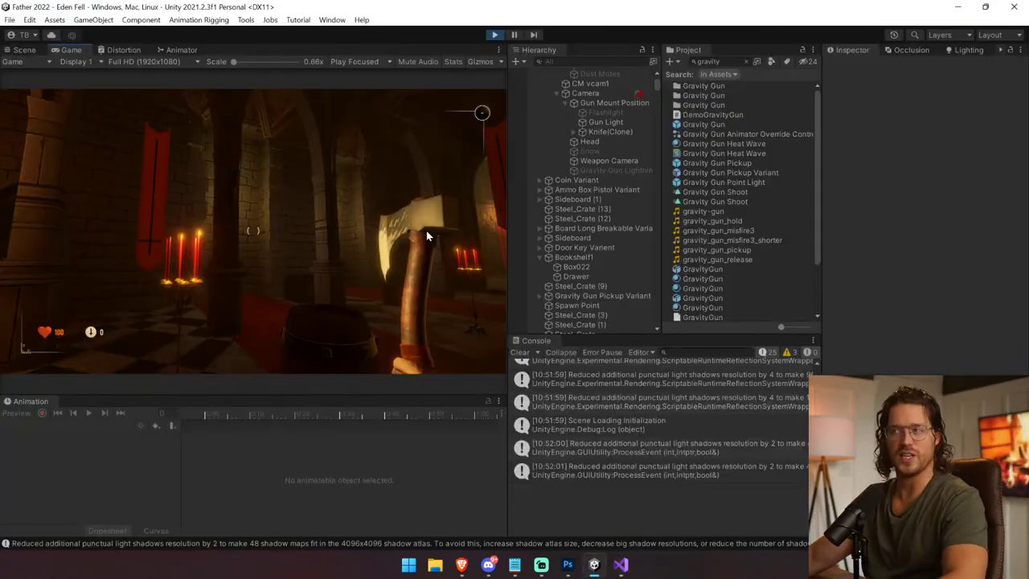
{"action": "left_click", "coordinate": [427, 234]}
{"action": "key", "text": "2"}
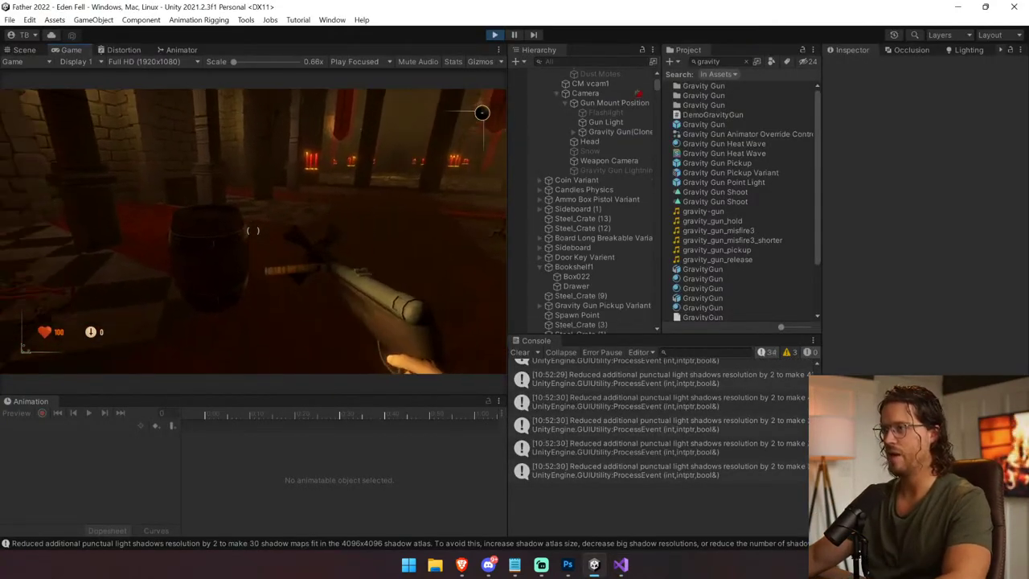
{"action": "left_click", "coordinate": [253, 231]}
{"action": "key", "text": "w"}
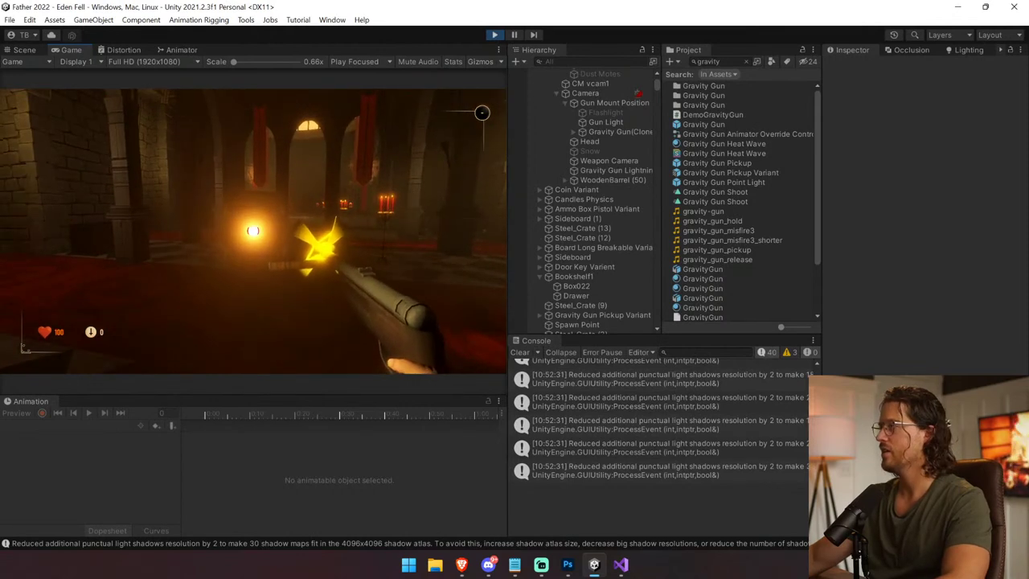
{"action": "key", "text": "Escape"}
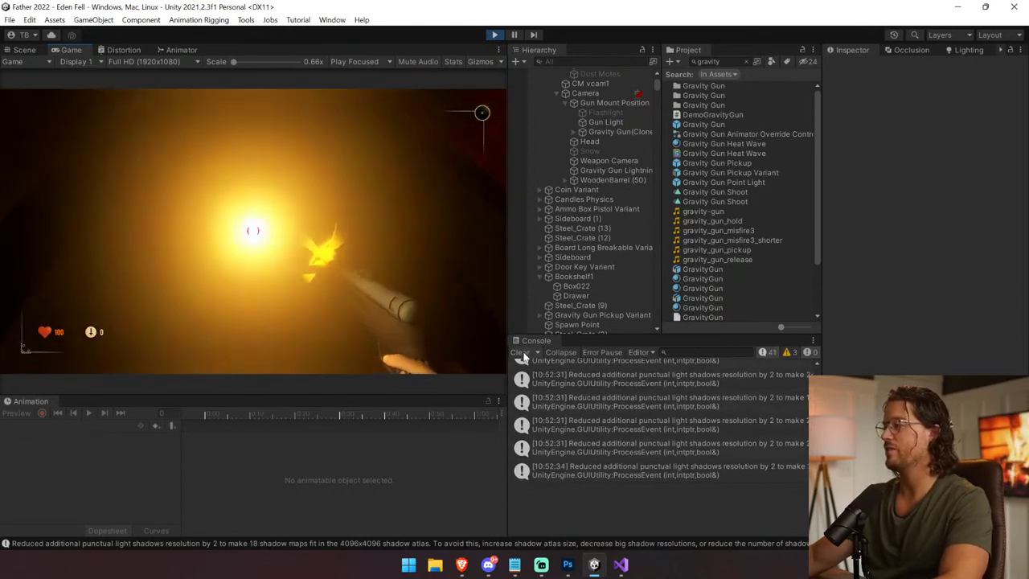
{"action": "left_click", "coordinate": [521, 352]}
Step: Expand Gravity Gun(Clone) in the running scene's hierarchy, select its SimpleLightningBoltPrefab, and examine the Line Renderer's Positions size
{"action": "left_click", "coordinate": [607, 171]}
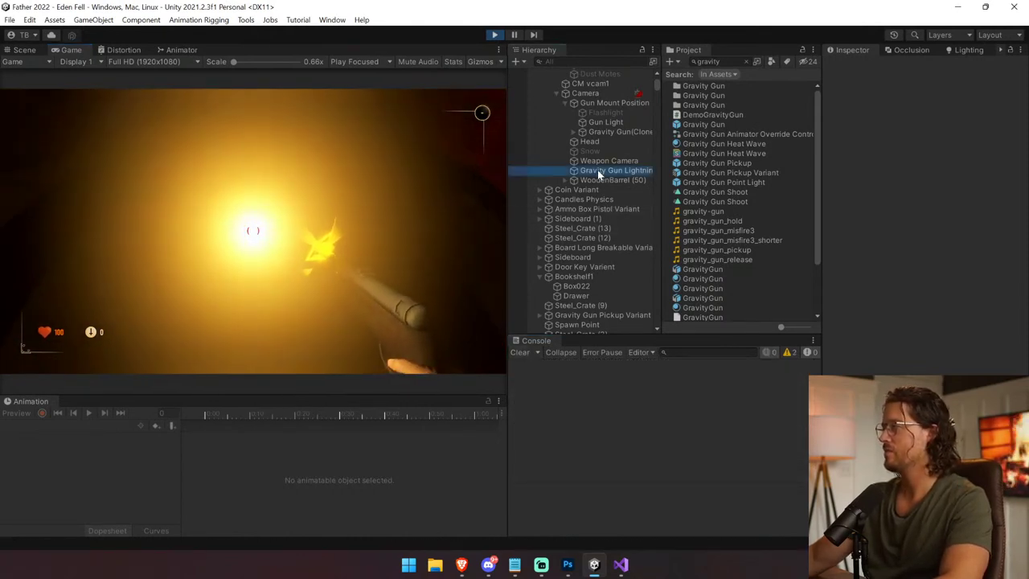
{"action": "left_click", "coordinate": [592, 131]}
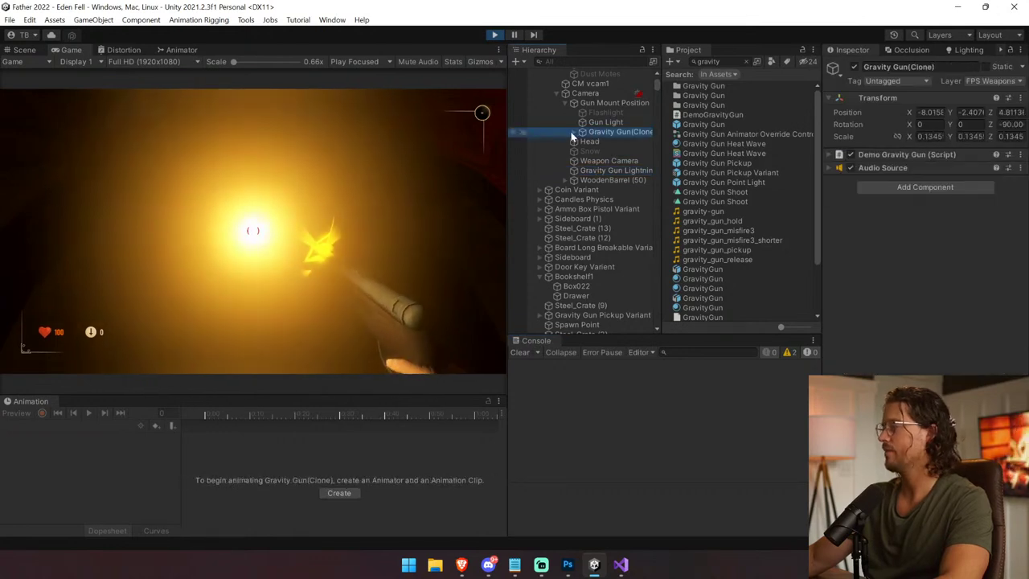
{"action": "left_click", "coordinate": [574, 131]}
{"action": "left_click", "coordinate": [583, 143]}
{"action": "left_click", "coordinate": [592, 151]}
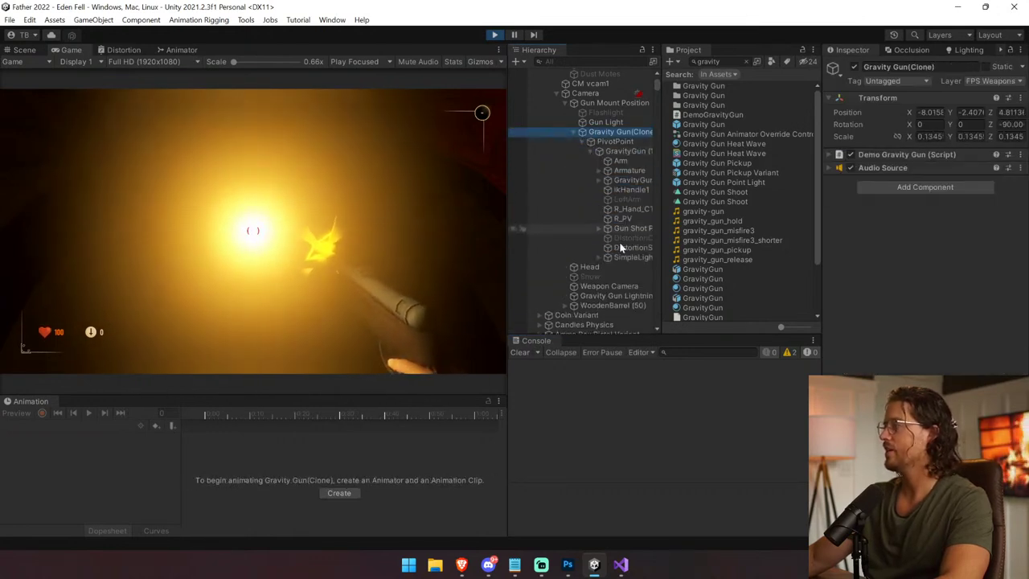
{"action": "left_click", "coordinate": [609, 257]}
{"action": "scroll", "coordinate": [858, 213], "scroll_direction": "down", "scroll_amount": 2}
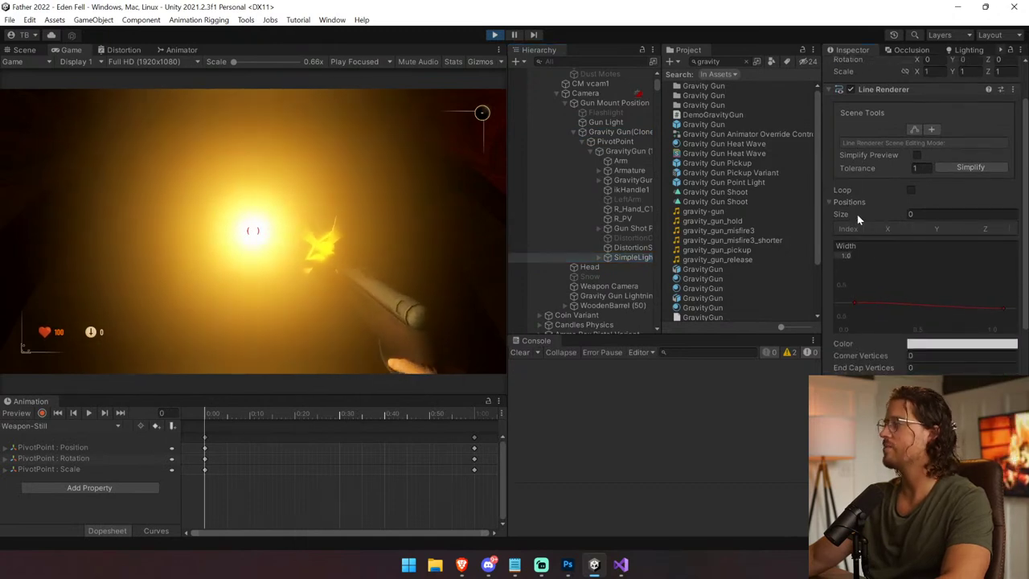
Step: In Visual Studio, comment out the lineRenderer.positionCount = 0 line in LightningBoltScript's Start() method
{"action": "key", "text": "alt+Tab"}
{"action": "left_click", "coordinate": [426, 212]}
{"action": "scroll", "coordinate": [426, 212], "scroll_direction": "up", "scroll_amount": 4}
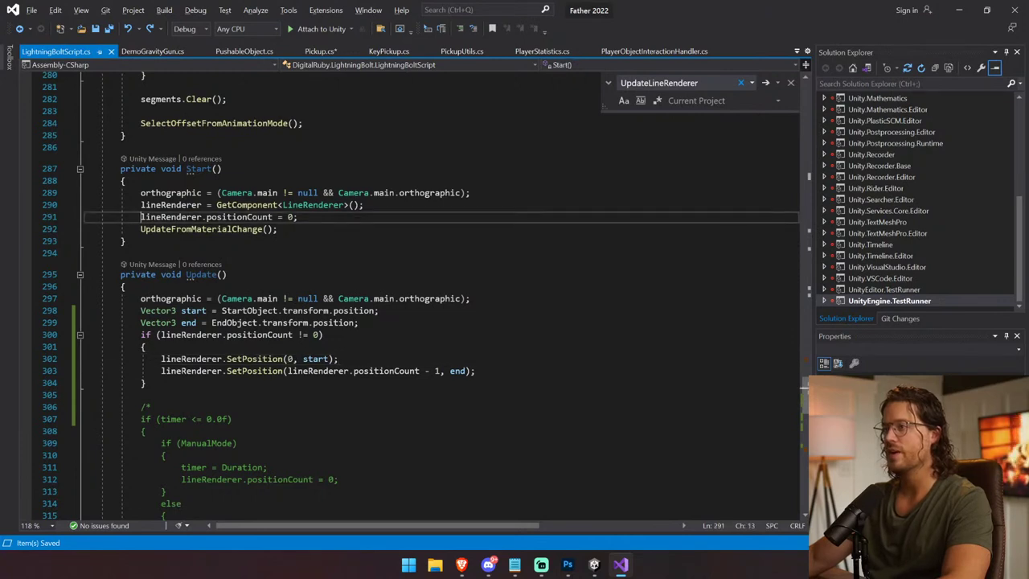
{"action": "left_click", "coordinate": [141, 217]}
{"action": "type", "text": "//"}
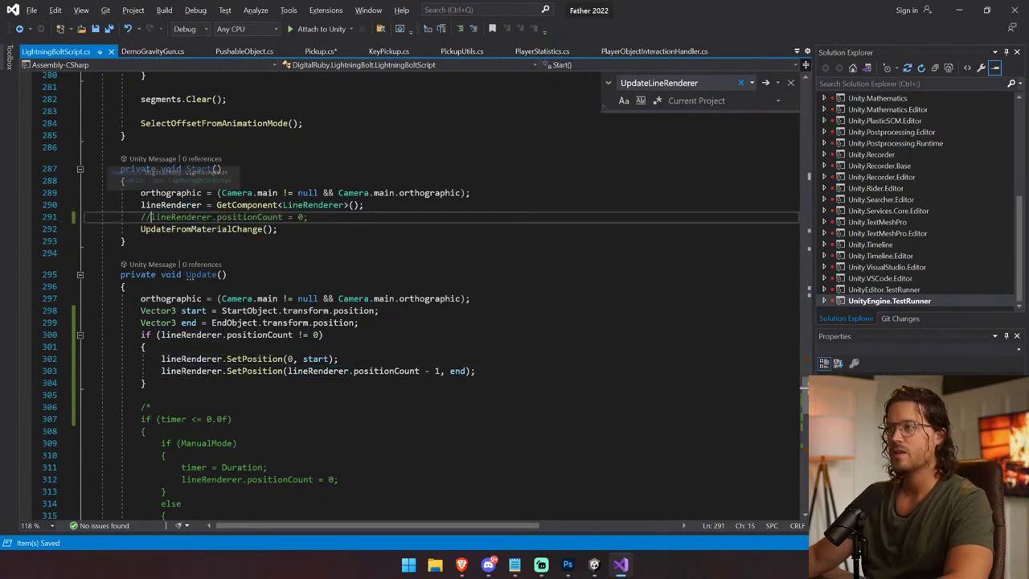
{"action": "scroll", "coordinate": [402, 298], "scroll_direction": "up", "scroll_amount": 4}
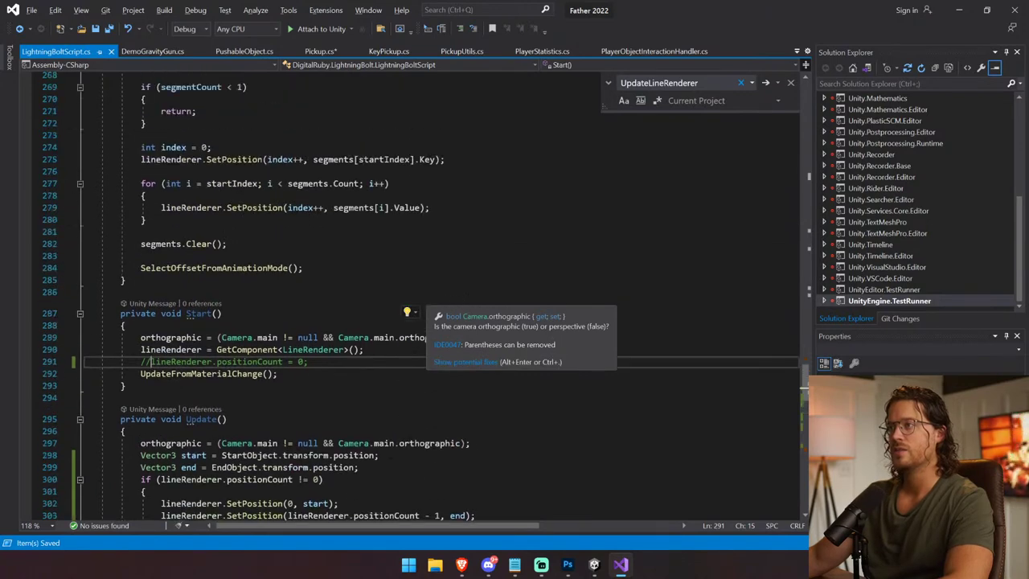
{"action": "scroll", "coordinate": [402, 297], "scroll_direction": "up", "scroll_amount": 5}
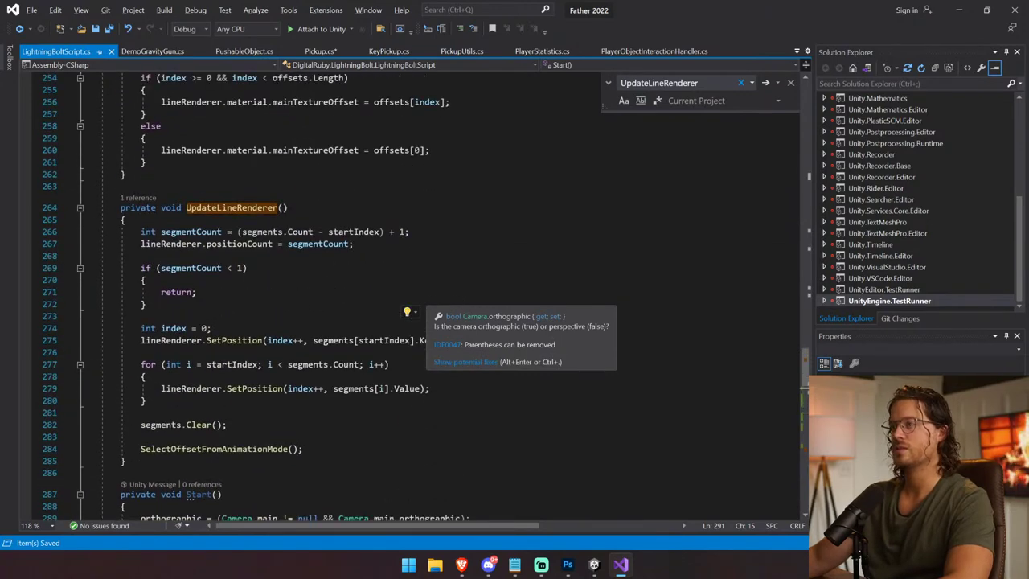
{"action": "scroll", "coordinate": [402, 297], "scroll_direction": "up", "scroll_amount": 20}
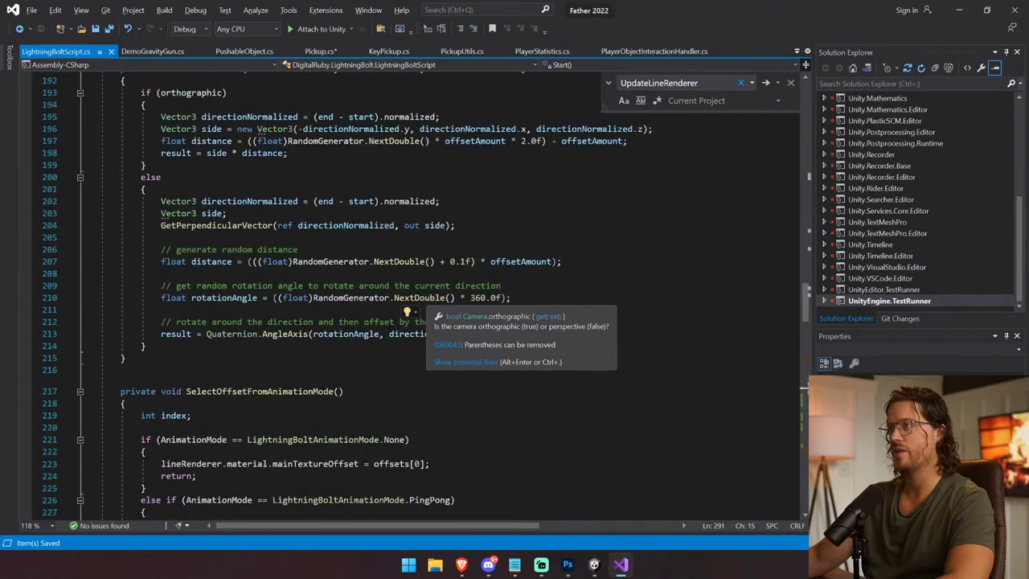
{"action": "scroll", "coordinate": [407, 312], "scroll_direction": "up", "scroll_amount": 1}
Step: Switch to Unity, clear the Console, and run the game to test the gravity gun's lightning on a grabbed barrel
{"action": "key", "text": "alt+Tab"}
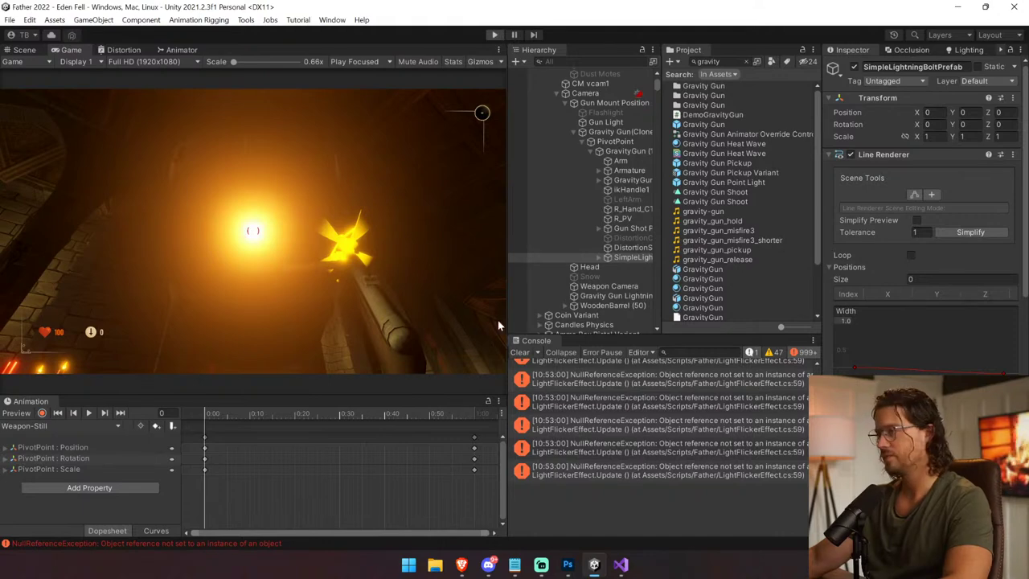
{"action": "left_click", "coordinate": [520, 353]}
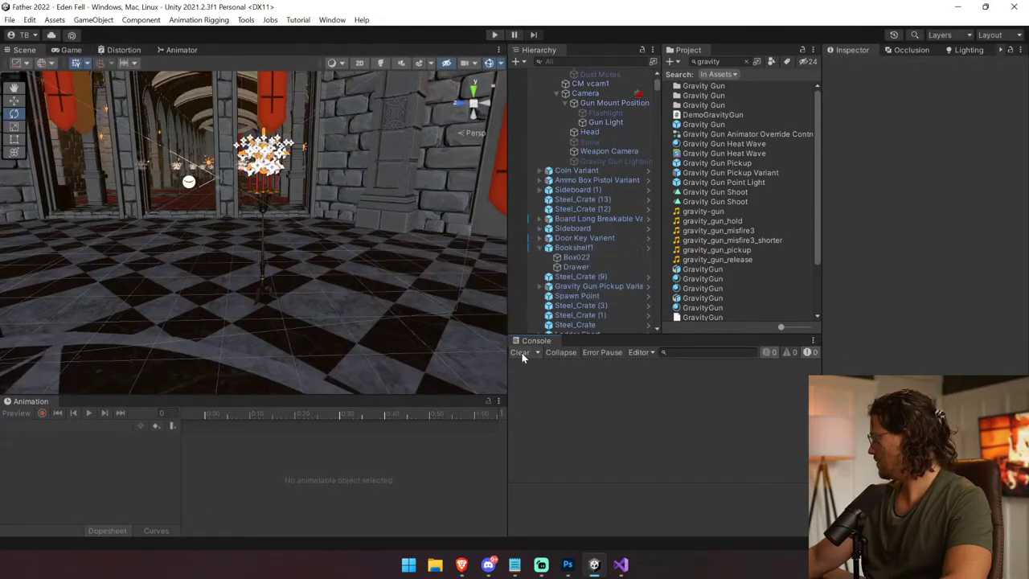
{"action": "left_click", "coordinate": [494, 35]}
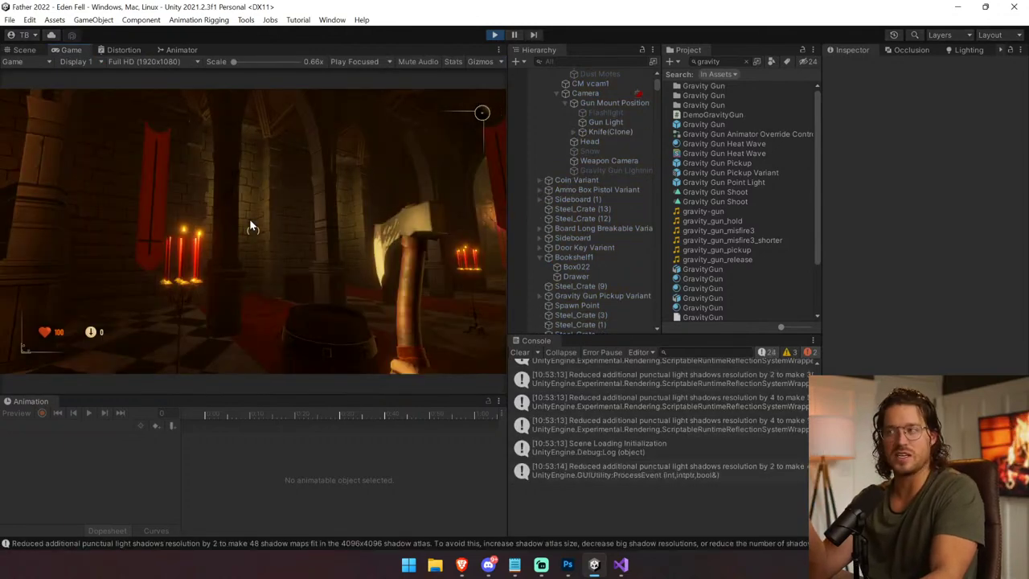
{"action": "key", "text": "2"}
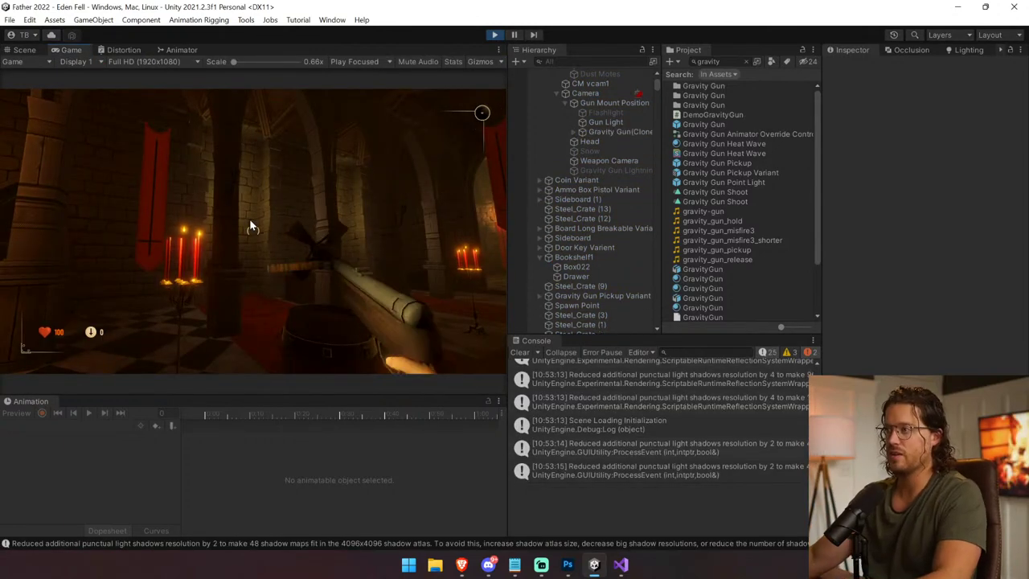
{"action": "left_click", "coordinate": [250, 220]}
{"action": "right_click", "coordinate": [253, 231]}
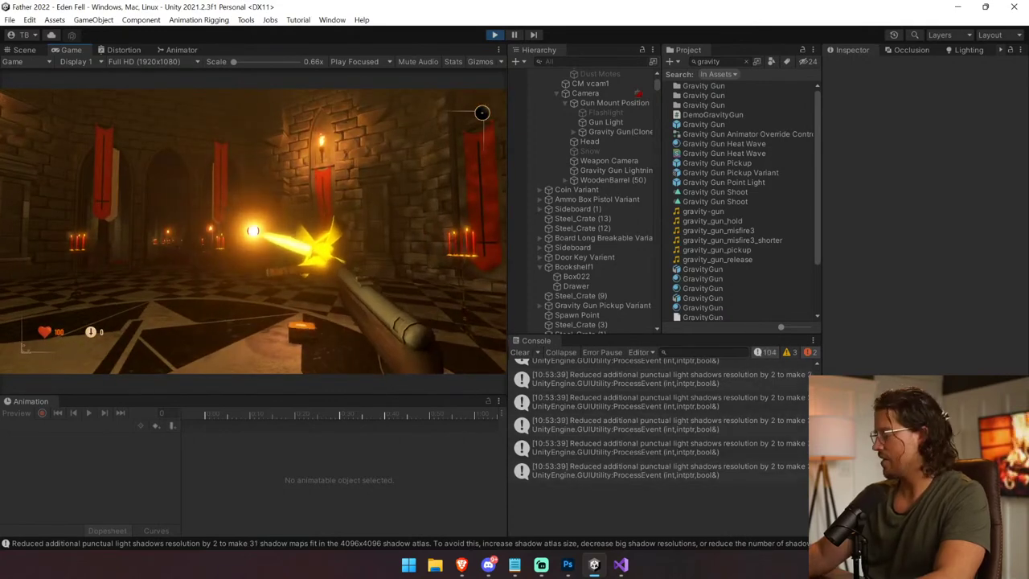
{"action": "key", "text": "ctrl+p"}
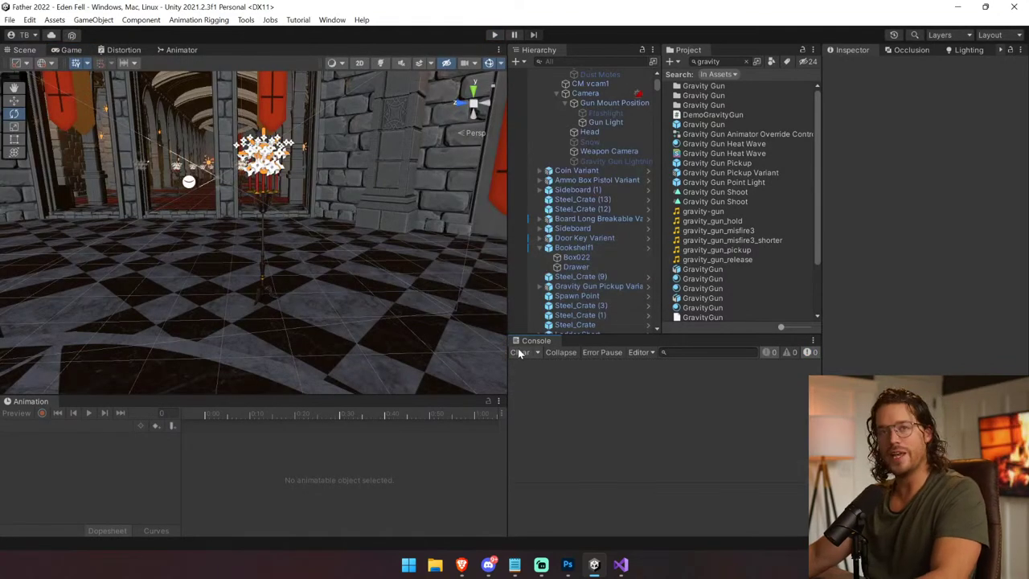
Step: Return to Visual Studio, close the find box, and examine how LightningBoltScript generates its segments, texture offsets and Line Renderer positions
{"action": "key", "text": "alt+Tab"}
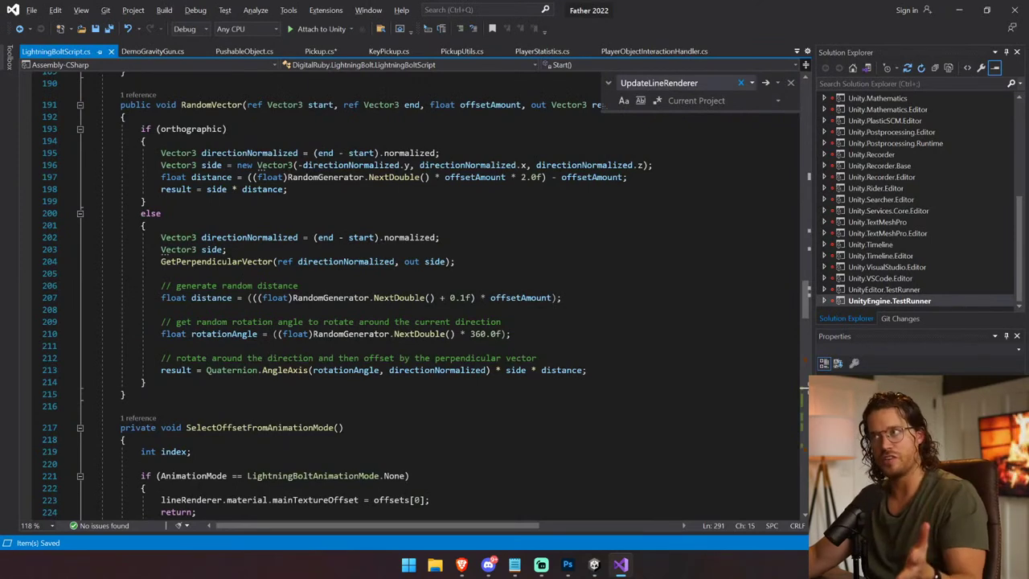
{"action": "left_click", "coordinate": [792, 83]}
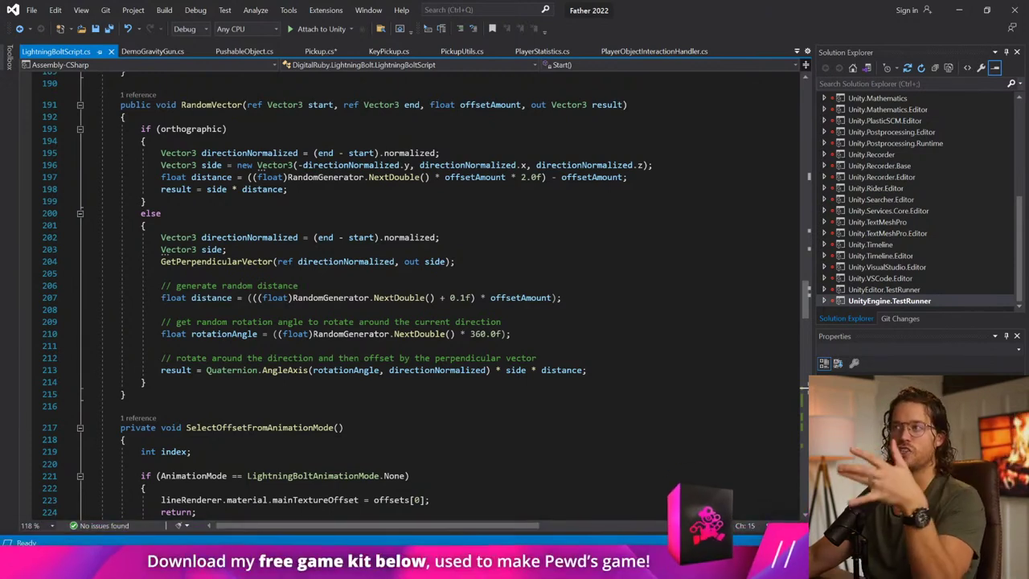
{"action": "scroll", "coordinate": [402, 297], "scroll_direction": "up", "scroll_amount": 7}
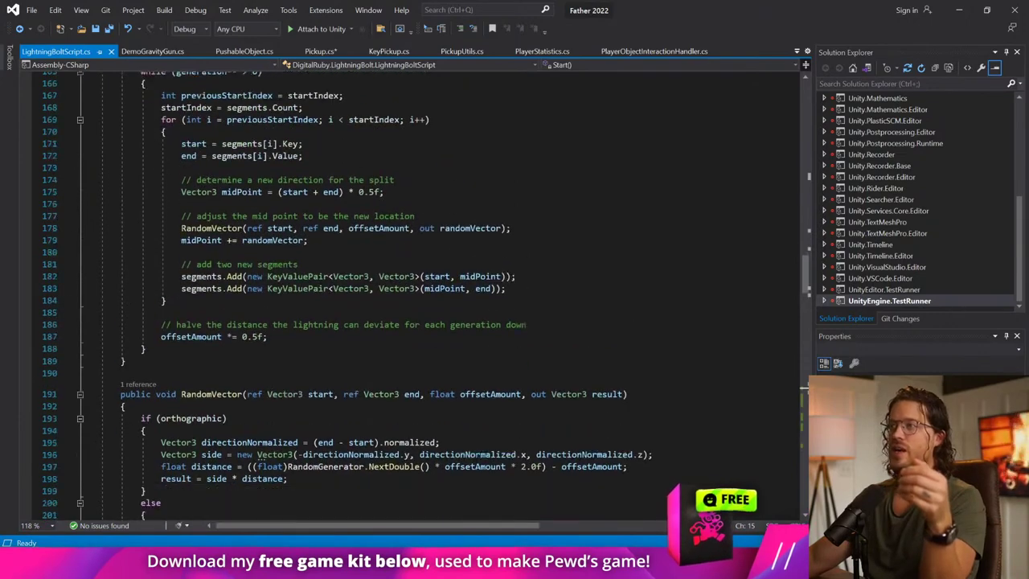
{"action": "scroll", "coordinate": [402, 297], "scroll_direction": "down", "scroll_amount": 18}
{"action": "scroll", "coordinate": [402, 298], "scroll_direction": "down", "scroll_amount": 8}
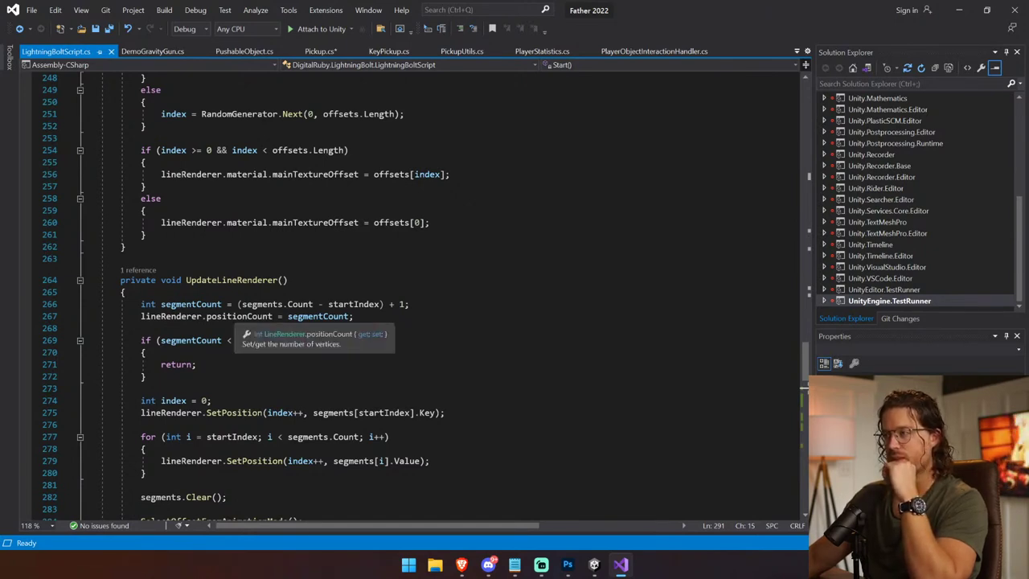
{"action": "scroll", "coordinate": [249, 318], "scroll_direction": "up", "scroll_amount": 4}
{"action": "scroll", "coordinate": [249, 322], "scroll_direction": "up", "scroll_amount": 6}
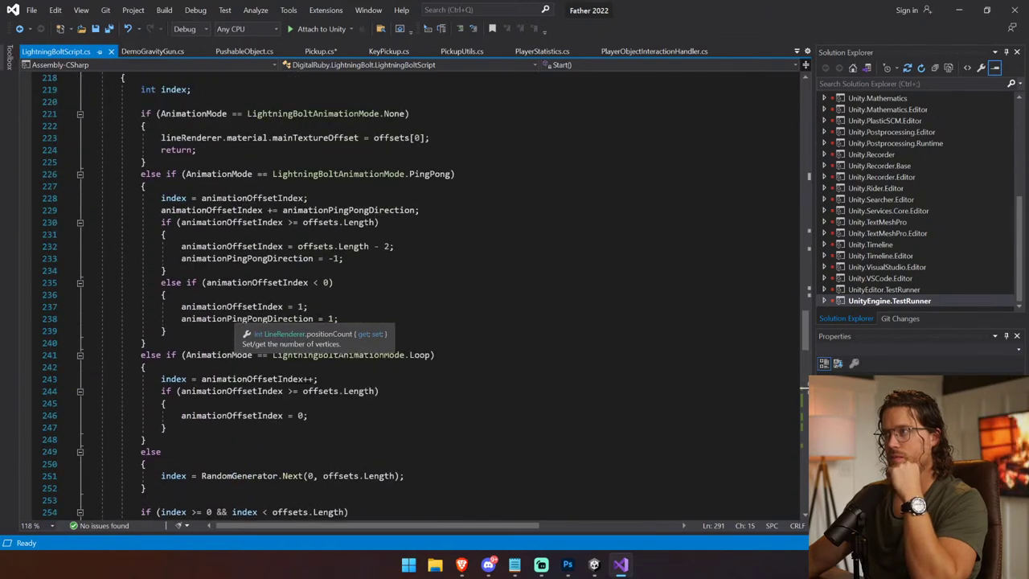
{"action": "scroll", "coordinate": [250, 321], "scroll_direction": "up", "scroll_amount": 13}
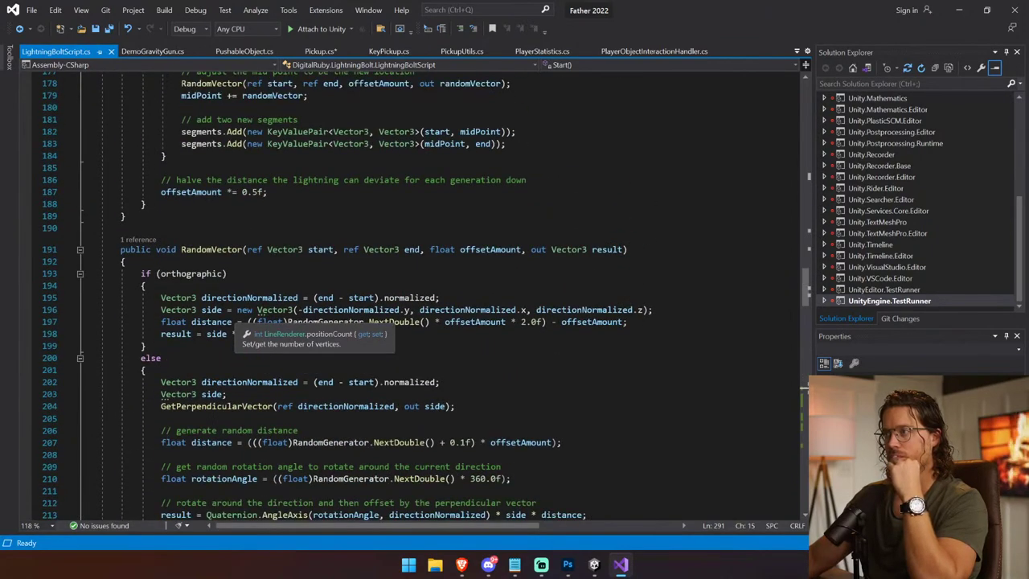
{"action": "scroll", "coordinate": [250, 321], "scroll_direction": "up", "scroll_amount": 20}
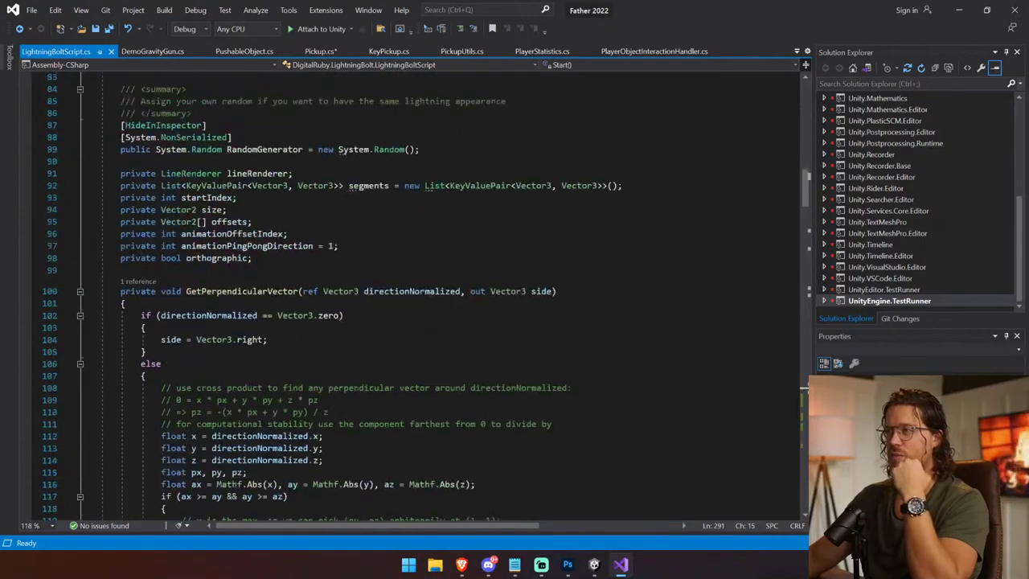
{"action": "scroll", "coordinate": [249, 321], "scroll_direction": "up", "scroll_amount": 4}
{"action": "scroll", "coordinate": [249, 322], "scroll_direction": "down", "scroll_amount": 20}
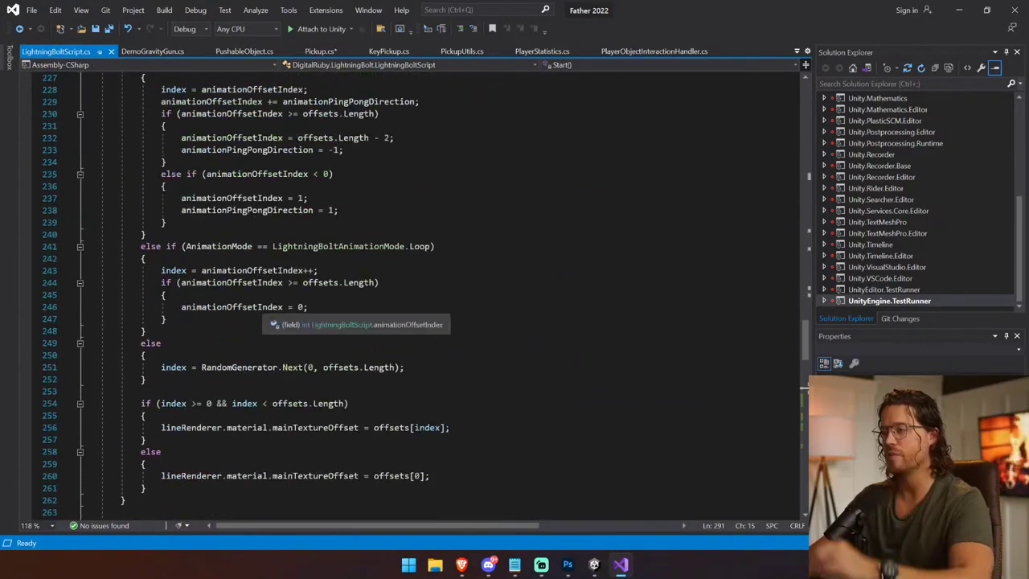
Step: Undo the comment-outs of Start()'s positionCount line and Update()'s timer block, and rename Update() to LateUpdate()
{"action": "left_click", "coordinate": [259, 307]}
{"action": "key", "text": "ctrl+z"}
{"action": "key", "text": "ctrl+z"}
{"action": "key", "text": "ctrl+z"}
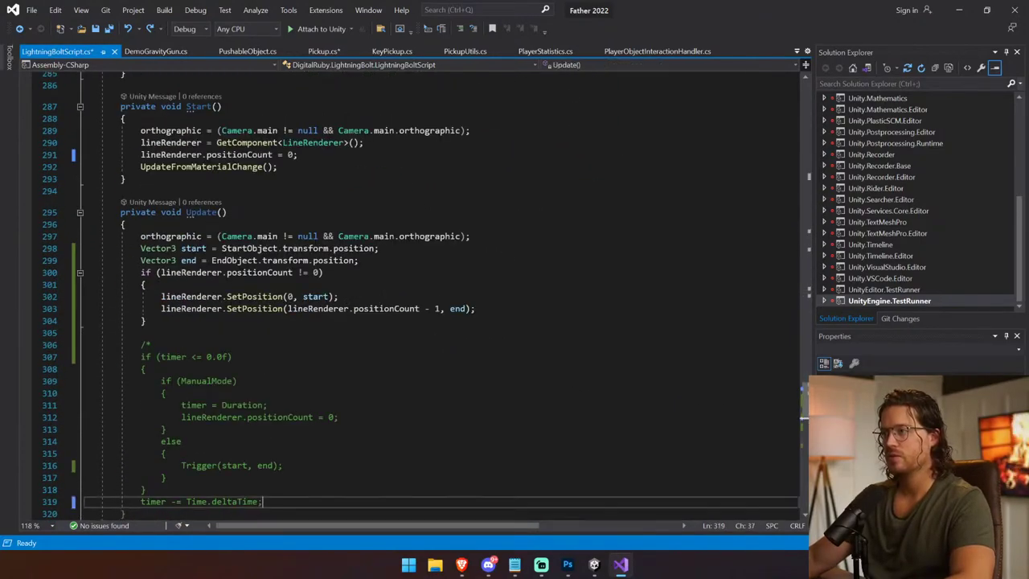
{"action": "key", "text": "ctrl+z"}
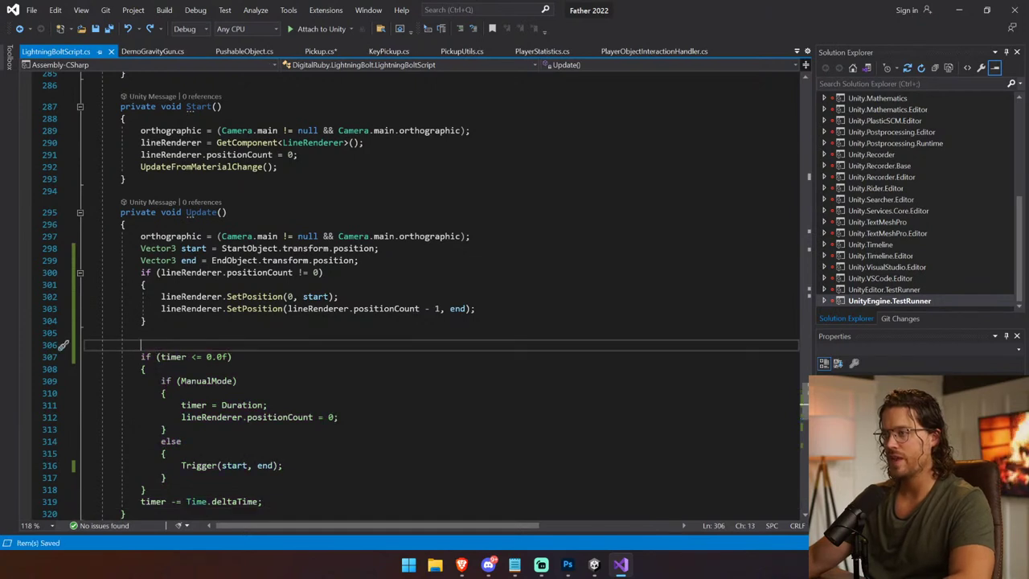
{"action": "left_click", "coordinate": [186, 212]}
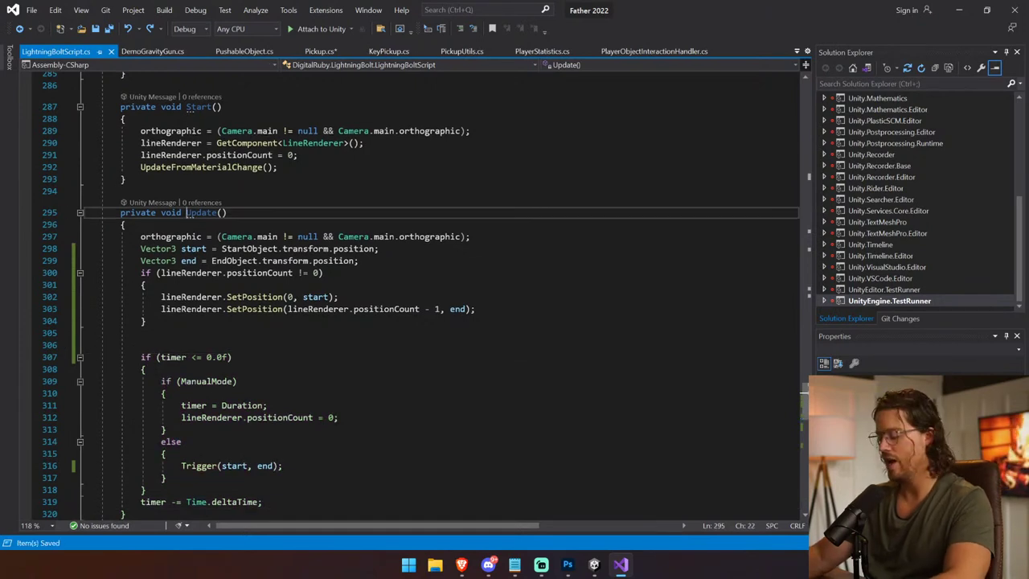
{"action": "type", "text": "Late"}
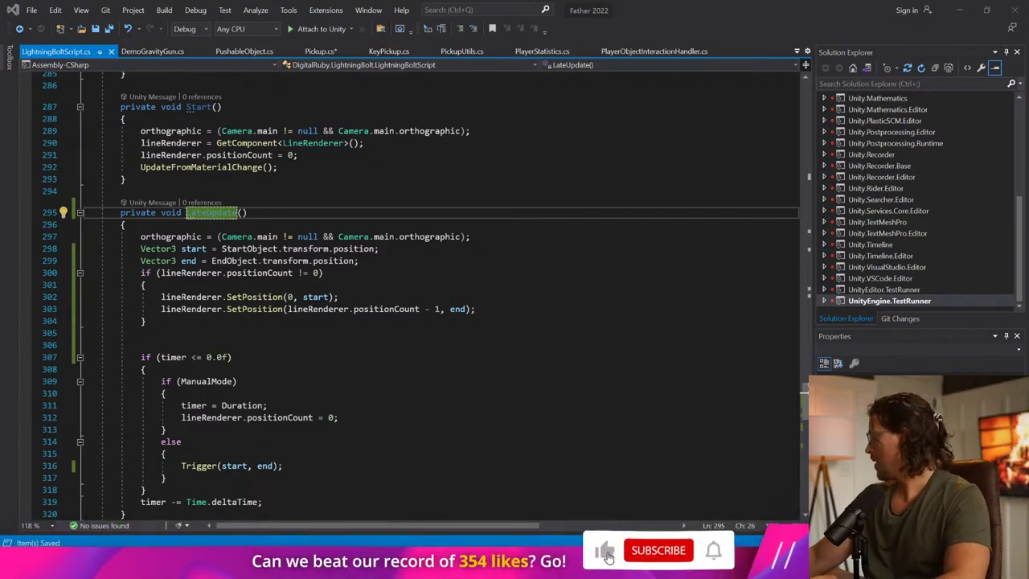
Step: Play the game in Unity and test the LateUpdate() lightning while carrying a barrel with the gravity gun
{"action": "key", "text": "alt+Tab"}
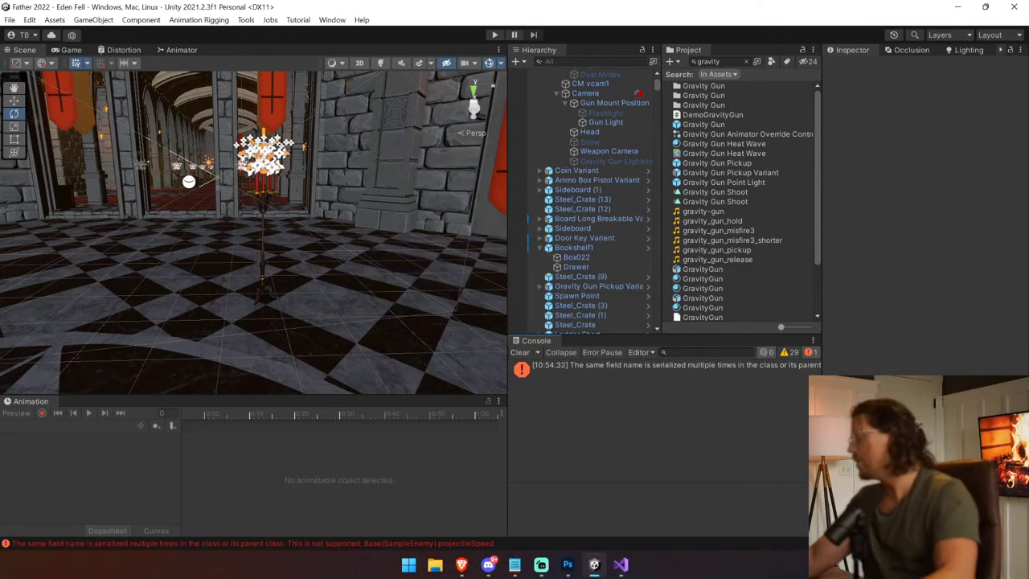
{"action": "key", "text": "ctrl+p"}
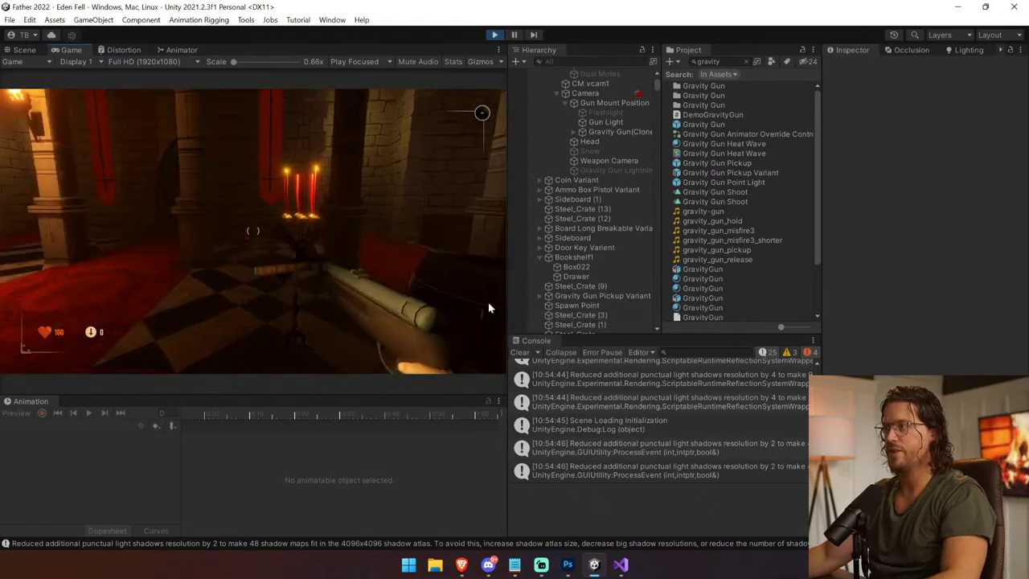
{"action": "left_click", "coordinate": [488, 303]}
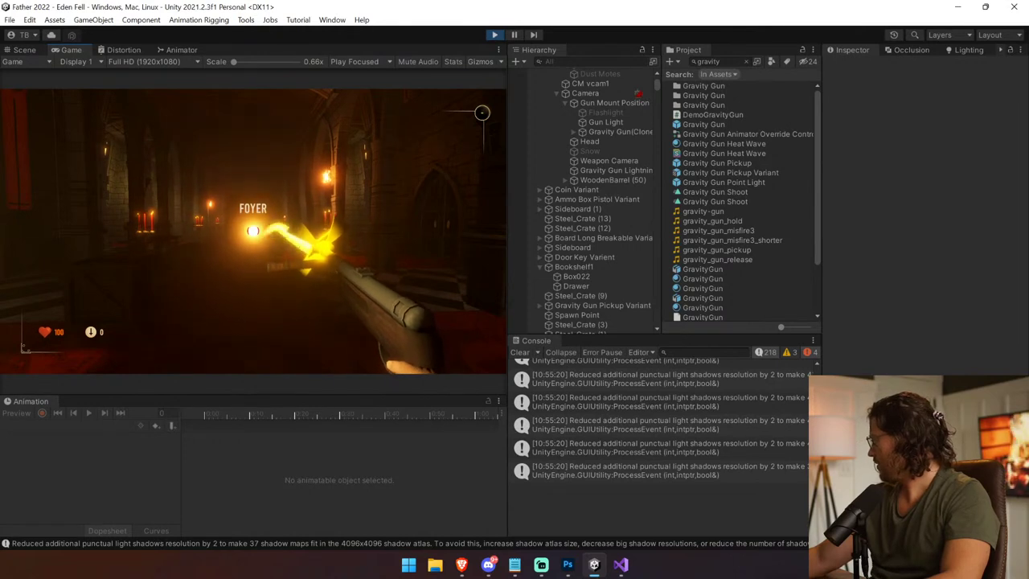
{"action": "key", "text": "ctrl+p"}
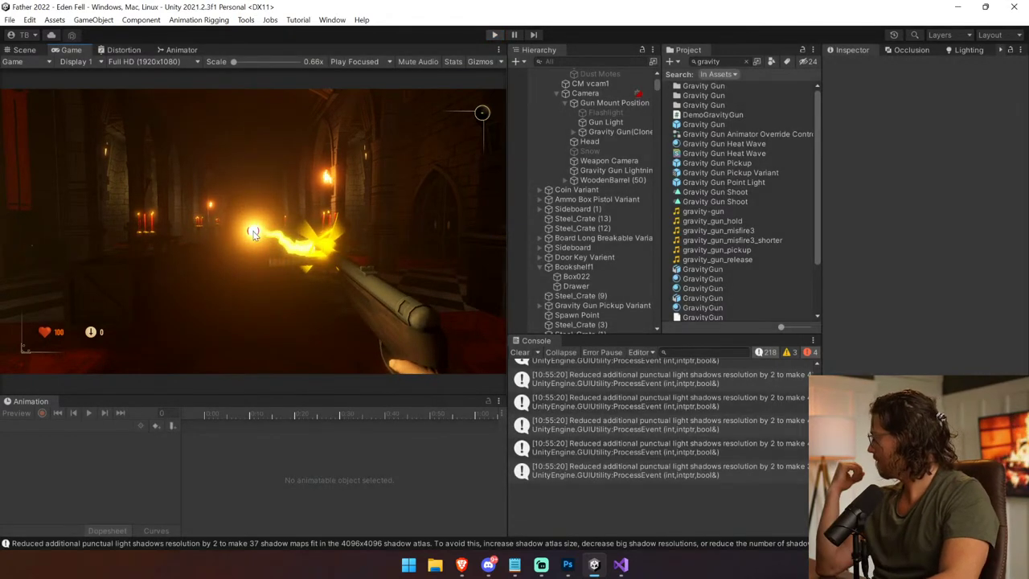
Step: In Visual Studio, cut the start and end Vector3 declarations and the positionCount != 0 block from LateUpdate()
{"action": "key", "text": "alt+Tab"}
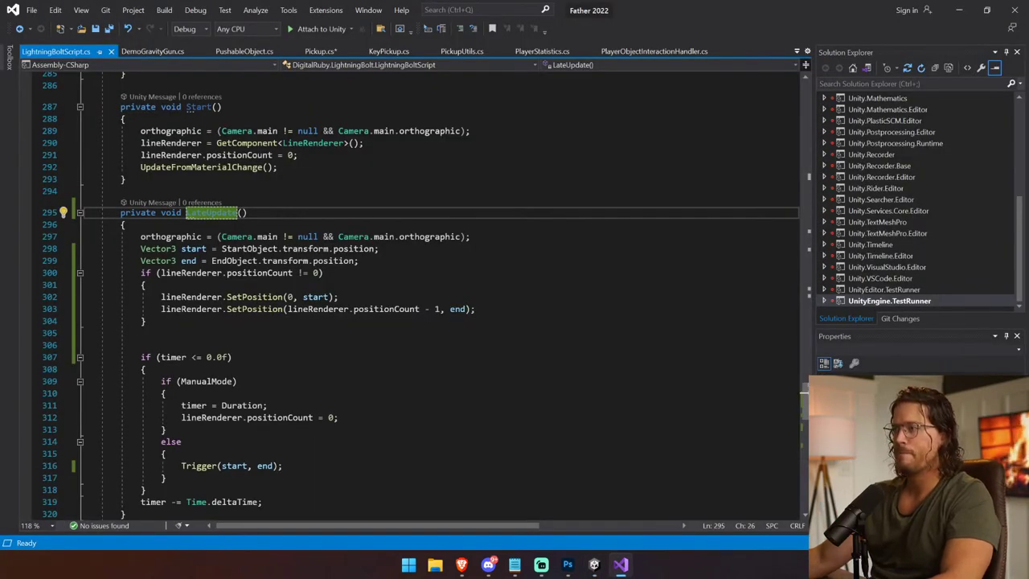
{"action": "left_click_drag", "start_coordinate": [147, 321], "coordinate": [136, 273]}
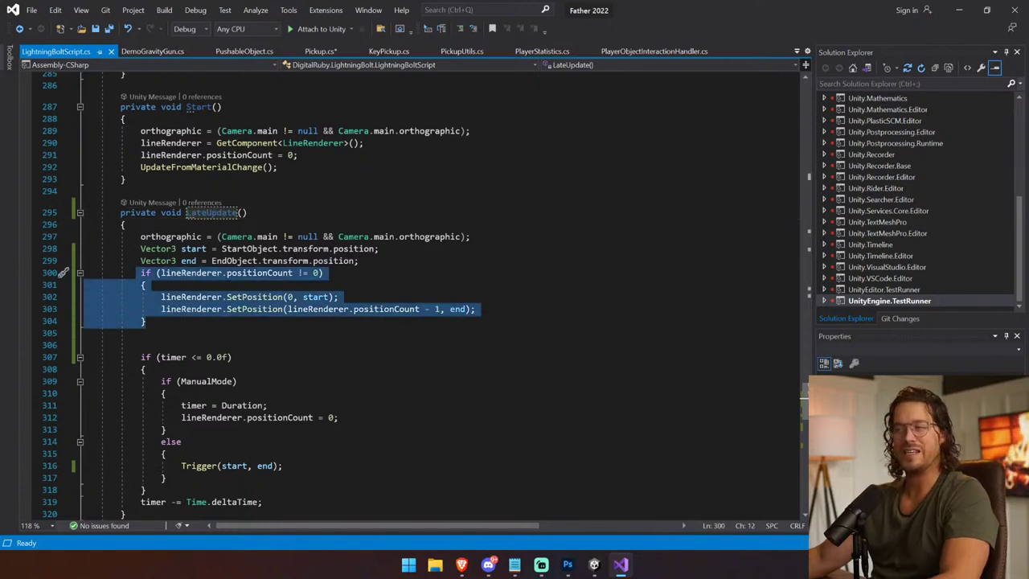
{"action": "left_click_drag", "start_coordinate": [136, 273], "coordinate": [125, 248]}
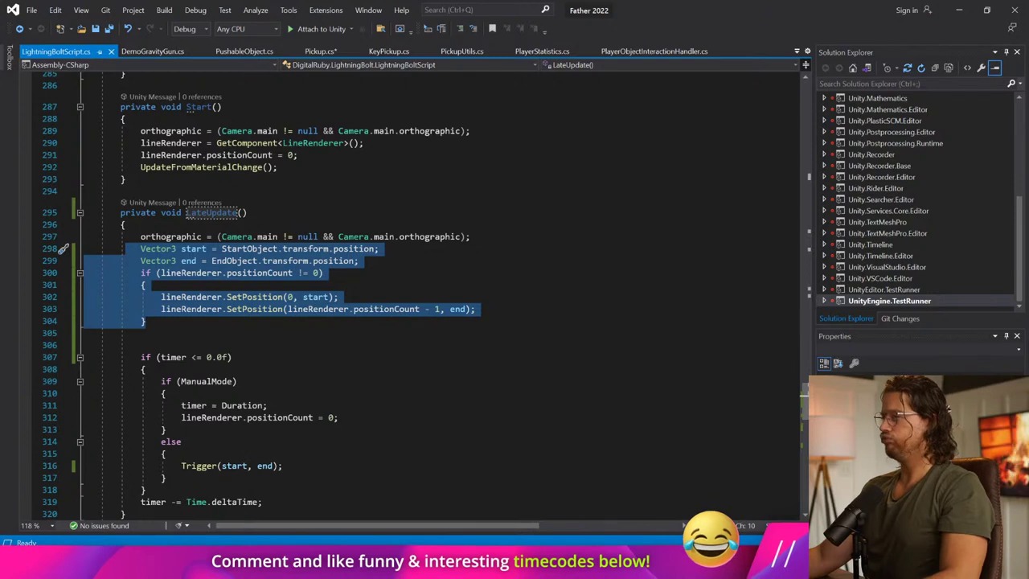
{"action": "scroll", "coordinate": [450, 246], "scroll_direction": "down", "scroll_amount": 2}
{"action": "key", "text": "ctrl+x"}
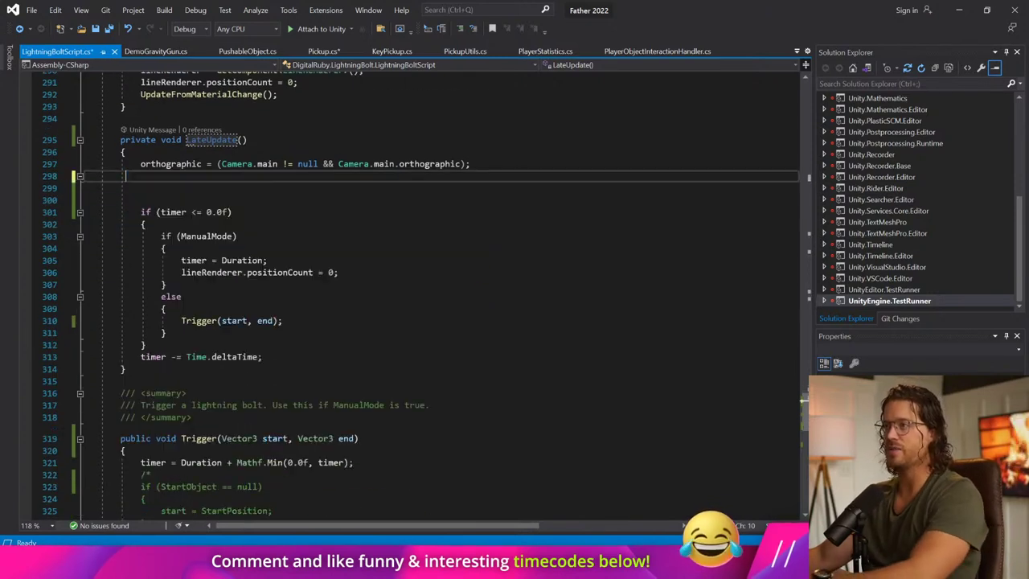
Step: Rename the LateUpdate() method back to Update()
{"action": "scroll", "coordinate": [213, 249], "scroll_direction": "up", "scroll_amount": 3}
{"action": "double_click", "coordinate": [213, 250]}
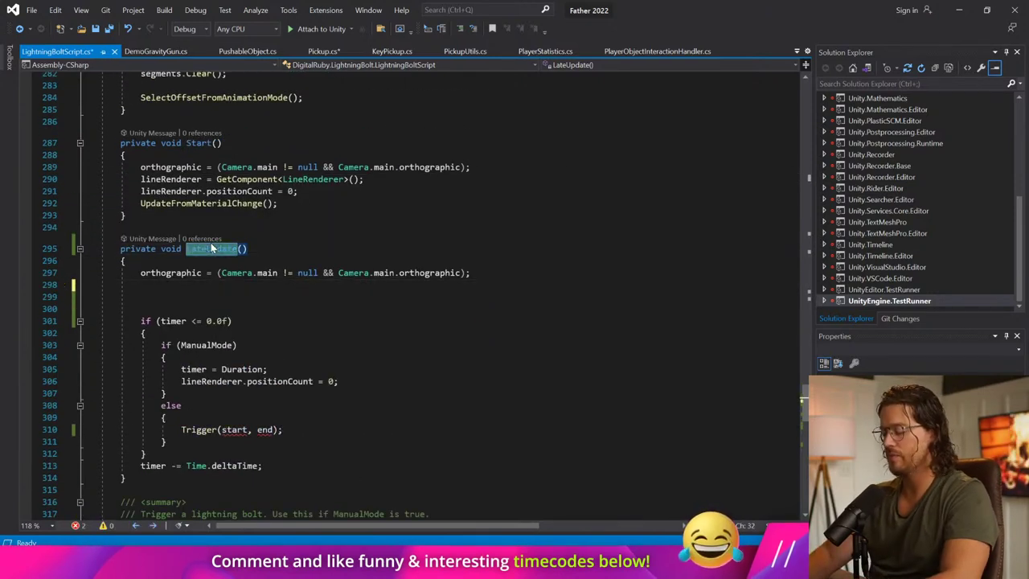
{"action": "type", "text": "Update"}
{"action": "scroll", "coordinate": [213, 249], "scroll_direction": "right", "scroll_amount": 1}
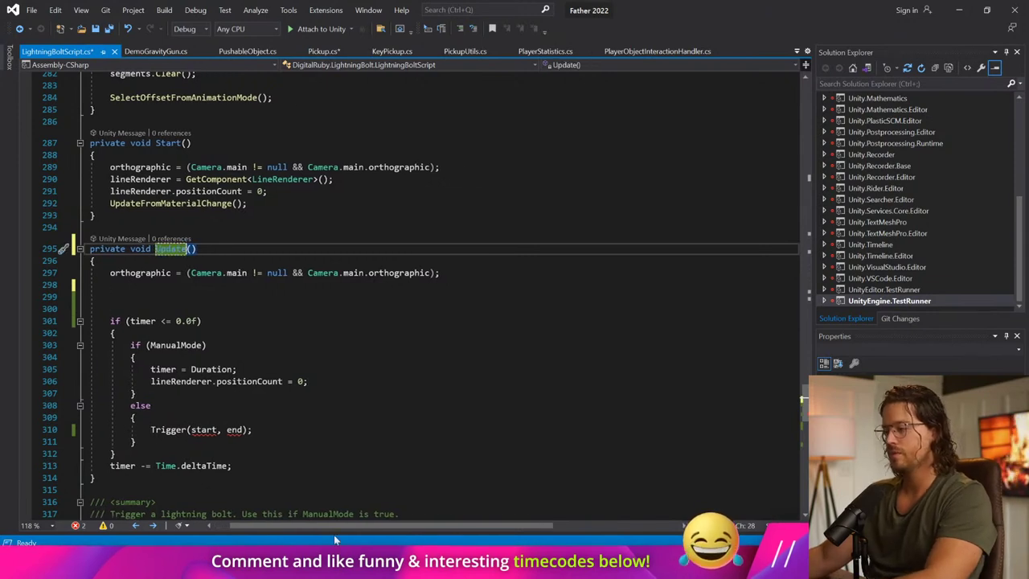
Step: Insert three blank lines above the Update() method to make room for a new method
{"action": "key", "text": "Home"}
{"action": "key", "text": "Return"}
{"action": "key", "text": "Return"}
{"action": "key", "text": "Return"}
{"action": "key", "text": "Up"}
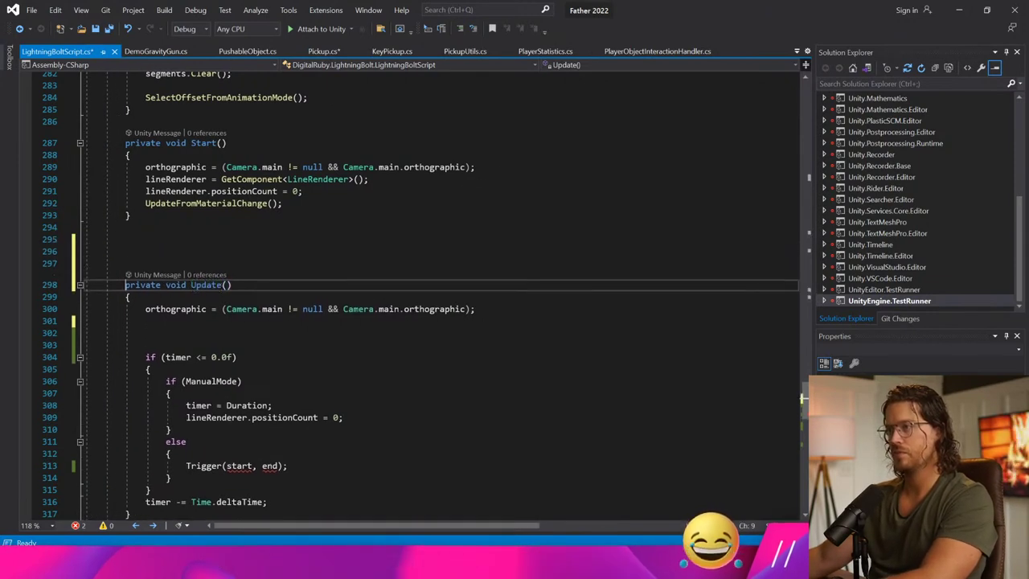
{"action": "key", "text": "ctrl+v"}
{"action": "left_click", "coordinate": [126, 239]}
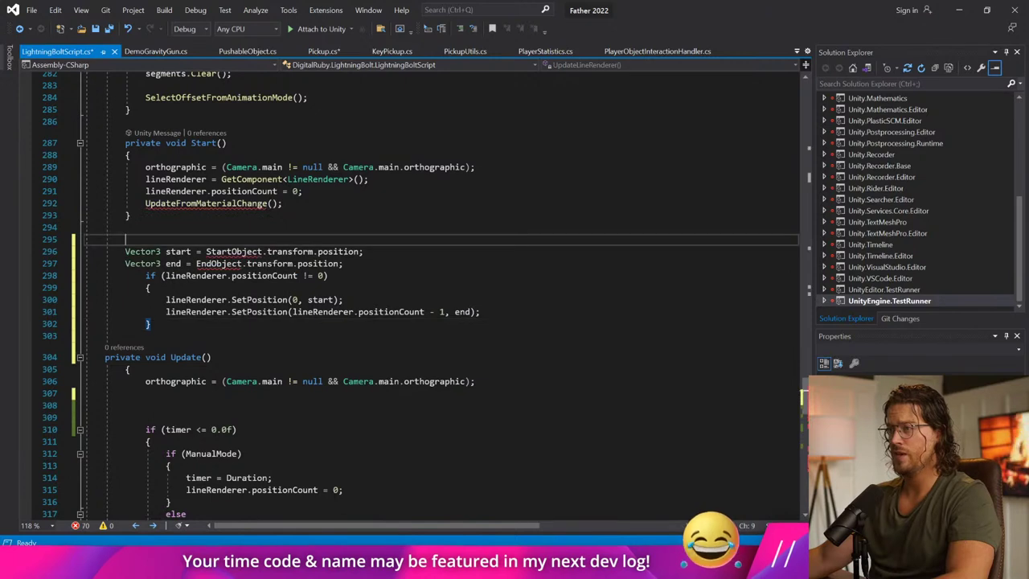
{"action": "key", "text": "ctrl+z"}
{"action": "key", "text": "ctrl+z"}
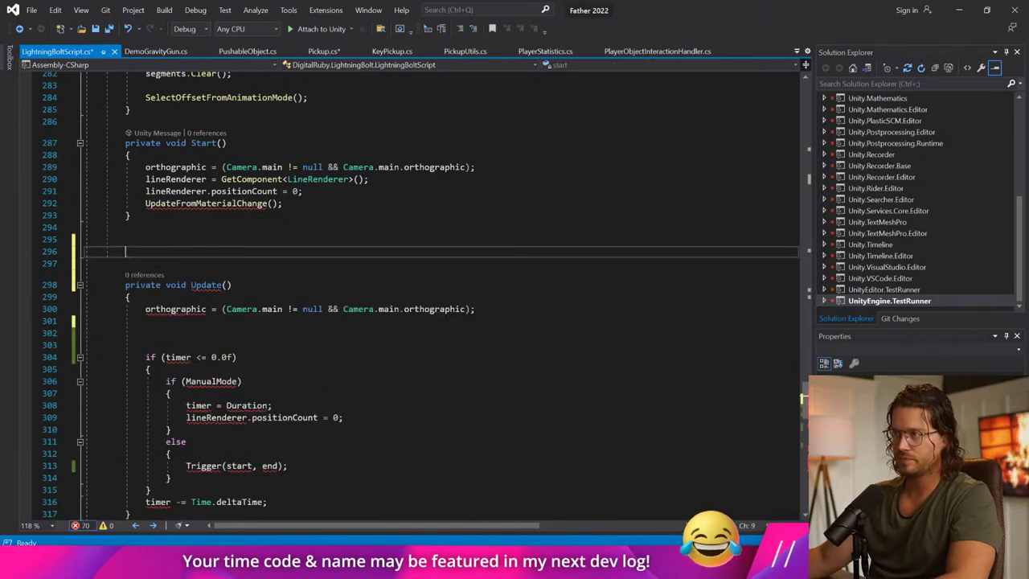
Step: Create a private void FixedUppdate() method above Update() containing the cut start/end declarations and positionCount != 0 block, and save the script
{"action": "type", "text": "private void "}
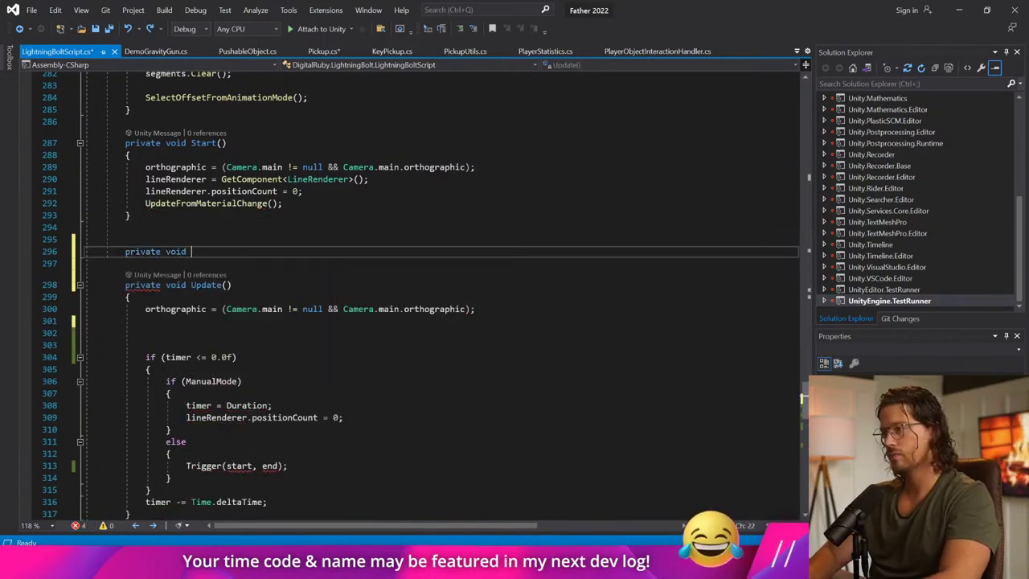
{"action": "type", "text": "F"}
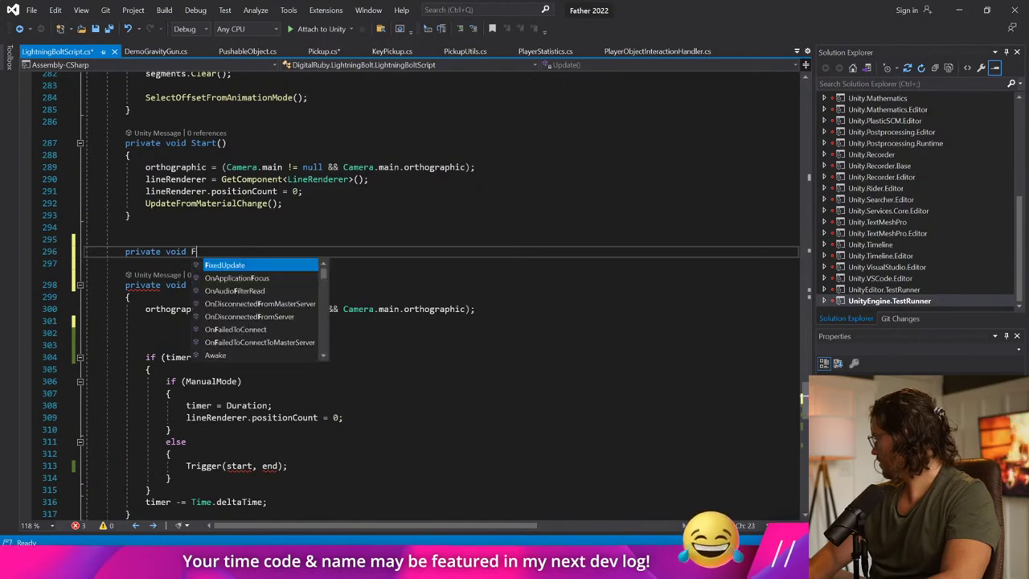
{"action": "type", "text": "ixedUppdate() {"}
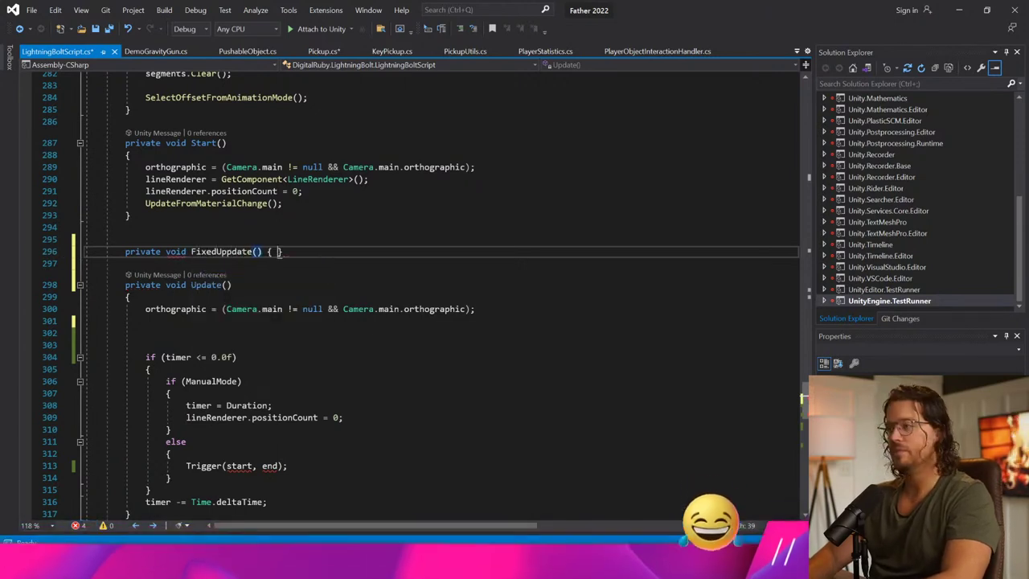
{"action": "key", "text": "Return"}
{"action": "key", "text": "ctrl+v"}
{"action": "key", "text": "ctrl+s"}
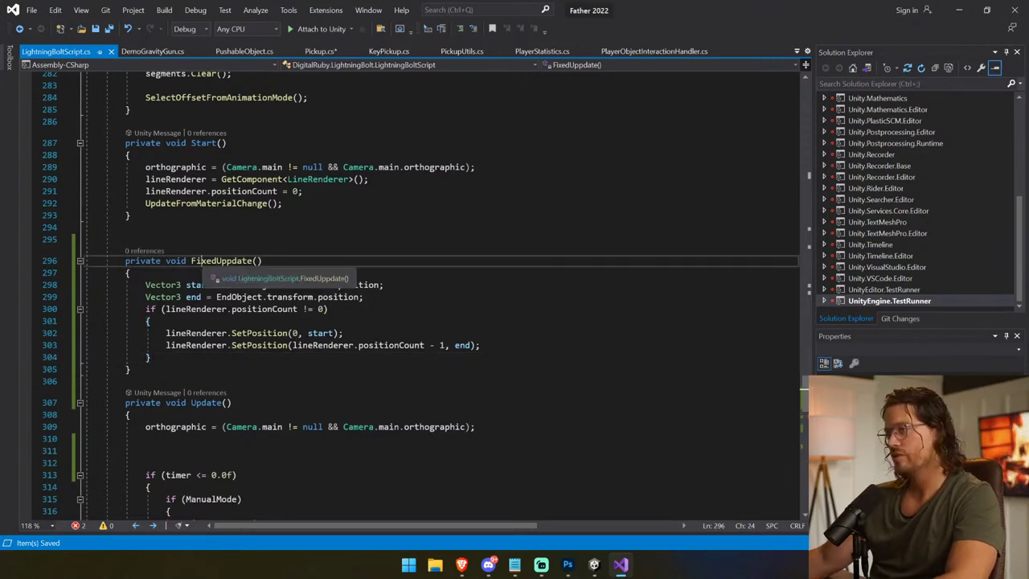
Step: Rename the FixedUppdate() method to LateUpdate() and save the script
{"action": "double_click", "coordinate": [225, 260]}
{"action": "type", "text": "L"}
{"action": "type", "text": "ateUpdate"}
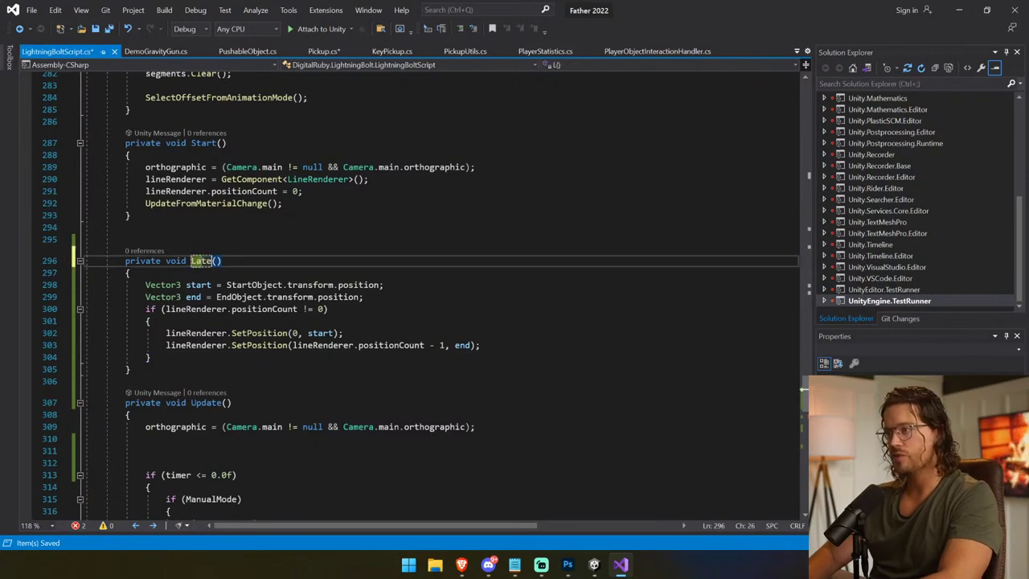
{"action": "left_click", "coordinate": [455, 345]}
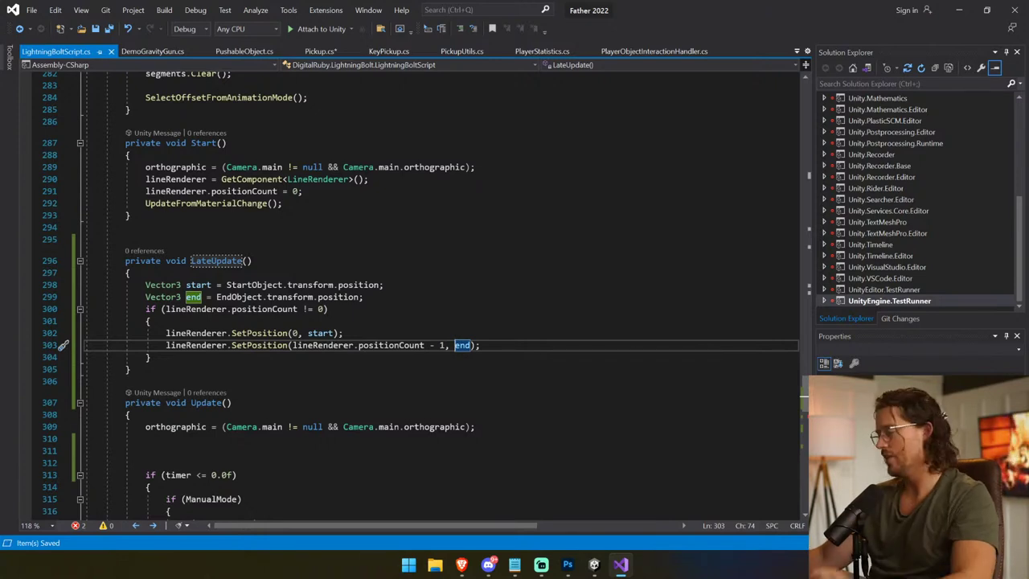
{"action": "double_click", "coordinate": [229, 262]}
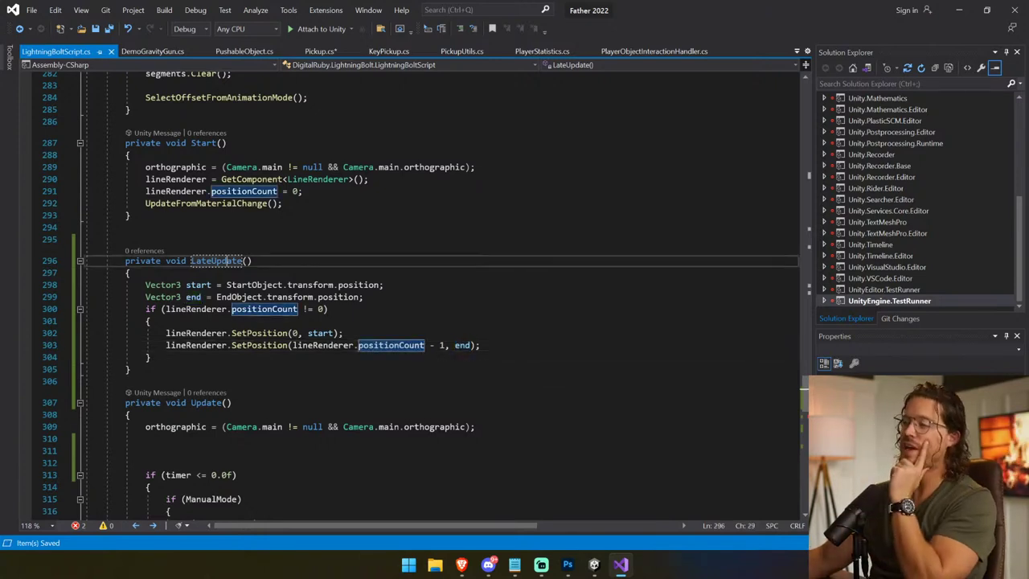
{"action": "key", "text": "End"}
{"action": "left_click_drag", "start_coordinate": [252, 273], "coordinate": [251, 369]}
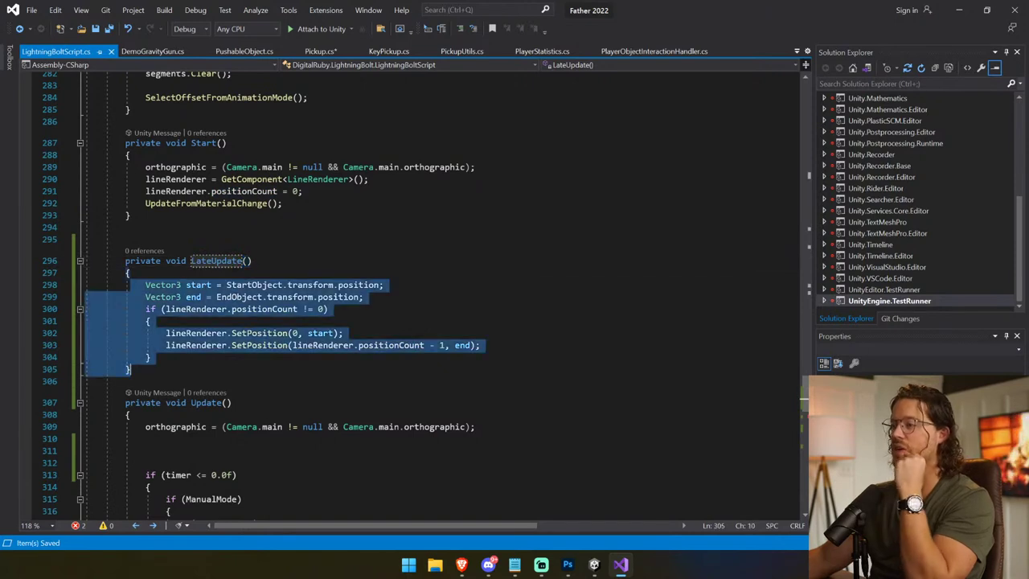
{"action": "left_click", "coordinate": [252, 345]}
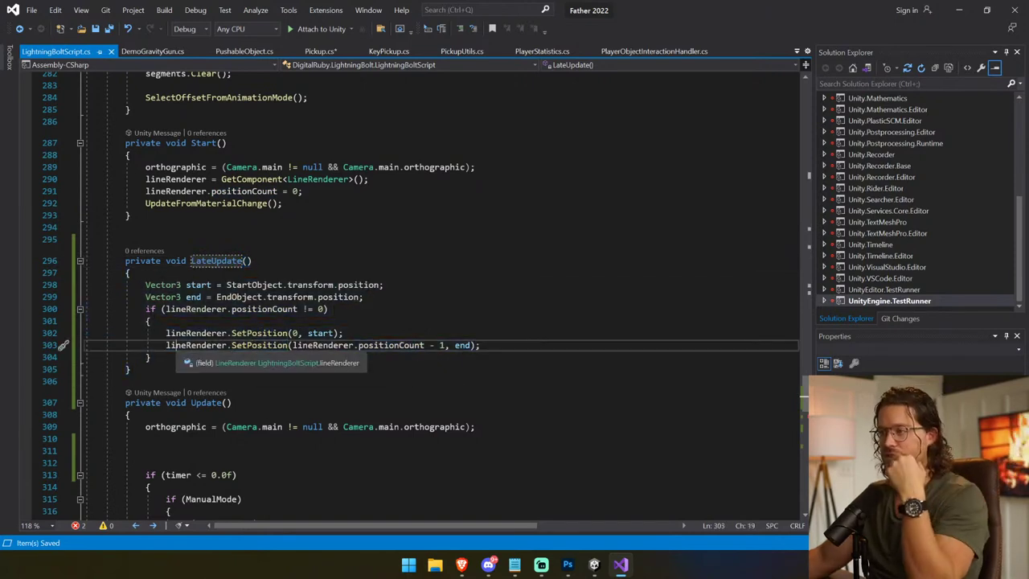
{"action": "left_click_drag", "start_coordinate": [145, 284], "coordinate": [203, 345]}
{"action": "left_click", "coordinate": [126, 381]}
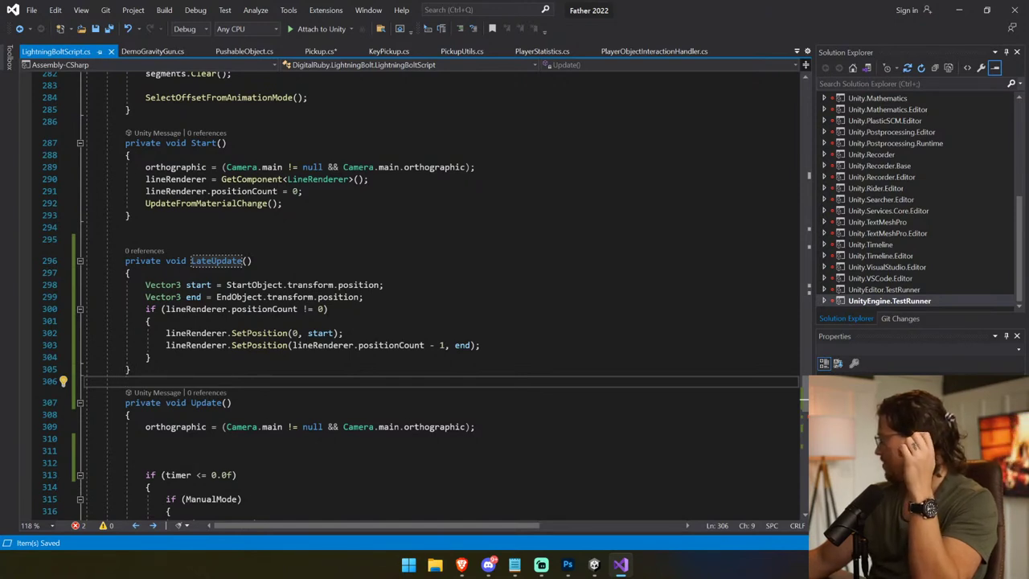
Step: Remove the start and end Vector3 declarations and the leftover blank line from LateUpdate()
{"action": "left_click_drag", "start_coordinate": [146, 284], "coordinate": [363, 296]}
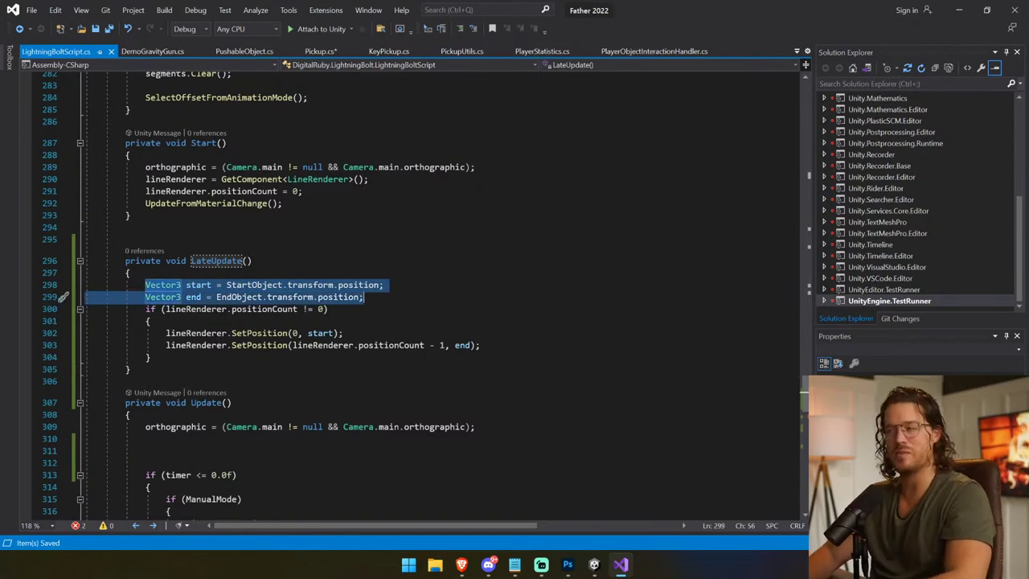
{"action": "key", "text": "BackSpace"}
{"action": "left_click_drag", "start_coordinate": [145, 284], "coordinate": [36, 287]}
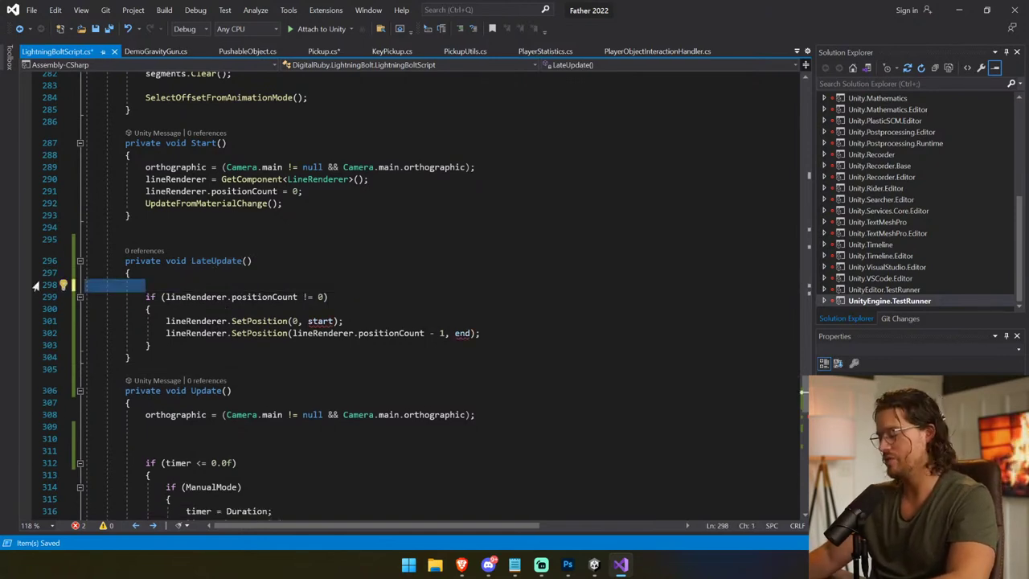
{"action": "key", "text": "BackSpace"}
{"action": "key", "text": "BackSpace"}
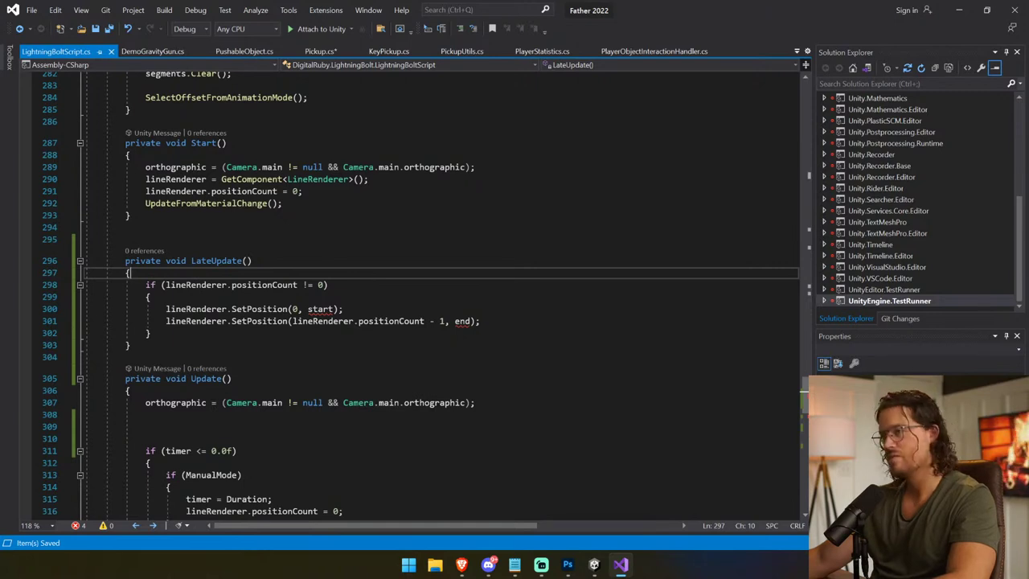
Step: Remove the private modifier from the LateUpdate() method
{"action": "double_click", "coordinate": [143, 261]}
{"action": "key", "text": "BackSpace"}
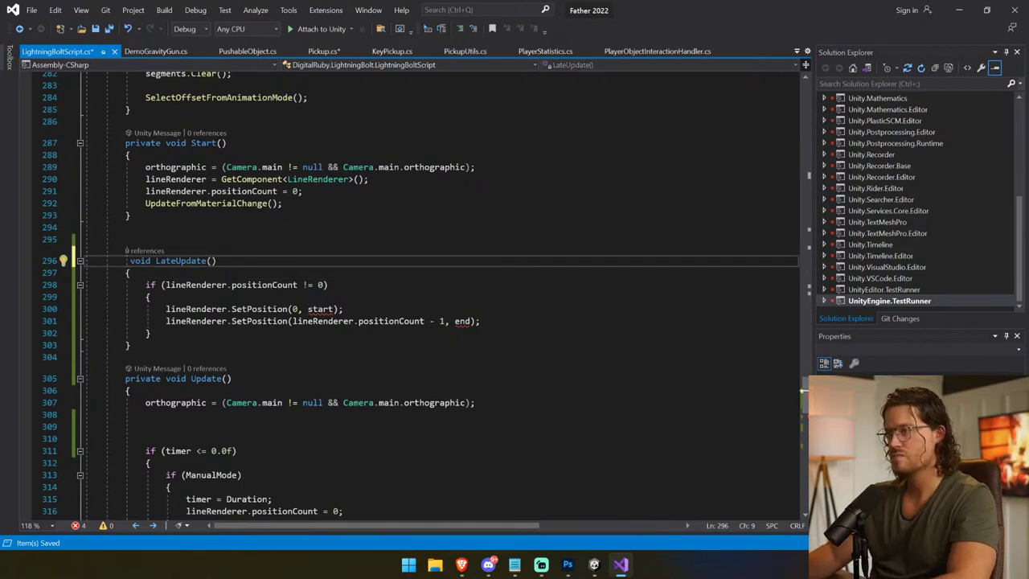
{"action": "key", "text": "Delete"}
{"action": "scroll", "coordinate": [440, 293], "scroll_direction": "right", "scroll_amount": 1}
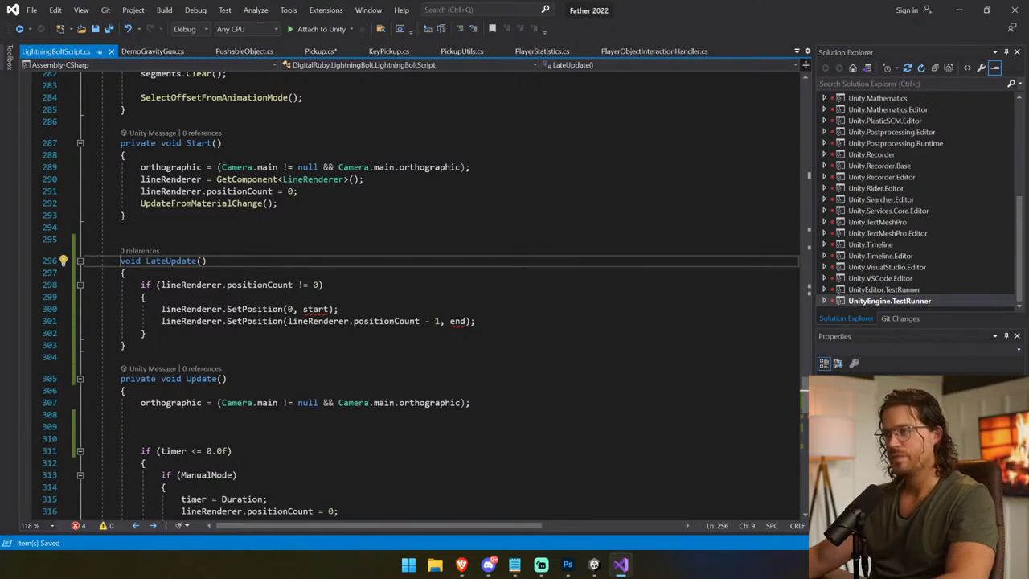
Step: Paste the start and end declarations back above the positionCount check in LateUpdate()
{"action": "left_click", "coordinate": [140, 284]}
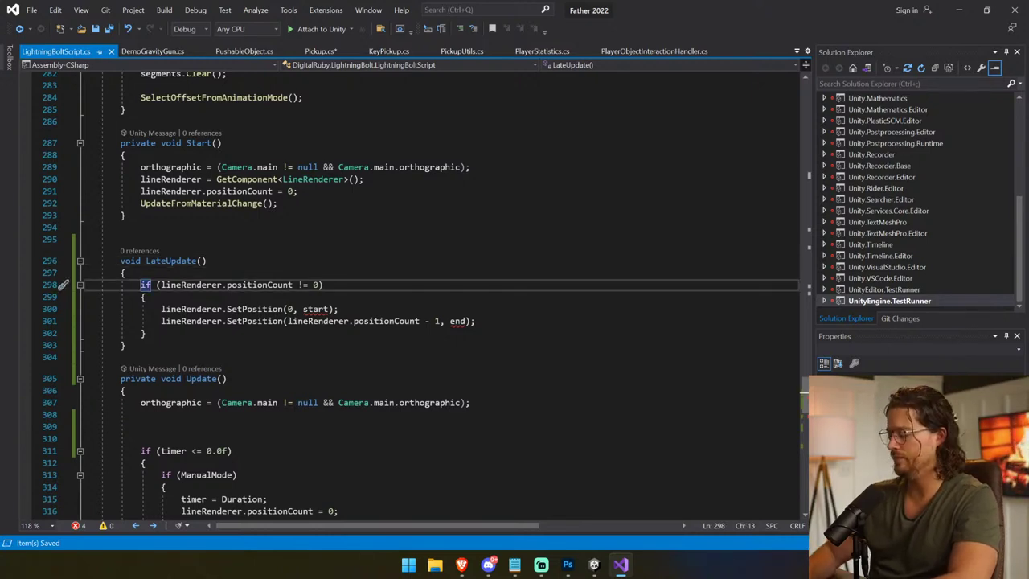
{"action": "key", "text": "Return"}
{"action": "key", "text": "Return"}
{"action": "key", "text": "Up"}
{"action": "key", "text": "ctrl+v"}
Step: Examine how UpdateLineRenderer(), Trigger() and Update() use the lightning's start and end positions
{"action": "key", "text": "ctrl+a"}
{"action": "scroll", "coordinate": [454, 426], "scroll_direction": "up", "scroll_amount": 11}
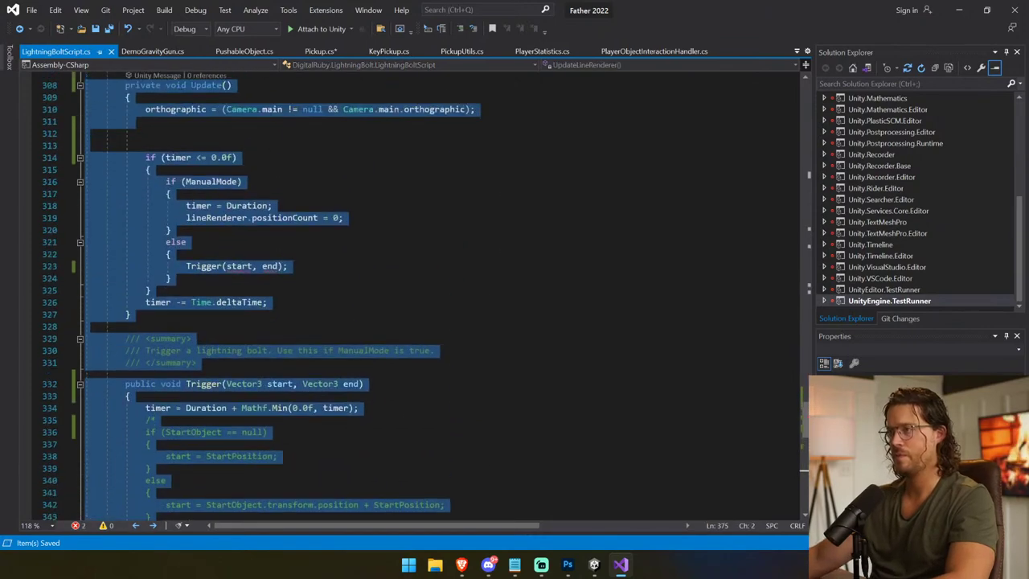
{"action": "scroll", "coordinate": [262, 218], "scroll_direction": "up", "scroll_amount": 20}
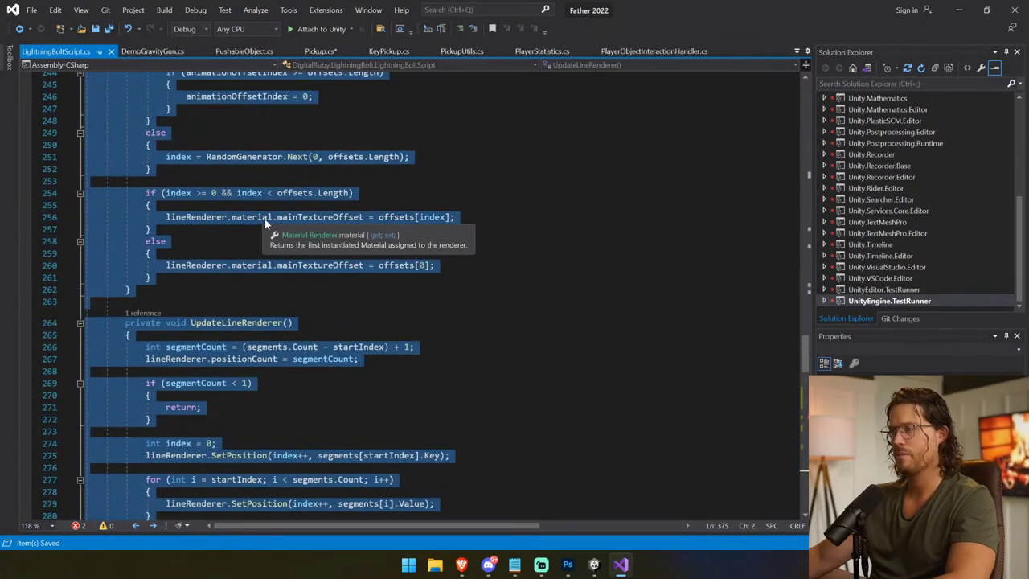
{"action": "scroll", "coordinate": [290, 249], "scroll_direction": "up", "scroll_amount": 1}
{"action": "left_click", "coordinate": [129, 370]}
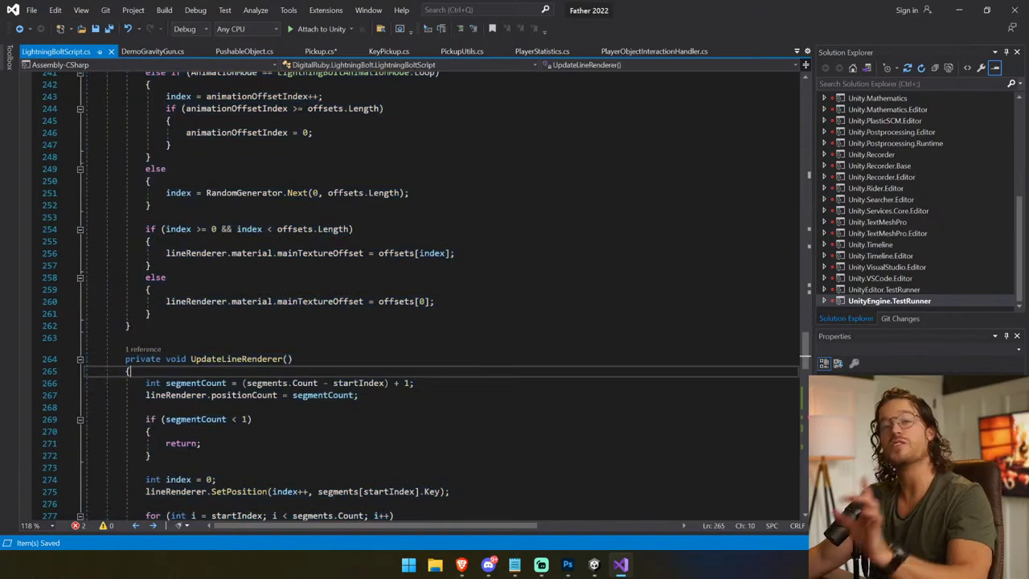
{"action": "scroll", "coordinate": [443, 296], "scroll_direction": "up", "scroll_amount": 13}
{"action": "scroll", "coordinate": [442, 295], "scroll_direction": "down", "scroll_amount": 7}
{"action": "scroll", "coordinate": [442, 296], "scroll_direction": "down", "scroll_amount": 20}
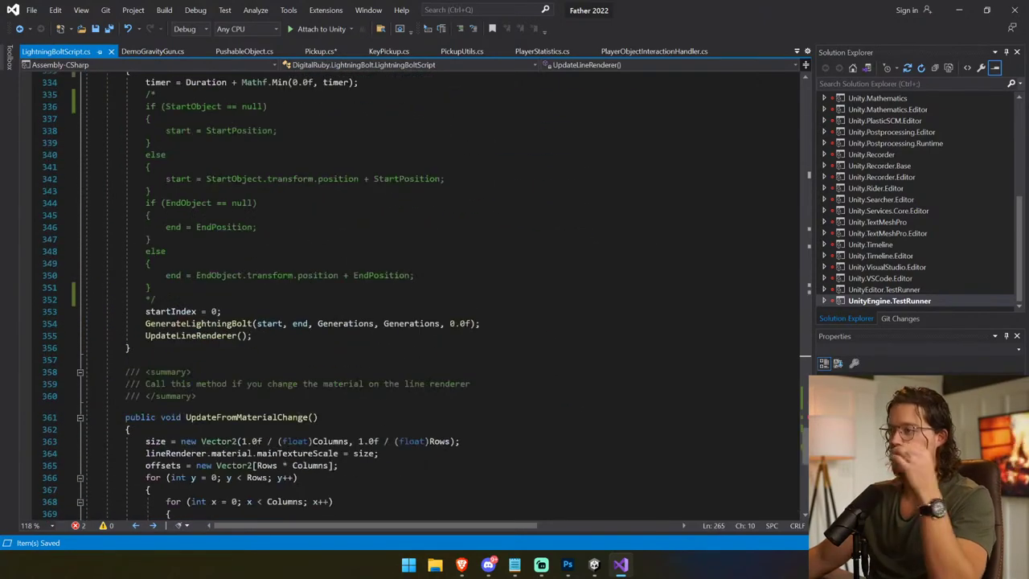
{"action": "scroll", "coordinate": [442, 296], "scroll_direction": "up", "scroll_amount": 15}
{"action": "left_click", "coordinate": [191, 375]}
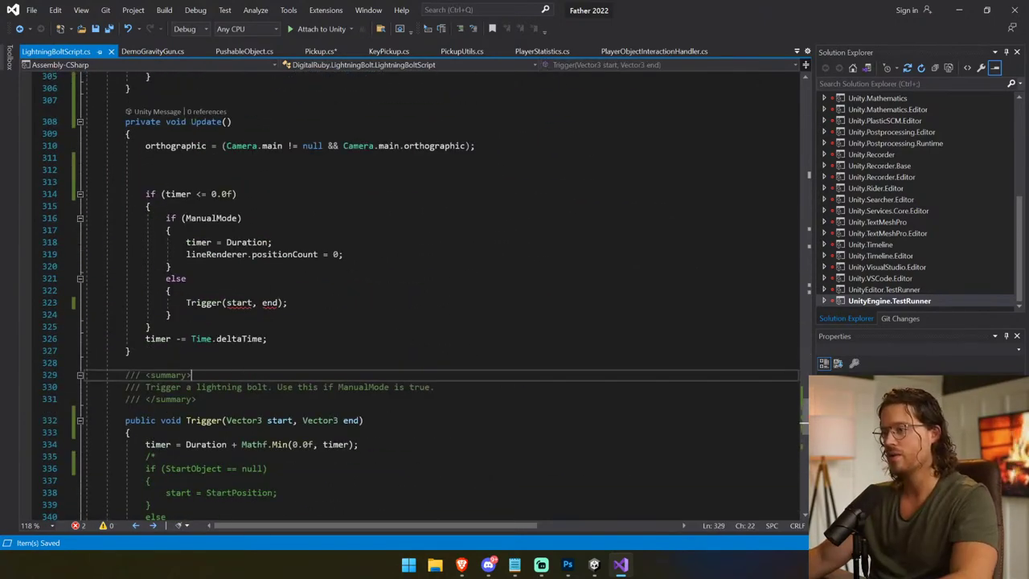
Step: Undo the pasted declarations and added blank lines in LateUpdate()
{"action": "key", "text": "ctrl+z"}
{"action": "key", "text": "ctrl+z"}
{"action": "key", "text": "ctrl+z"}
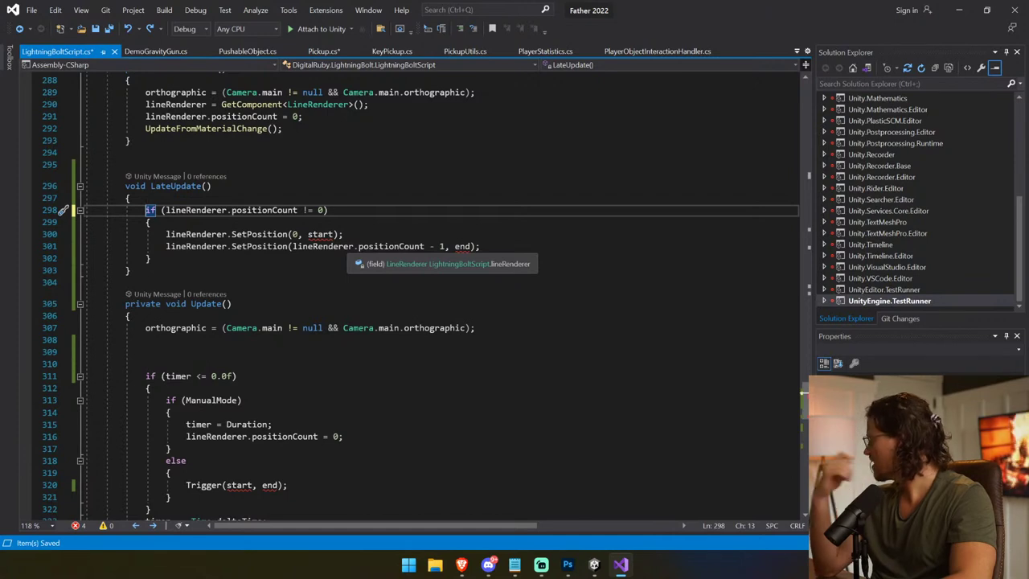
Step: Put the private modifier back in front of void LateUpdate() and save the script
{"action": "left_click", "coordinate": [126, 186]}
{"action": "type", "text": "private"}
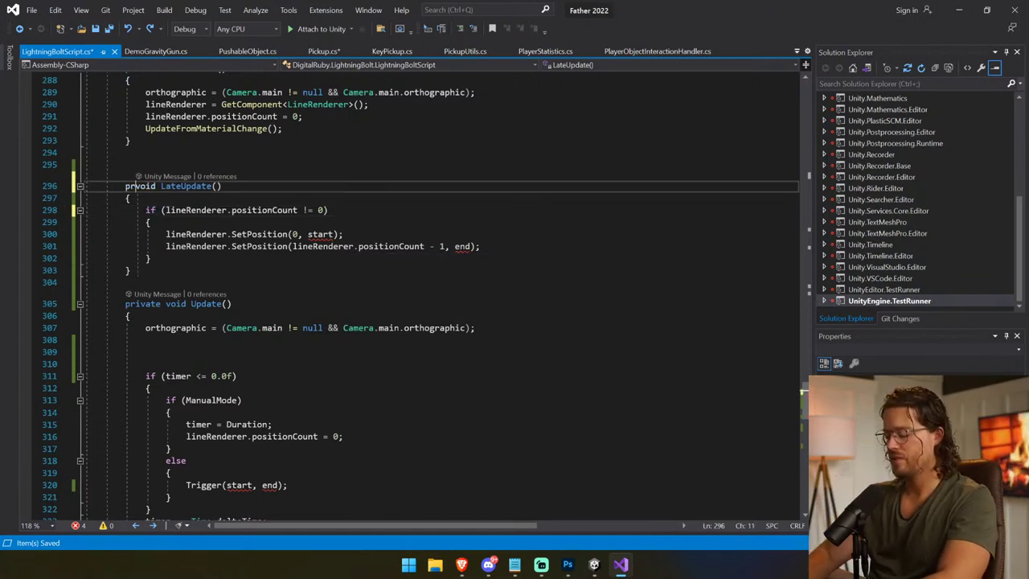
{"action": "key", "text": "ctrl+s"}
Step: Examine the start and end references in LateUpdate()'s SetPosition calls and Update()'s Trigger call
{"action": "key", "text": "Down"}
{"action": "key", "text": "Down"}
{"action": "key", "text": "Down"}
{"action": "double_click", "coordinate": [320, 234]}
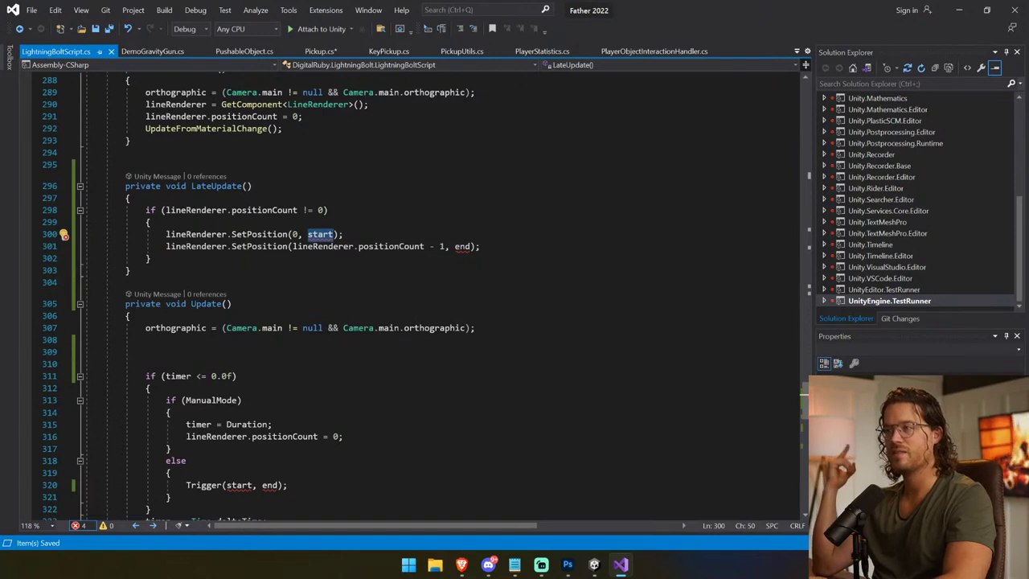
{"action": "left_click", "coordinate": [130, 339]}
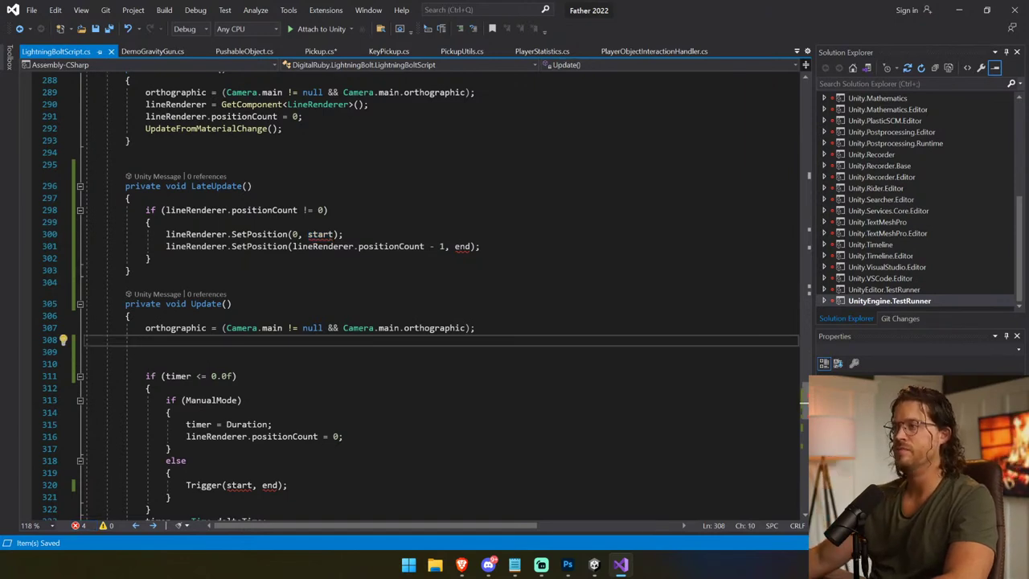
{"action": "scroll", "coordinate": [442, 298], "scroll_direction": "down", "scroll_amount": 5}
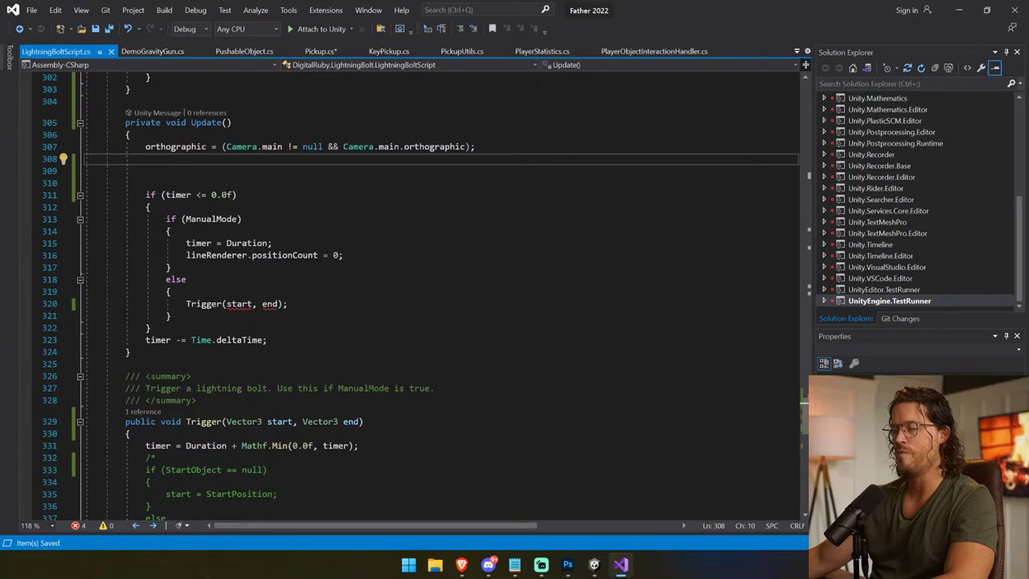
{"action": "scroll", "coordinate": [221, 180], "scroll_direction": "up", "scroll_amount": 3}
Step: Undo the recent edits back to the FixedUppdate() method with its start and end declarations
{"action": "key", "text": "ctrl+z"}
{"action": "key", "text": "ctrl+z"}
{"action": "key", "text": "ctrl+z"}
{"action": "key", "text": "ctrl+z"}
{"action": "key", "text": "ctrl+z"}
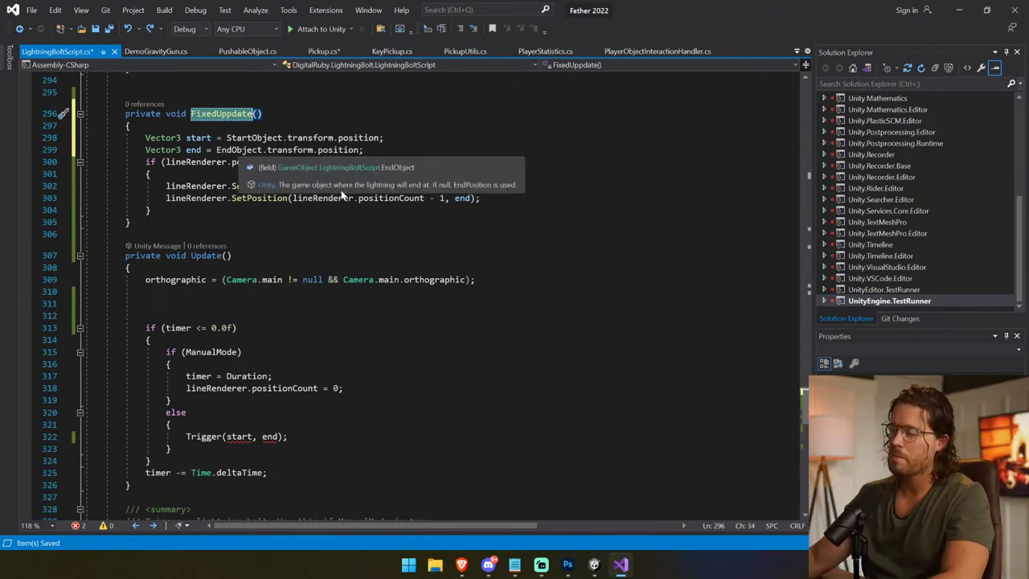
Step: Copy the start and end Vector3 declarations from FixedUppdate() into Update(), below the orthographic line
{"action": "left_click_drag", "start_coordinate": [364, 149], "coordinate": [135, 138]}
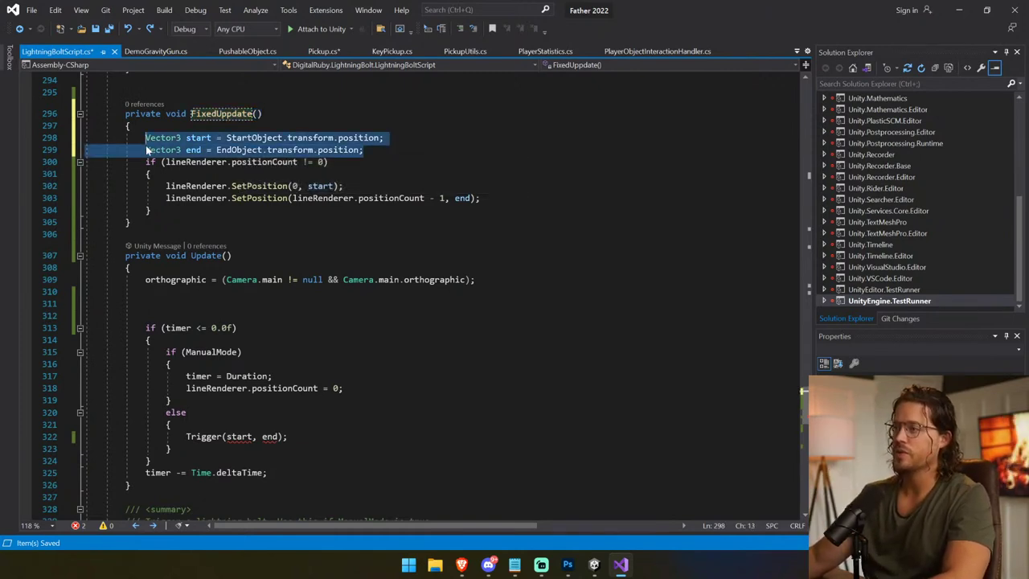
{"action": "key", "text": "ctrl+c"}
{"action": "left_click", "coordinate": [129, 291]}
{"action": "key", "text": "ctrl+v"}
Step: Turn the two copied lines in Update() into plain start and end assignments by removing their Vector3 types and leading spaces
{"action": "double_click", "coordinate": [150, 295]}
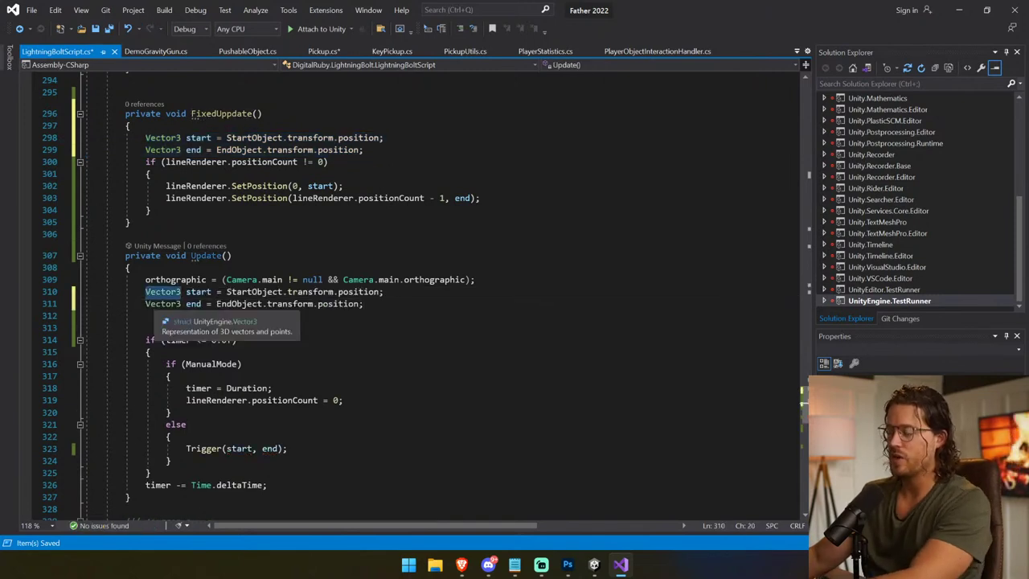
{"action": "key", "text": "BackSpace"}
{"action": "double_click", "coordinate": [158, 304]}
{"action": "key", "text": "BackSpace"}
{"action": "left_click", "coordinate": [147, 305]}
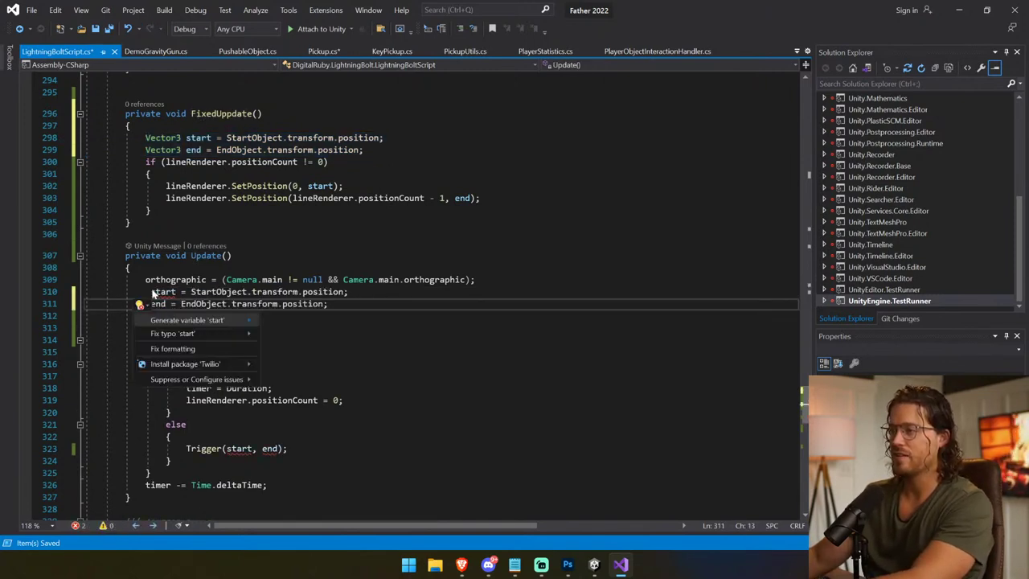
{"action": "left_click", "coordinate": [151, 292]}
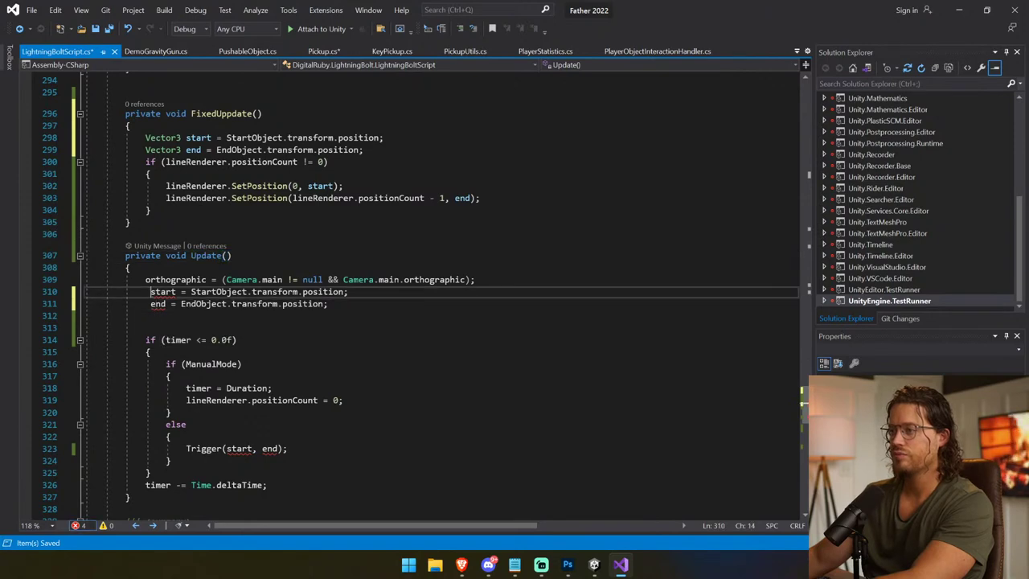
{"action": "key", "text": "BackSpace"}
{"action": "left_click", "coordinate": [152, 304]}
{"action": "key", "text": "BackSpace"}
{"action": "scroll", "coordinate": [440, 295], "scroll_direction": "up", "scroll_amount": 11}
{"action": "scroll", "coordinate": [440, 296], "scroll_direction": "down", "scroll_amount": 8}
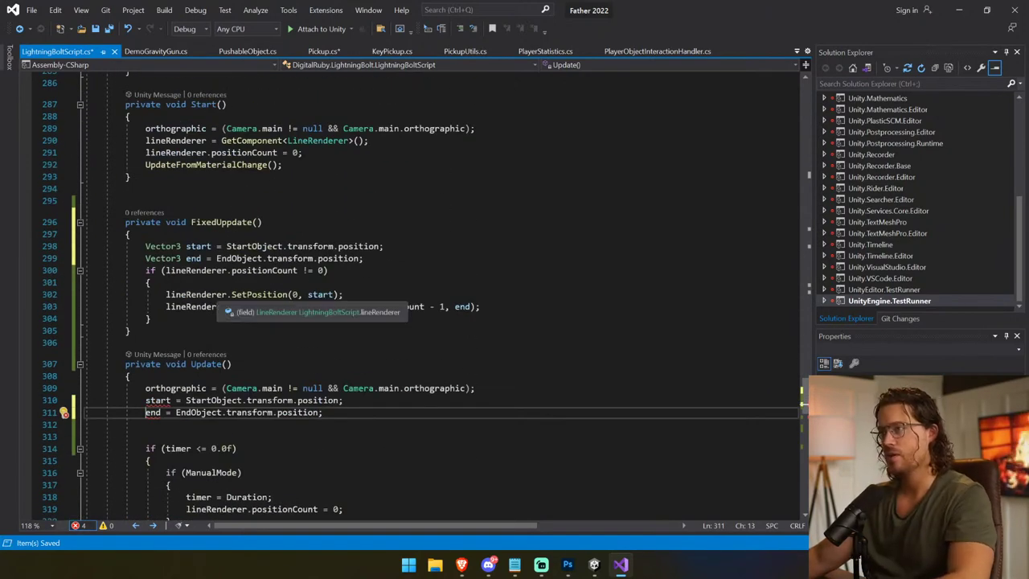
Step: Declare a Vector3 field named start below EndPosition in the LightningBoltScript class
{"action": "key", "text": "ctrl+s"}
{"action": "scroll", "coordinate": [321, 306], "scroll_direction": "up", "scroll_amount": 20}
{"action": "scroll", "coordinate": [402, 289], "scroll_direction": "up", "scroll_amount": 20}
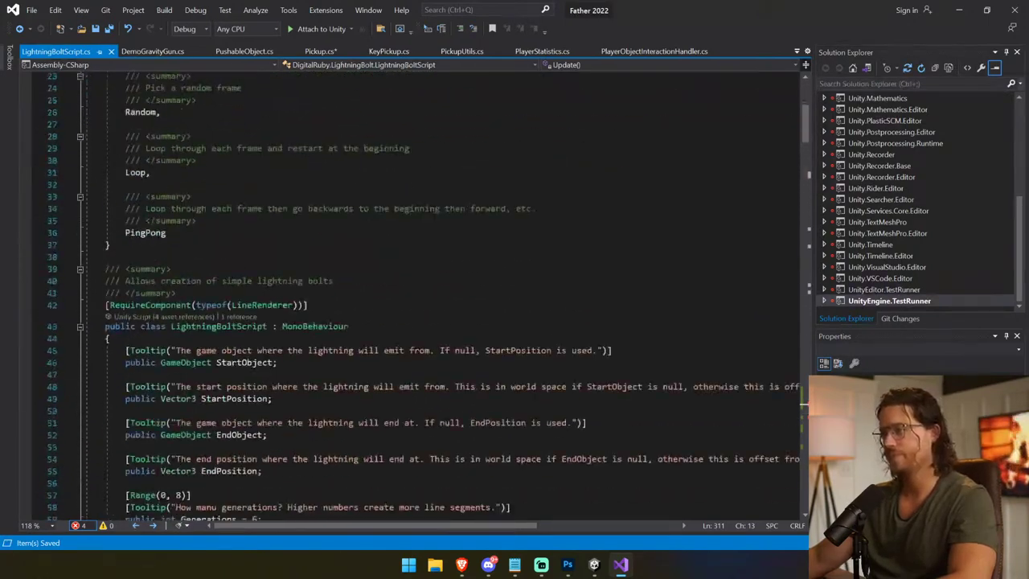
{"action": "scroll", "coordinate": [402, 290], "scroll_direction": "down", "scroll_amount": 9}
{"action": "scroll", "coordinate": [402, 290], "scroll_direction": "up", "scroll_amount": 2}
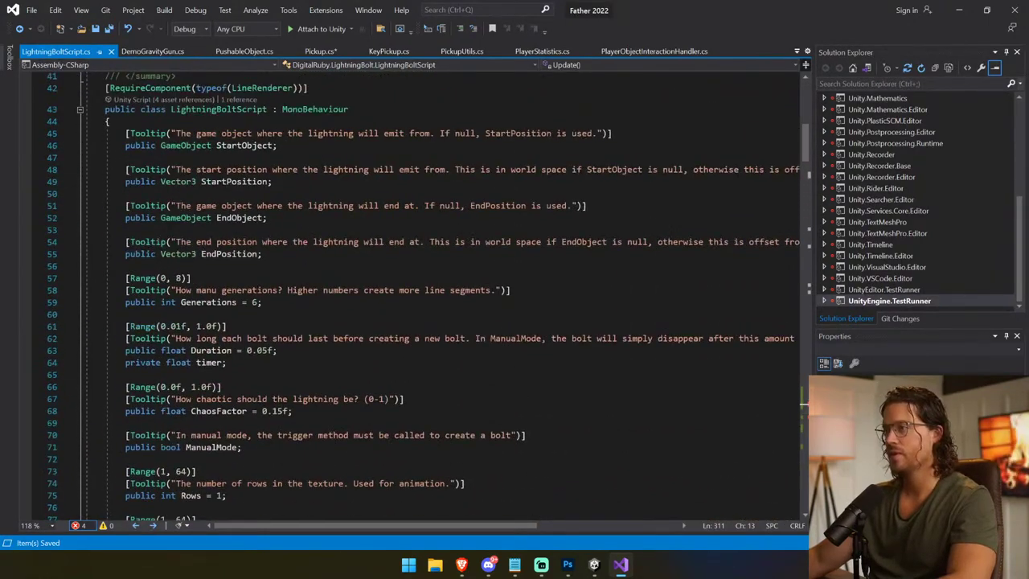
{"action": "left_click", "coordinate": [262, 254]}
{"action": "key", "text": "Return"}
{"action": "key", "text": "Return"}
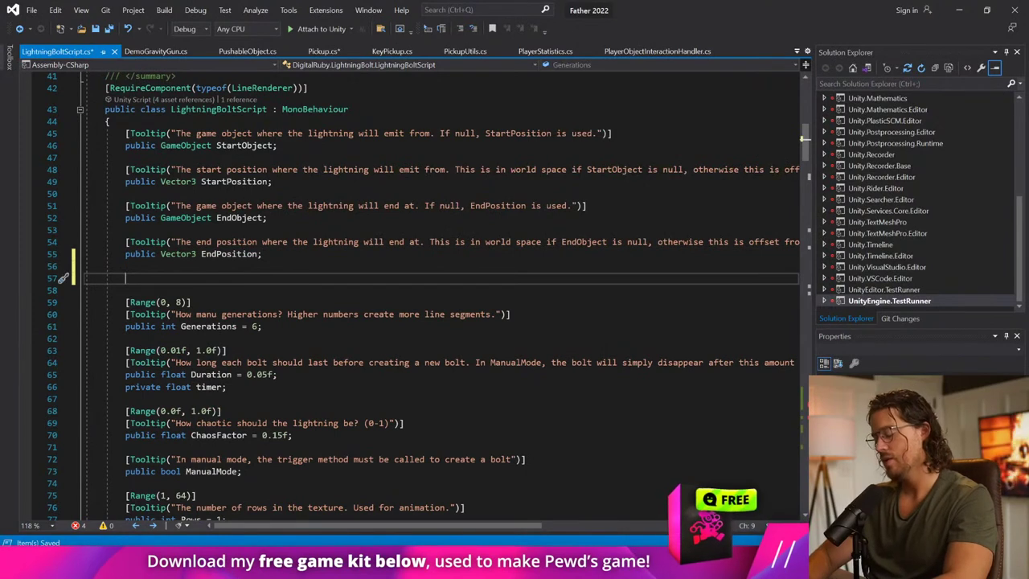
{"action": "type", "text": "Vec"}
{"action": "key", "text": "BackSpace"}
{"action": "key", "text": "BackSpace"}
{"action": "key", "text": "BackSpace"}
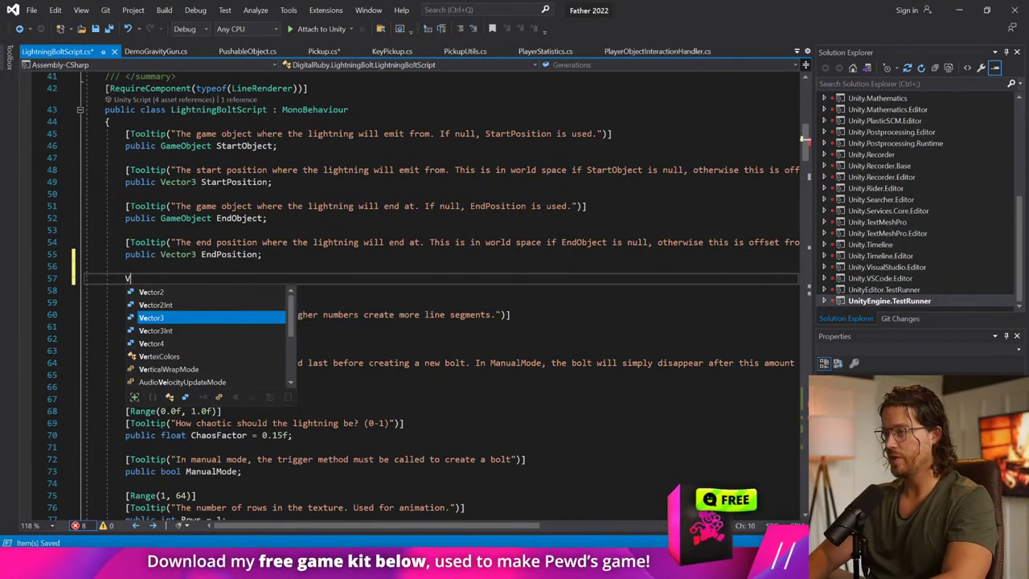
{"action": "type", "text": "Vector3"}
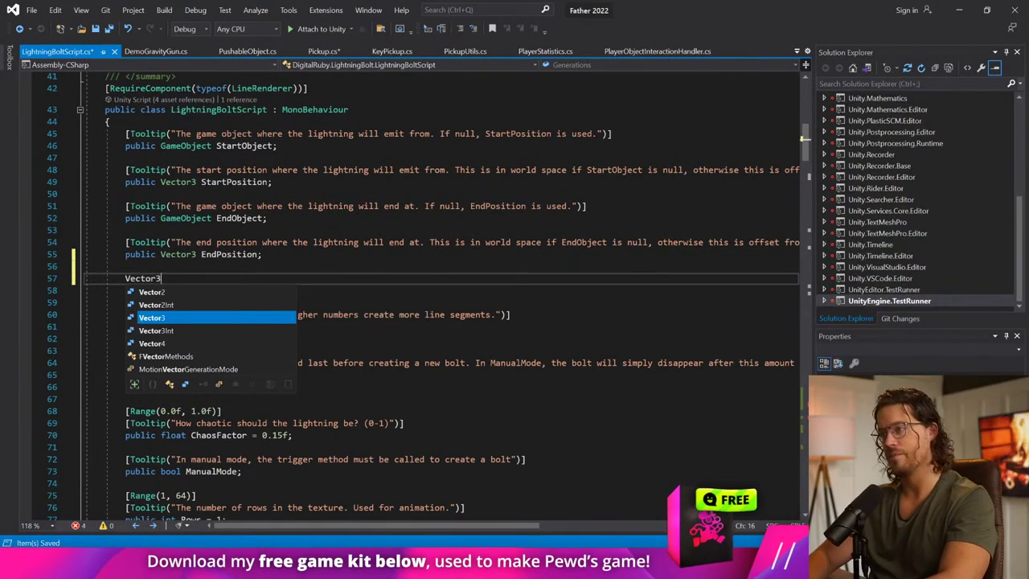
{"action": "type", "text": " start;"}
{"action": "key", "text": "Return"}
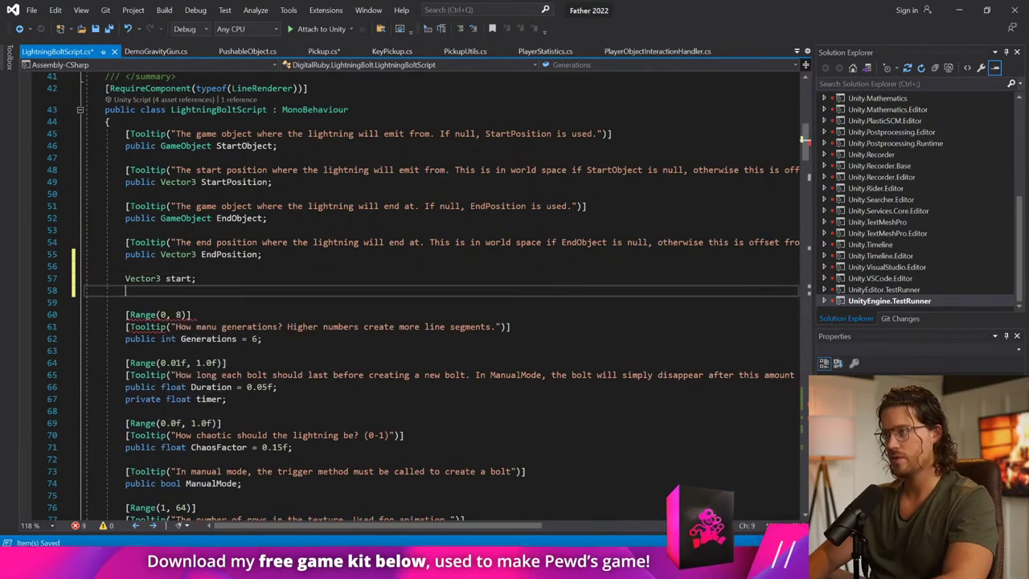
Step: Declare a Vector3 field named end directly below the start field and save the script
{"action": "type", "text": "Vector3 end;"}
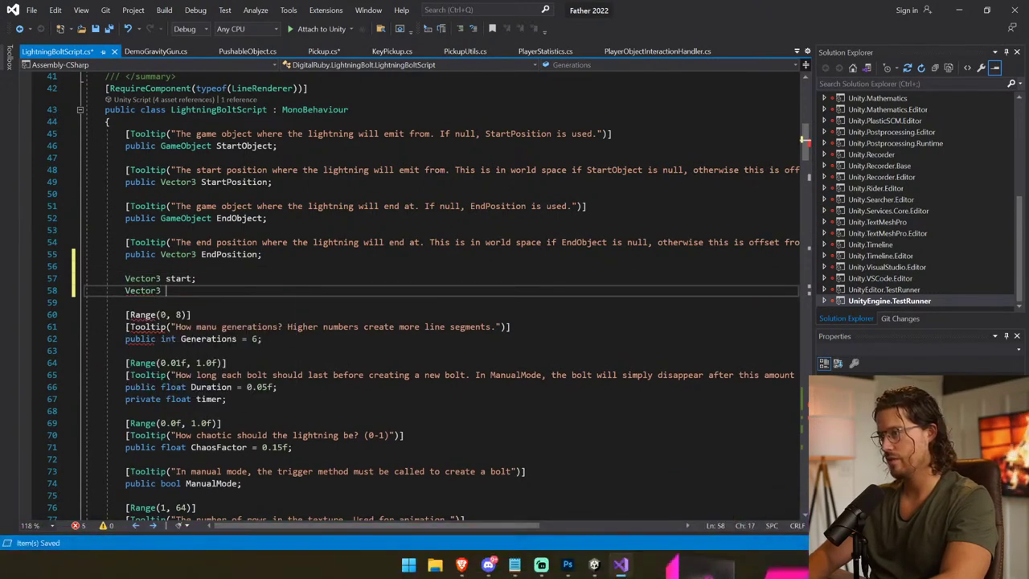
{"action": "key", "text": "ctrl+s"}
{"action": "left_click", "coordinate": [196, 278]}
Step: Remove the extra blank line between the end assignment and the timer check in Update()
{"action": "scroll", "coordinate": [395, 283], "scroll_direction": "down", "scroll_amount": 20}
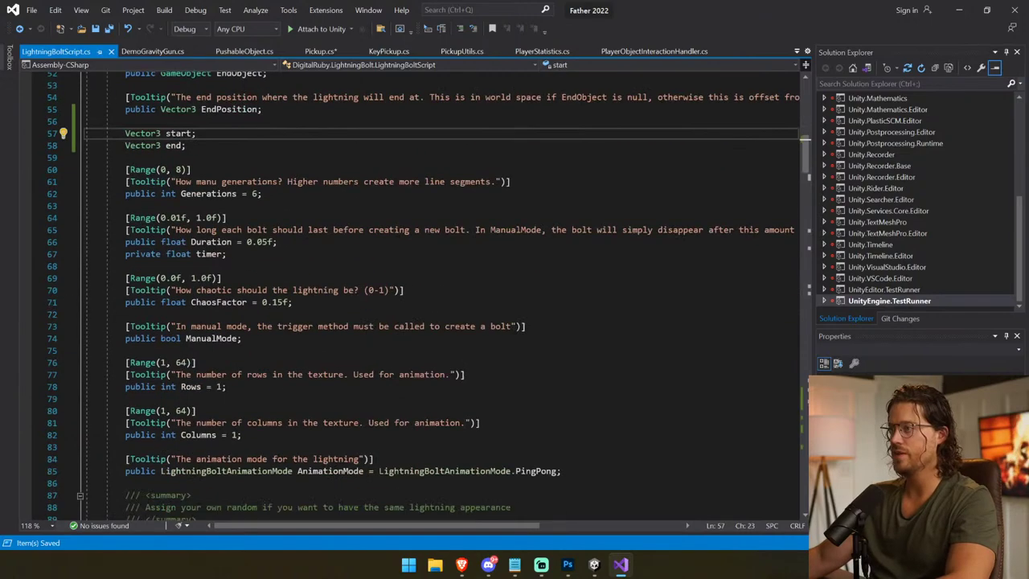
{"action": "scroll", "coordinate": [338, 270], "scroll_direction": "down", "scroll_amount": 20}
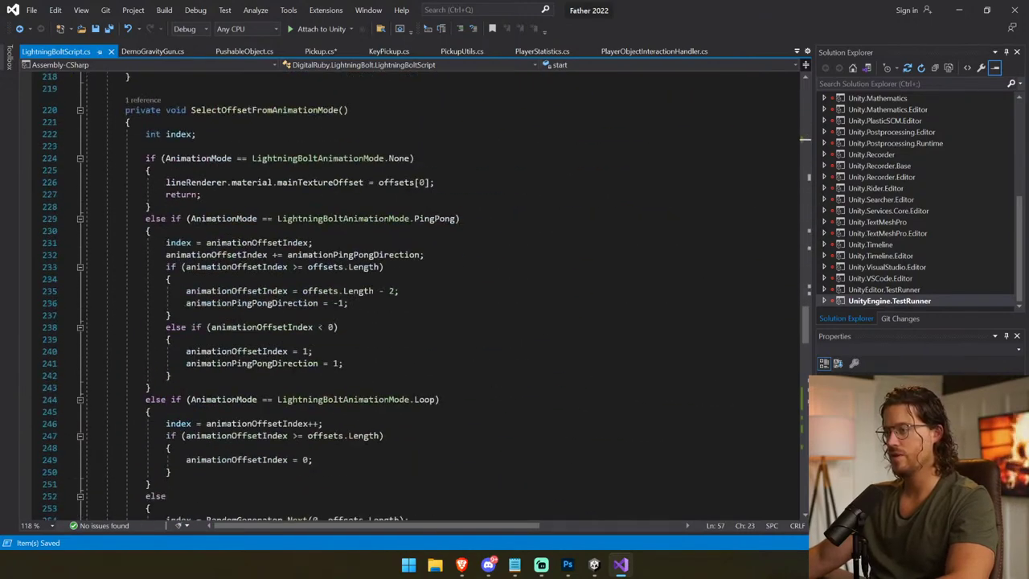
{"action": "scroll", "coordinate": [338, 270], "scroll_direction": "down", "scroll_amount": 3}
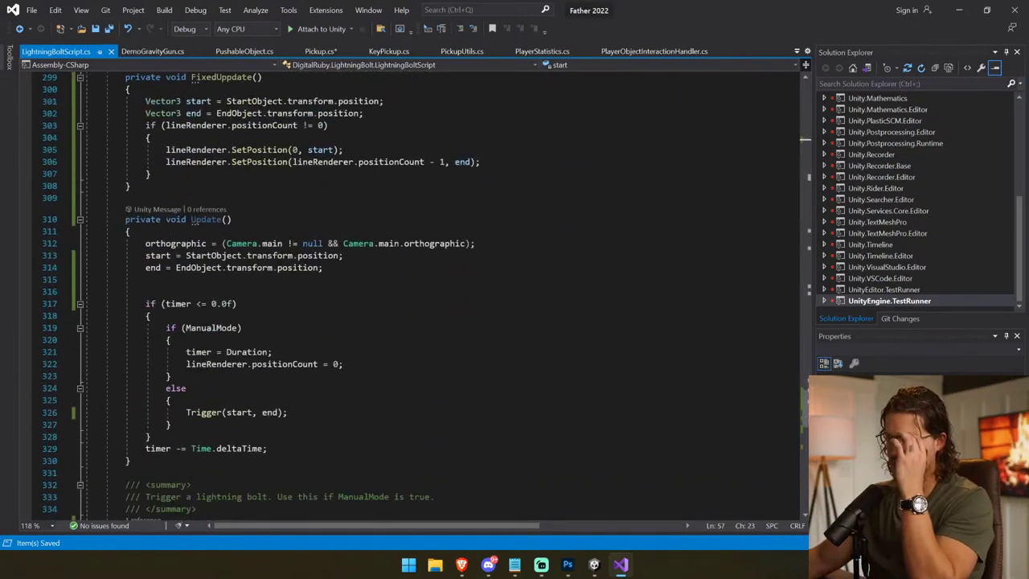
{"action": "left_click_drag", "start_coordinate": [324, 268], "coordinate": [85, 255]}
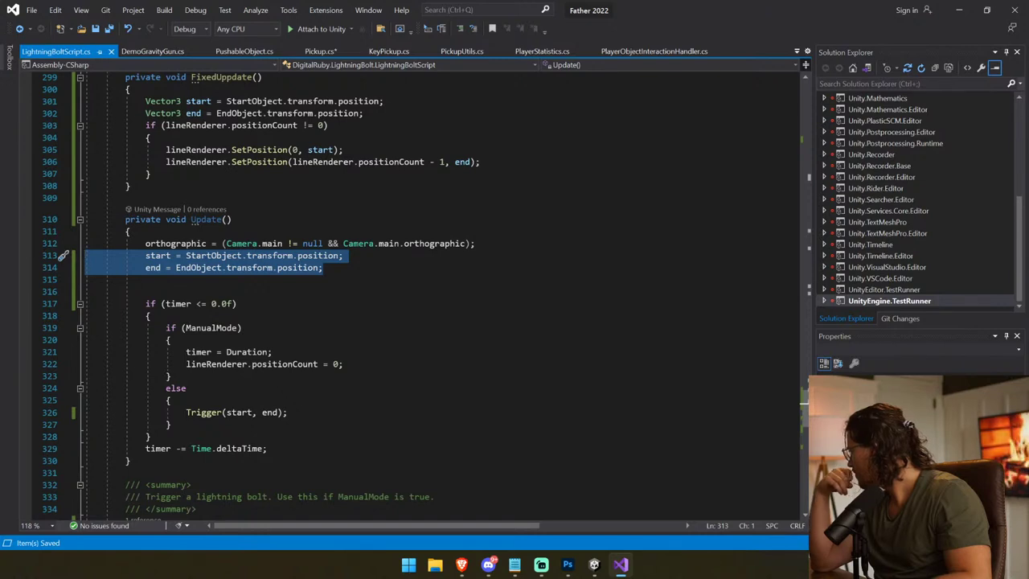
{"action": "left_click", "coordinate": [146, 280]}
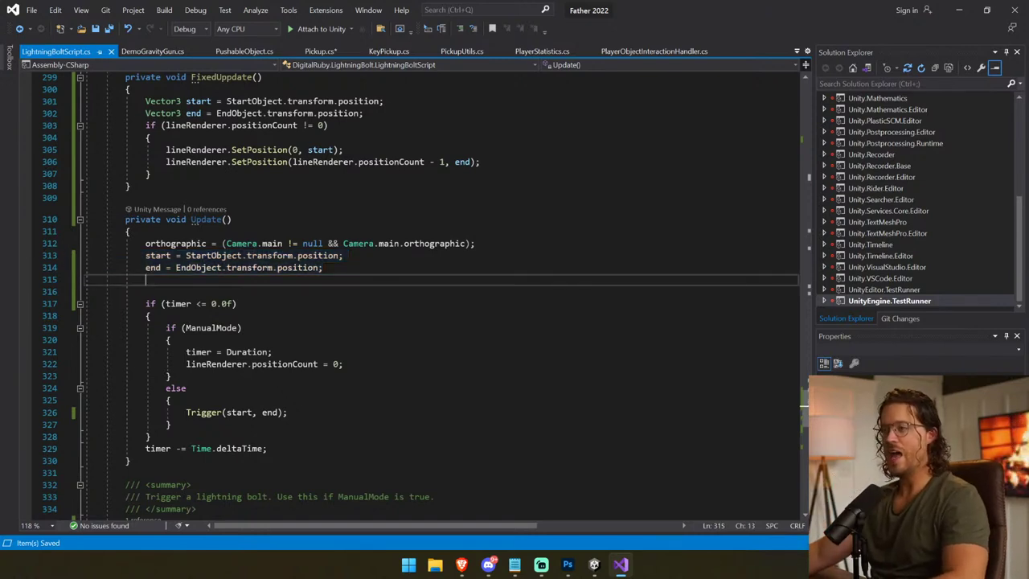
{"action": "key", "text": "BackSpace"}
{"action": "key", "text": "BackSpace"}
{"action": "key", "text": "BackSpace"}
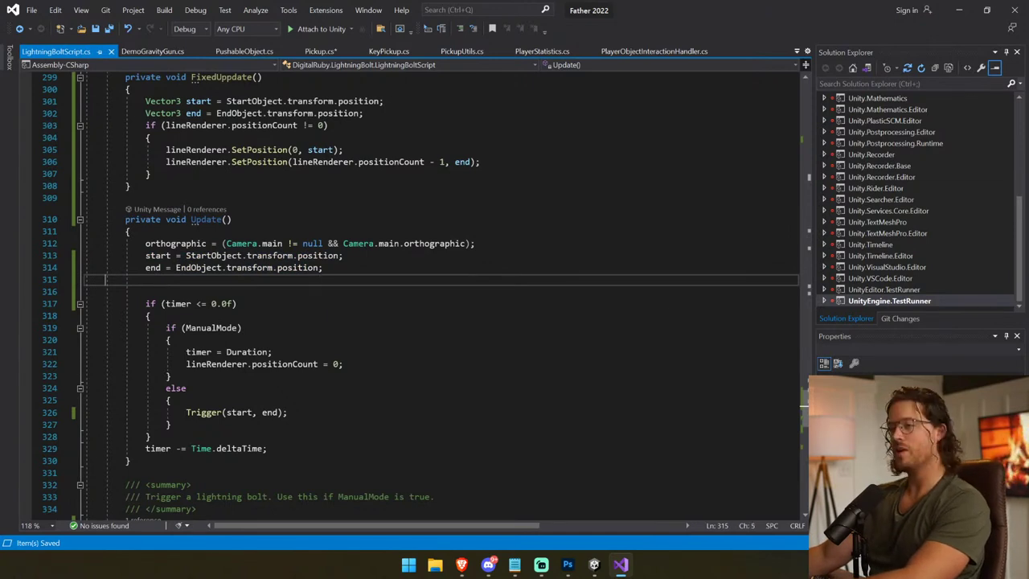
{"action": "key", "text": "BackSpace"}
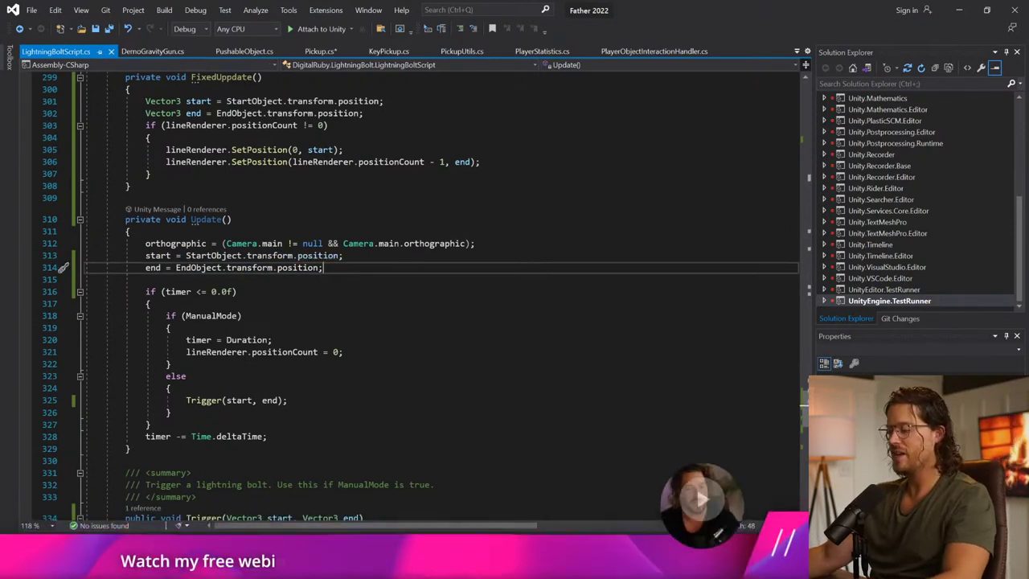
{"action": "mouse_move", "coordinate": [594, 563]}
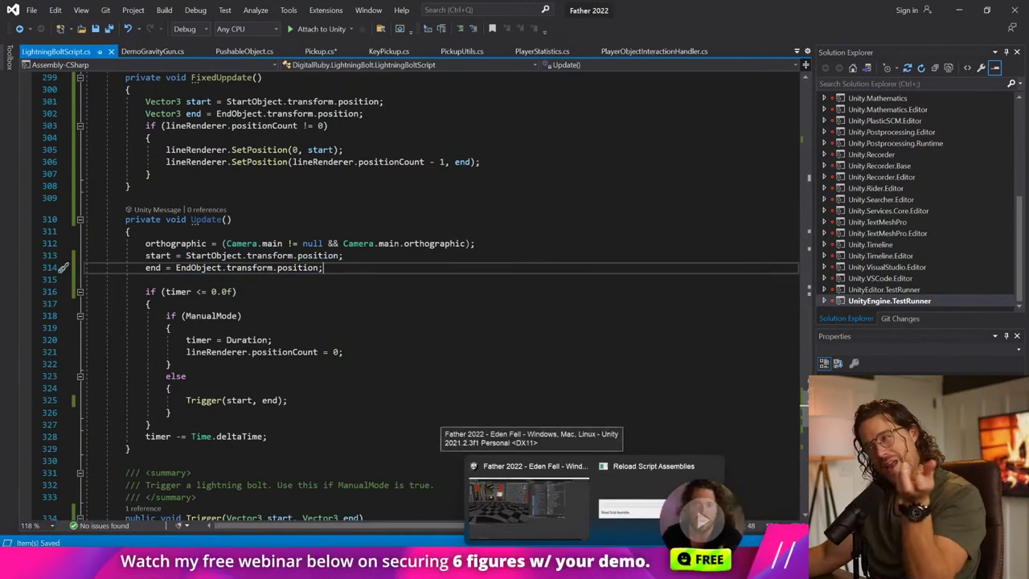
{"action": "left_click", "coordinate": [130, 186]}
{"action": "scroll", "coordinate": [441, 296], "scroll_direction": "up", "scroll_amount": 2}
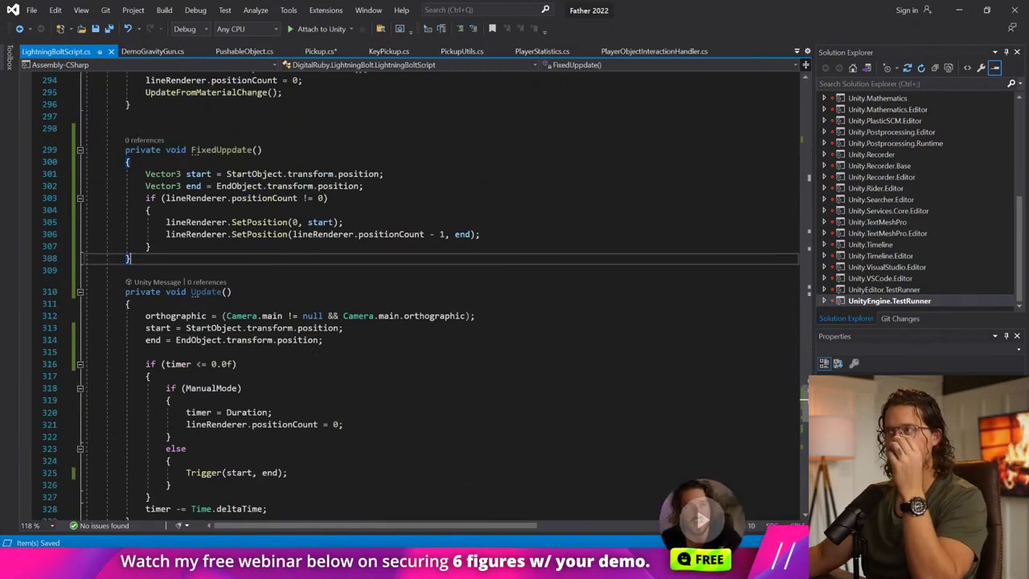
{"action": "left_click_drag", "start_coordinate": [85, 149], "coordinate": [329, 339]}
{"action": "left_click_drag", "start_coordinate": [325, 339], "coordinate": [85, 328]}
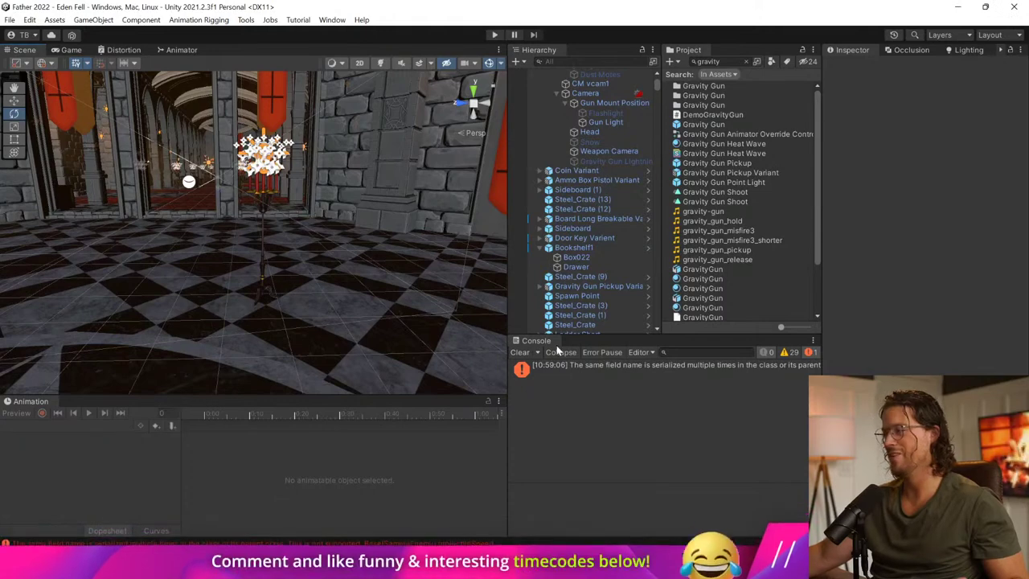
Step: Clear Unity's console, run the game, test the gravity gun's lightning on a barrel, and return to the Scene view
{"action": "left_click", "coordinate": [522, 353]}
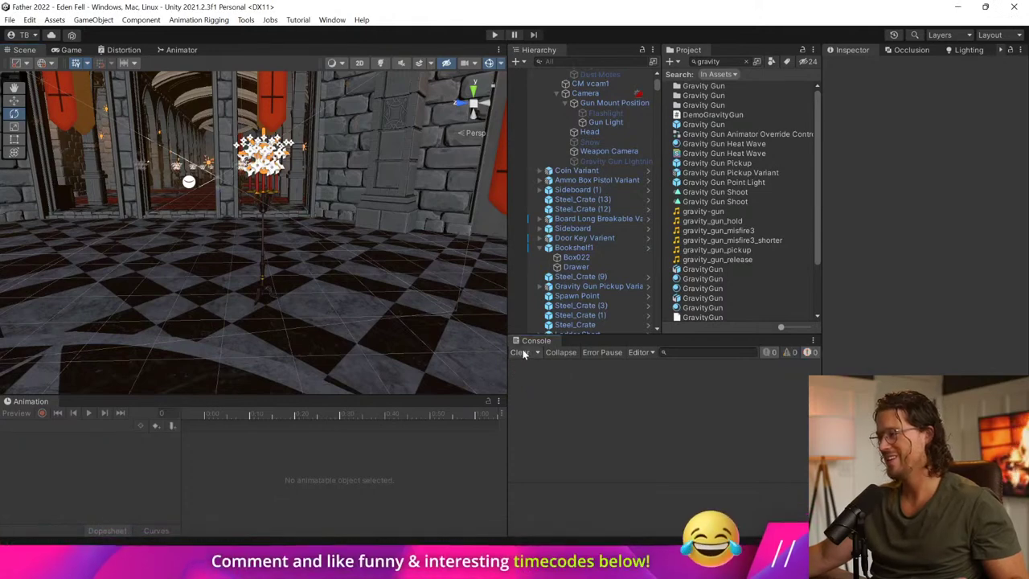
{"action": "left_click", "coordinate": [490, 34]}
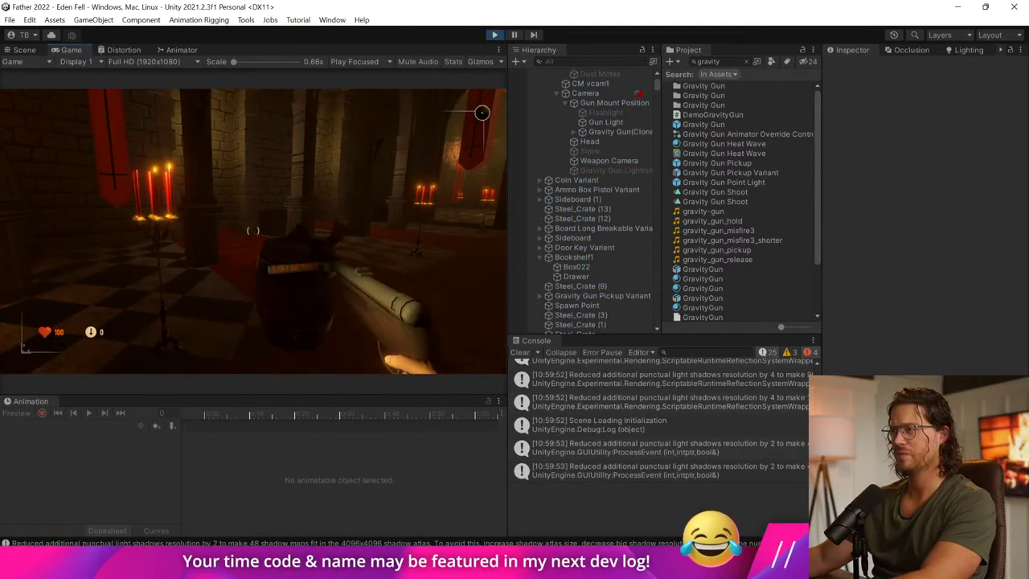
{"action": "left_click", "coordinate": [253, 231]}
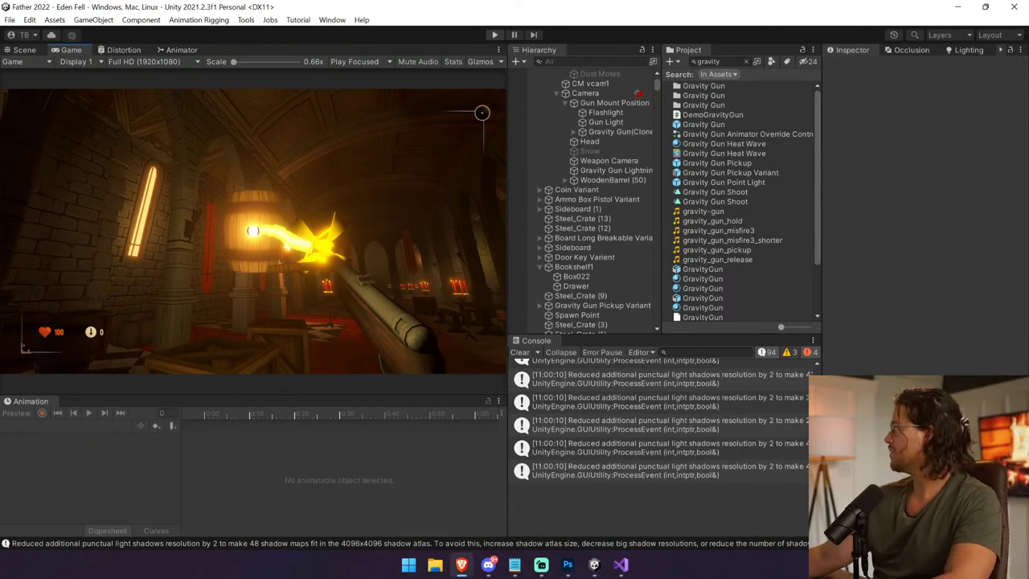
{"action": "key", "text": "ctrl+1"}
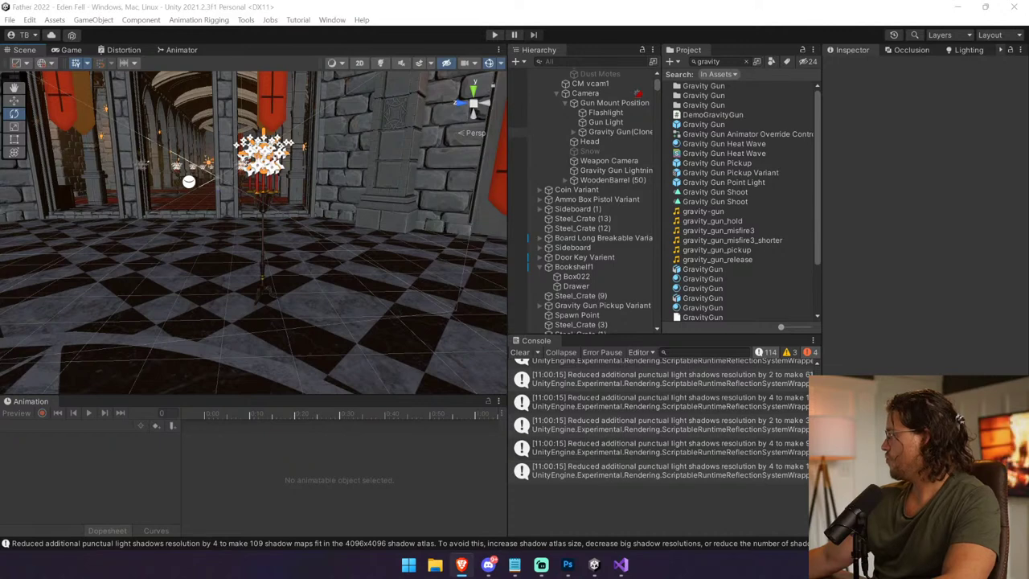
Step: Switch to Visual Studio and return to the FixedUppdate() method in LightningBoltScript.cs
{"action": "key", "text": "alt+Tab"}
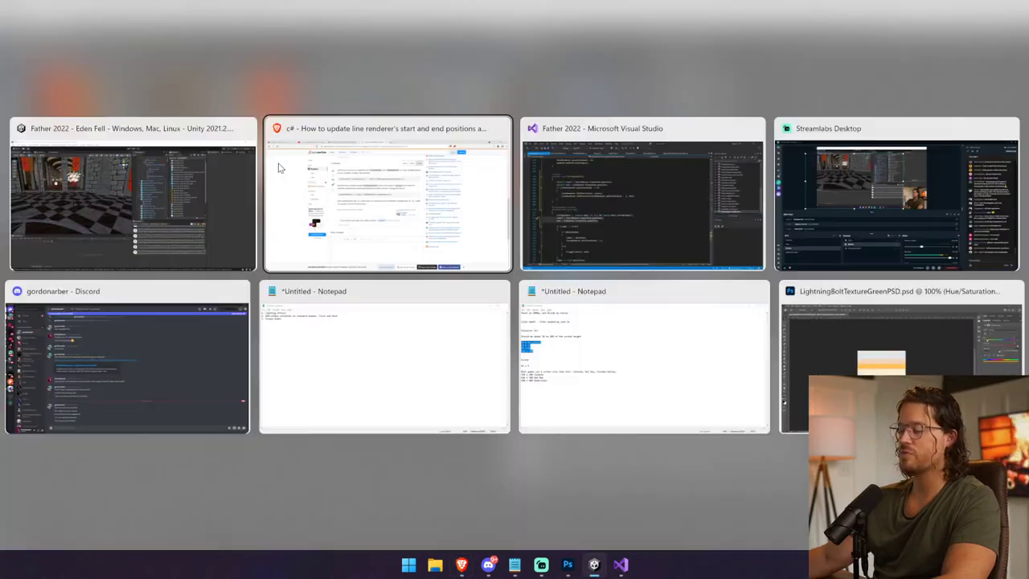
{"action": "left_click", "coordinate": [665, 153]}
{"action": "left_click", "coordinate": [151, 246]}
{"action": "left_click_drag", "start_coordinate": [145, 328], "coordinate": [323, 340]}
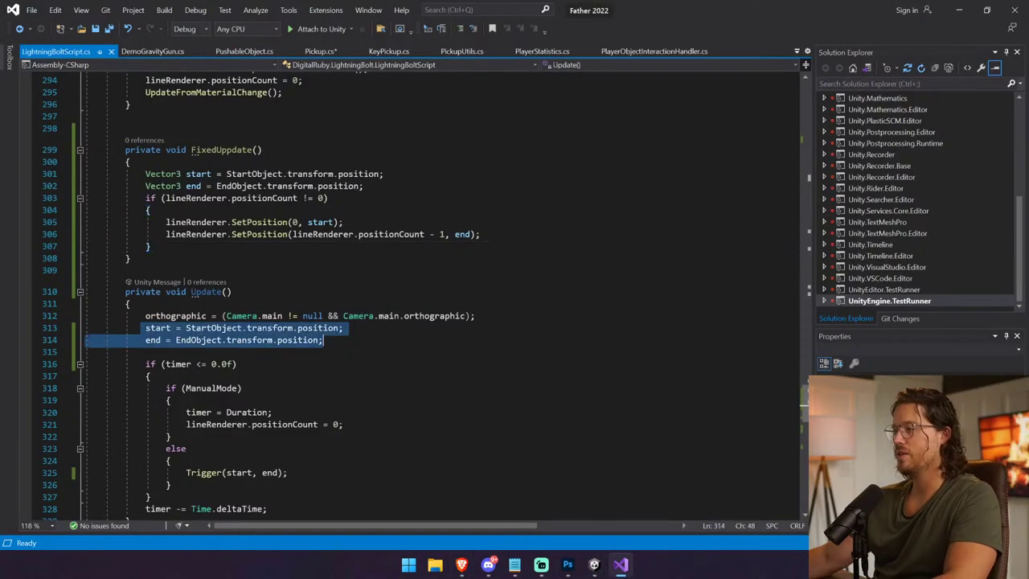
{"action": "key", "text": "Delete"}
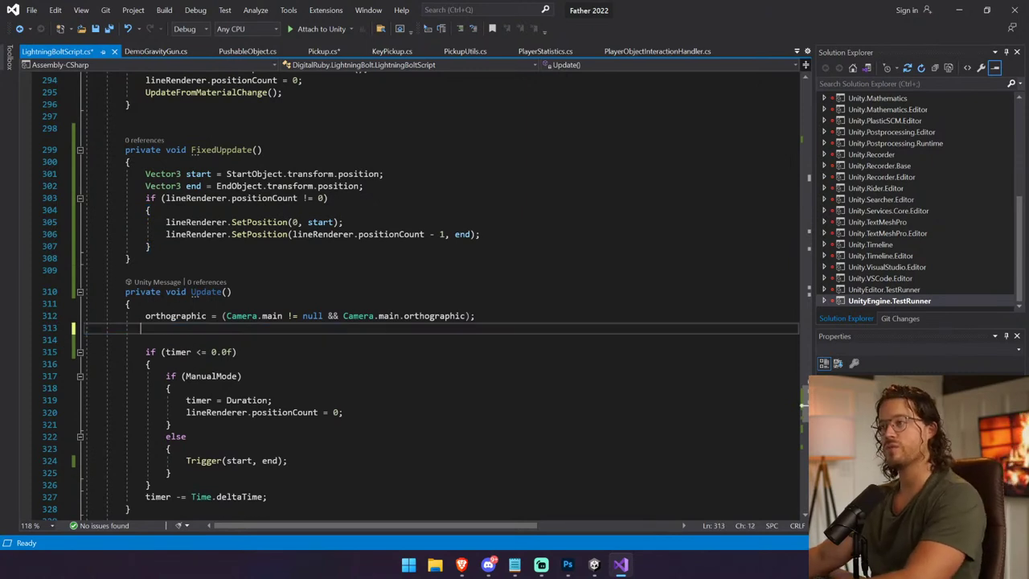
{"action": "key", "text": "ctrl+z"}
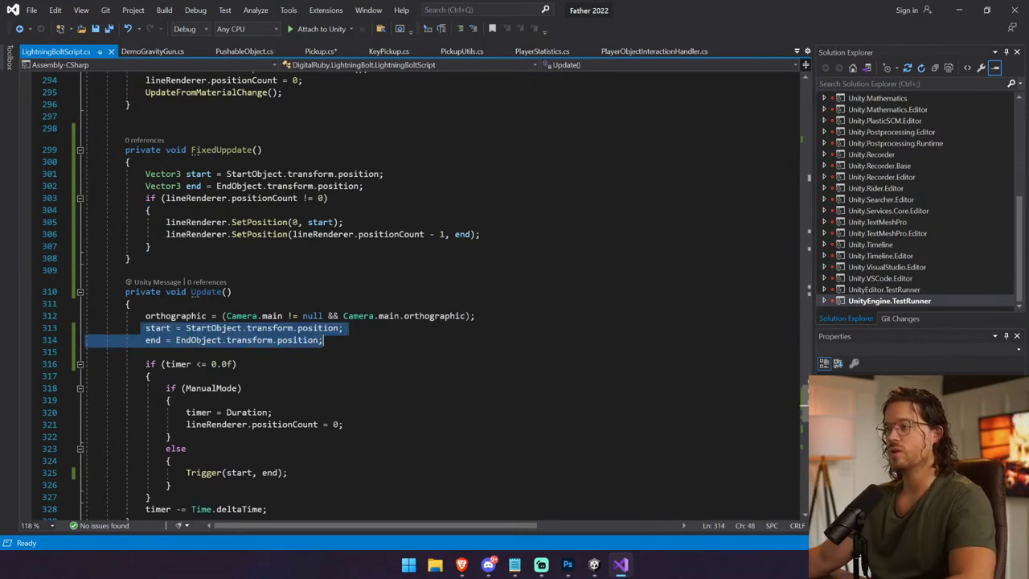
Step: Delete the Vector3 start and end declarations from FixedUppdate(), save, and switch to Unity to reload the script
{"action": "left_click_drag", "start_coordinate": [364, 186], "coordinate": [86, 174]}
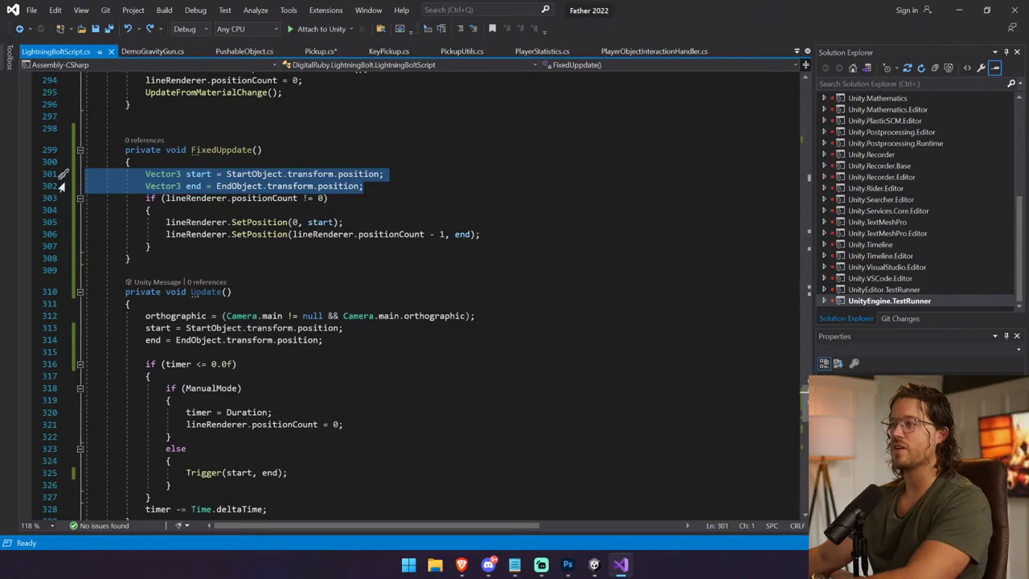
{"action": "key", "text": "Delete"}
{"action": "key", "text": "BackSpace"}
{"action": "key", "text": "ctrl+s"}
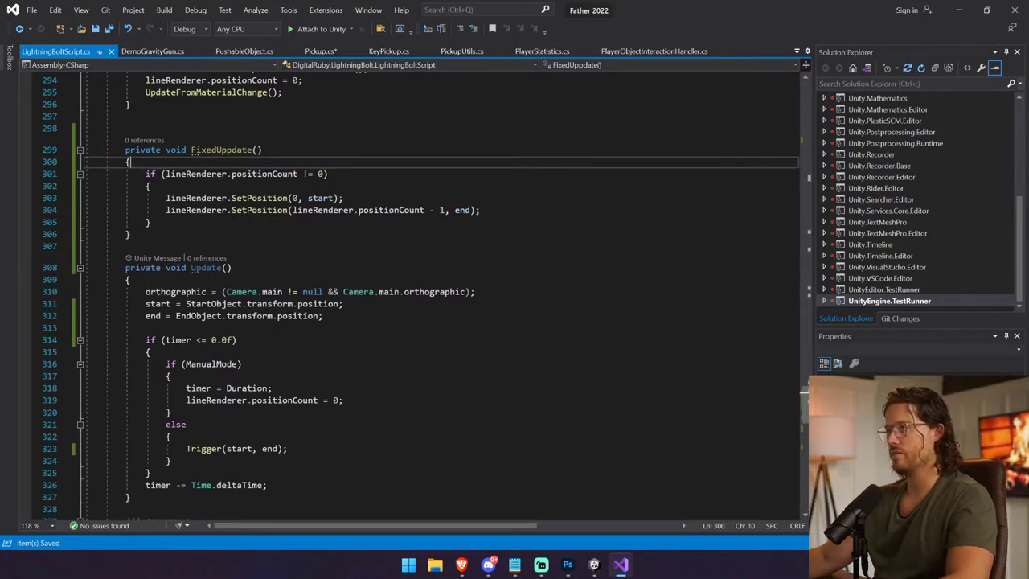
{"action": "left_click", "coordinate": [594, 564]}
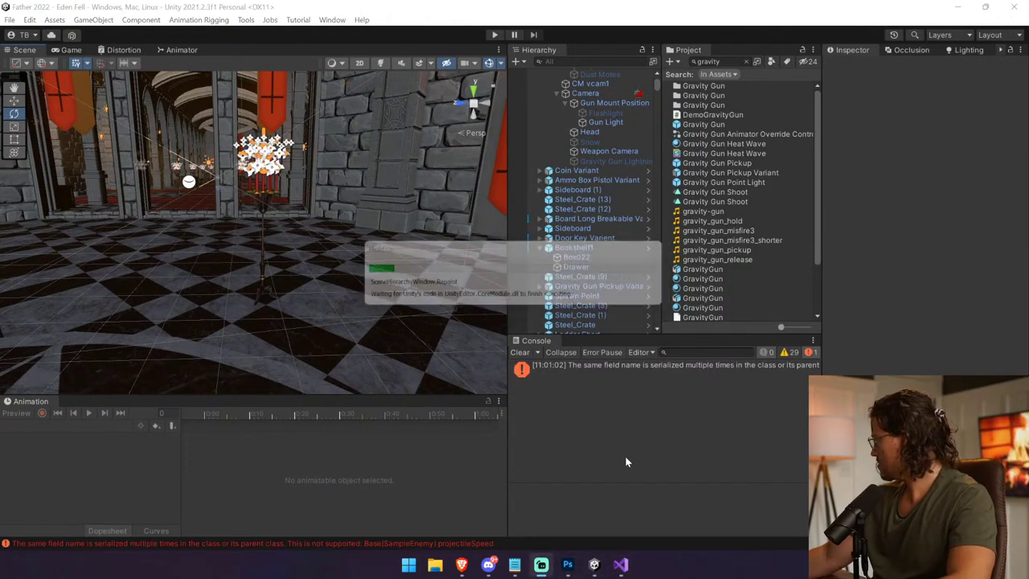
{"action": "left_click", "coordinate": [685, 397]}
Step: Switch back to Visual Studio, rename the FixedUppdate() method to LateUppdate(), and save the script
{"action": "key", "text": "alt+Tab"}
{"action": "left_click", "coordinate": [552, 191]}
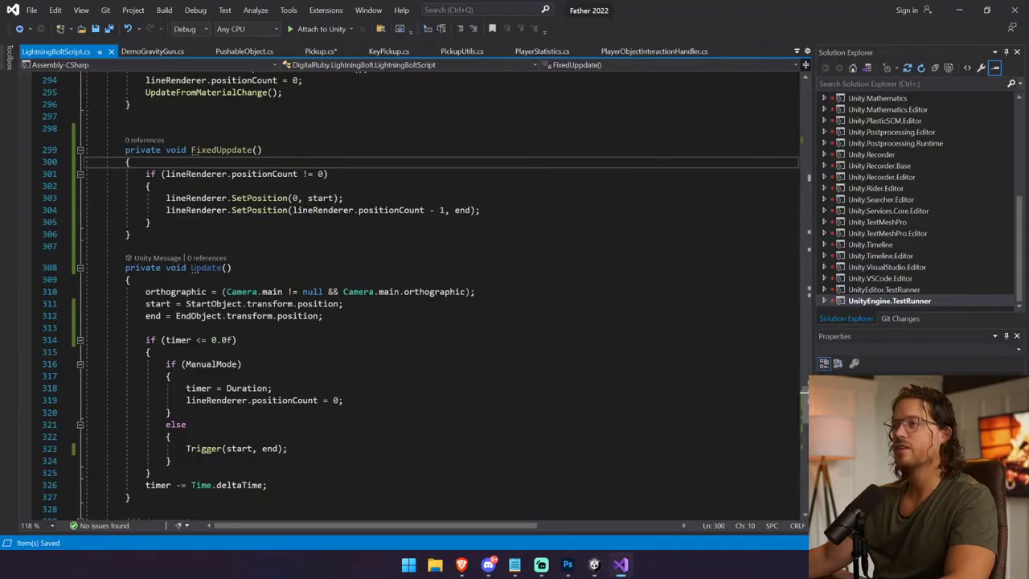
{"action": "double_click", "coordinate": [221, 150]}
{"action": "type", "text": "Late"}
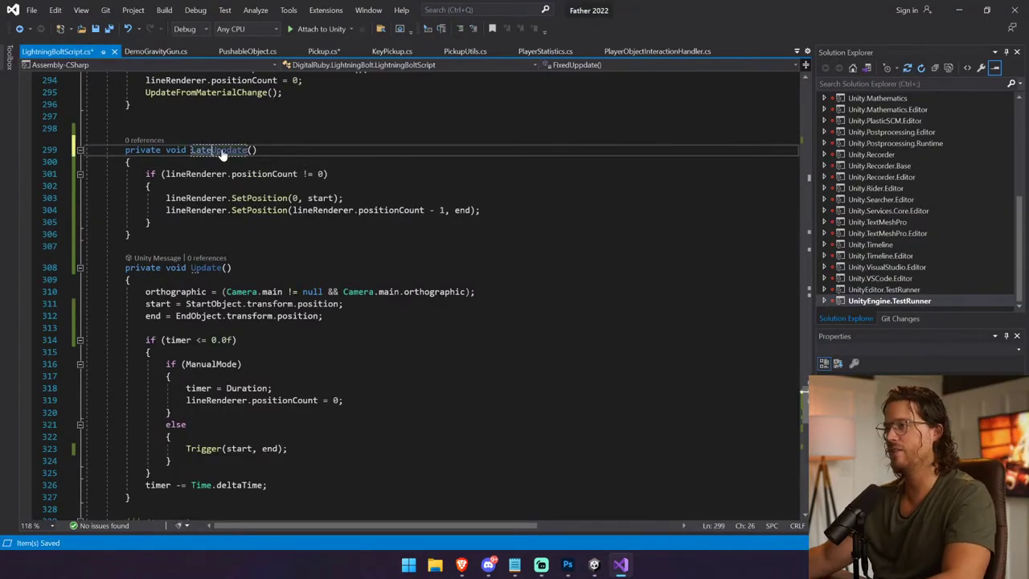
{"action": "key", "text": "Tab"}
{"action": "key", "text": "ctrl+s"}
Step: Switch to Unity and run the game to test the renamed lightning method
{"action": "left_click", "coordinate": [595, 565]}
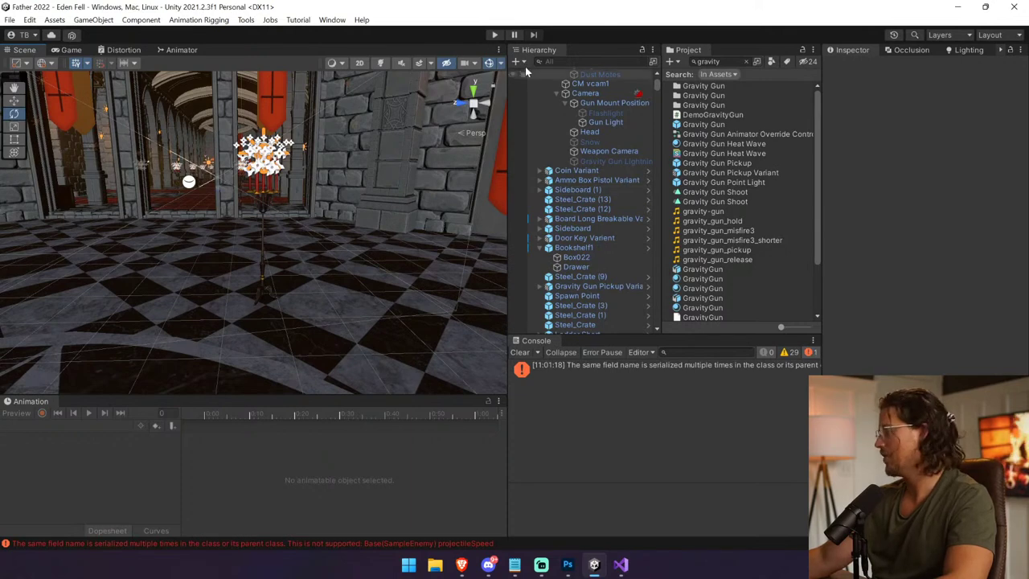
{"action": "left_click", "coordinate": [495, 34]}
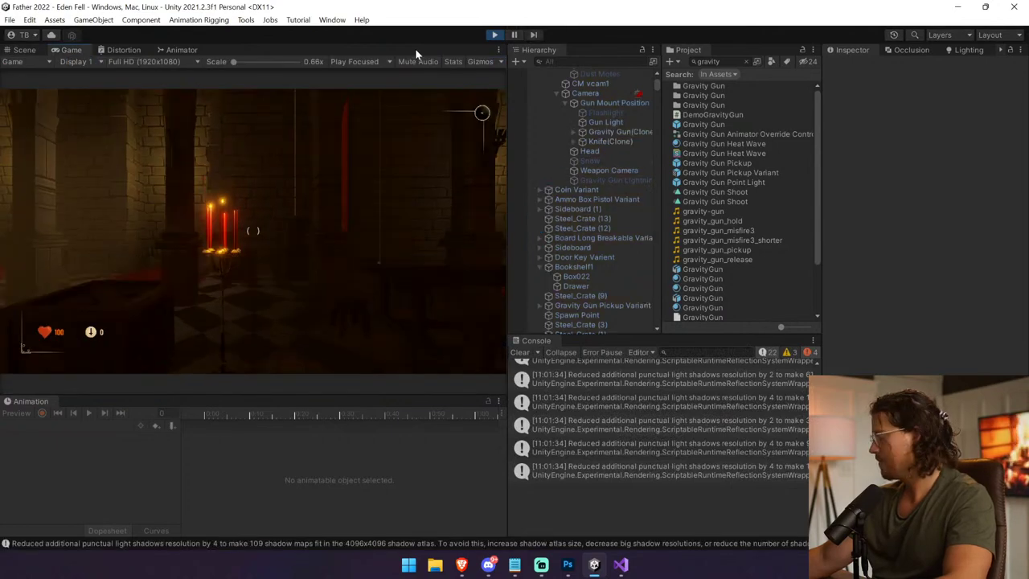
{"action": "key", "text": "alt+Tab"}
{"action": "key", "text": "alt+Tab"}
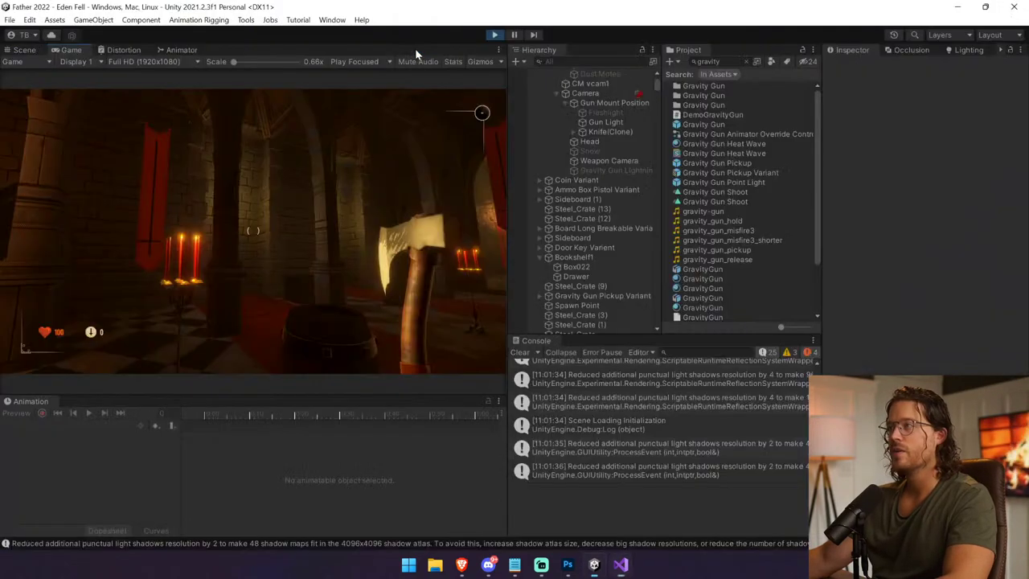
Step: Return to Visual Studio, correct the method name LateUppdate() to LateUpdate(), and save the script
{"action": "key", "text": "alt+Tab"}
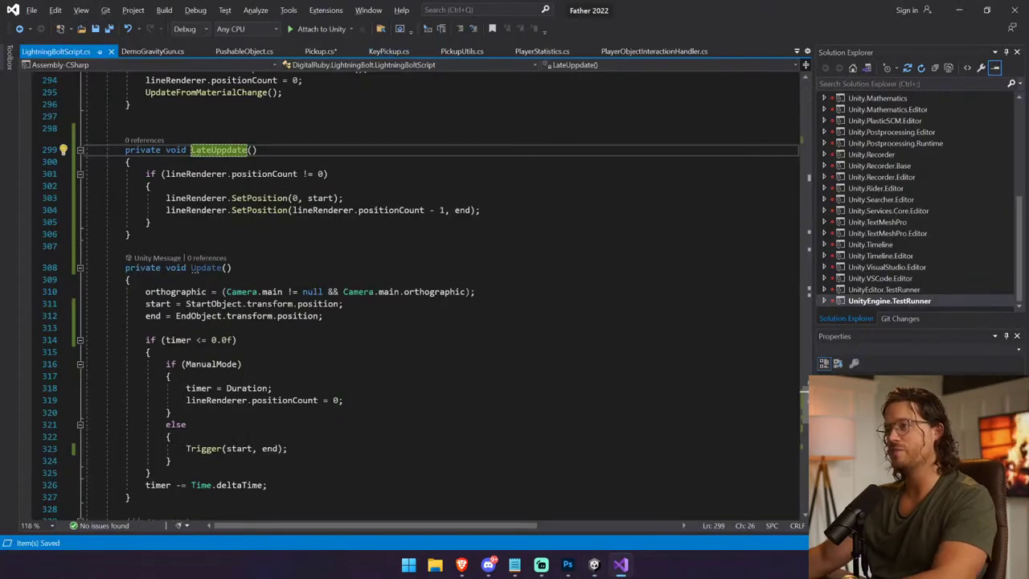
{"action": "left_click", "coordinate": [315, 197]}
{"action": "left_click", "coordinate": [221, 149]}
{"action": "key", "text": "BackSpace"}
{"action": "key", "text": "ctrl+s"}
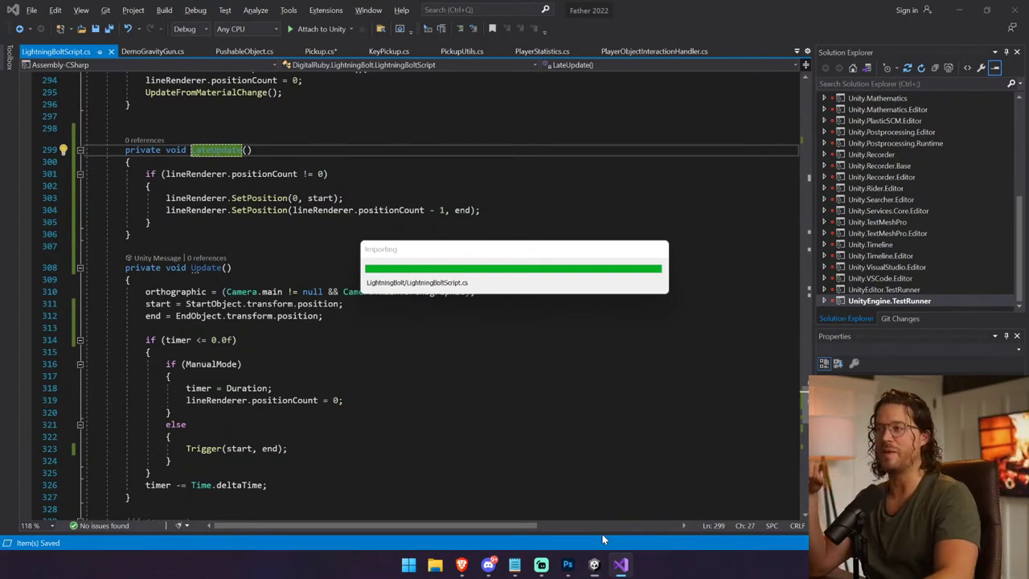
Step: Switch to Unity, clear the console, and run the game to test the LateUpdate() lightning by picking up a barrel with the gravity gun
{"action": "key", "text": "alt+Tab"}
{"action": "left_click", "coordinate": [520, 353]}
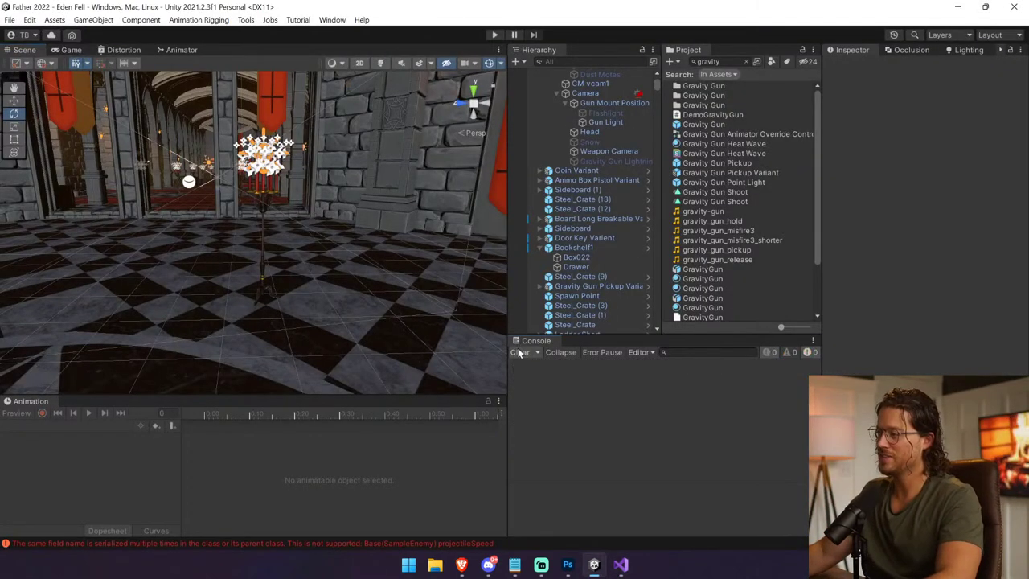
{"action": "left_click", "coordinate": [495, 35]}
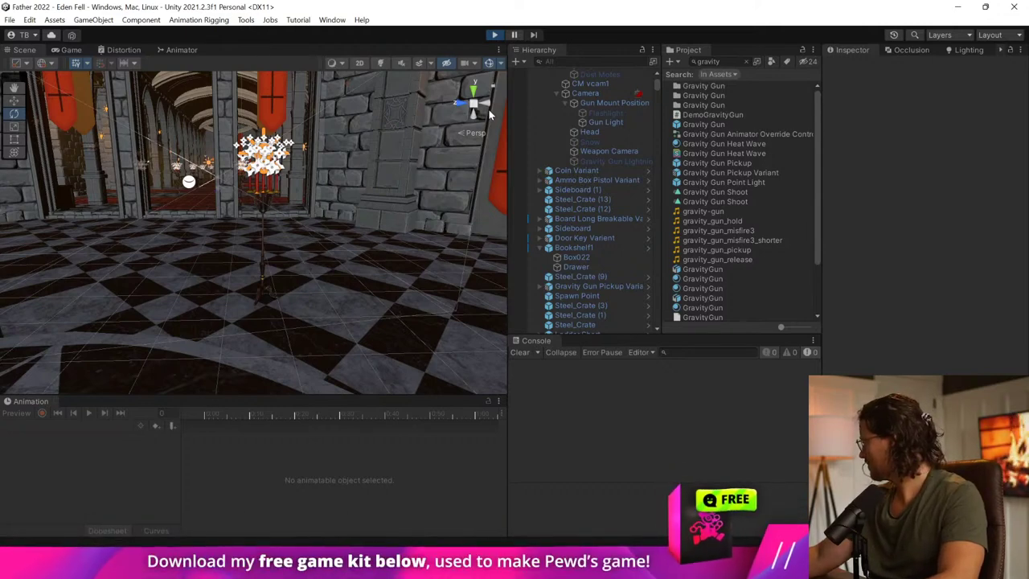
{"action": "left_click", "coordinate": [175, 193]}
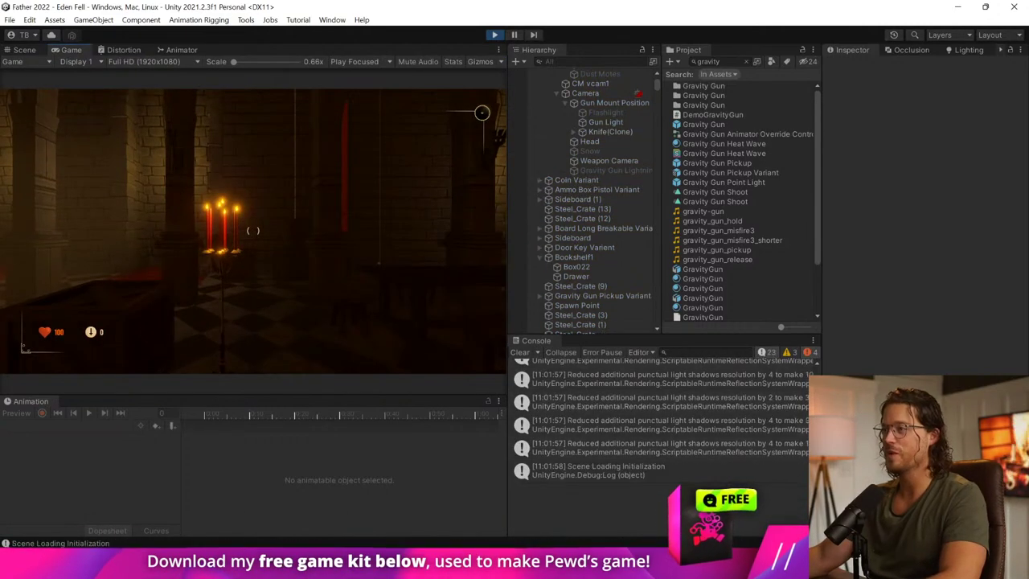
{"action": "key", "text": "2"}
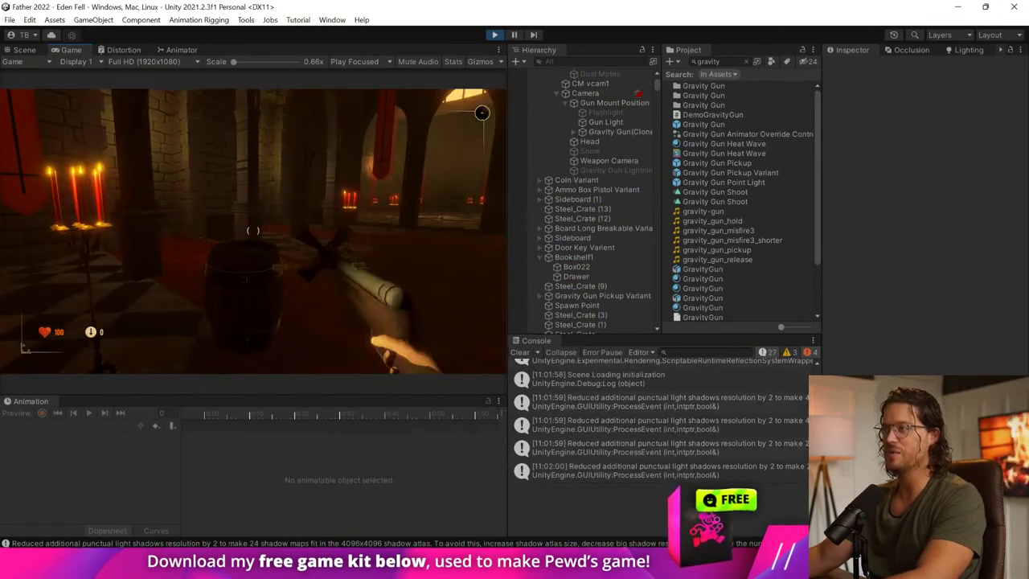
{"action": "left_click", "coordinate": [254, 231]}
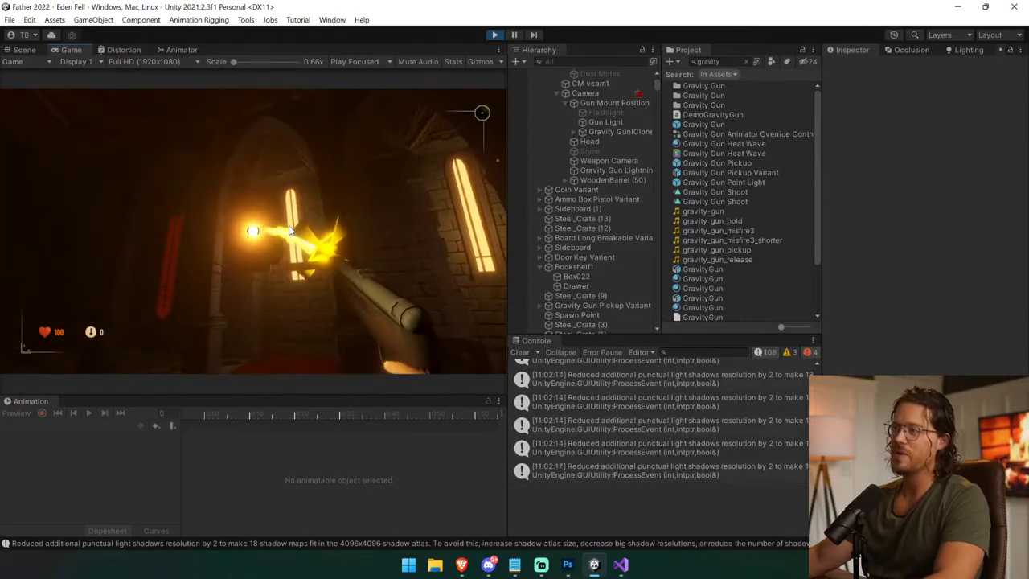
{"action": "left_click", "coordinate": [253, 231]}
Step: Pause the game to inspect the Weapon Camera in the Scene view, and stop play mode
{"action": "key", "text": "ctrl+shift+p"}
{"action": "key", "text": "ctrl+1"}
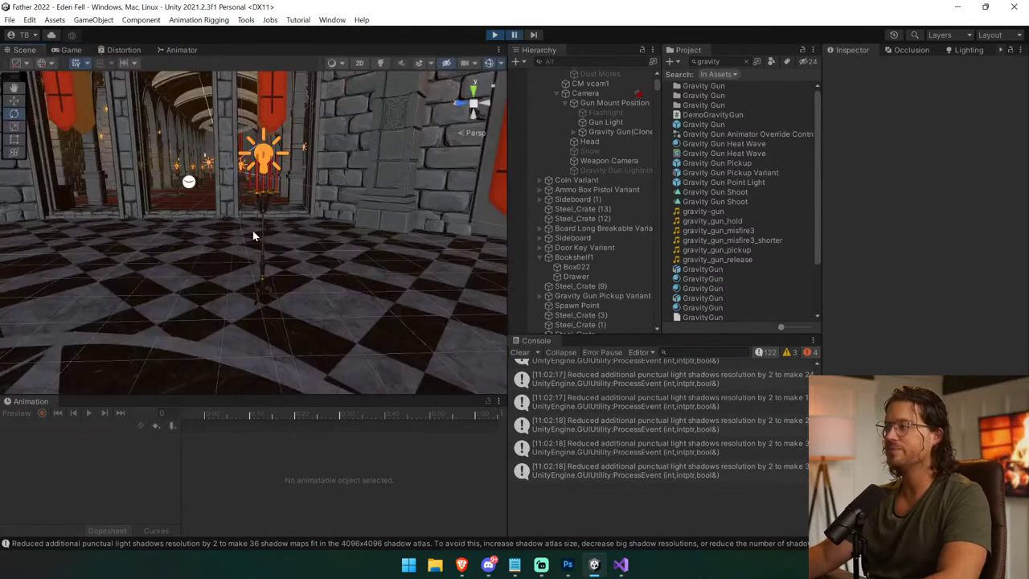
{"action": "left_click", "coordinate": [637, 161]}
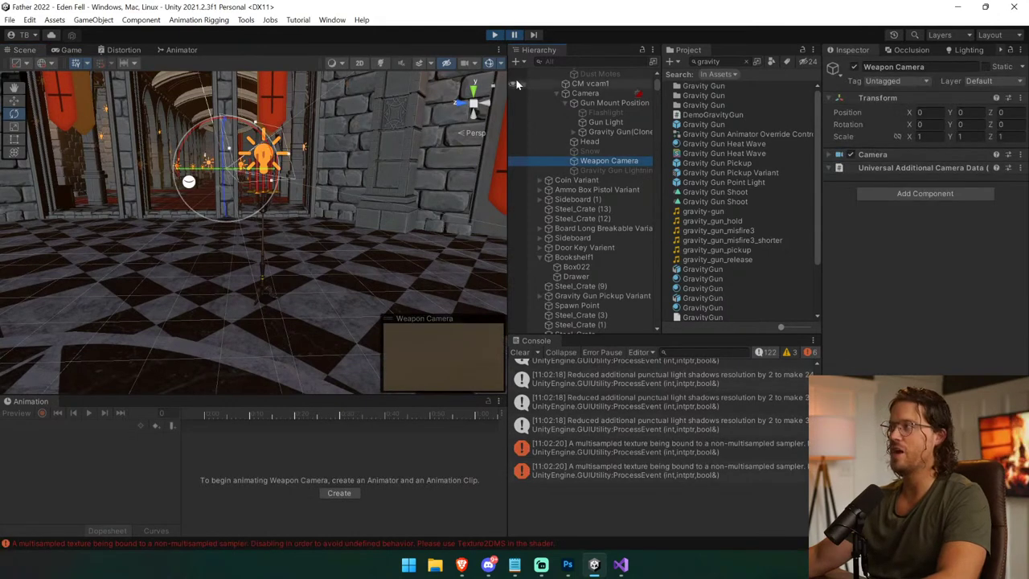
{"action": "left_click", "coordinate": [495, 35]}
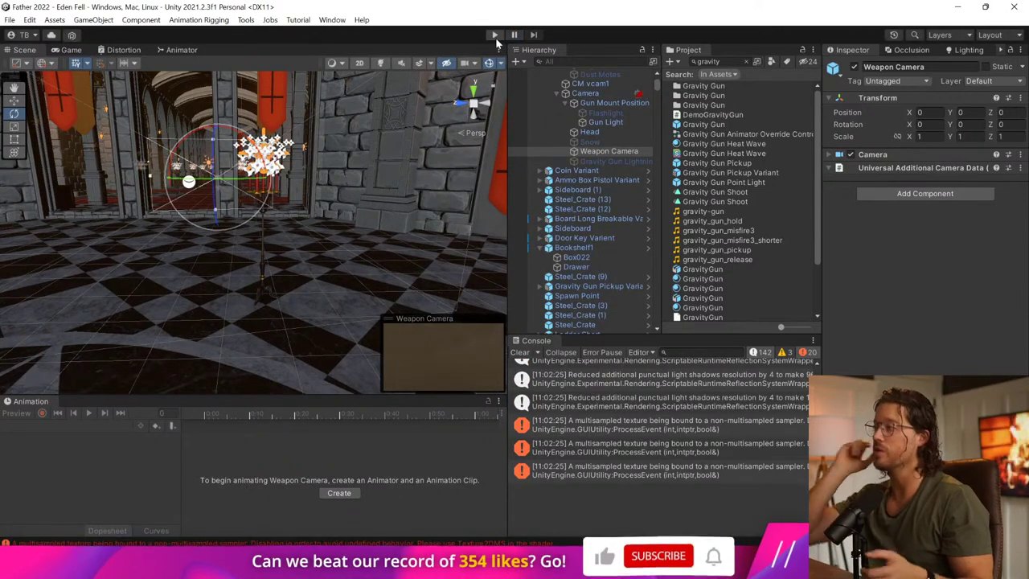
Step: Open the Gravity Gun prefab, clear the console, and select its SimpleLightningBoltPrefab object
{"action": "double_click", "coordinate": [704, 125]}
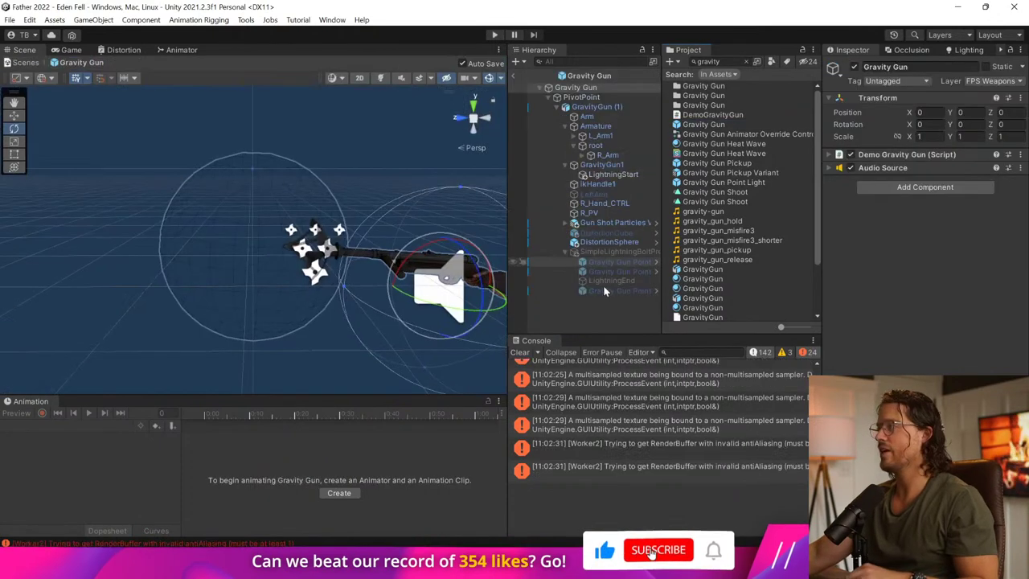
{"action": "left_click", "coordinate": [520, 352]}
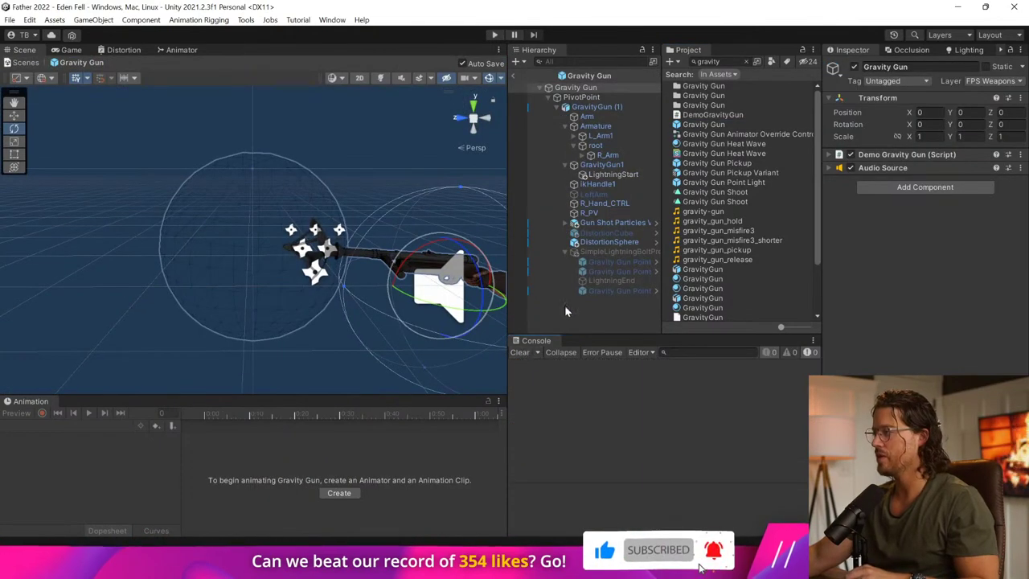
{"action": "left_click", "coordinate": [588, 289]}
{"action": "left_click", "coordinate": [600, 251]}
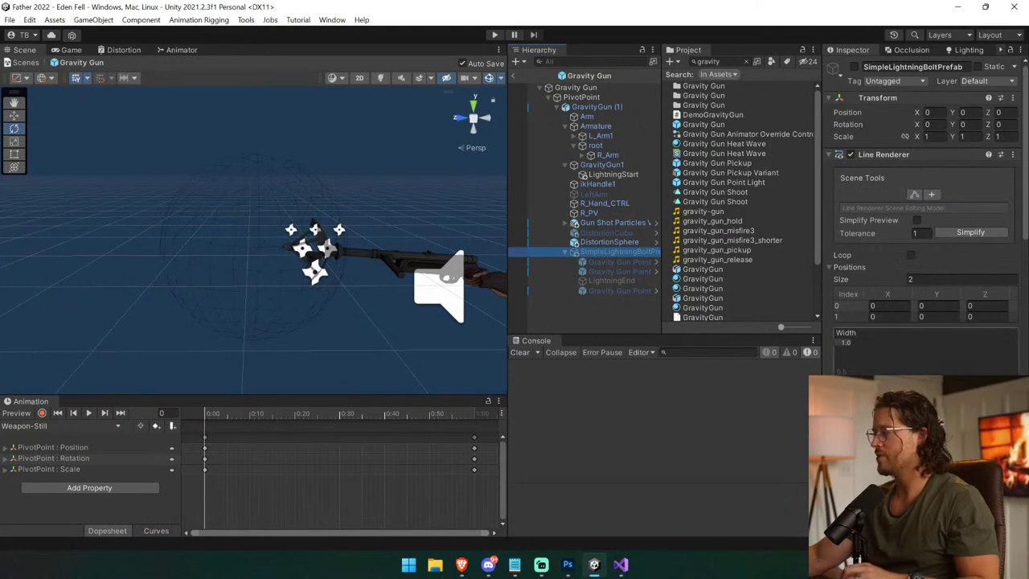
Step: Make the lightning Line Renderer's colour gradient transparent at its start, with an extra partly transparent alpha key at about 46.8%
{"action": "scroll", "coordinate": [925, 241], "scroll_direction": "down", "scroll_amount": 1}
{"action": "left_click", "coordinate": [956, 402]}
{"action": "left_click", "coordinate": [528, 348]}
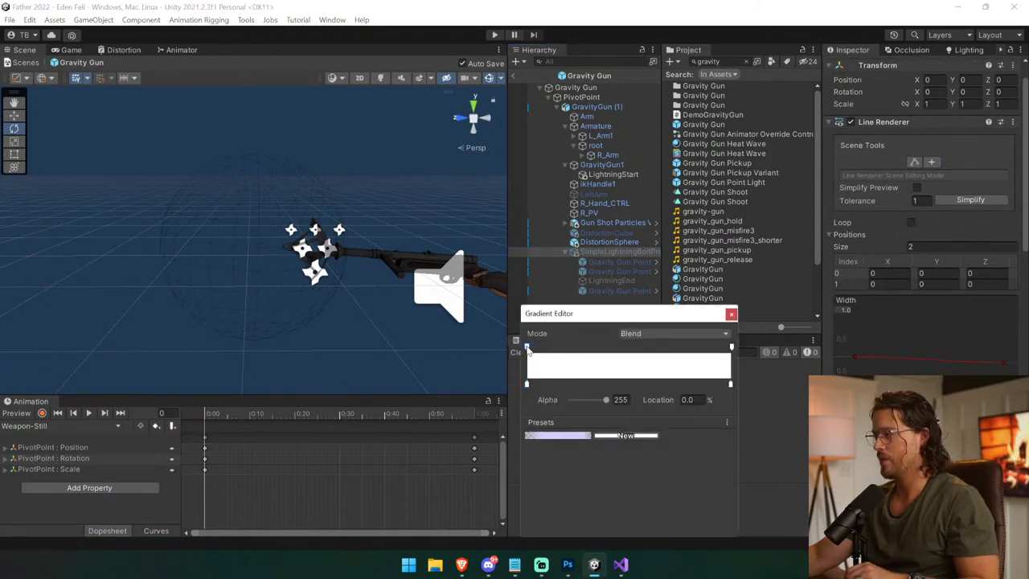
{"action": "left_click_drag", "start_coordinate": [578, 402], "coordinate": [567, 401]}
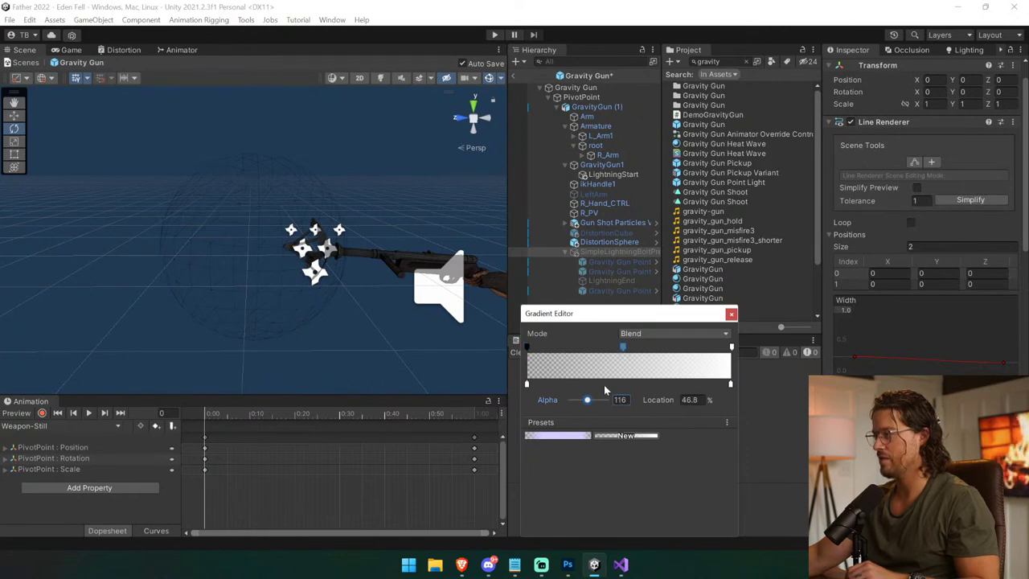
{"action": "left_click", "coordinate": [595, 404]}
{"action": "left_click", "coordinate": [731, 313]}
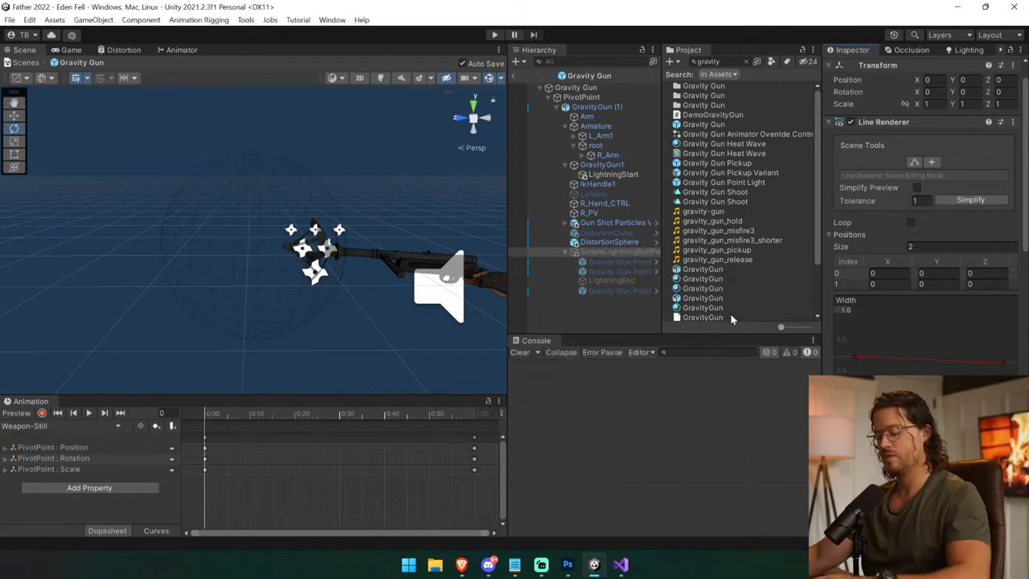
Step: Leave the prefab and run the game to test the faded lightning with the gravity gun, stopping play mode at the end
{"action": "left_click", "coordinate": [513, 75]}
{"action": "left_click", "coordinate": [495, 34]}
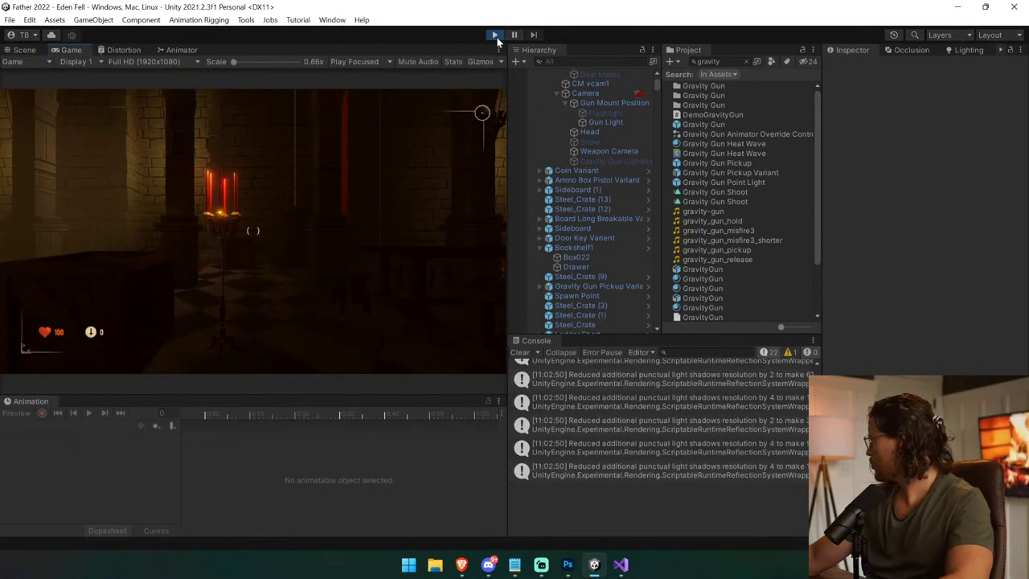
{"action": "key", "text": "alt+Tab"}
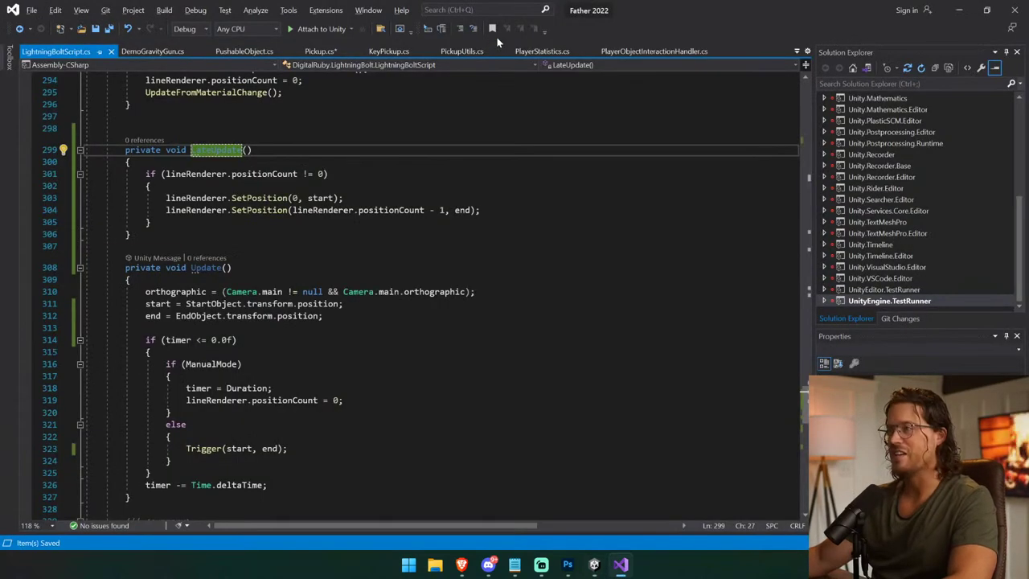
{"action": "key", "text": "alt+Tab"}
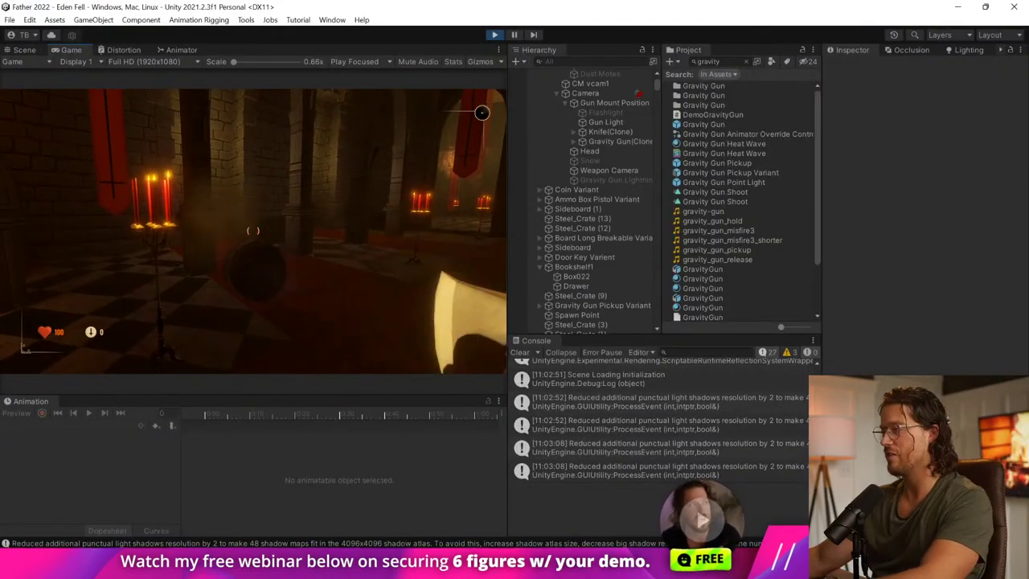
{"action": "left_click", "coordinate": [253, 231]}
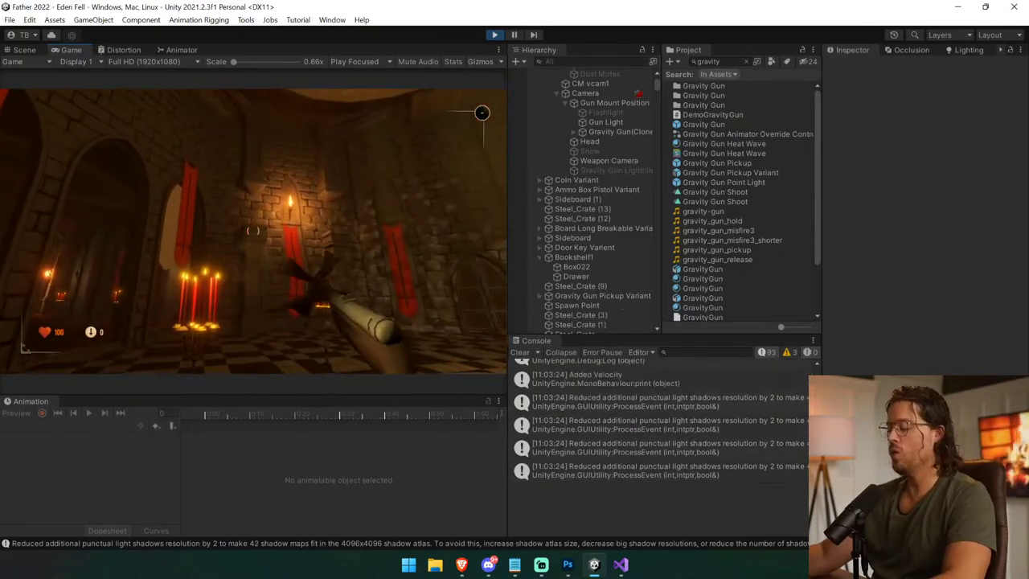
{"action": "key", "text": "Escape"}
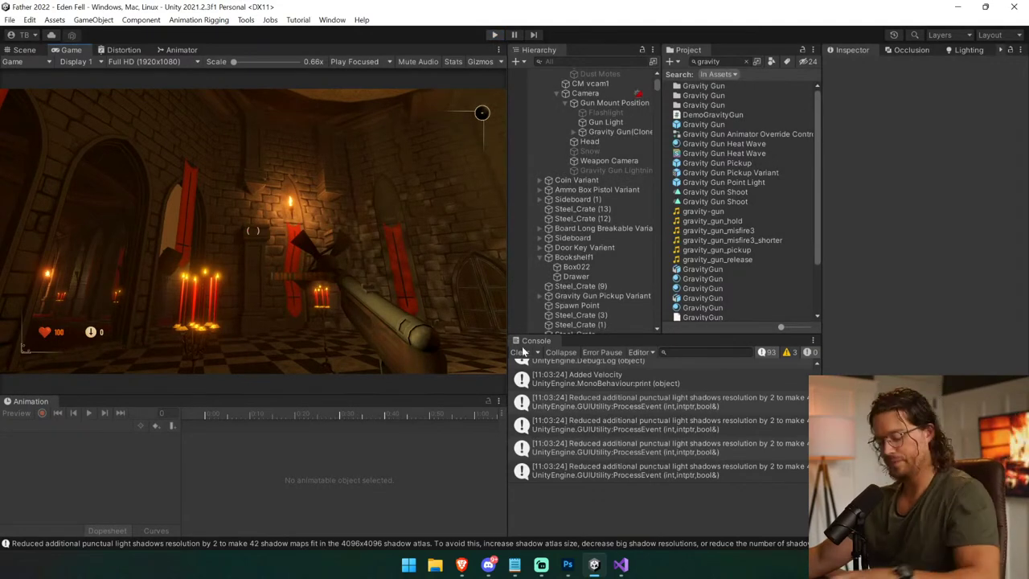
{"action": "key", "text": "ctrl+p"}
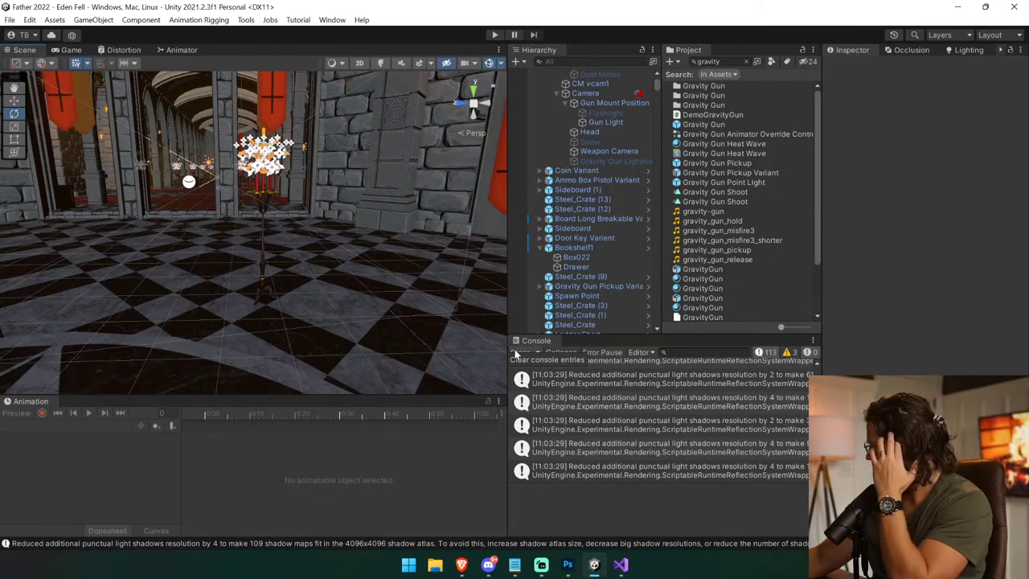
Step: Switch to Visual Studio, rename the LateUpdate() method to FixedUpdate(), and save the script
{"action": "left_click", "coordinate": [629, 566]}
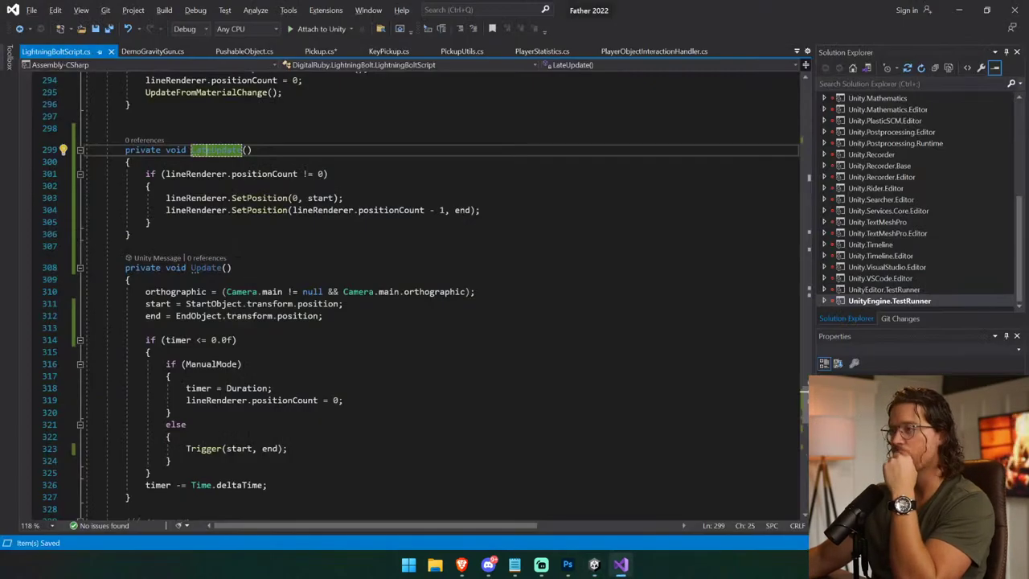
{"action": "key", "text": "Delete"}
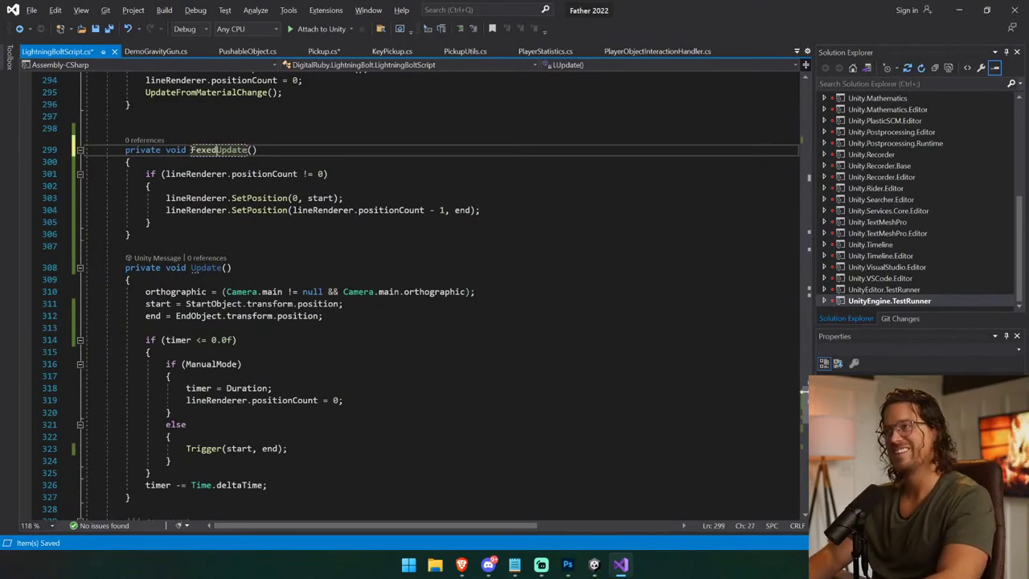
{"action": "left_click", "coordinate": [201, 150]}
{"action": "key", "text": "BackSpace"}
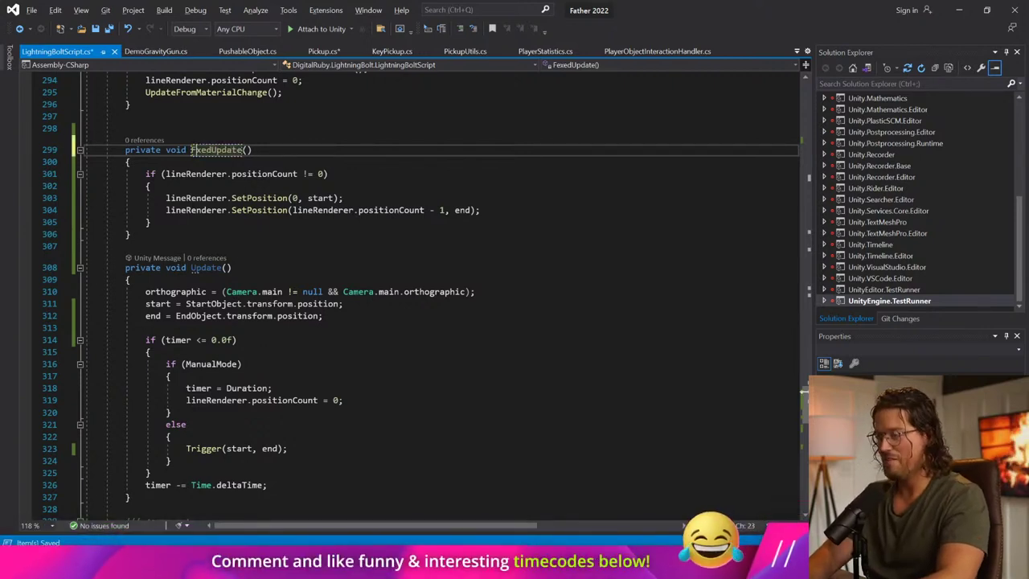
{"action": "type", "text": "i"}
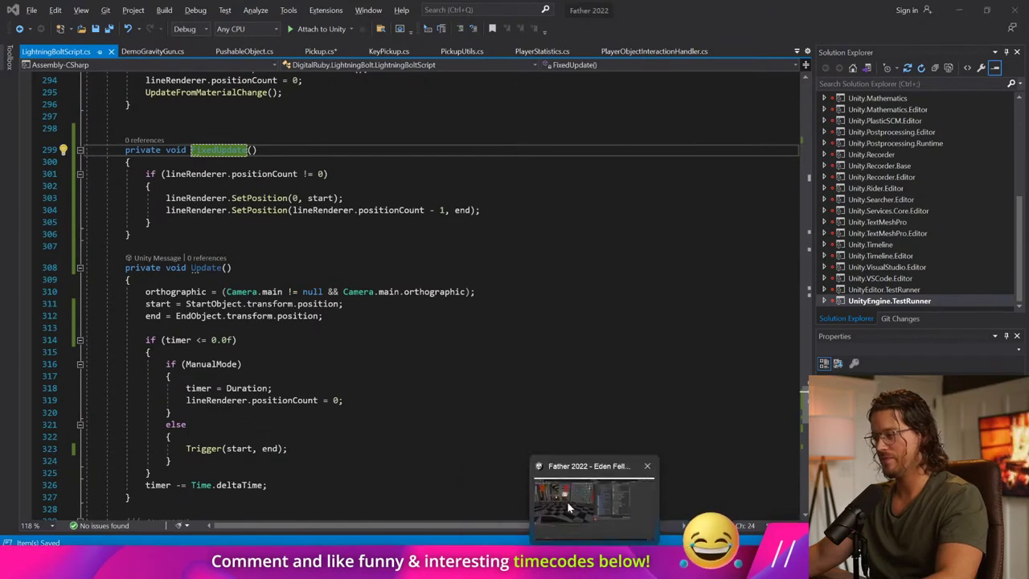
Step: Switch to Unity, clear the console, test the FixedUpdate() lightning on a barrel in the running game, and return to Visual Studio
{"action": "left_click", "coordinate": [566, 501]}
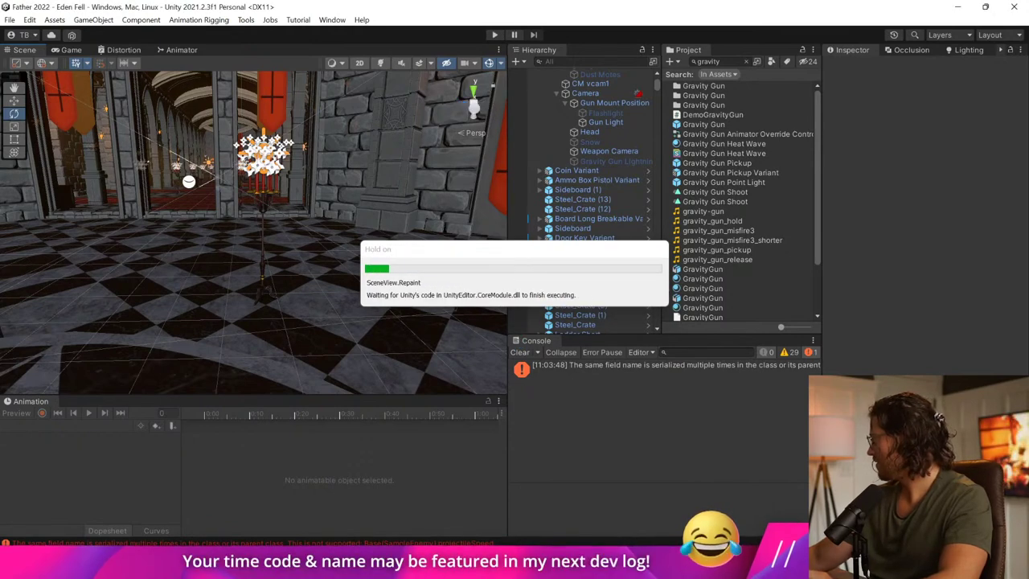
{"action": "left_click", "coordinate": [519, 352]}
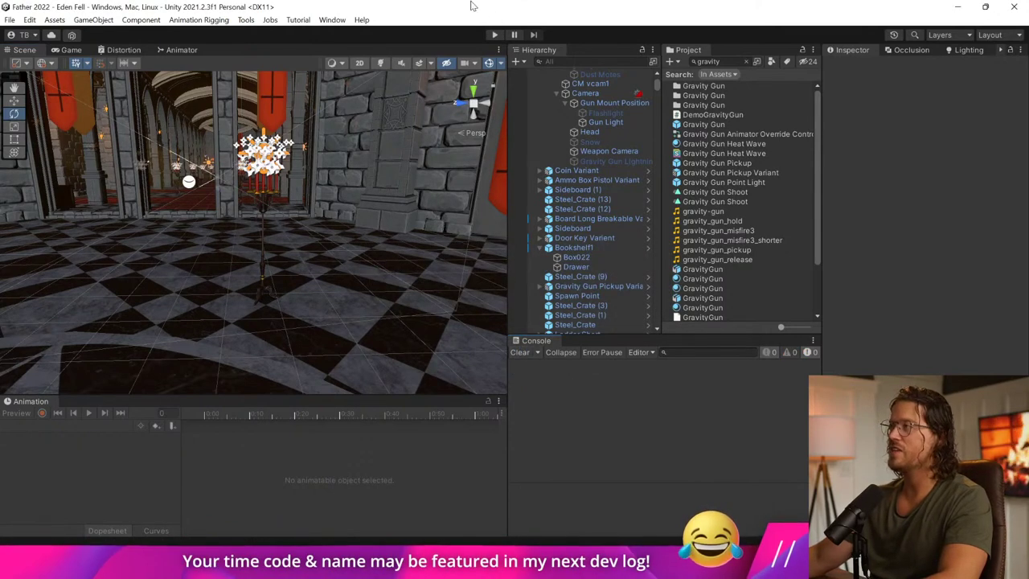
{"action": "left_click", "coordinate": [491, 34]}
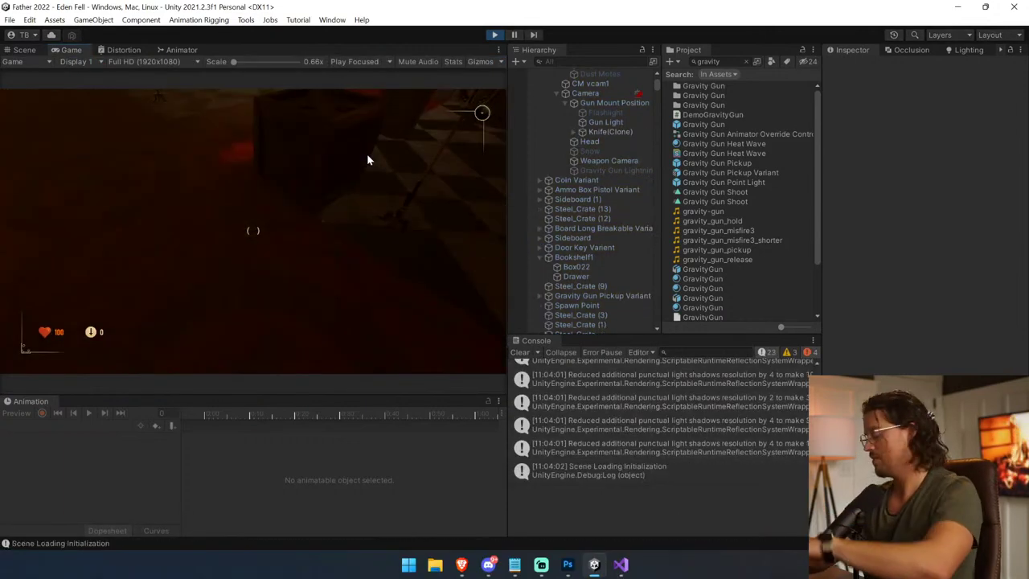
{"action": "key", "text": "2"}
{"action": "left_click", "coordinate": [364, 169]}
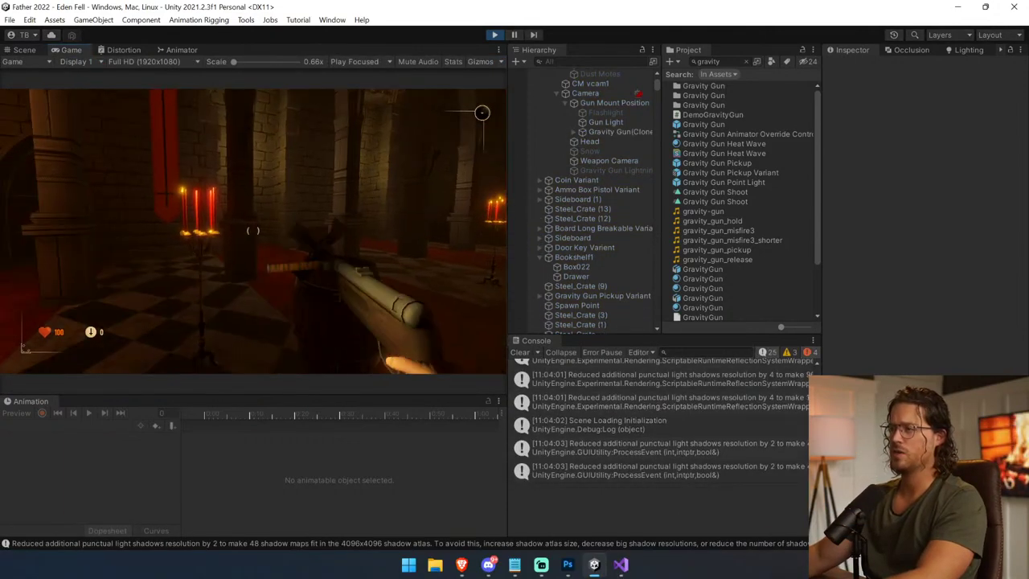
{"action": "left_click", "coordinate": [254, 231]}
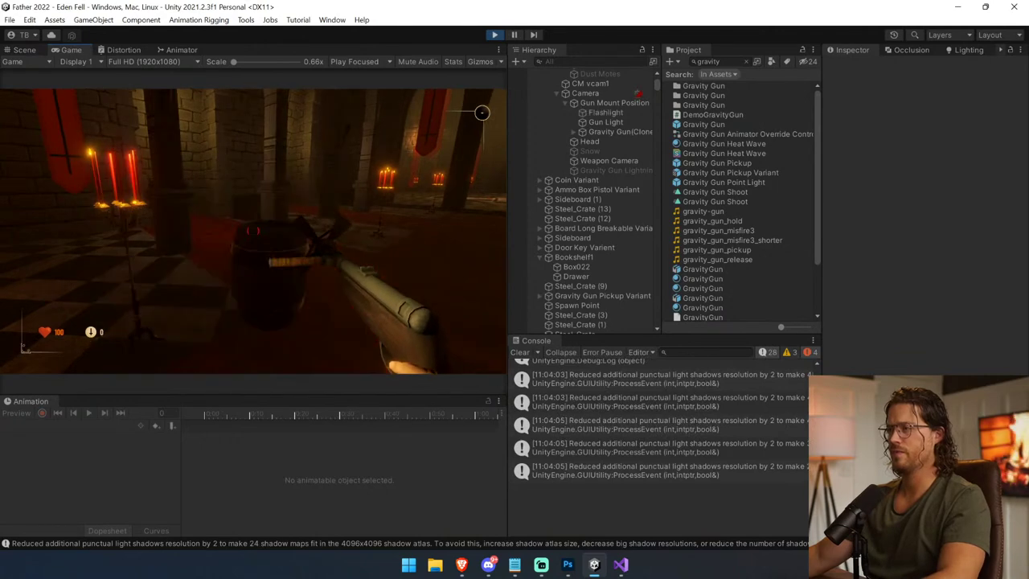
{"action": "left_click", "coordinate": [253, 231]}
{"action": "left_click", "coordinate": [481, 112]}
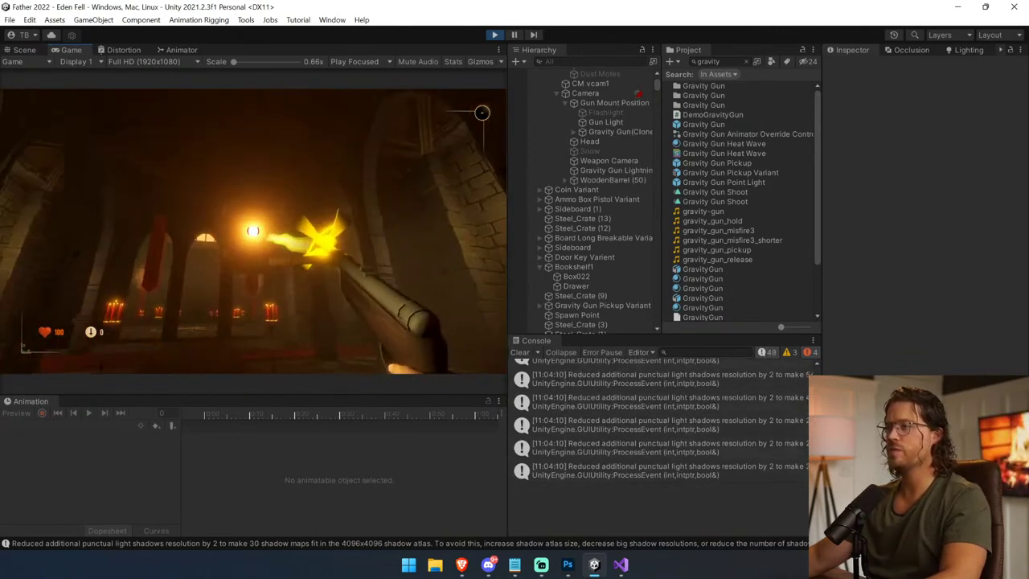
{"action": "left_click", "coordinate": [482, 113]}
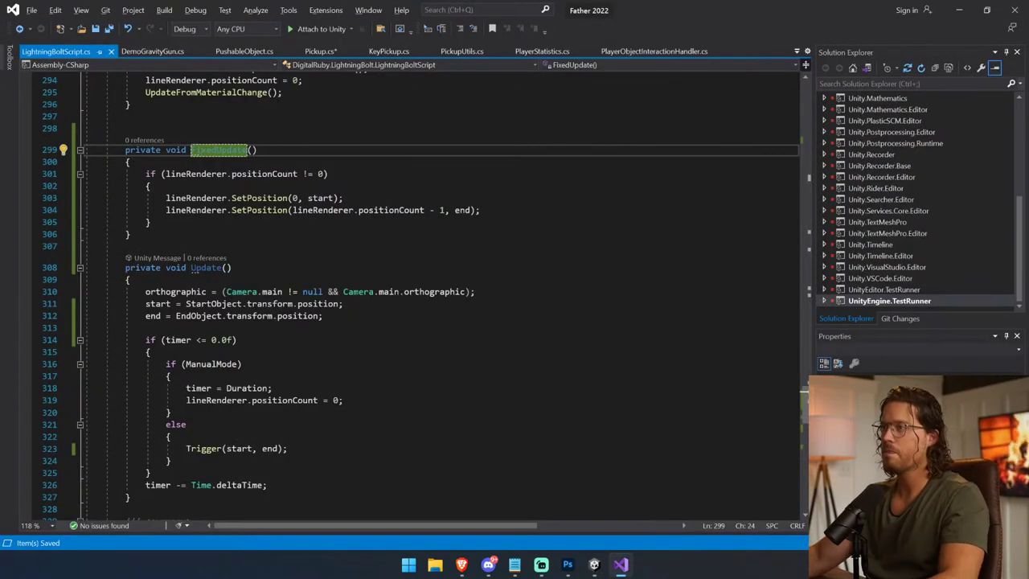
Step: Copy the lineRenderer.positionCount != 0 block out of the FixedUpdate() method and delete that whole method
{"action": "key", "text": "BackSpace"}
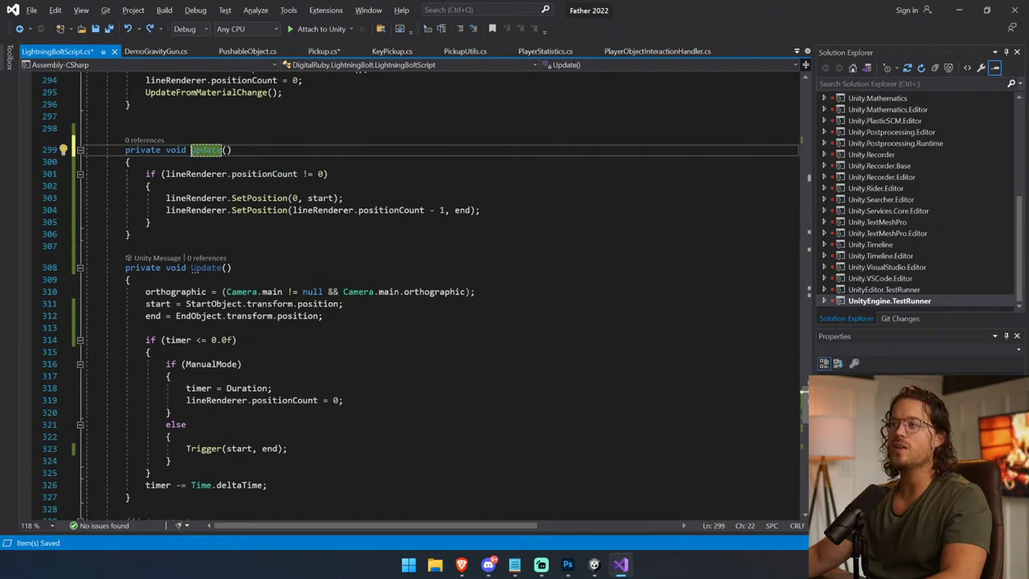
{"action": "left_click_drag", "start_coordinate": [140, 173], "coordinate": [84, 129]}
{"action": "key", "text": "ctrl+c"}
{"action": "key", "text": "BackSpace"}
{"action": "key", "text": "BackSpace"}
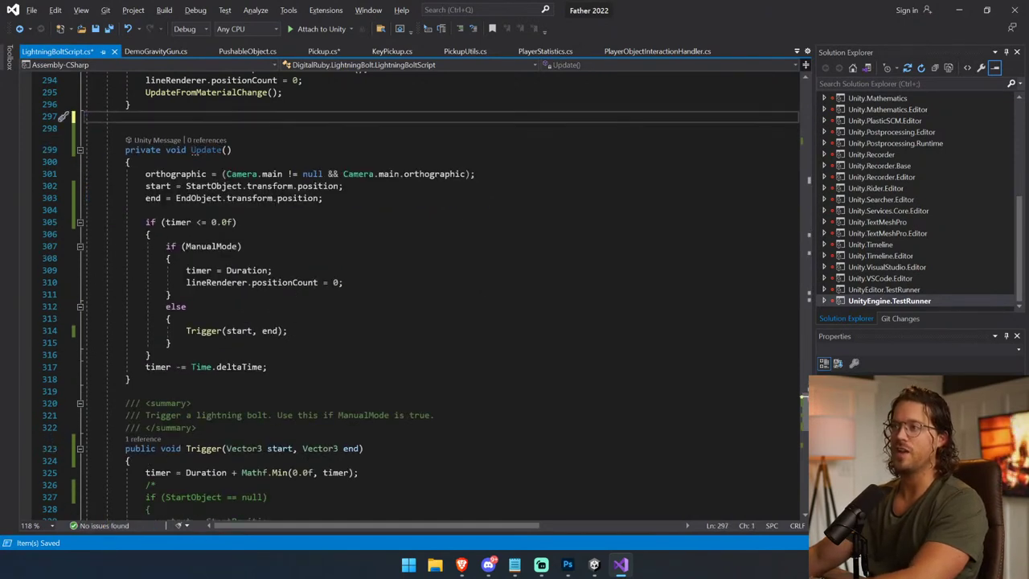
Step: Paste the positionCount block with its SetPosition calls into Update() above the timer check, and save the script
{"action": "left_click", "coordinate": [146, 174]}
{"action": "left_click", "coordinate": [146, 209]}
{"action": "key", "text": "Return"}
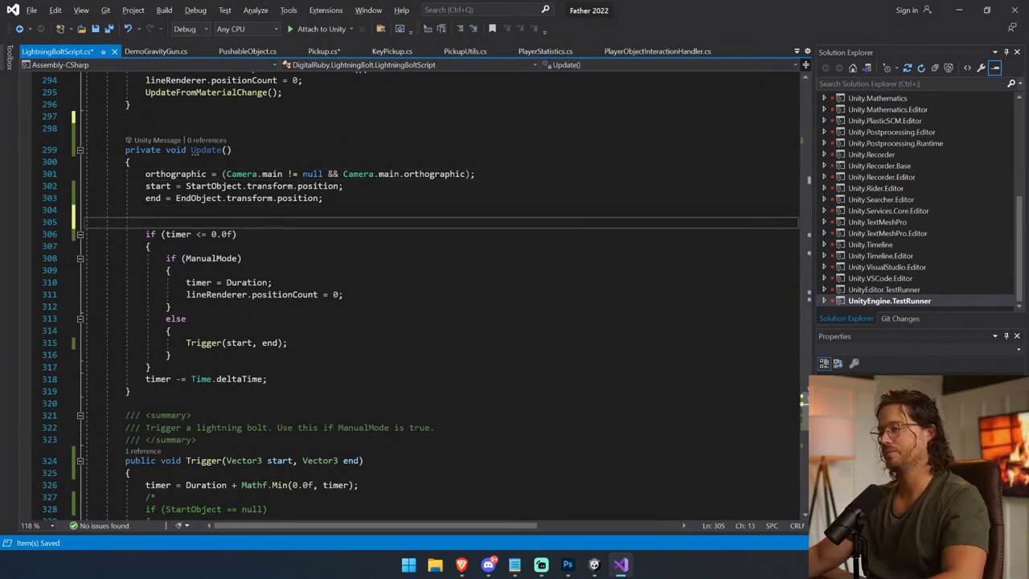
{"action": "key", "text": "ctrl+v"}
{"action": "key", "text": "Return"}
{"action": "key", "text": "ctrl+s"}
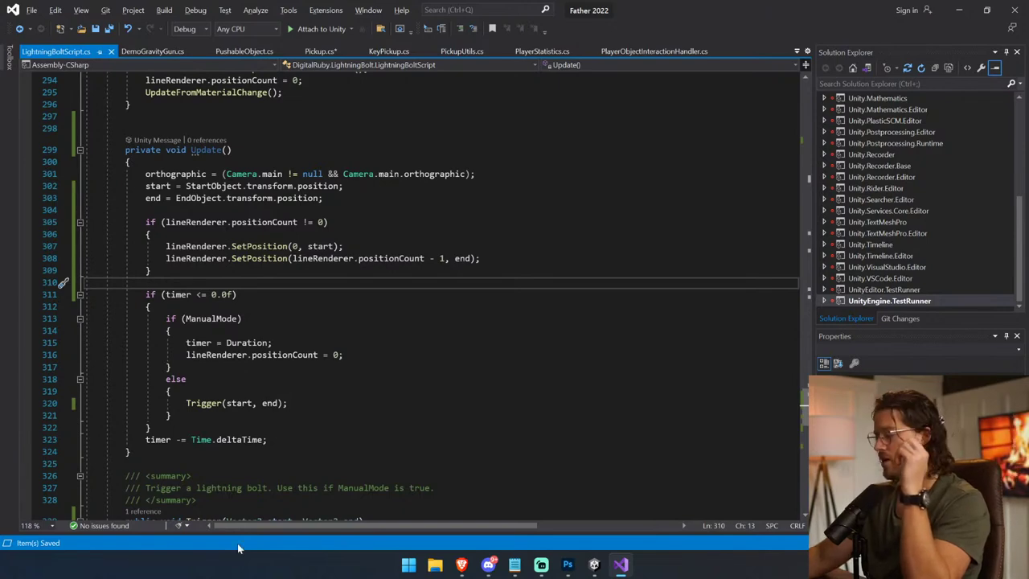
Step: Switch to Unity, clear the console, and select the SimpleLightningBoltPrefab object inside the Gravity Gun prefab
{"action": "left_click", "coordinate": [594, 565]}
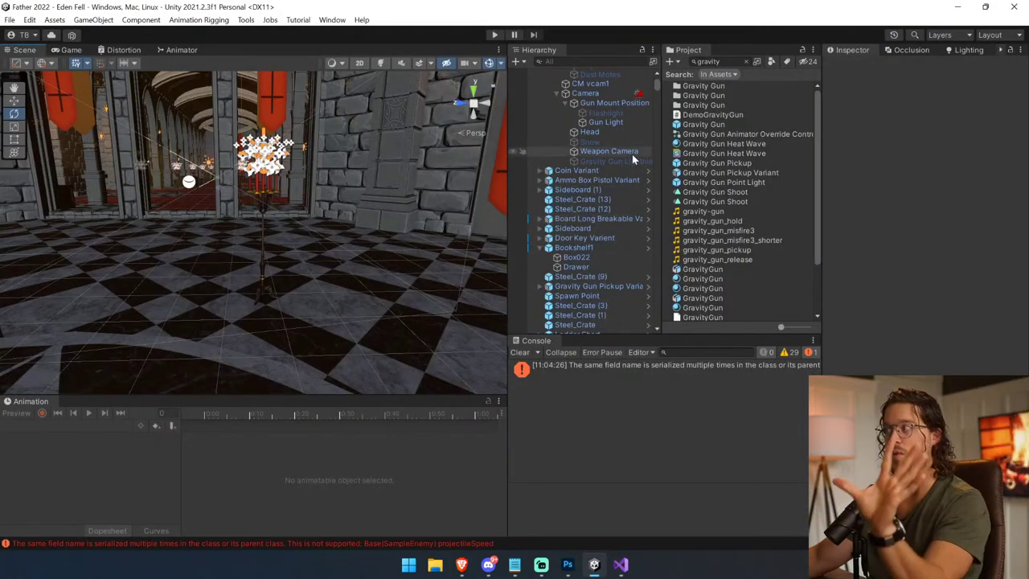
{"action": "double_click", "coordinate": [701, 125]}
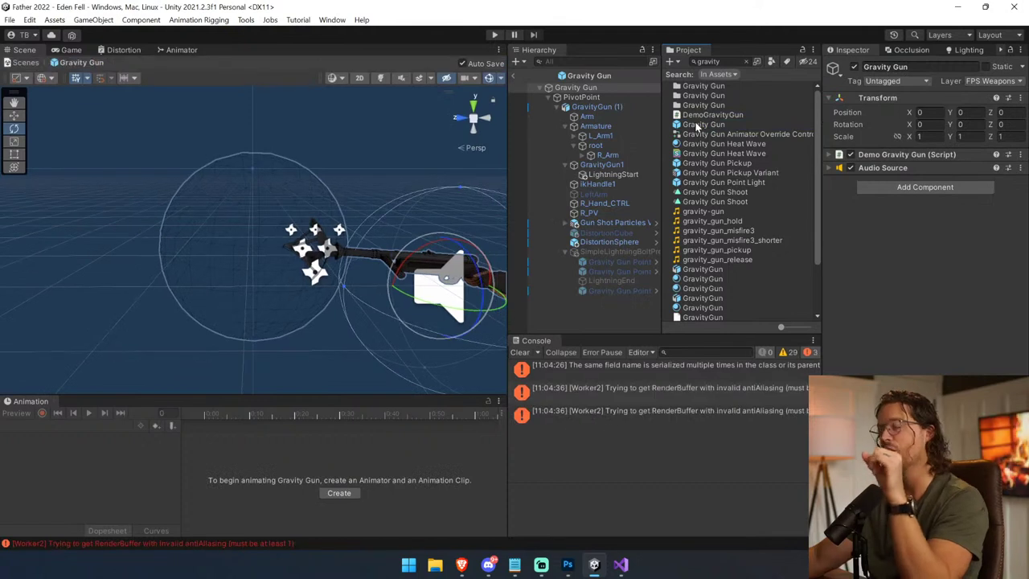
{"action": "left_click", "coordinate": [520, 352]}
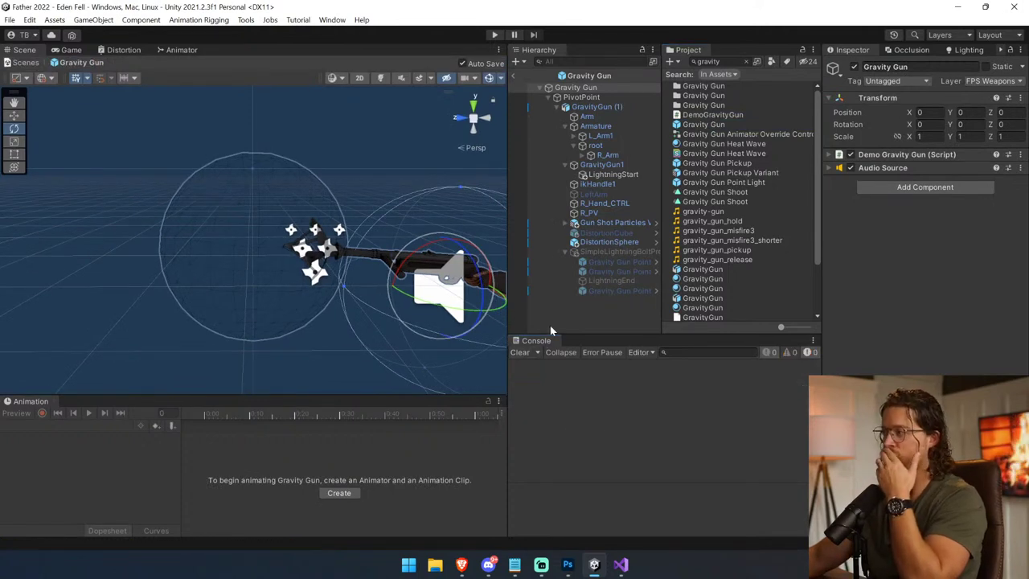
{"action": "left_click", "coordinate": [616, 271]}
{"action": "left_click", "coordinate": [624, 252]}
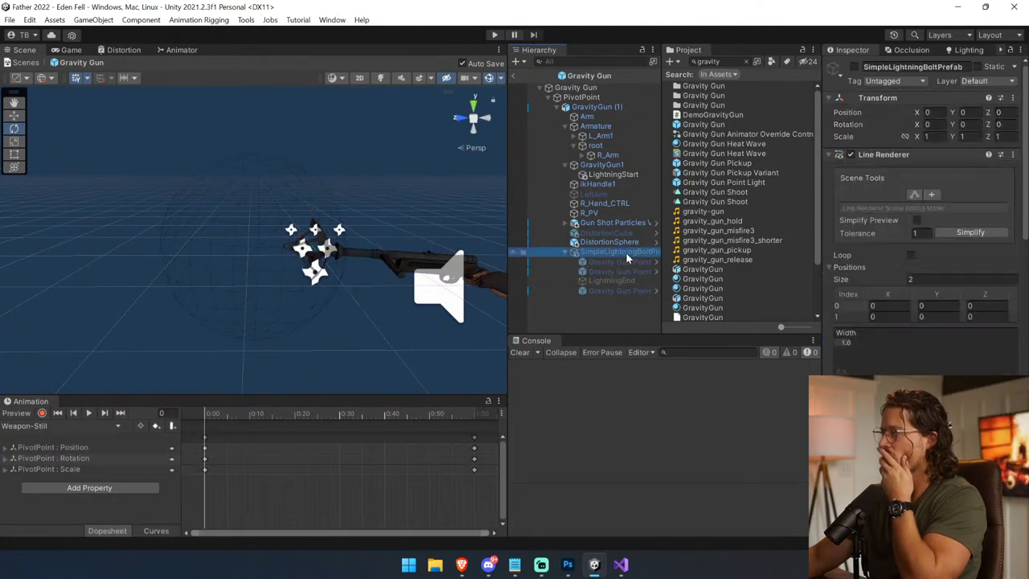
Step: Set the lightning gradient's middle alpha key to alpha 53 at location 48.8%, close the Gradient Editor, and start the game
{"action": "left_click_drag", "start_coordinate": [622, 347], "coordinate": [661, 347]}
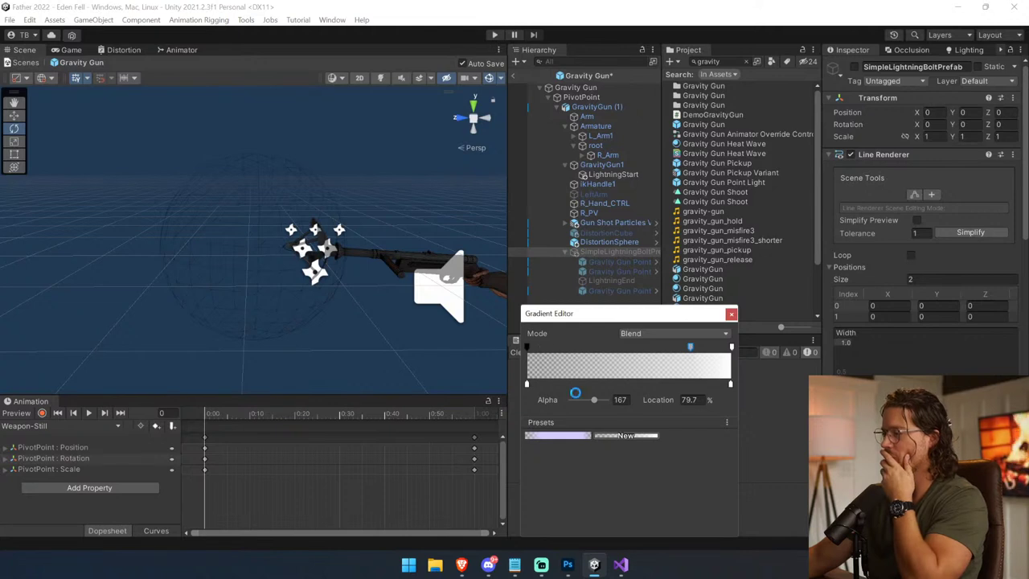
{"action": "left_click_drag", "start_coordinate": [592, 401], "coordinate": [577, 403]}
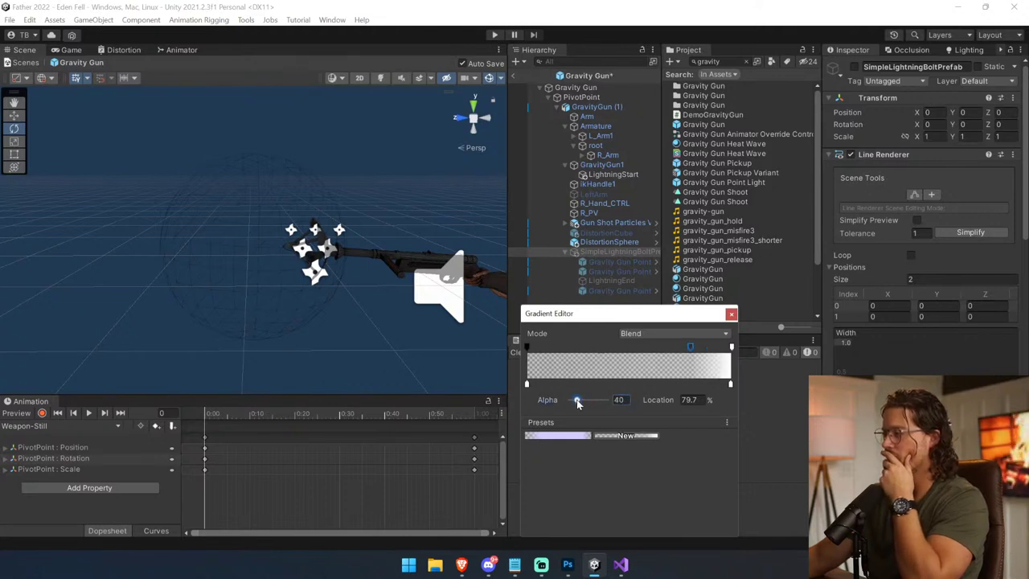
{"action": "left_click_drag", "start_coordinate": [682, 353], "coordinate": [640, 354]}
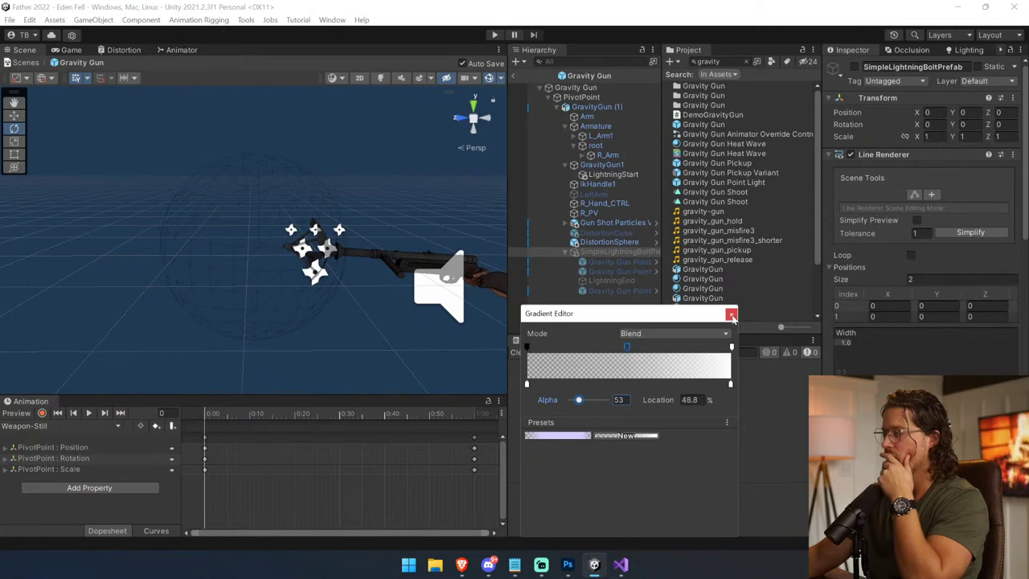
{"action": "left_click", "coordinate": [731, 315]}
{"action": "left_click", "coordinate": [495, 36]}
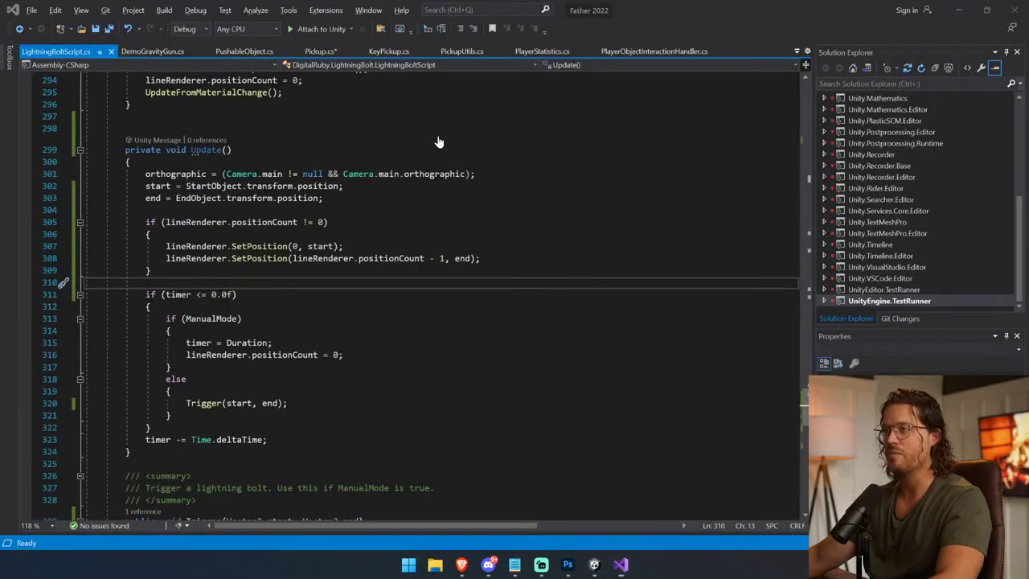
{"action": "key", "text": "alt+z"}
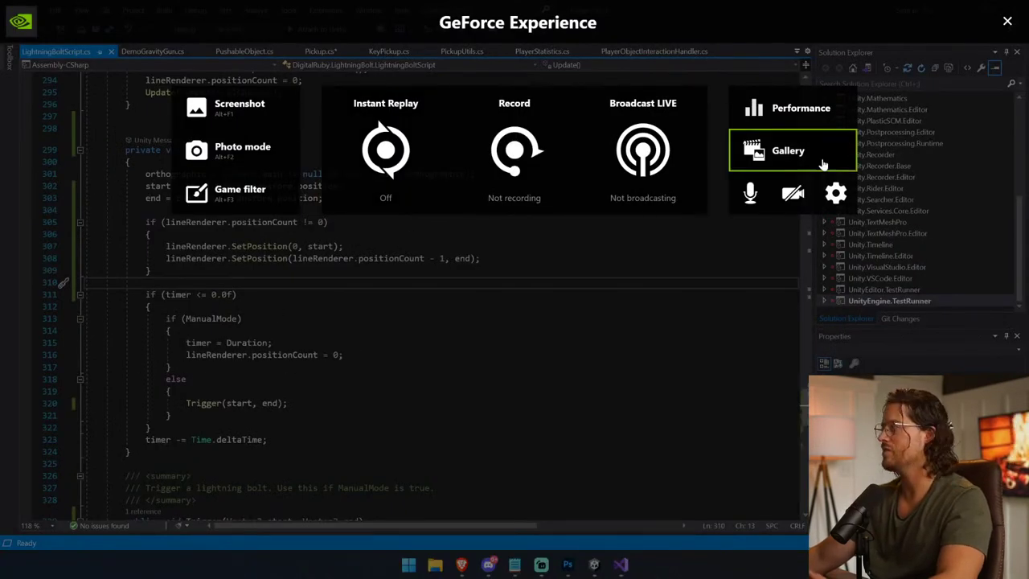
{"action": "left_click", "coordinate": [1007, 21]}
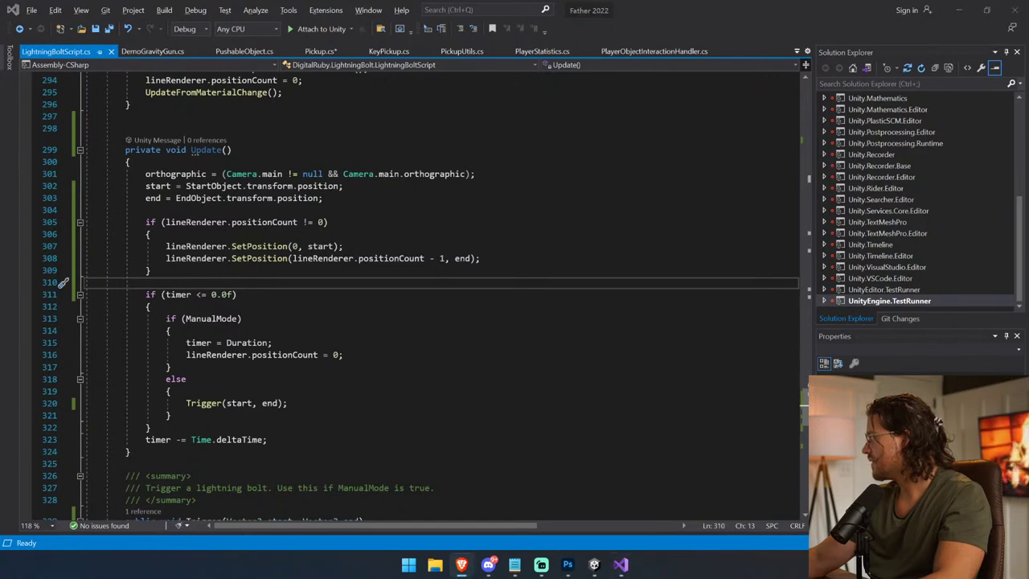
{"action": "key", "text": "alt+Tab"}
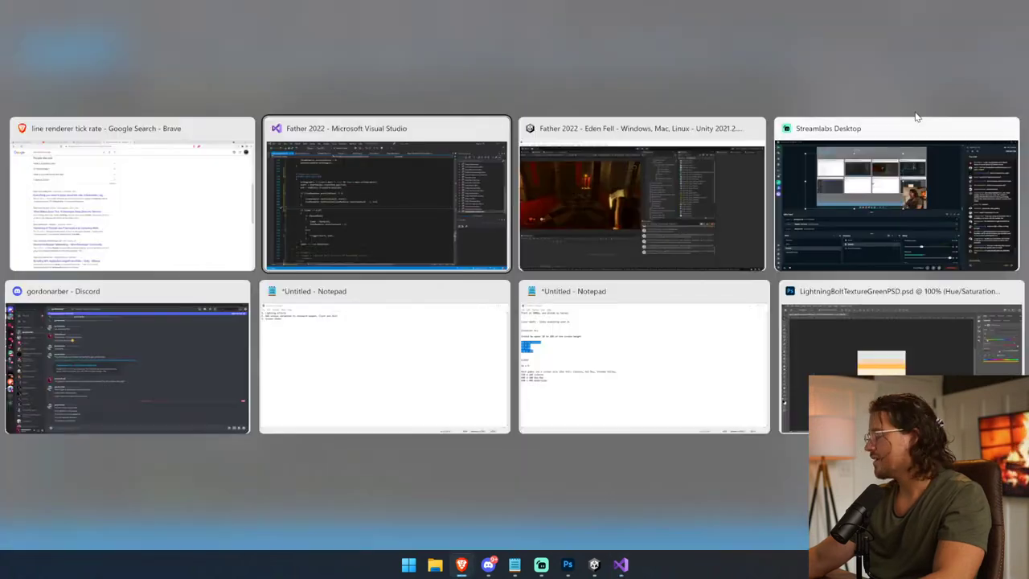
{"action": "left_click", "coordinate": [872, 216]}
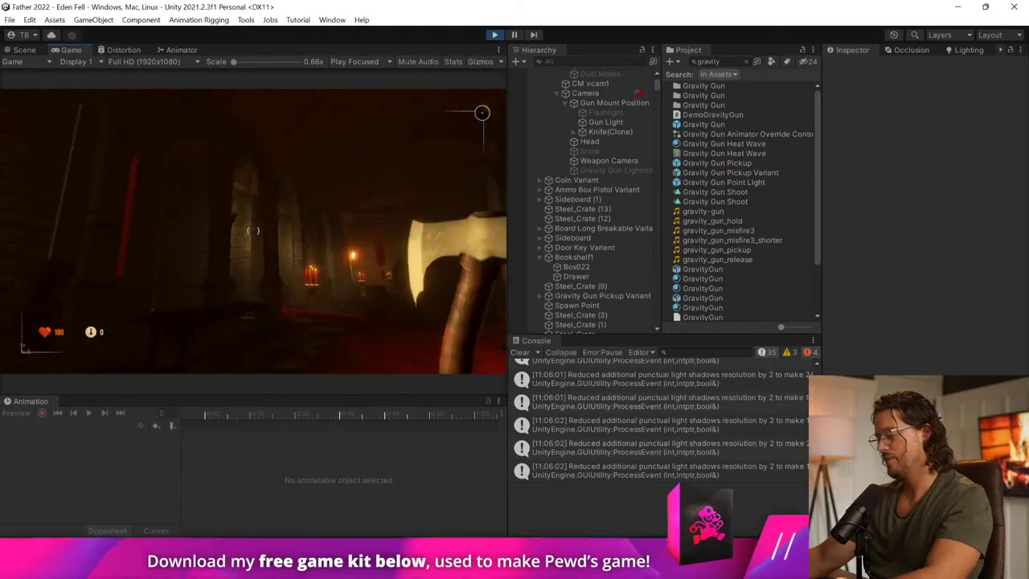
Step: Equip the gravity gun in the running game, test its lightning by grabbing and throwing a wooden crate and a candle pole, and stop the game
{"action": "key", "text": "2"}
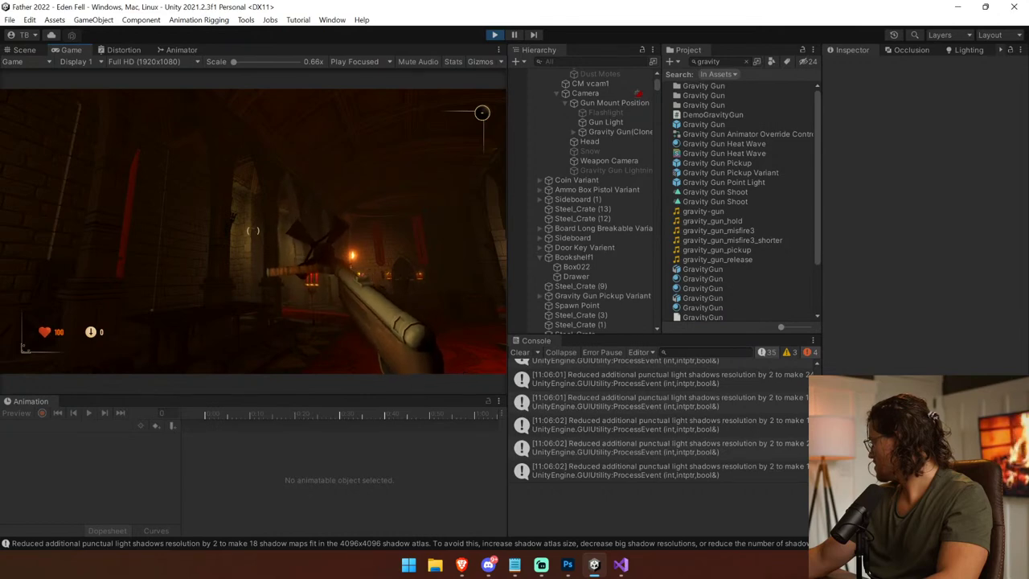
{"action": "key", "text": "w"}
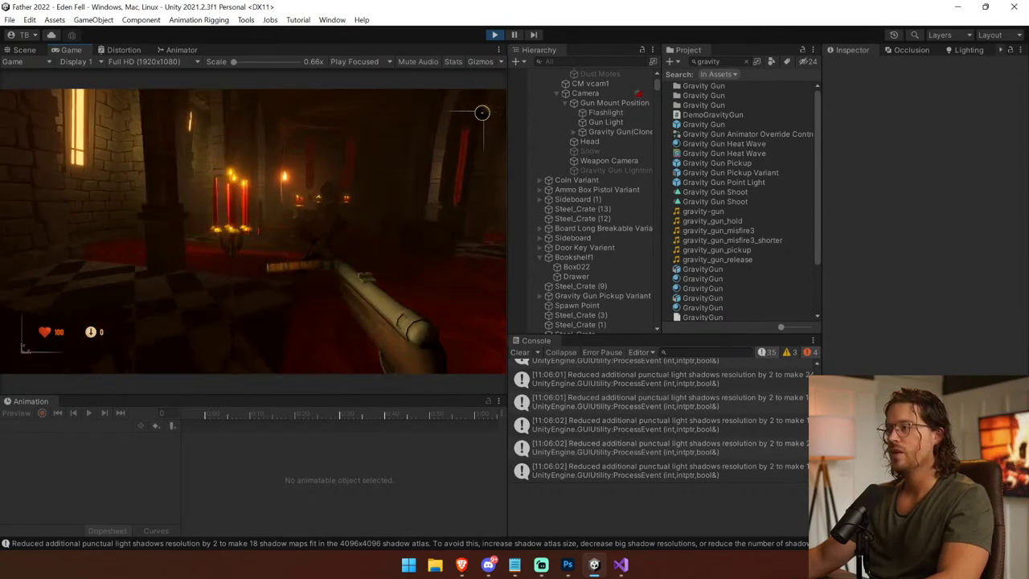
{"action": "key", "text": "f"}
{"action": "right_click", "coordinate": [253, 231]}
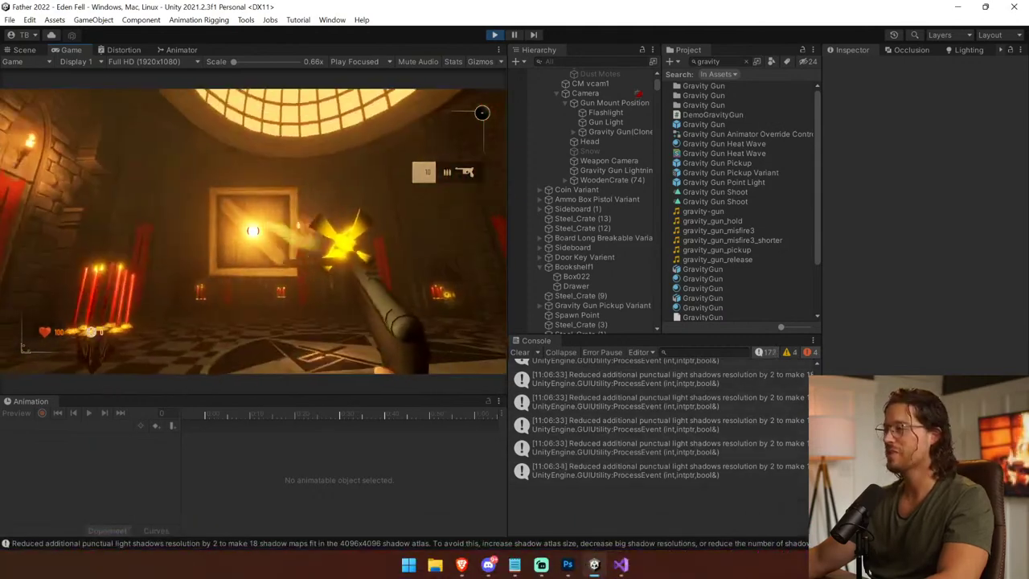
{"action": "left_click", "coordinate": [253, 231]}
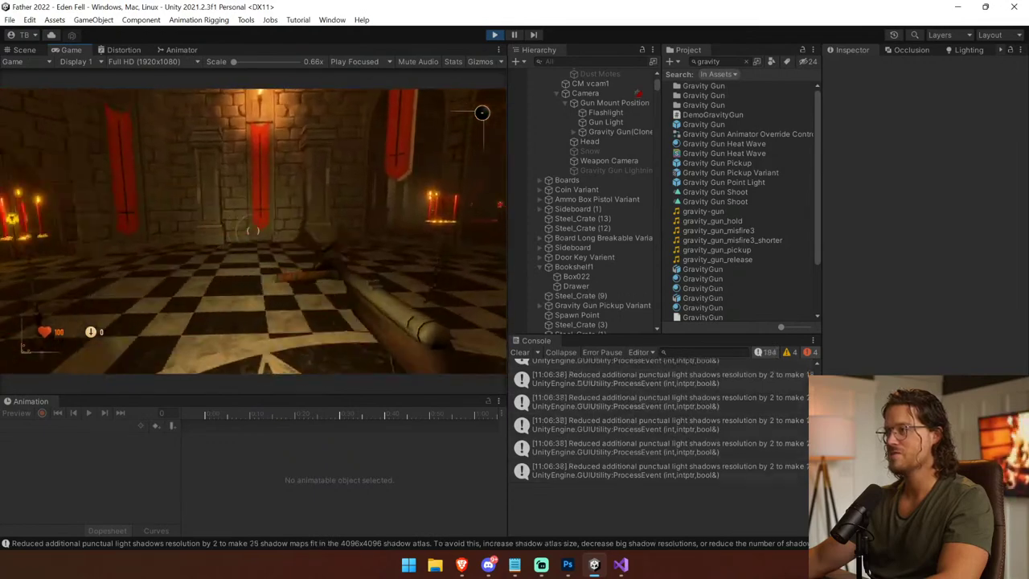
{"action": "right_click", "coordinate": [253, 231]}
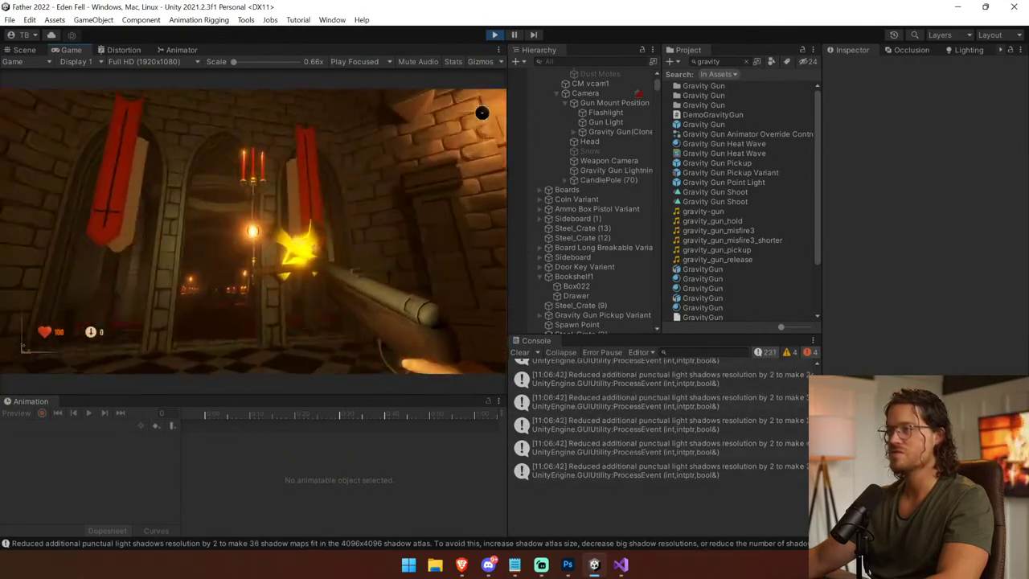
{"action": "left_click", "coordinate": [481, 112]}
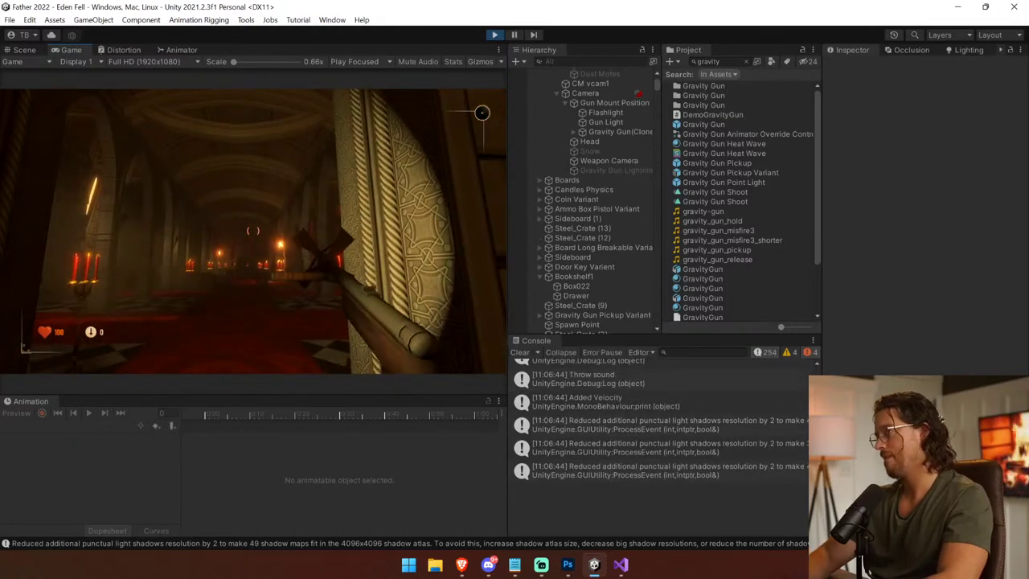
{"action": "key", "text": "ctrl+p"}
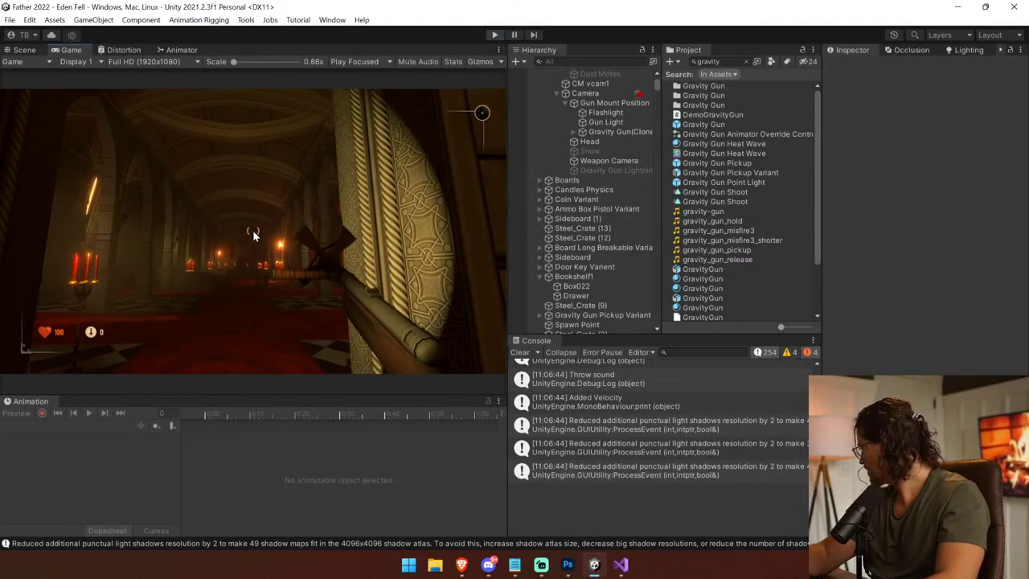